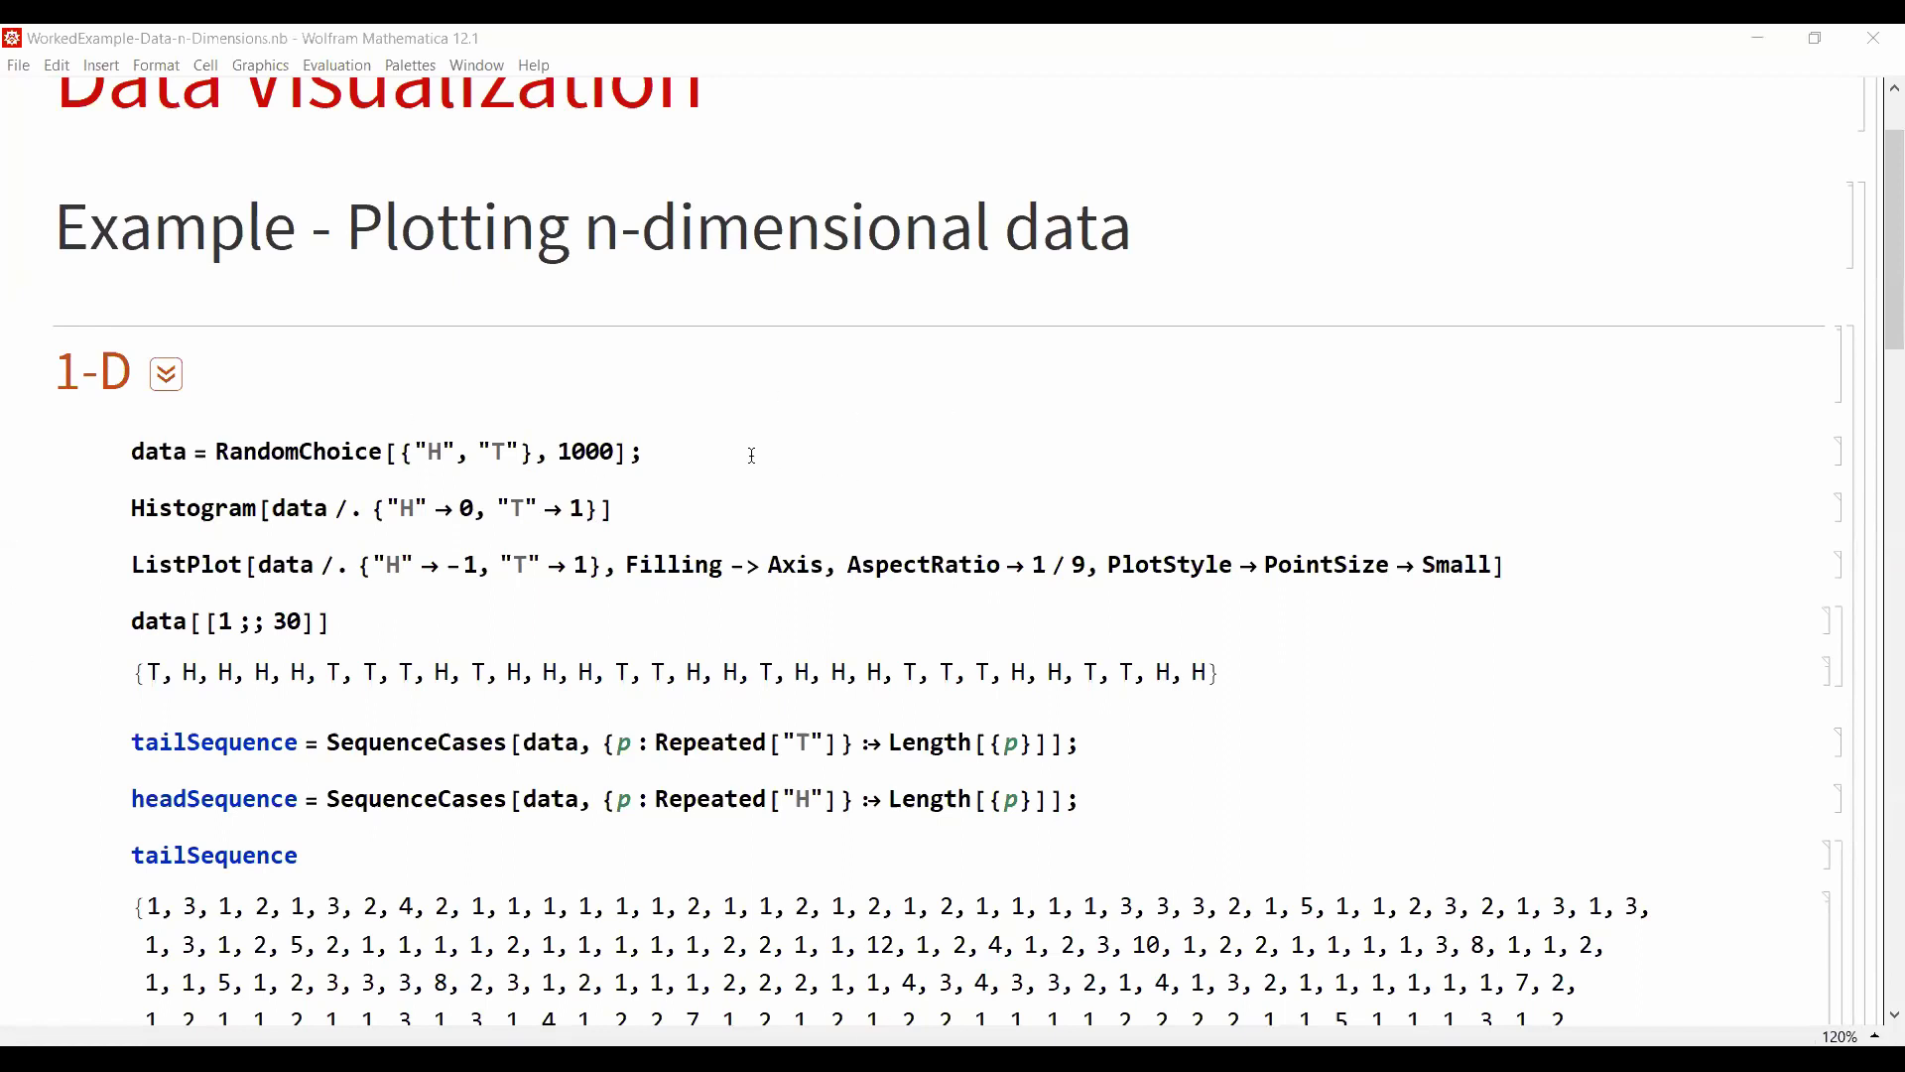
Step: Run the RandomChoice definition to generate 1000 random H/T coin flips as data
click(705, 444)
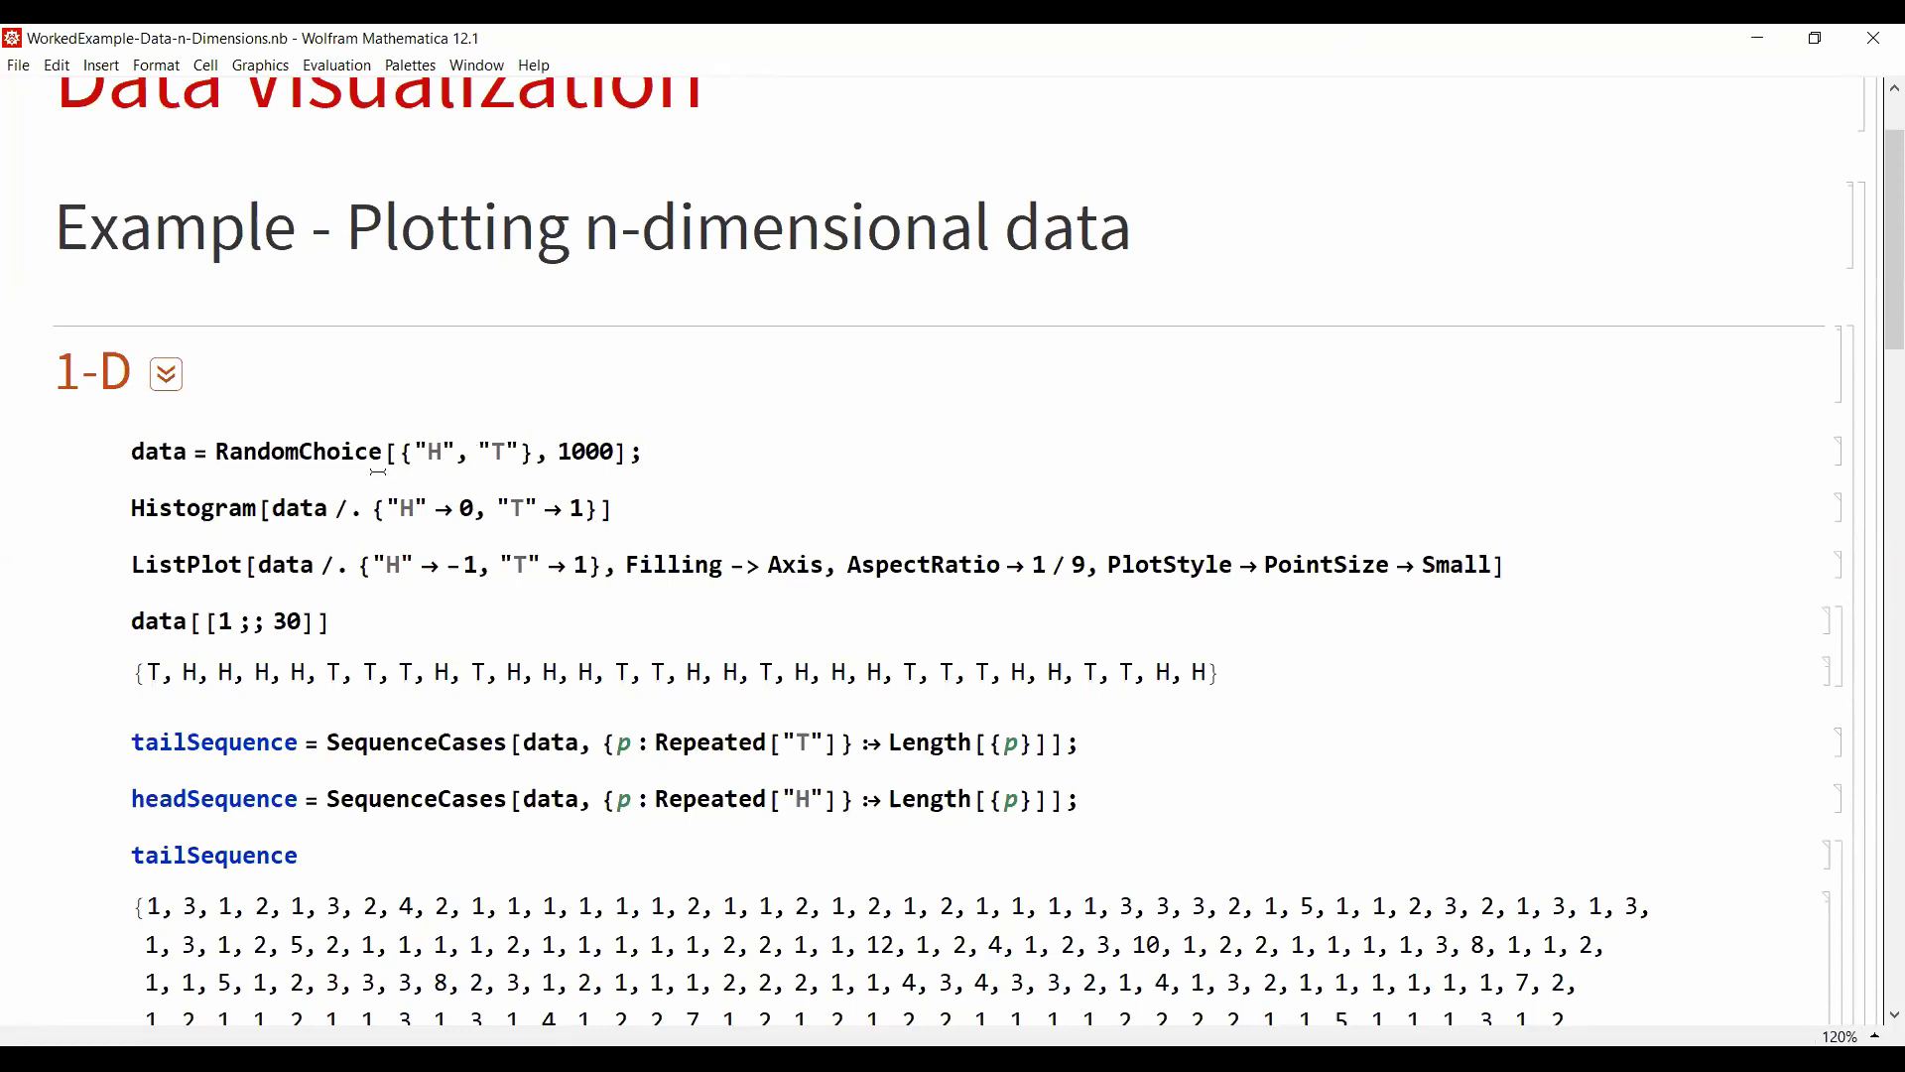
click(410, 451)
click(1864, 184)
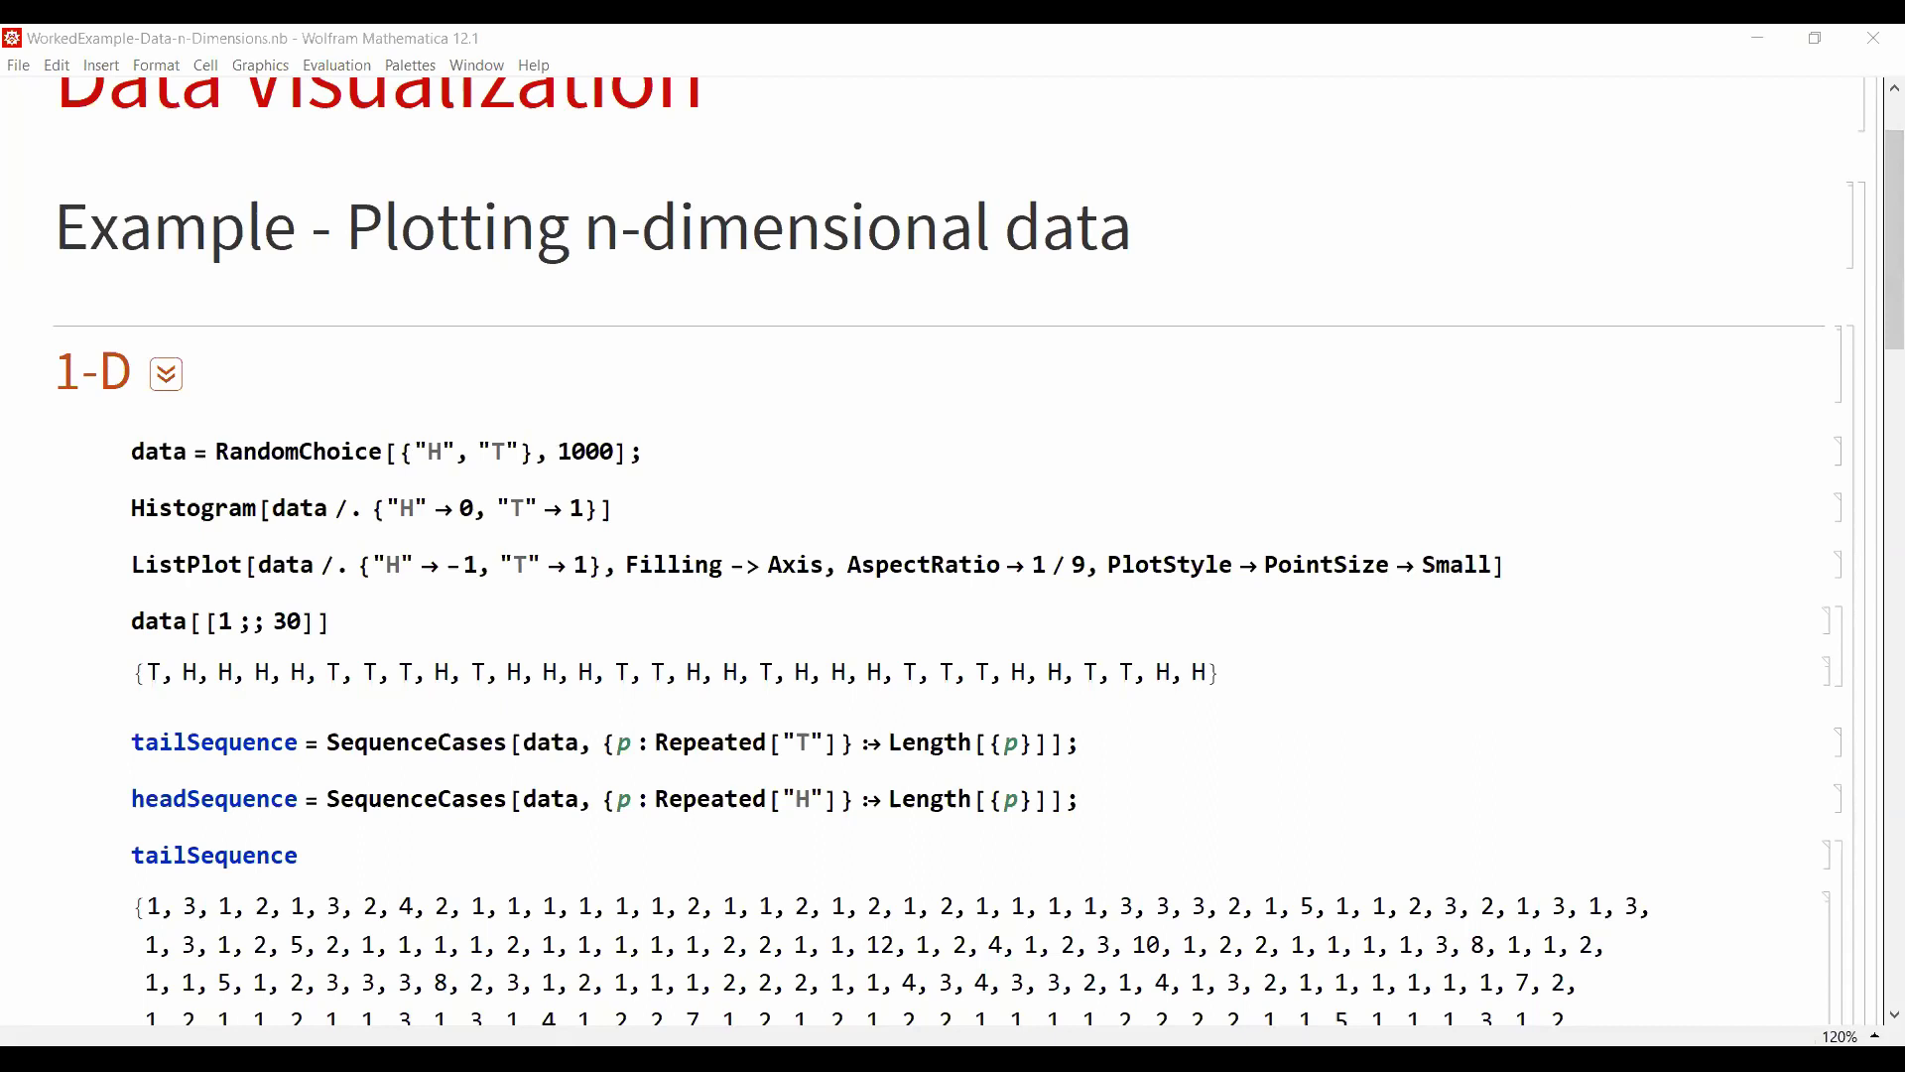
click(420, 450)
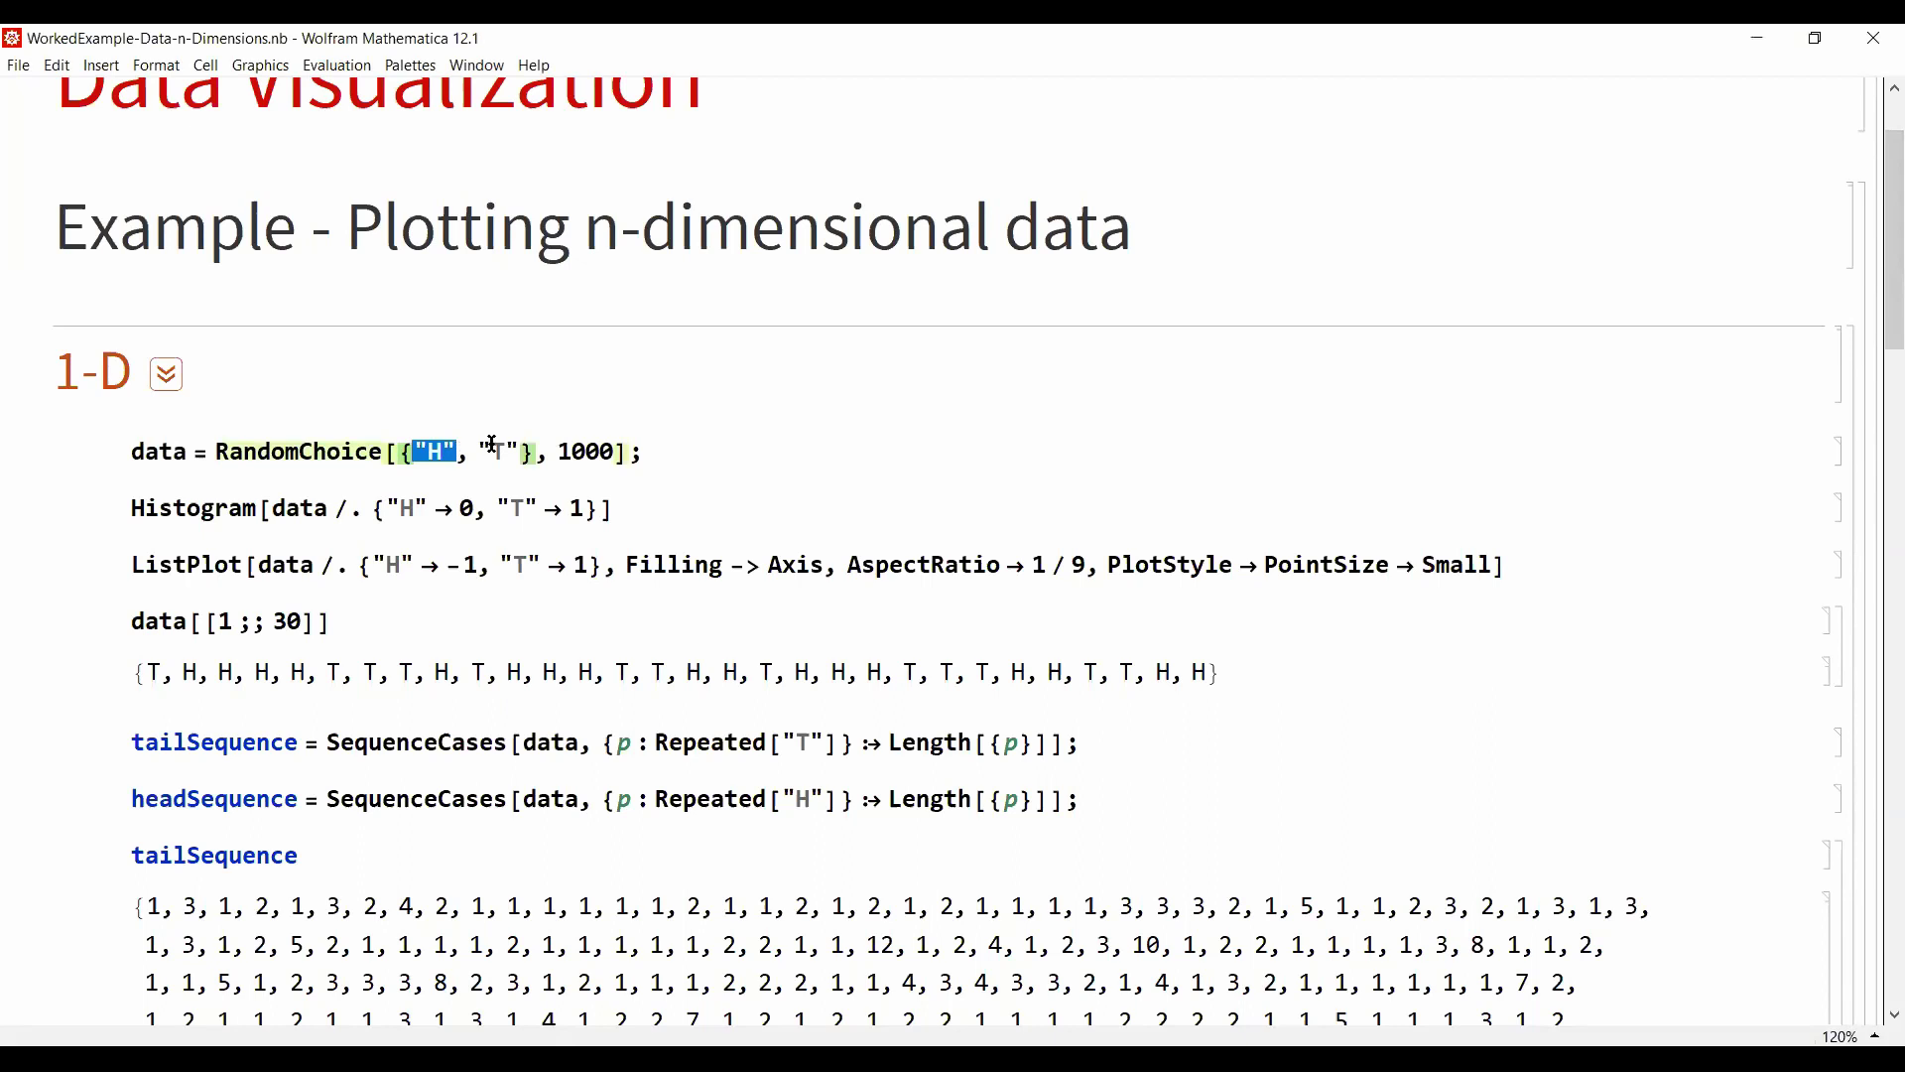
double_click(498, 452)
click(701, 464)
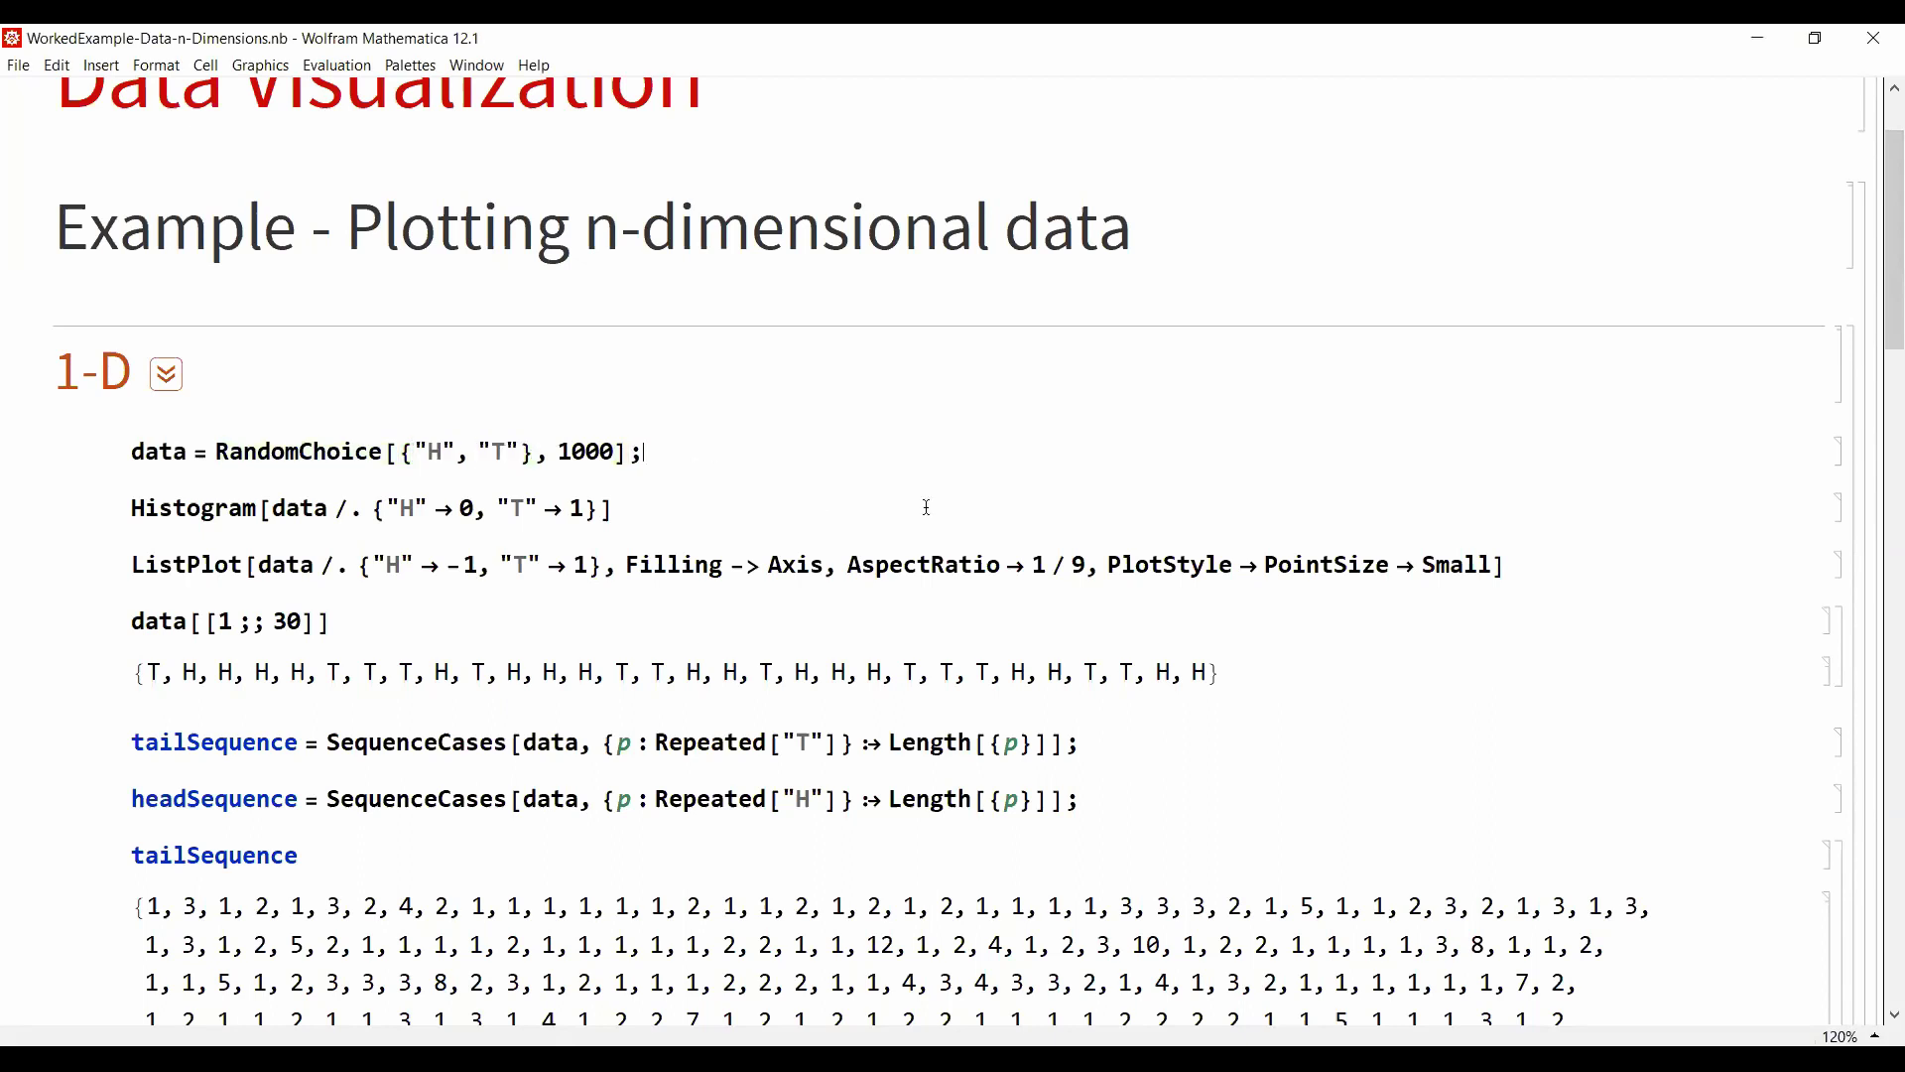
key(shift+Return)
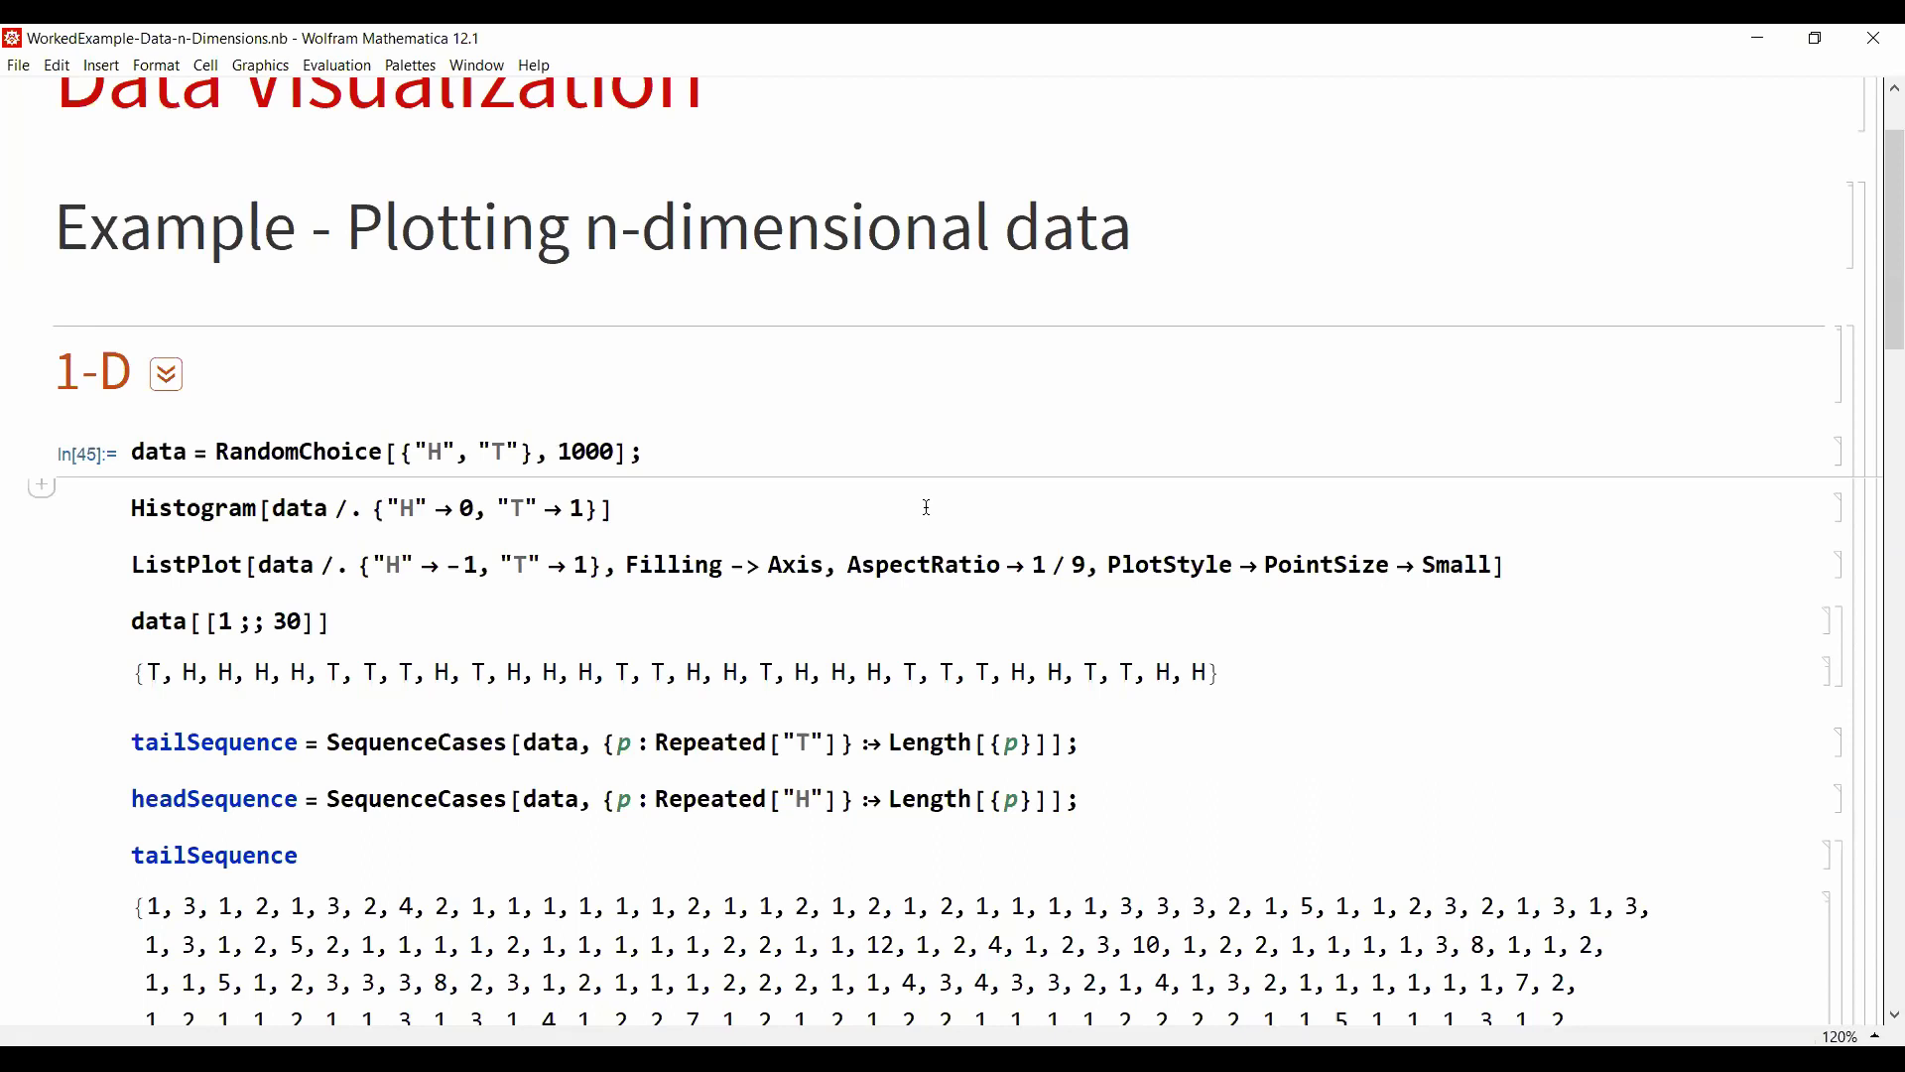
Step: Preview the flips abbreviated with data // Short, showing <<978>> elided
text(data )
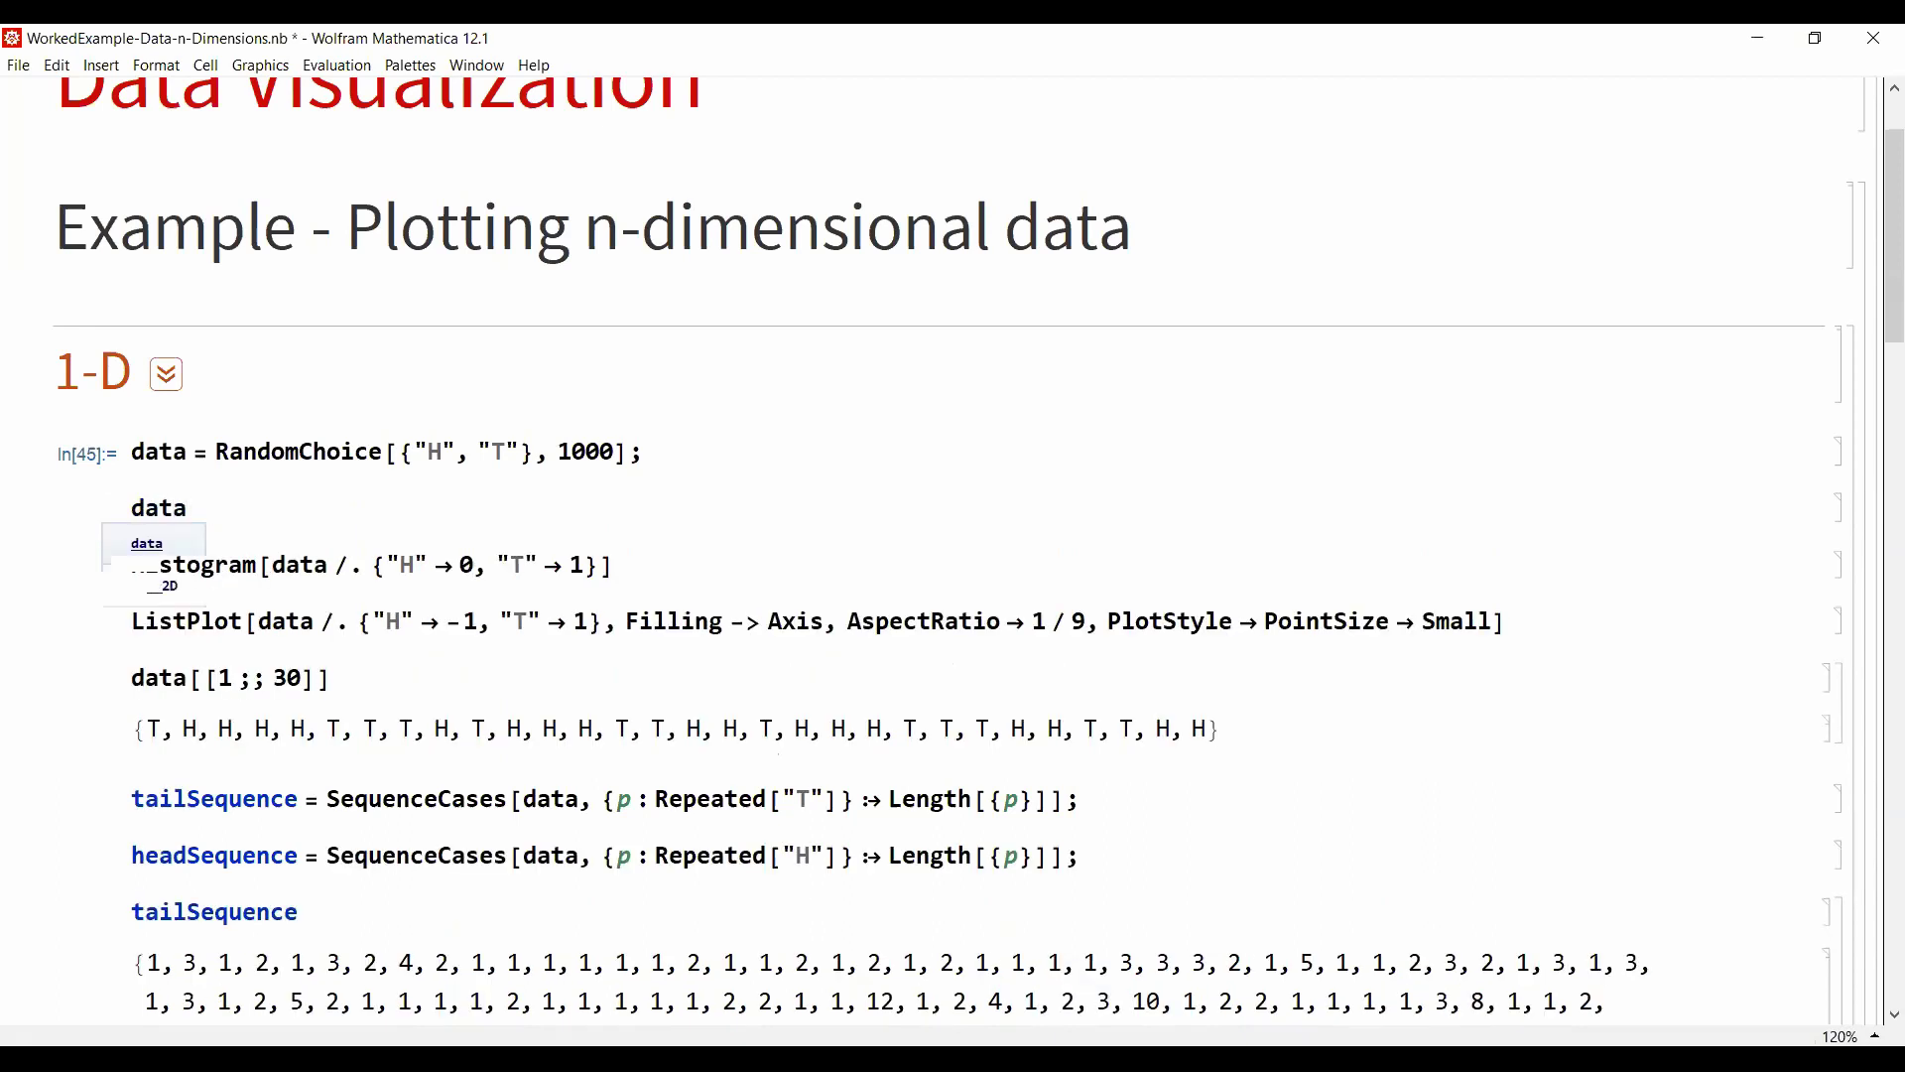
text(// Short)
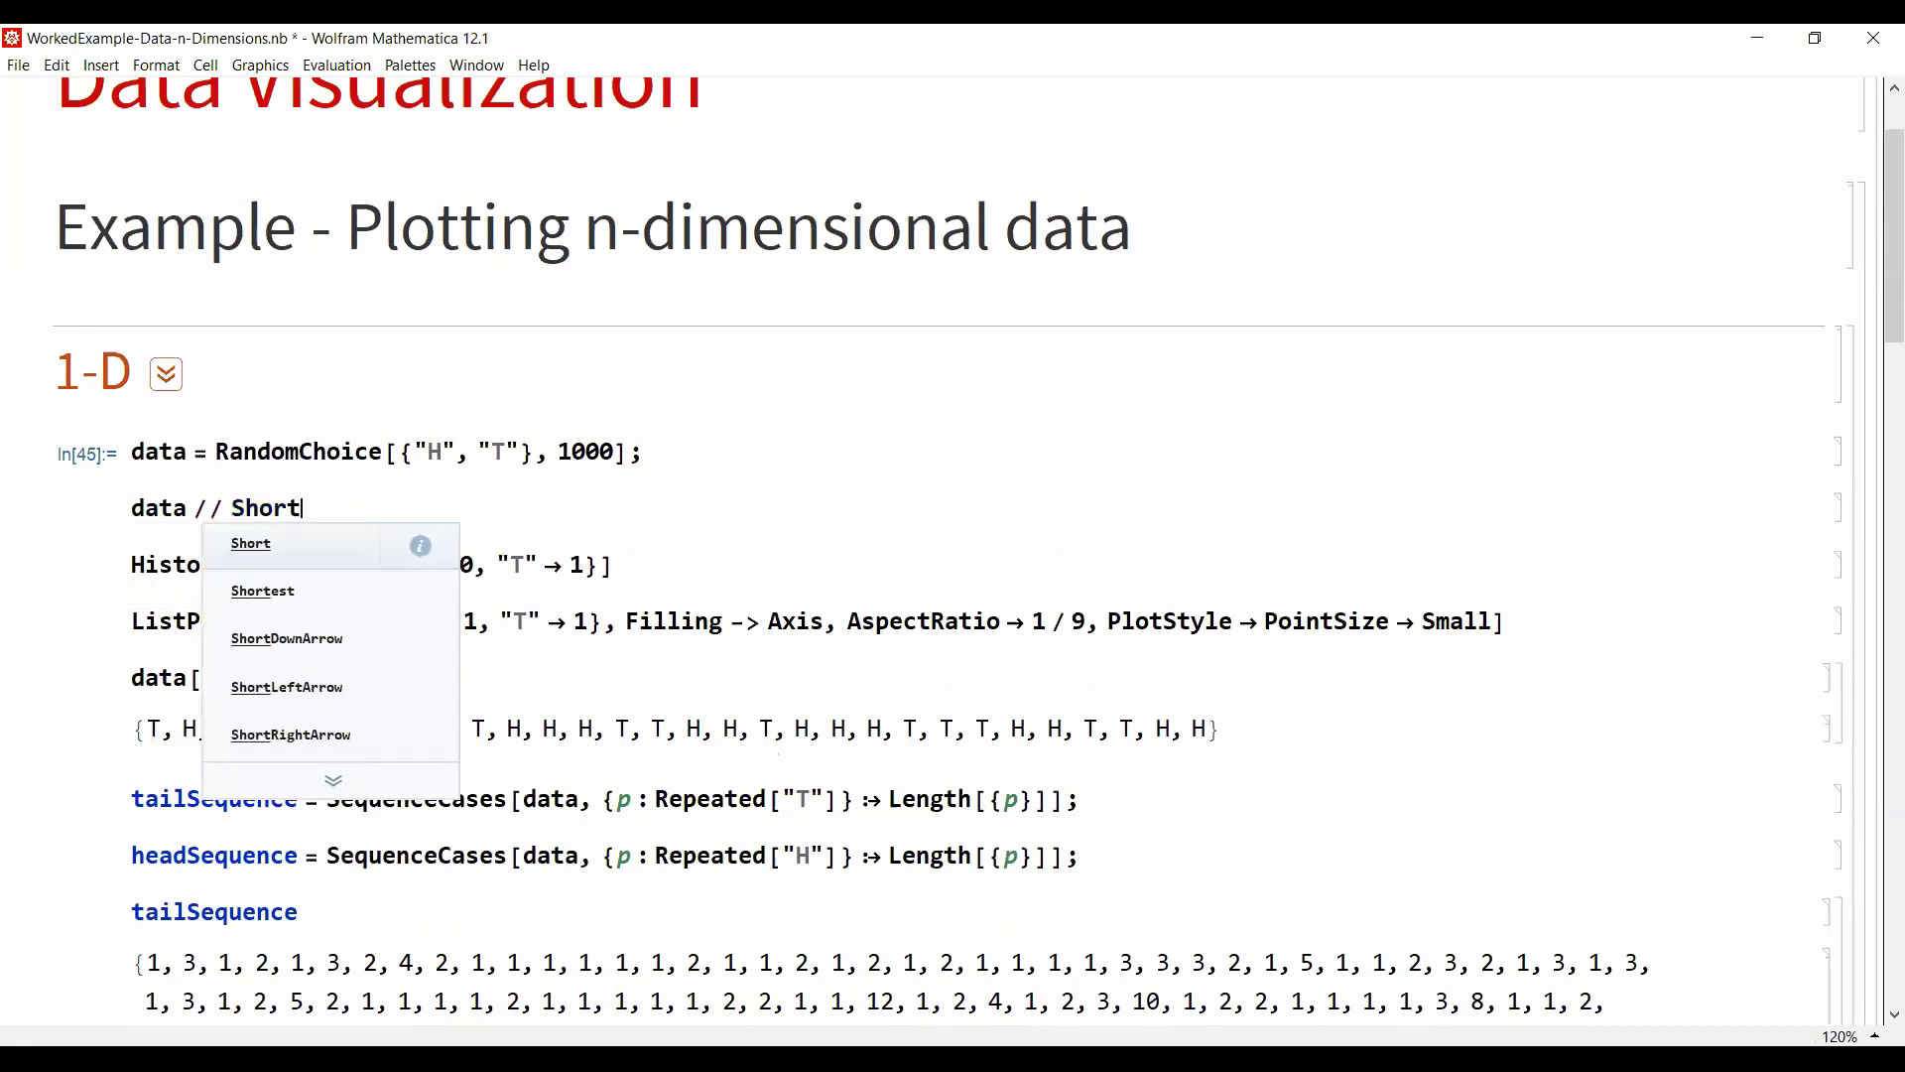
key(shift+Return)
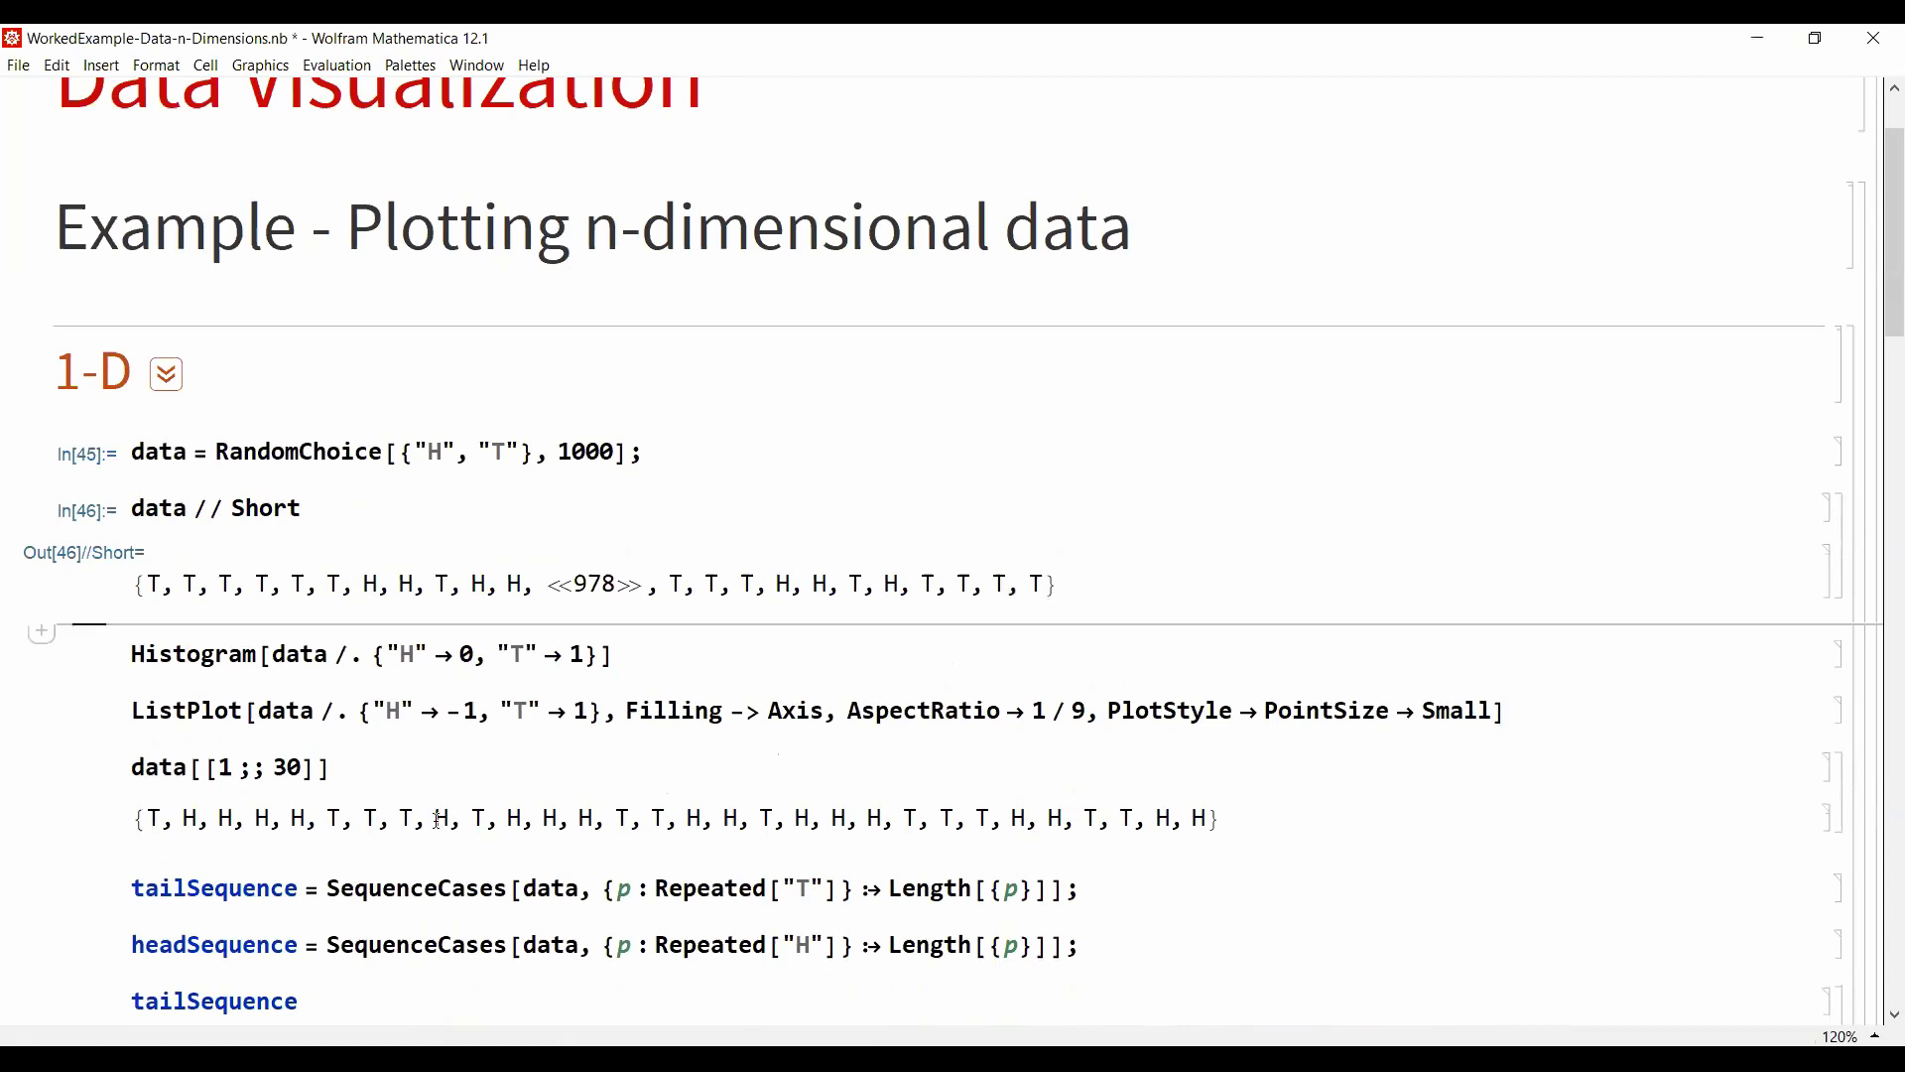
drag(146, 586, 311, 584)
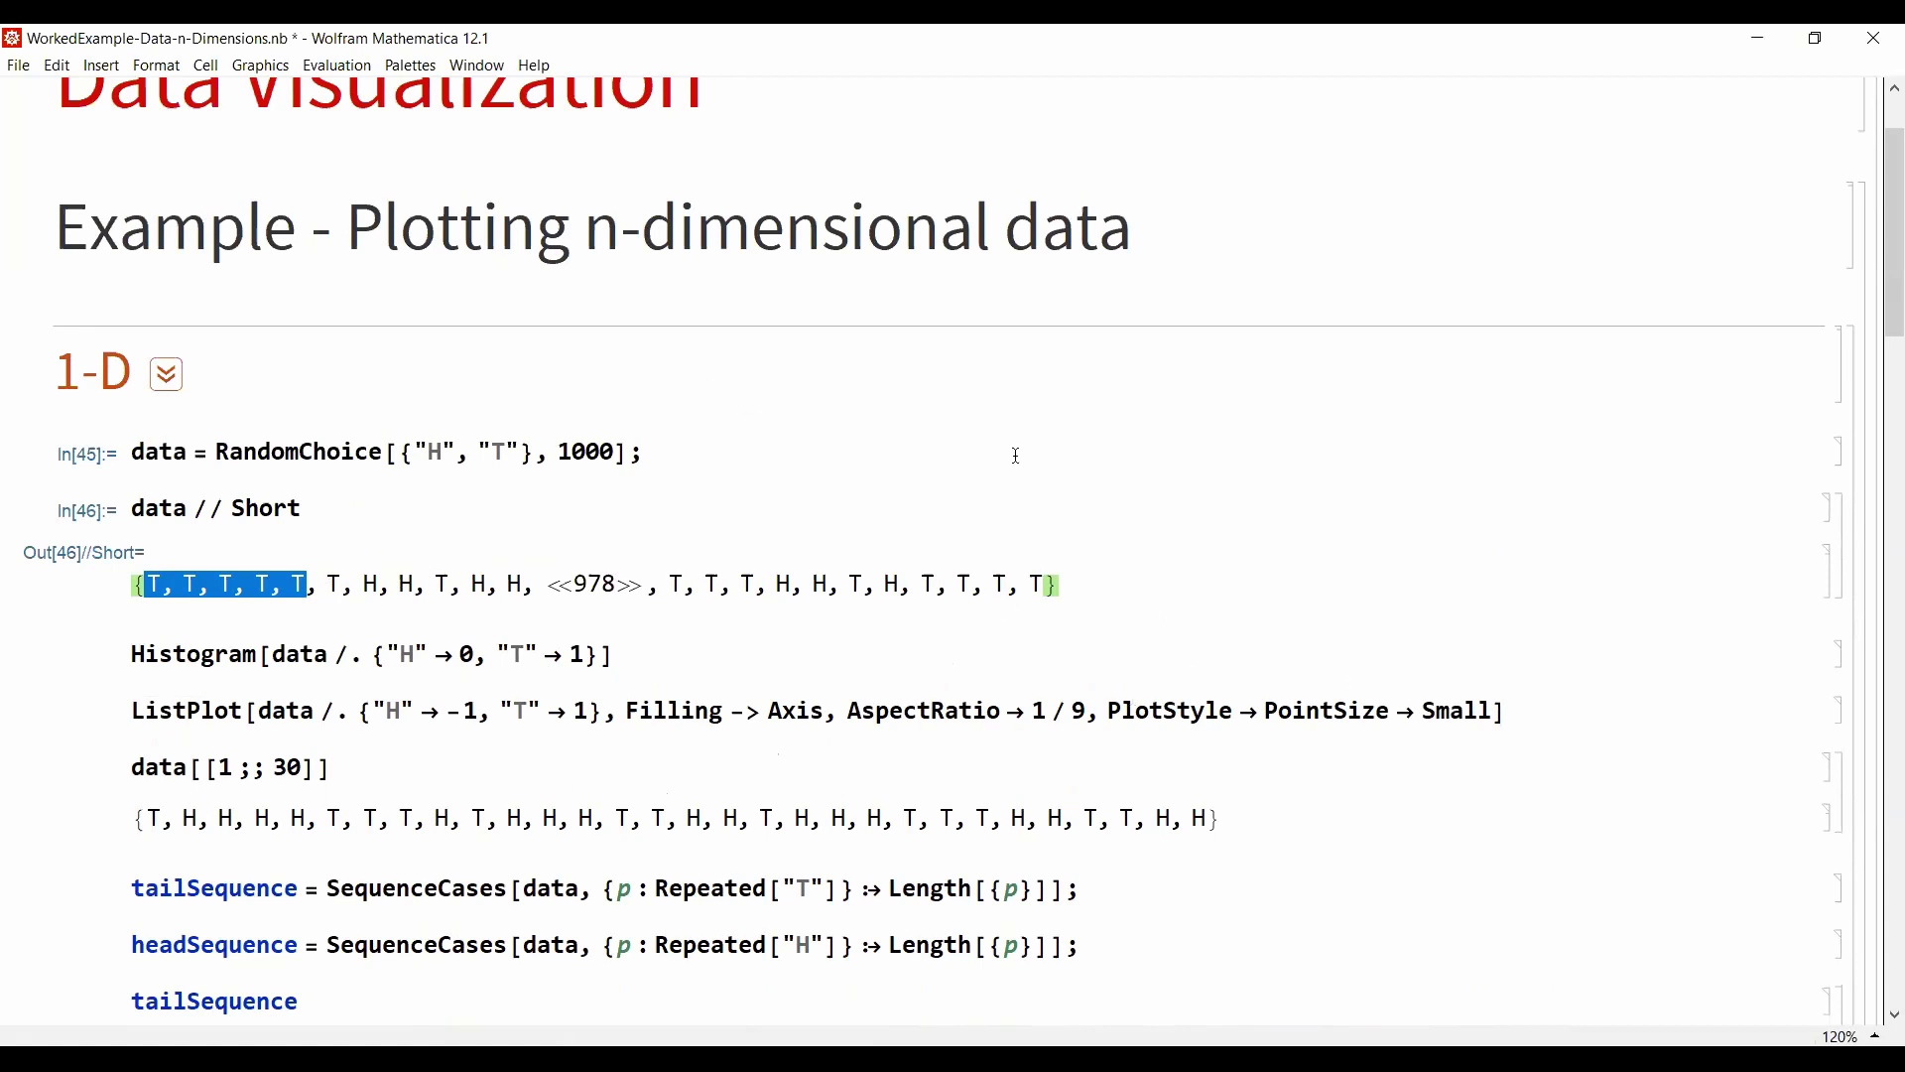
Step: Plot the histogram of flips mapped H→0, T→1, with bars of 506 and 494
click(647, 651)
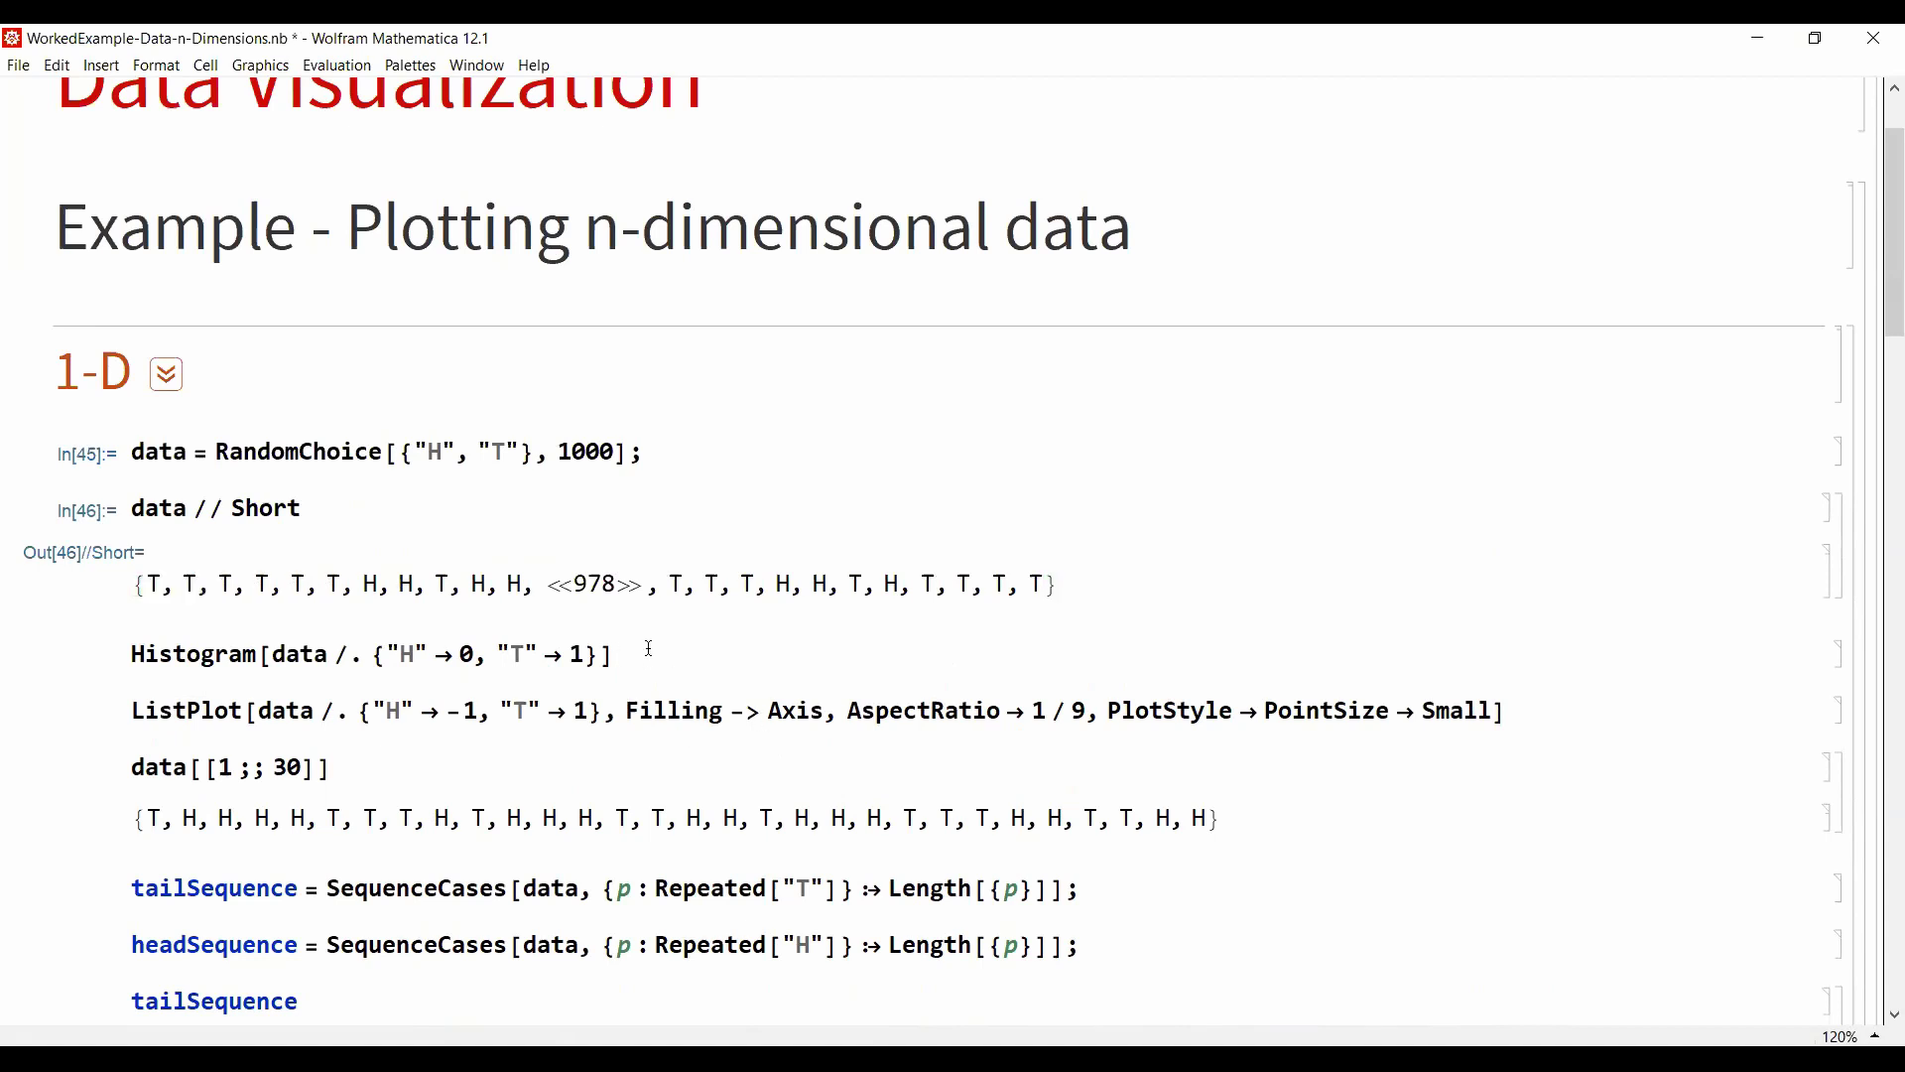
key(shift+Return)
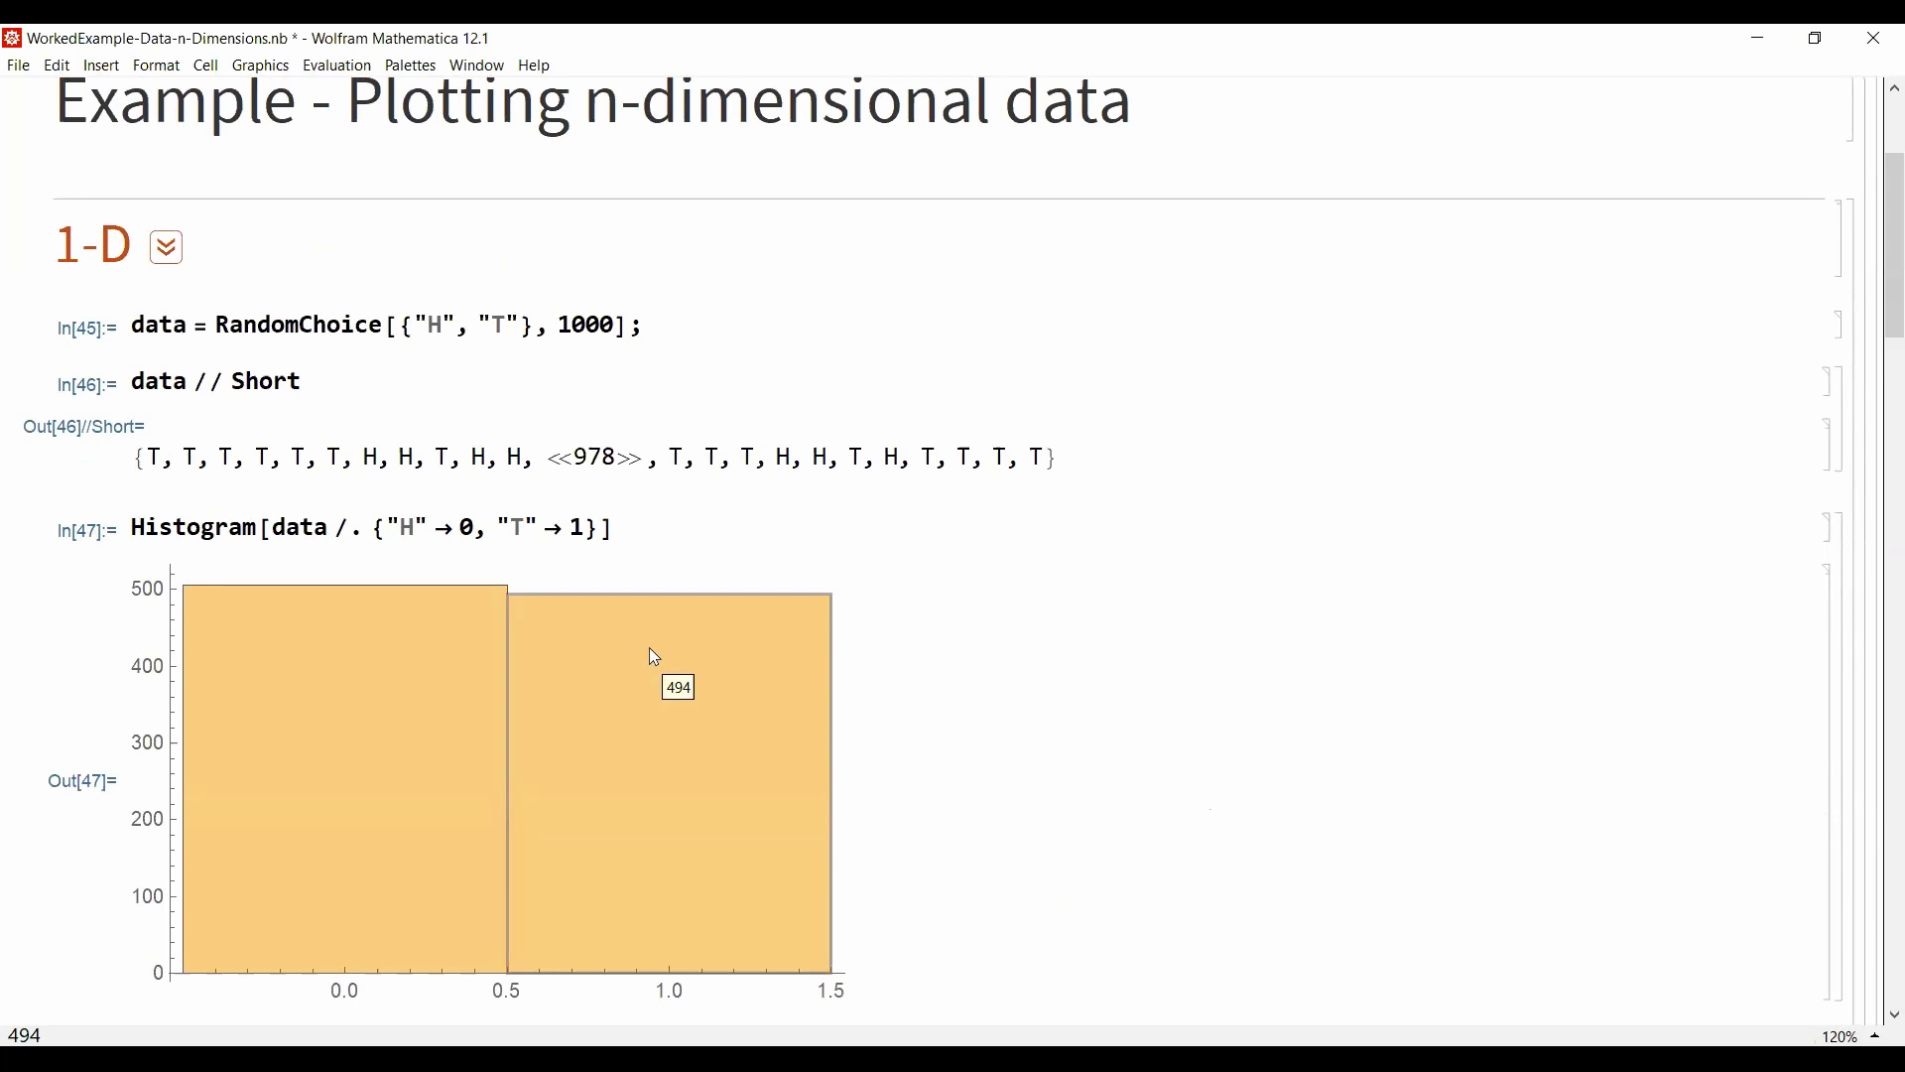
click(220, 324)
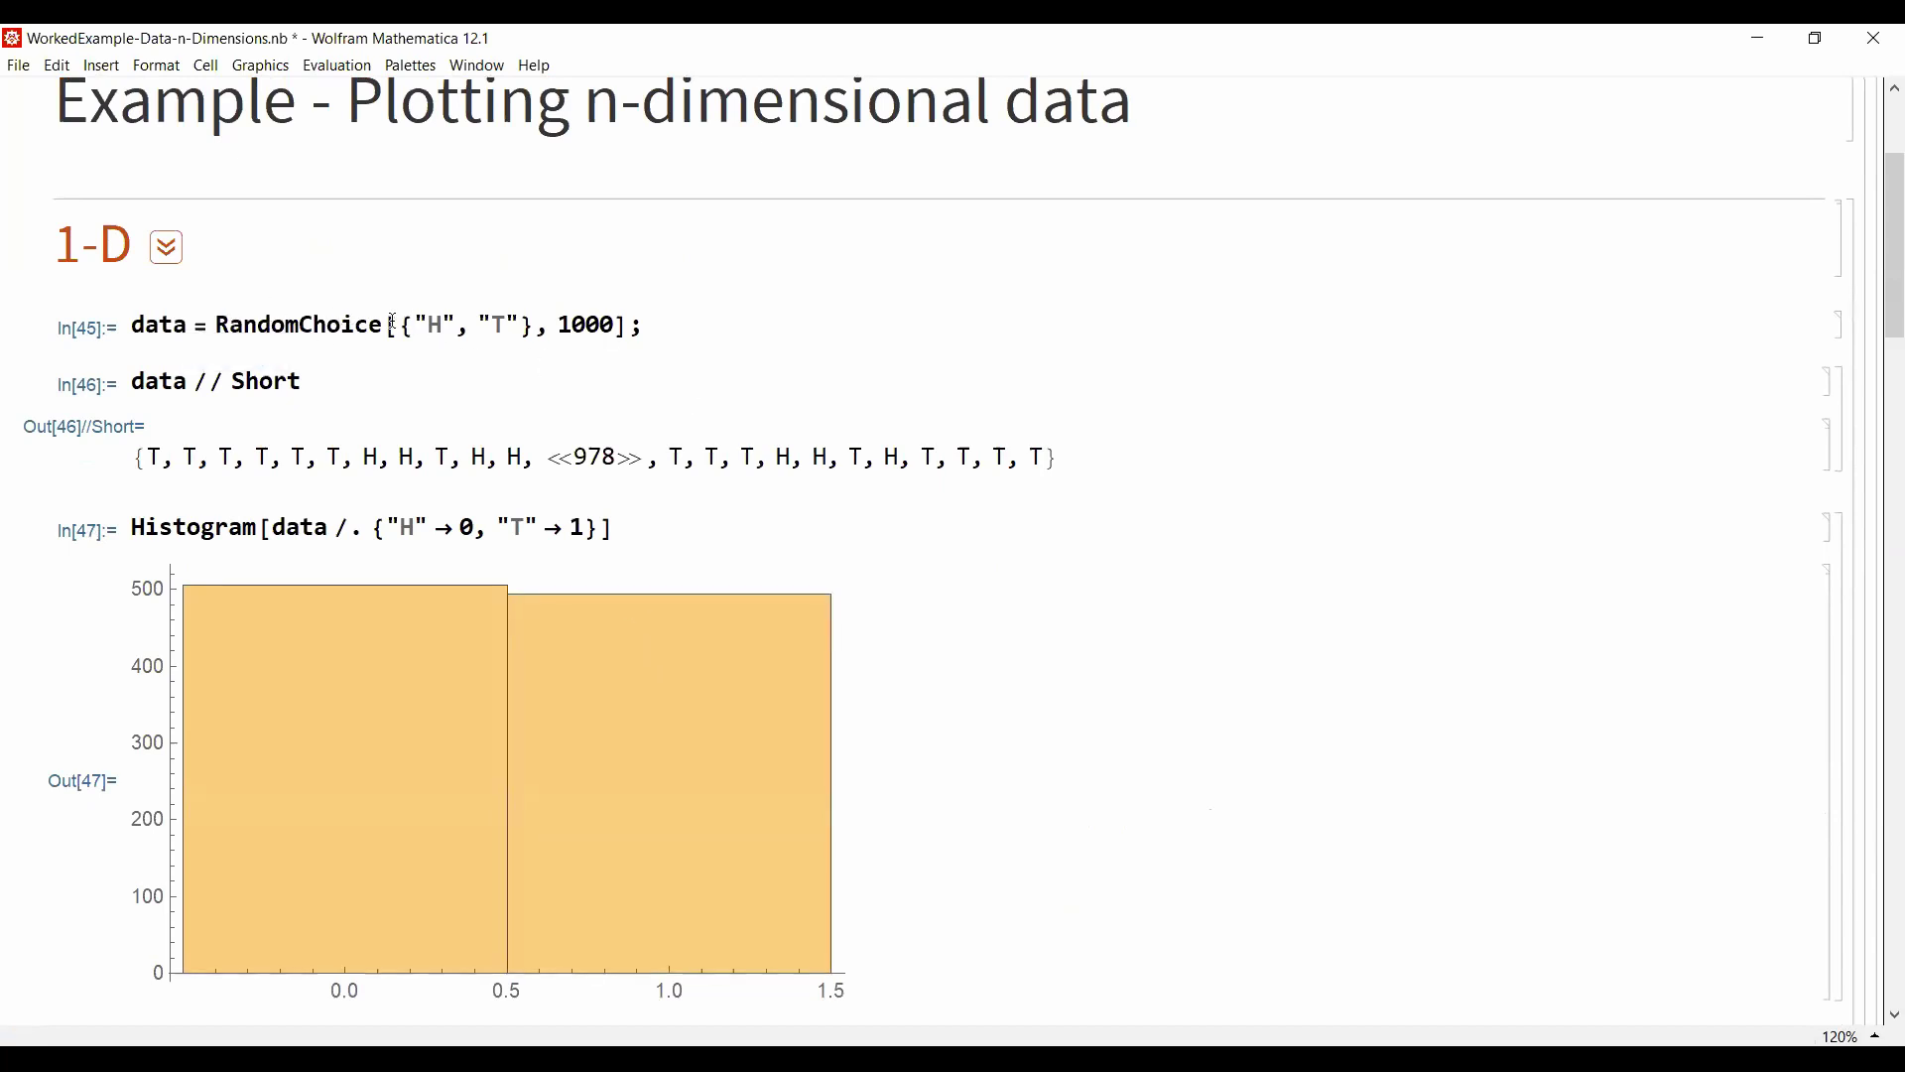
mouse_move(516, 641)
scroll(1208, 568, down, 3)
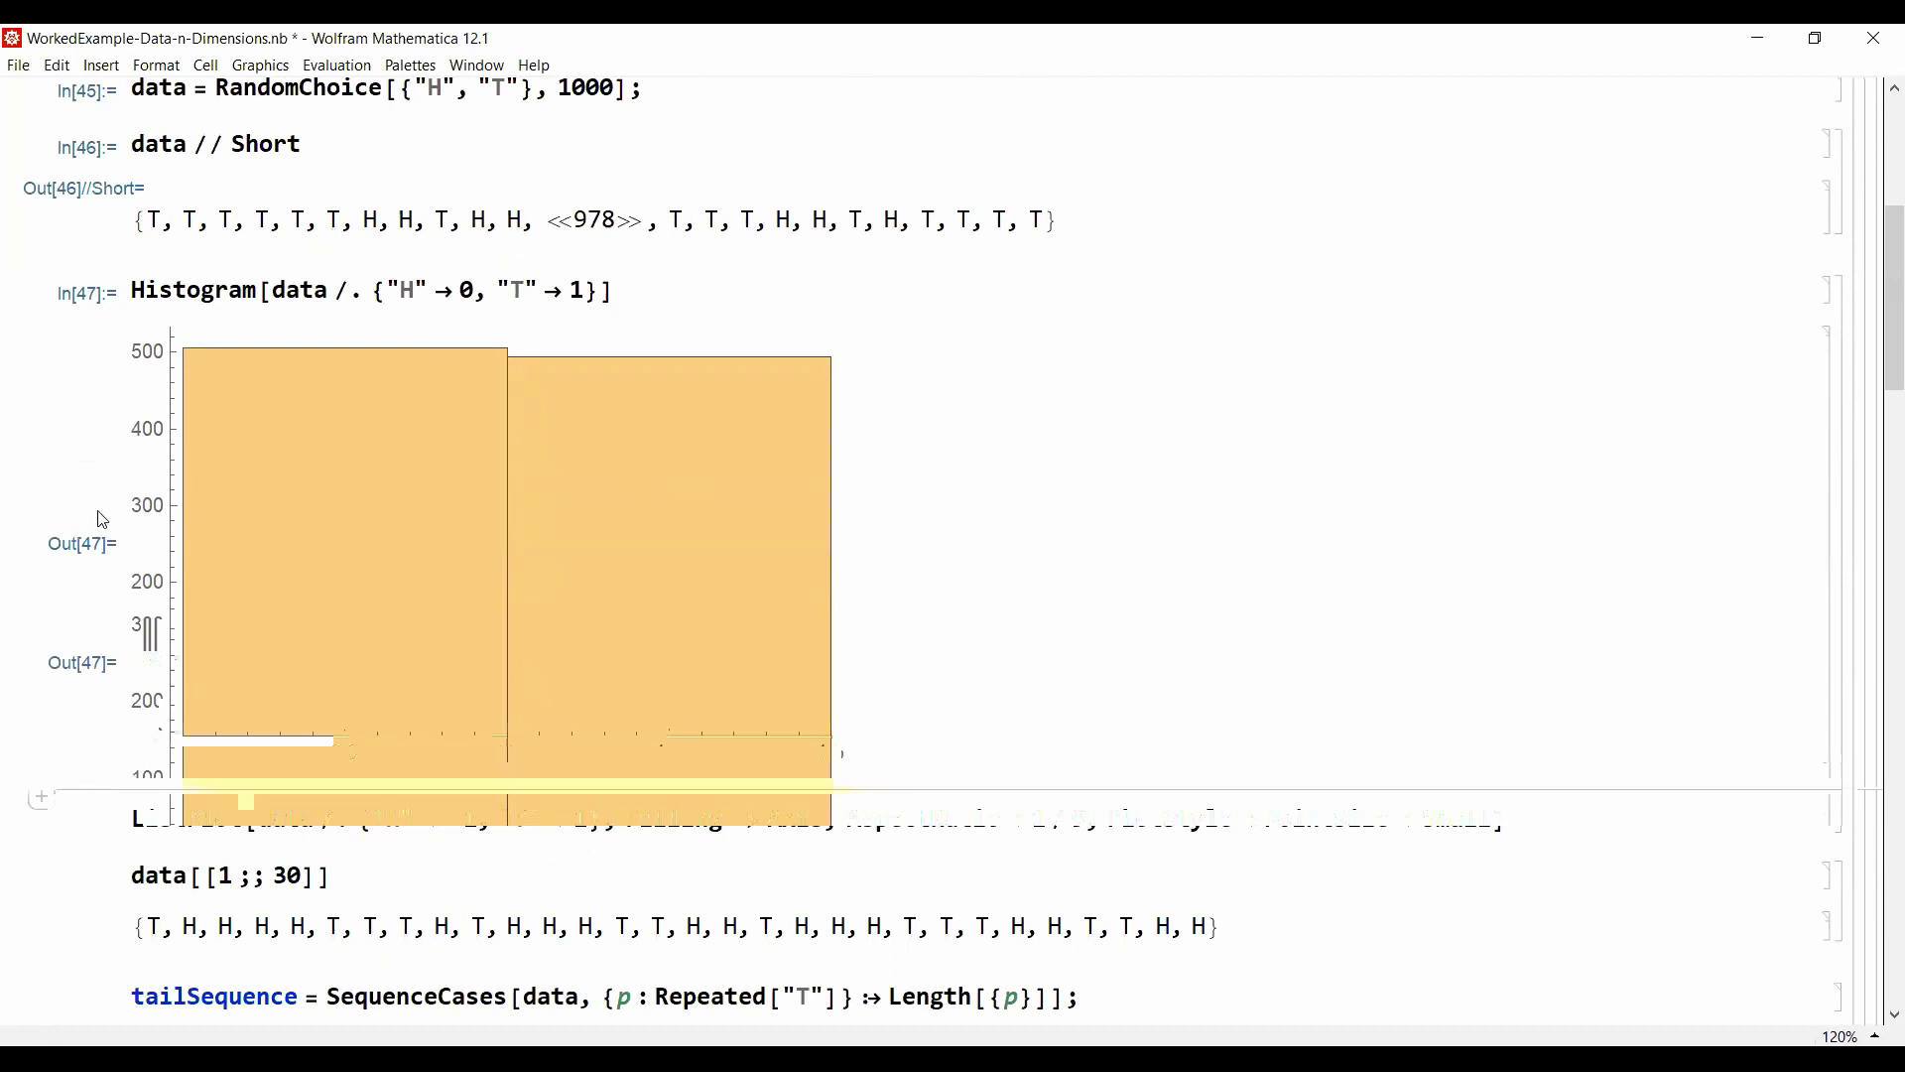
mouse_move(406, 501)
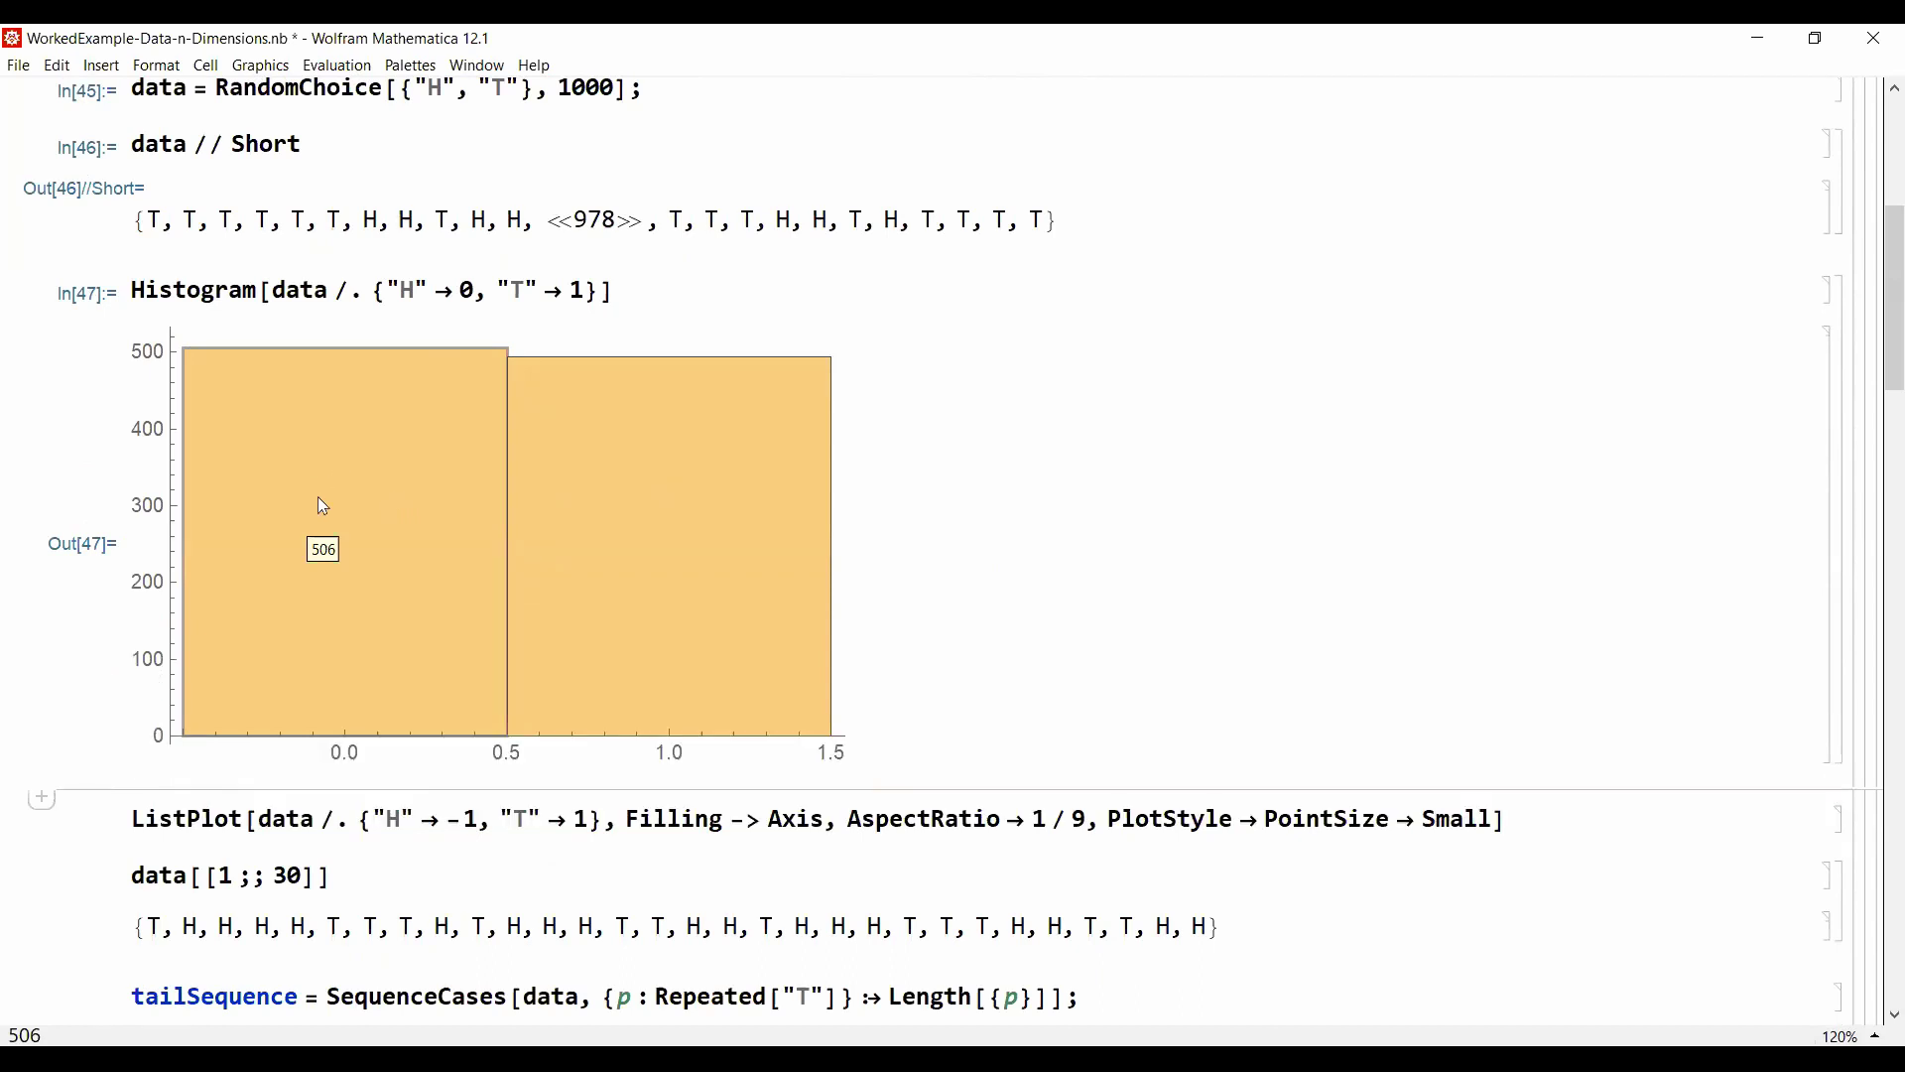
mouse_move(721, 465)
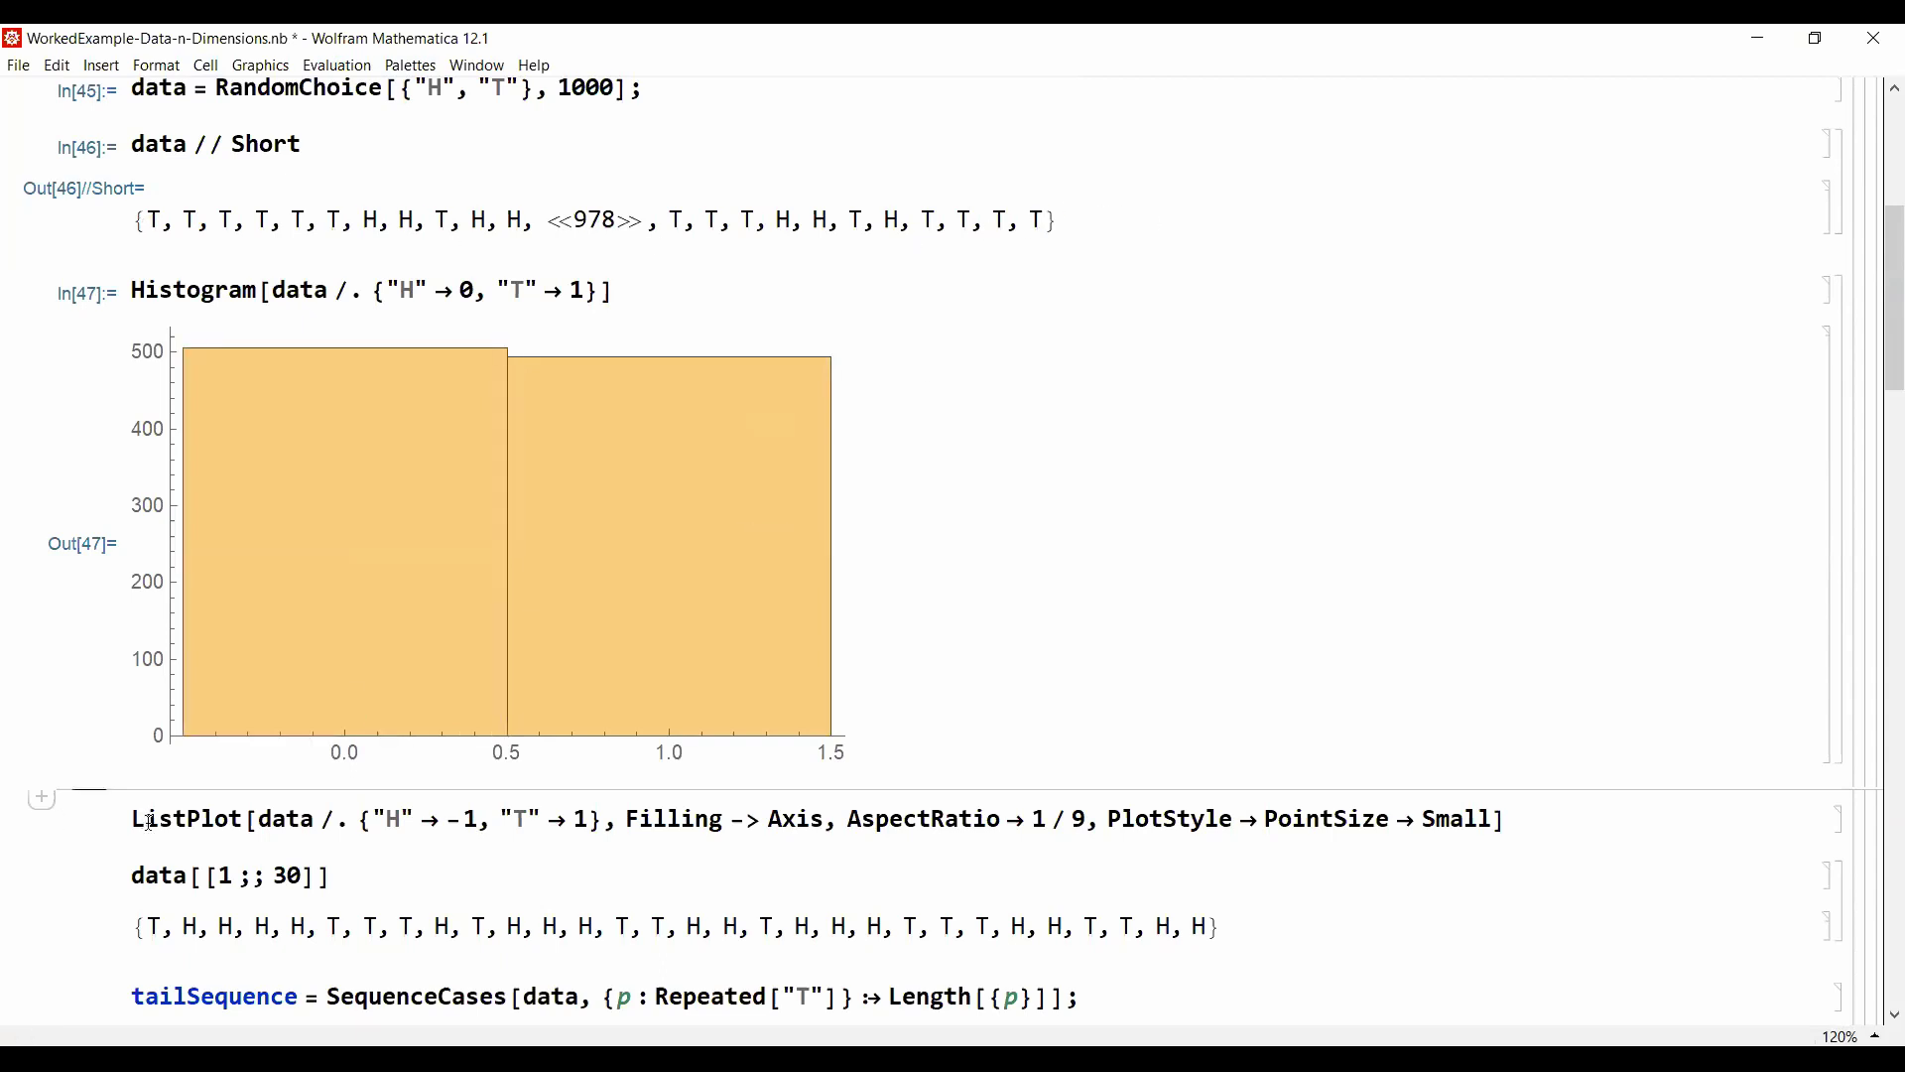
Step: Map heads to -1 in the ListPlot rules and plot the flips as filled spikes at ±1
click(1538, 814)
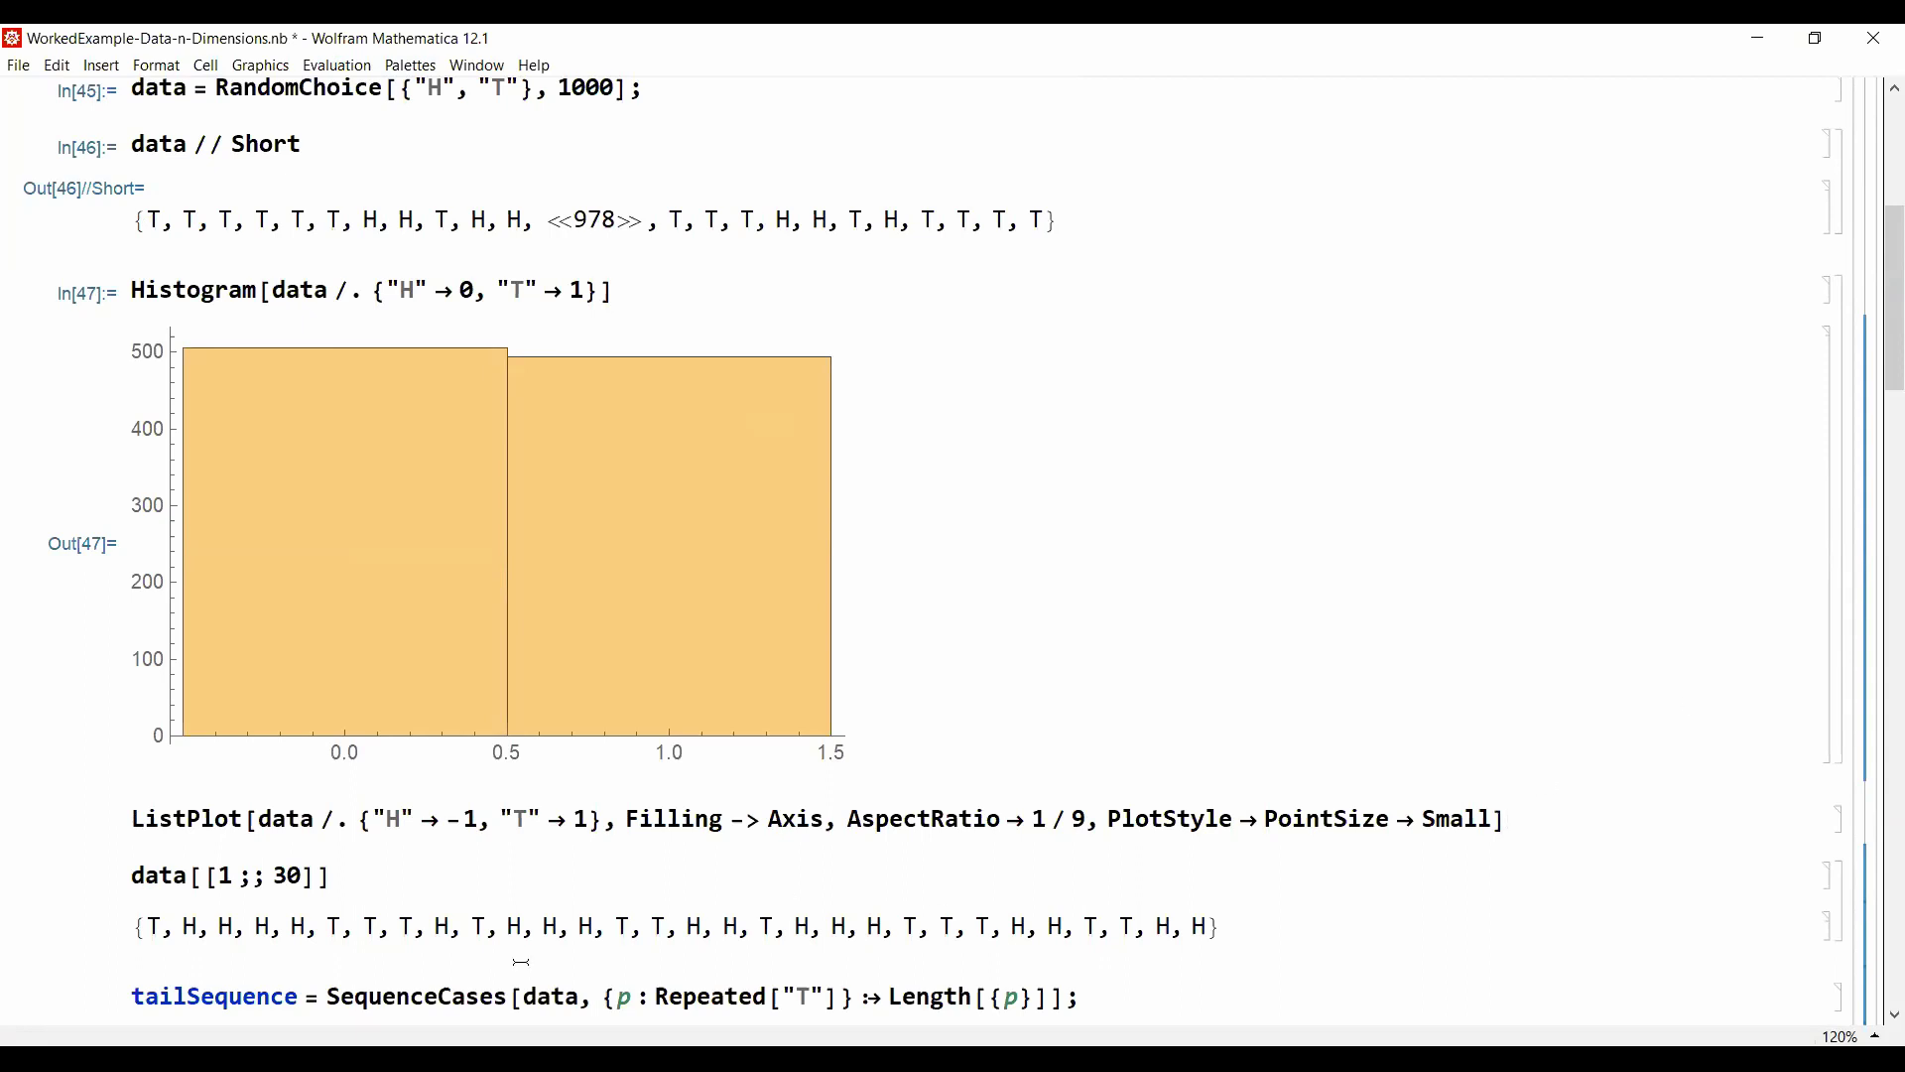
click(371, 821)
double_click(392, 821)
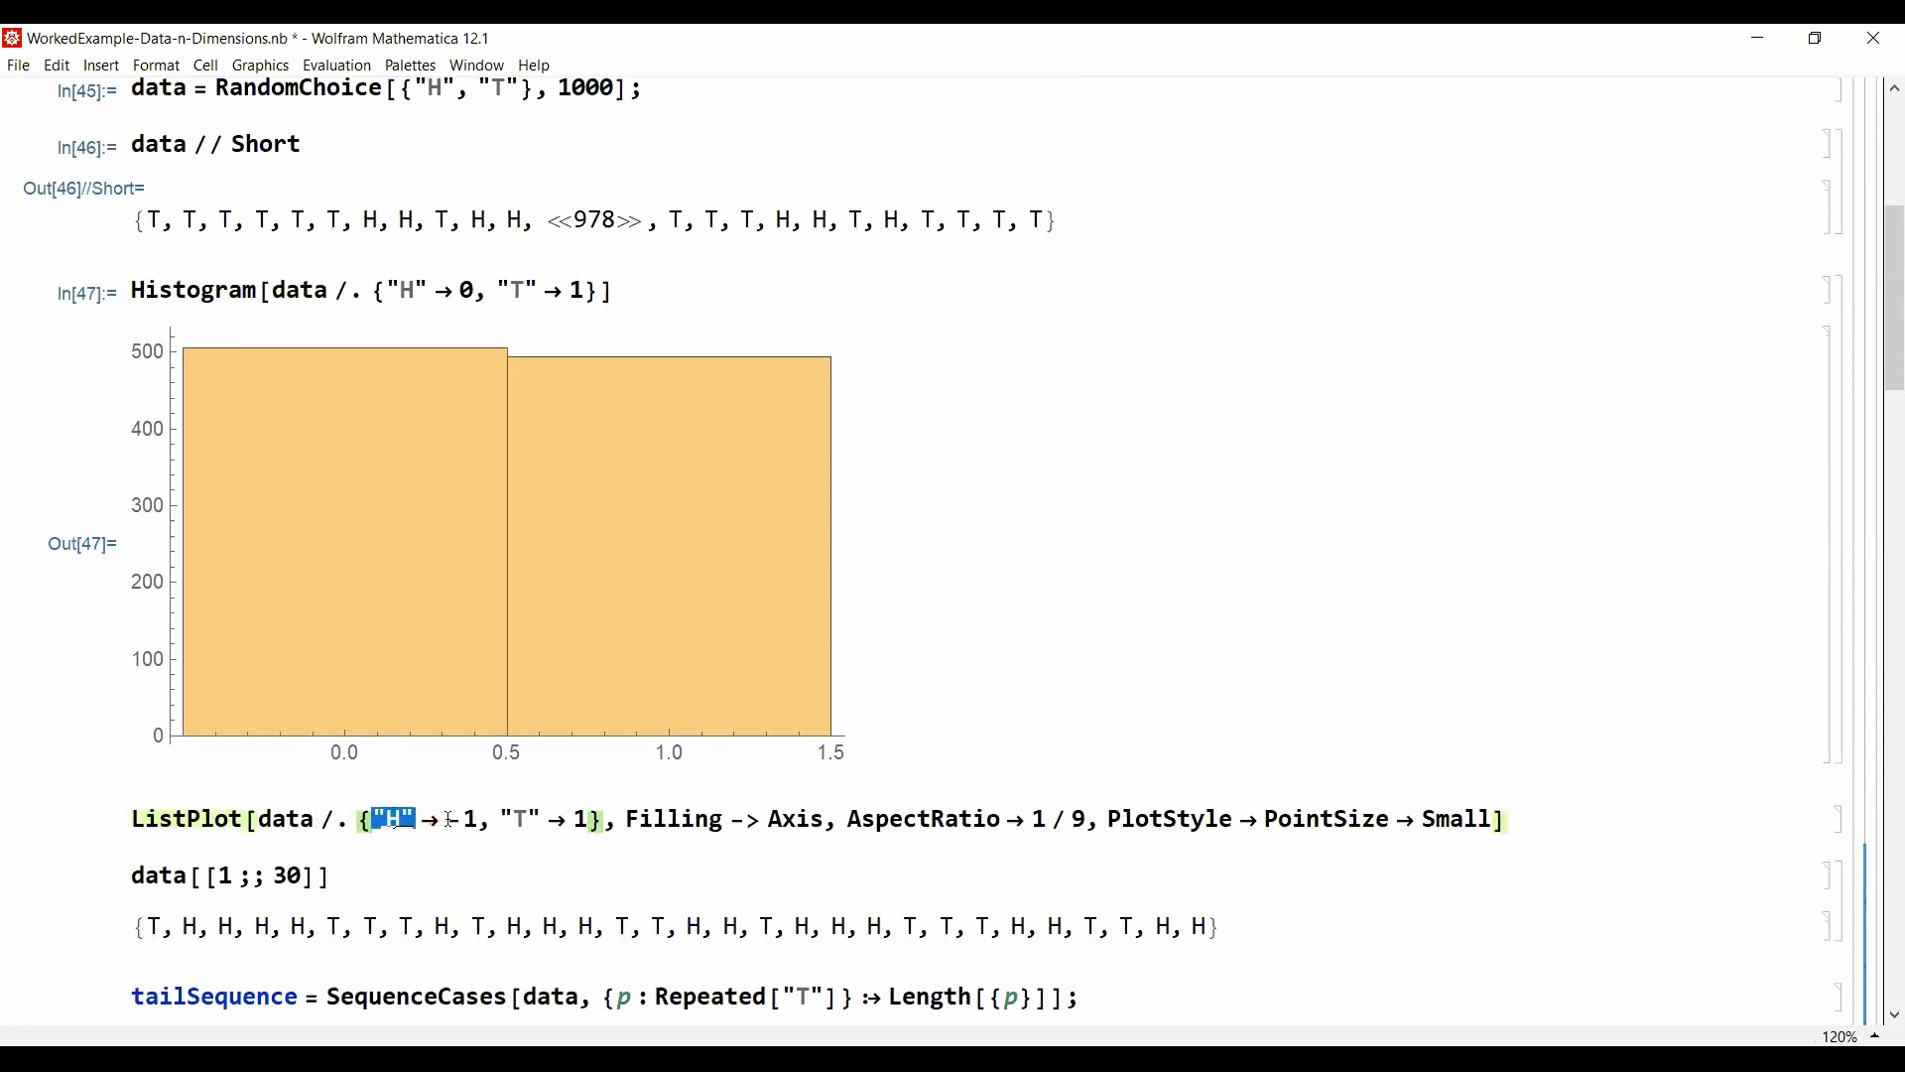
click(449, 822)
text(-)
click(531, 822)
double_click(533, 822)
double_click(581, 821)
click(1575, 816)
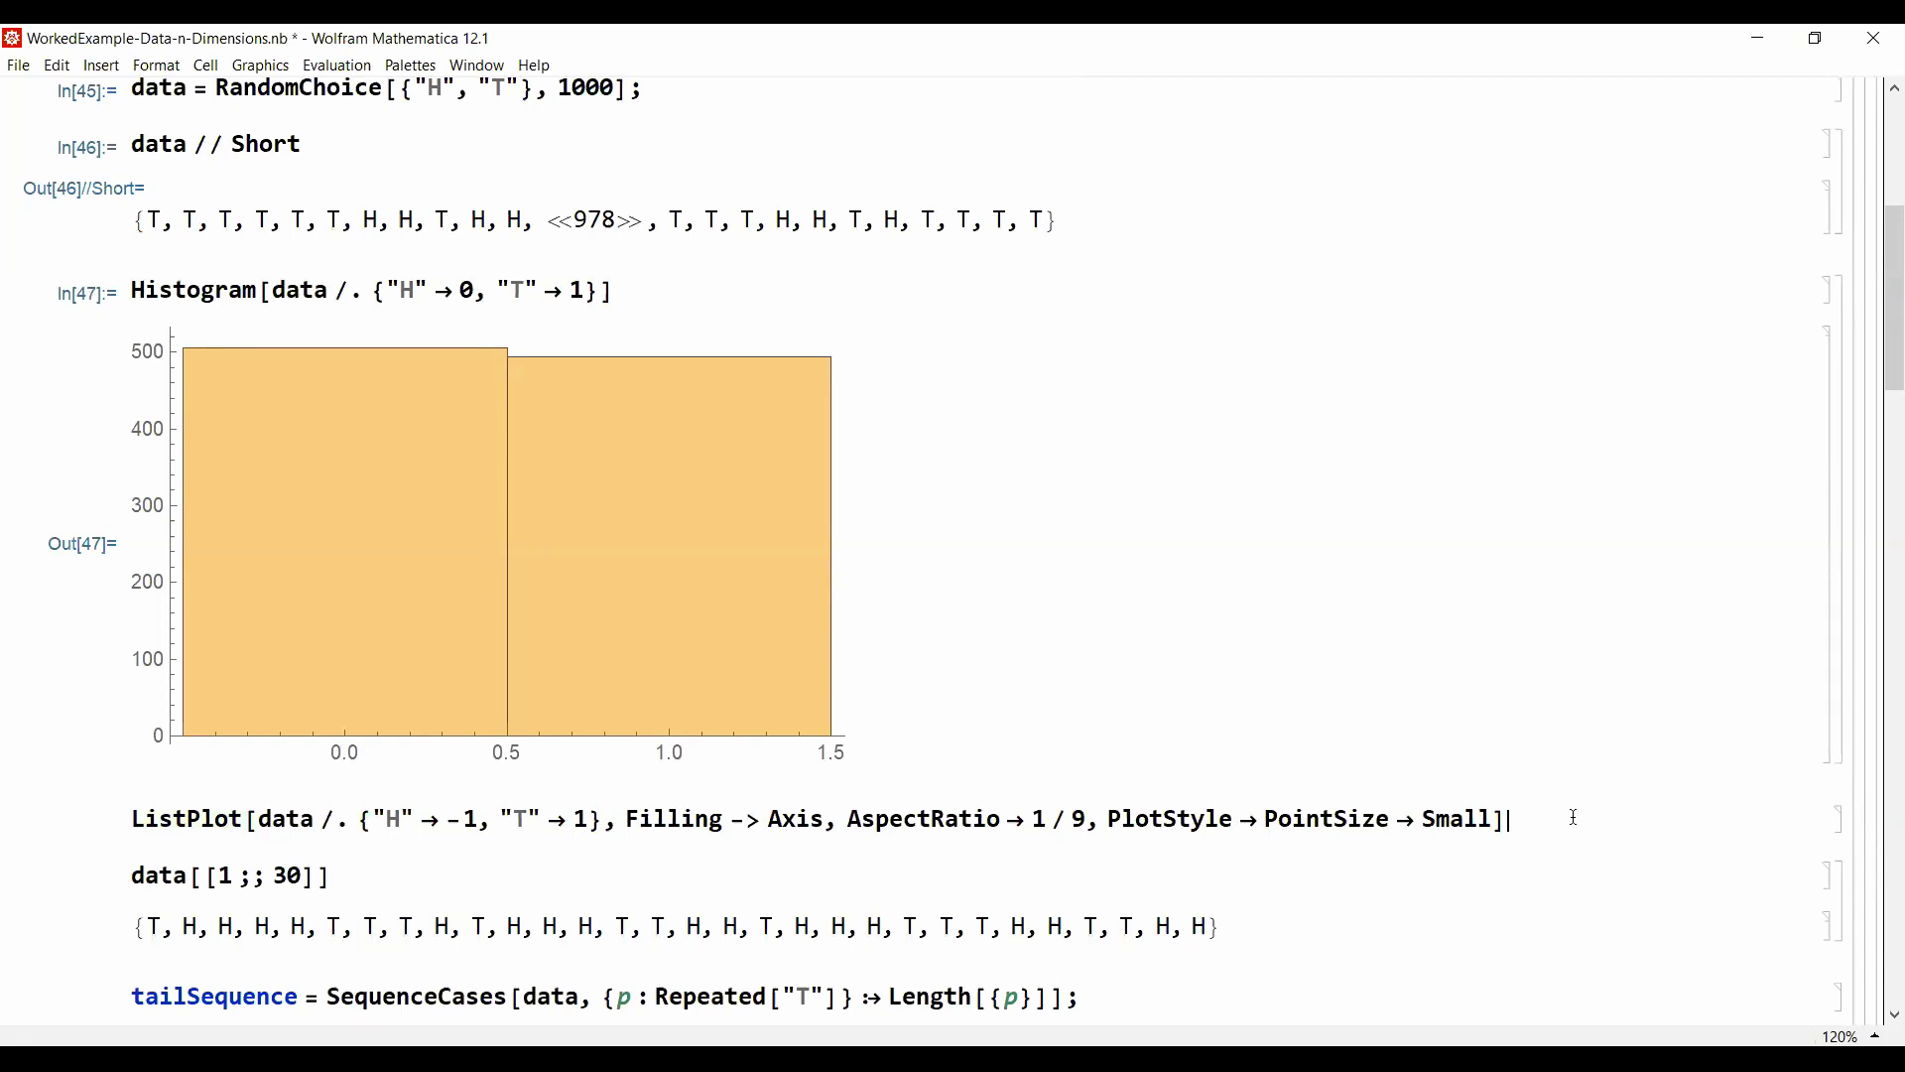
key(shift+Return)
Step: Stretch the ListPlot graphic much wider
scroll(1581, 318, down, 3)
click(745, 683)
drag(845, 703, 1798, 1023)
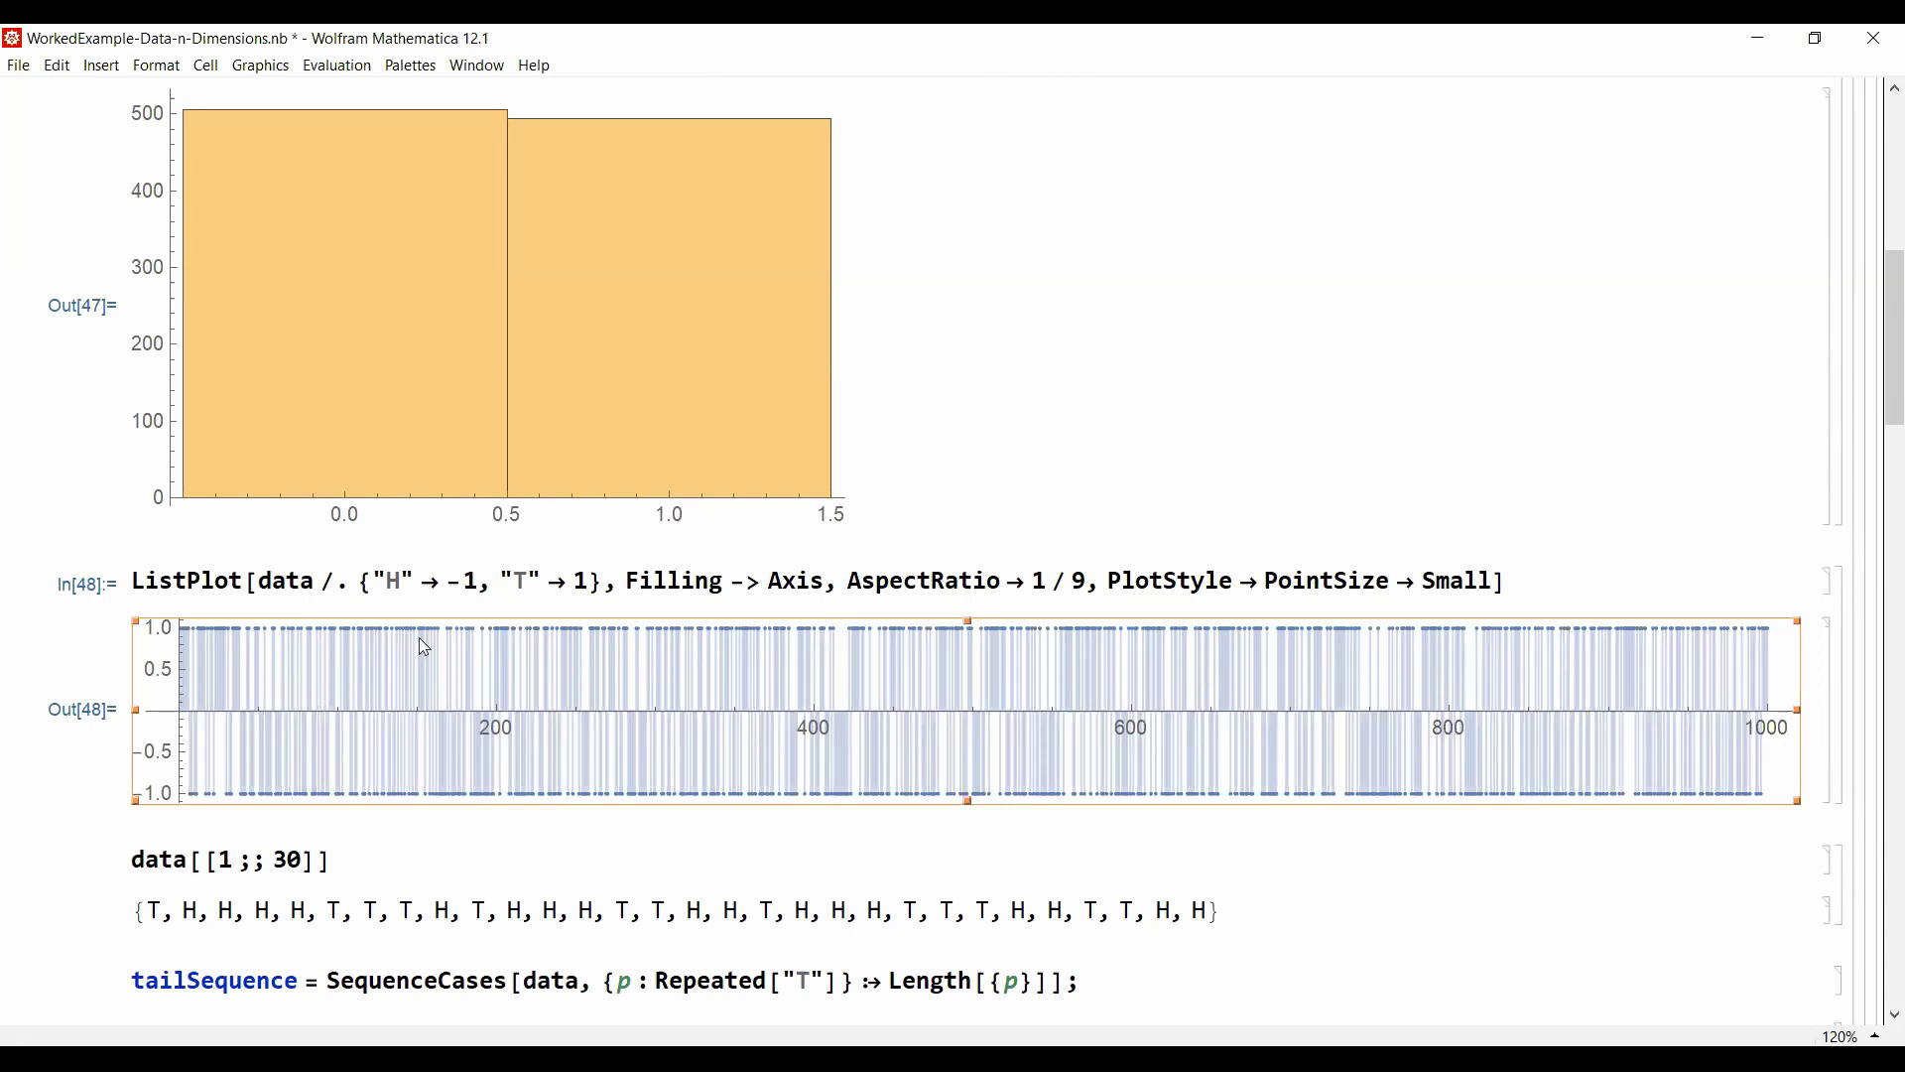
Step: List the first 30 flips with data[[1;;30]]
scroll(422, 647, down, 2)
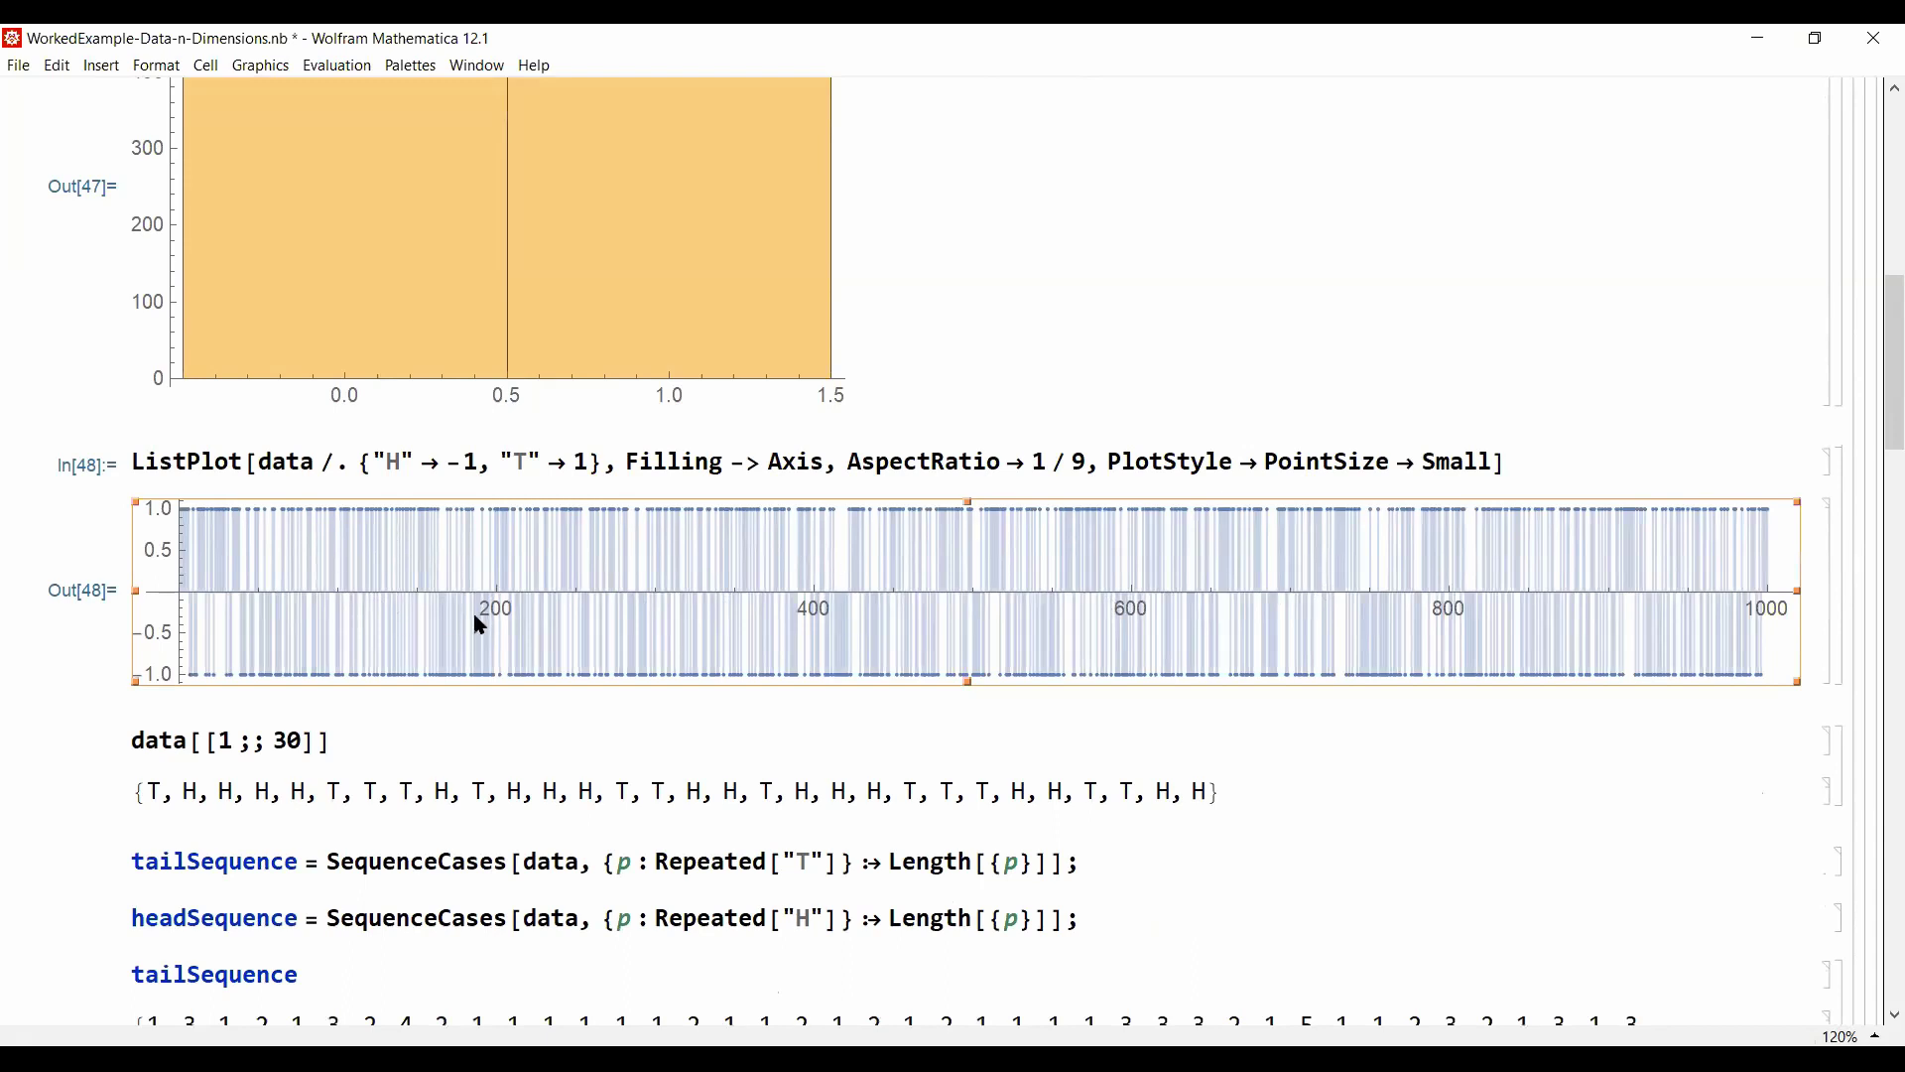
click(364, 727)
key(shift+Return)
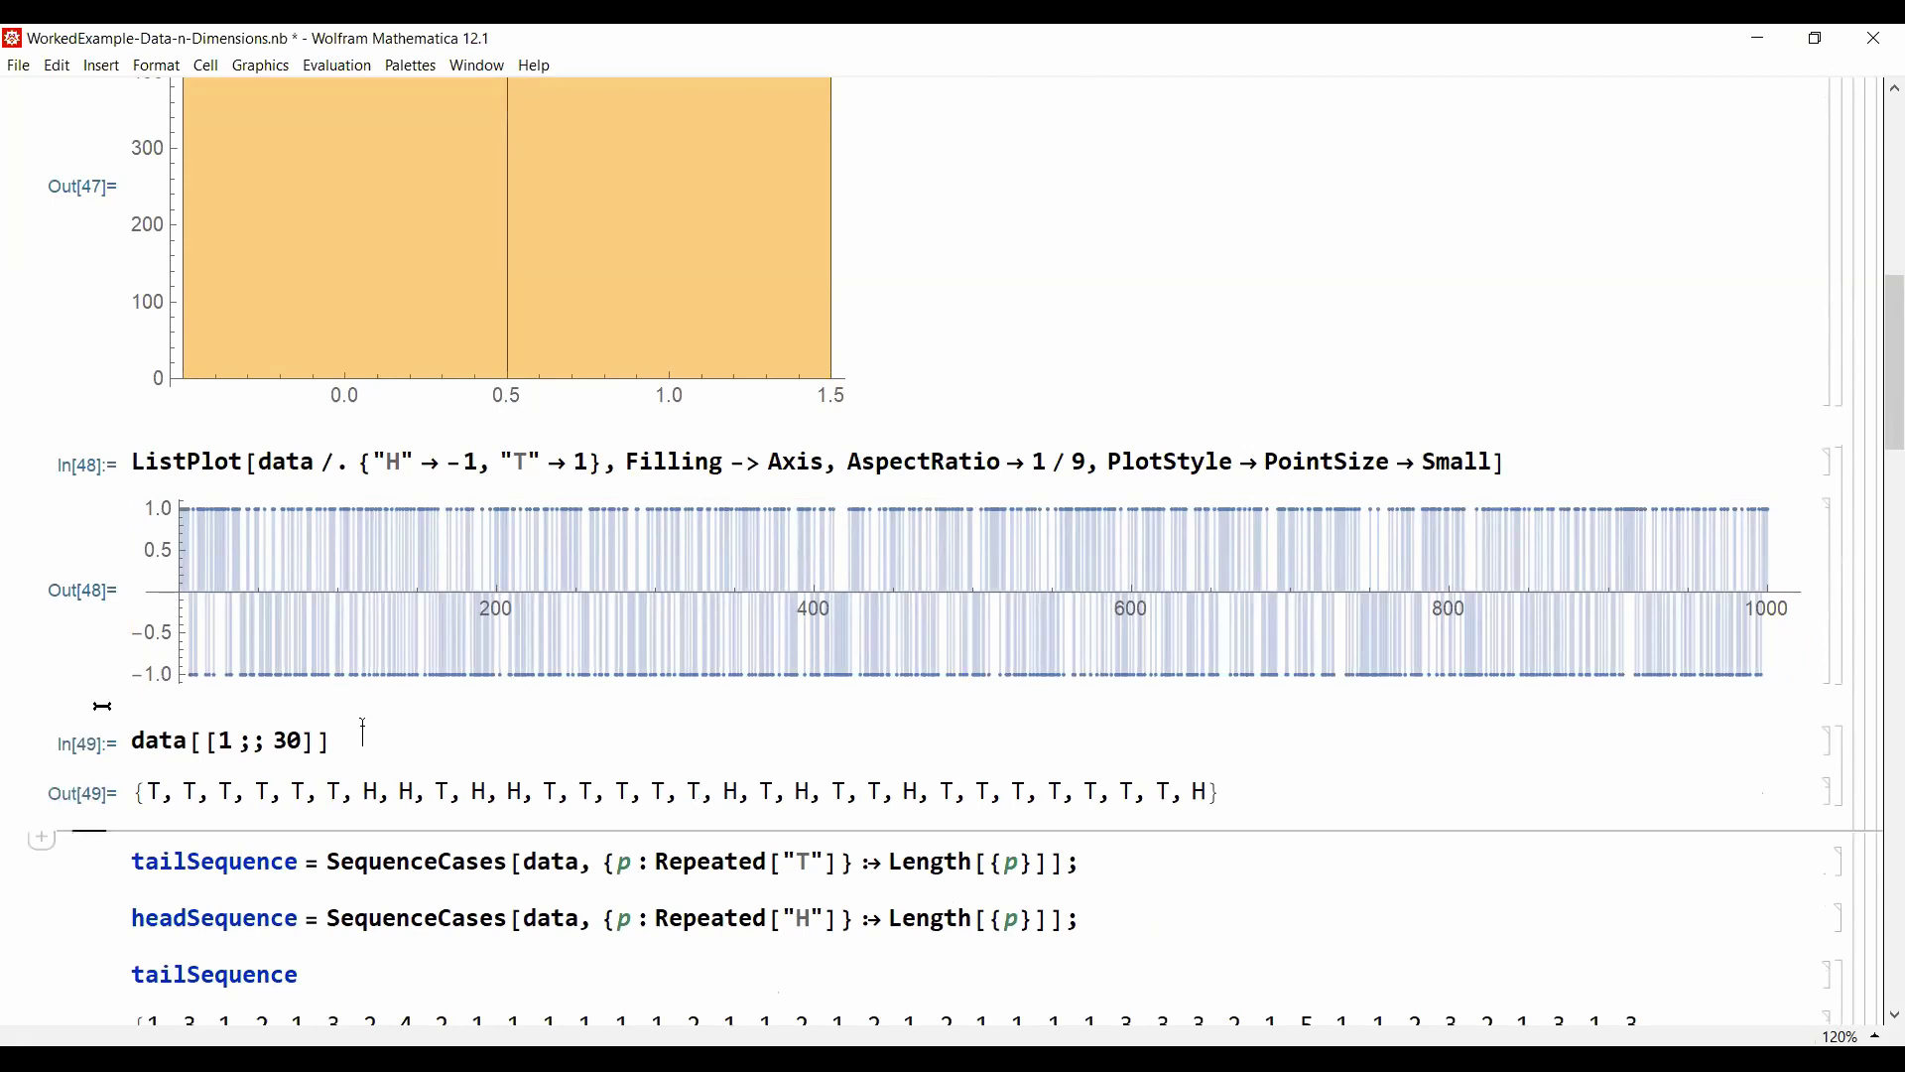
Step: Mark the runs of tails and heads within the first 30 flips
drag(139, 793, 360, 802)
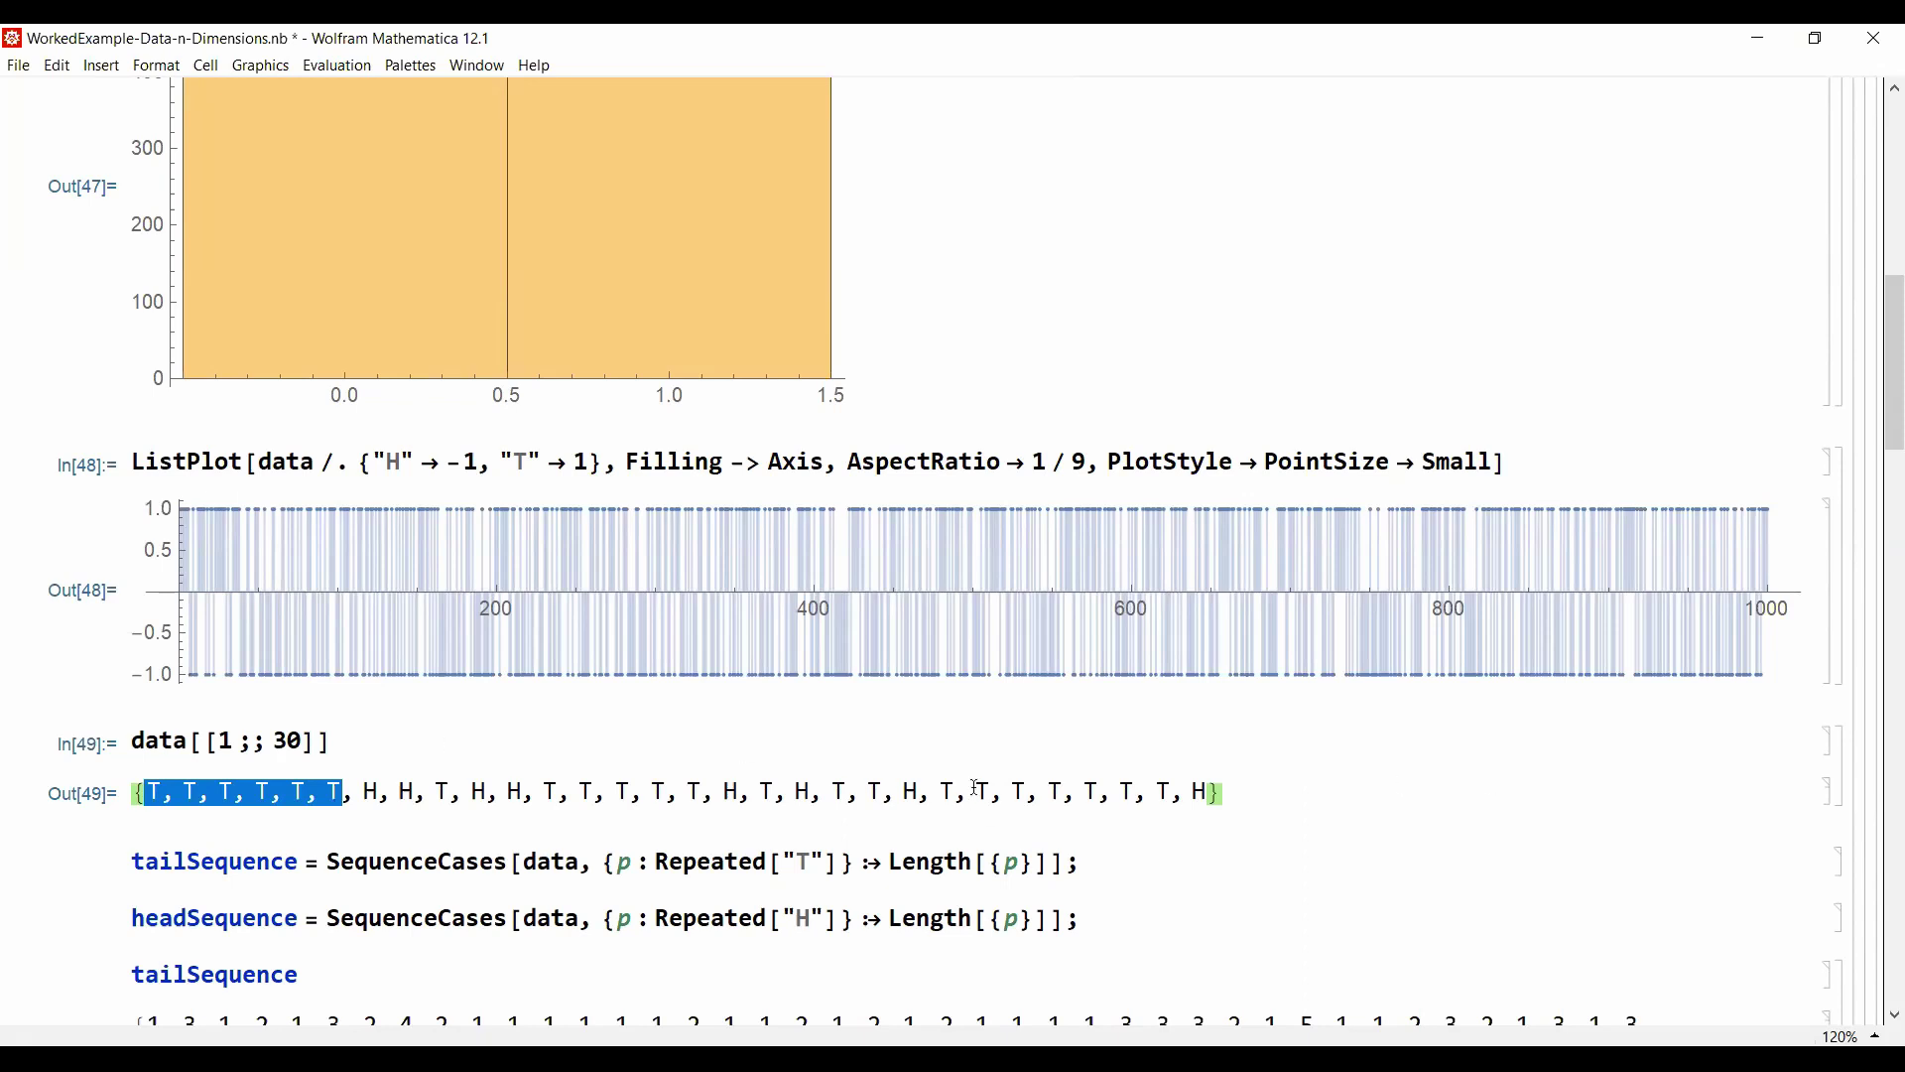
drag(941, 791, 1175, 795)
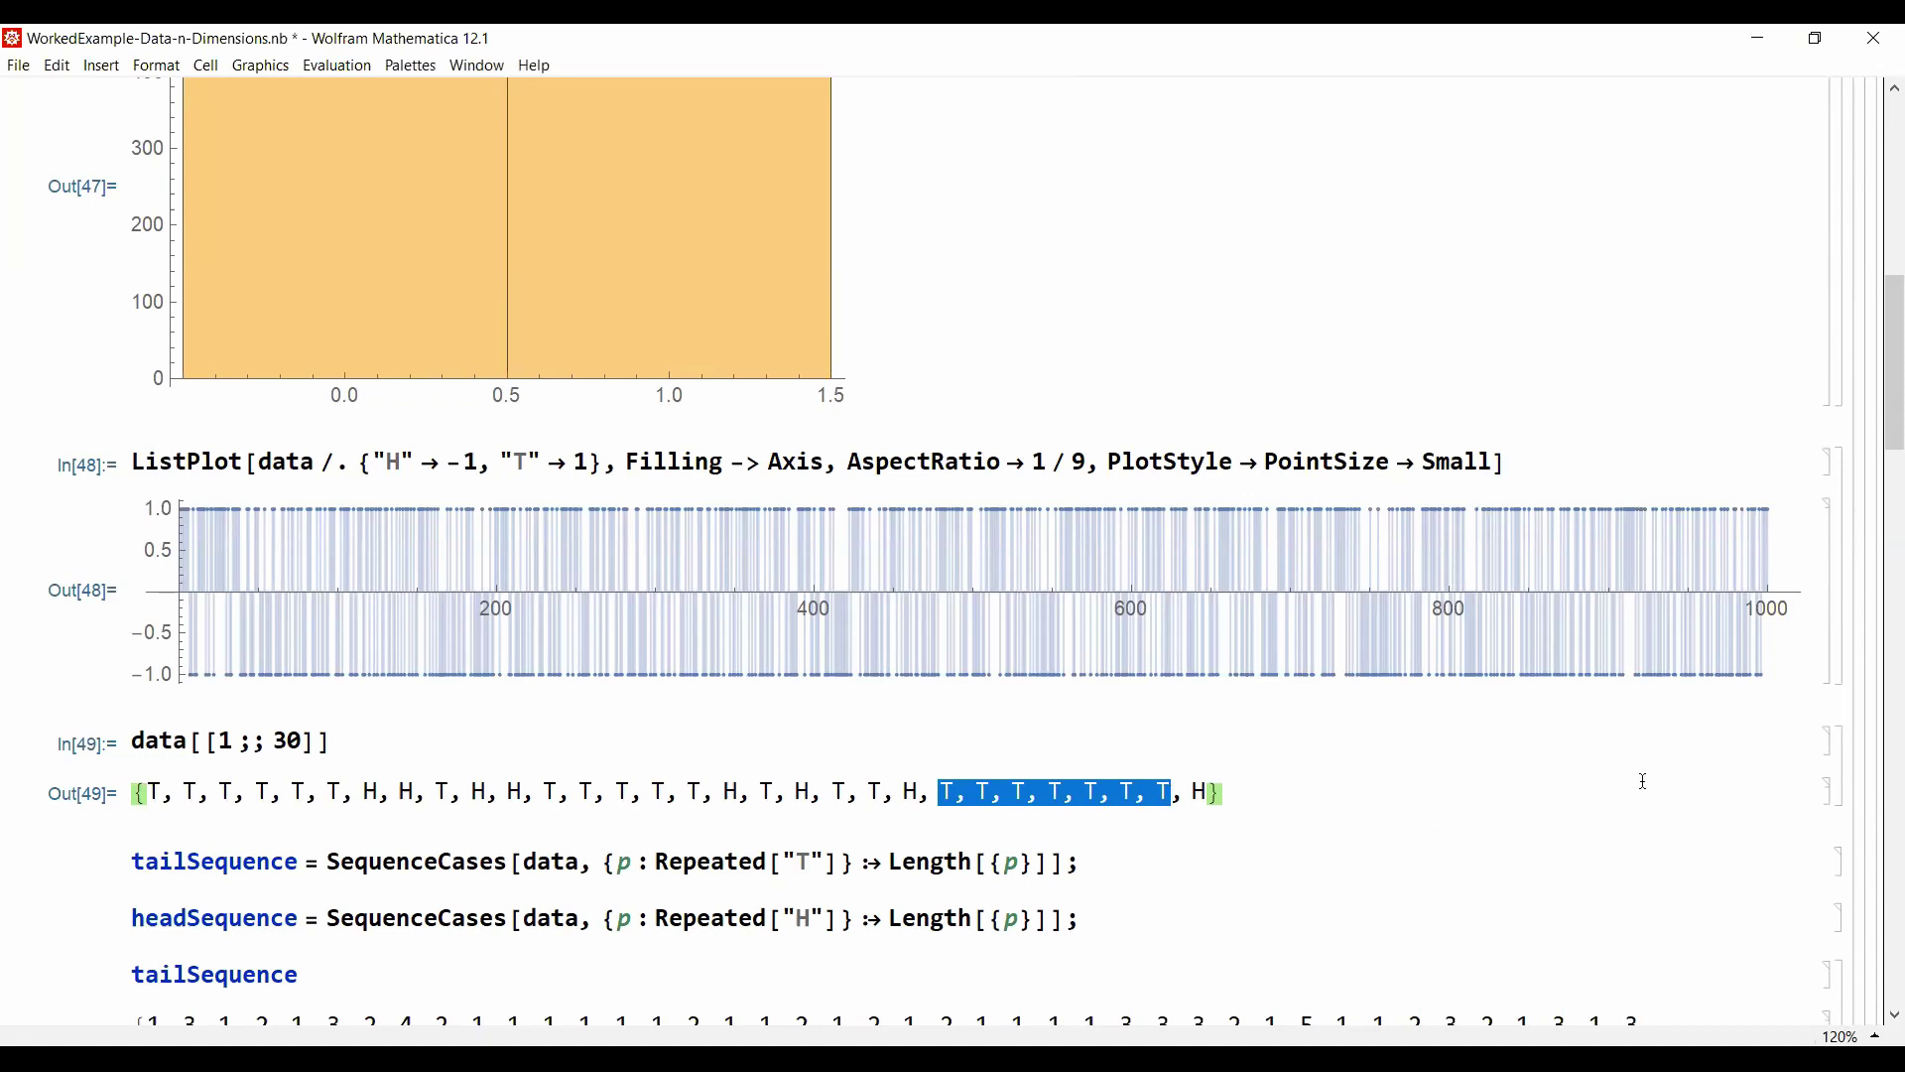
click(1098, 857)
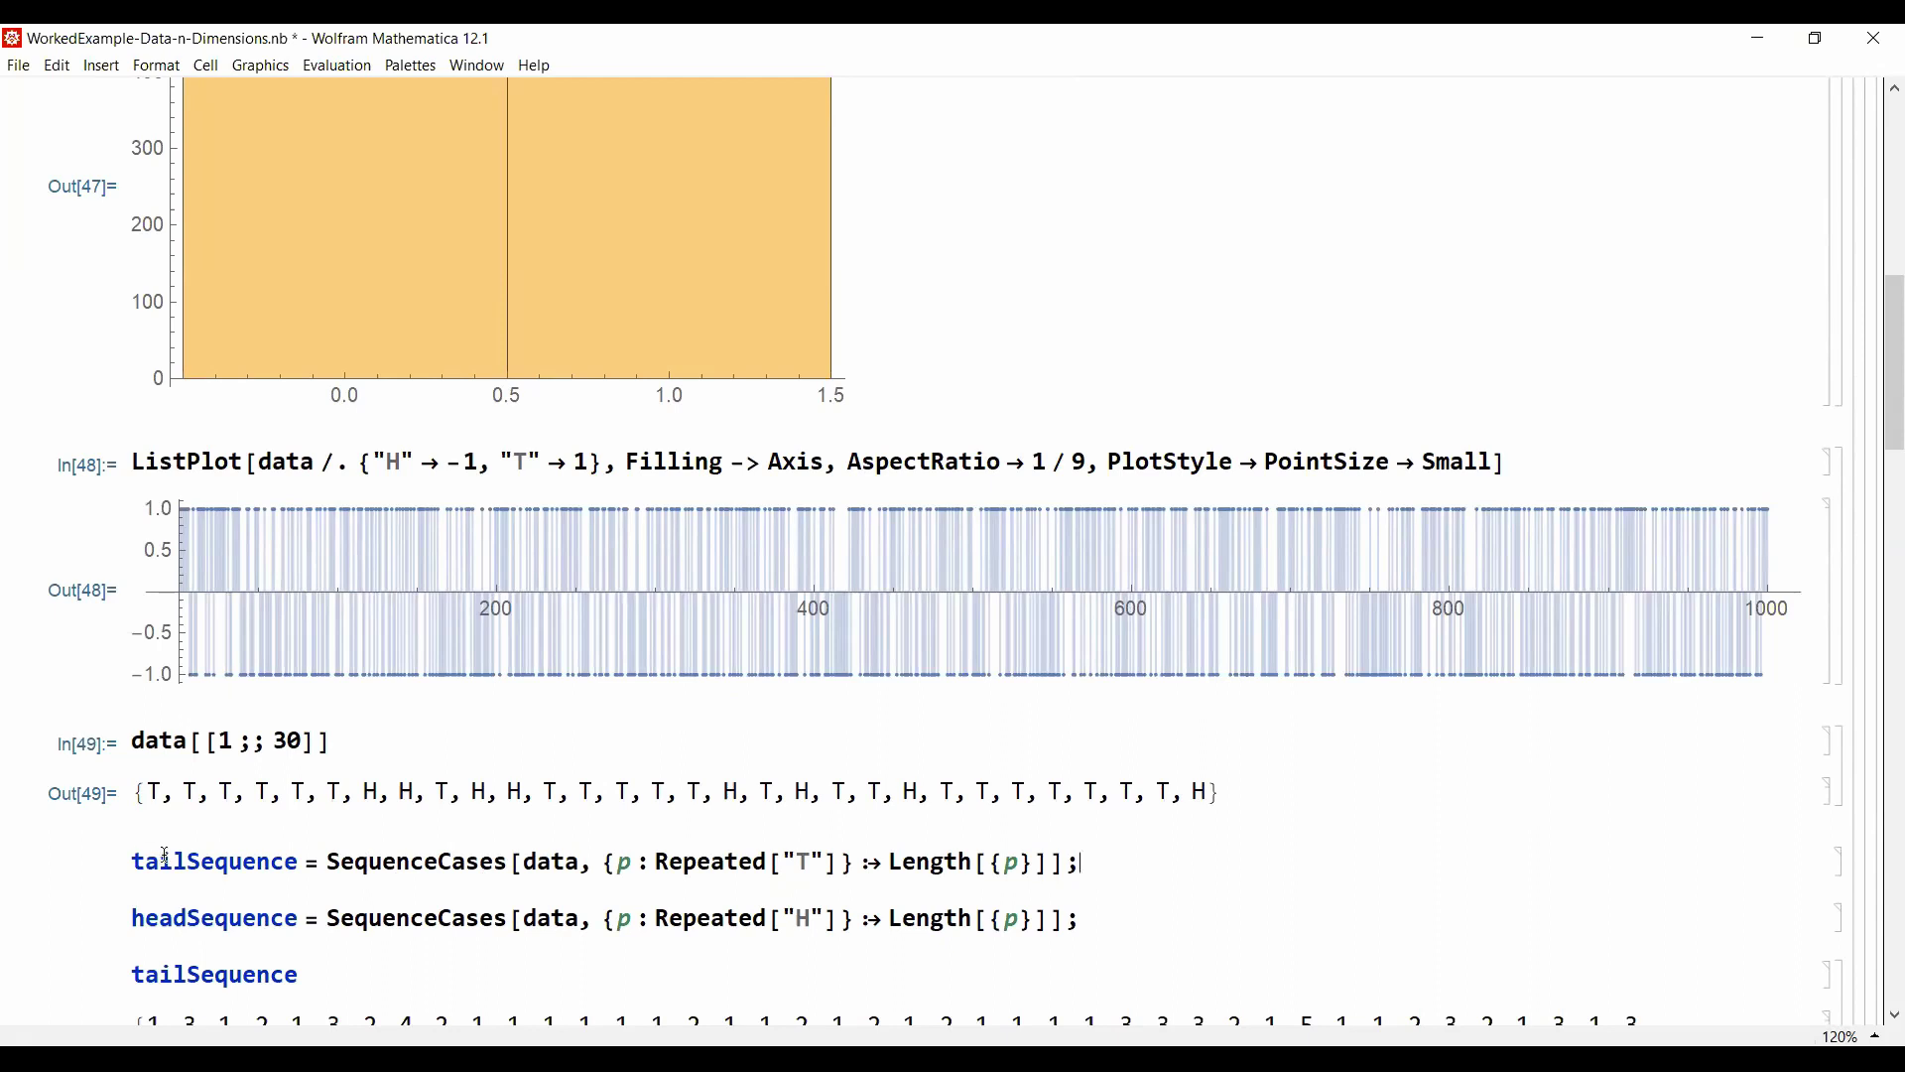
drag(146, 794, 204, 793)
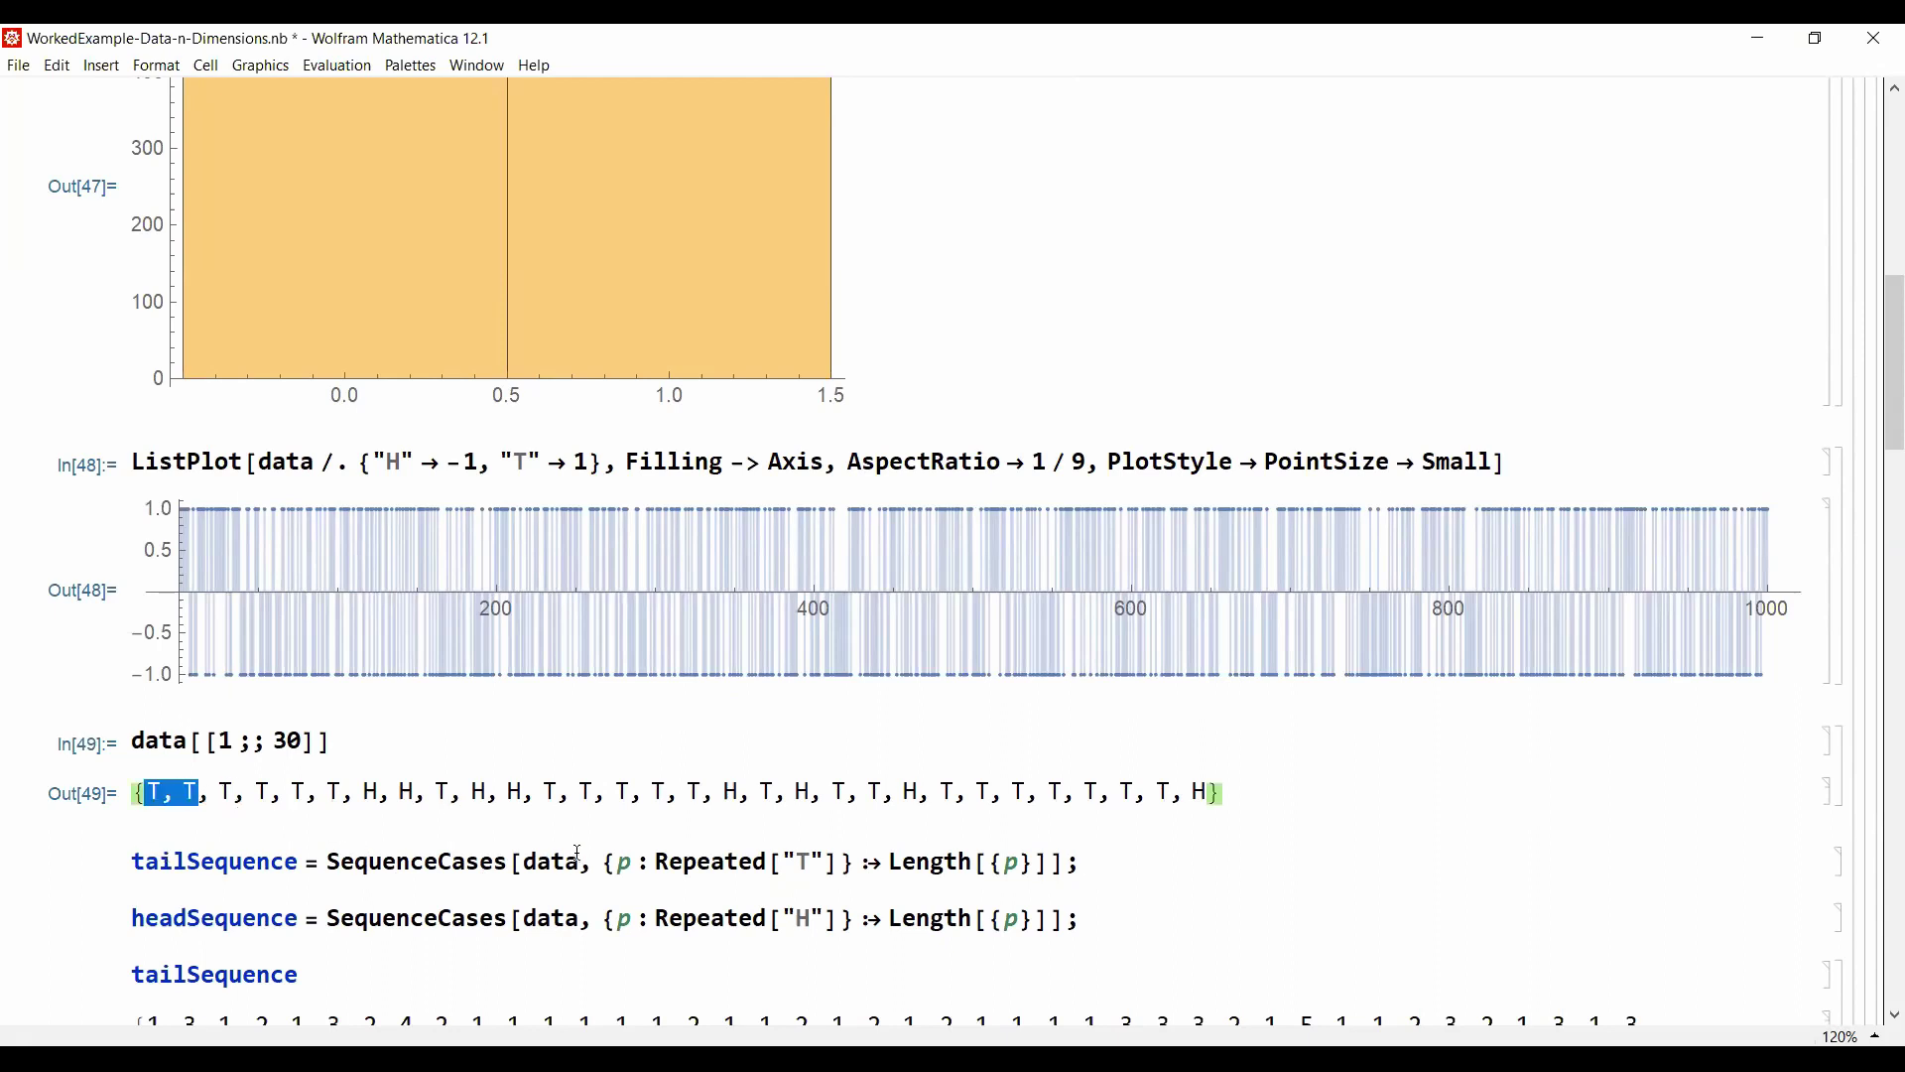
drag(359, 794, 420, 796)
mouse_move(488, 870)
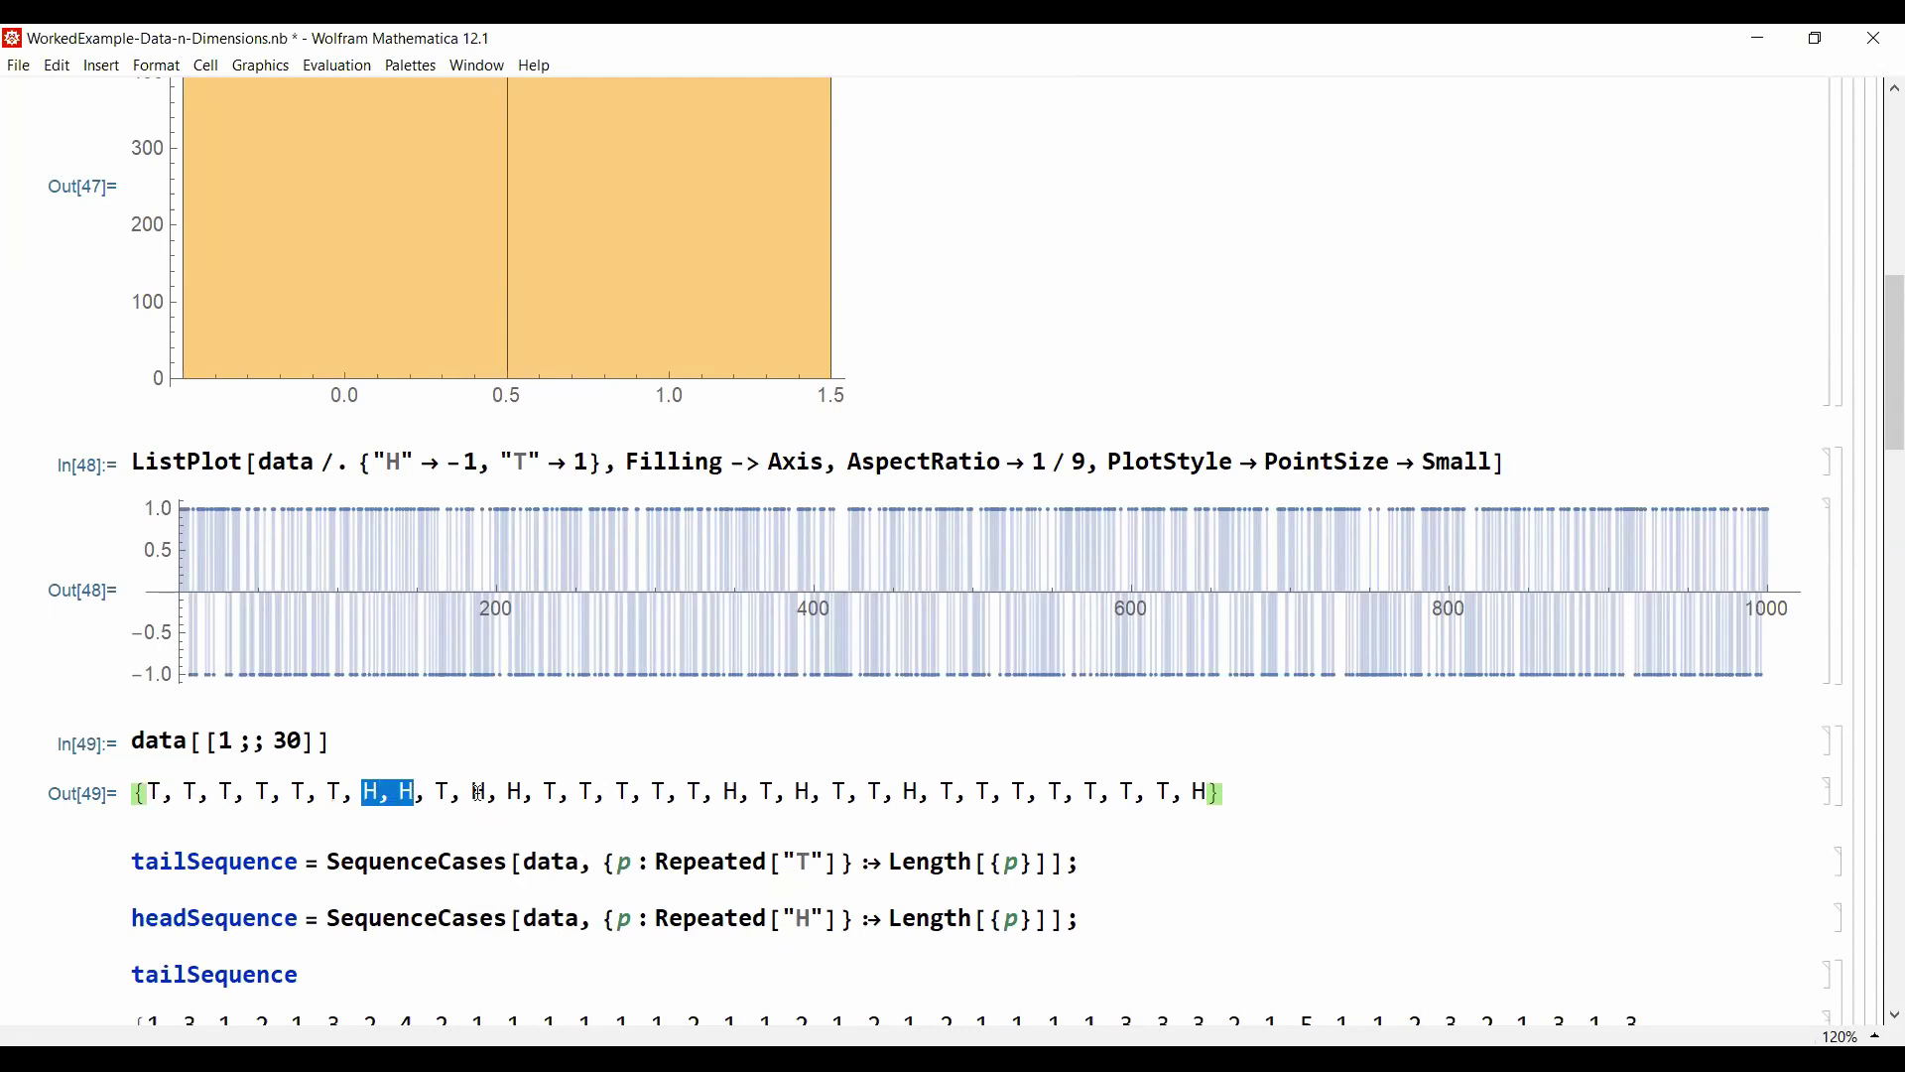
drag(543, 793, 710, 804)
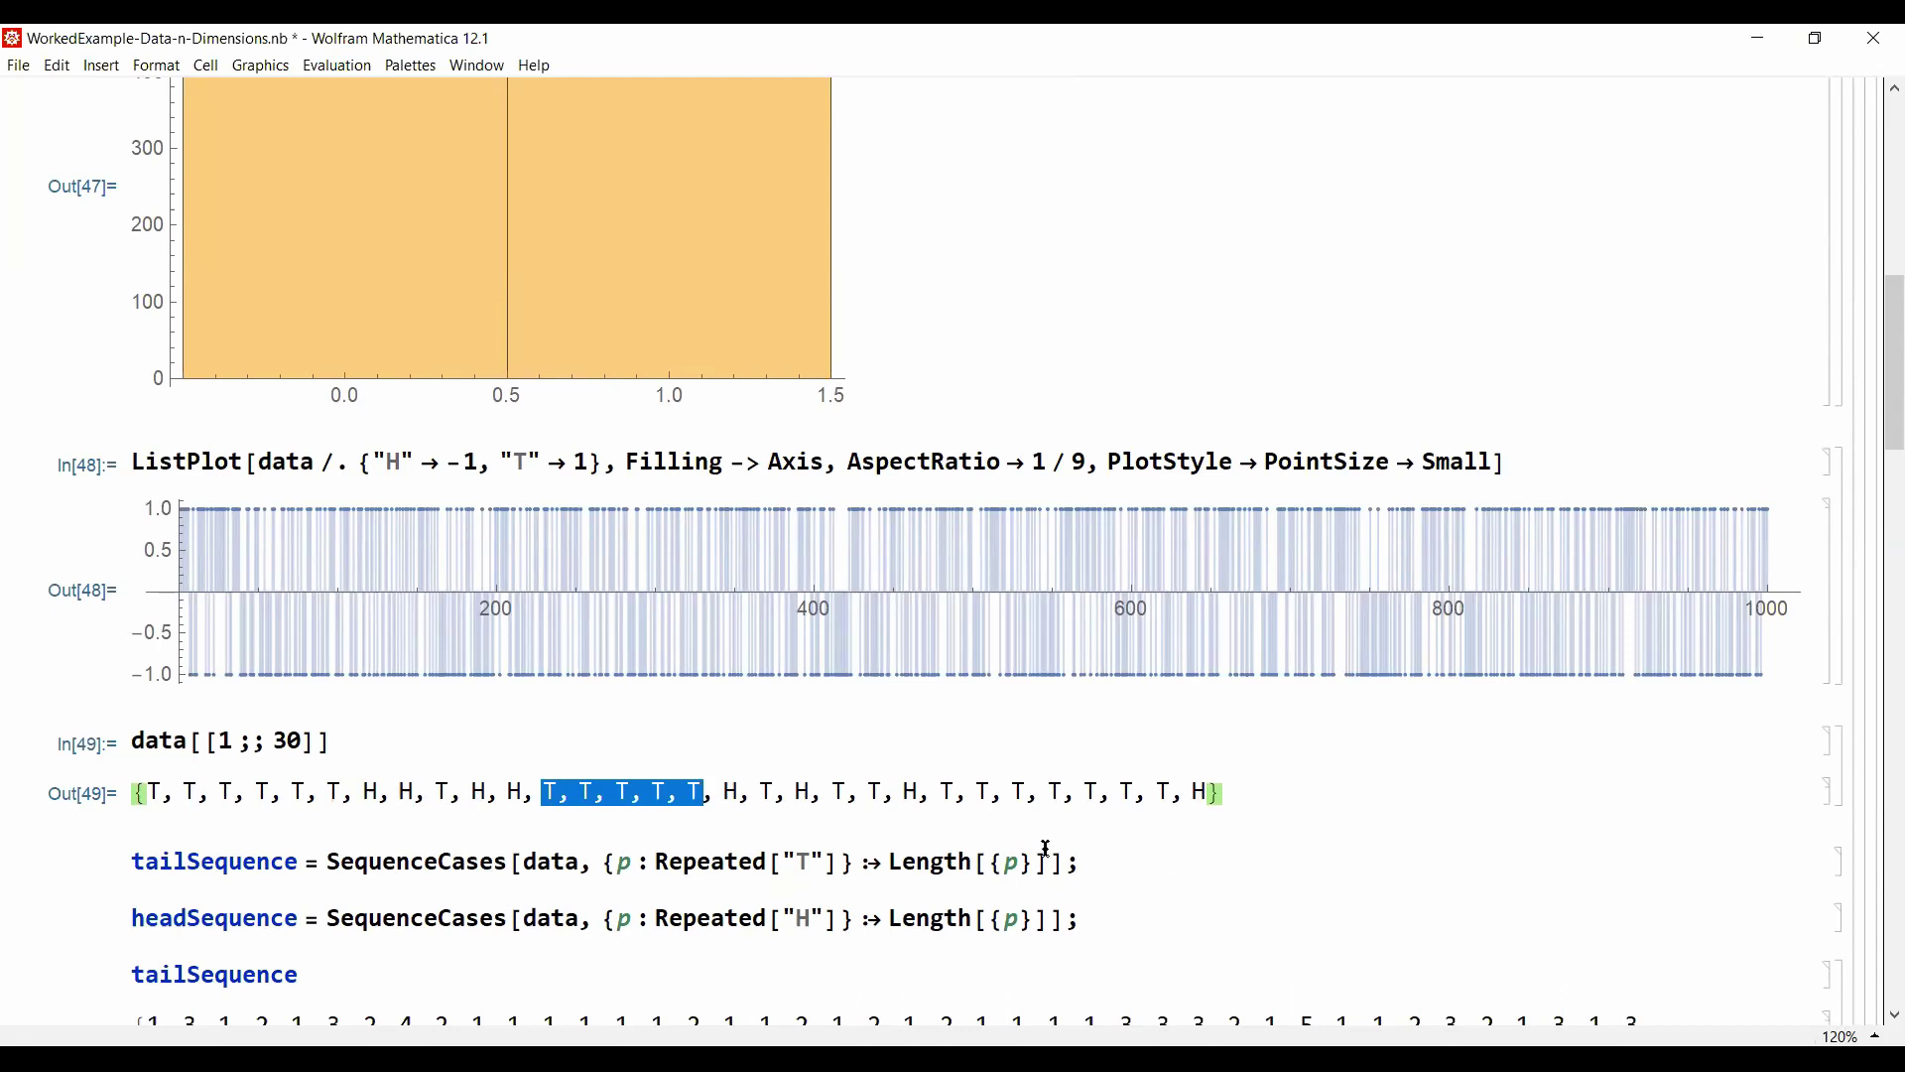
click(1122, 863)
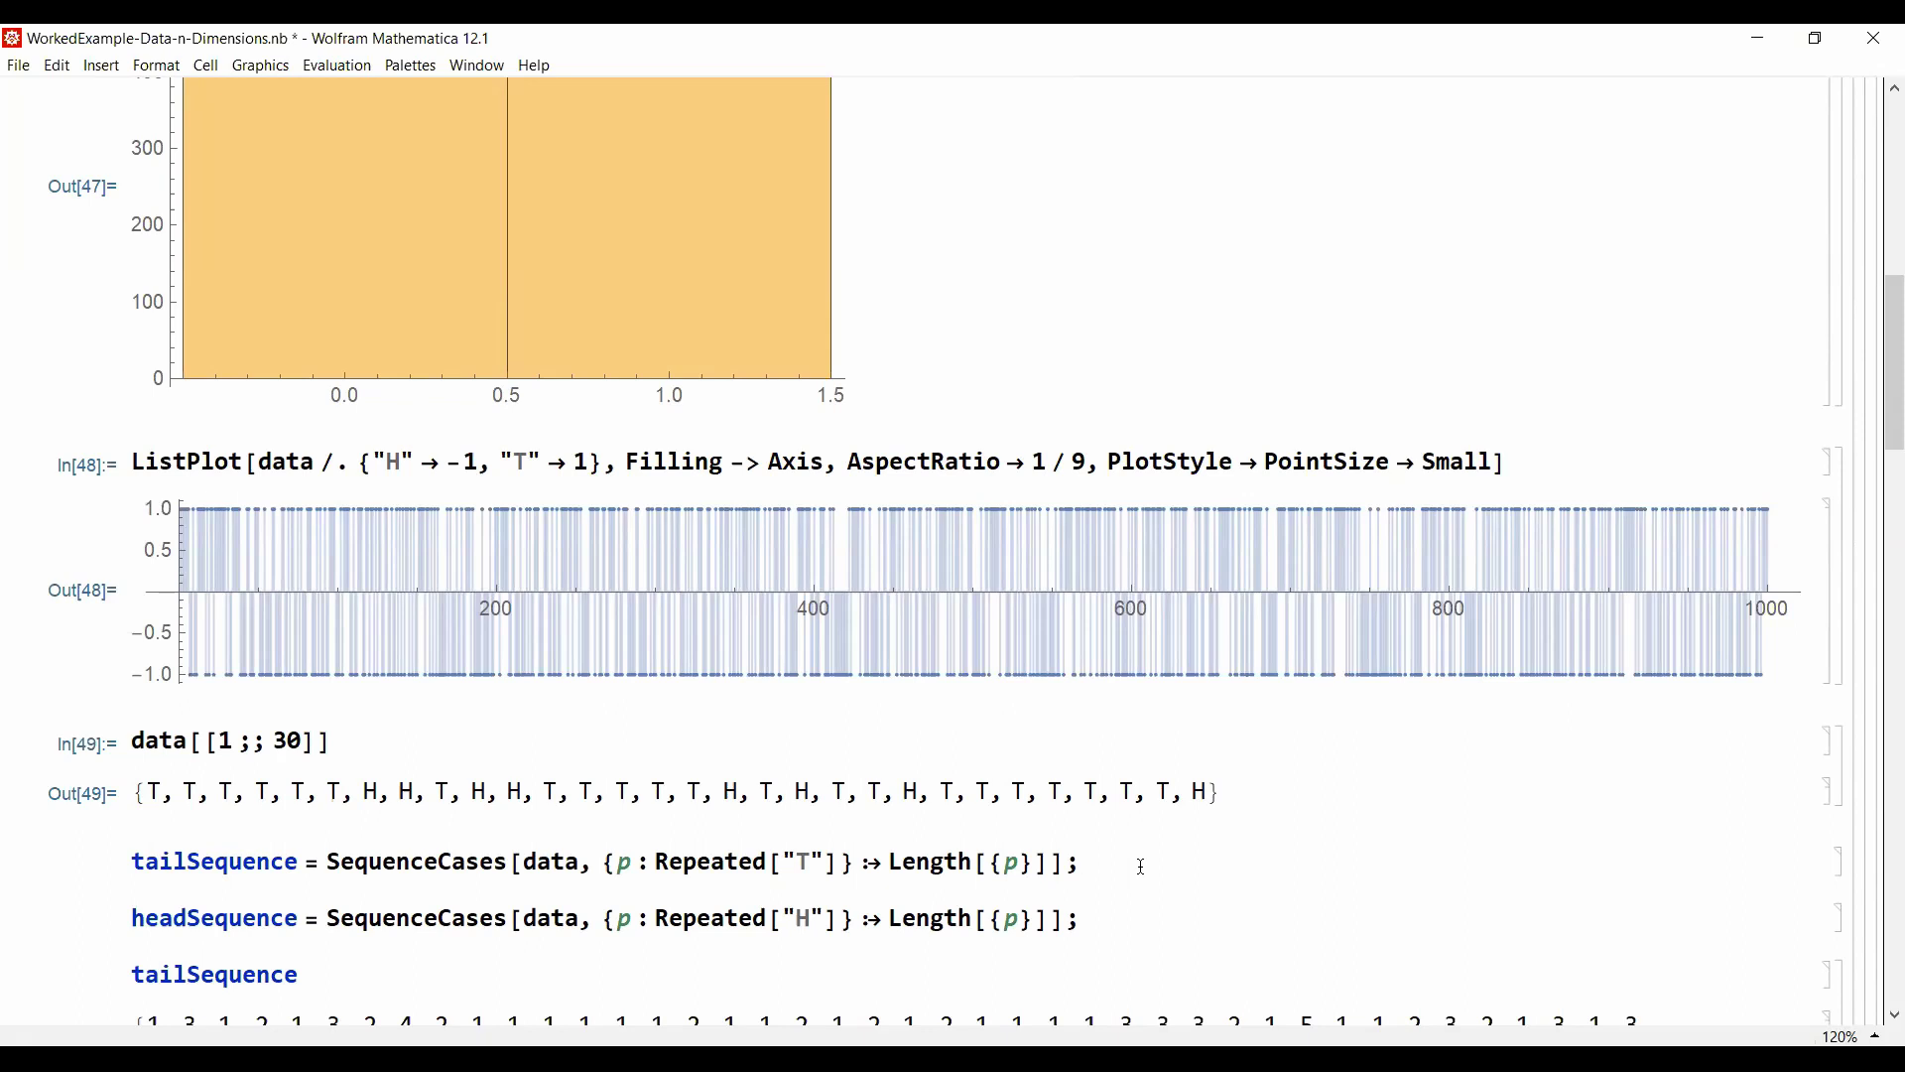
Step: Evaluate the tail and head run-length definitions and list tailSequence (6, 1, 5, 1, 2, ...)
key(shift+Return)
click(133, 863)
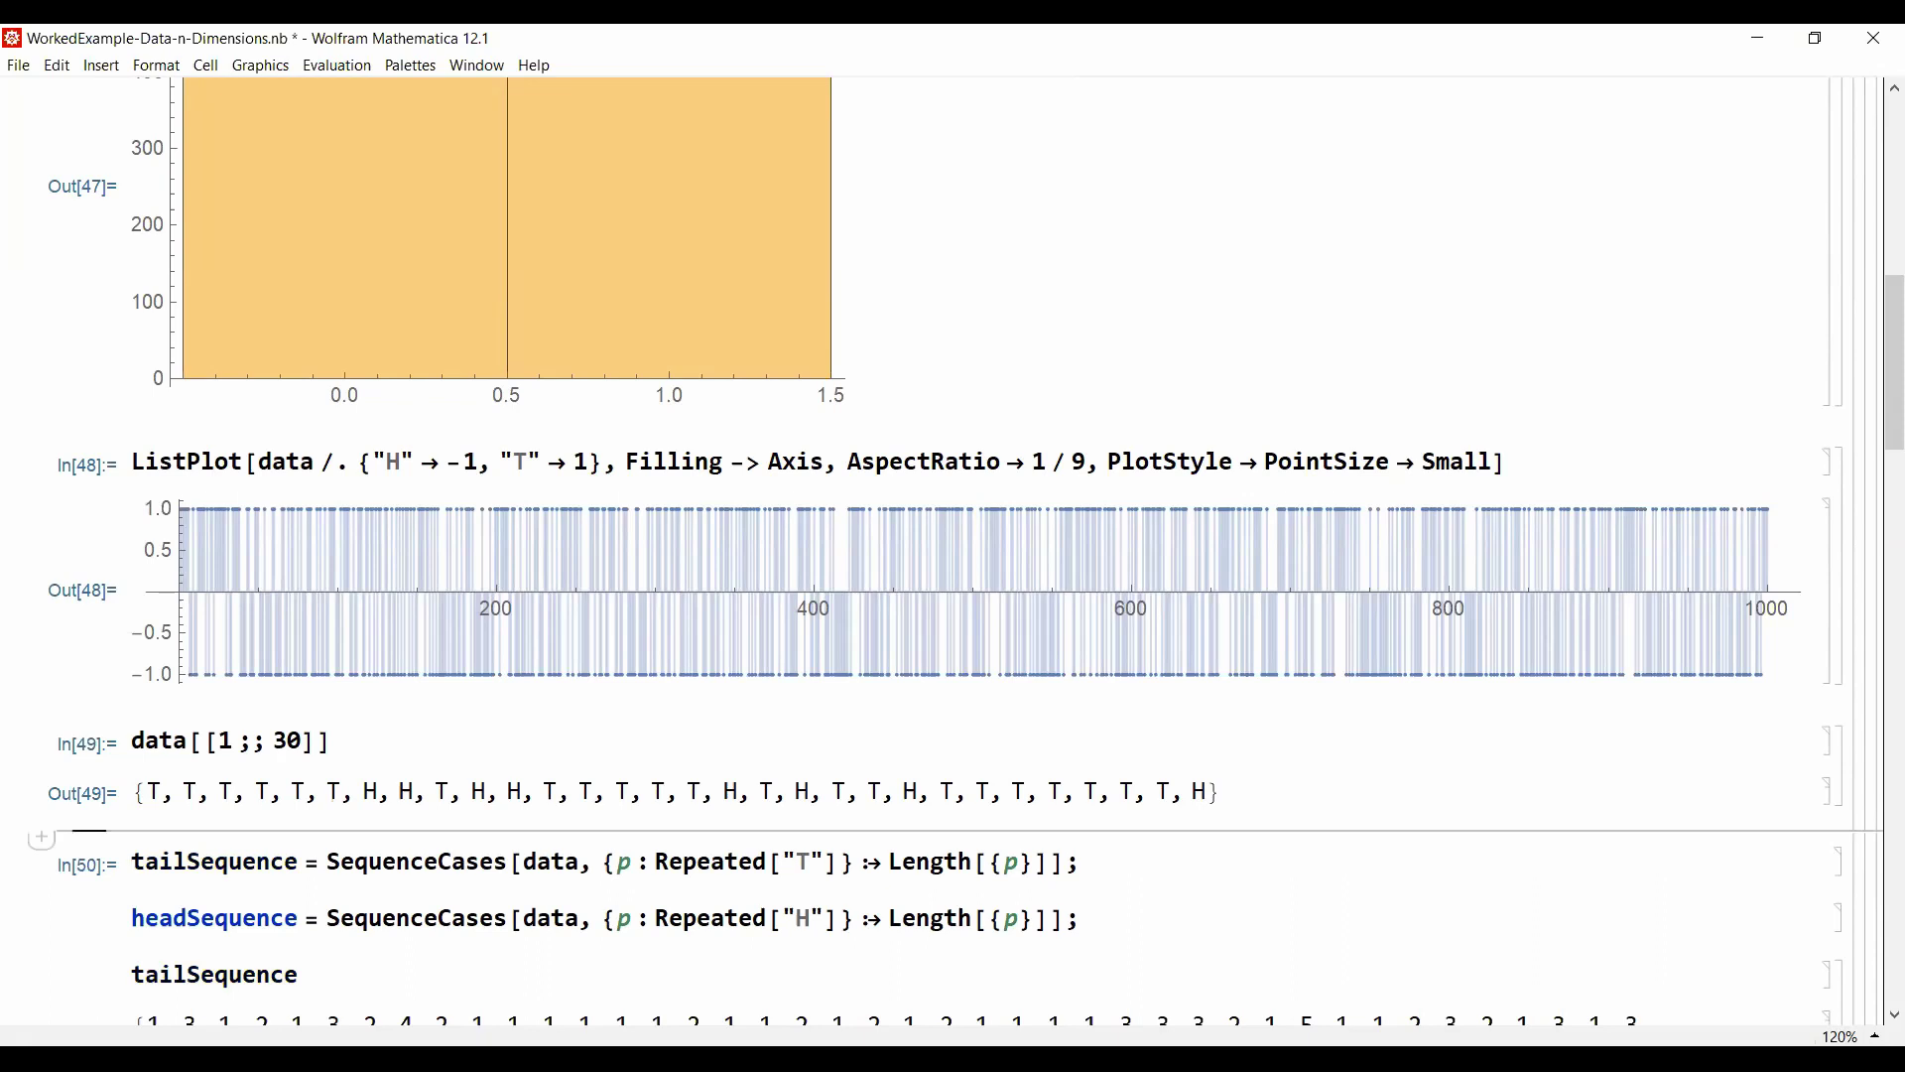
key(shift+Return)
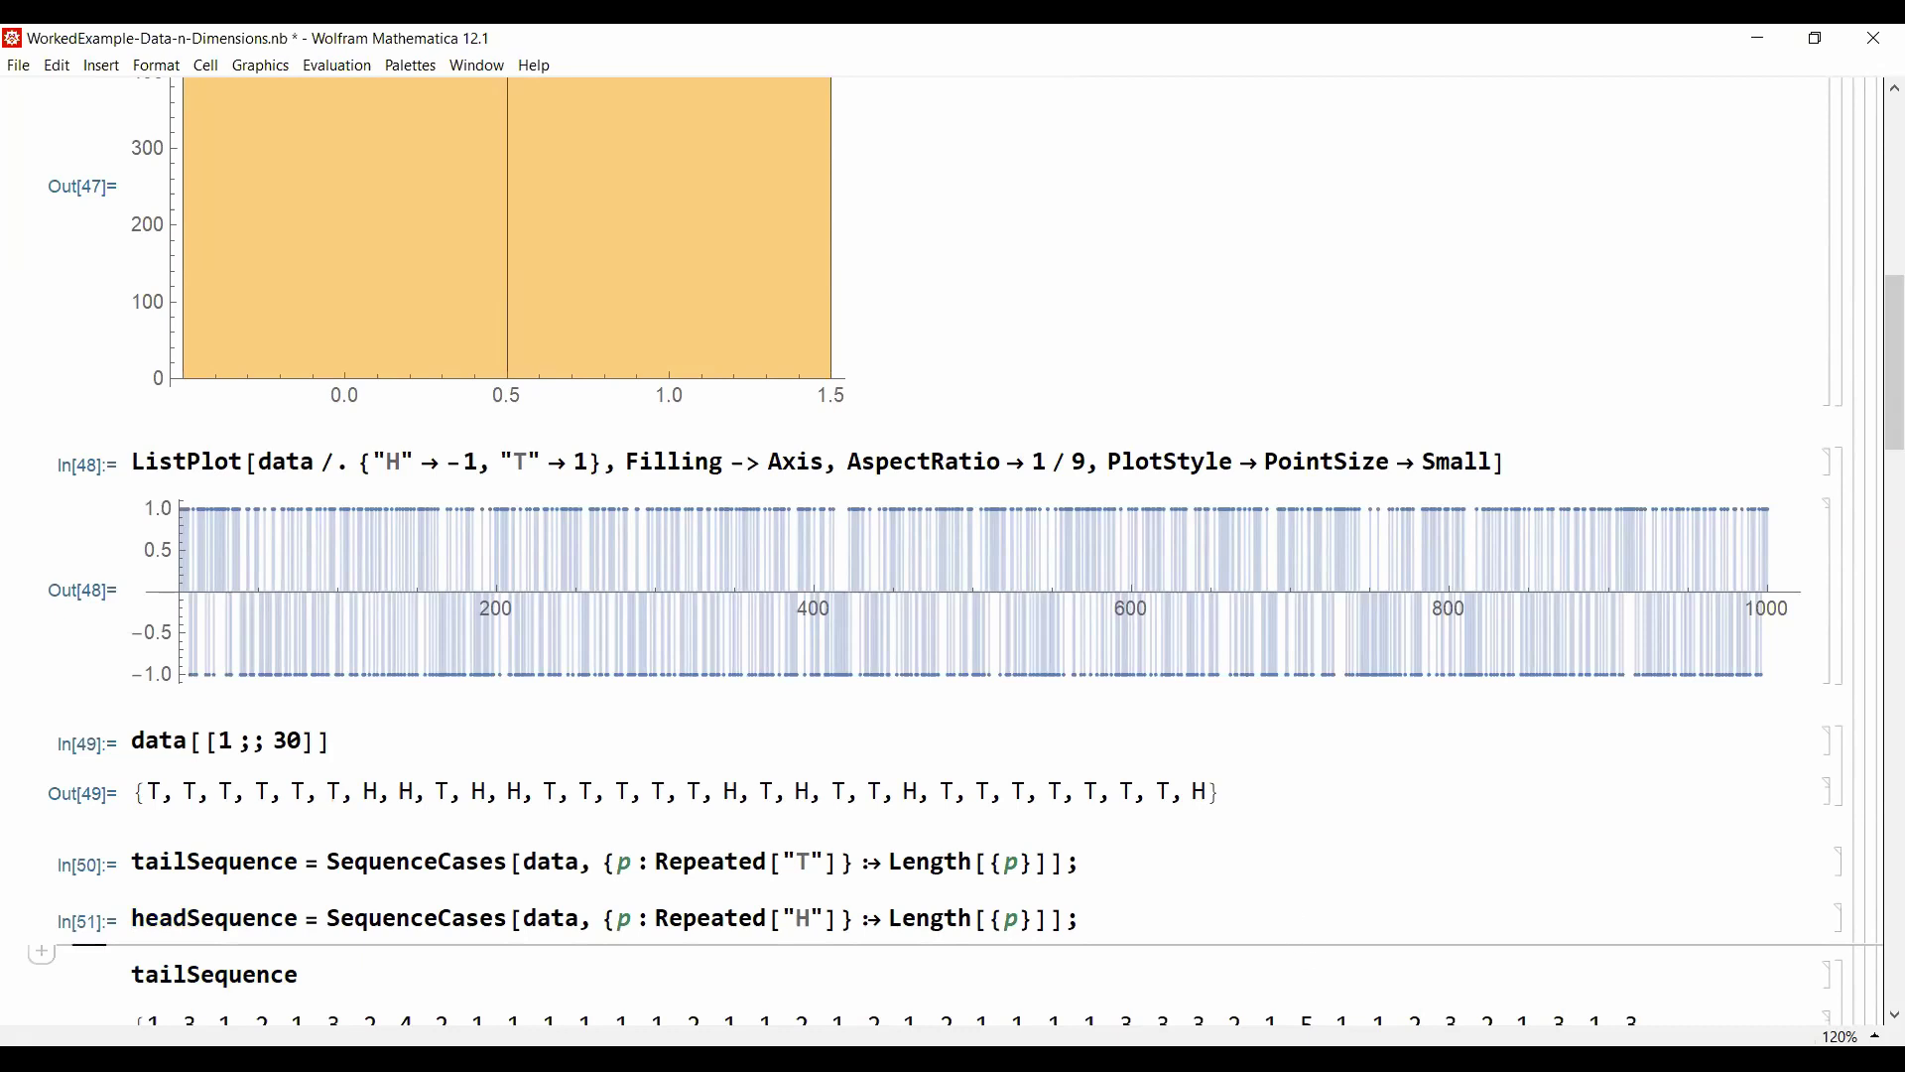
scroll(324, 752, down, 3)
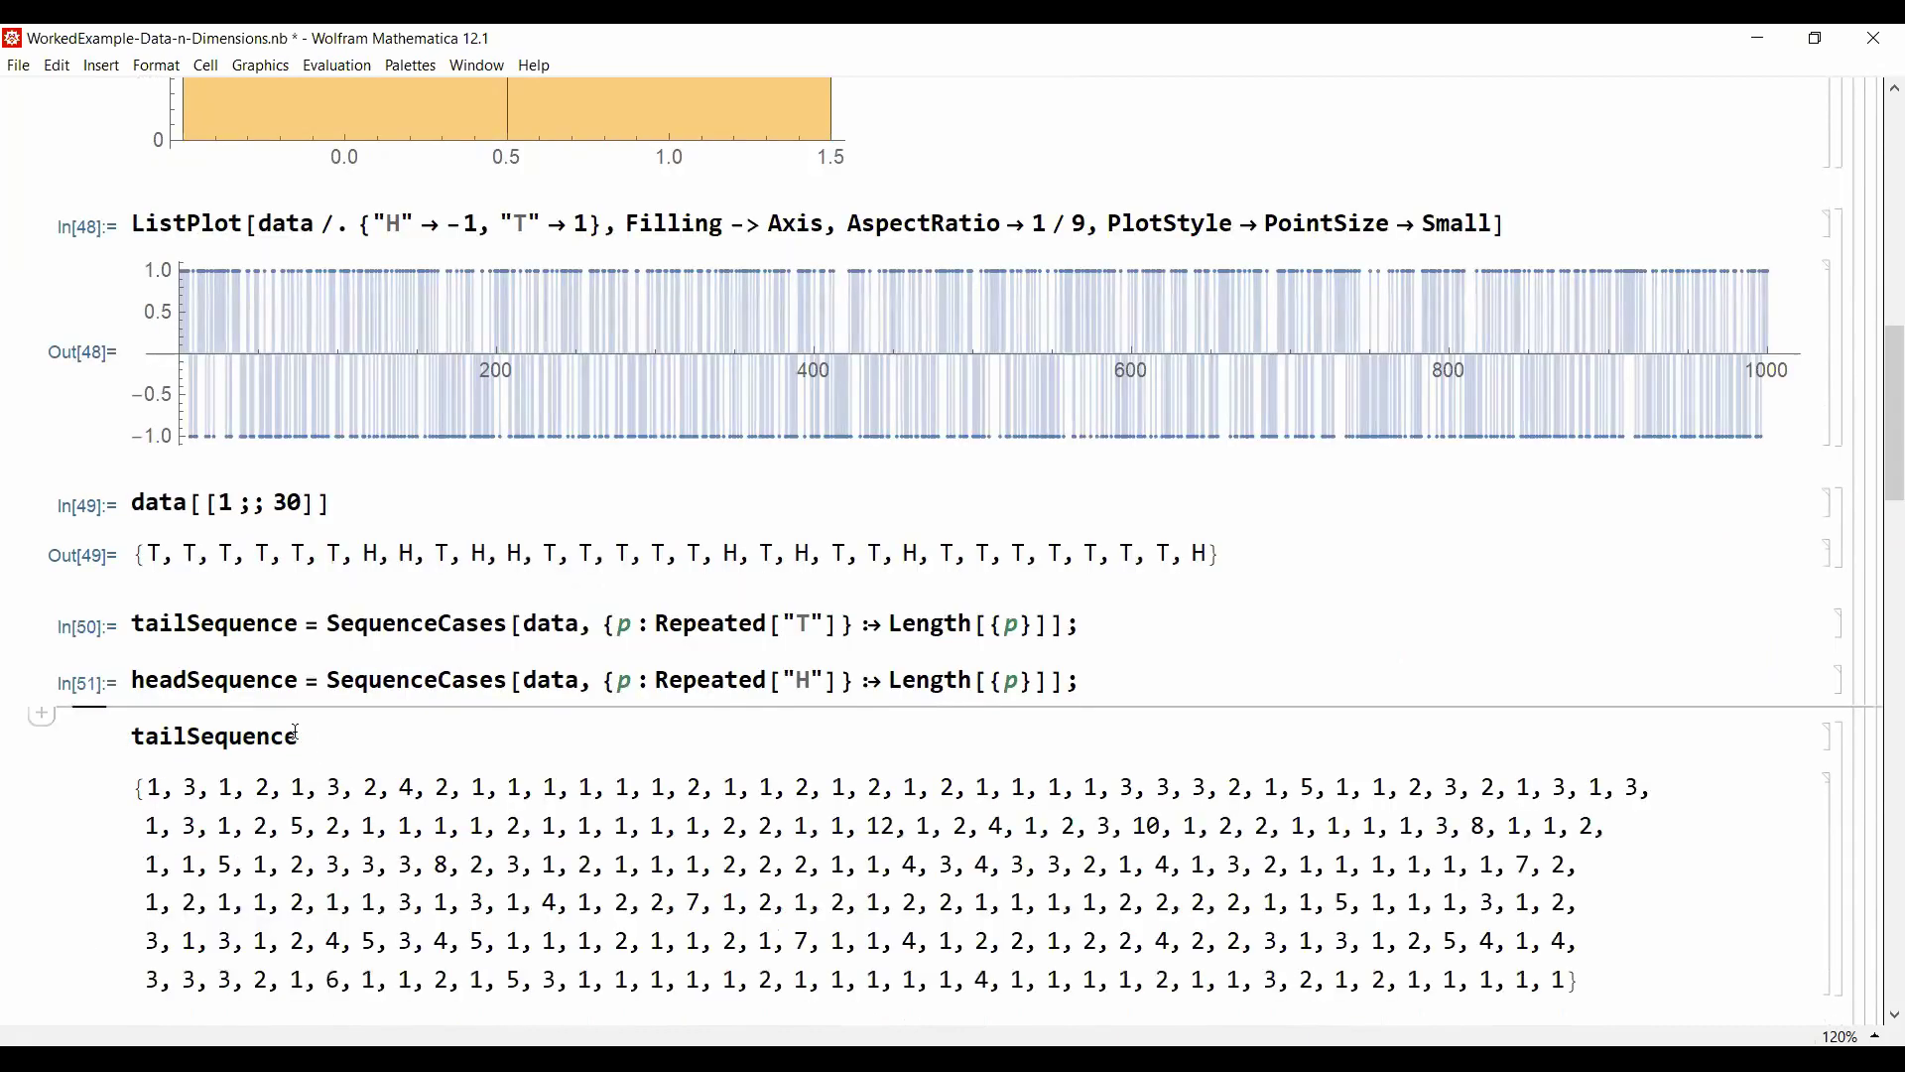
click(297, 735)
key(shift+Return)
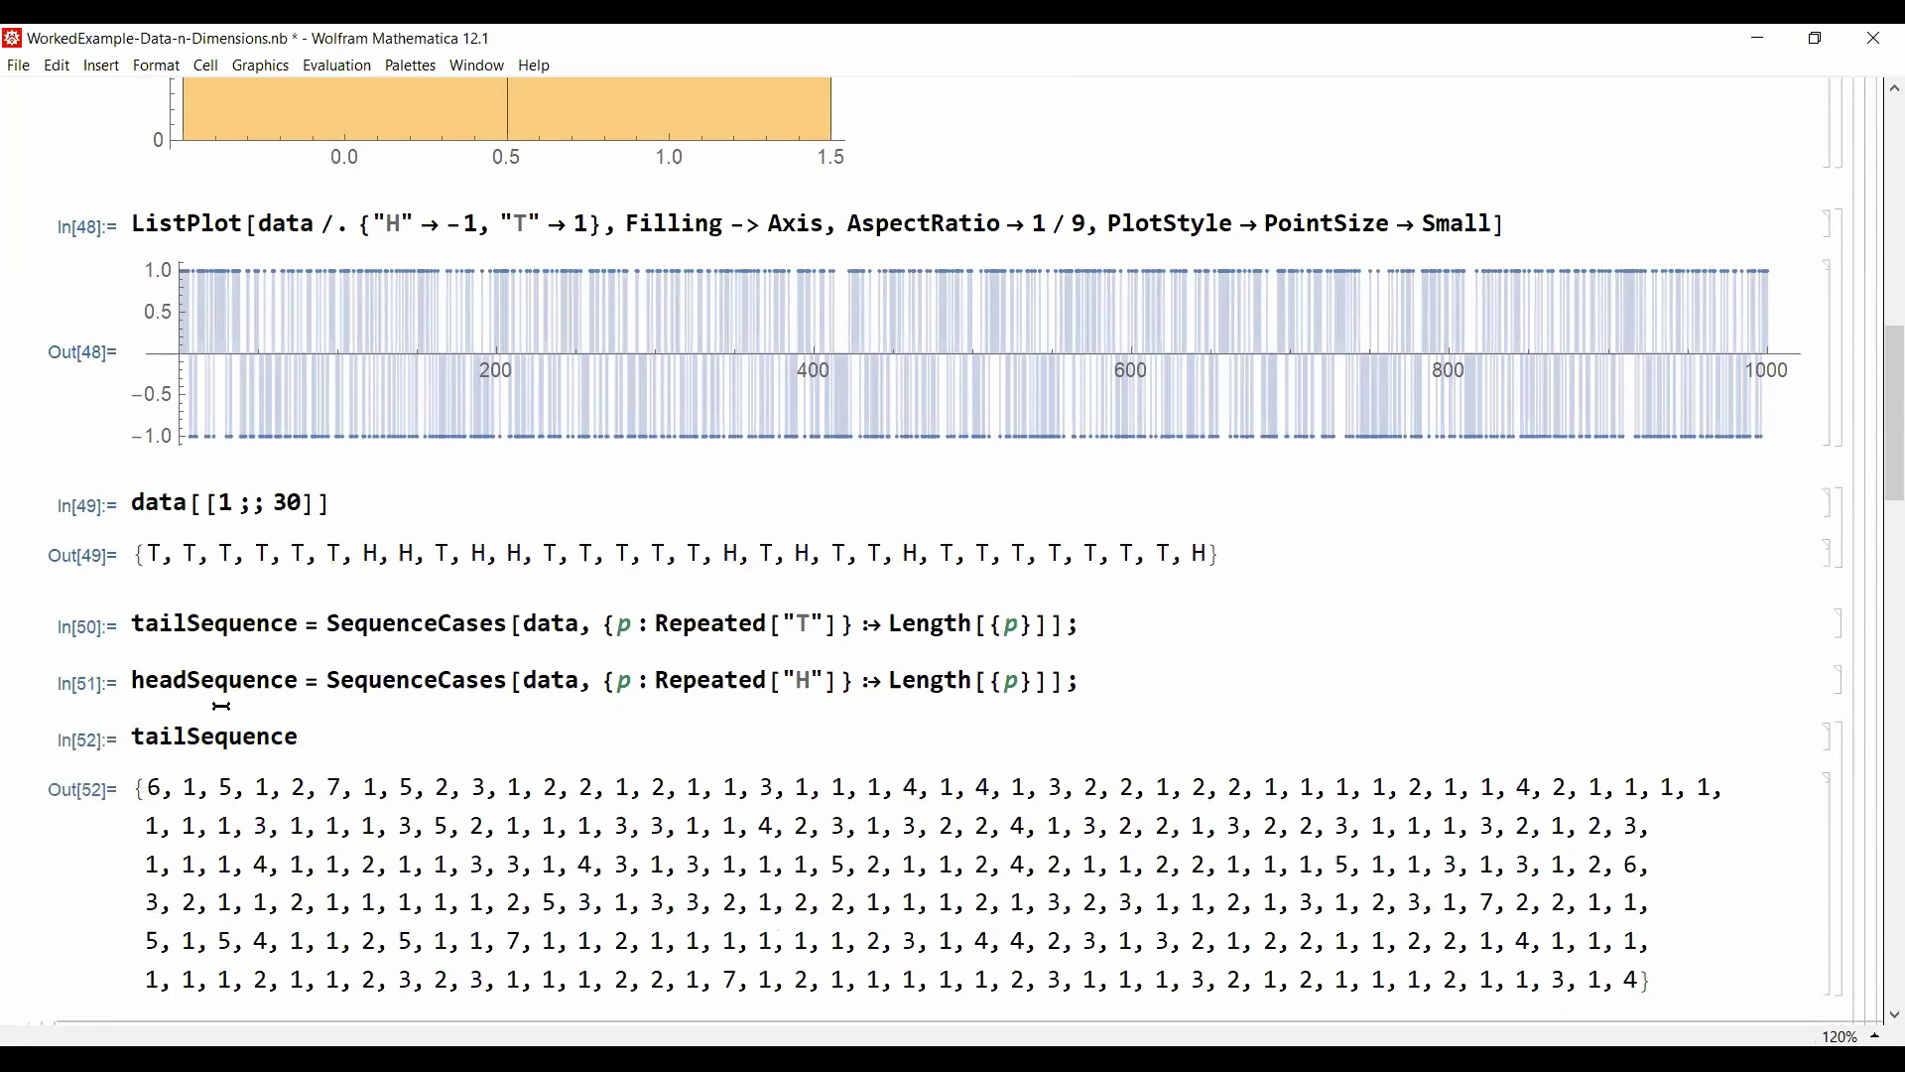
Step: Match run lengths 6, 1, 5, 1, 2 against the corresponding tail runs in the flips
drag(147, 789, 166, 785)
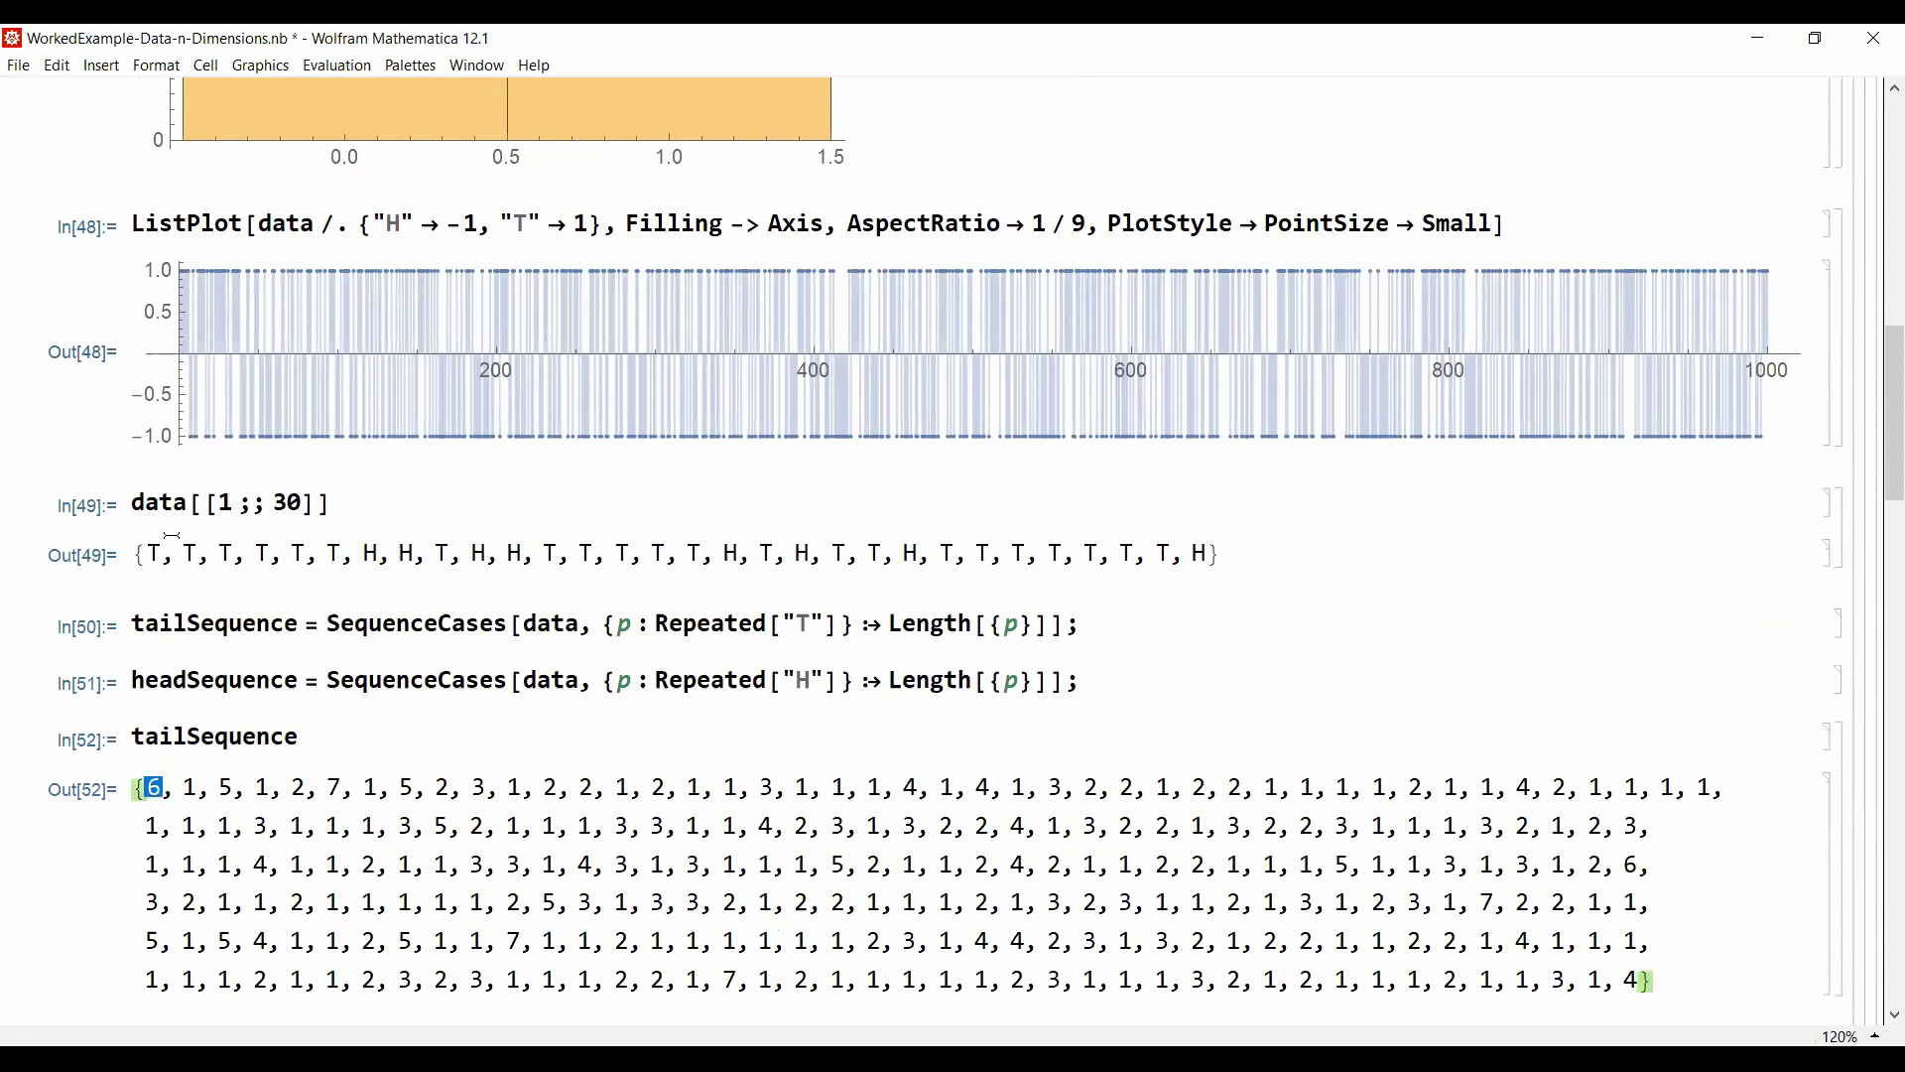
drag(144, 554, 334, 553)
double_click(443, 554)
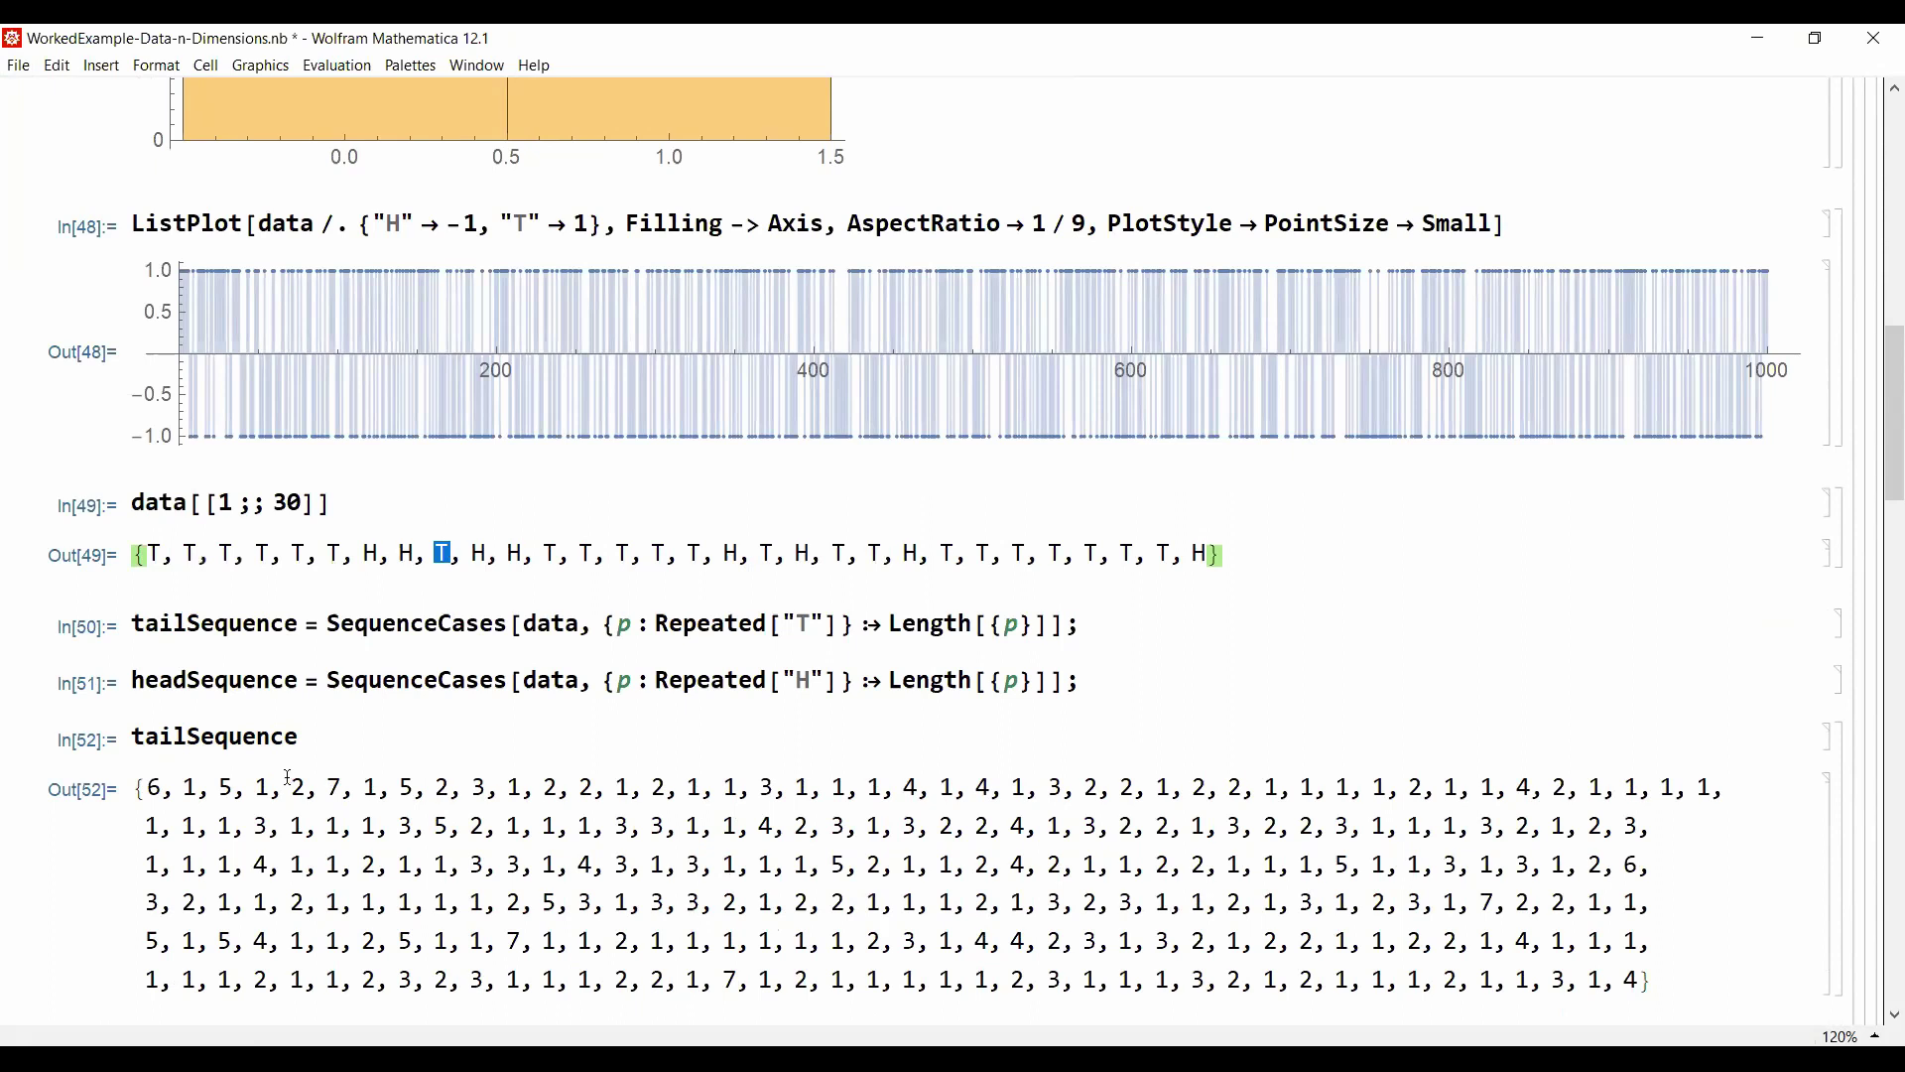
double_click(195, 787)
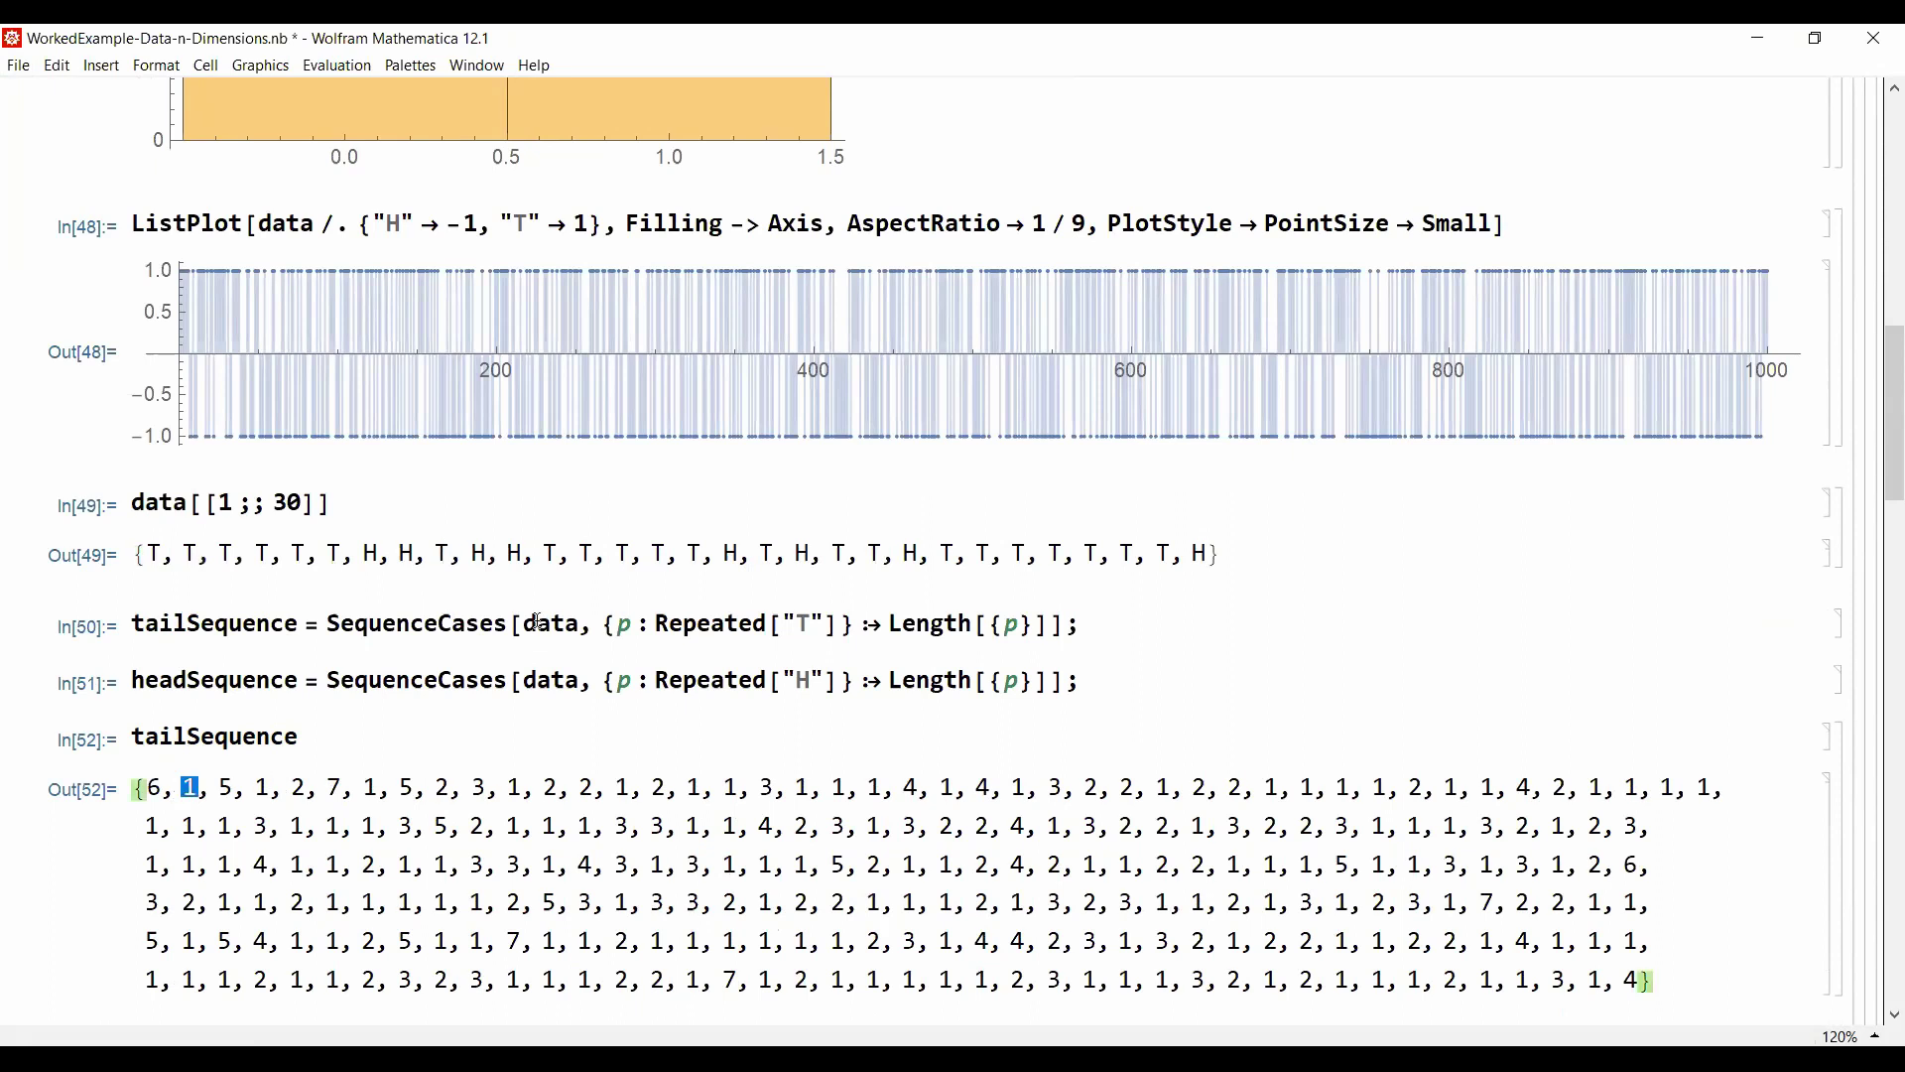
drag(544, 554, 704, 554)
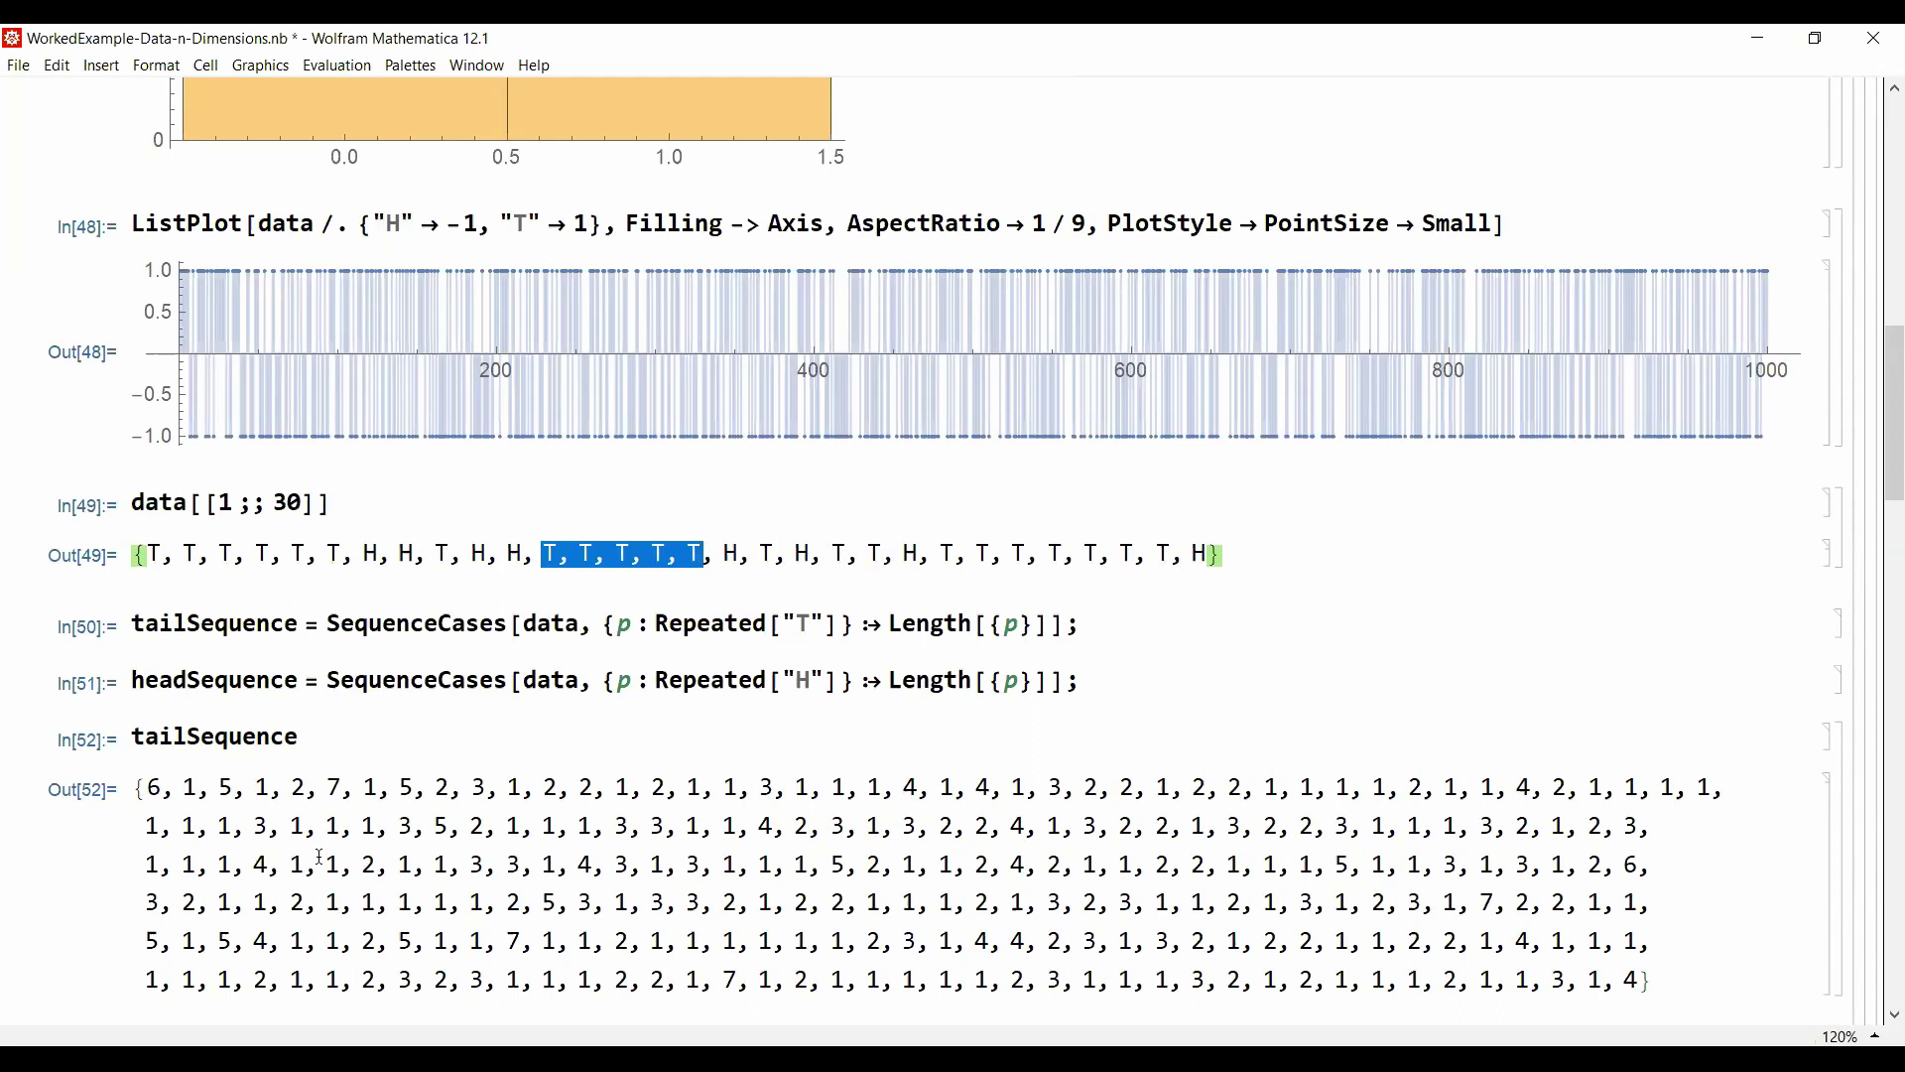
double_click(226, 787)
double_click(767, 553)
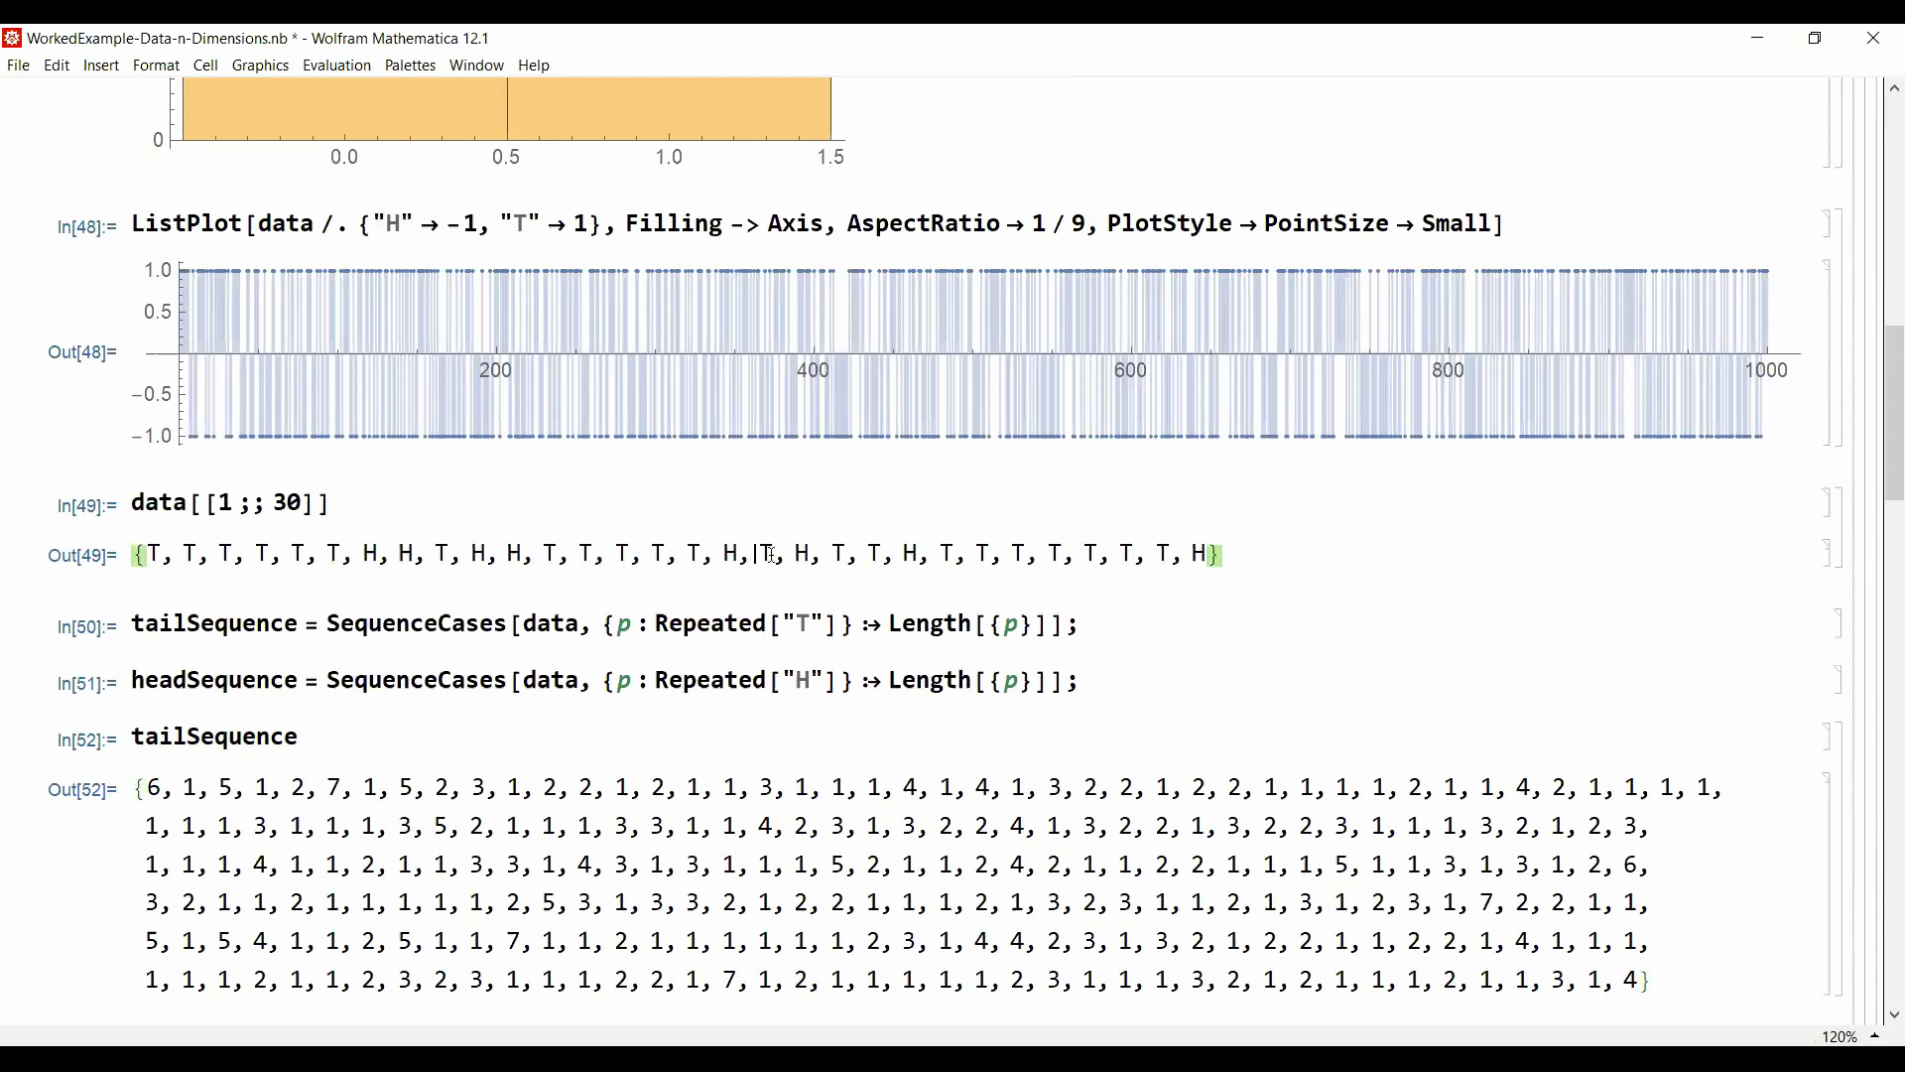
double_click(265, 787)
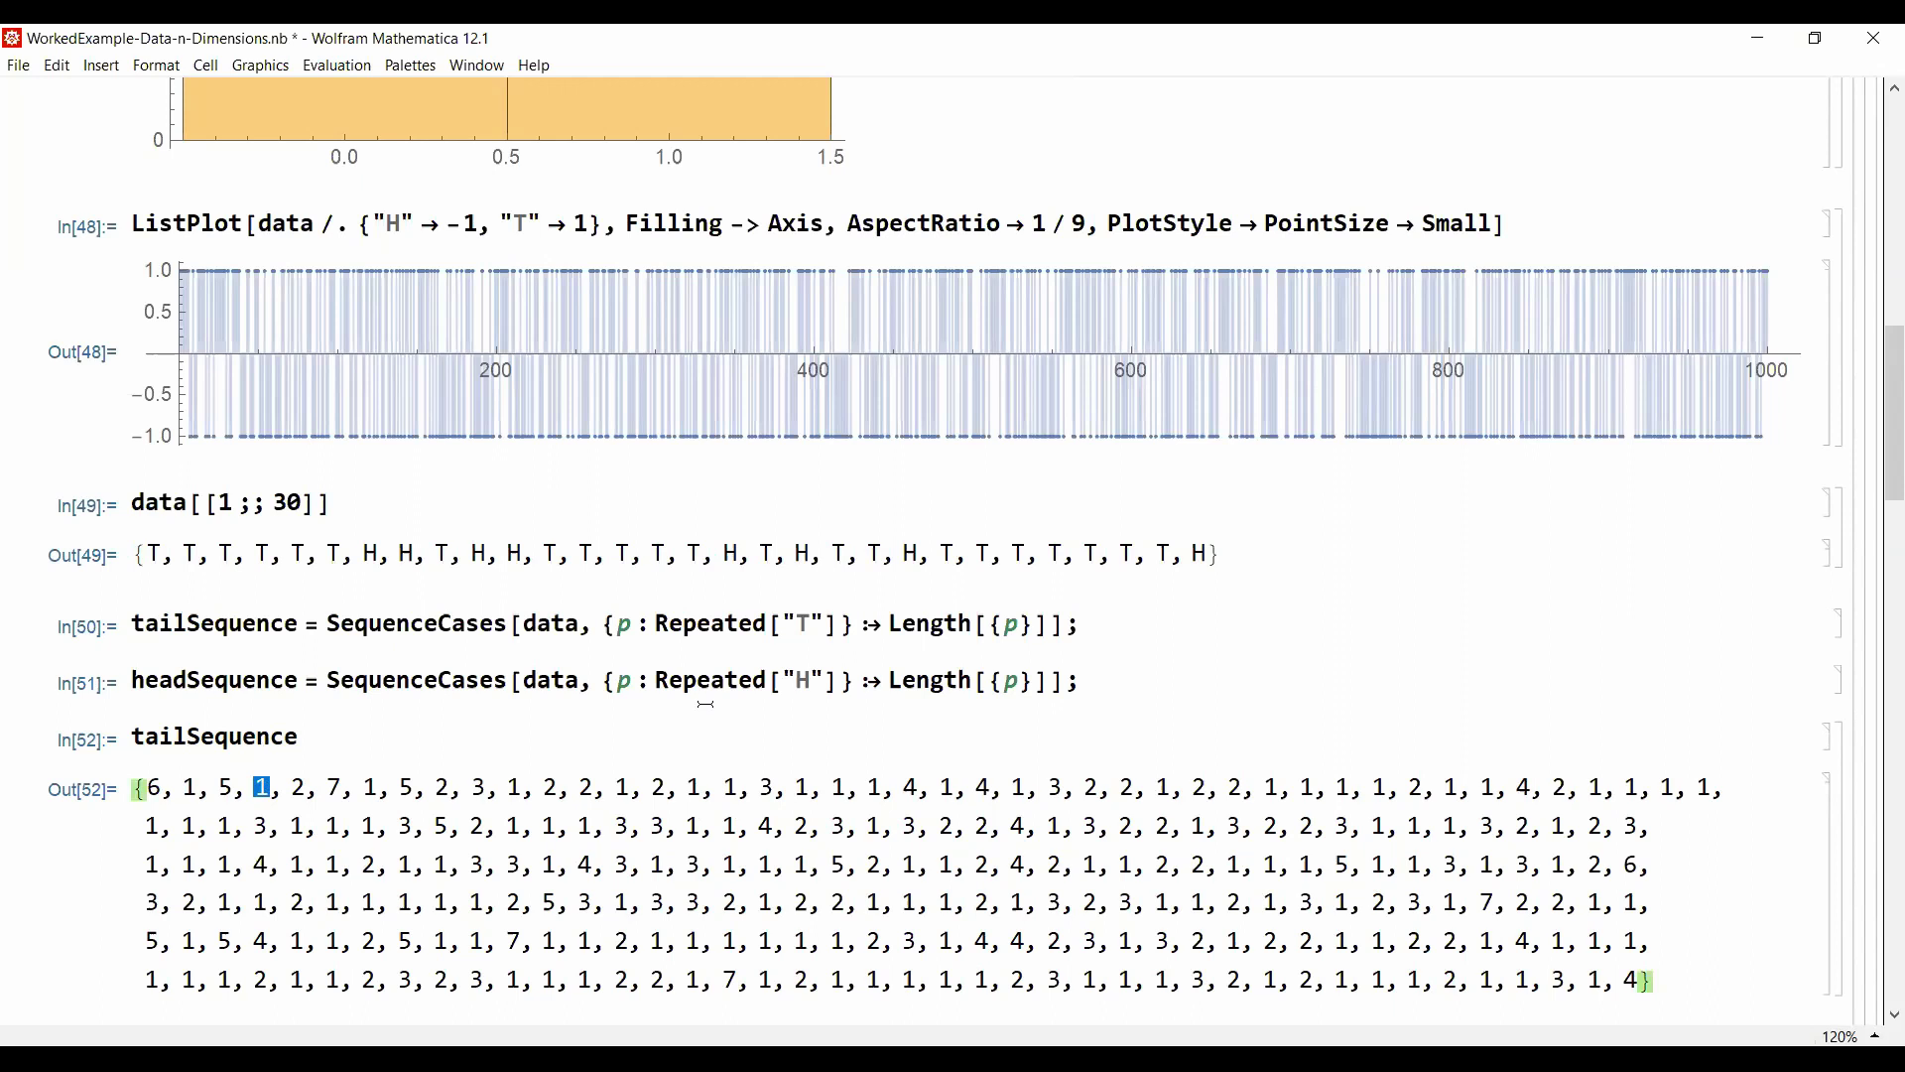
drag(831, 554, 885, 556)
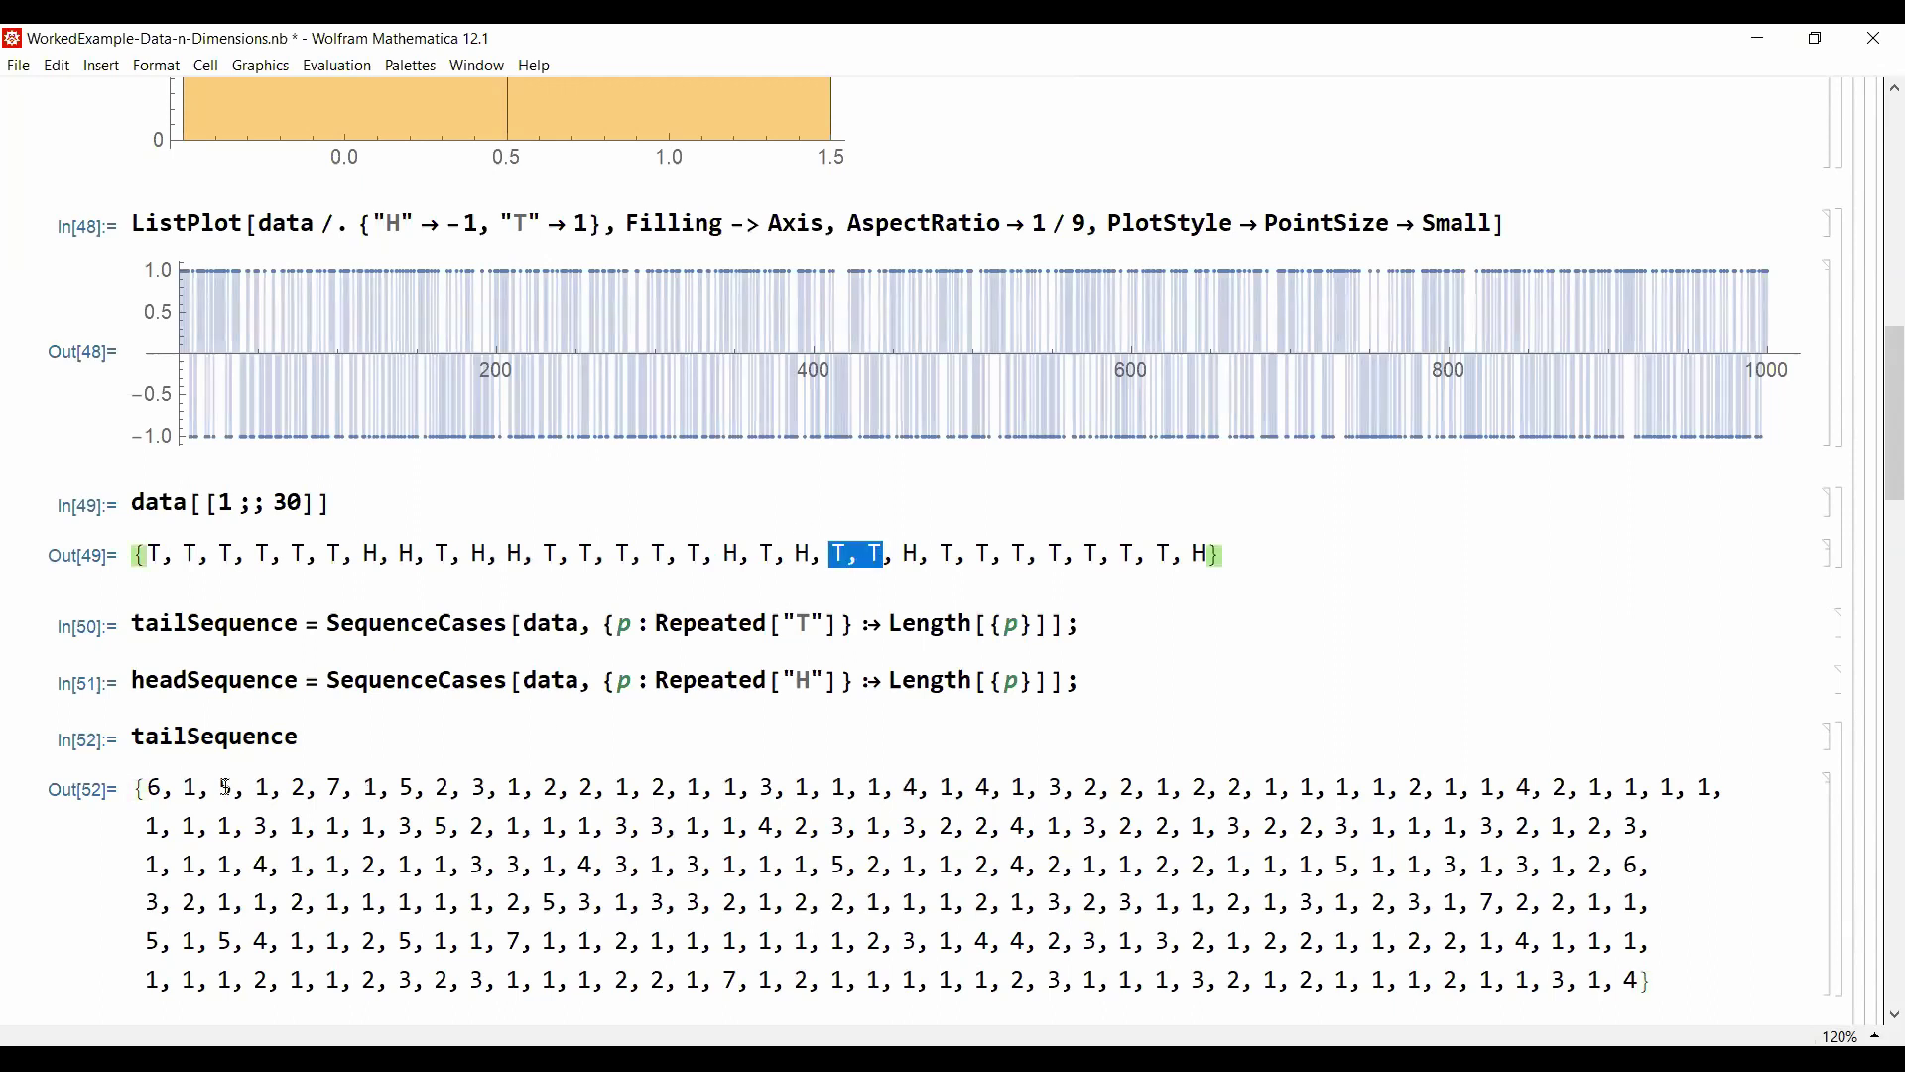
double_click(303, 786)
scroll(797, 695, down, 3)
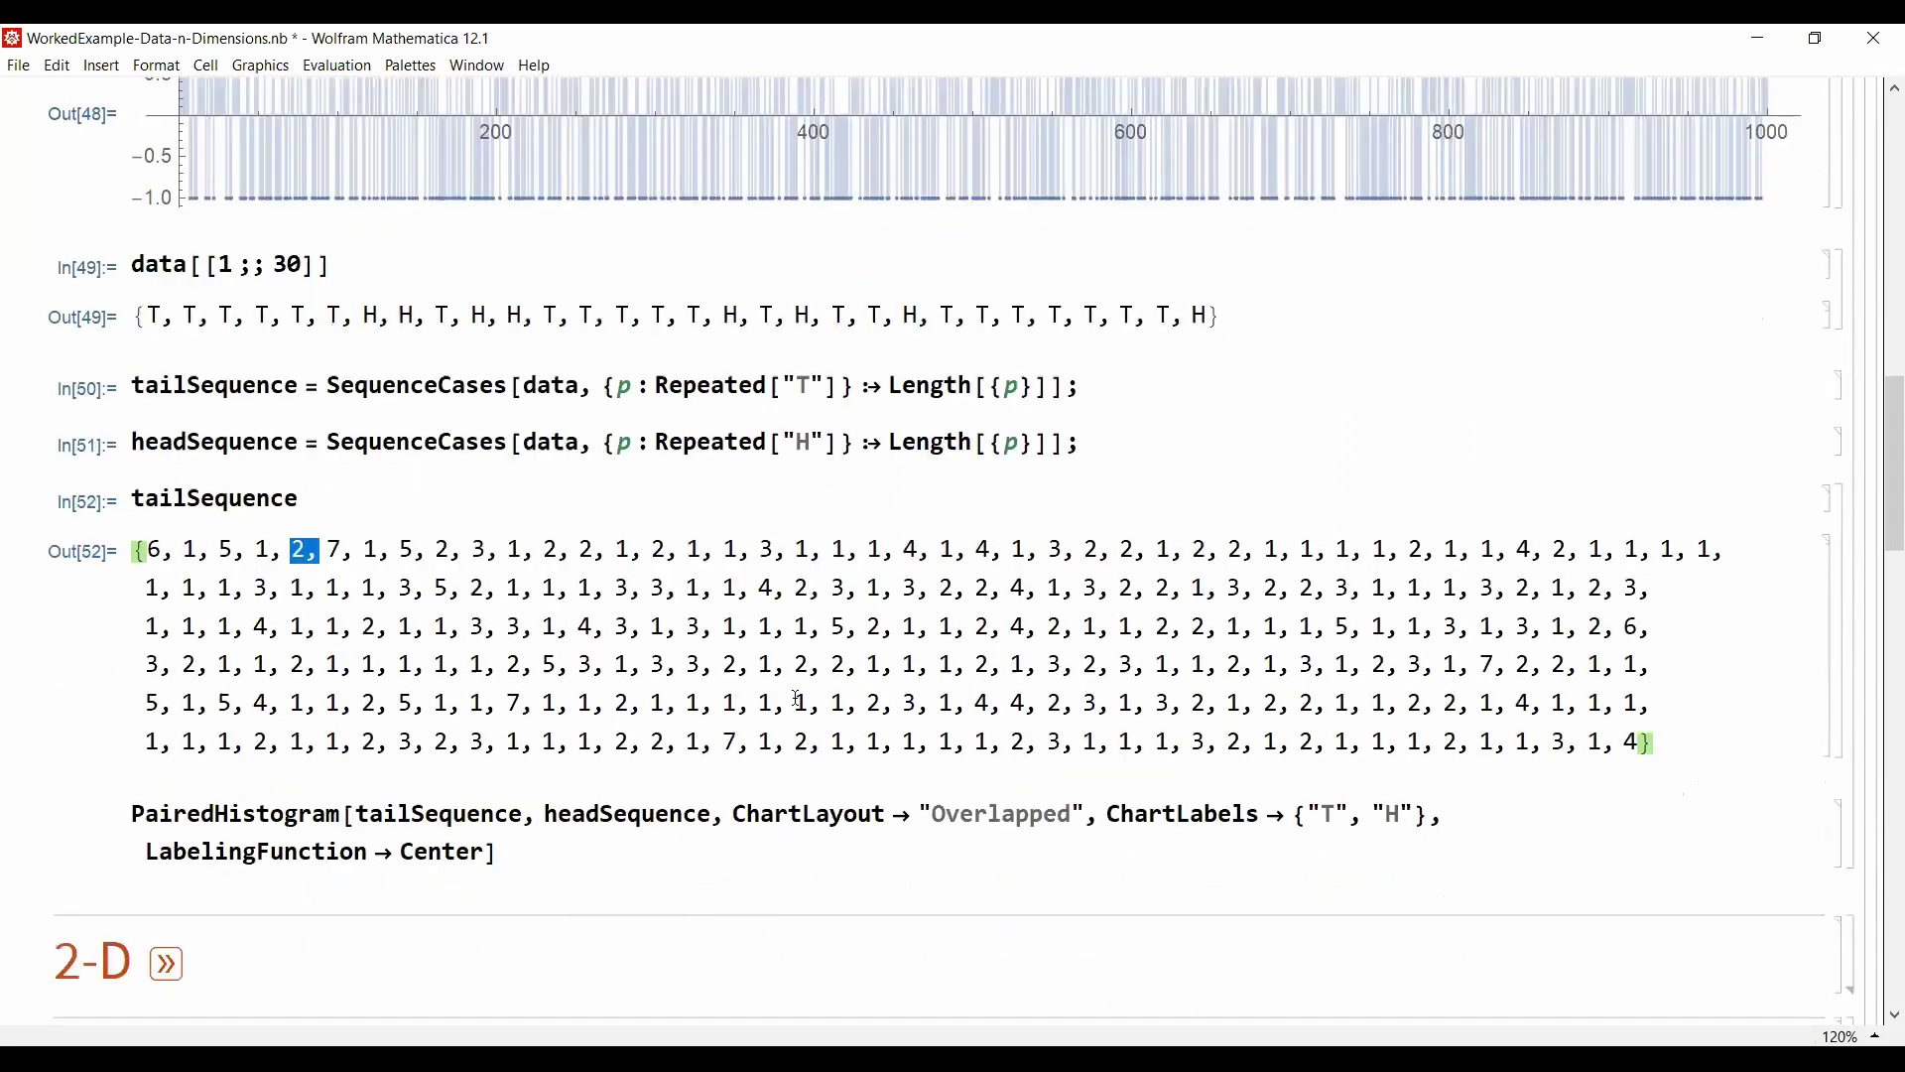
Step: Draw the PairedHistogram of tail versus head run lengths, showing 131 versus 116 at length 1
click(1499, 814)
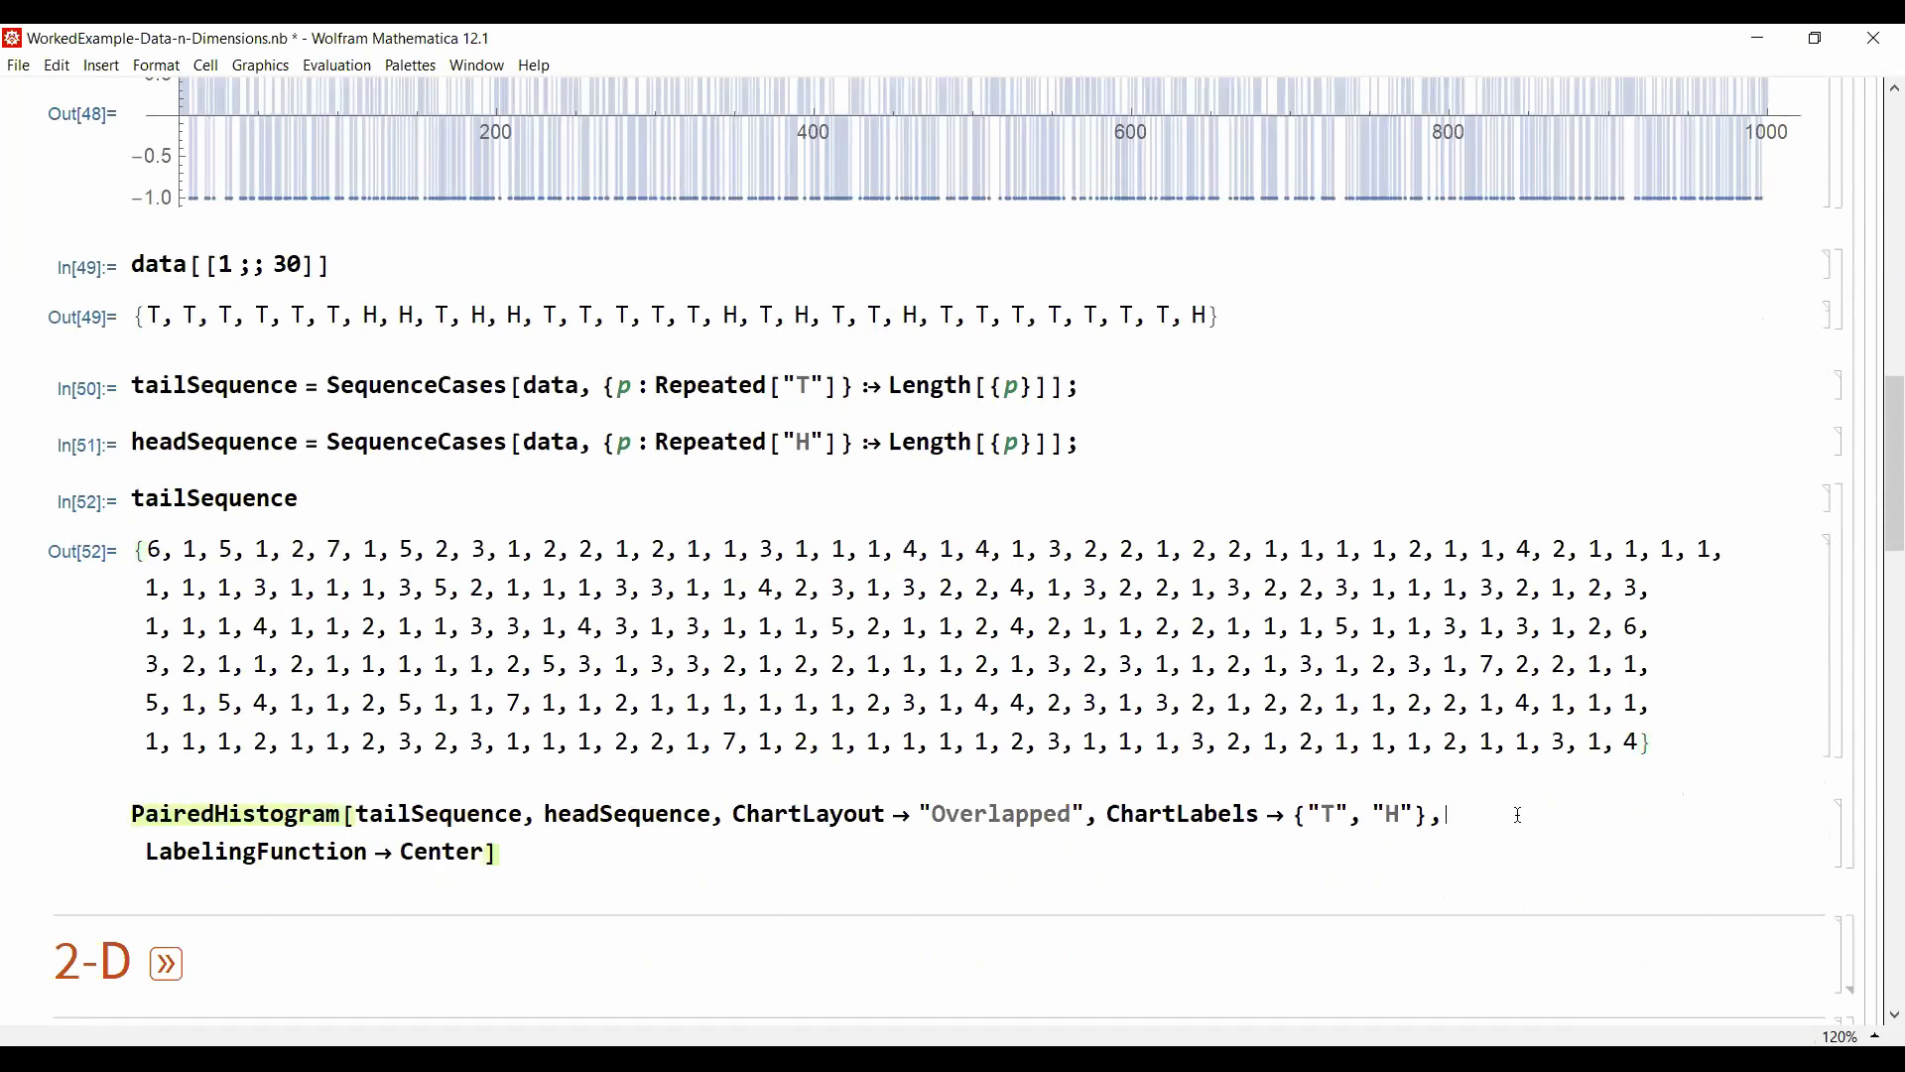
key(shift+Return)
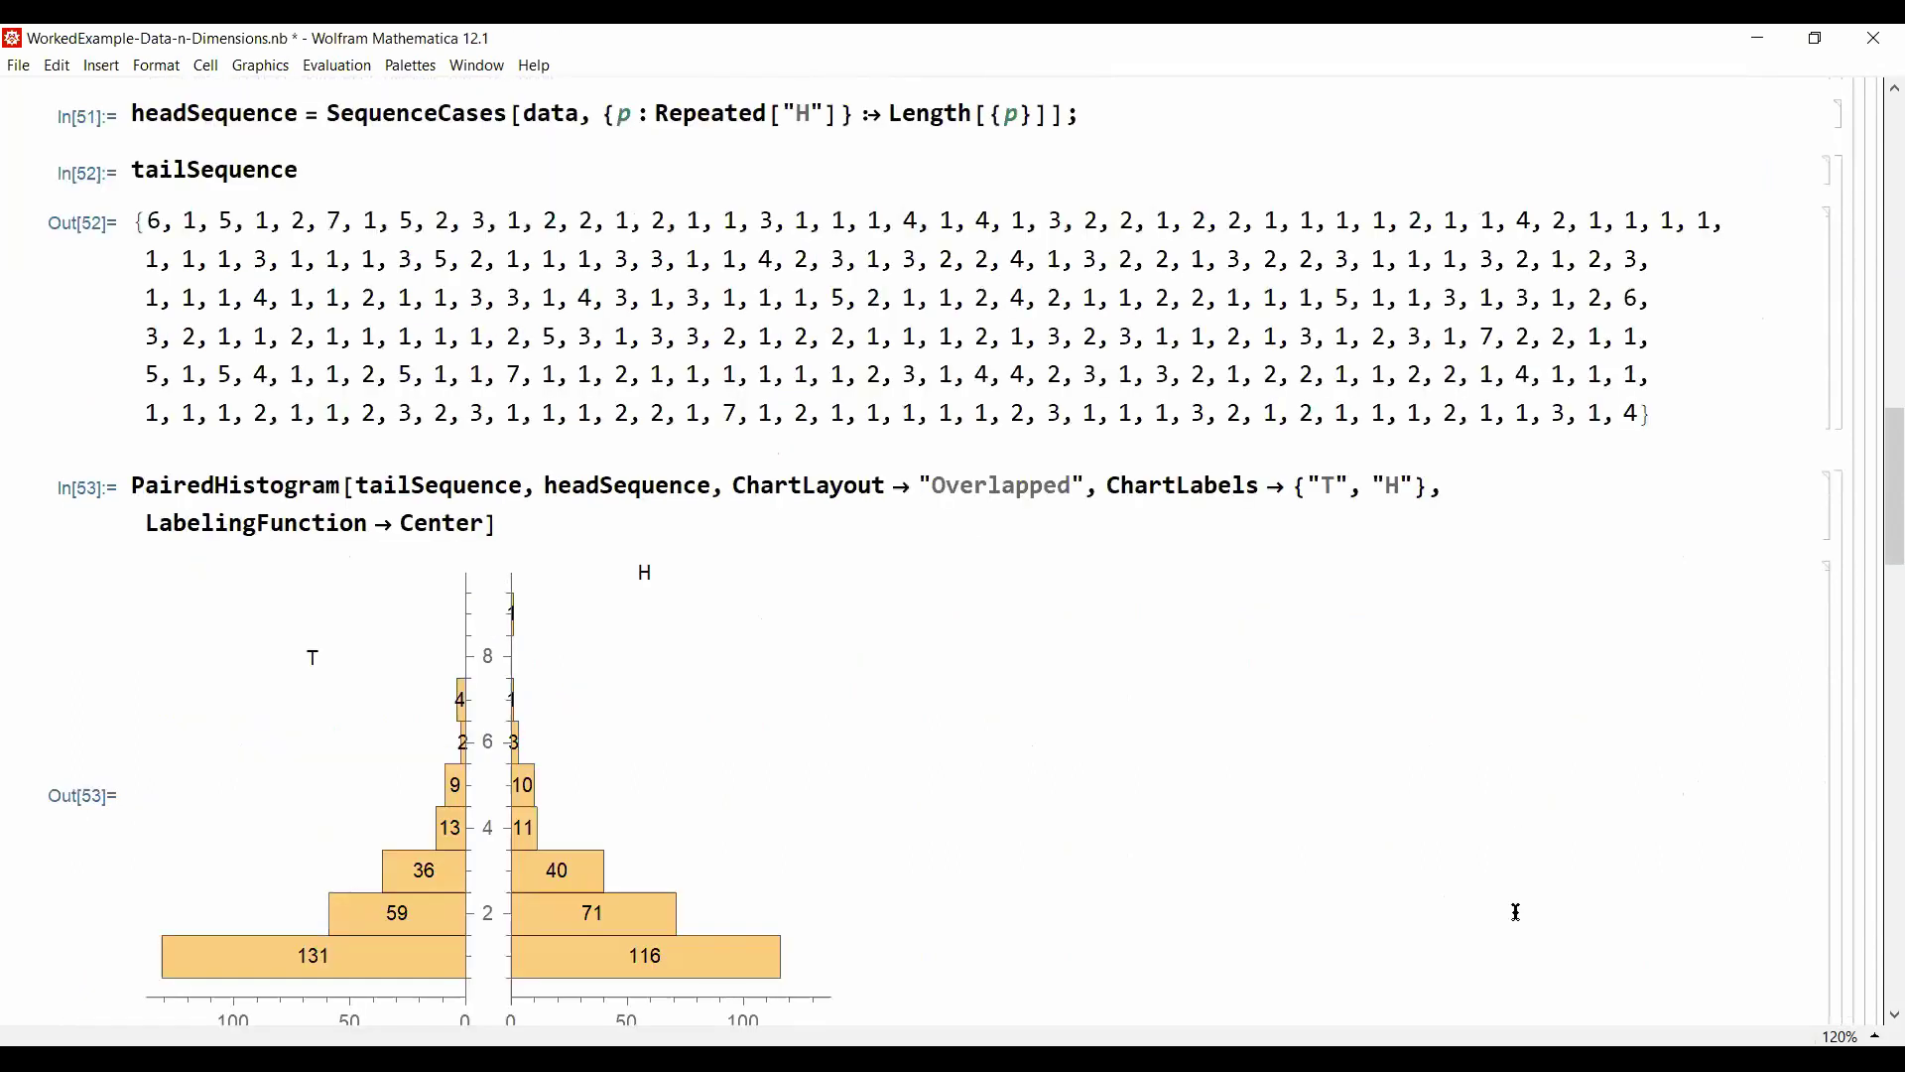
scroll(1499, 908, down, 3)
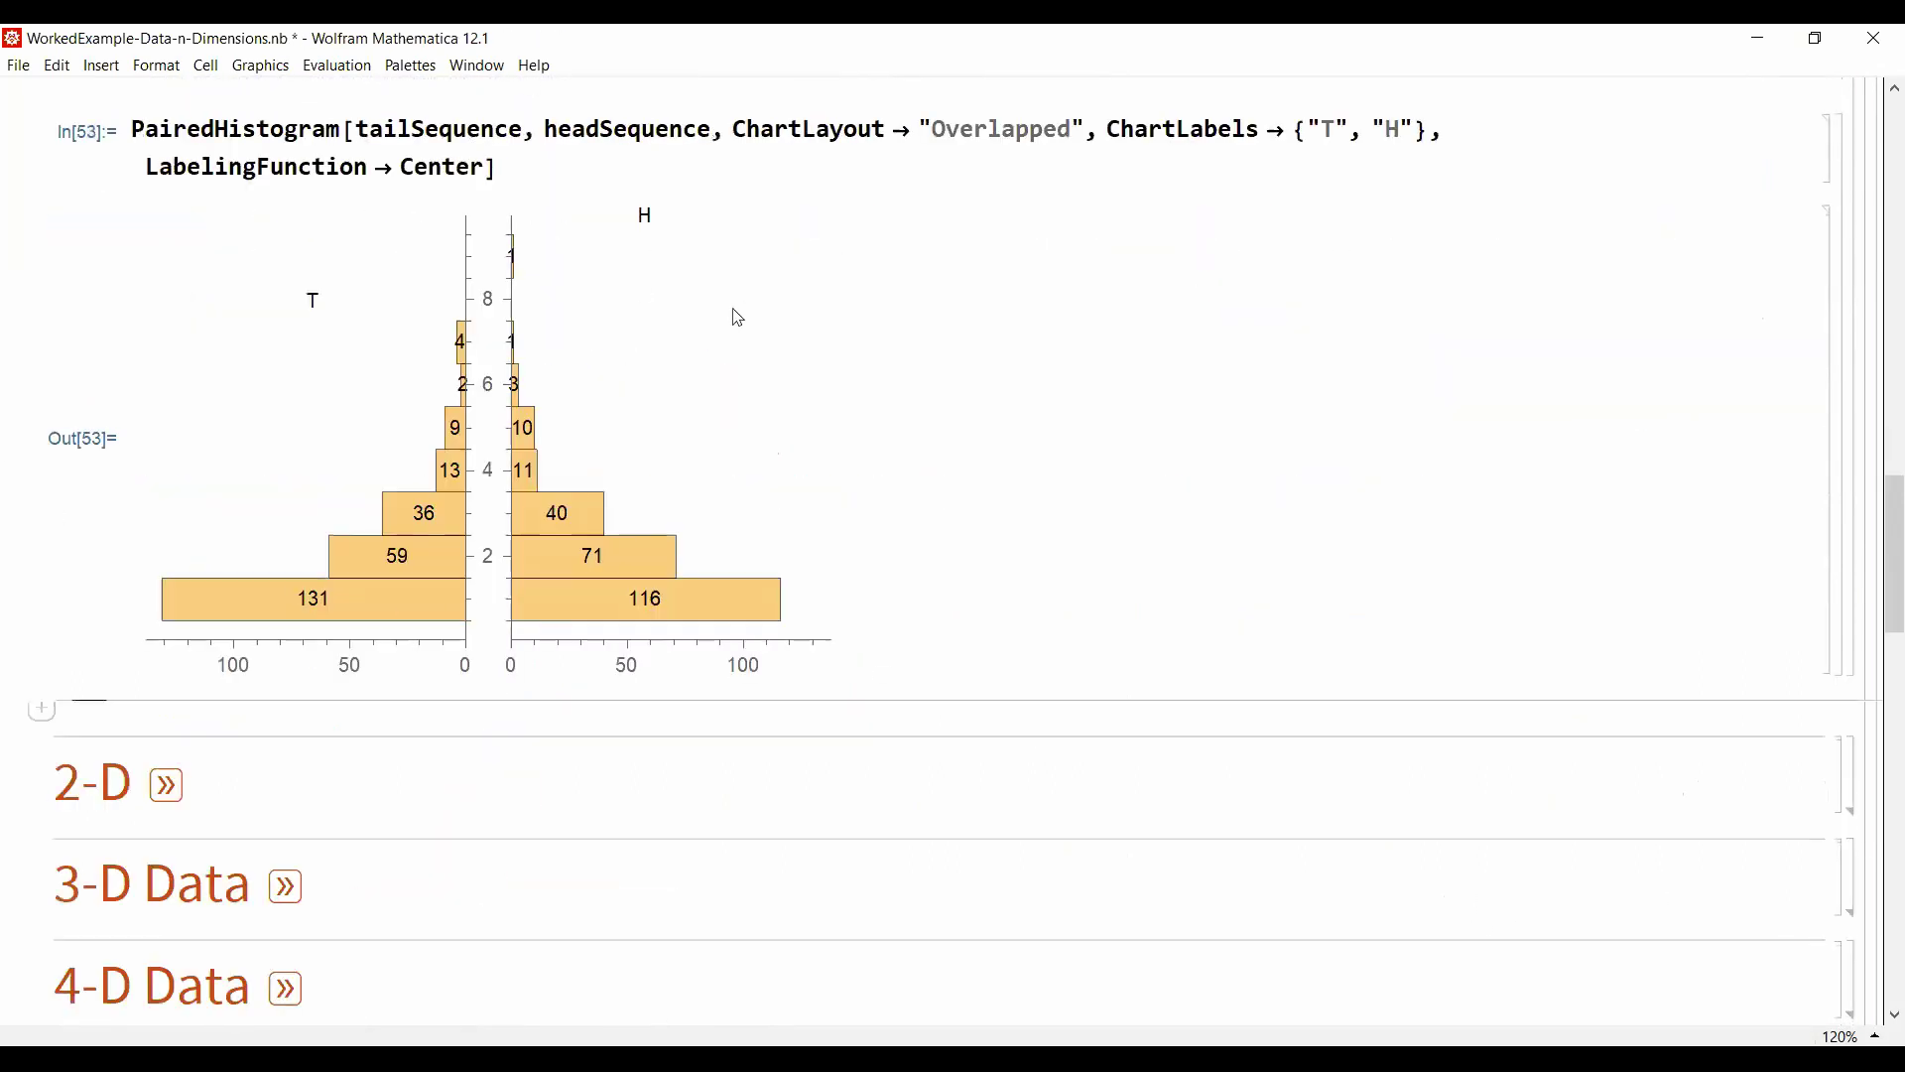
click(709, 617)
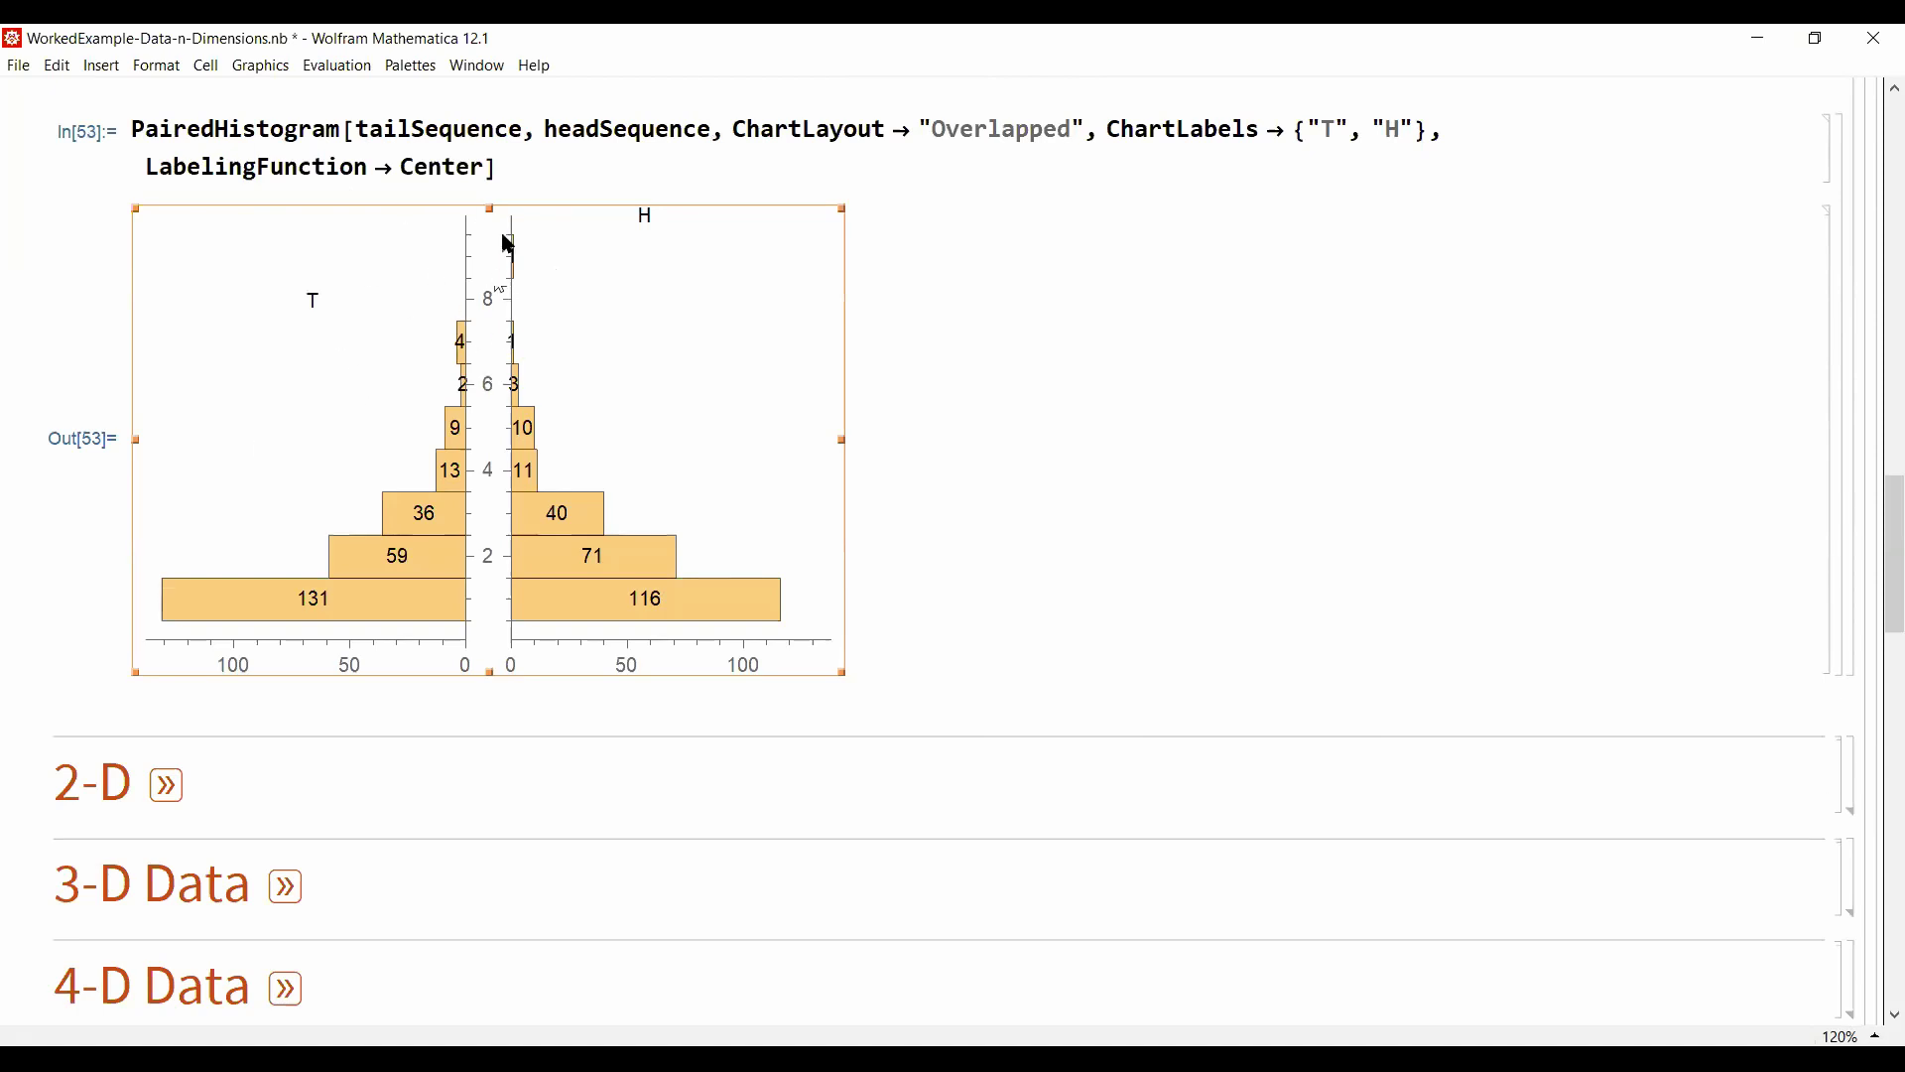
scroll(516, 254, up, 20)
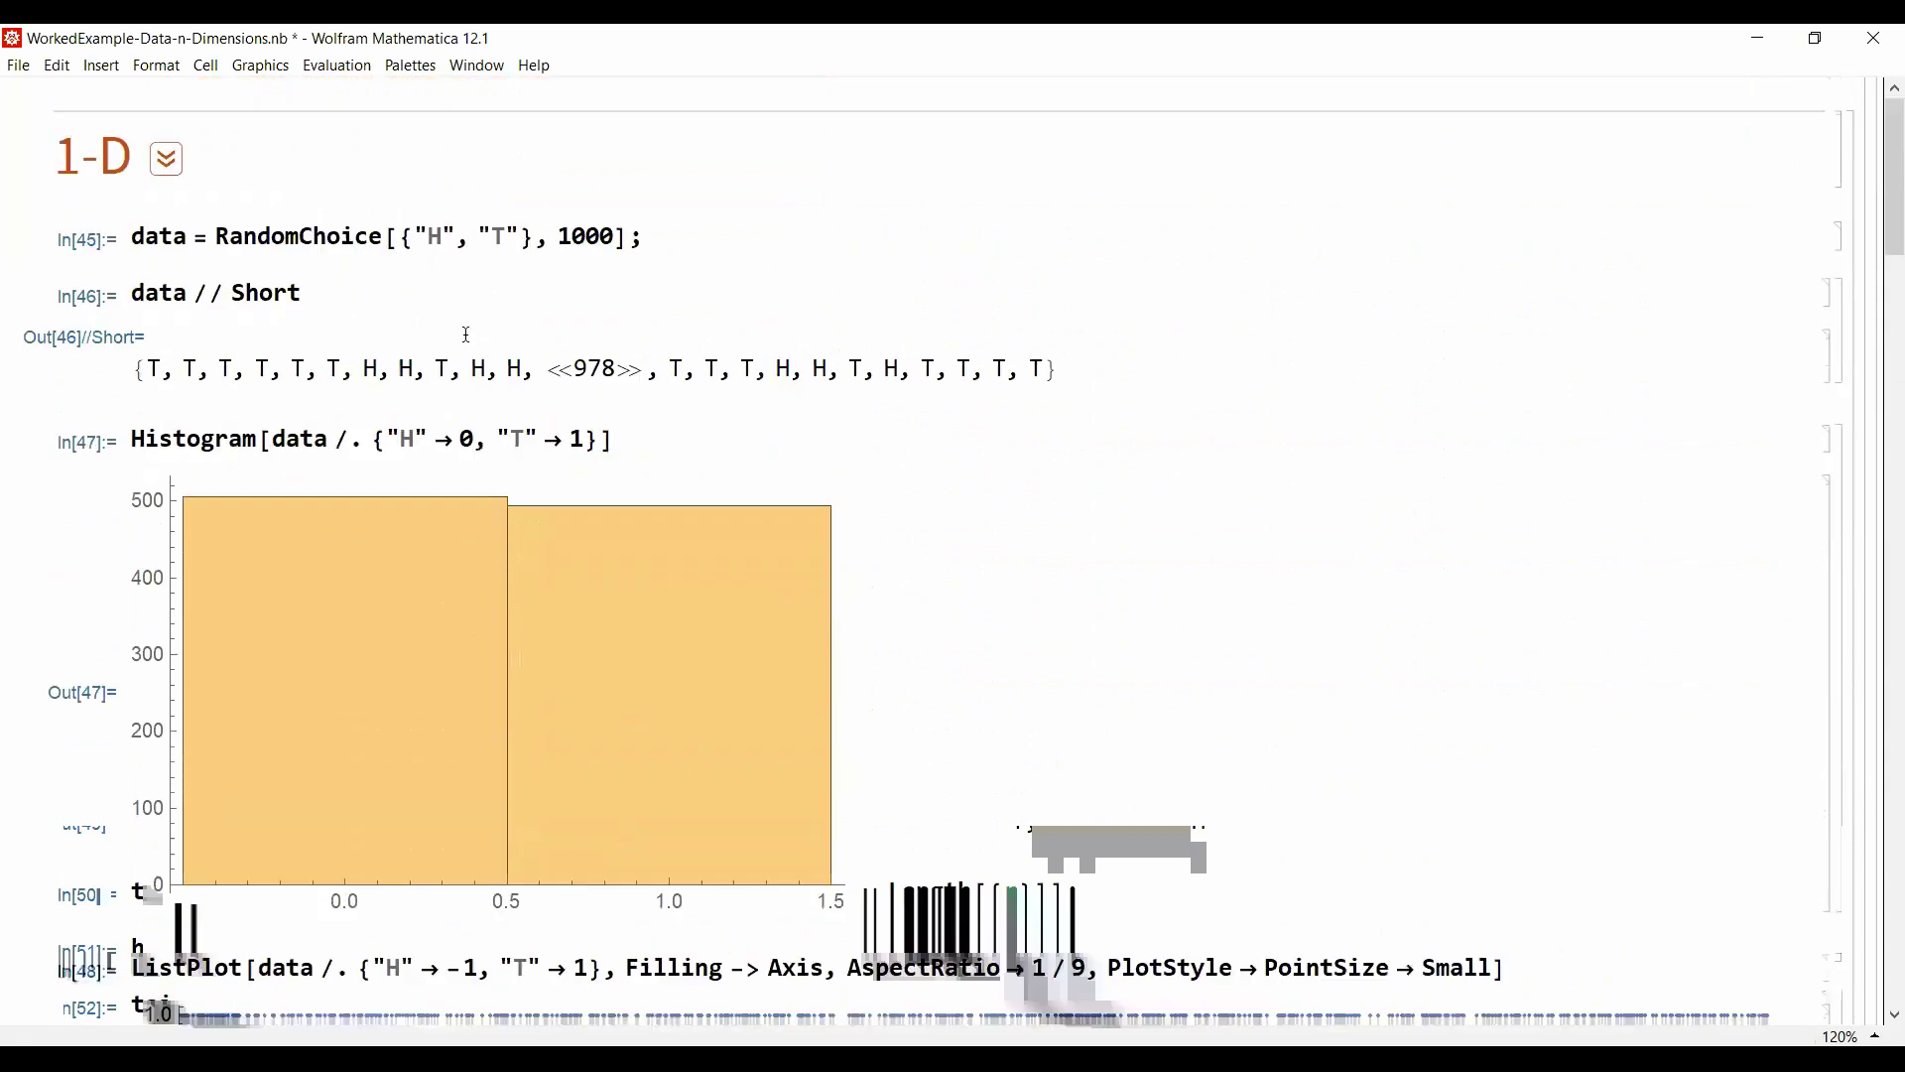
scroll(467, 335, down, 20)
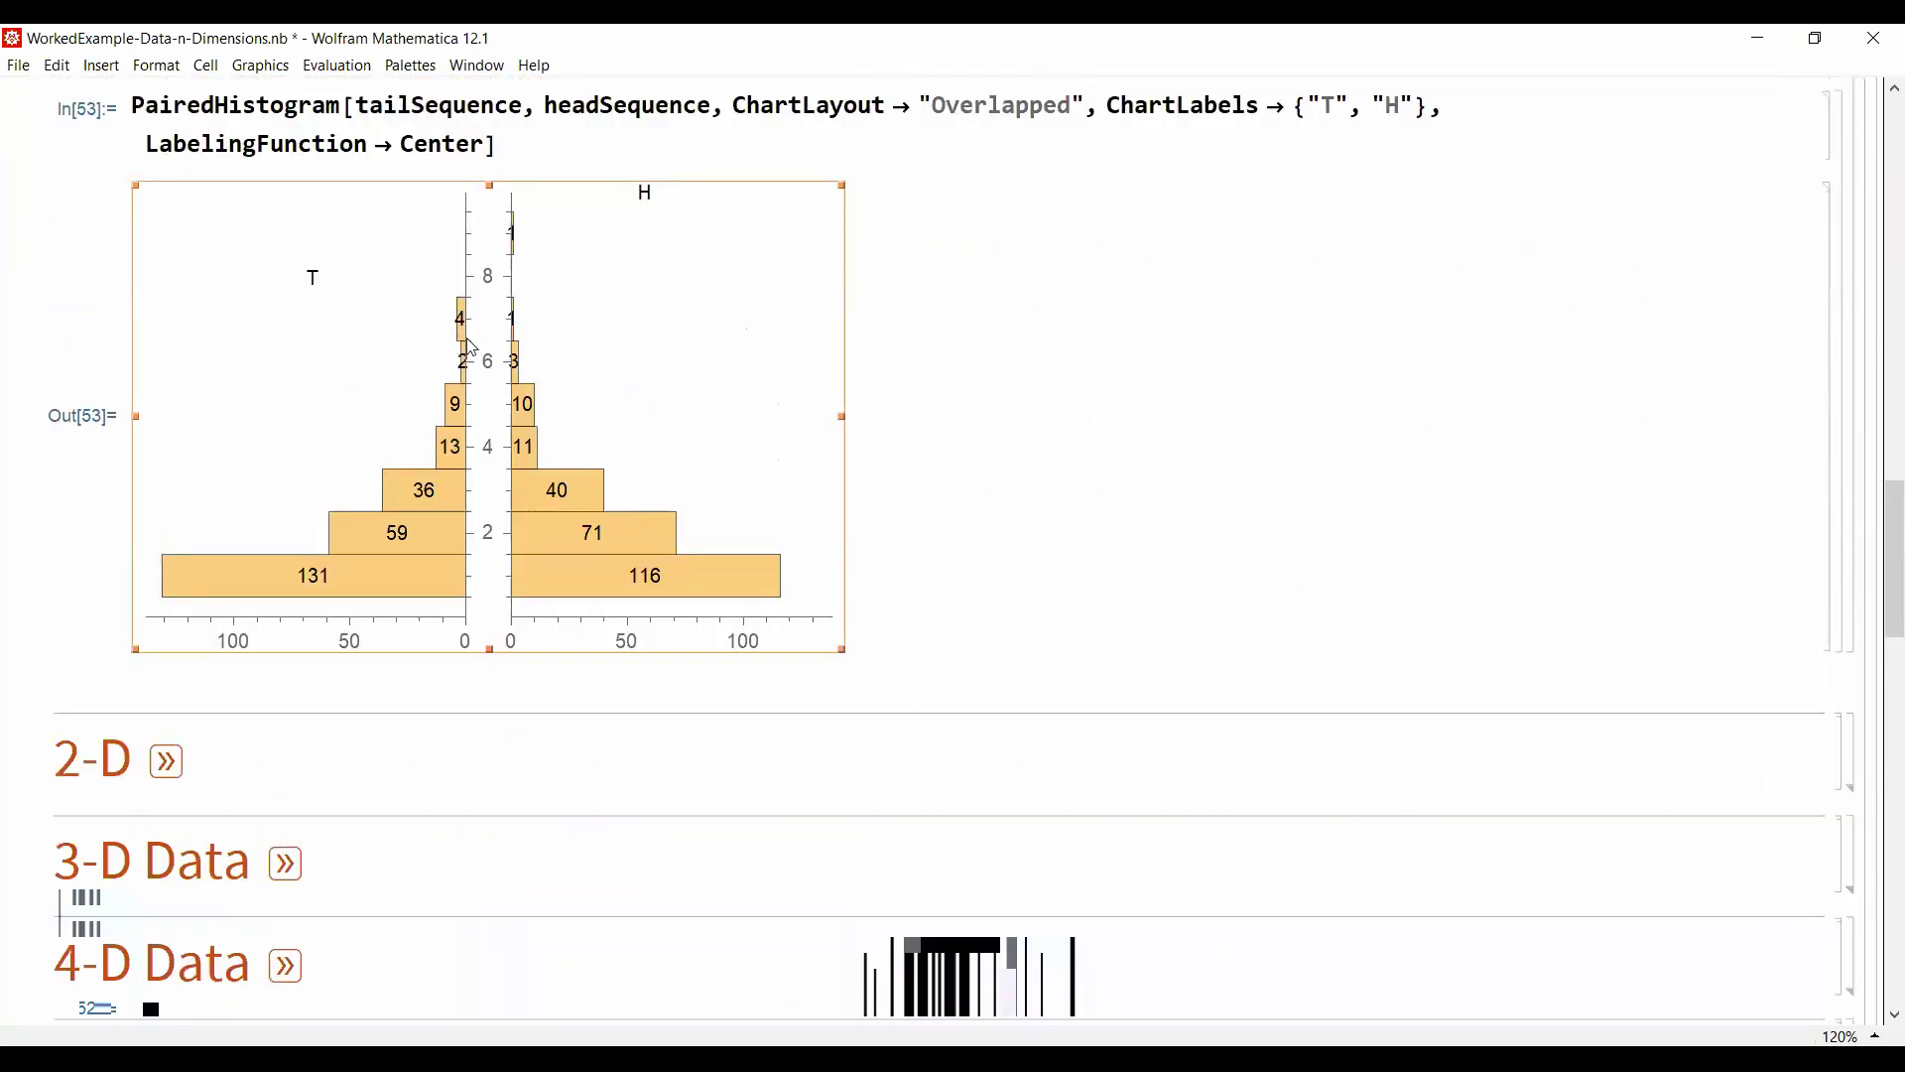
scroll(471, 348, up, 1)
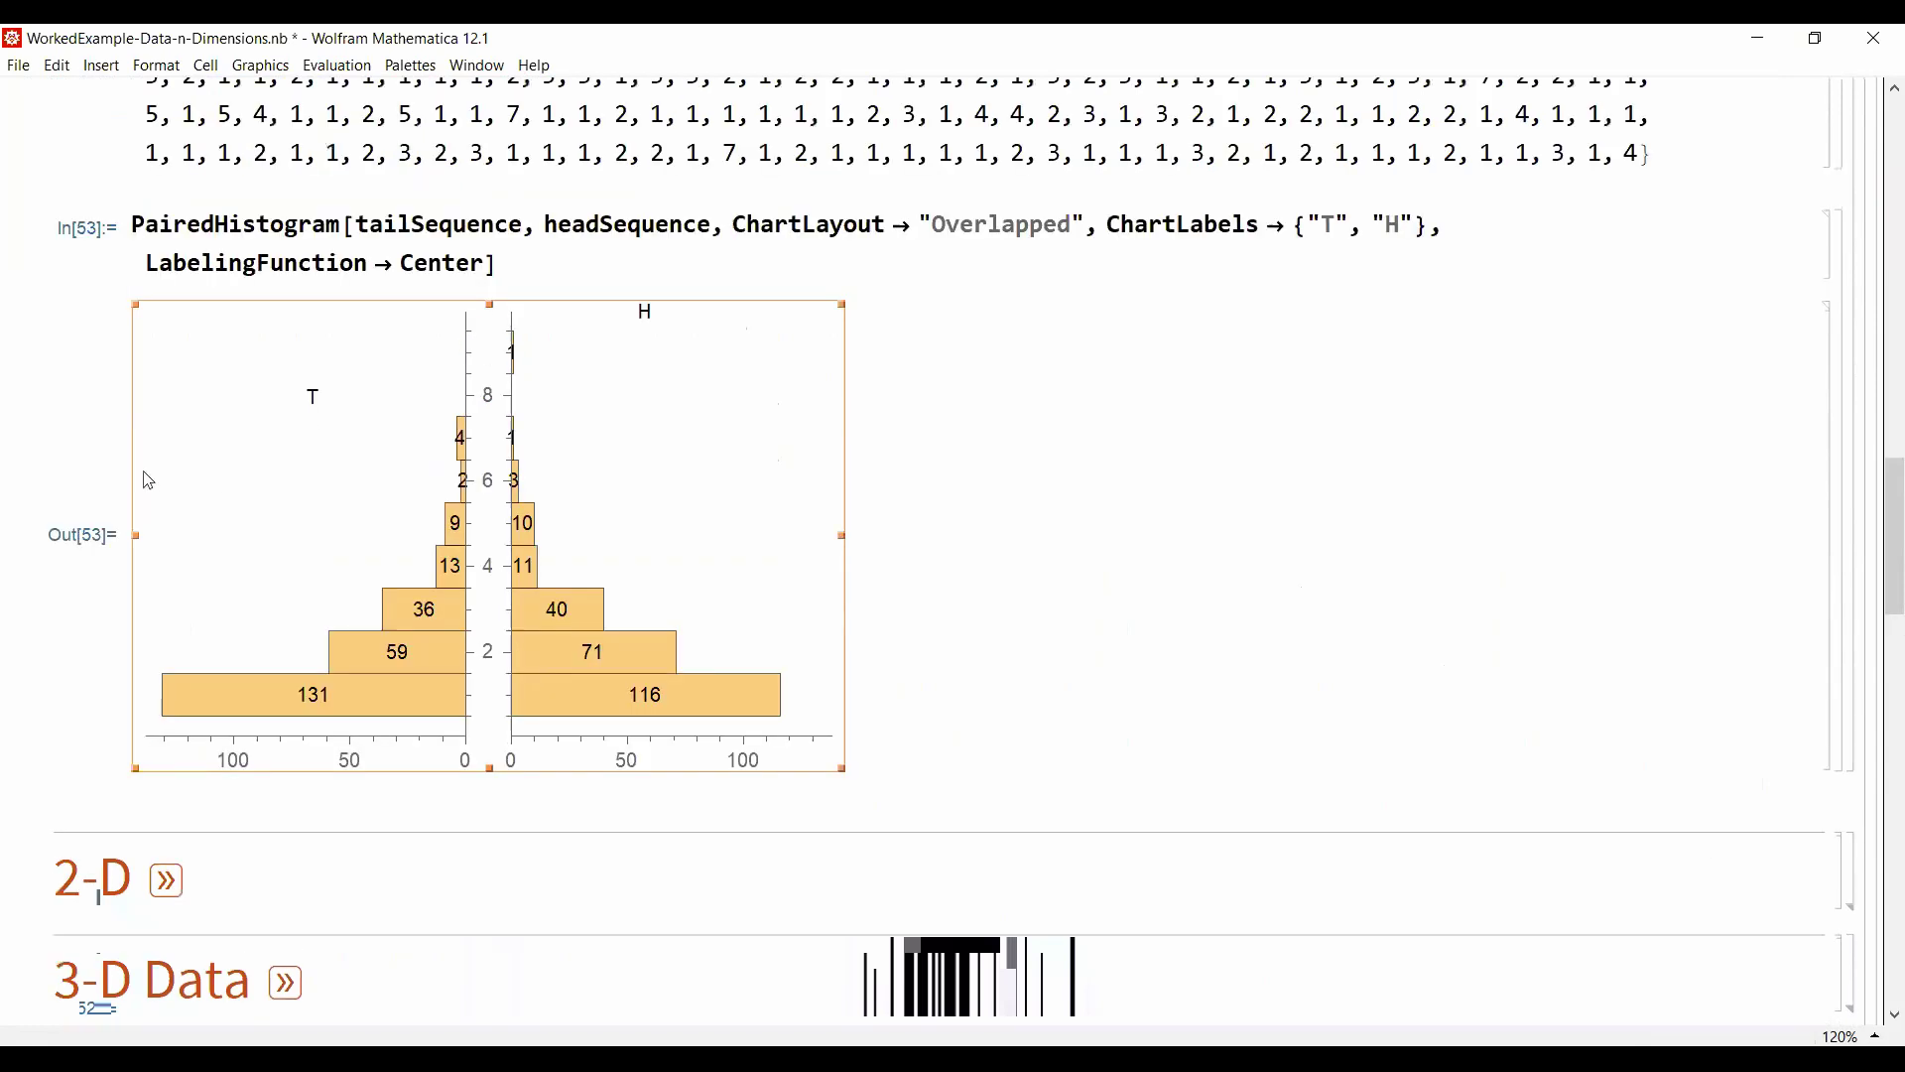
scroll(450, 569, up, 1)
scroll(451, 569, up, 1)
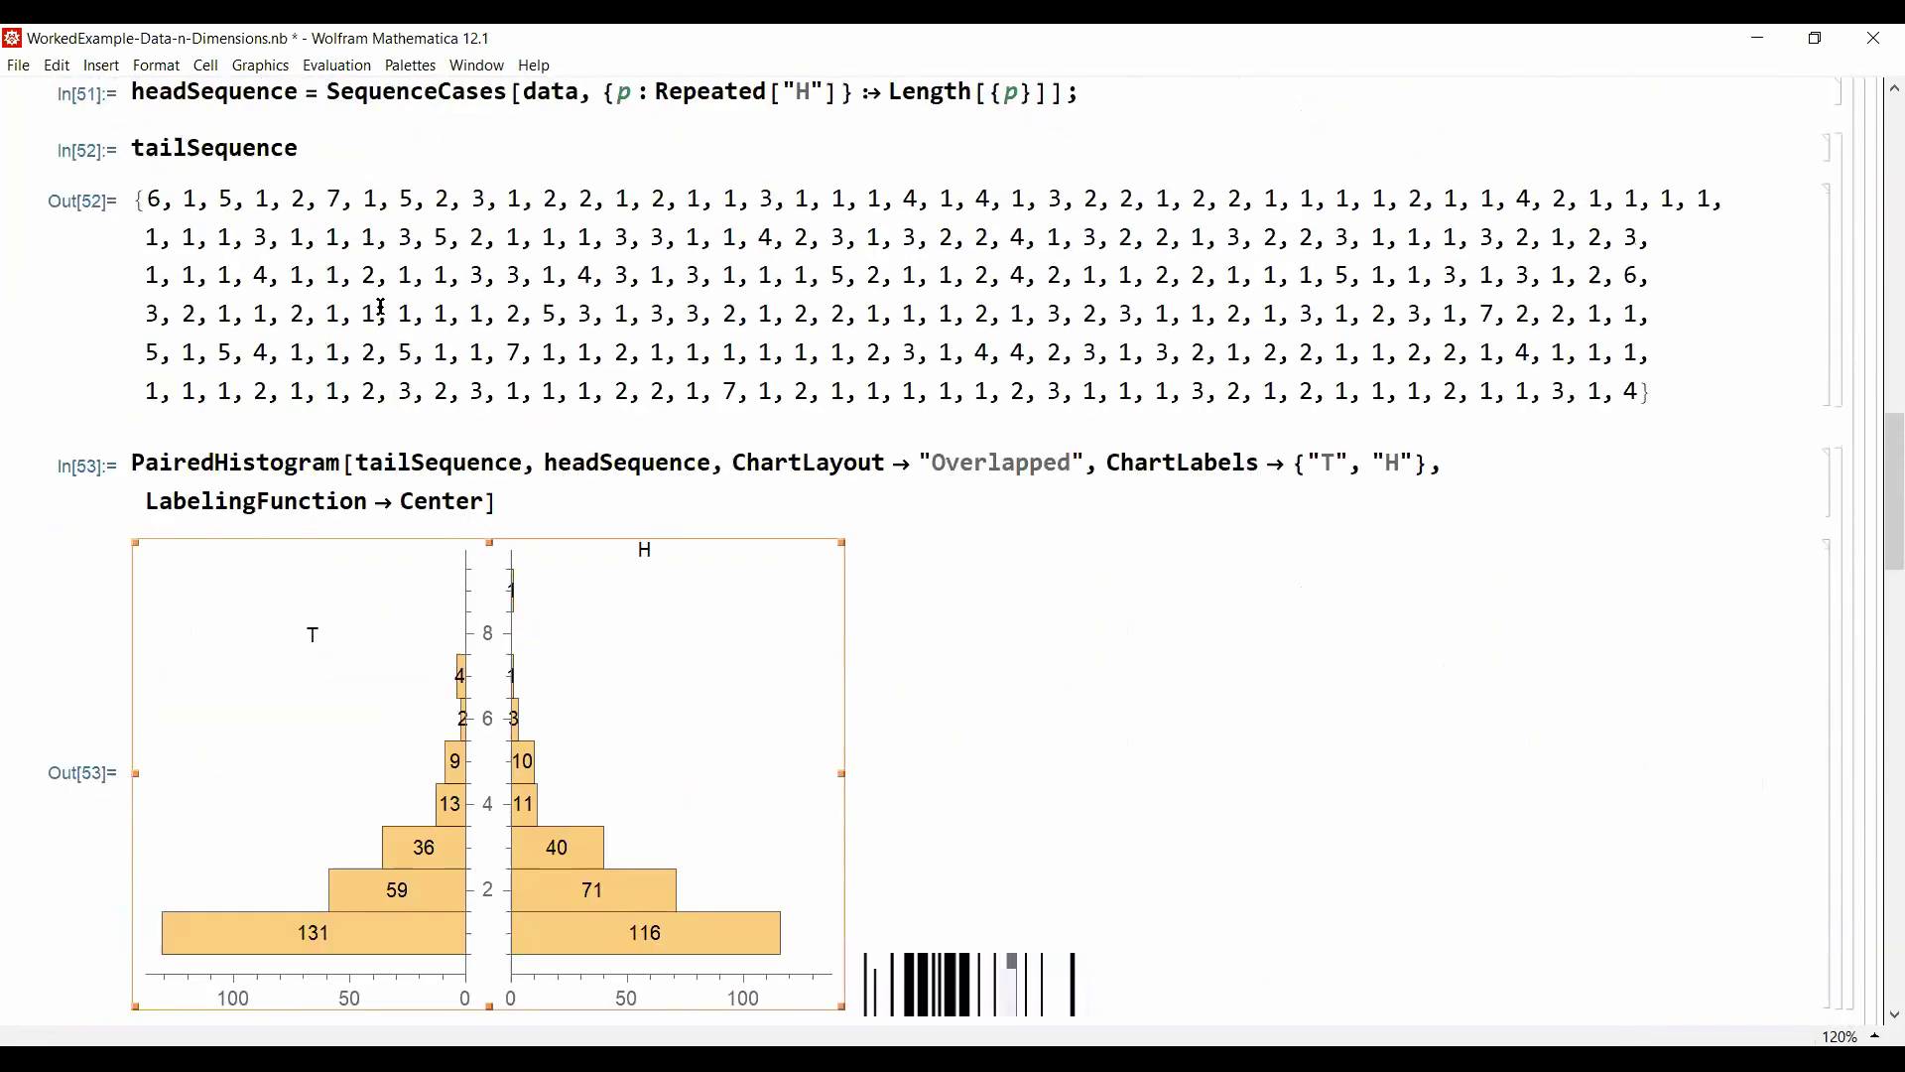
Step: Expand the 2-D world population section to view the data2D CSV import
scroll(383, 313, down, 4)
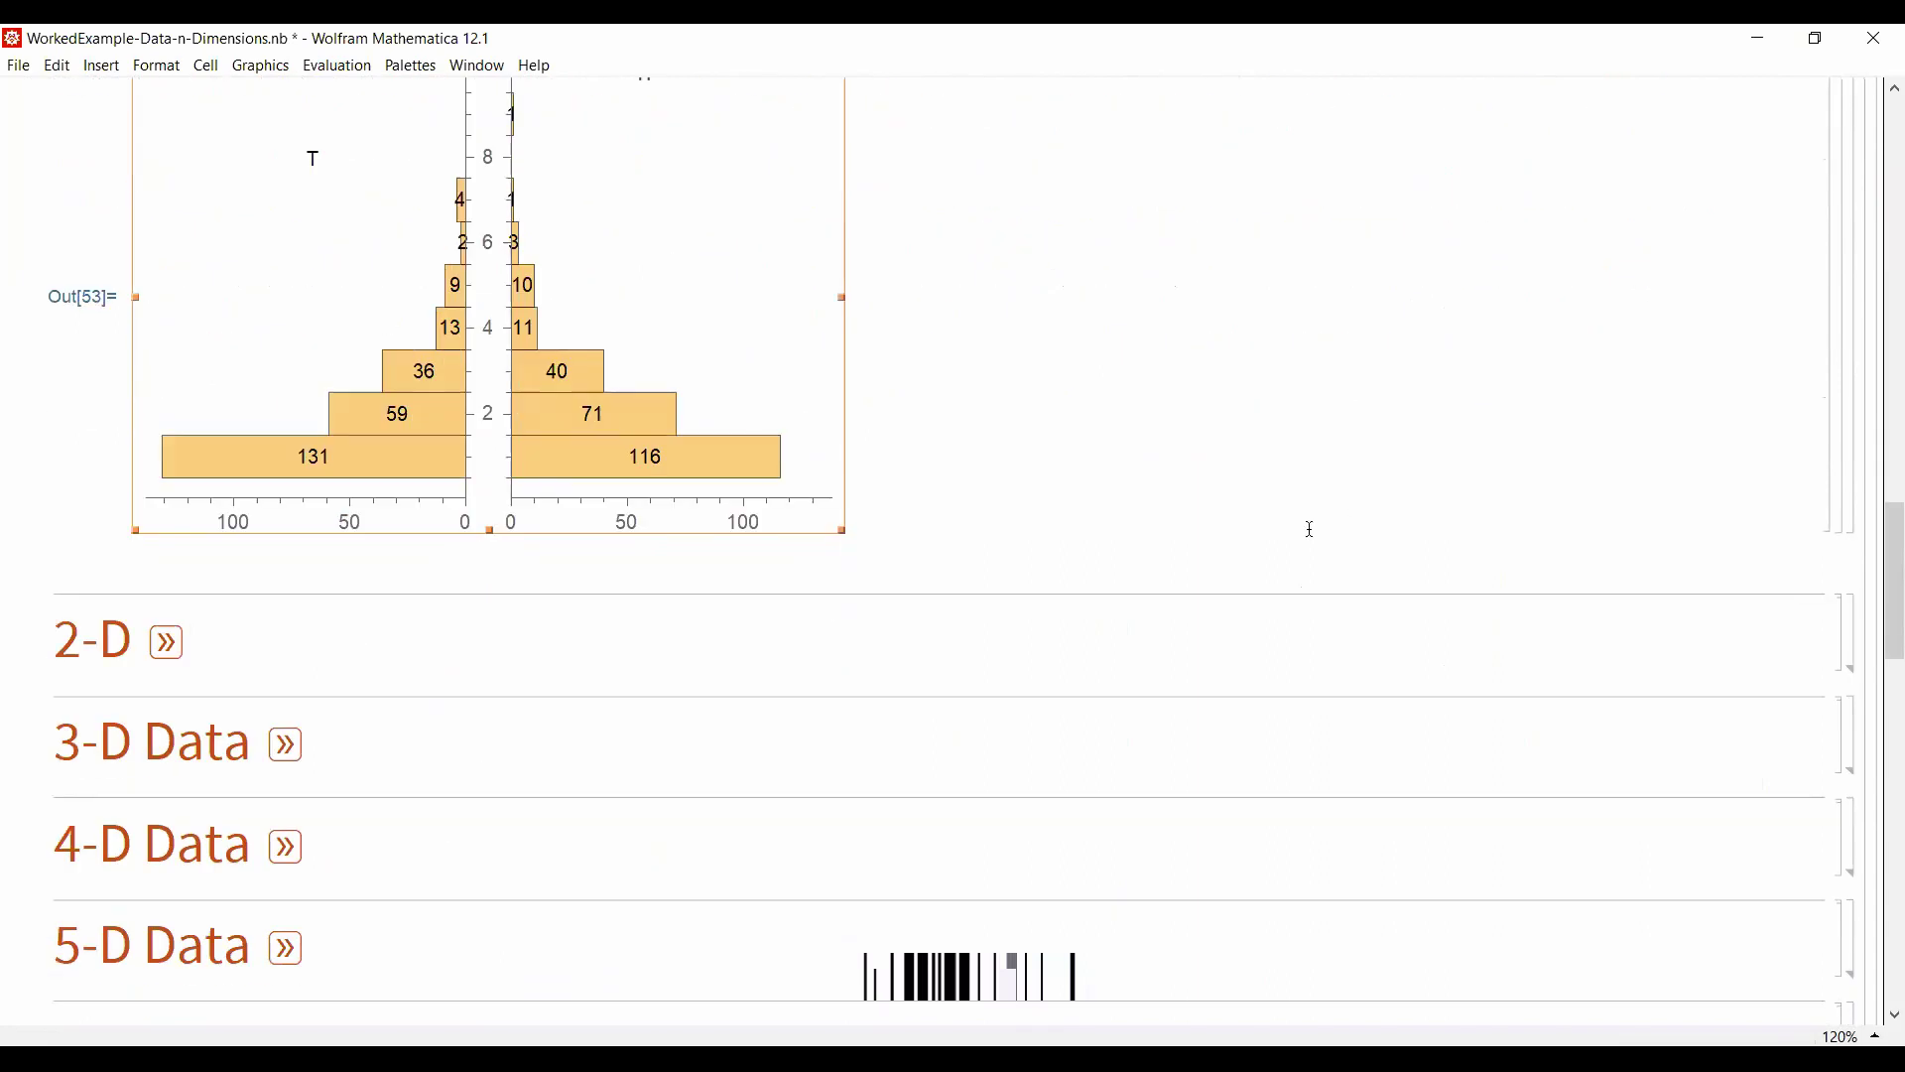
click(171, 647)
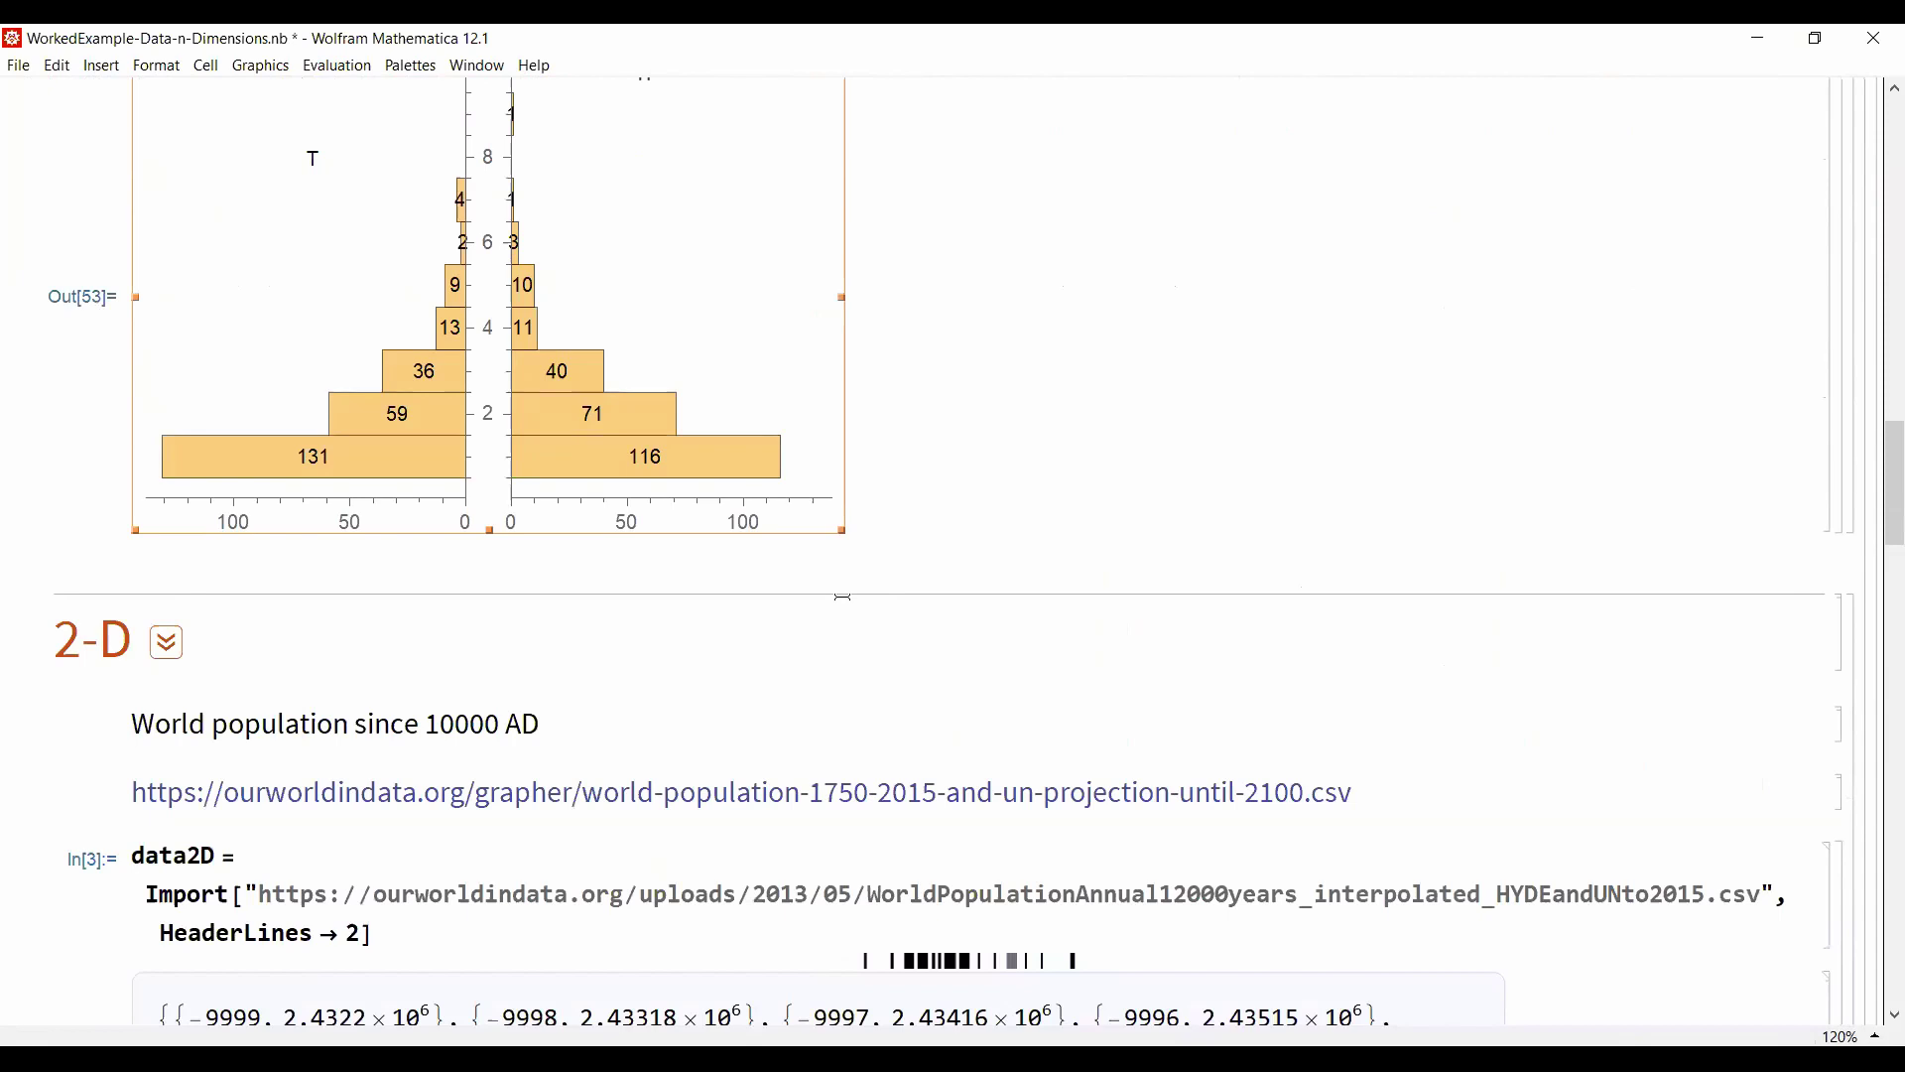
scroll(843, 597, down, 7)
scroll(844, 596, up, 3)
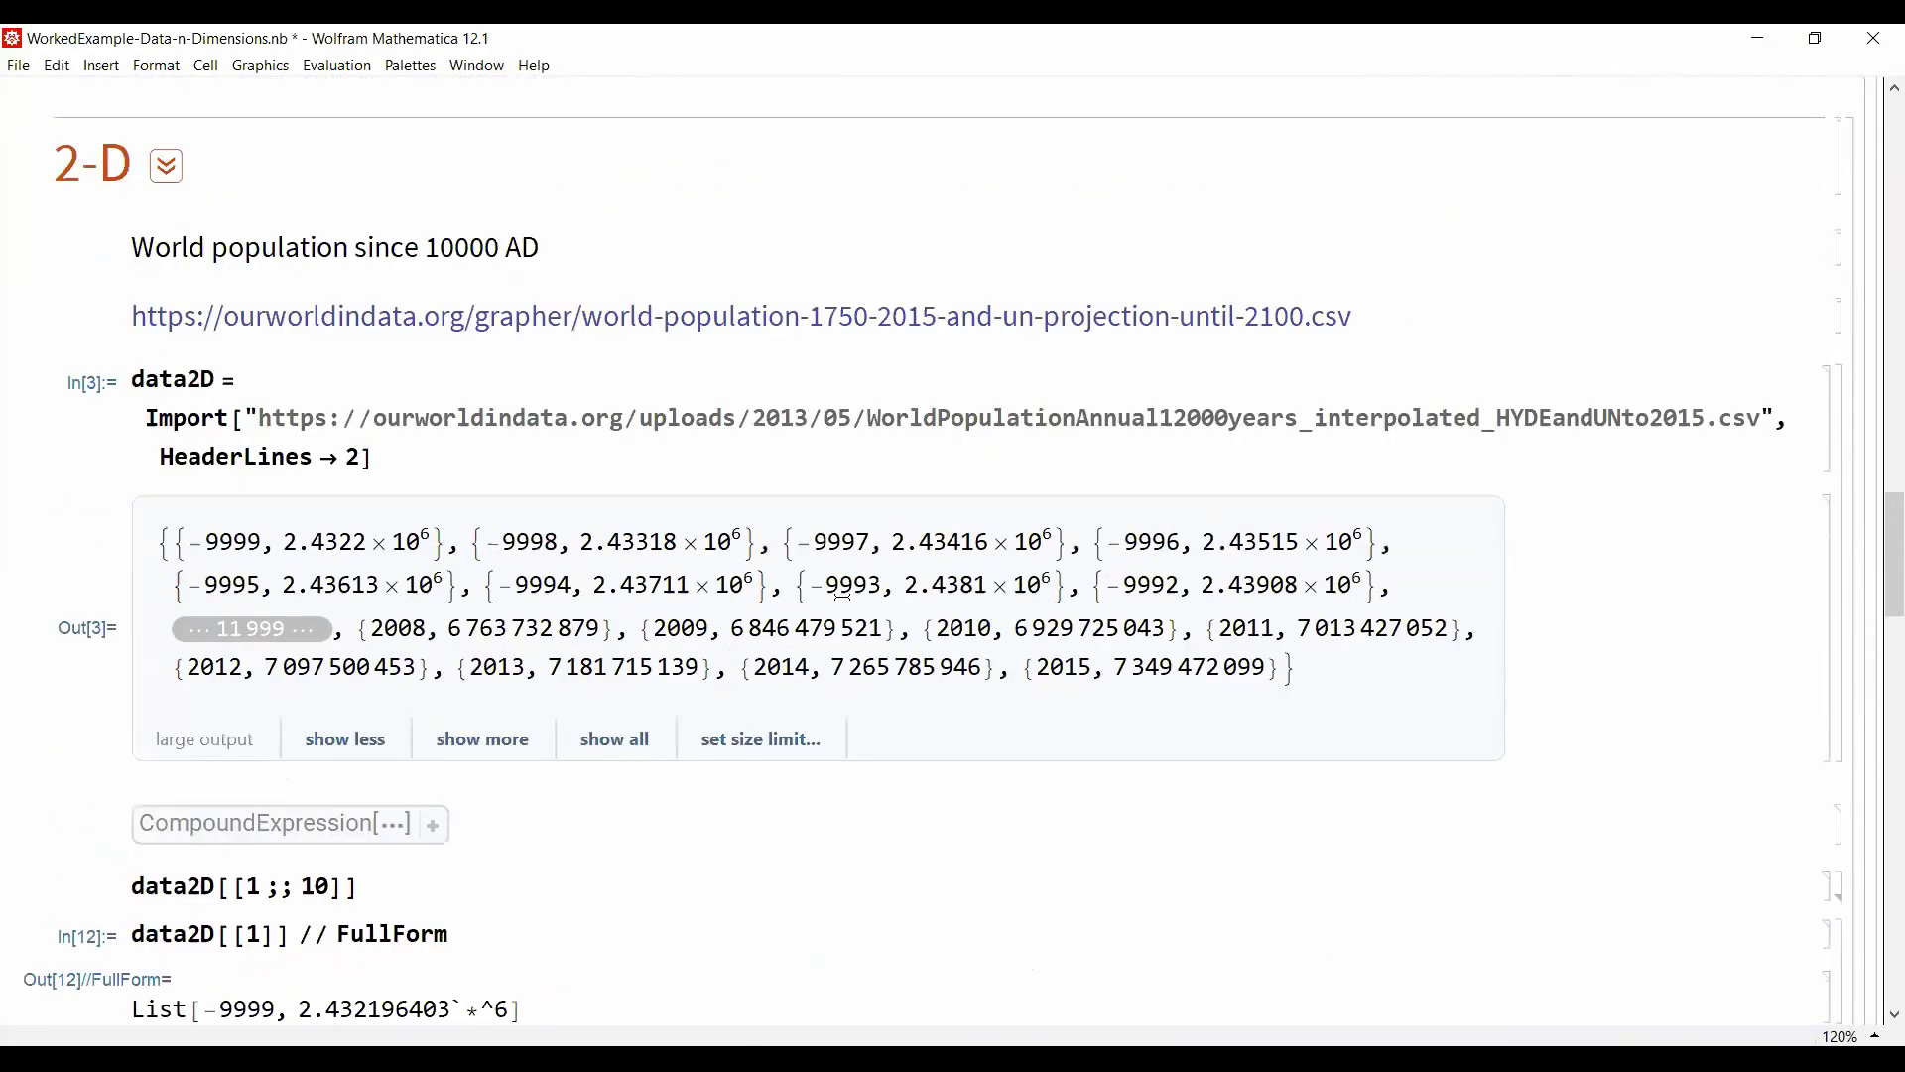
scroll(843, 594, down, 2)
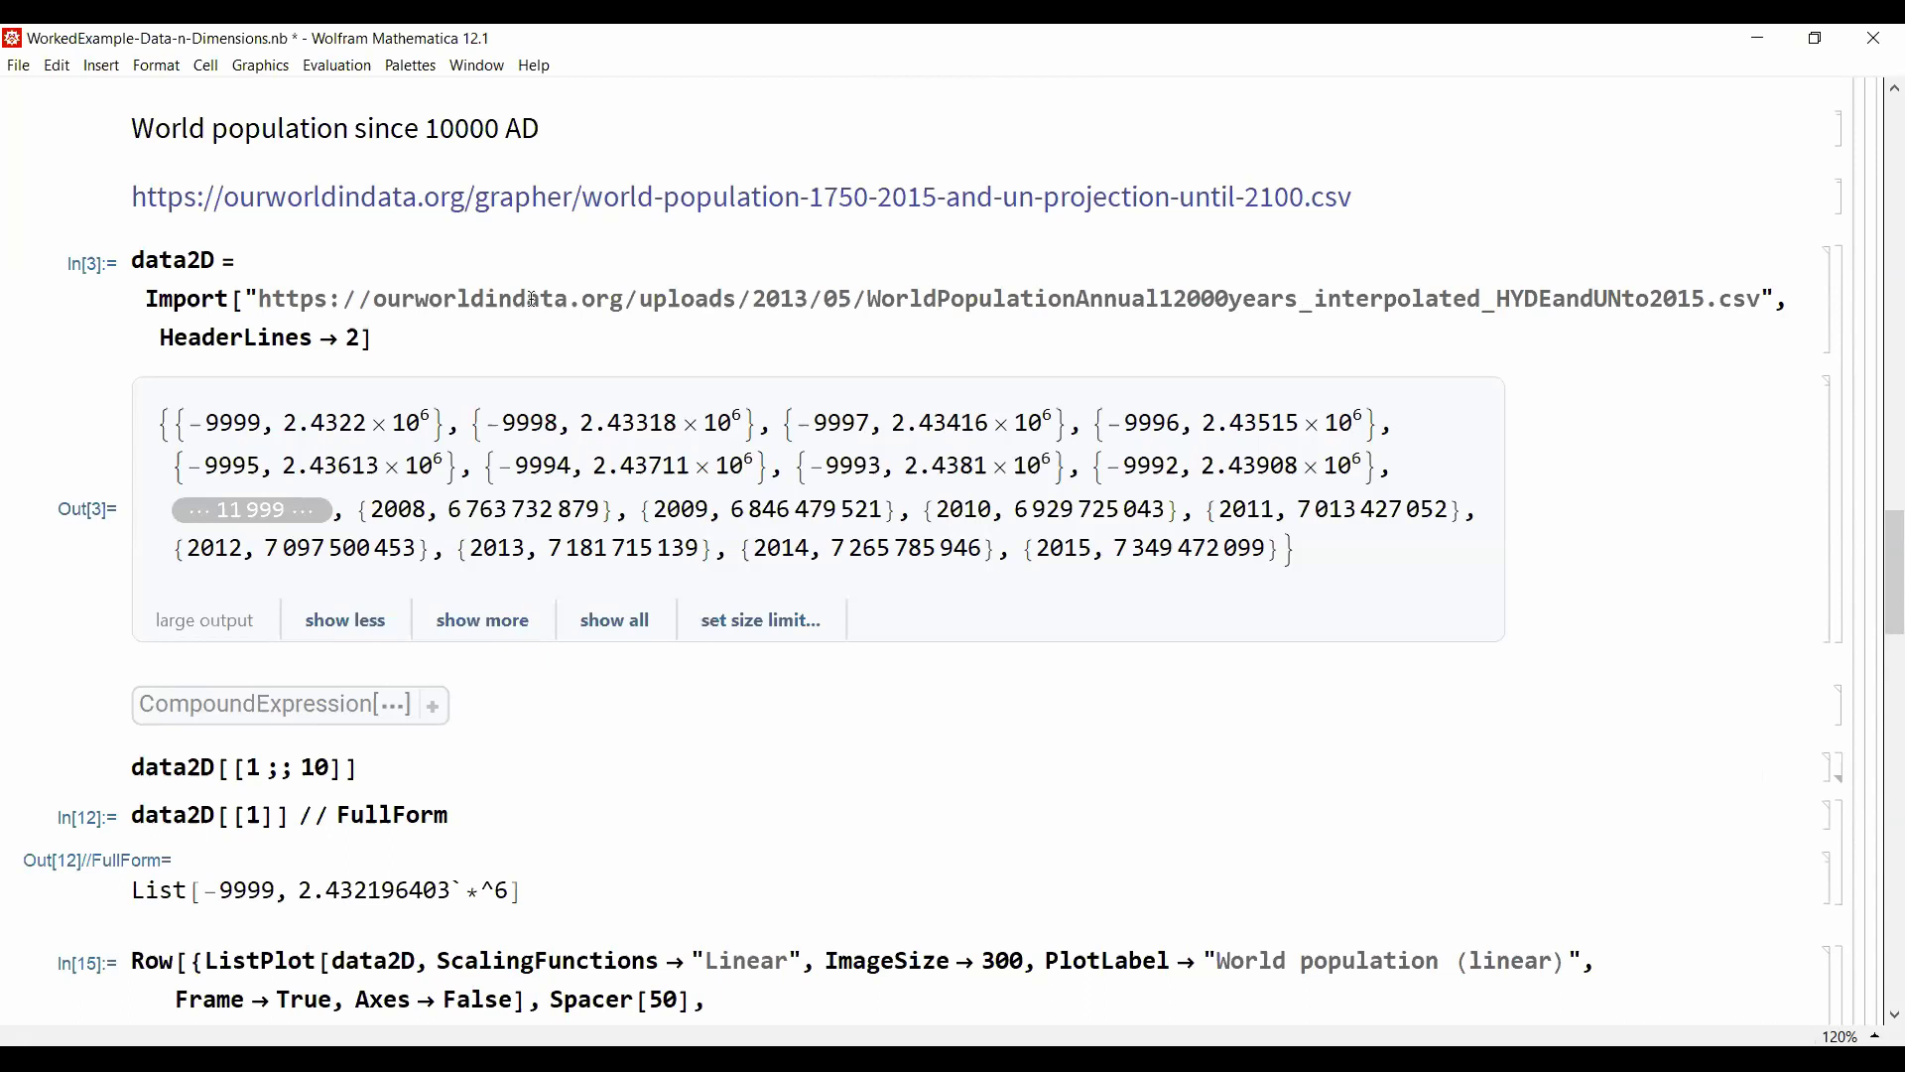
drag(260, 298, 626, 297)
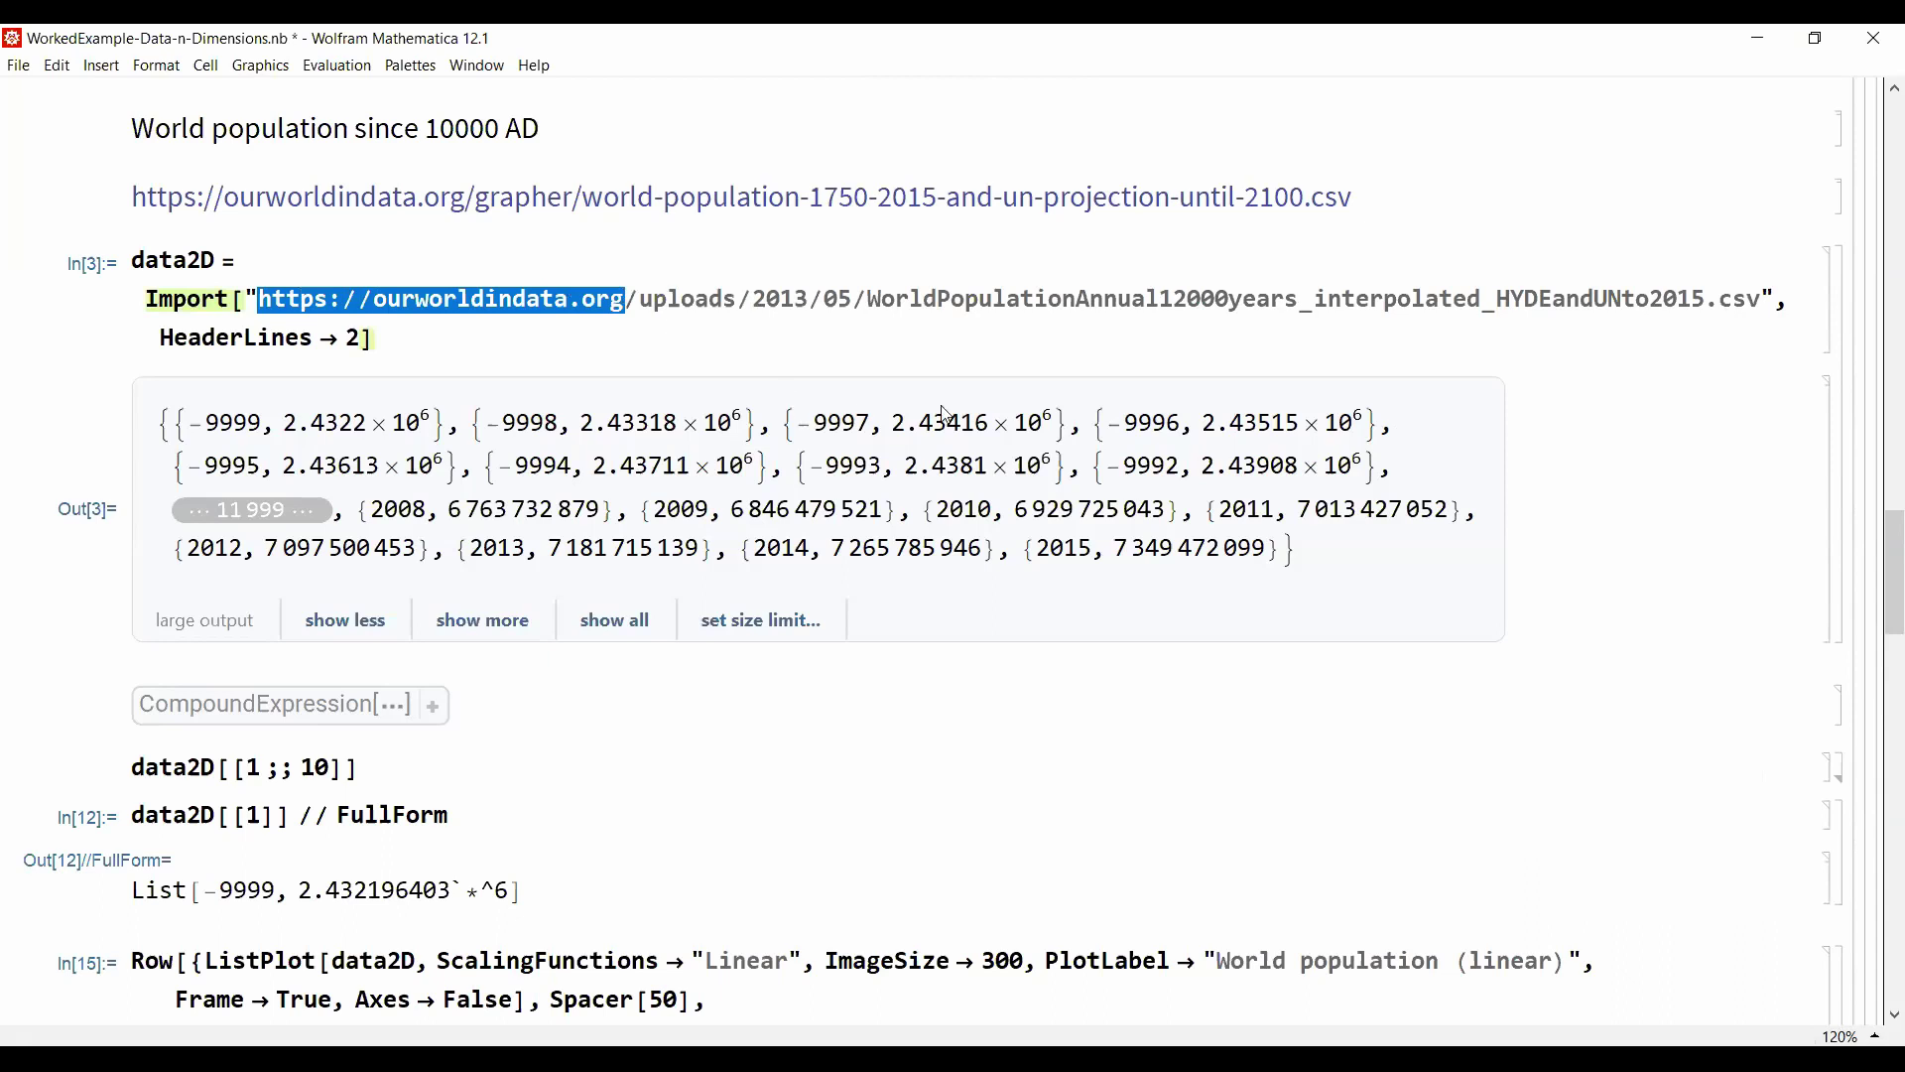
click(185, 422)
double_click(188, 422)
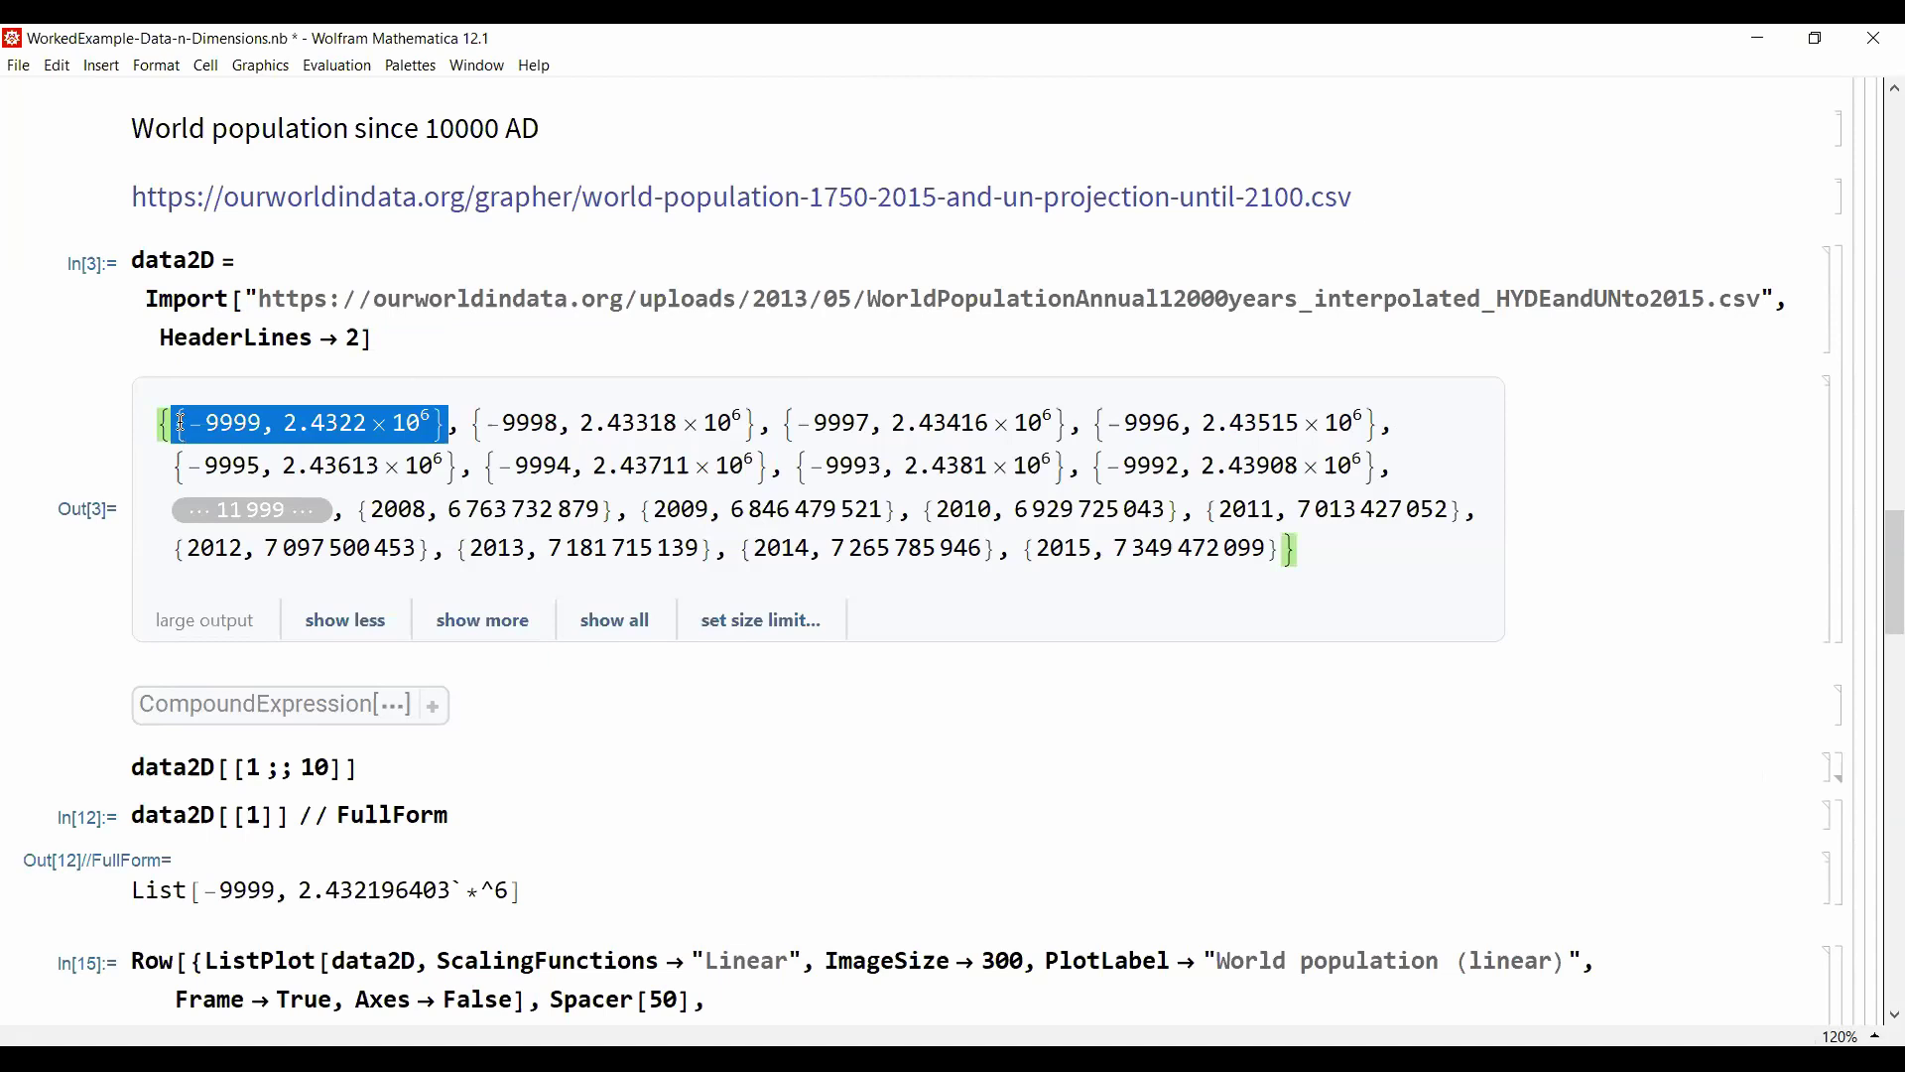
drag(187, 423, 436, 477)
drag(189, 422, 258, 425)
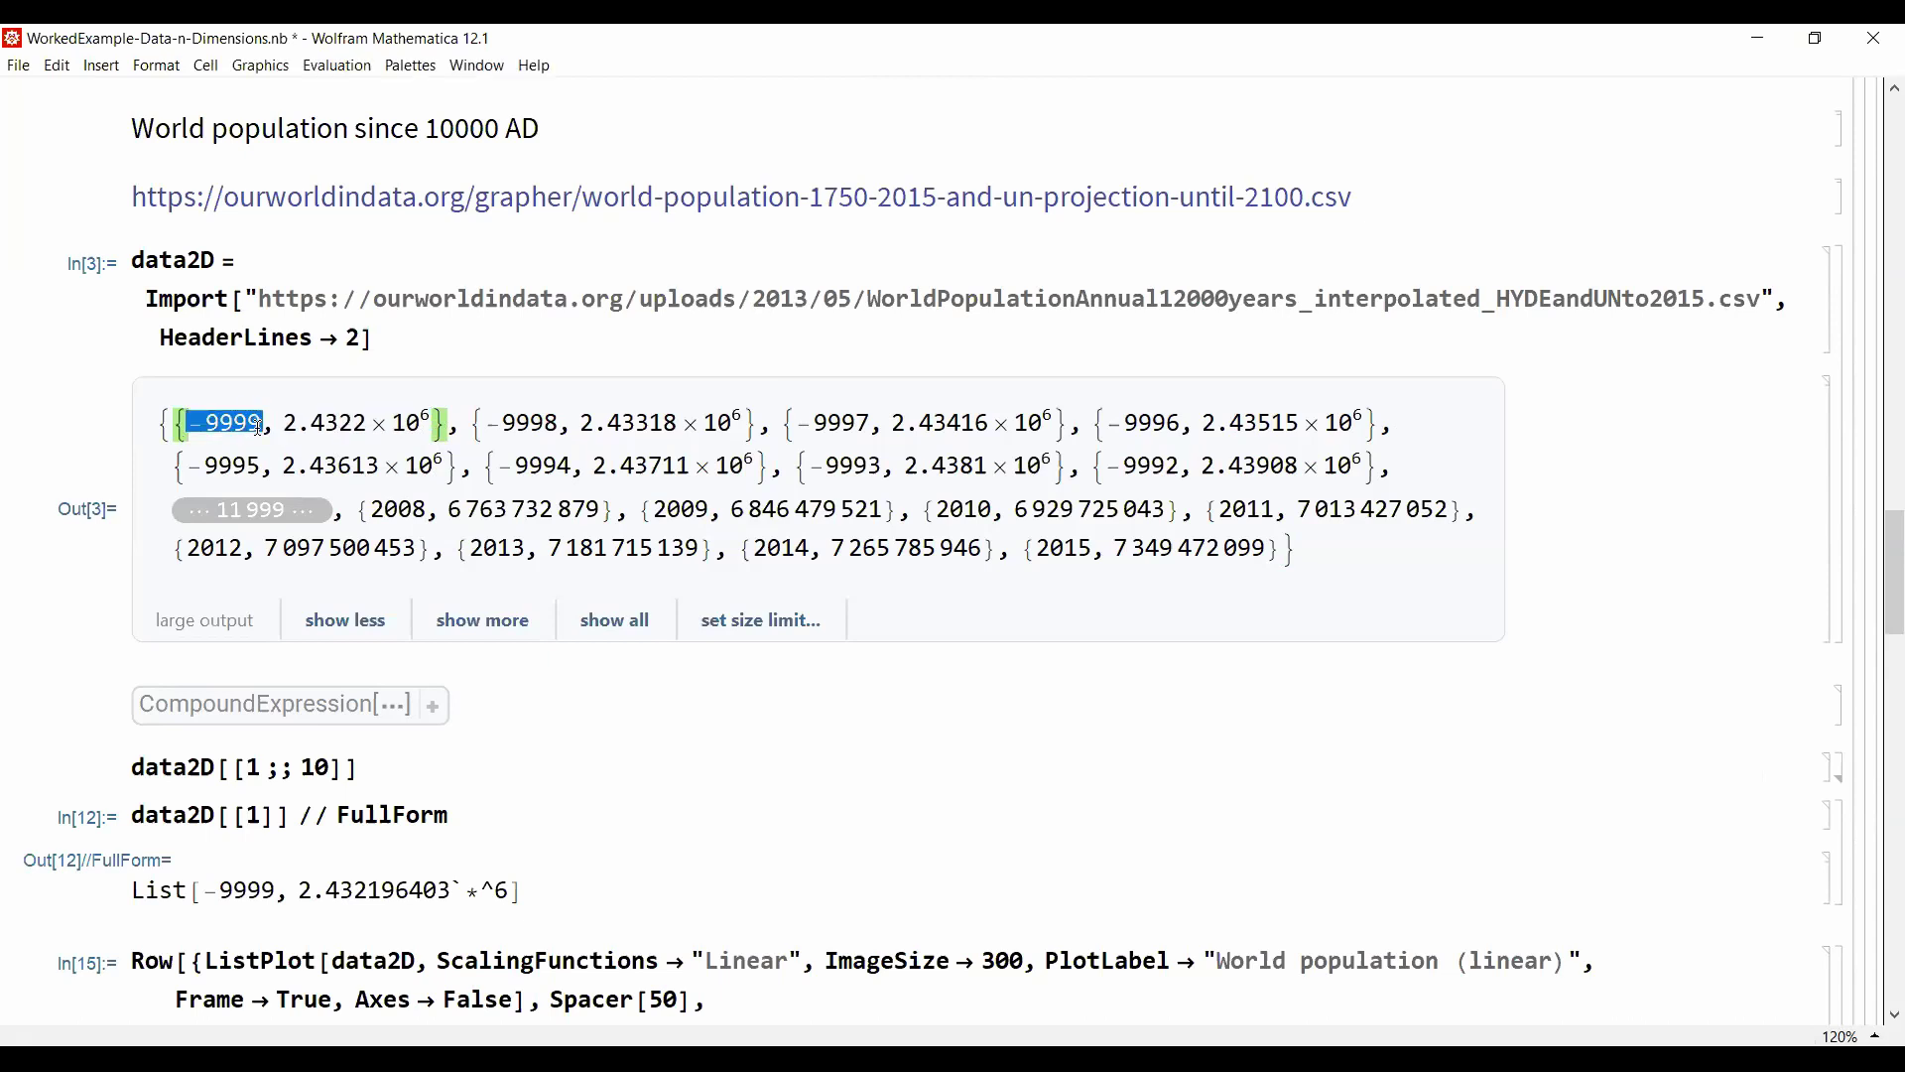
drag(285, 422, 428, 421)
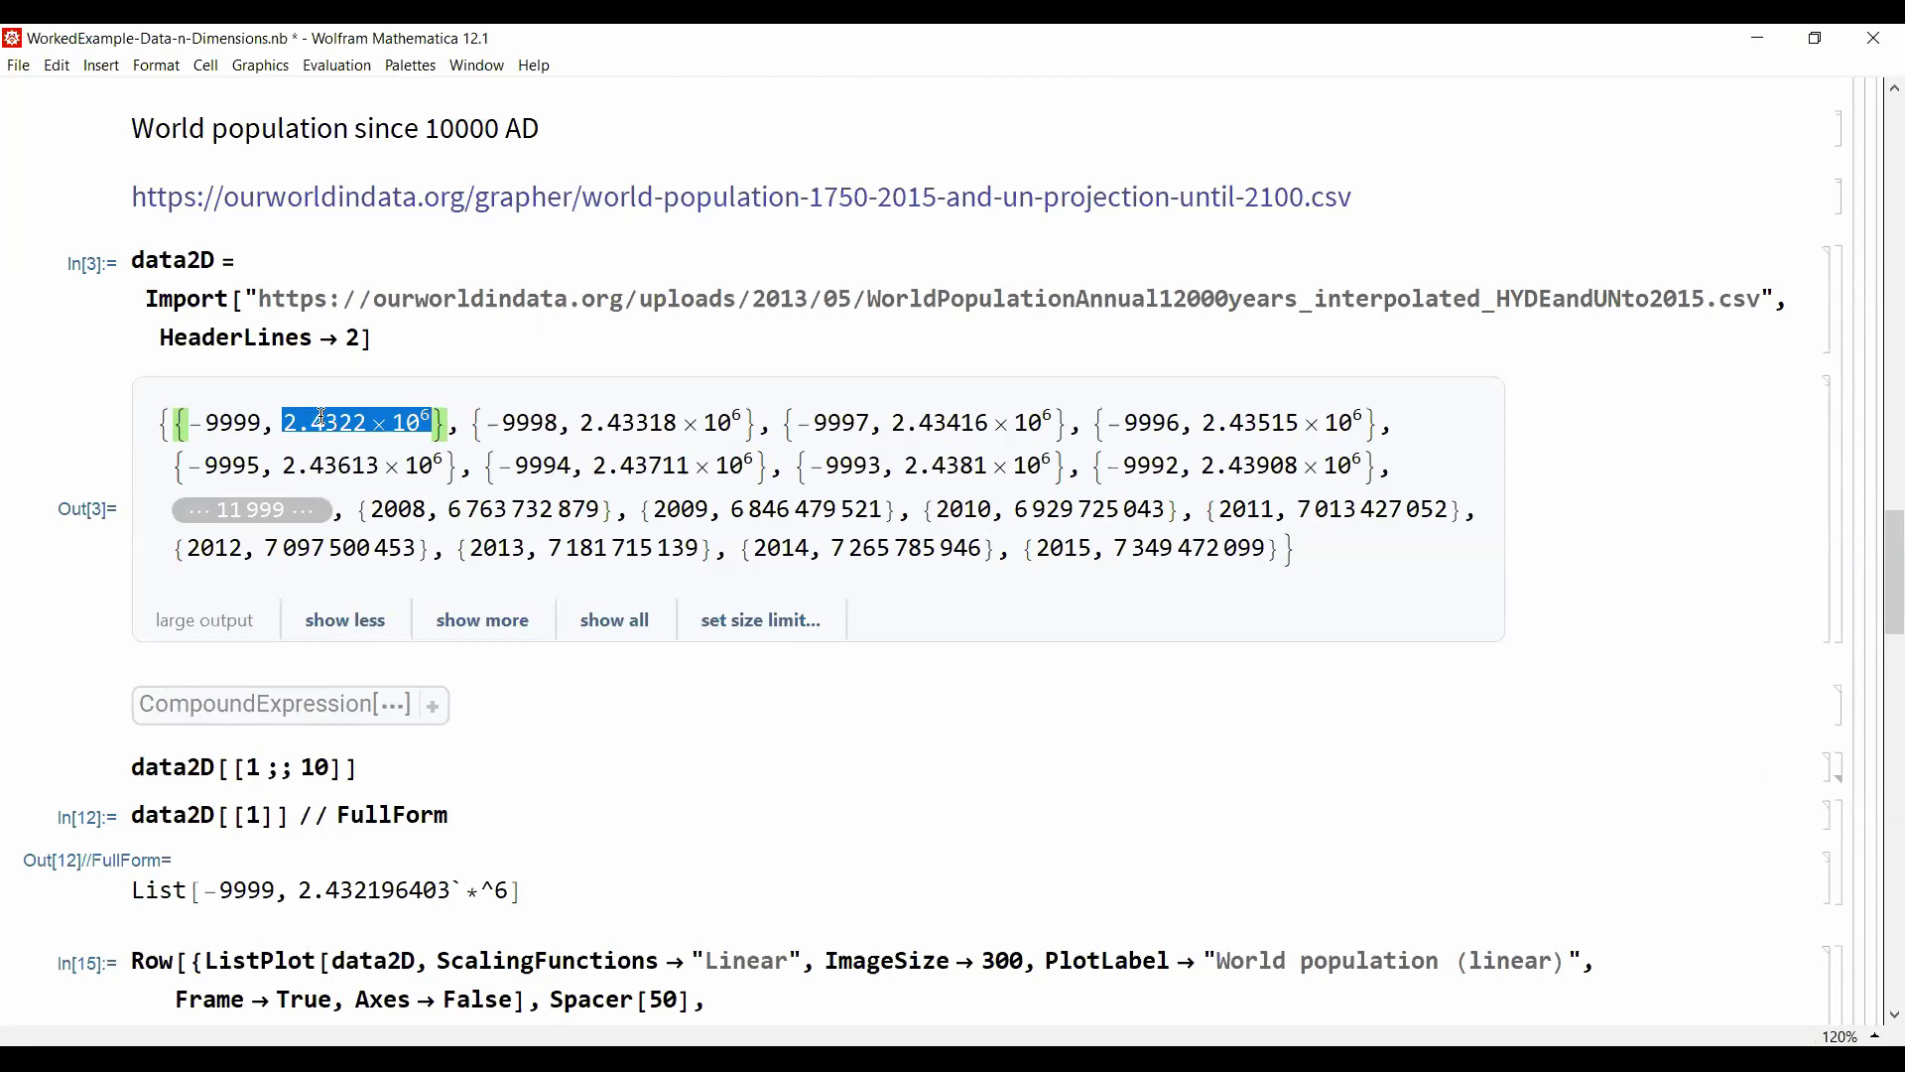
click(188, 423)
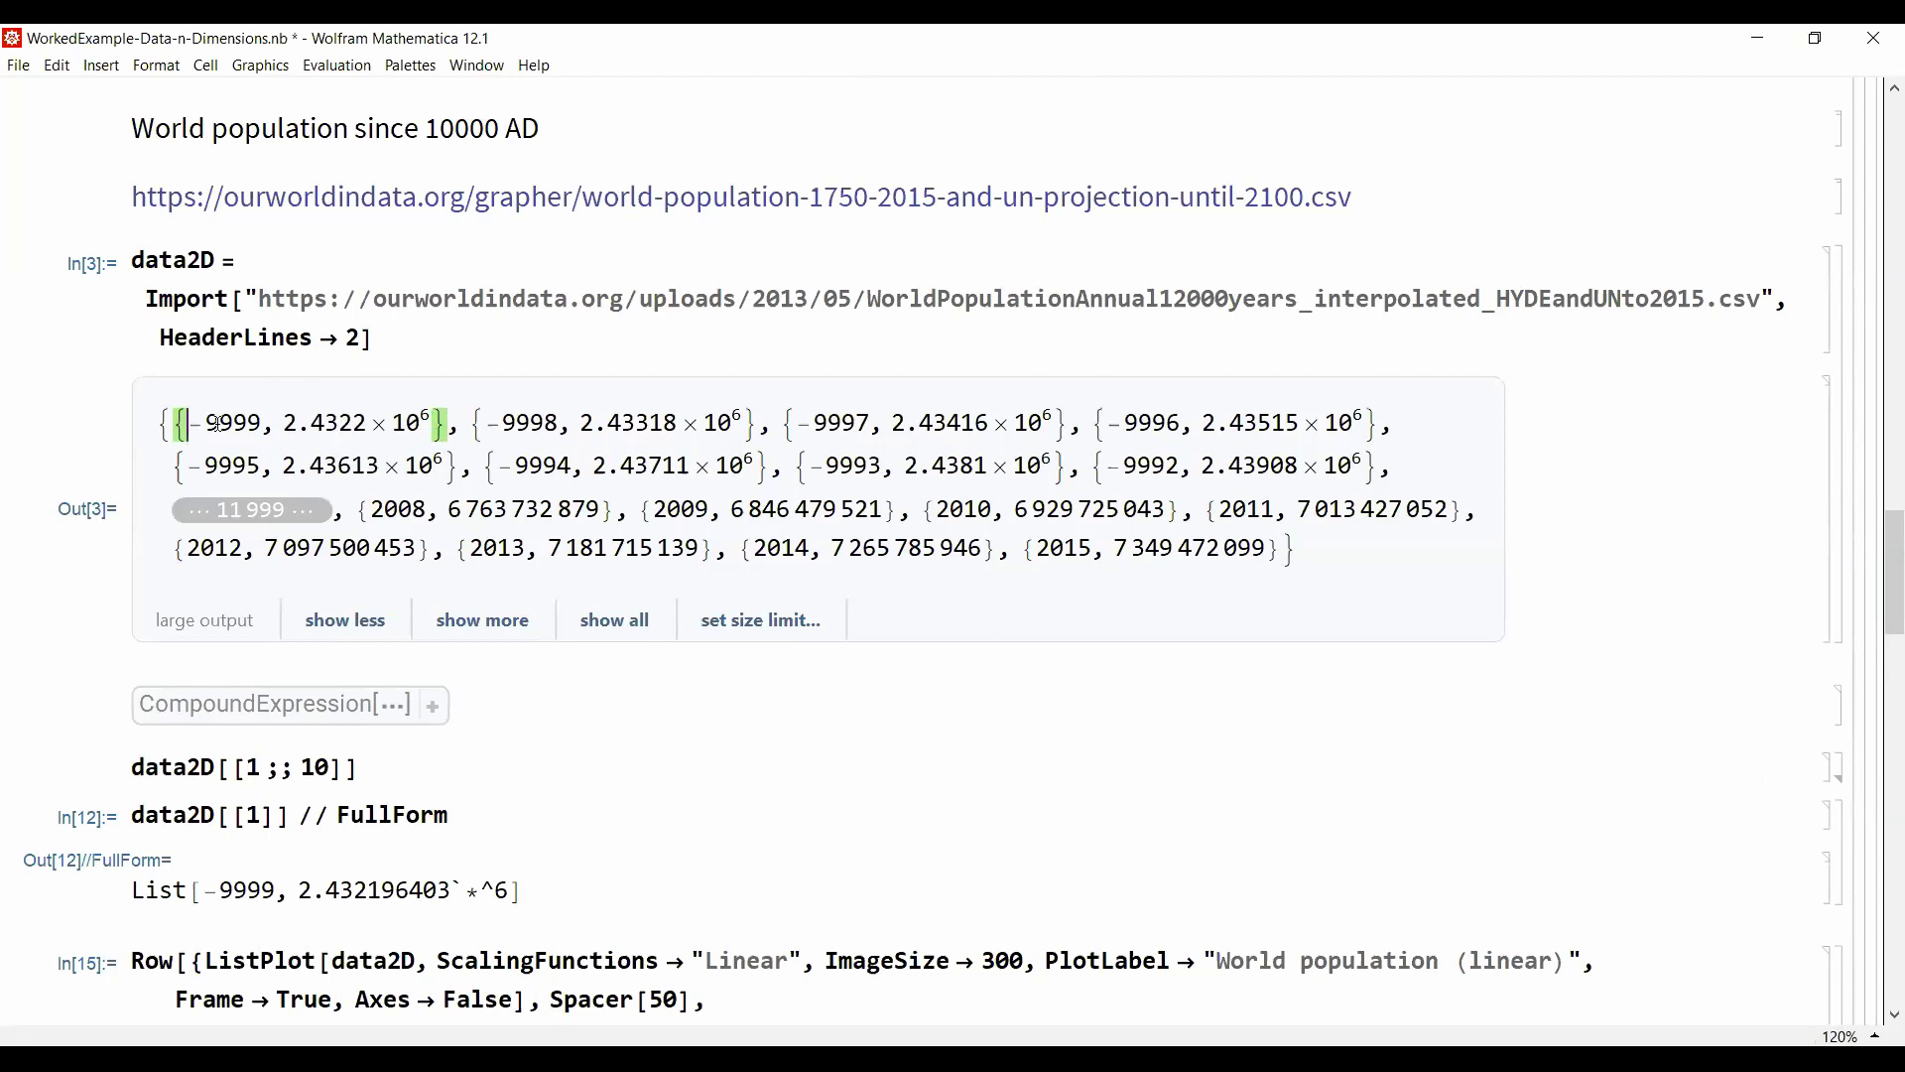
double_click(239, 423)
drag(1040, 548, 1159, 548)
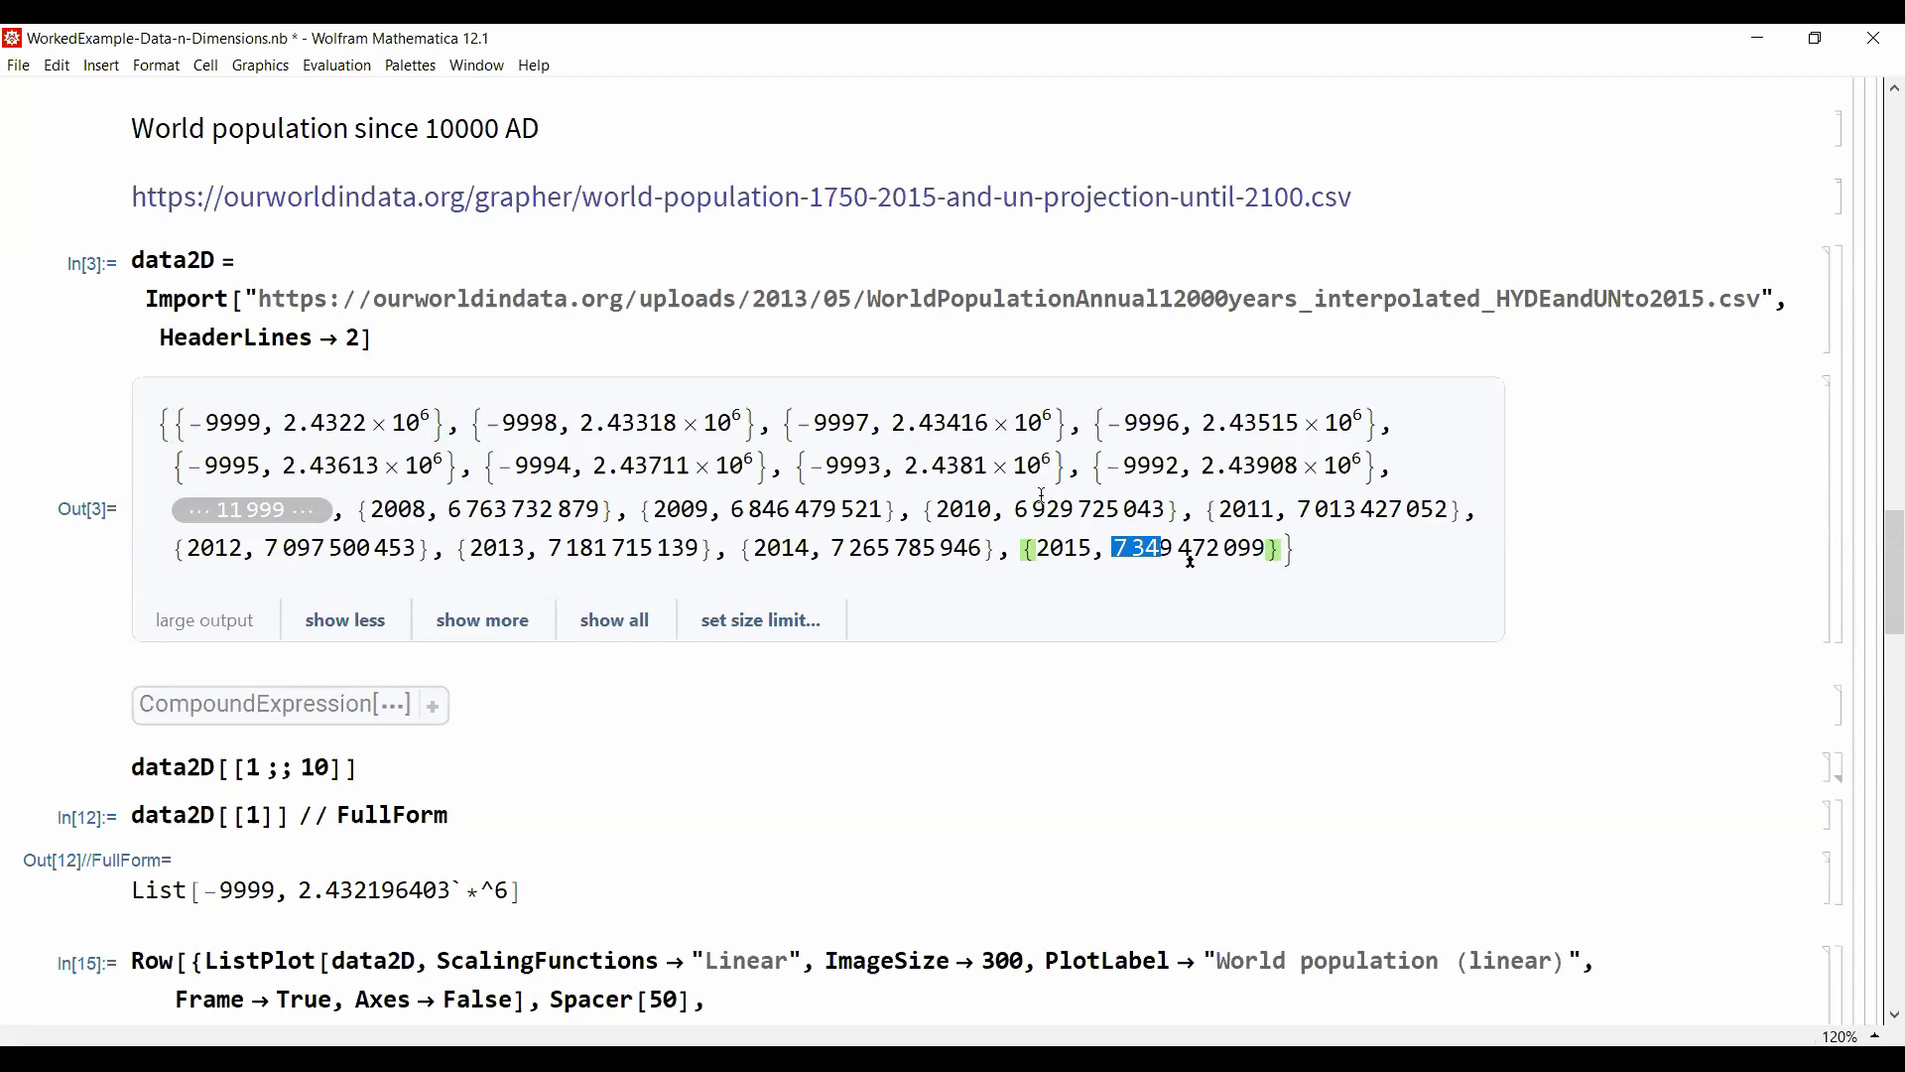
Step: Evaluate data2D[[1;;10]] to list the pairs for years -9999 through -9990
scroll(1042, 496, down, 3)
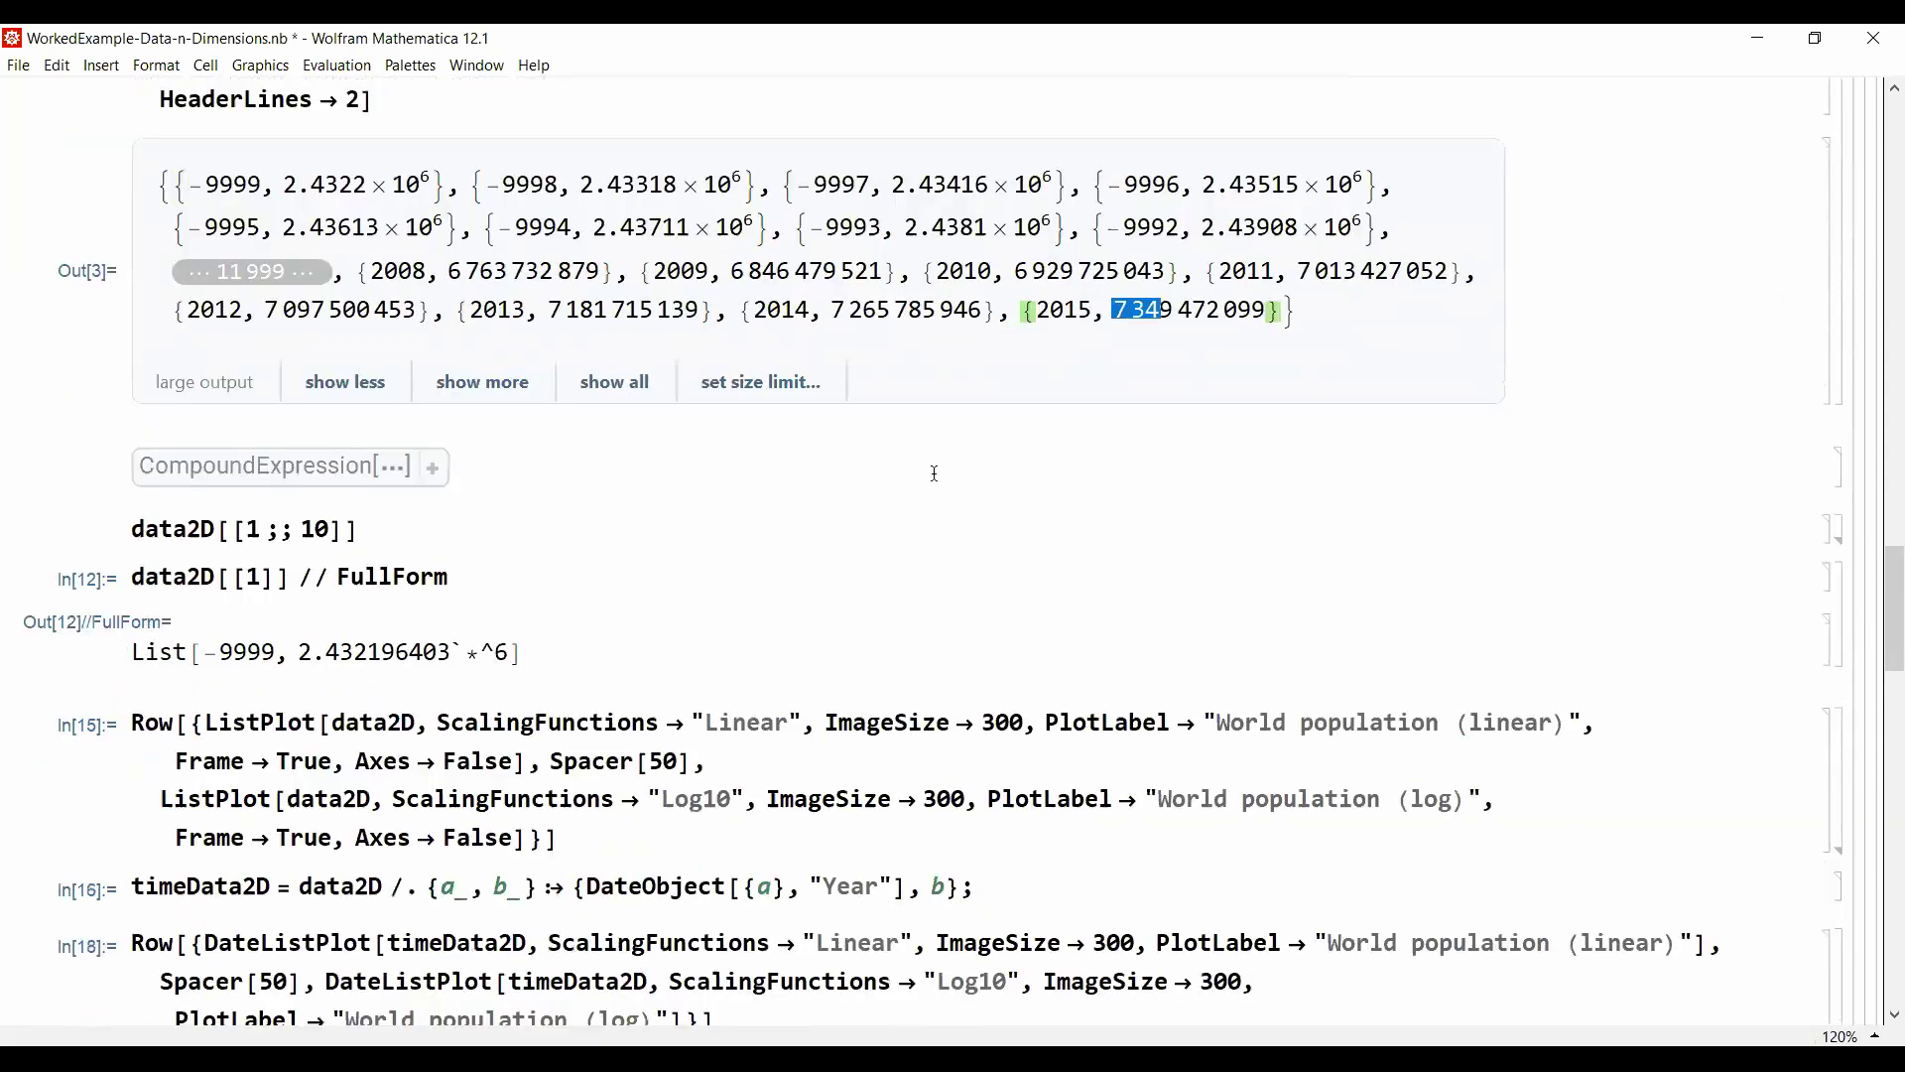
click(393, 527)
key(shift+Return)
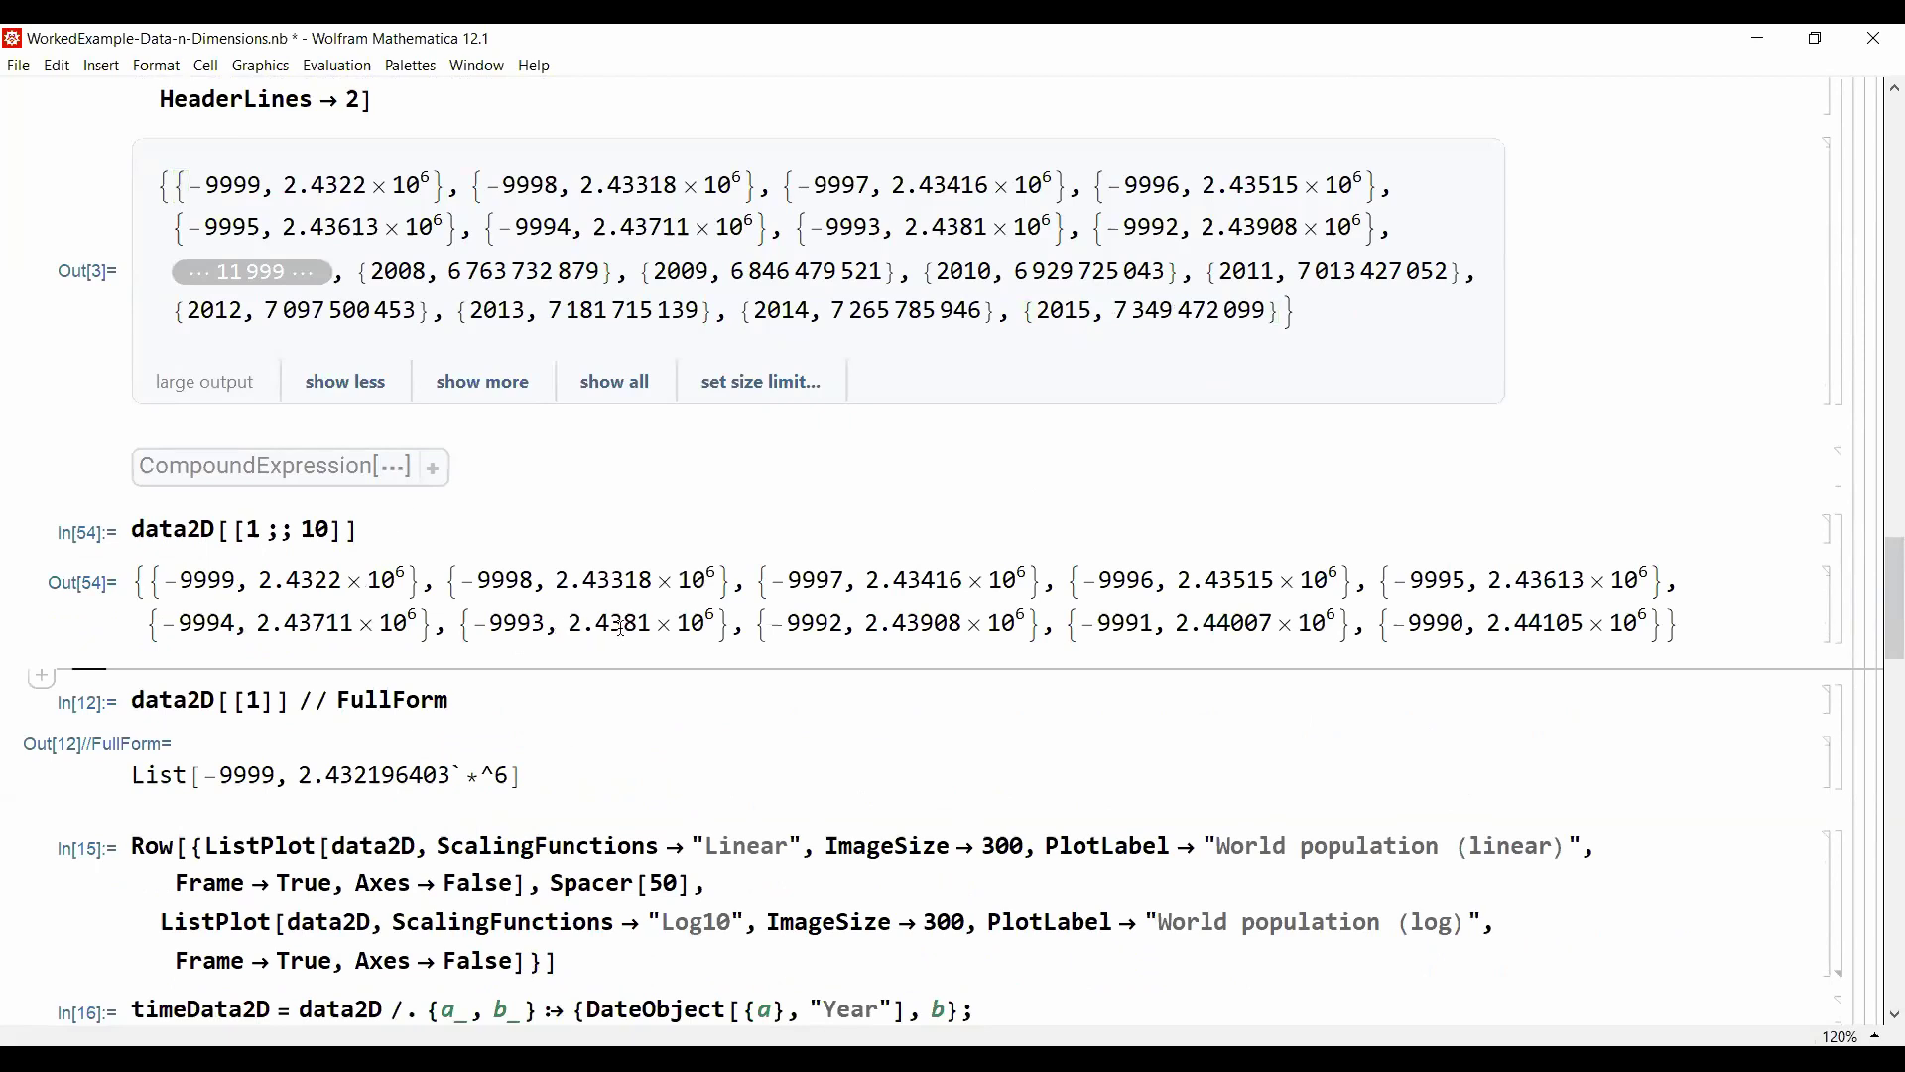
scroll(621, 628, down, 3)
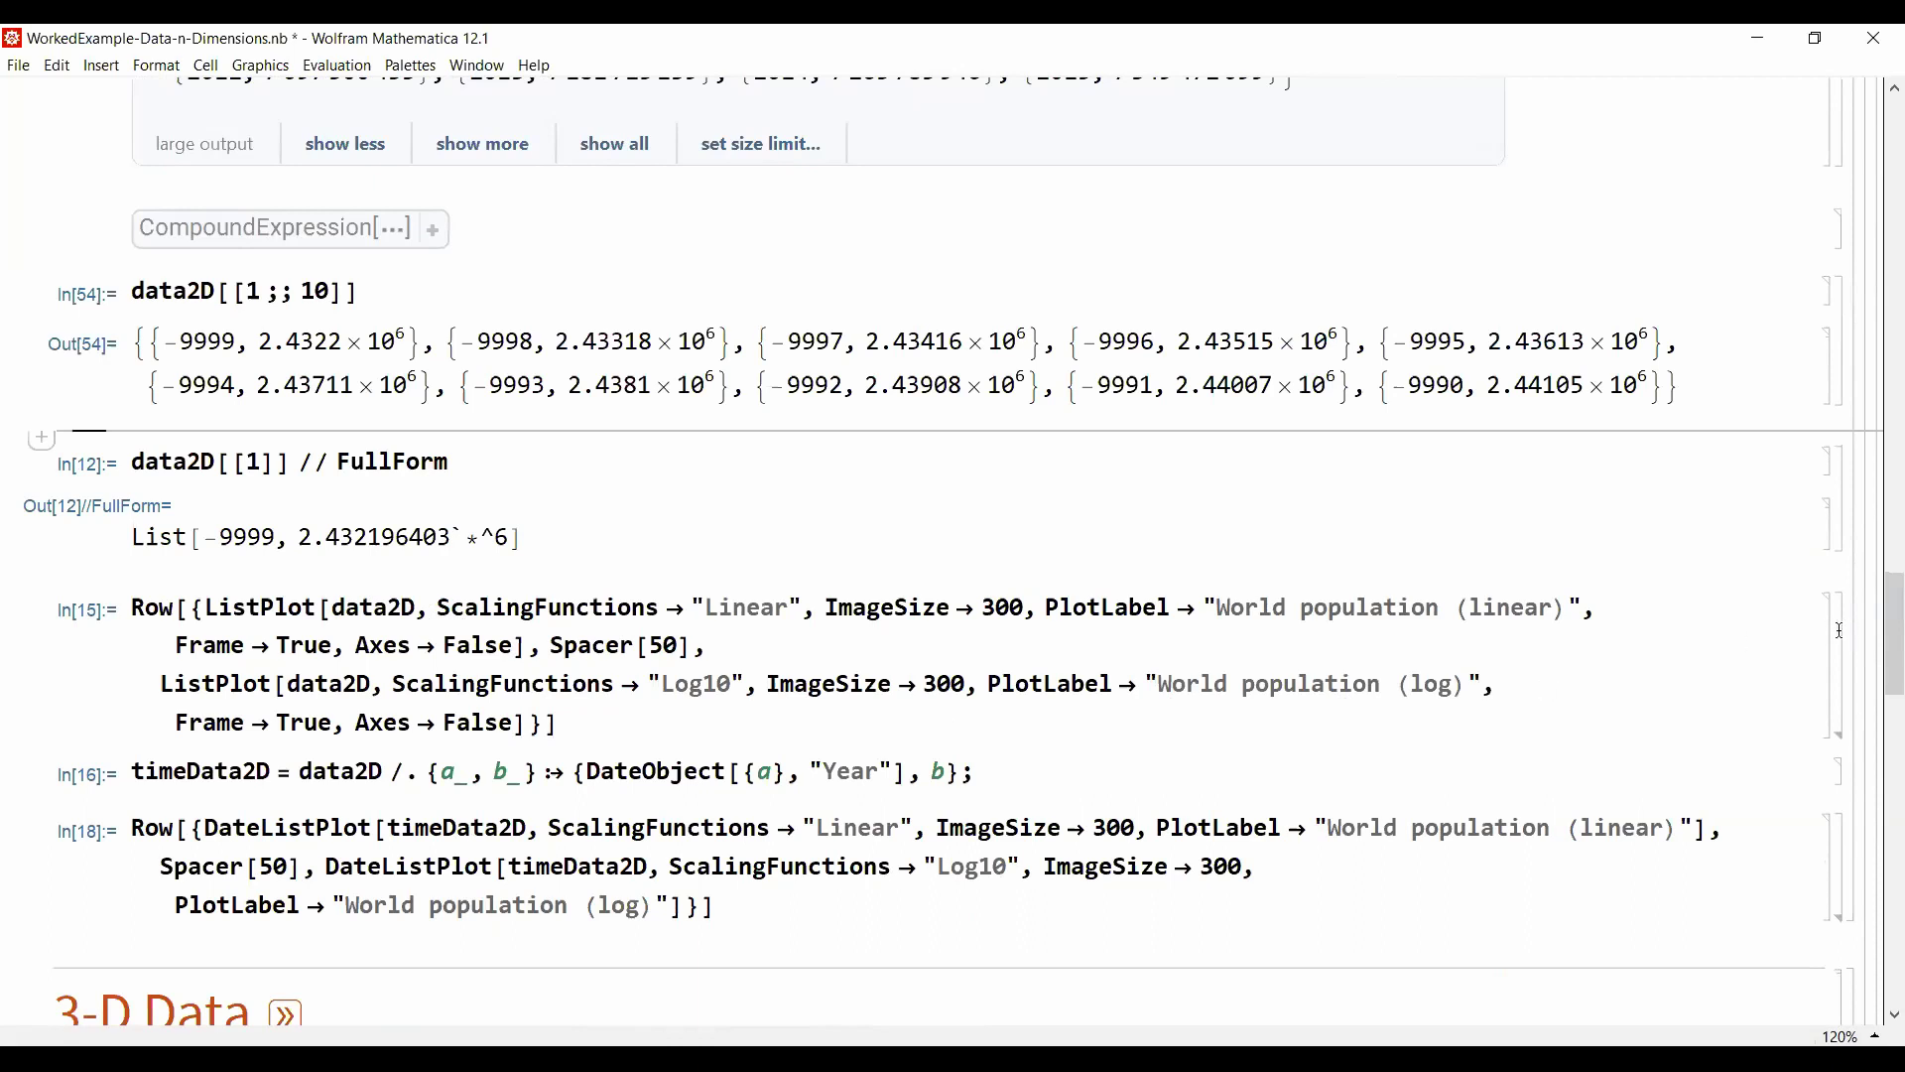
key(alt+Tab)
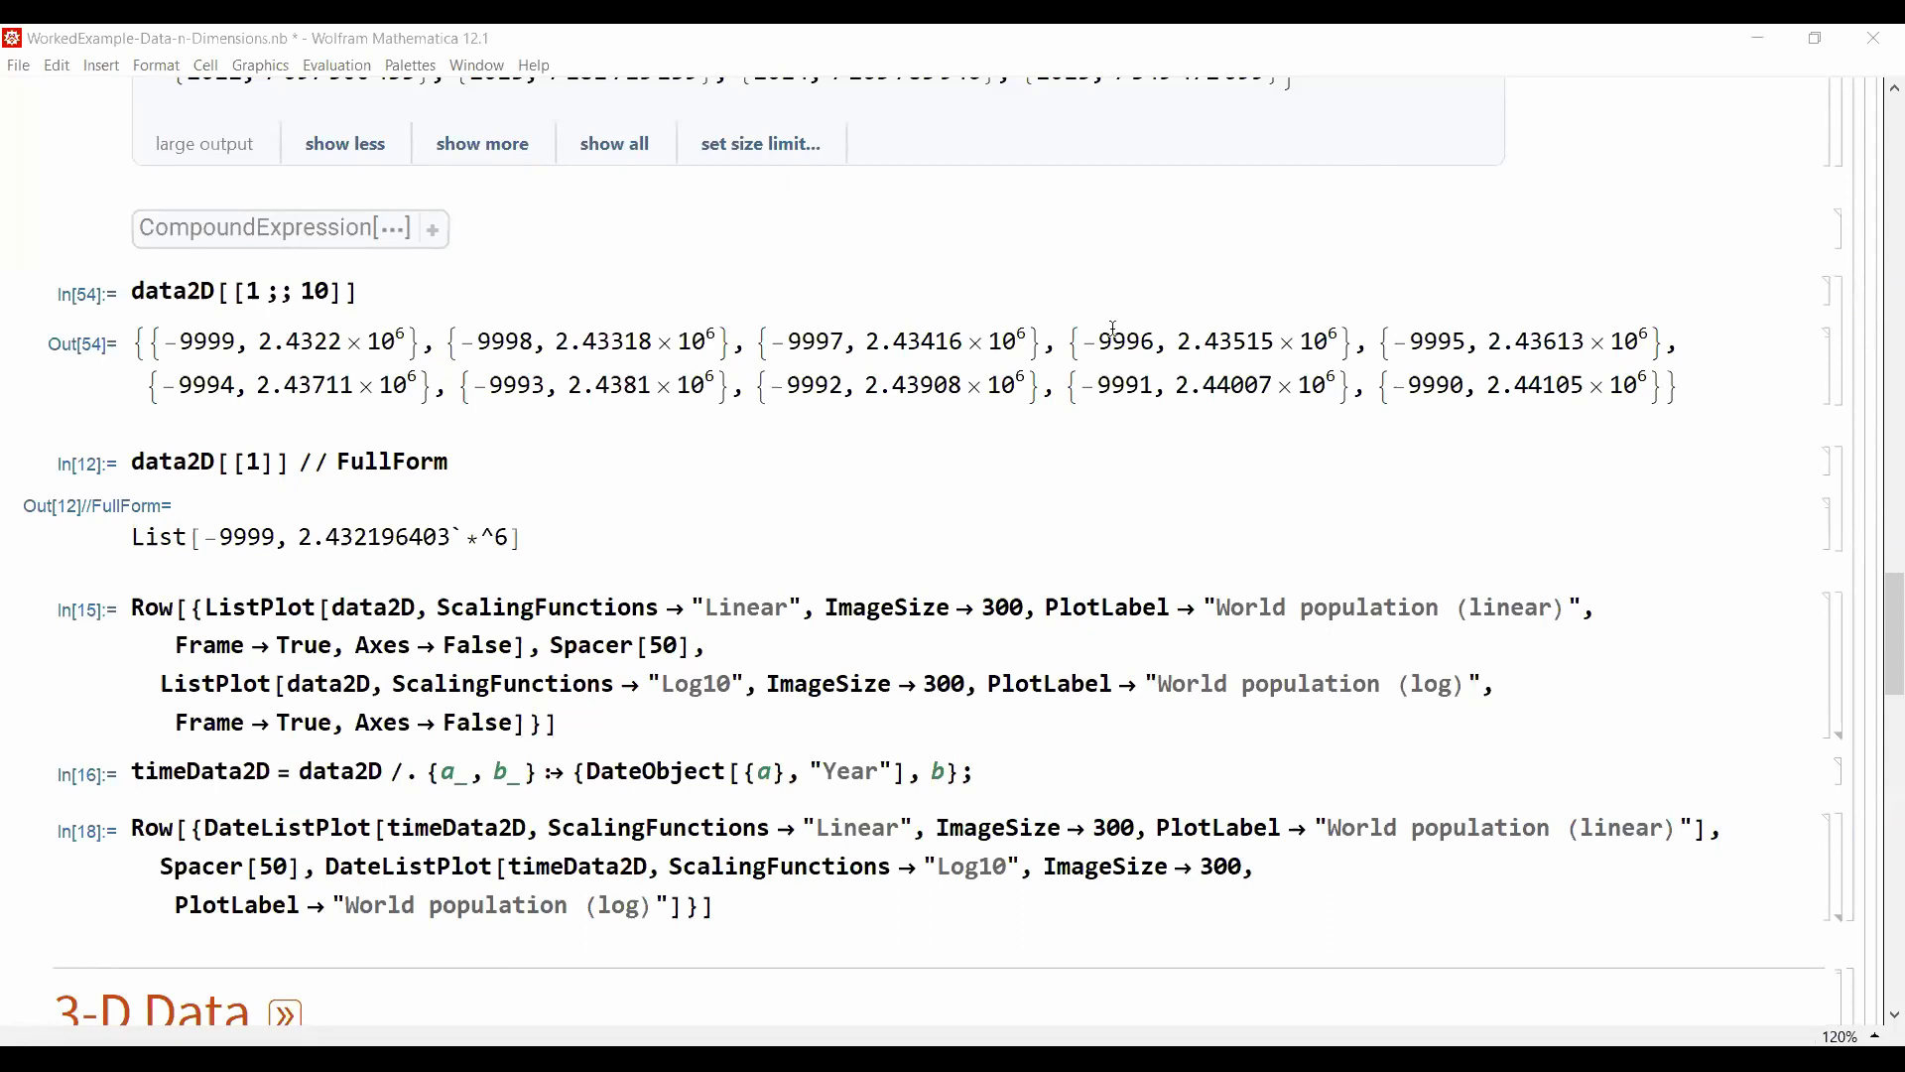
Step: Expand the plotting cell to show the linear and log World population ListPlots
click(850, 607)
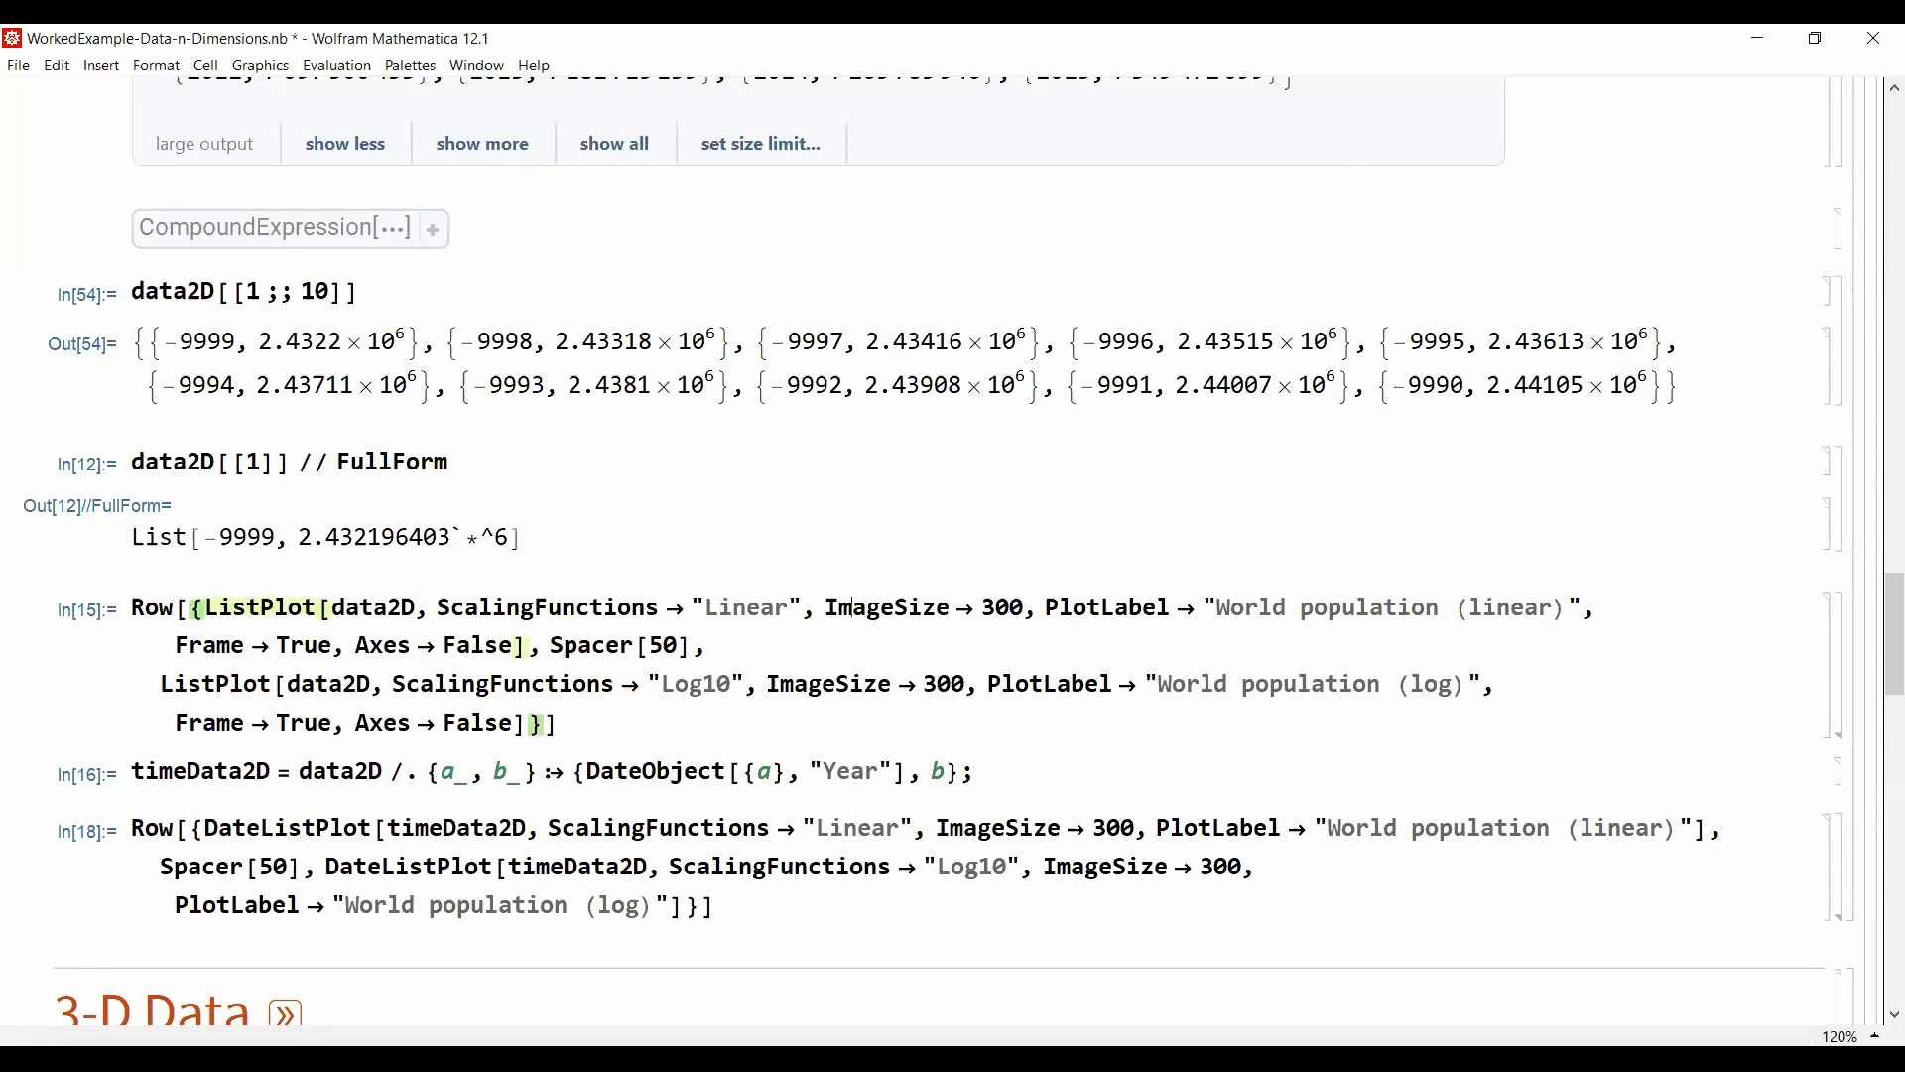
double_click(1841, 638)
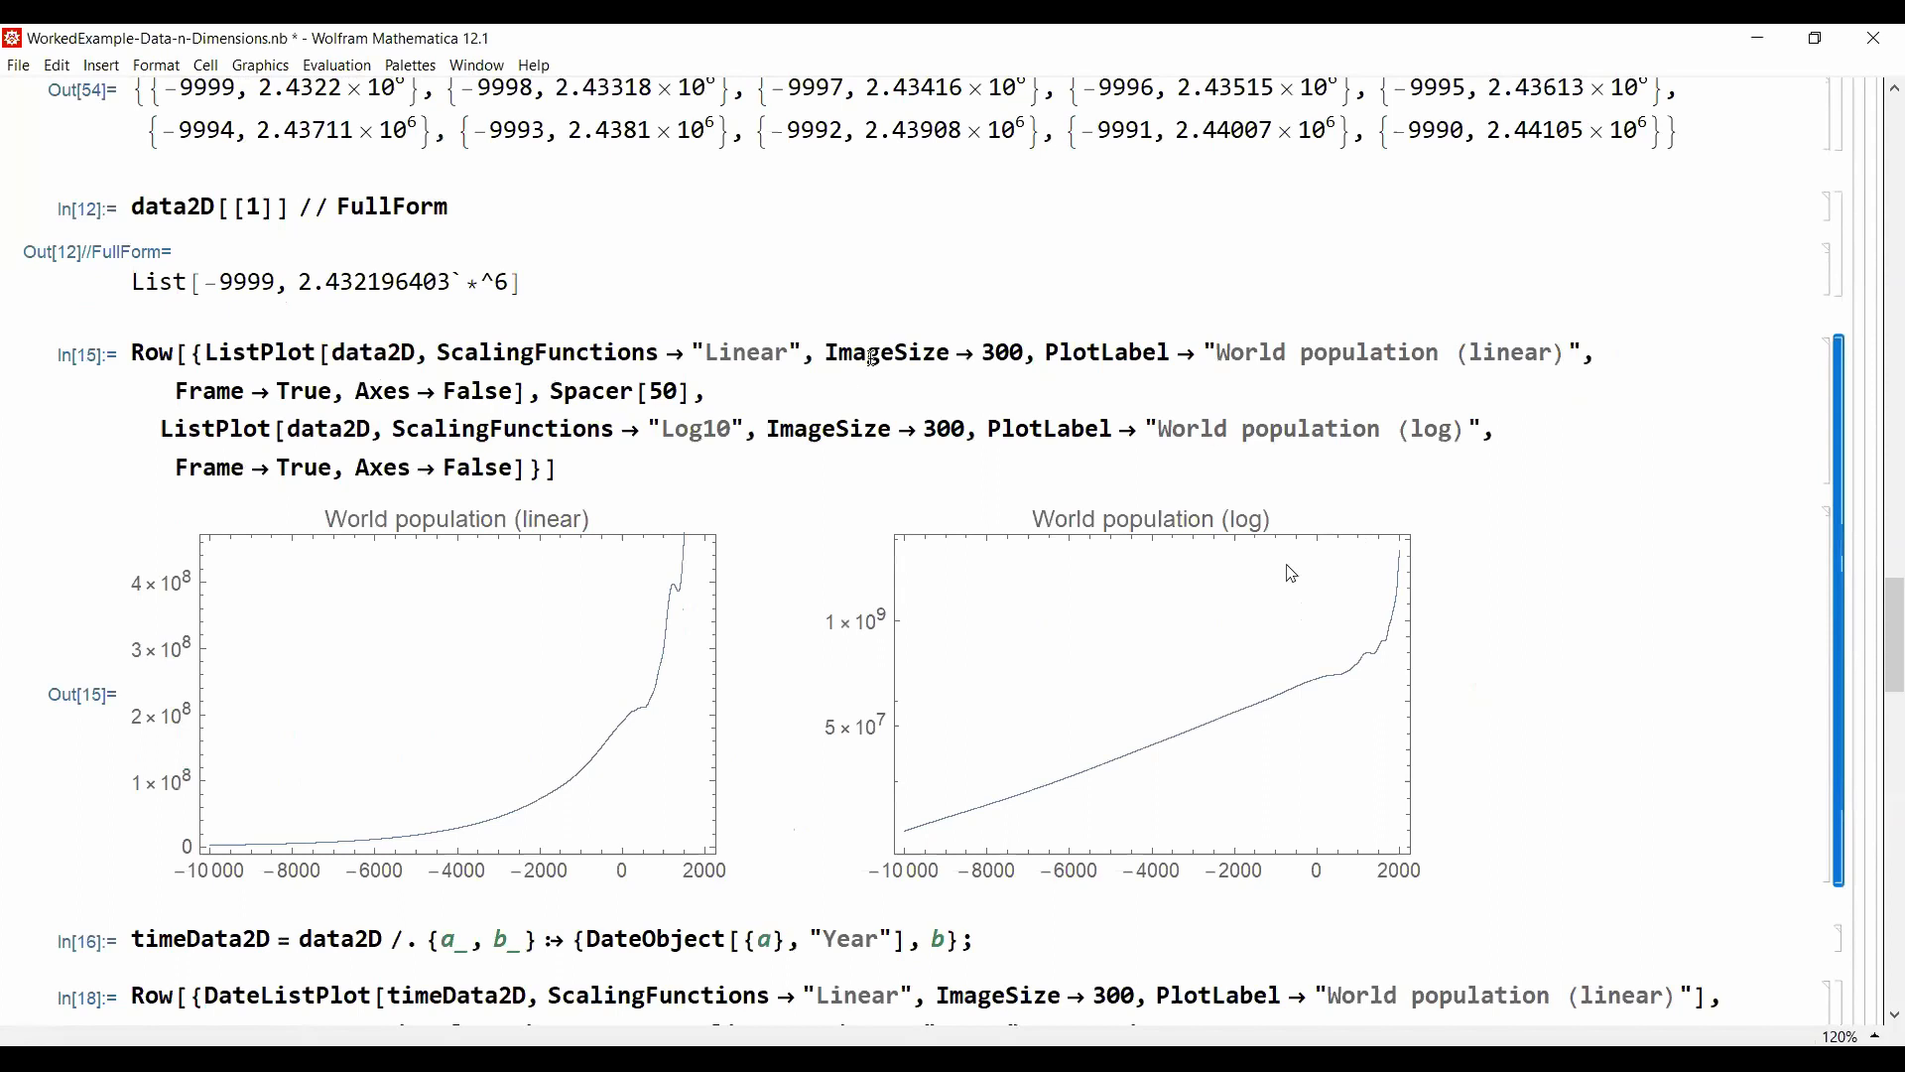
scroll(1292, 574, up, 3)
scroll(1292, 573, up, 6)
drag(285, 404, 426, 402)
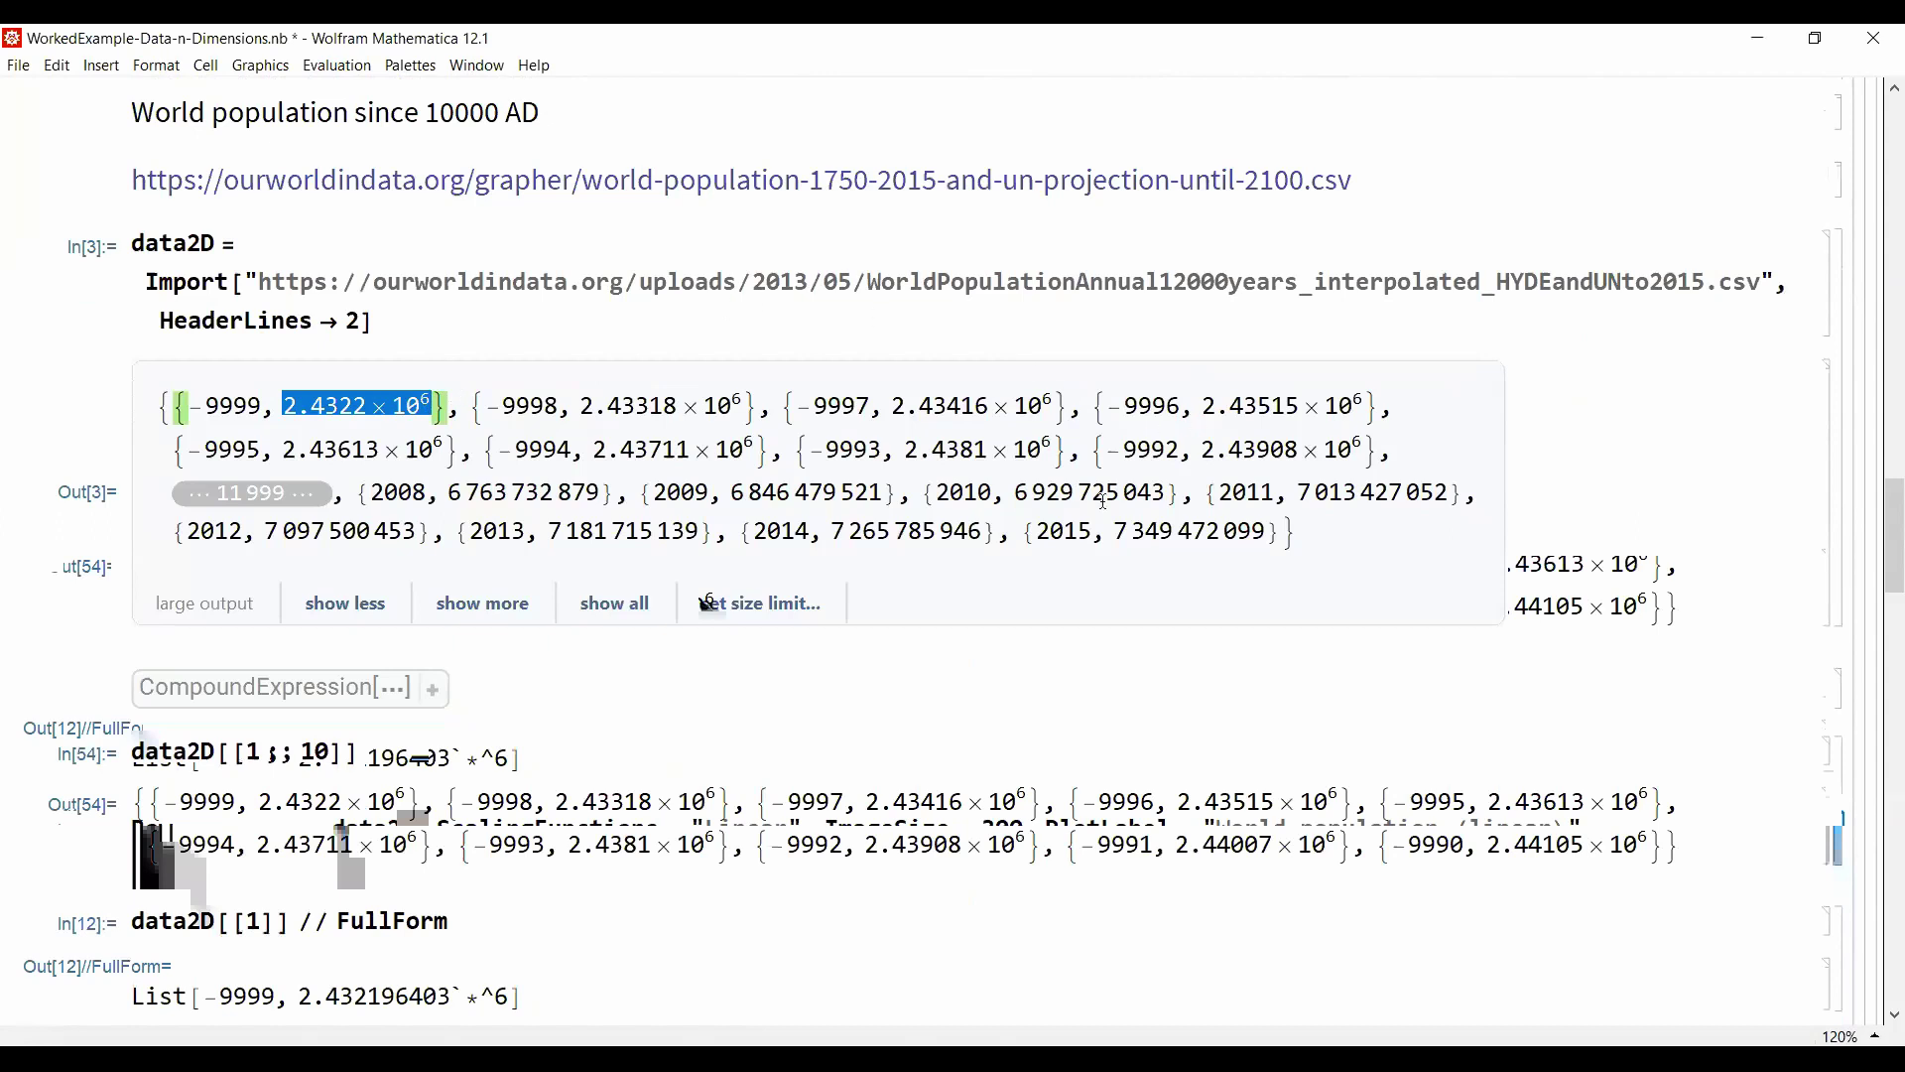
drag(1115, 531, 1267, 530)
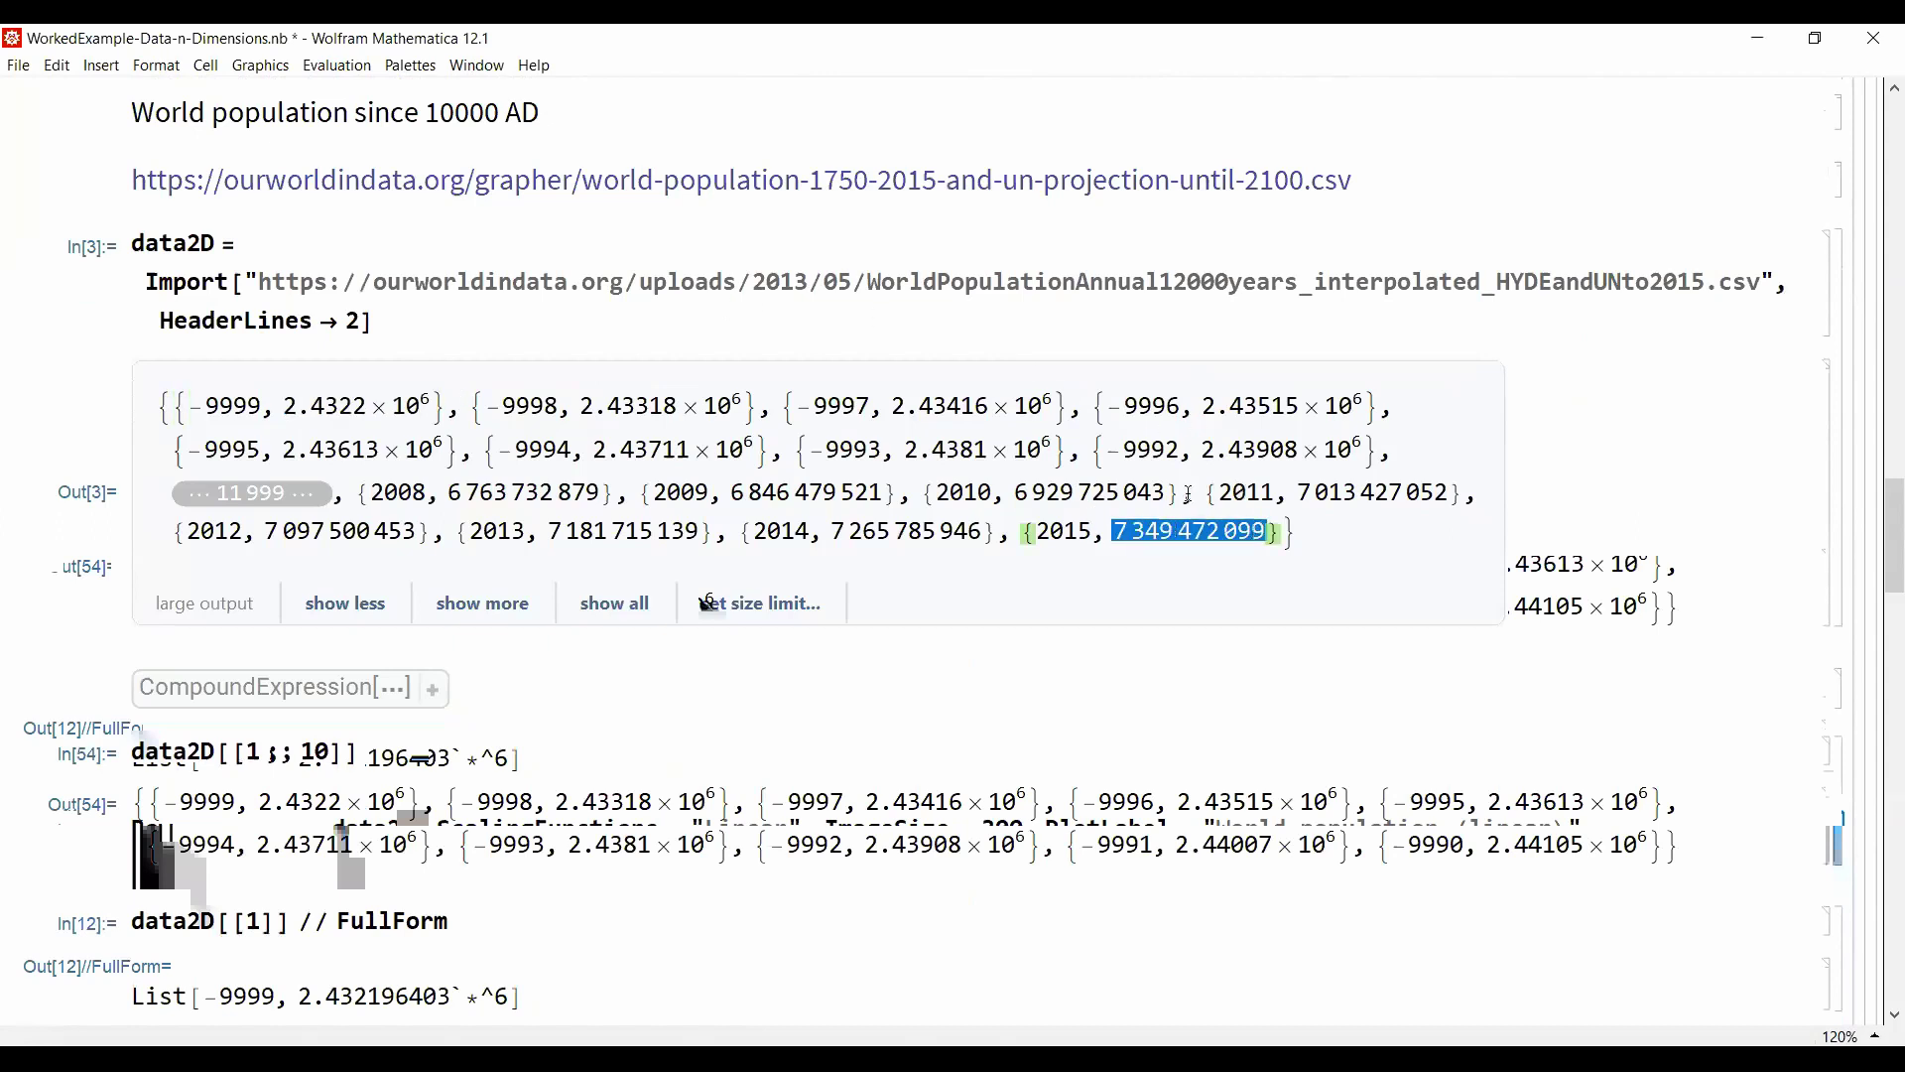
scroll(1707, 523, down, 7)
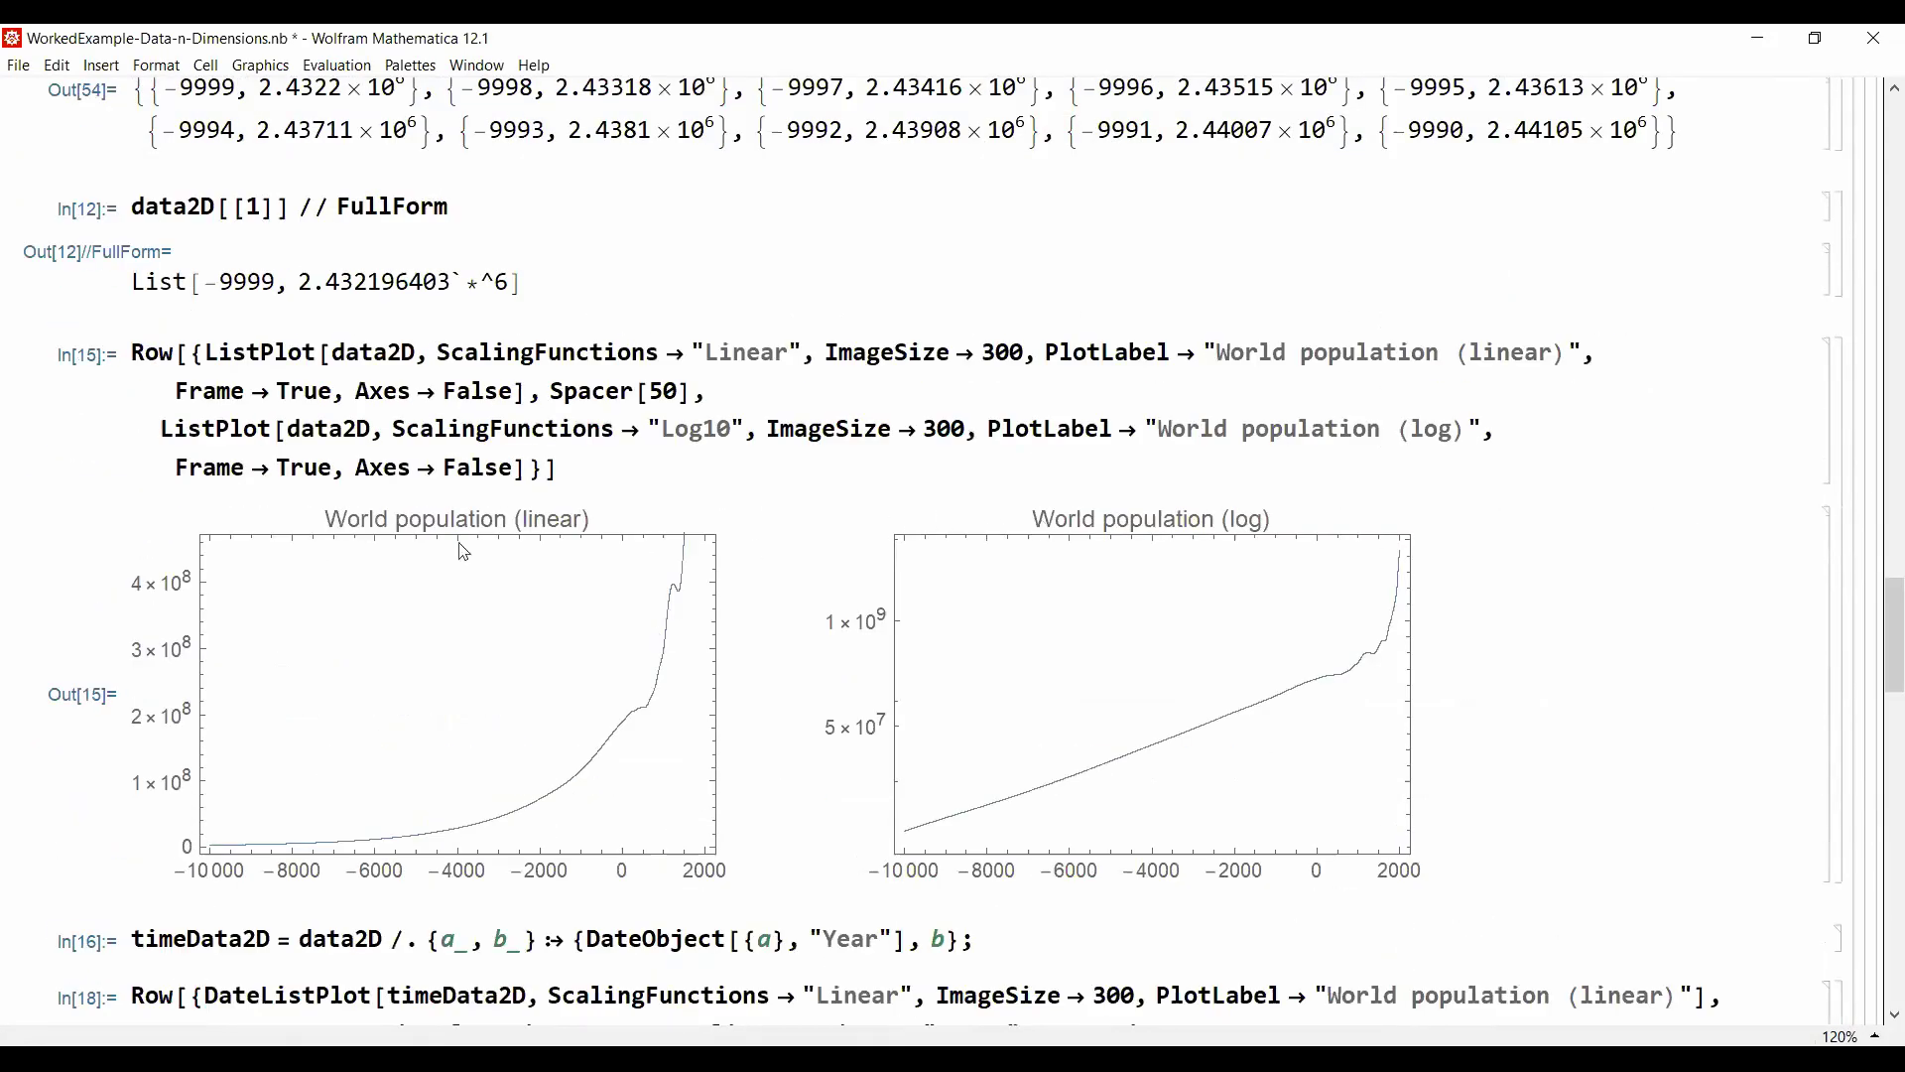
click(476, 655)
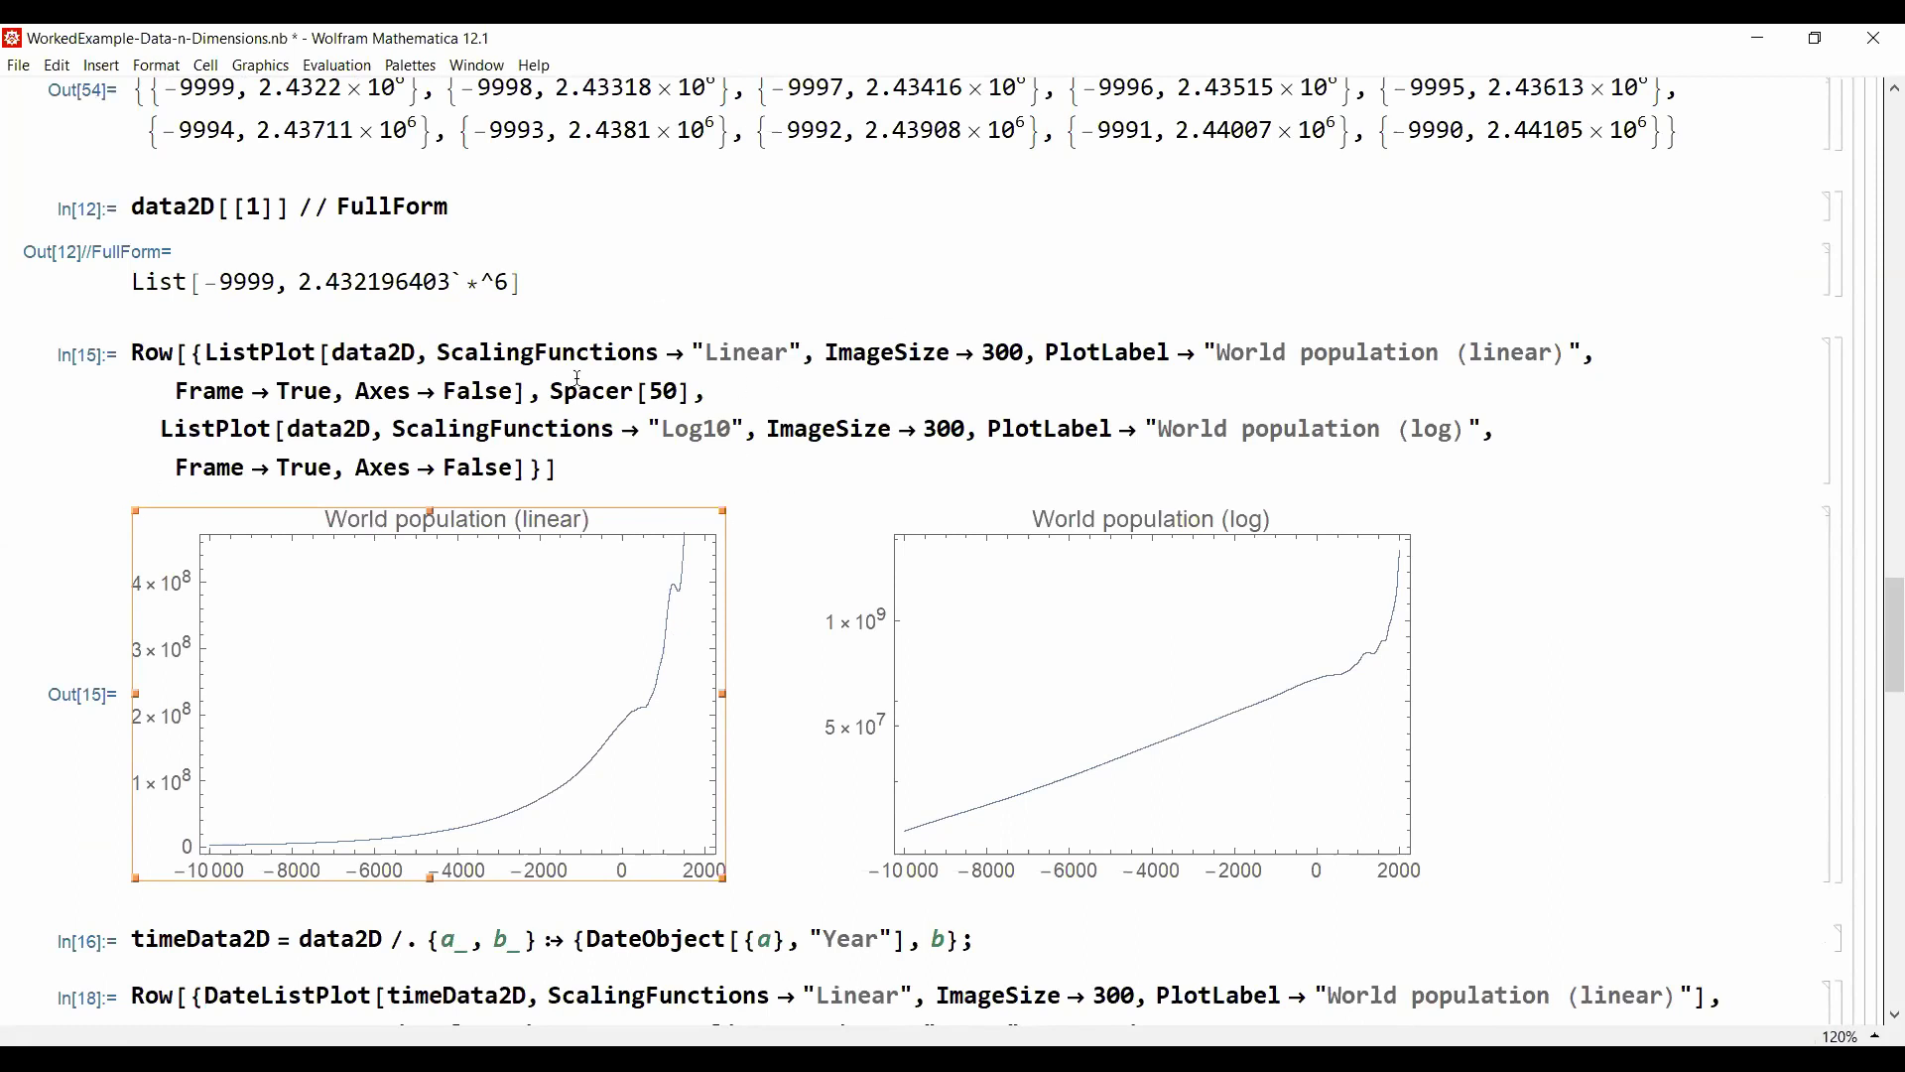
Step: Add PlotRange -> All to the linear ListPlot to show the full range to 7×10^9
click(509, 389)
text(,)
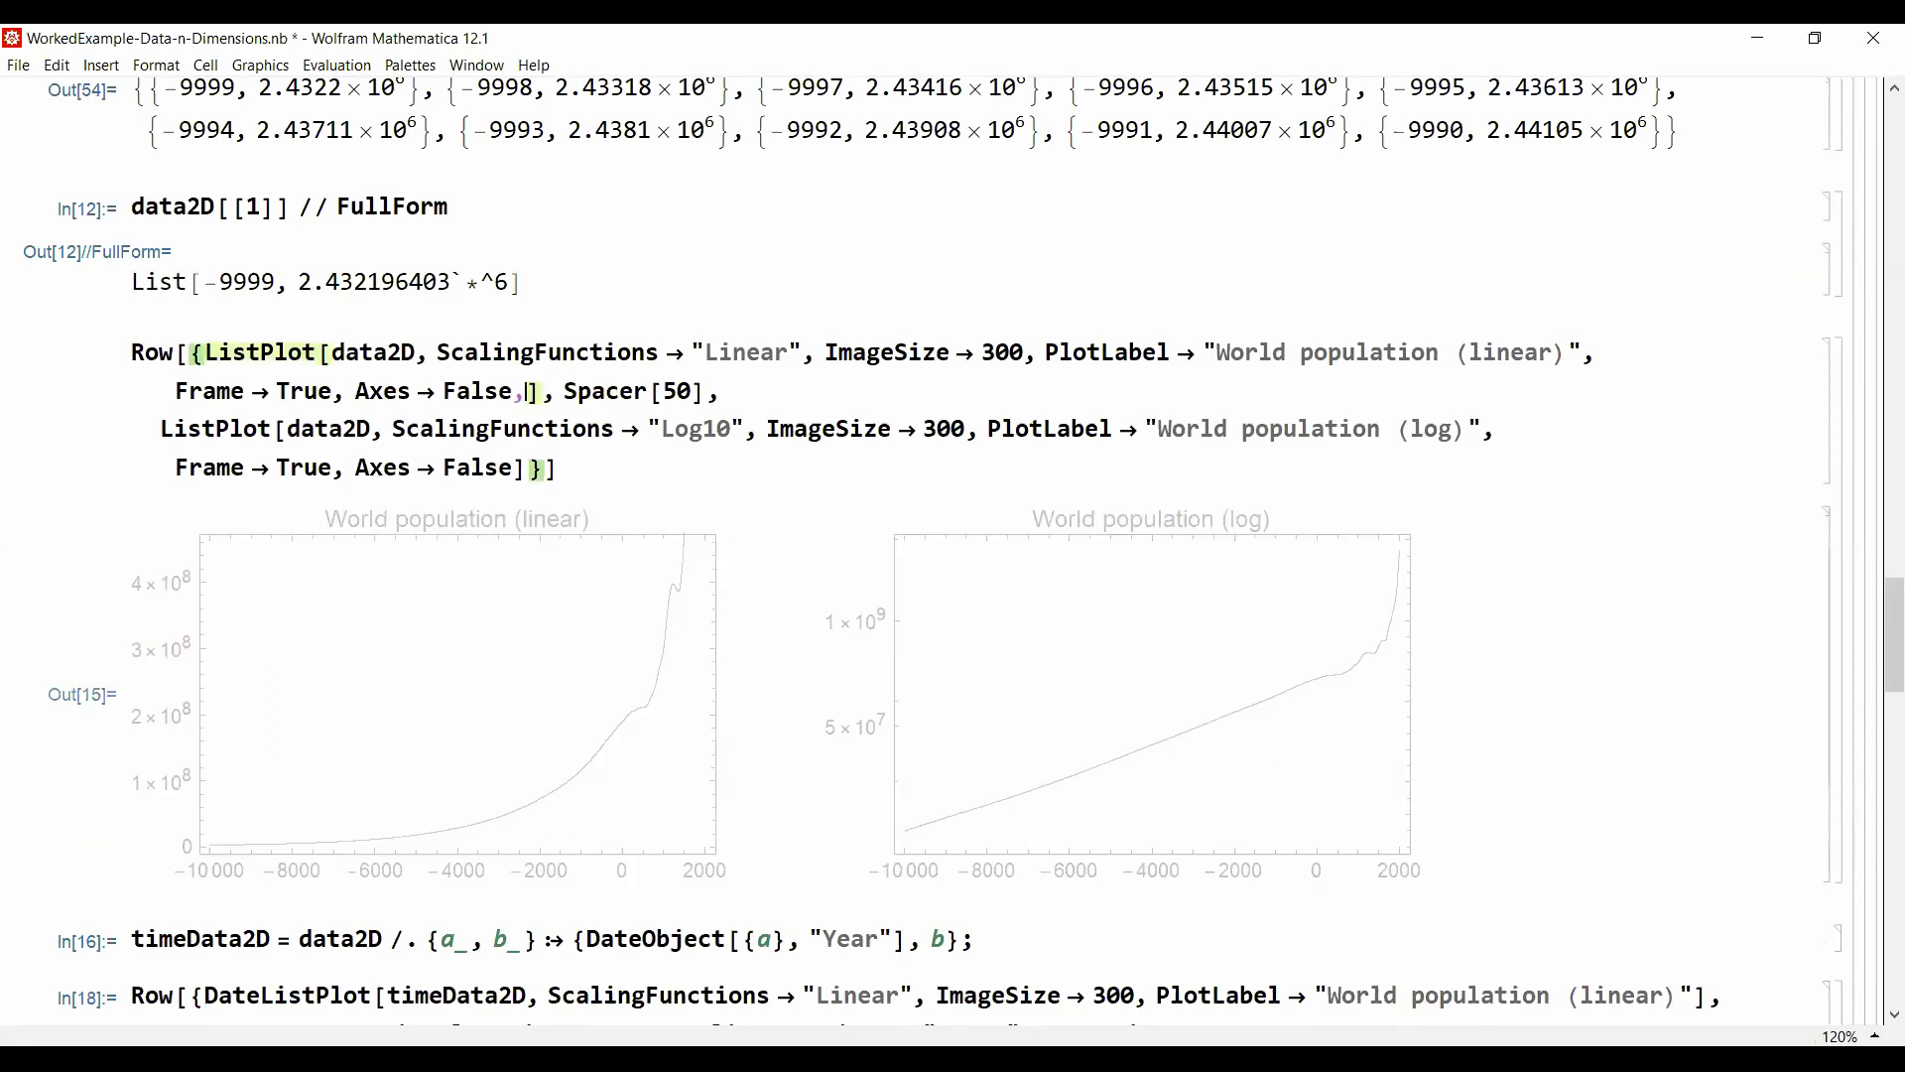
text( PlotRan)
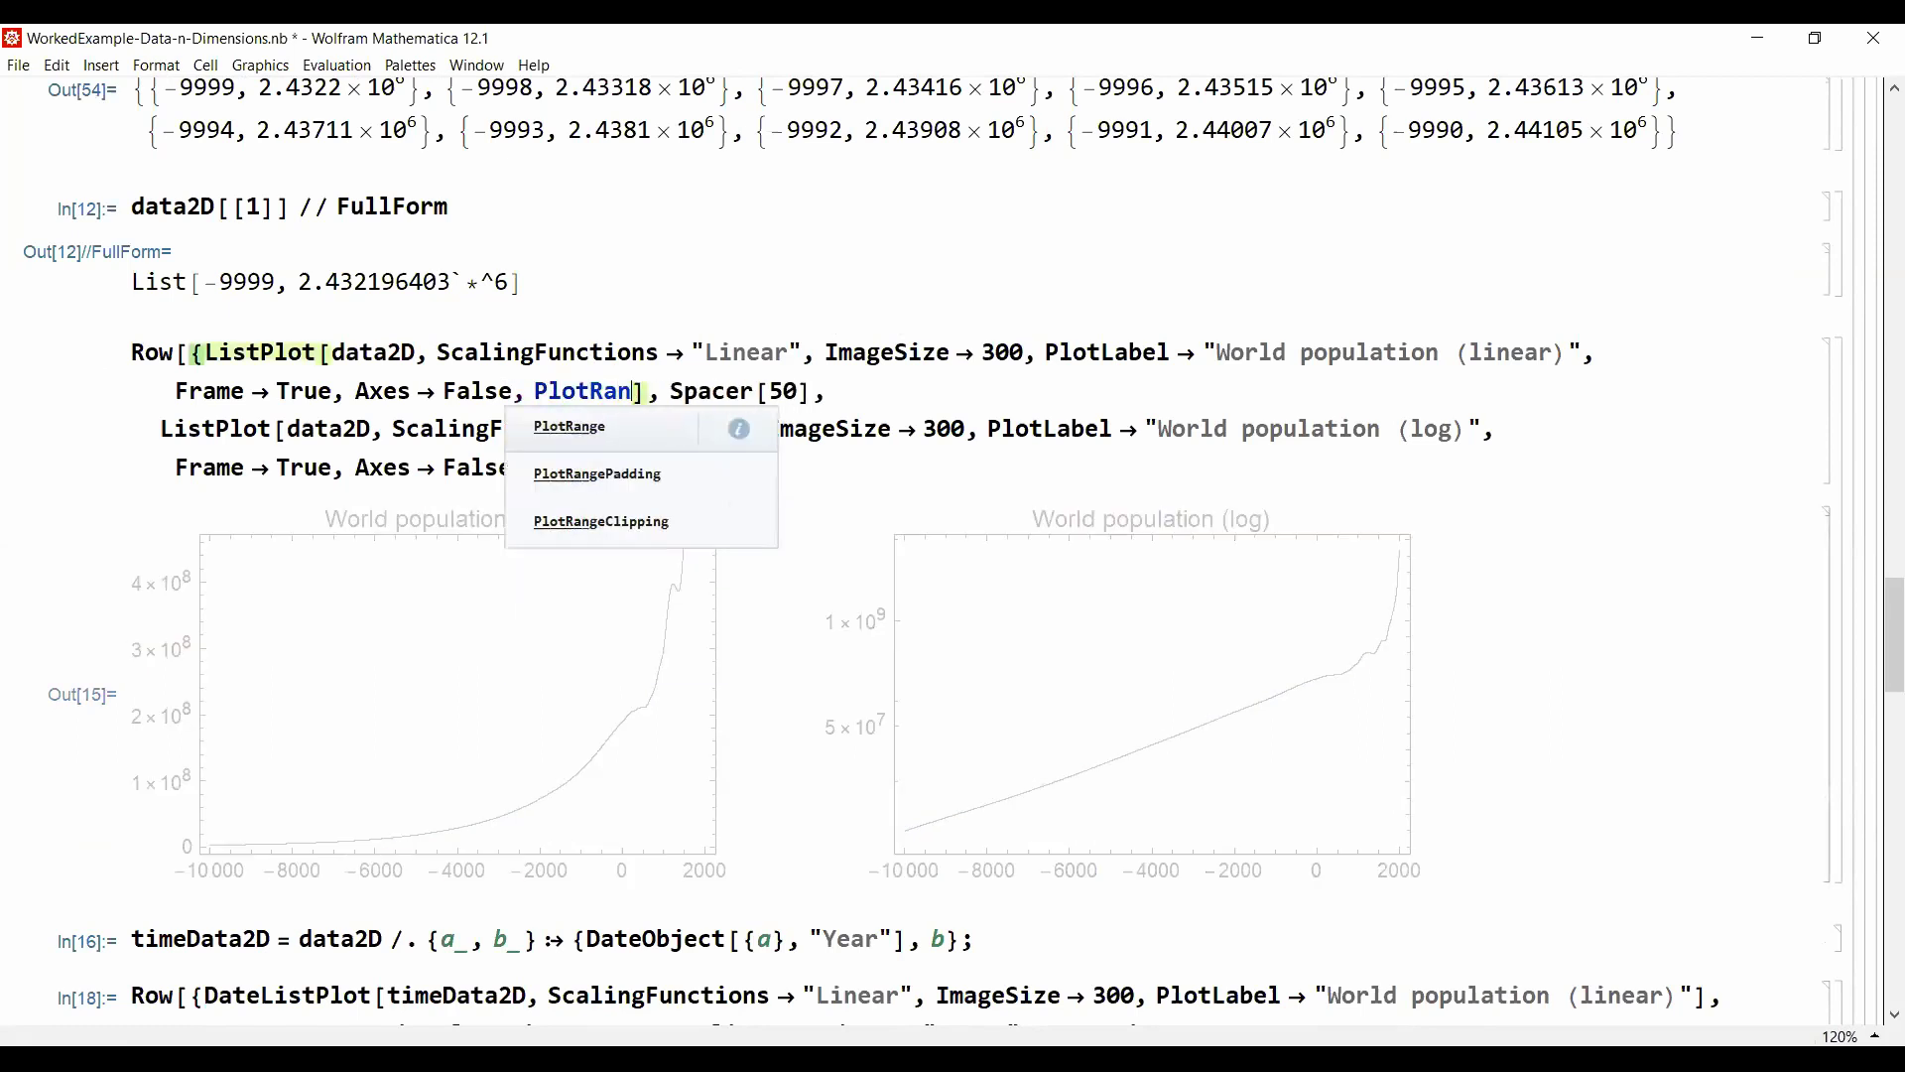
key(Return)
key(Return)
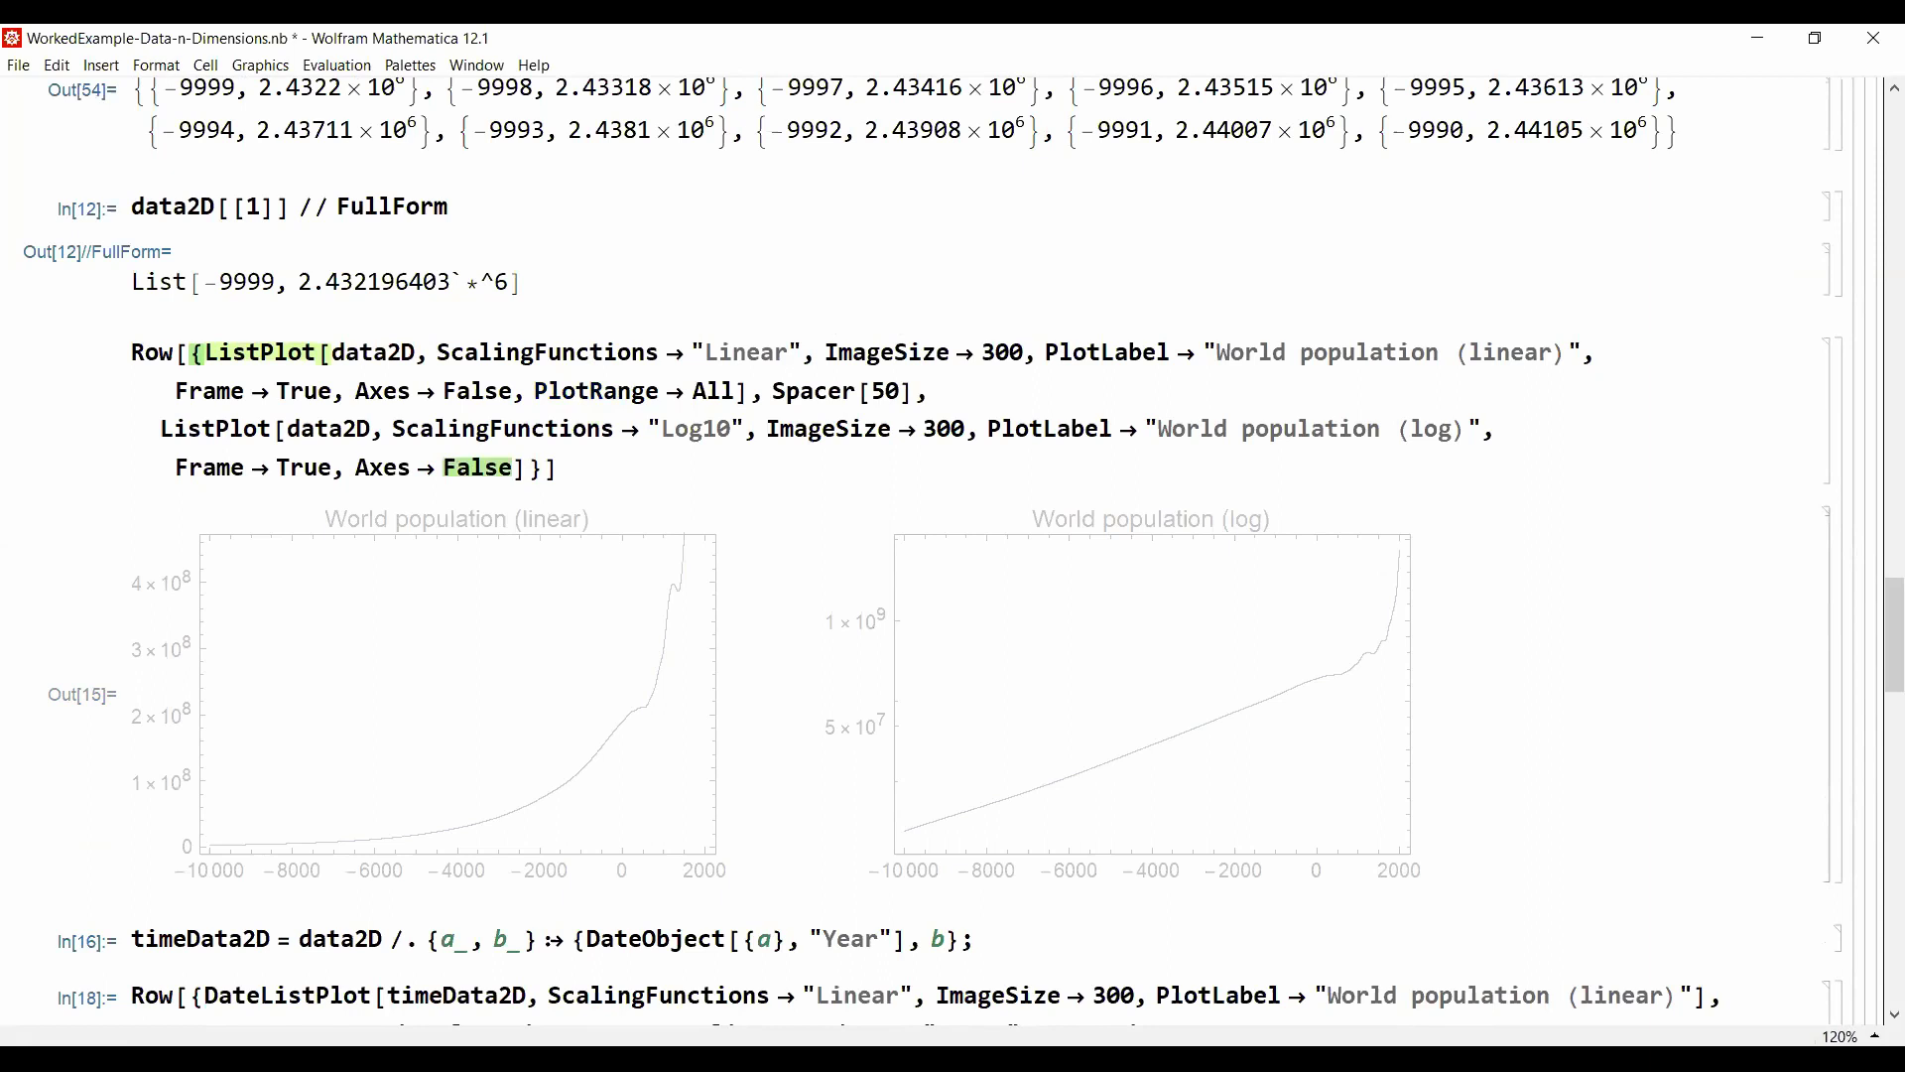
key(shift+Return)
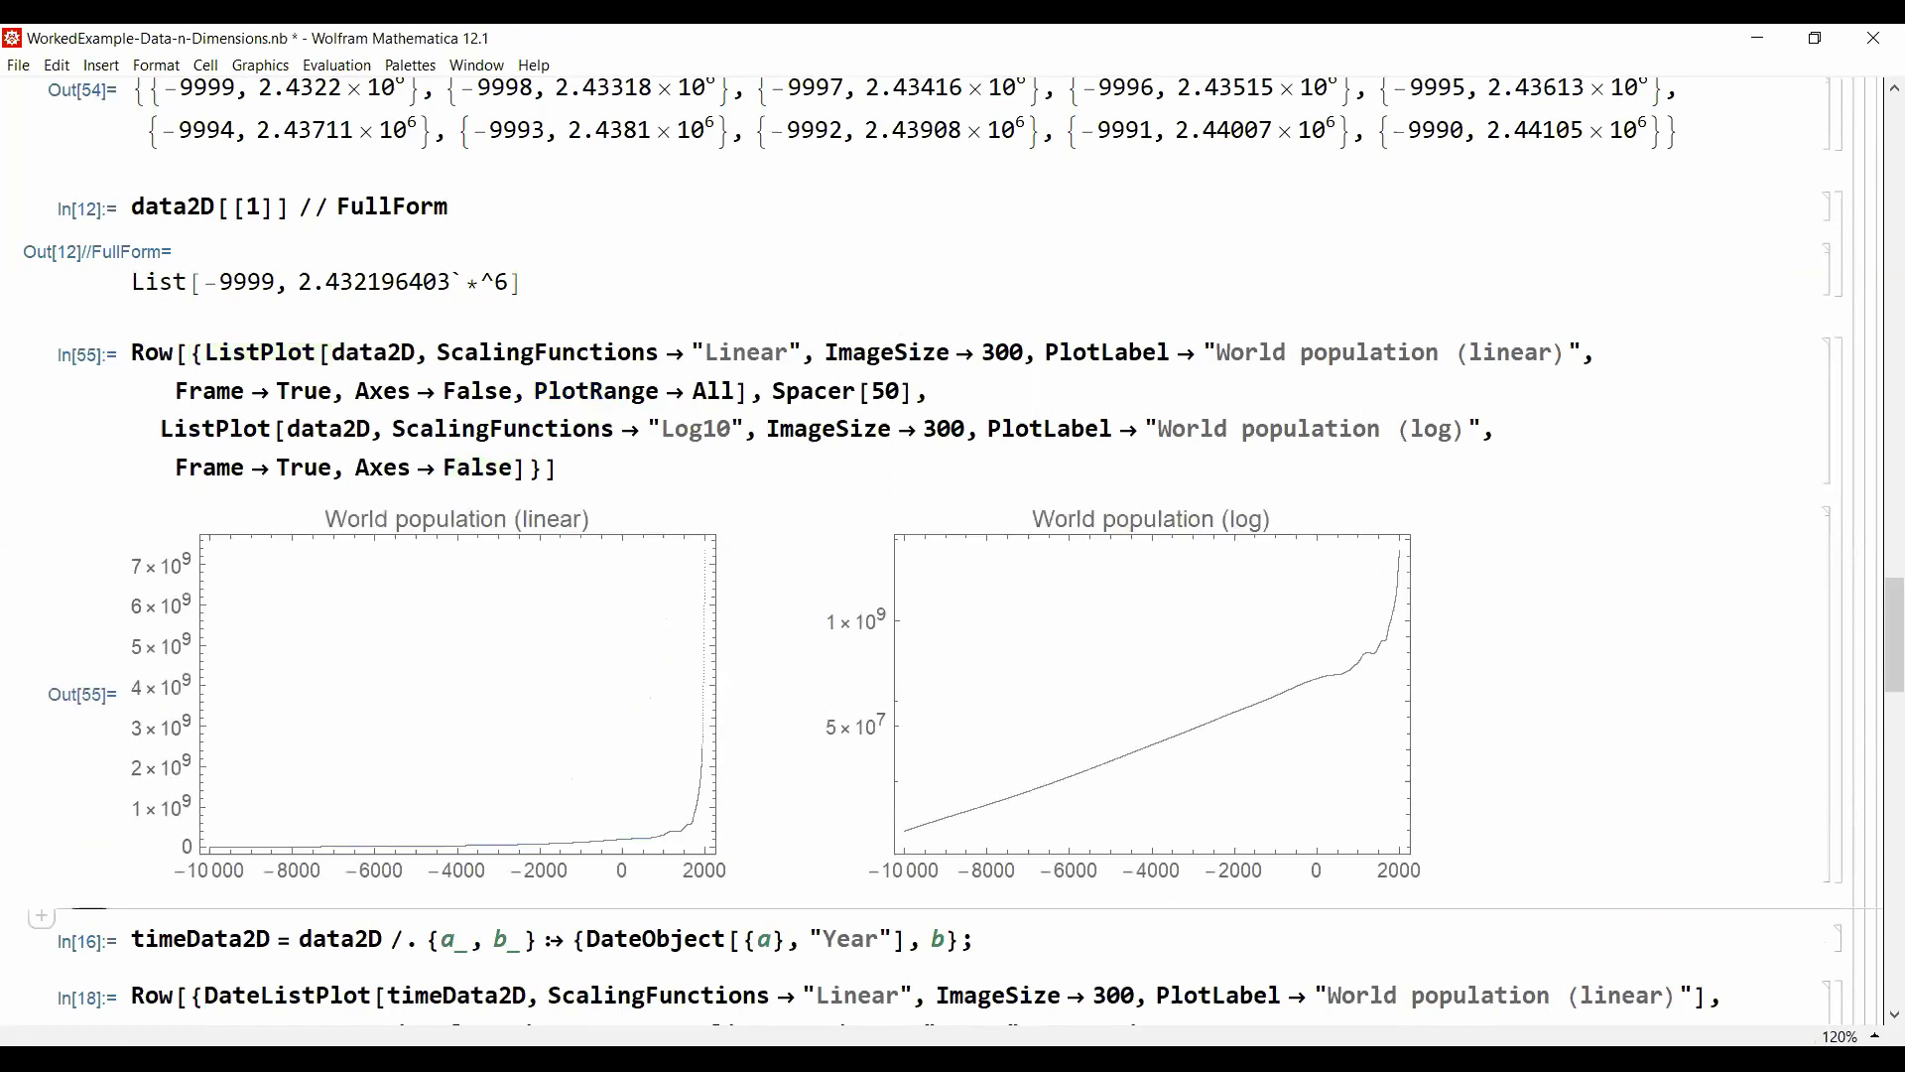
Step: Add Joined -> True so the linear population plot is drawn as a line
click(745, 392)
key(shift+Right)
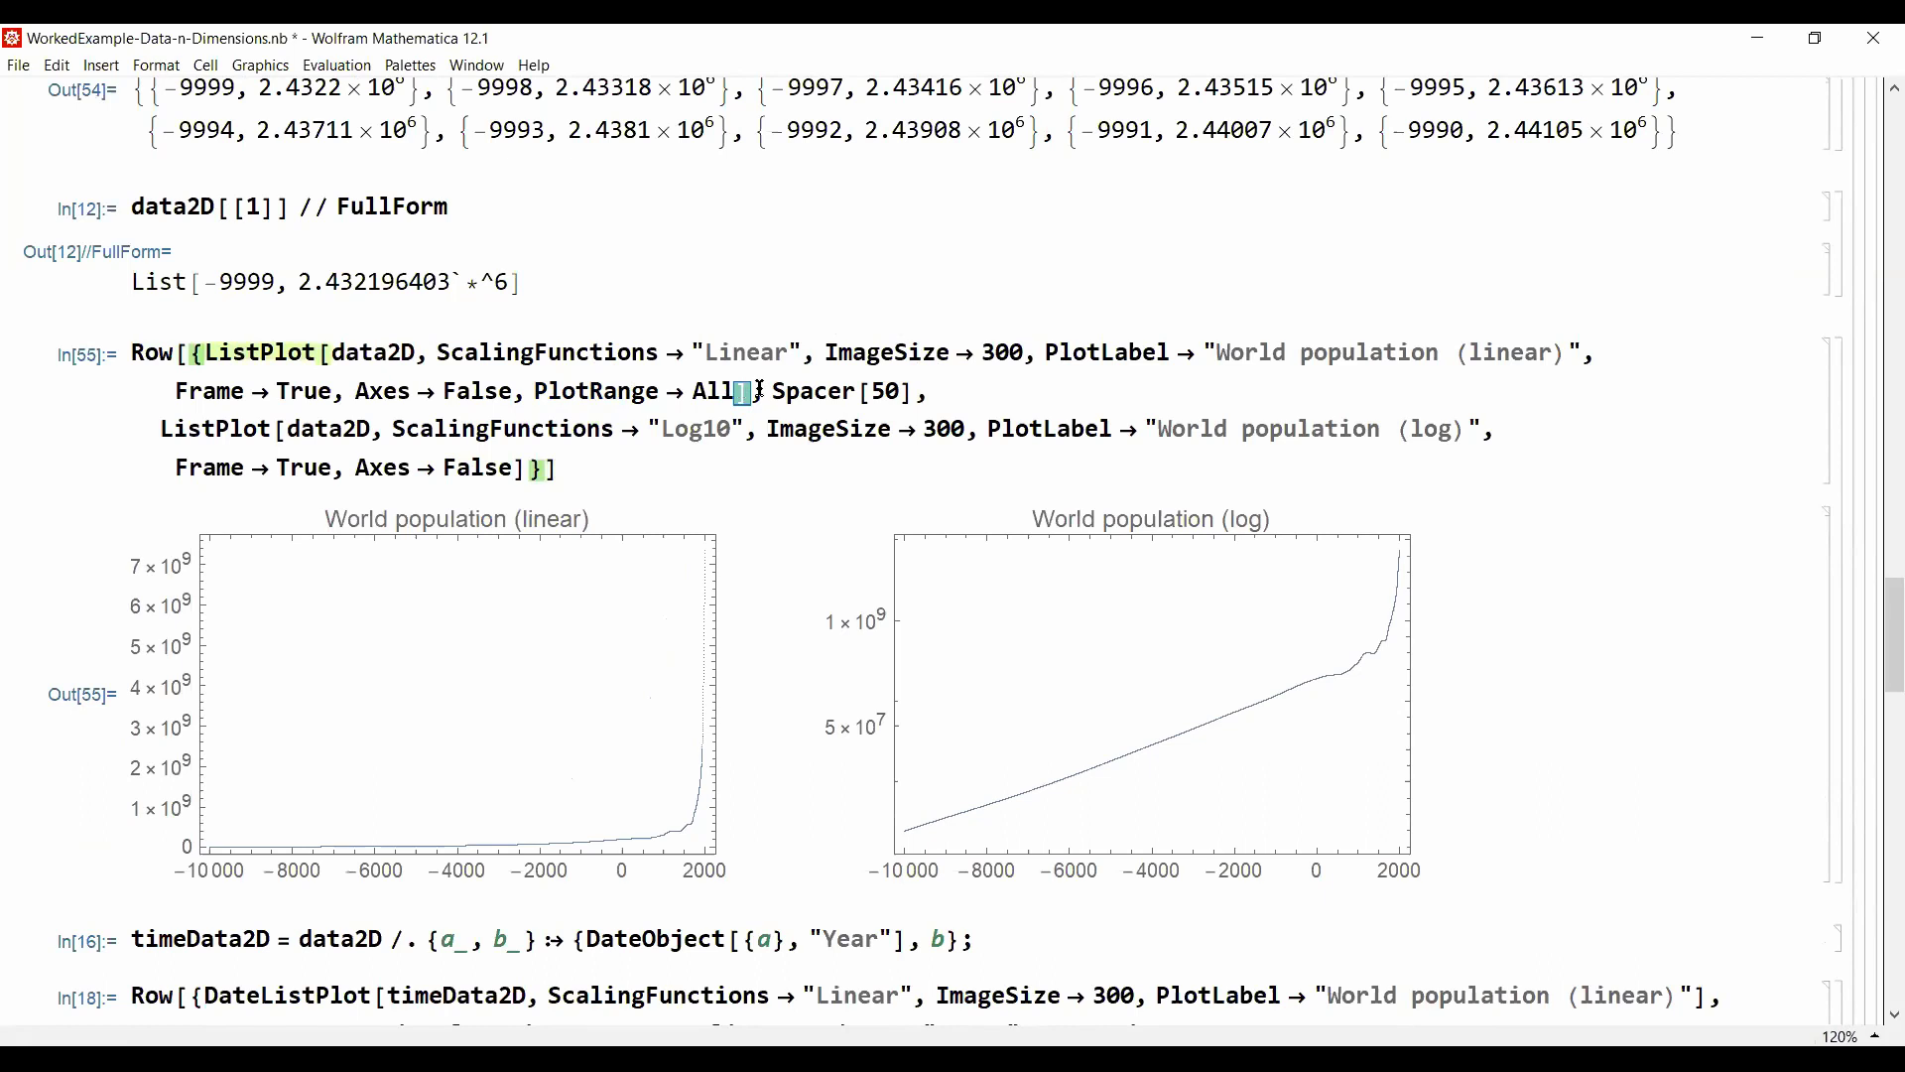
click(738, 391)
text(, Joined)
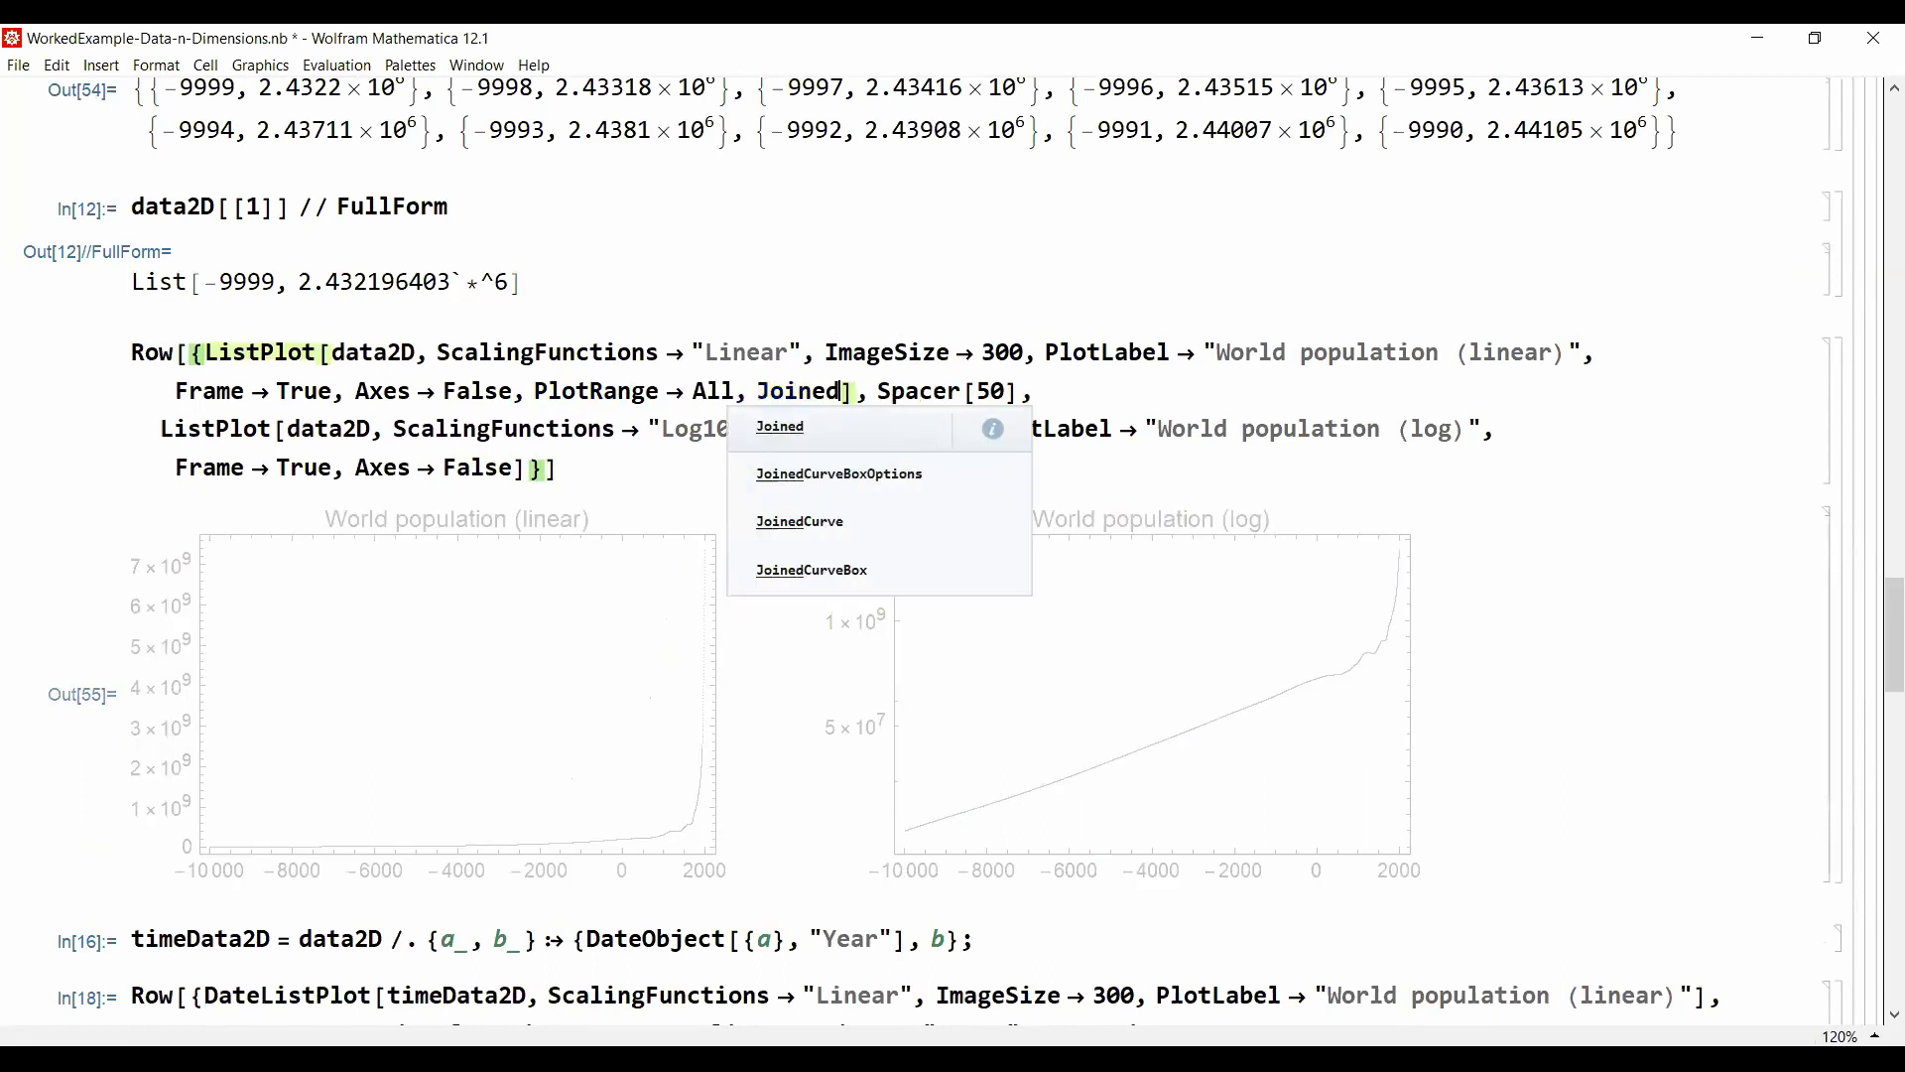
text(->True)
key(shift+Return)
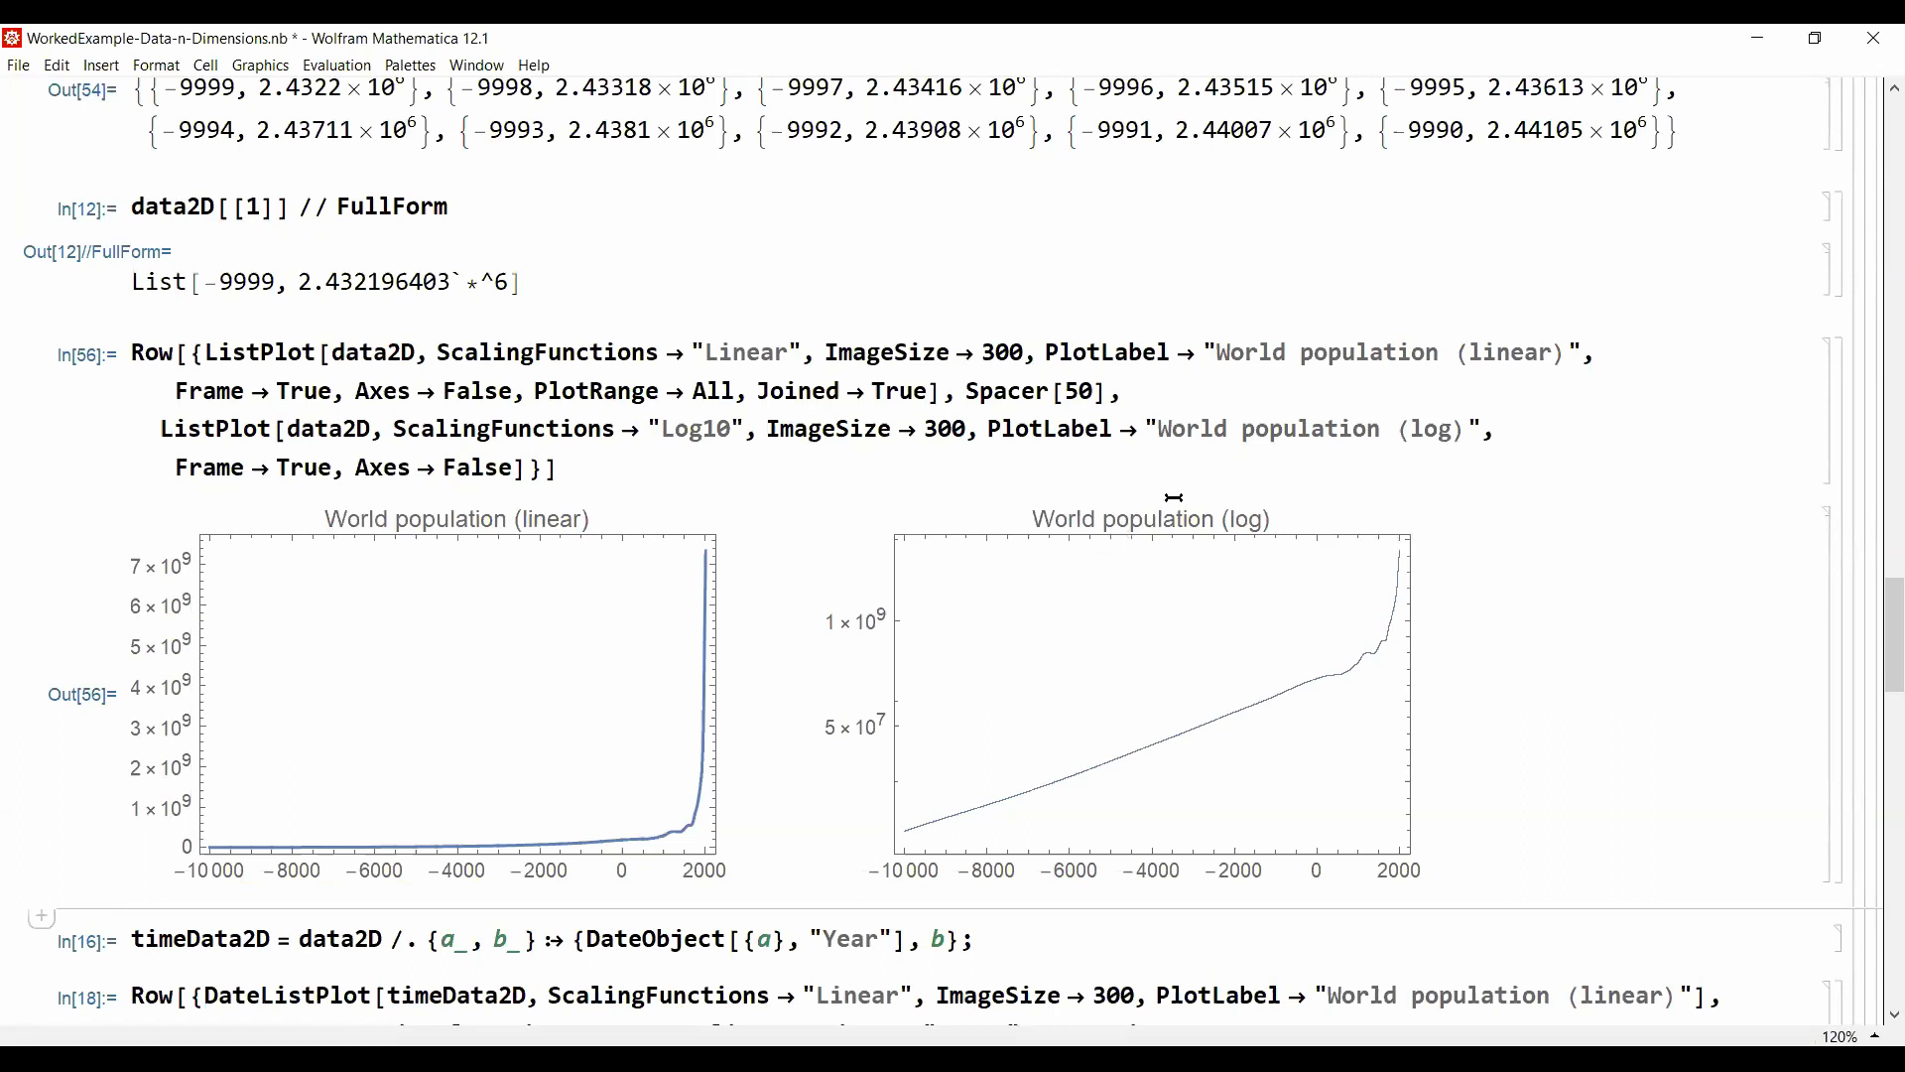
click(1132, 641)
click(1634, 636)
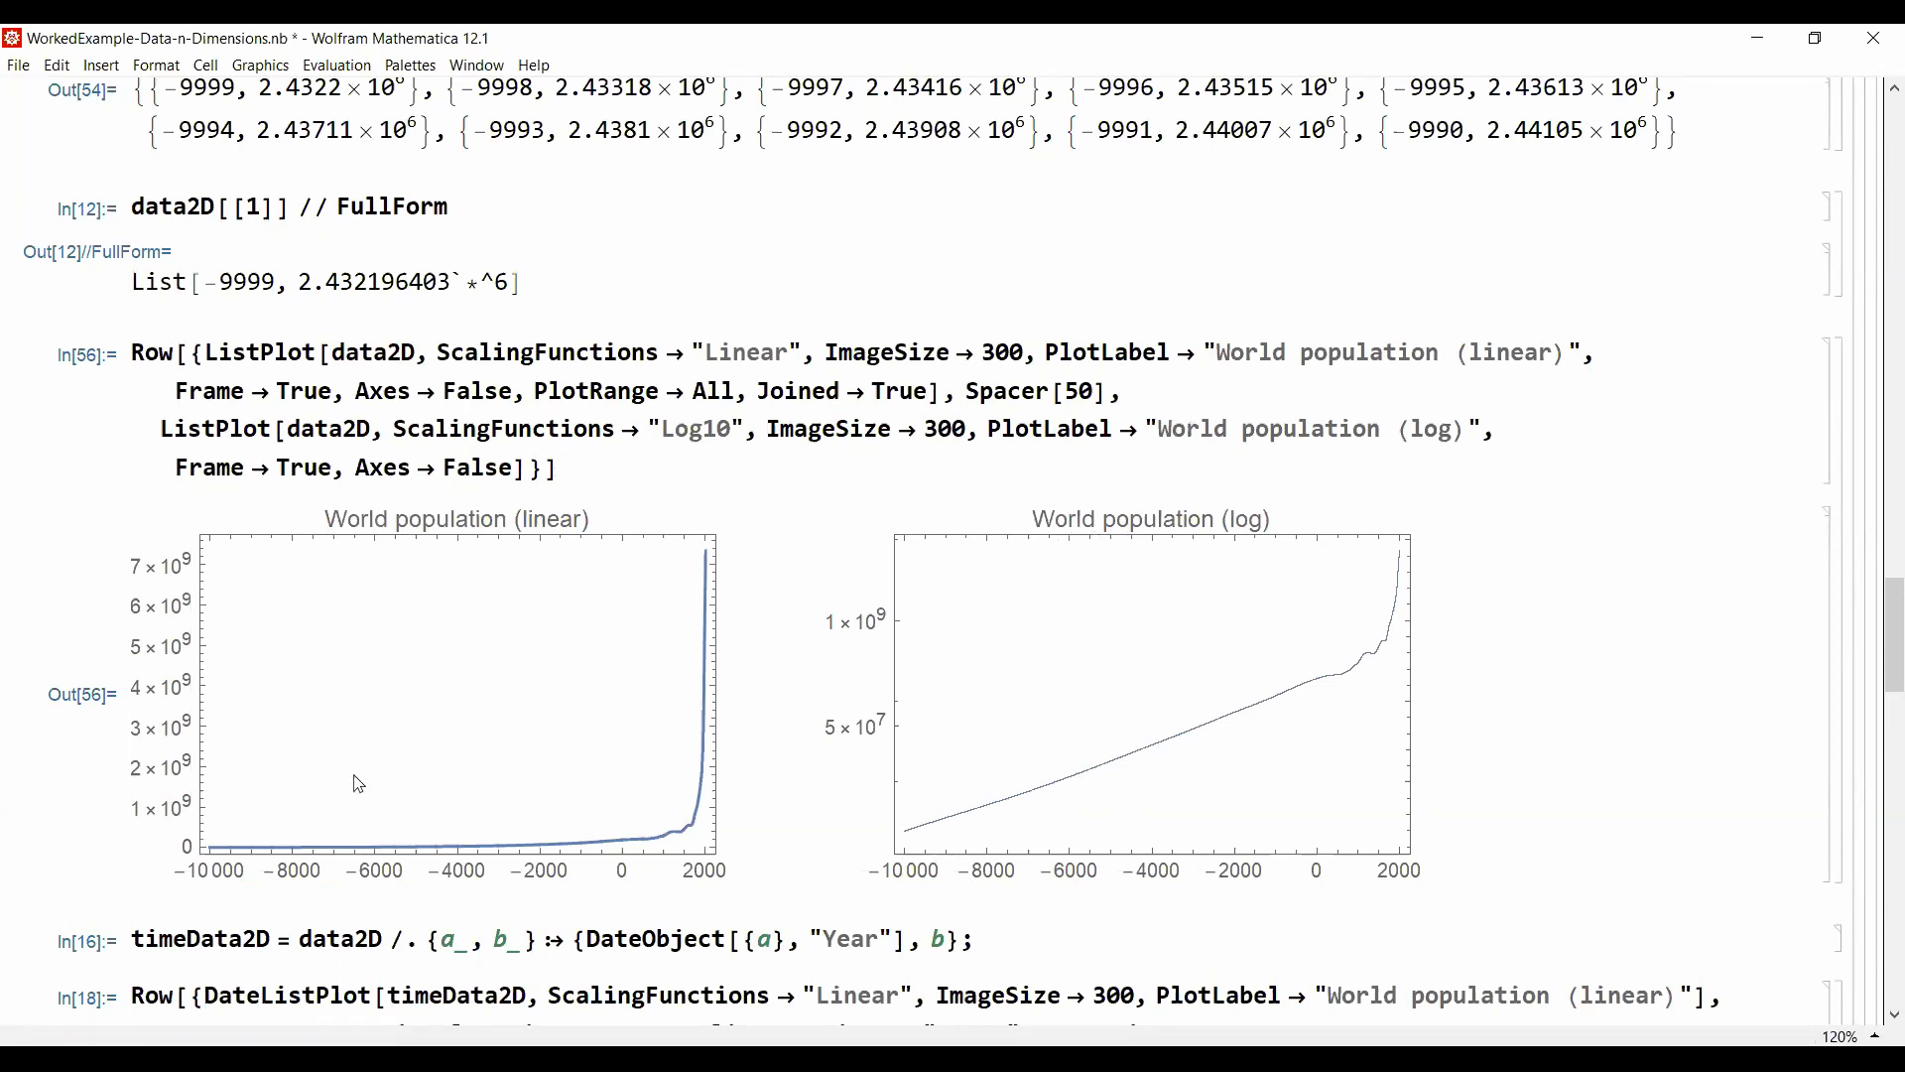
click(1199, 707)
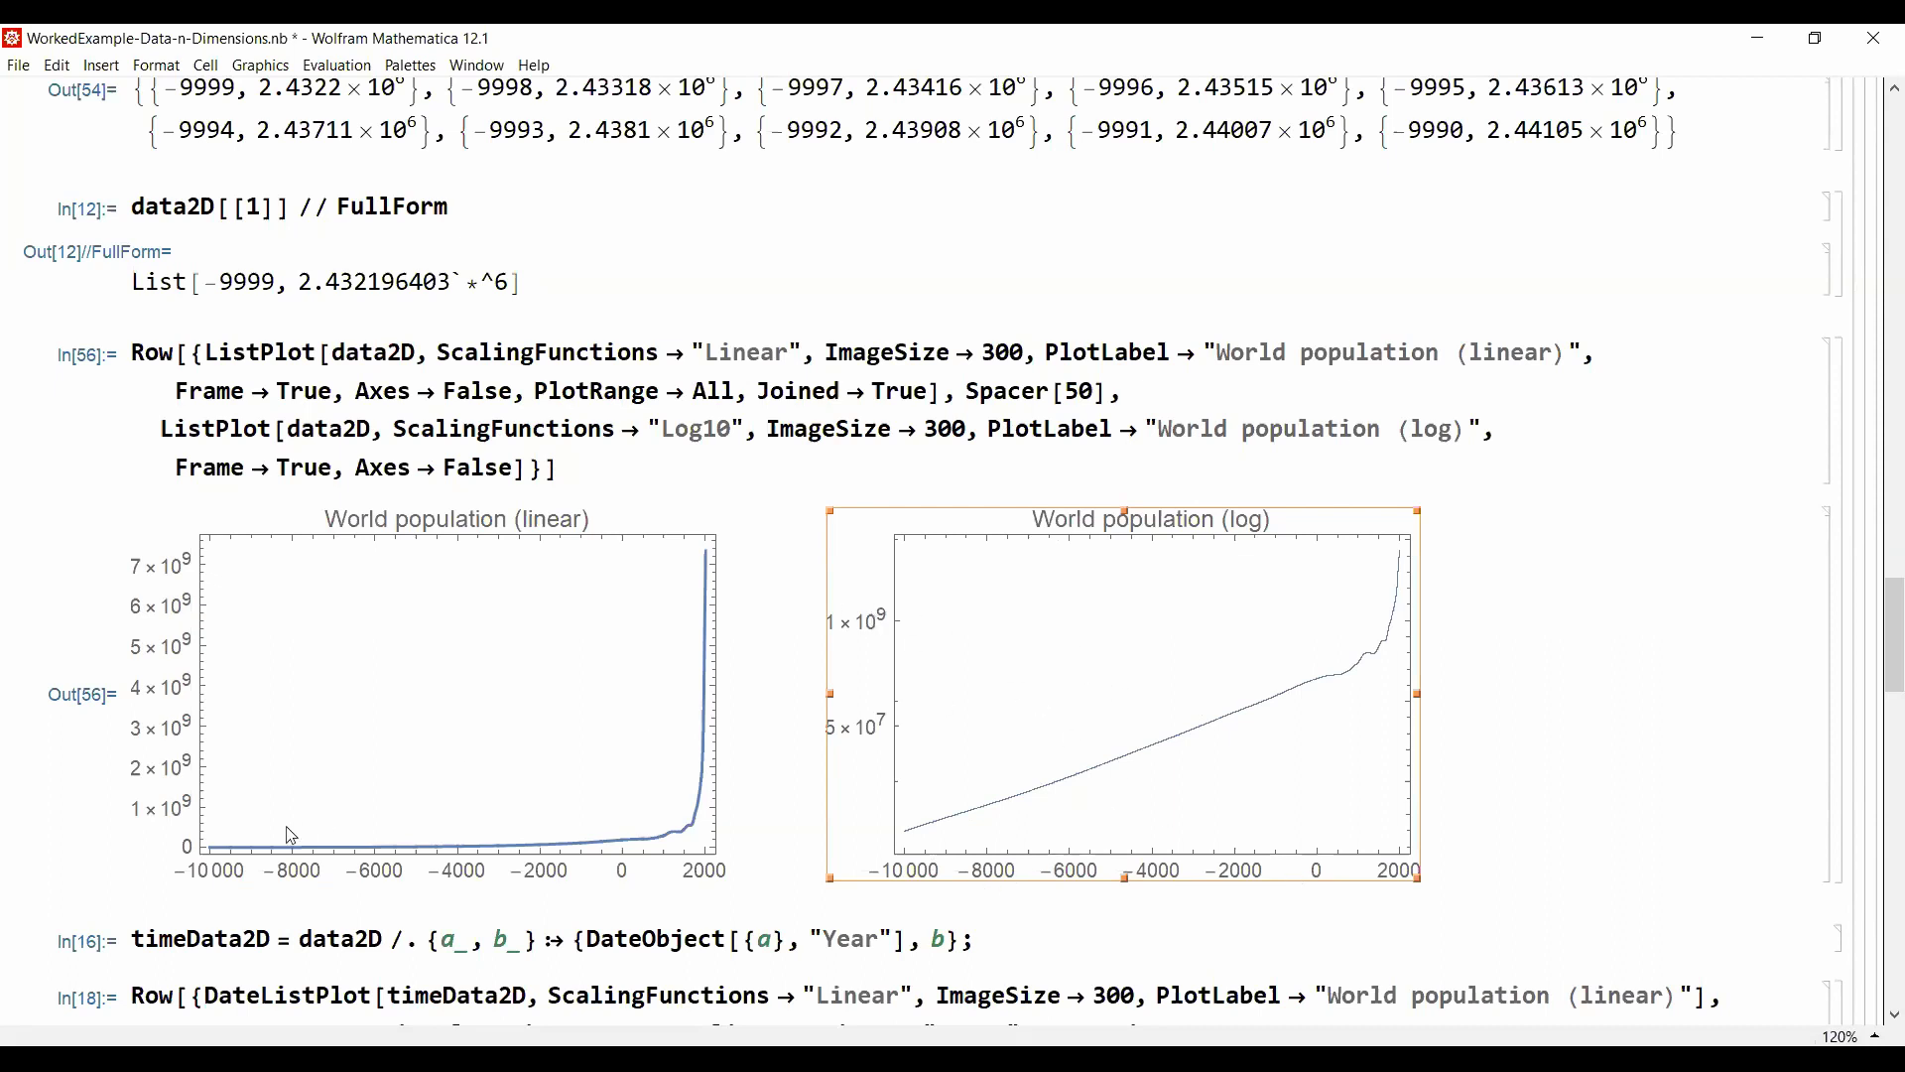
mouse_move(459, 412)
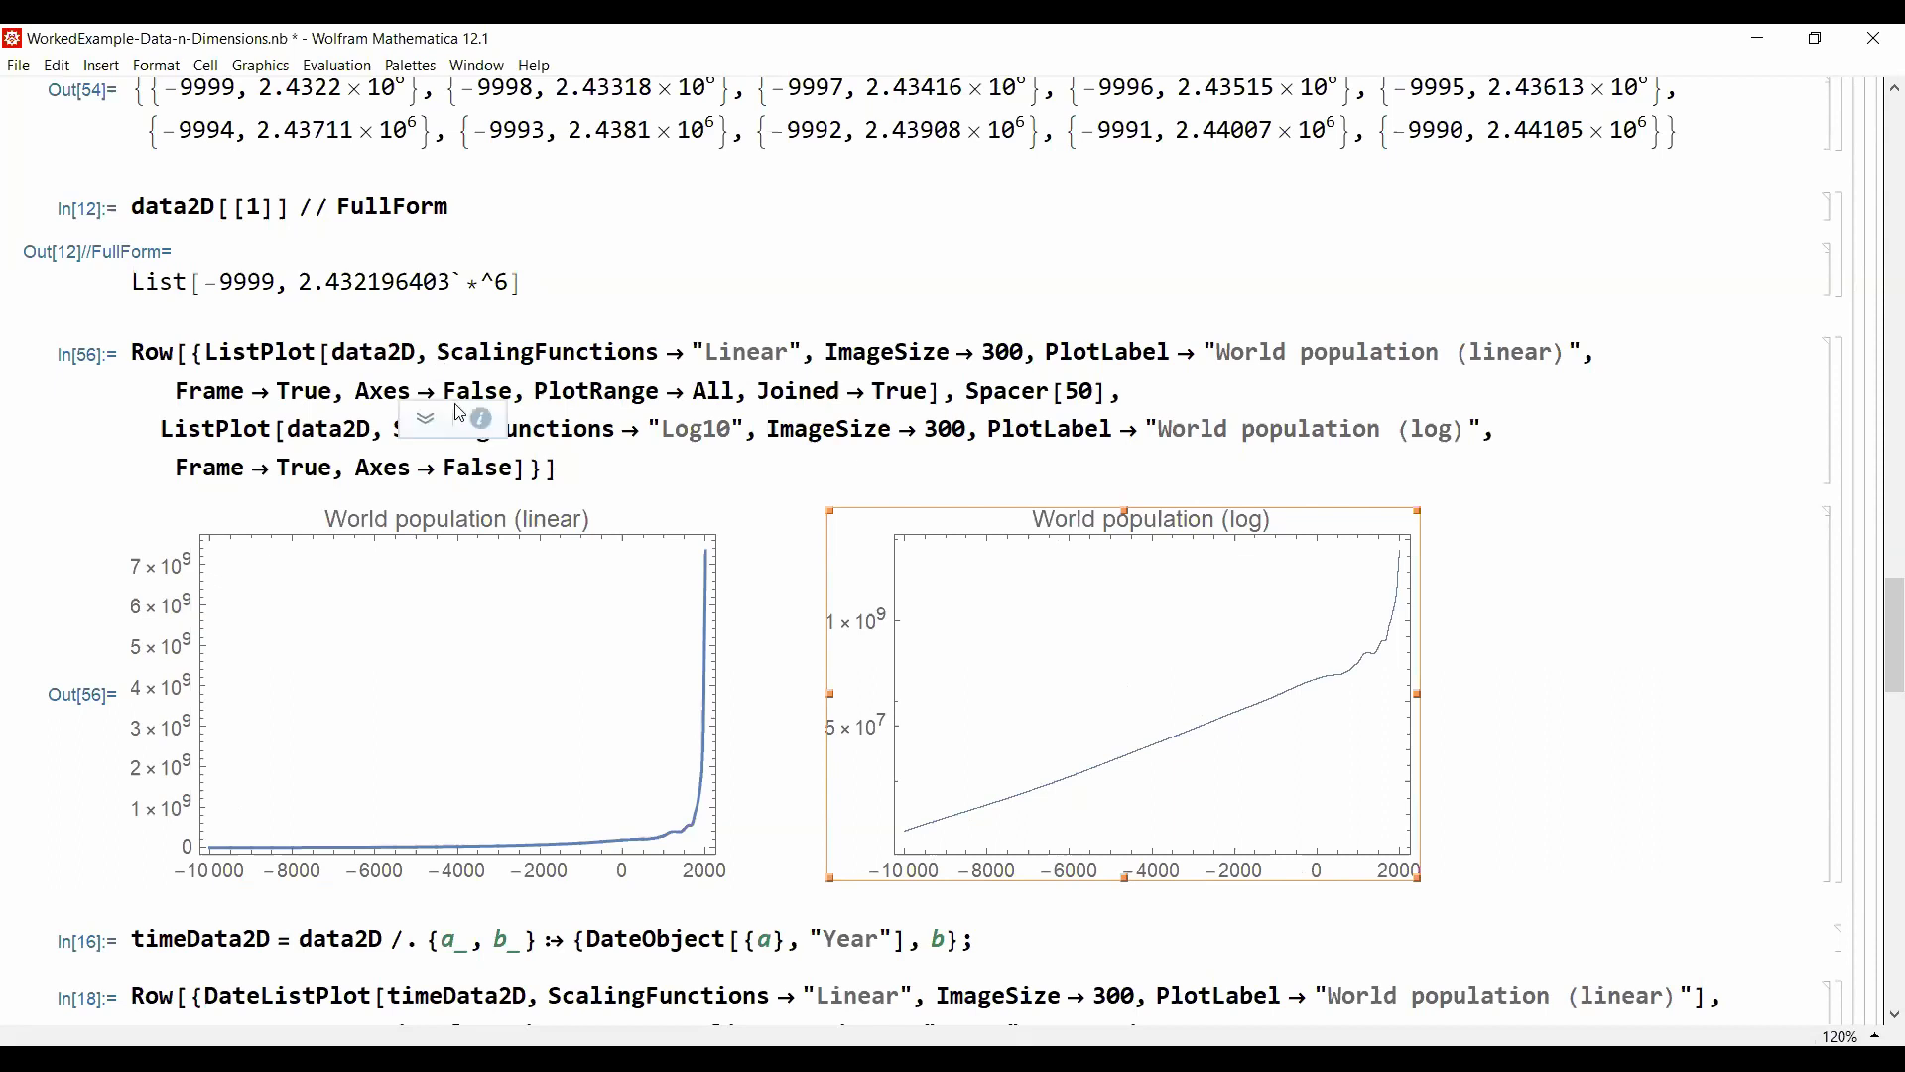
Step: Evaluate timeData2D = data2D /. {a_, b_} :> {DateObject[{a}, "Year"], b} and inspect its output
click(976, 943)
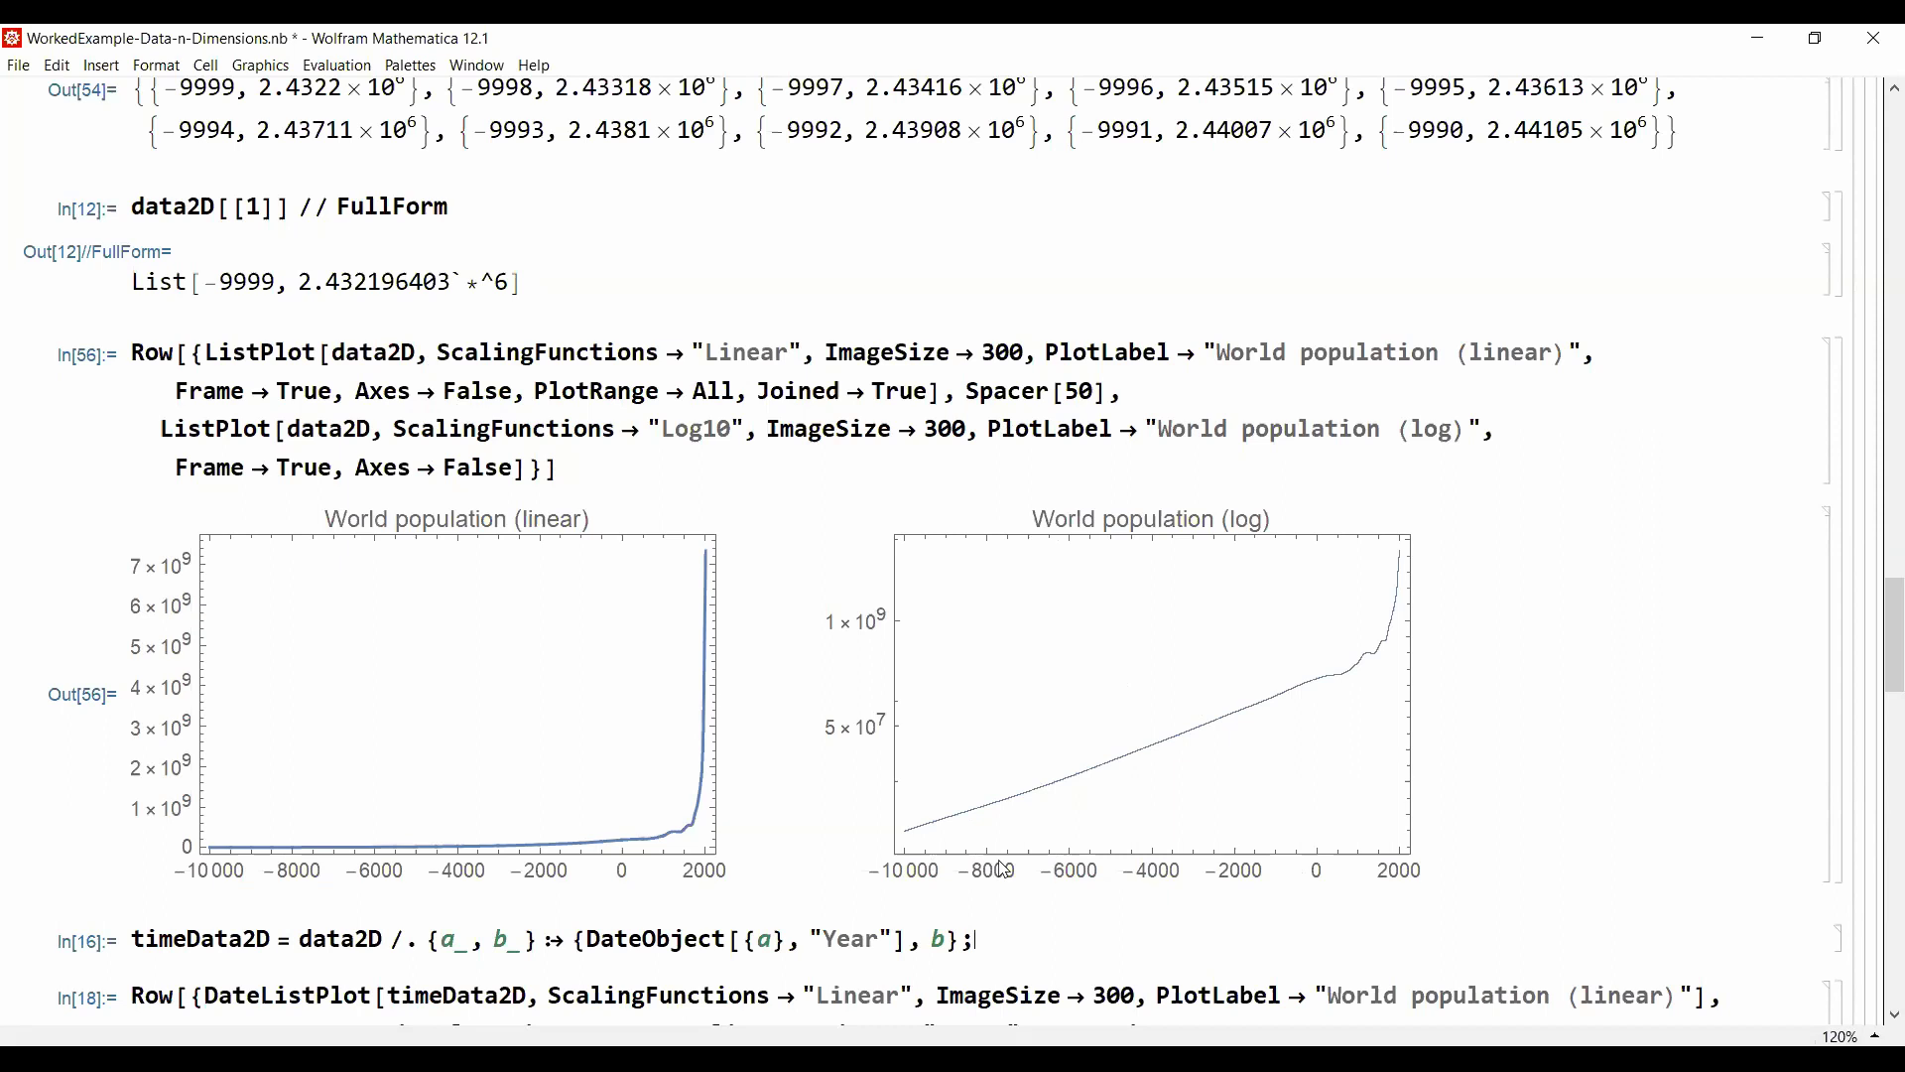
key(shift+Return)
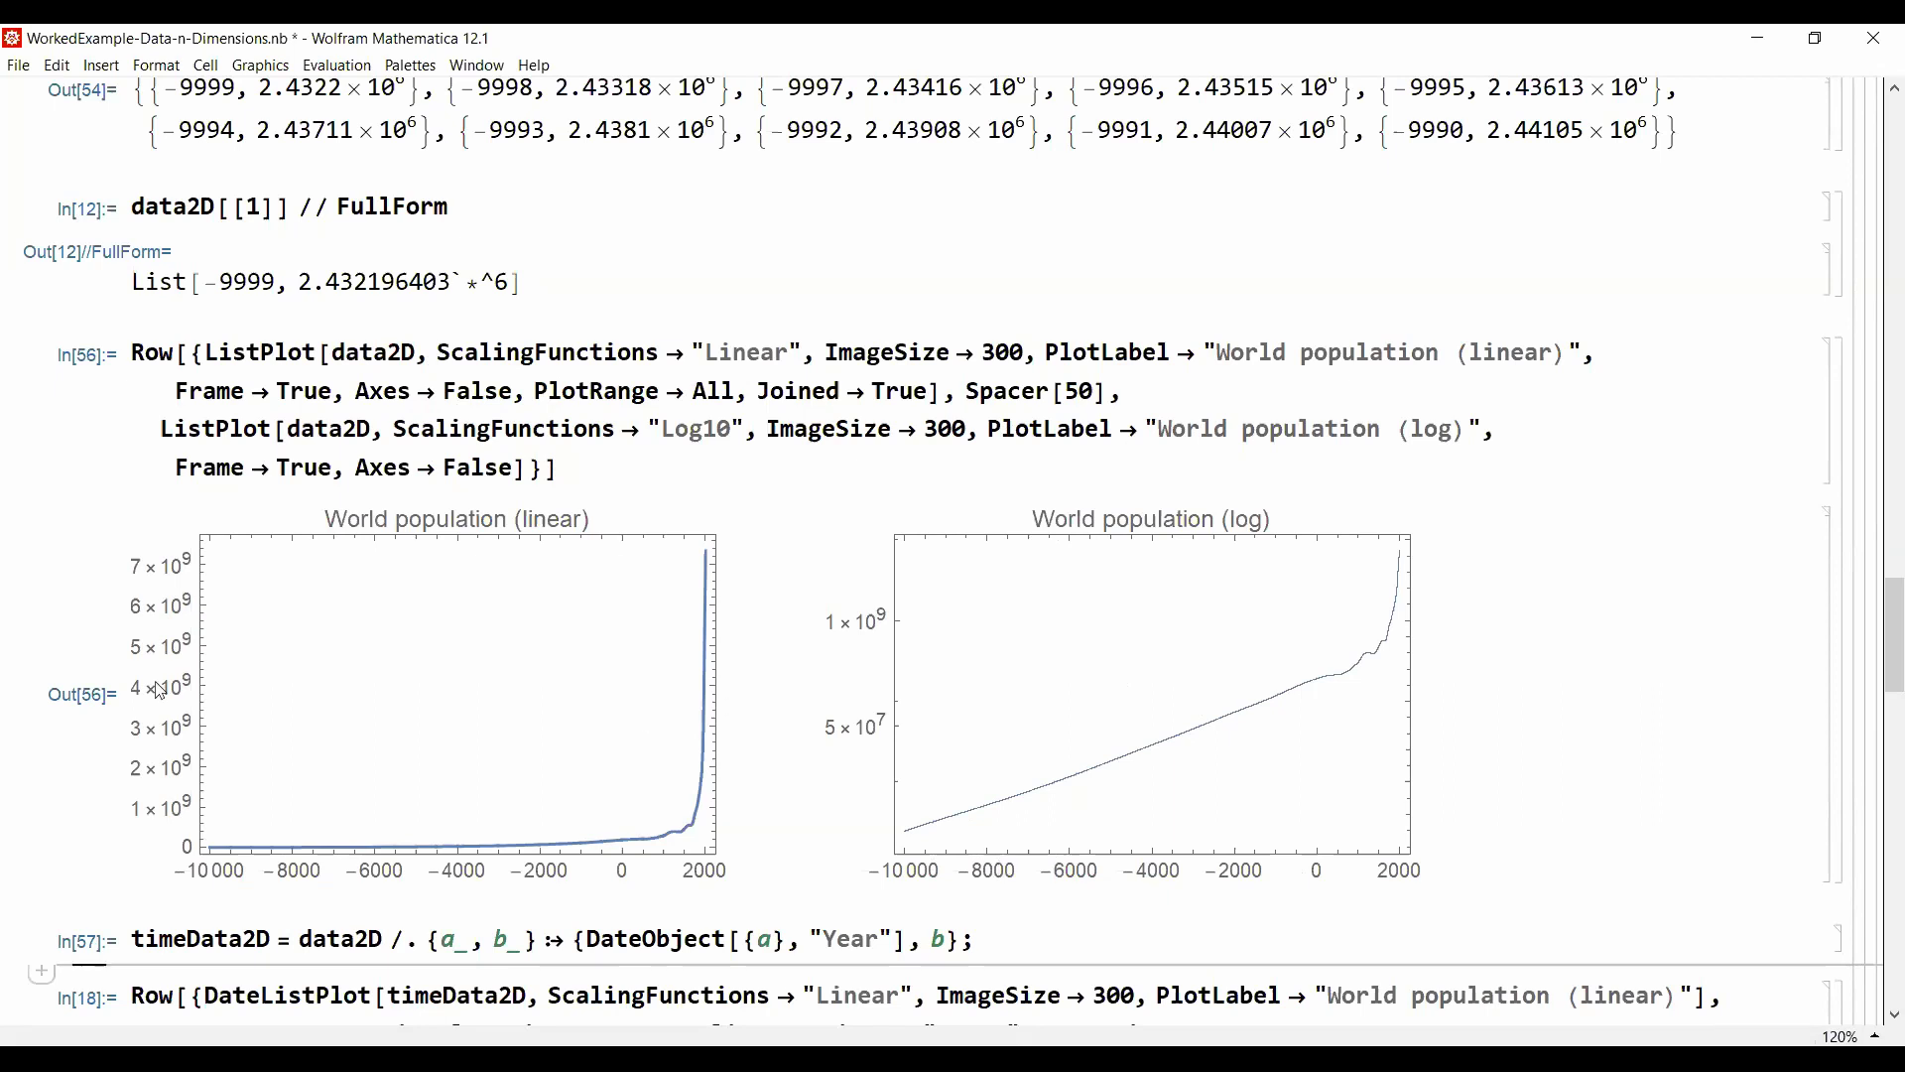
drag(162, 130, 235, 129)
mouse_move(653, 348)
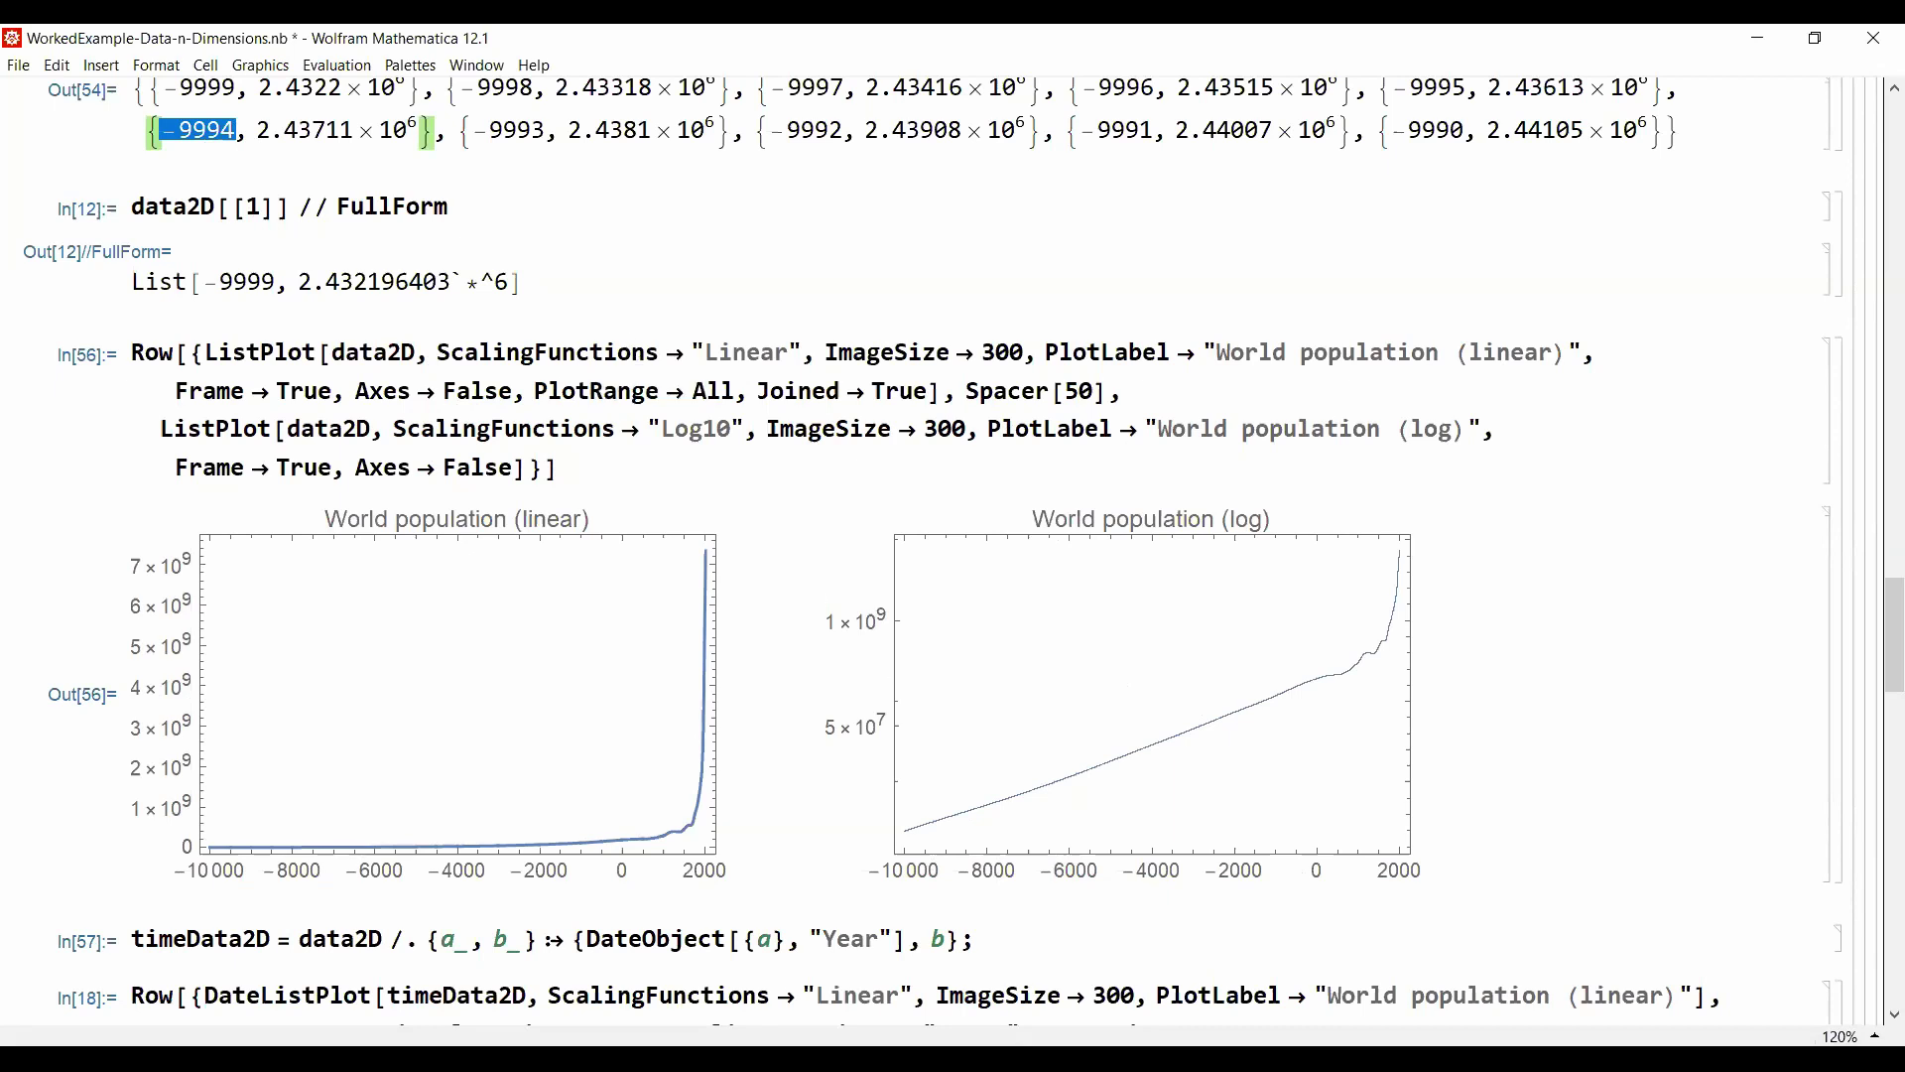
triple_click(1020, 931)
scroll(1019, 931, down, 6)
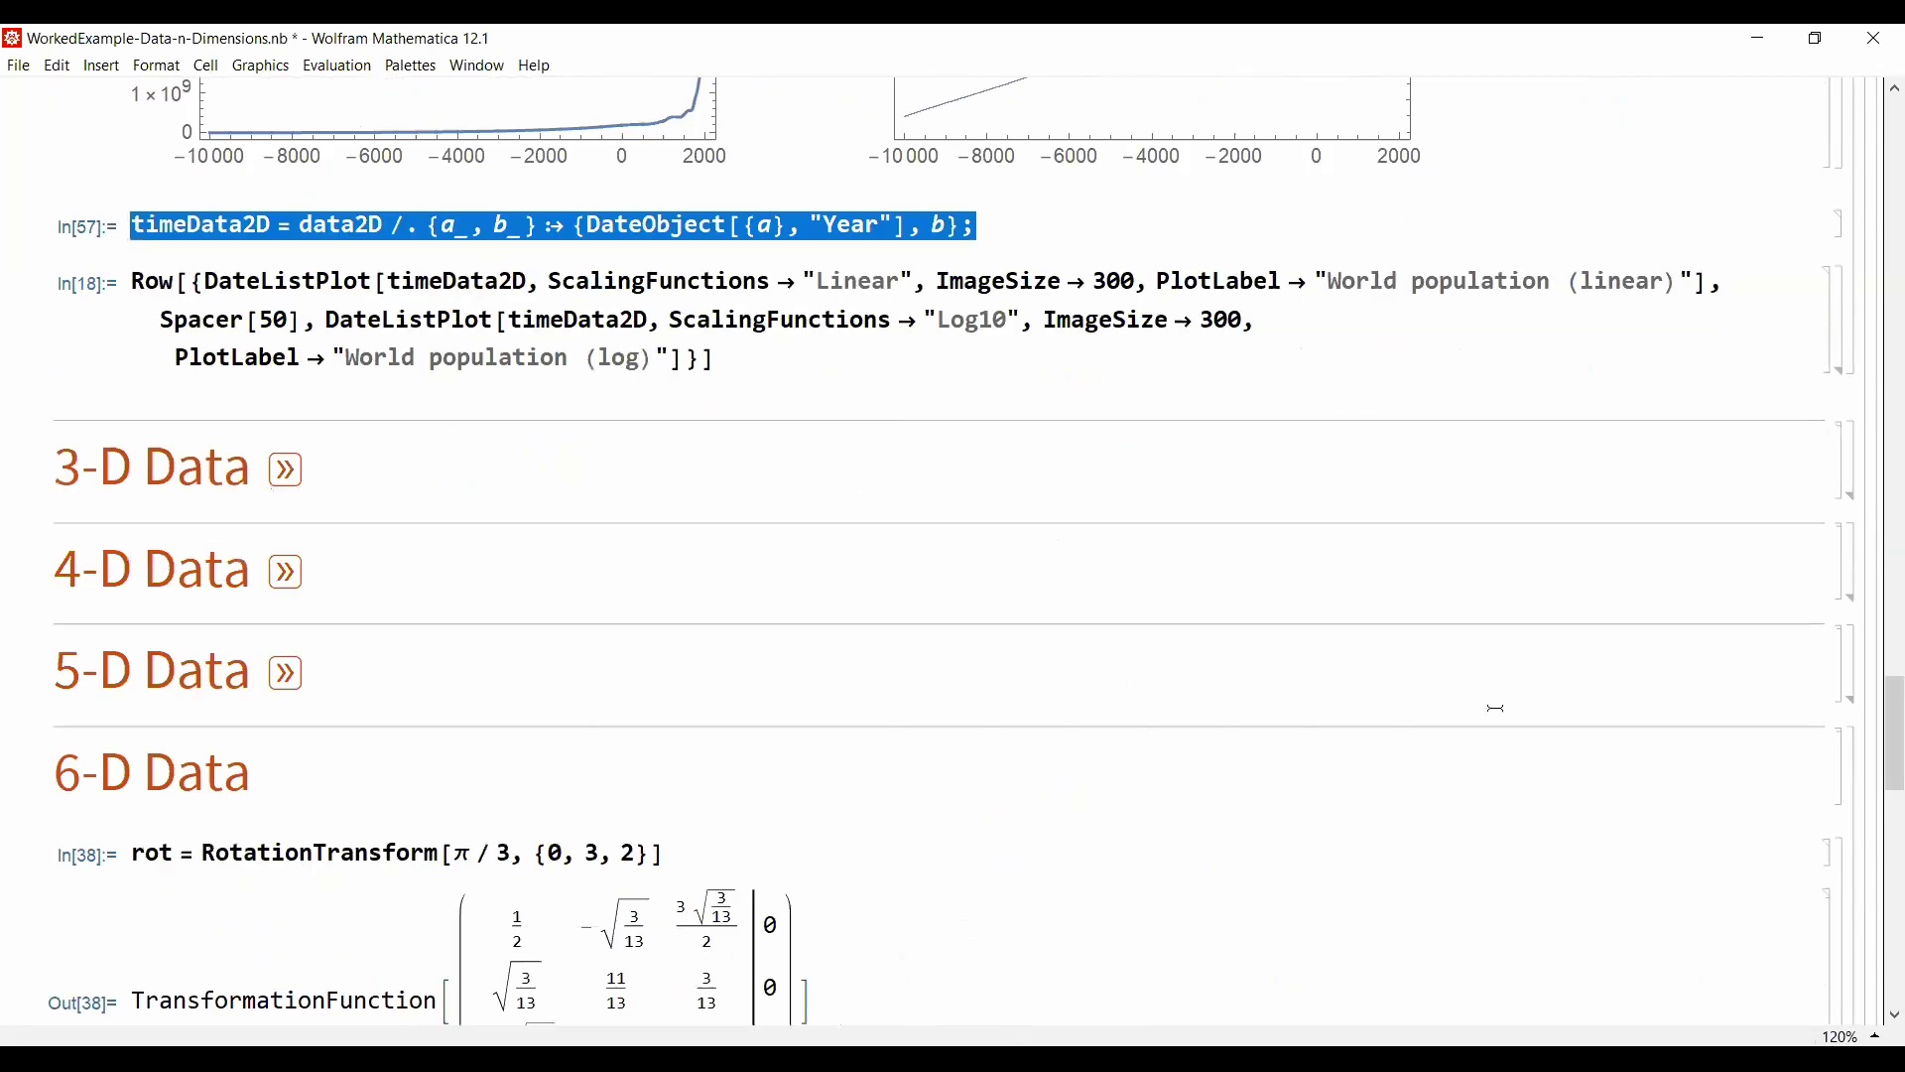
Step: Draw both DateListPlots, then add FrameLabel → {"Year", "population"} to the linear plot
scroll(731, 470, up, 3)
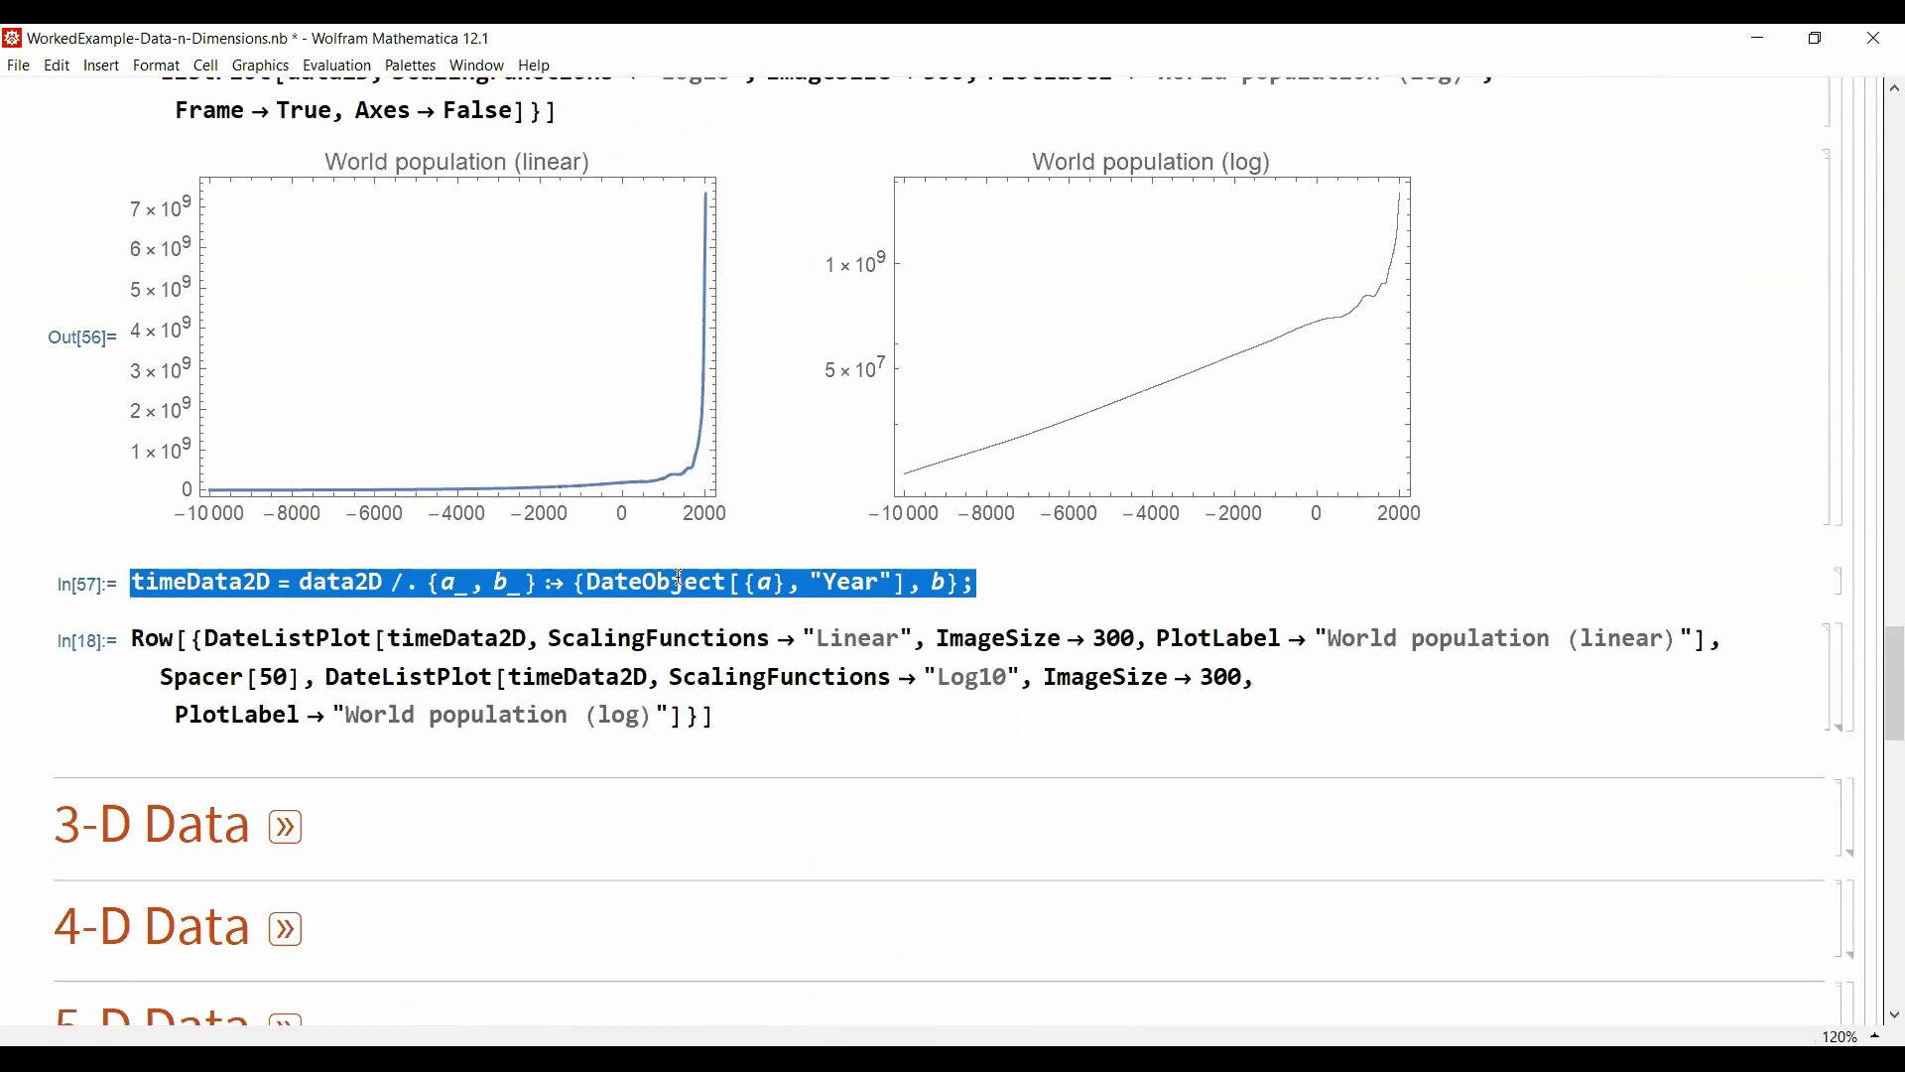
click(1843, 645)
key(shift+Return)
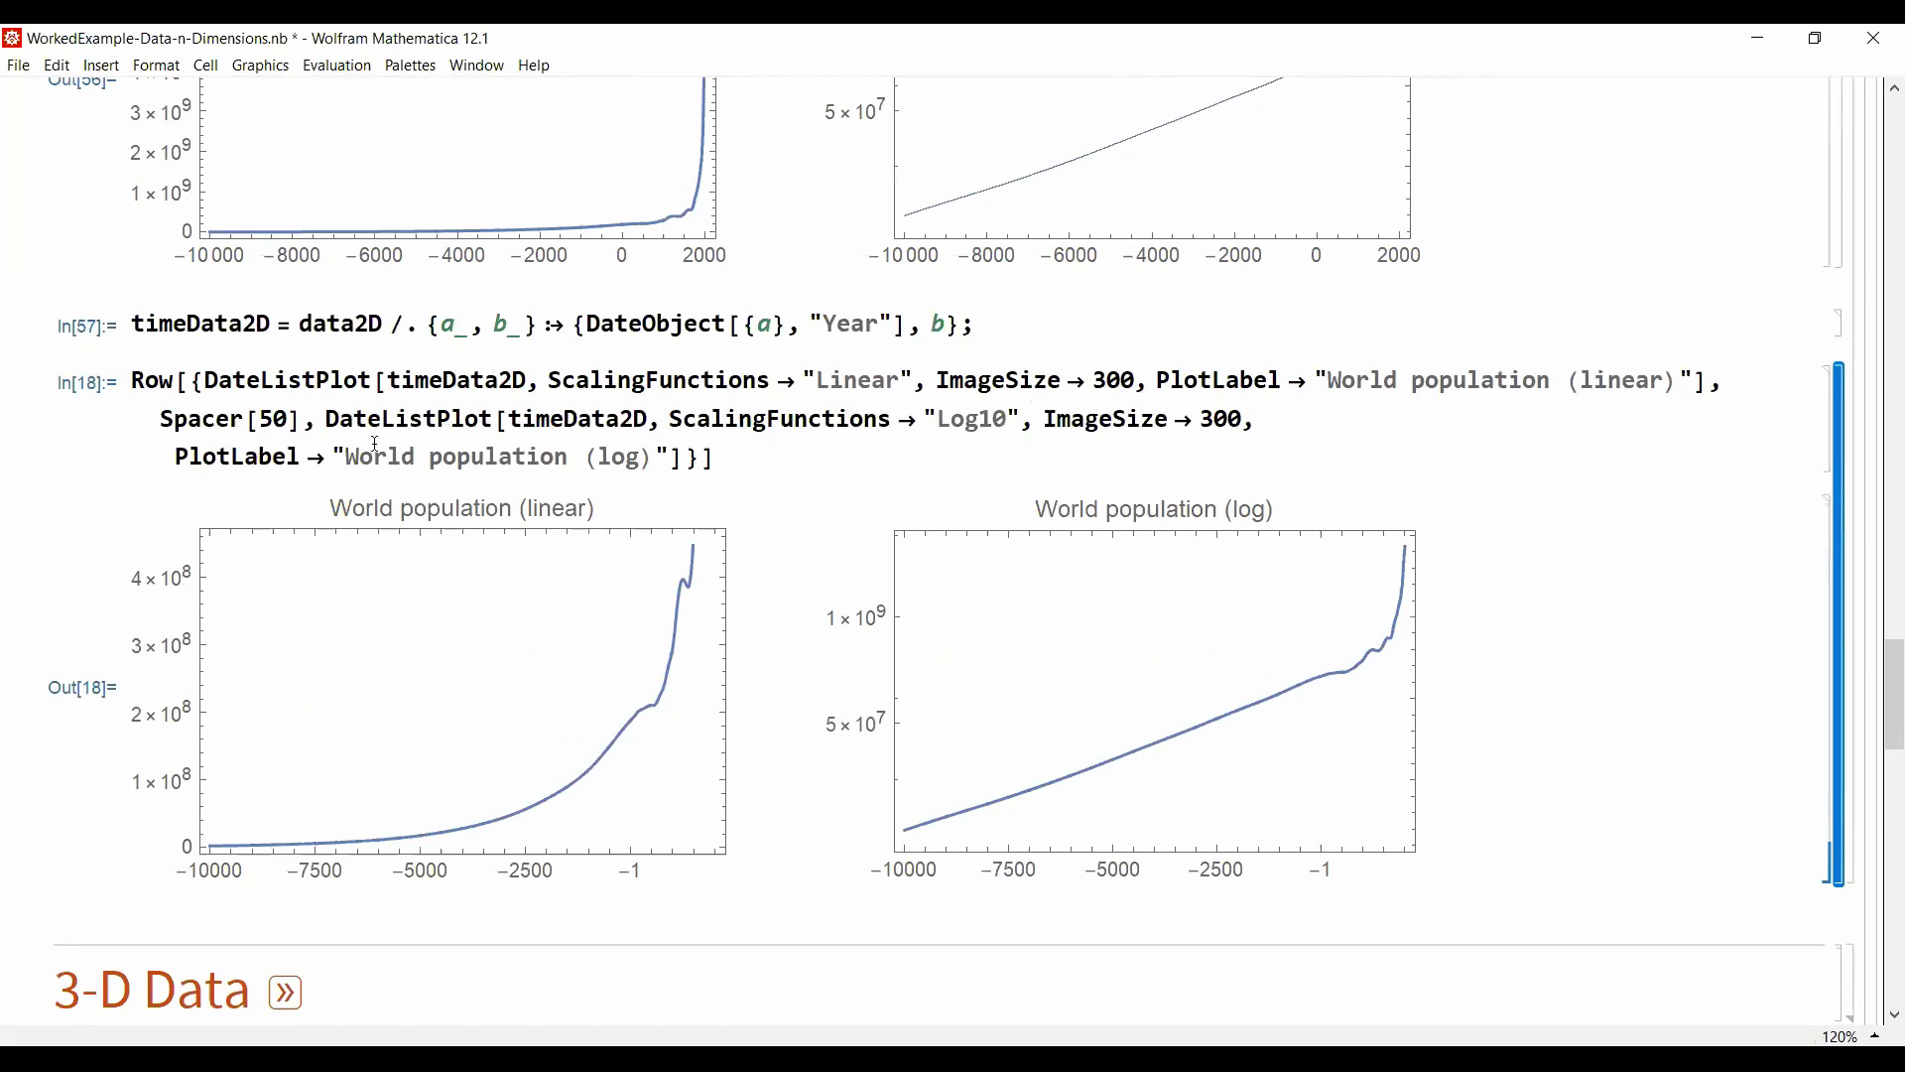
click(1696, 380)
text(, )
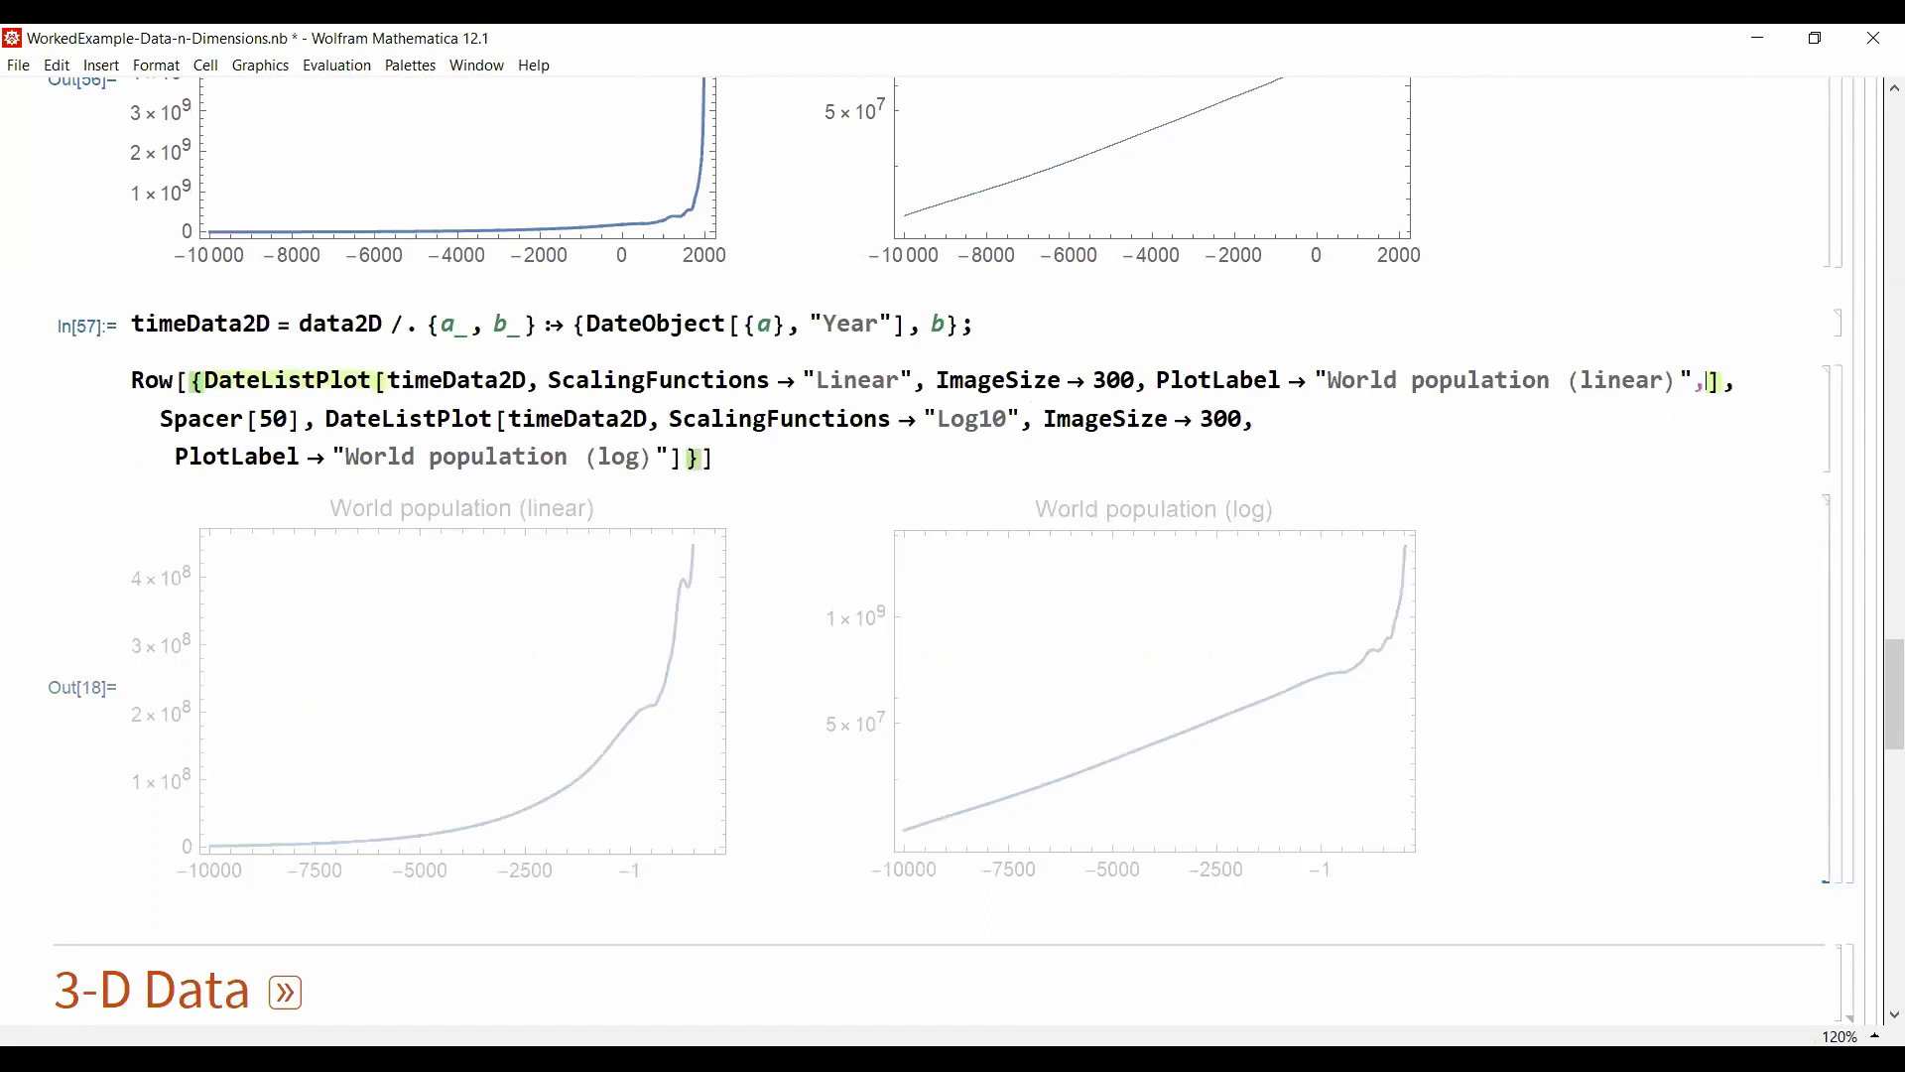
text(Frame], Spacer)
key(Return)
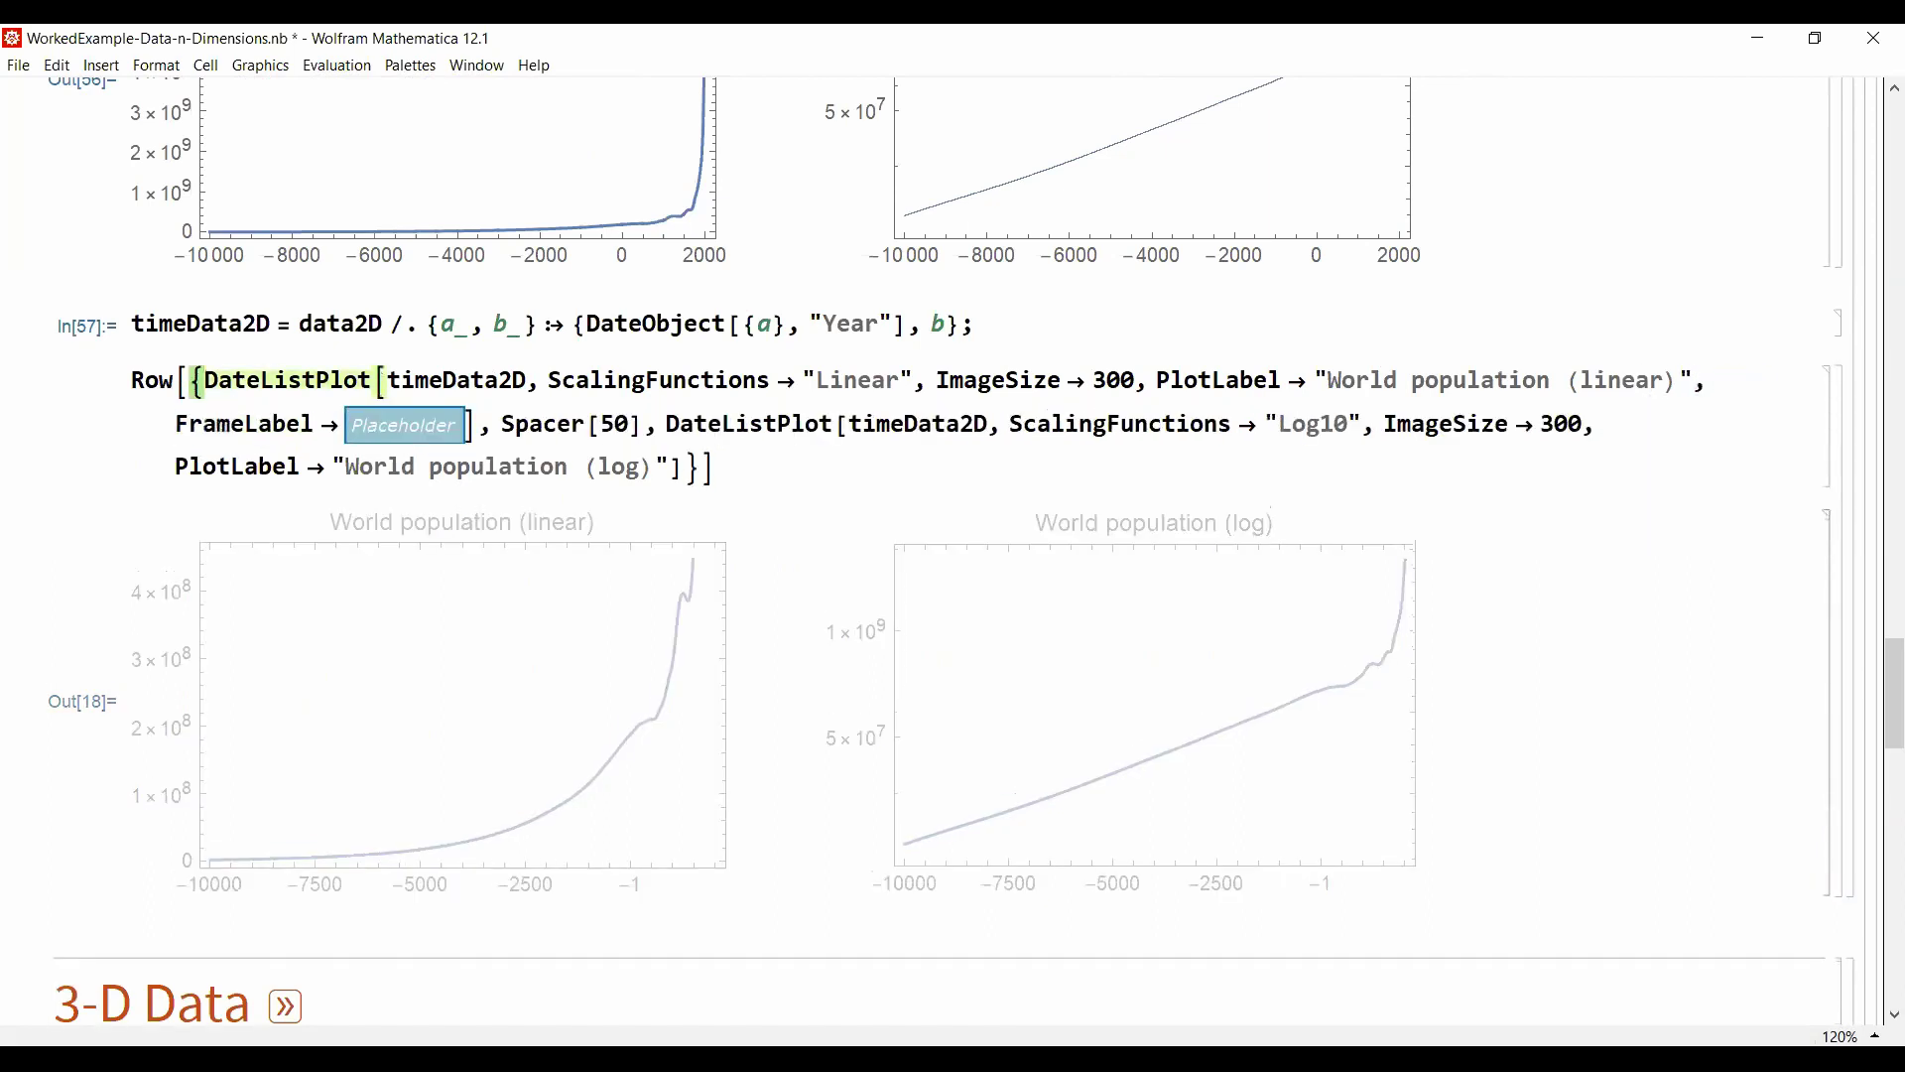
text({")
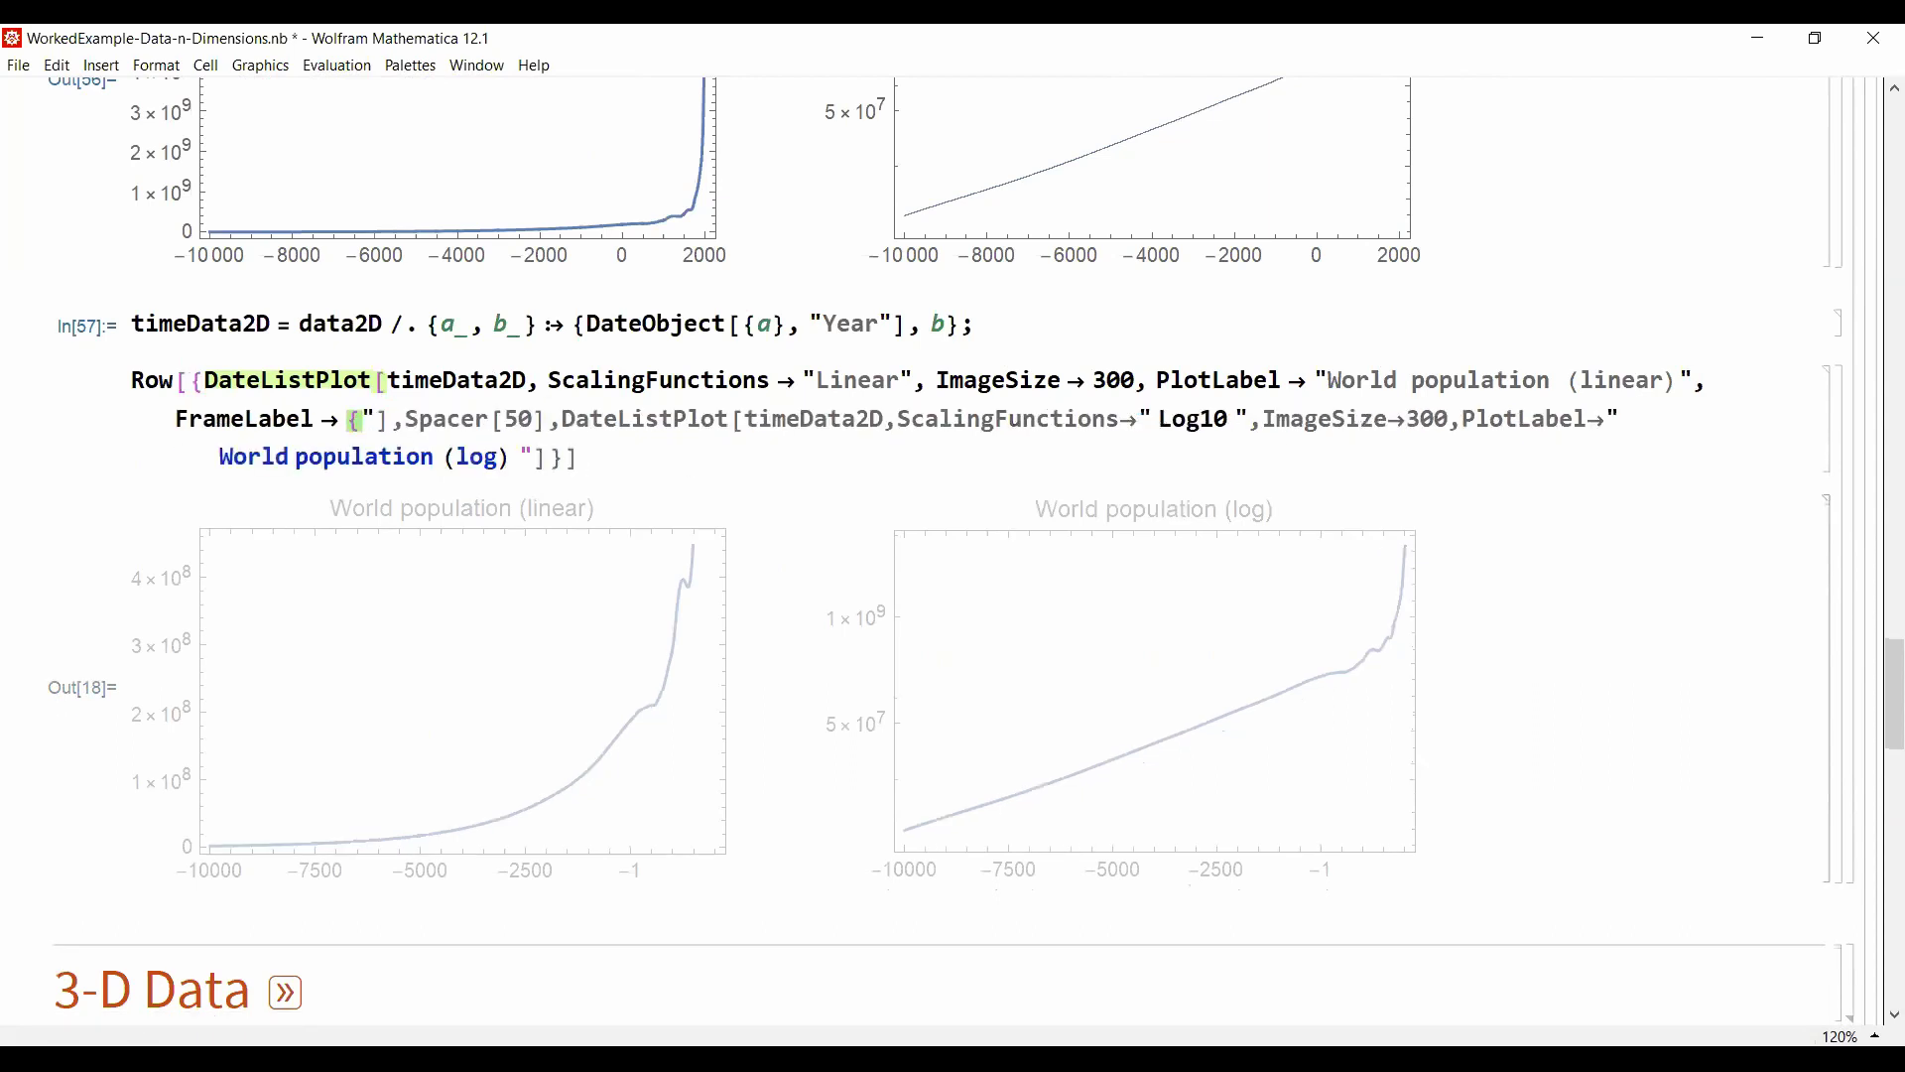
text(Year",)
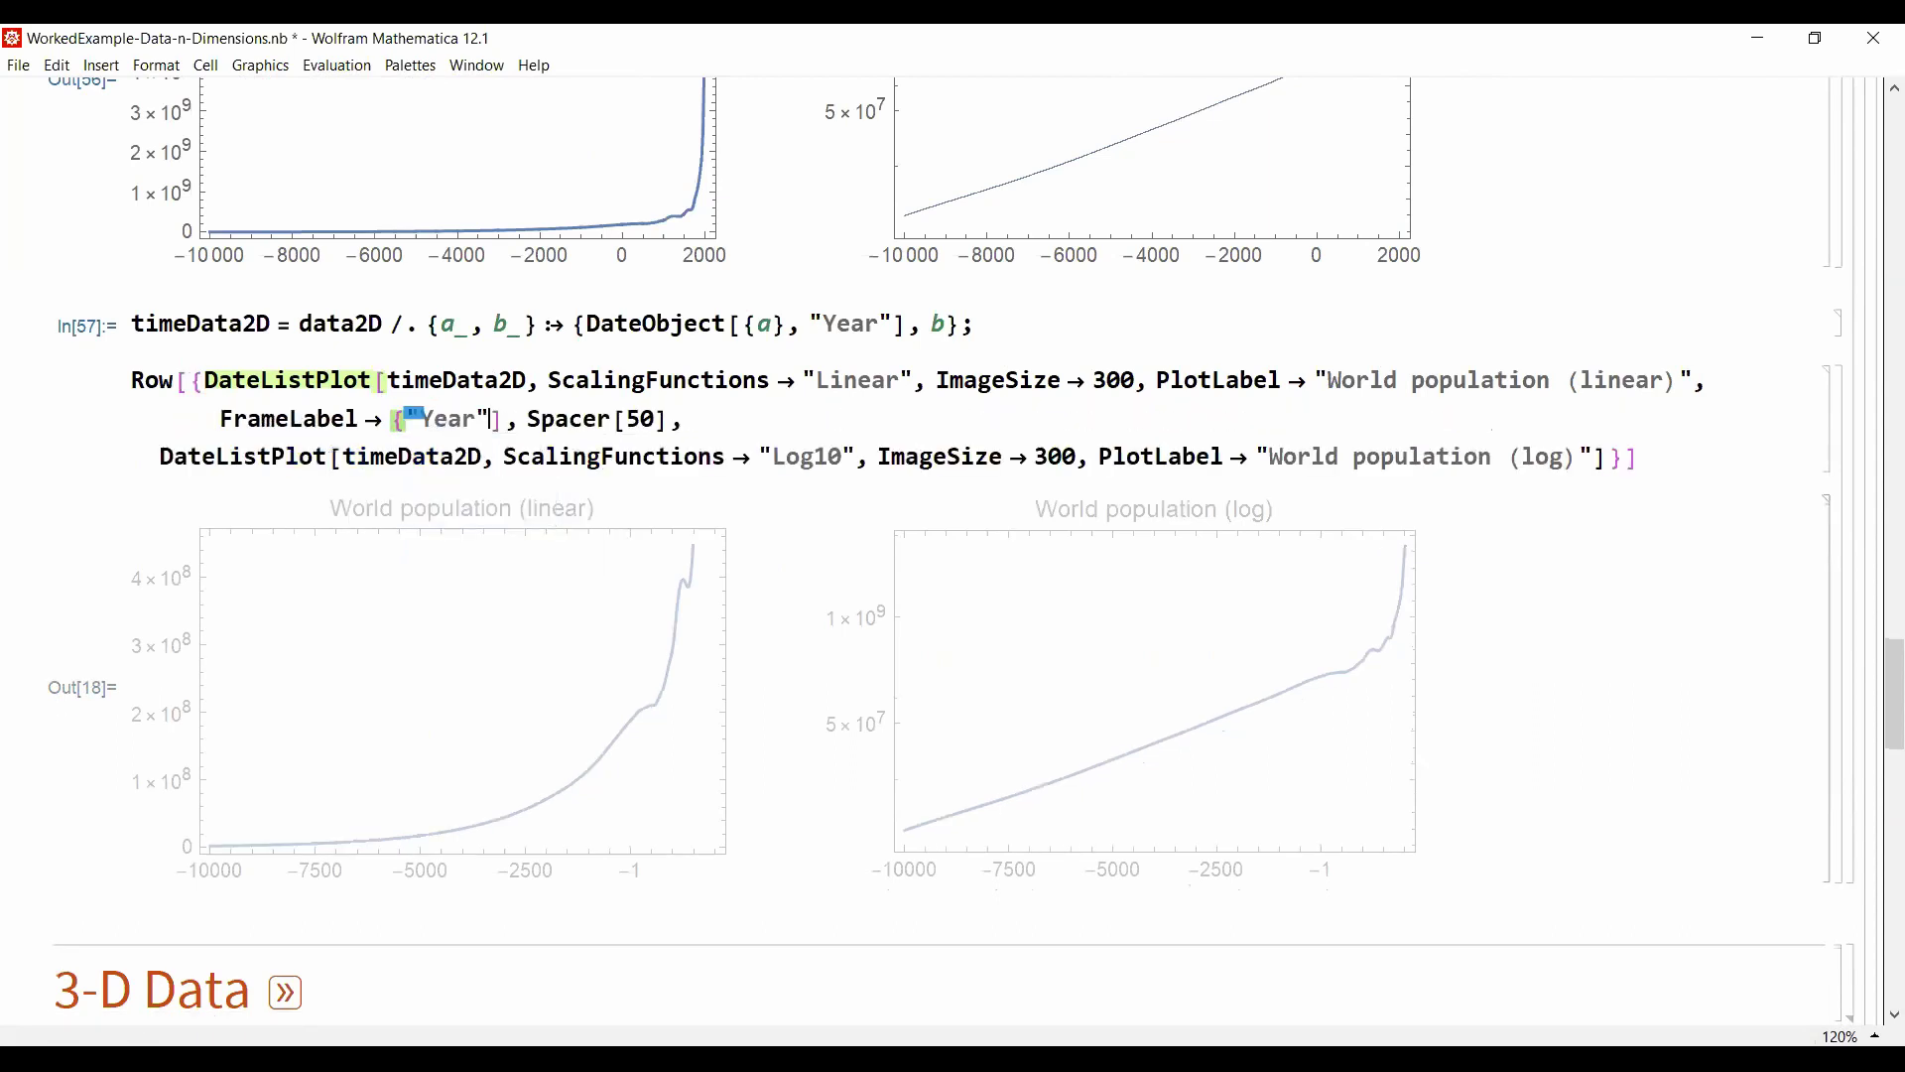
text( "populatio)
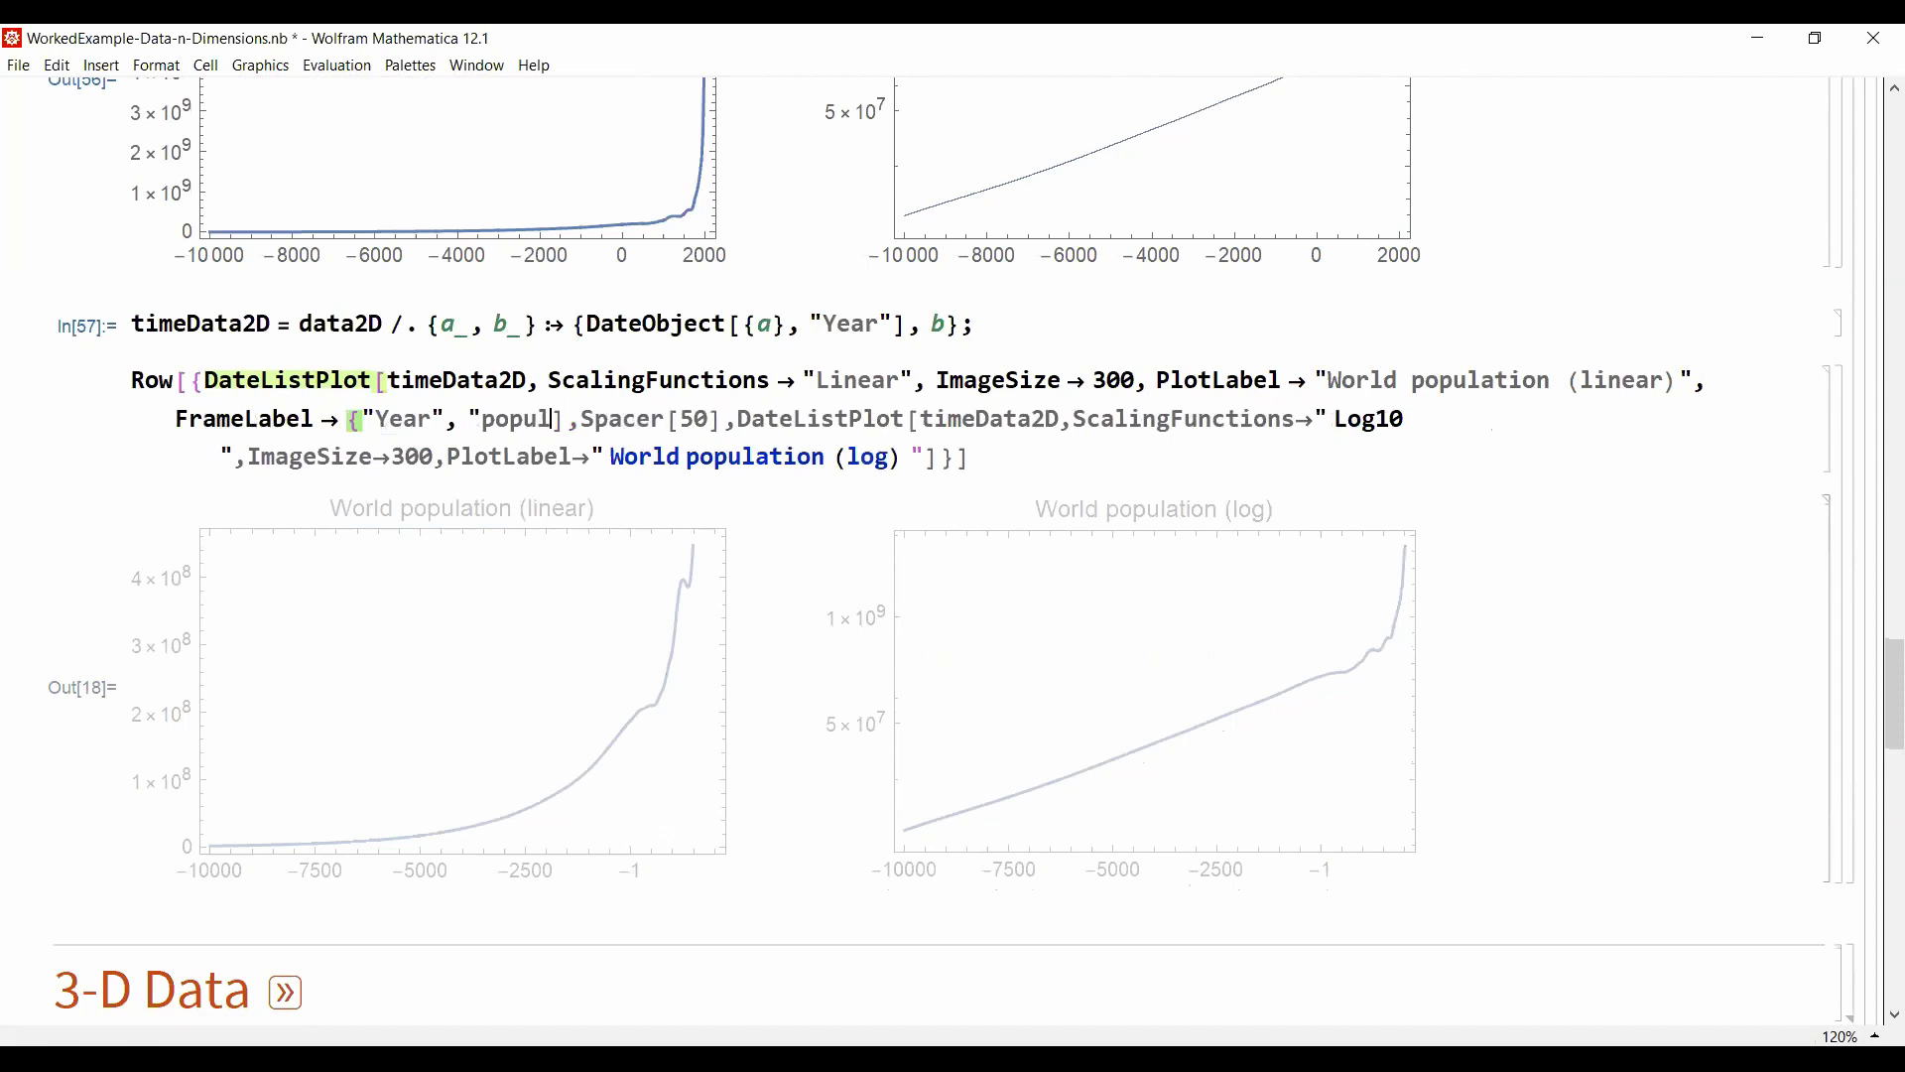
text(n"}], Spacer[50],)
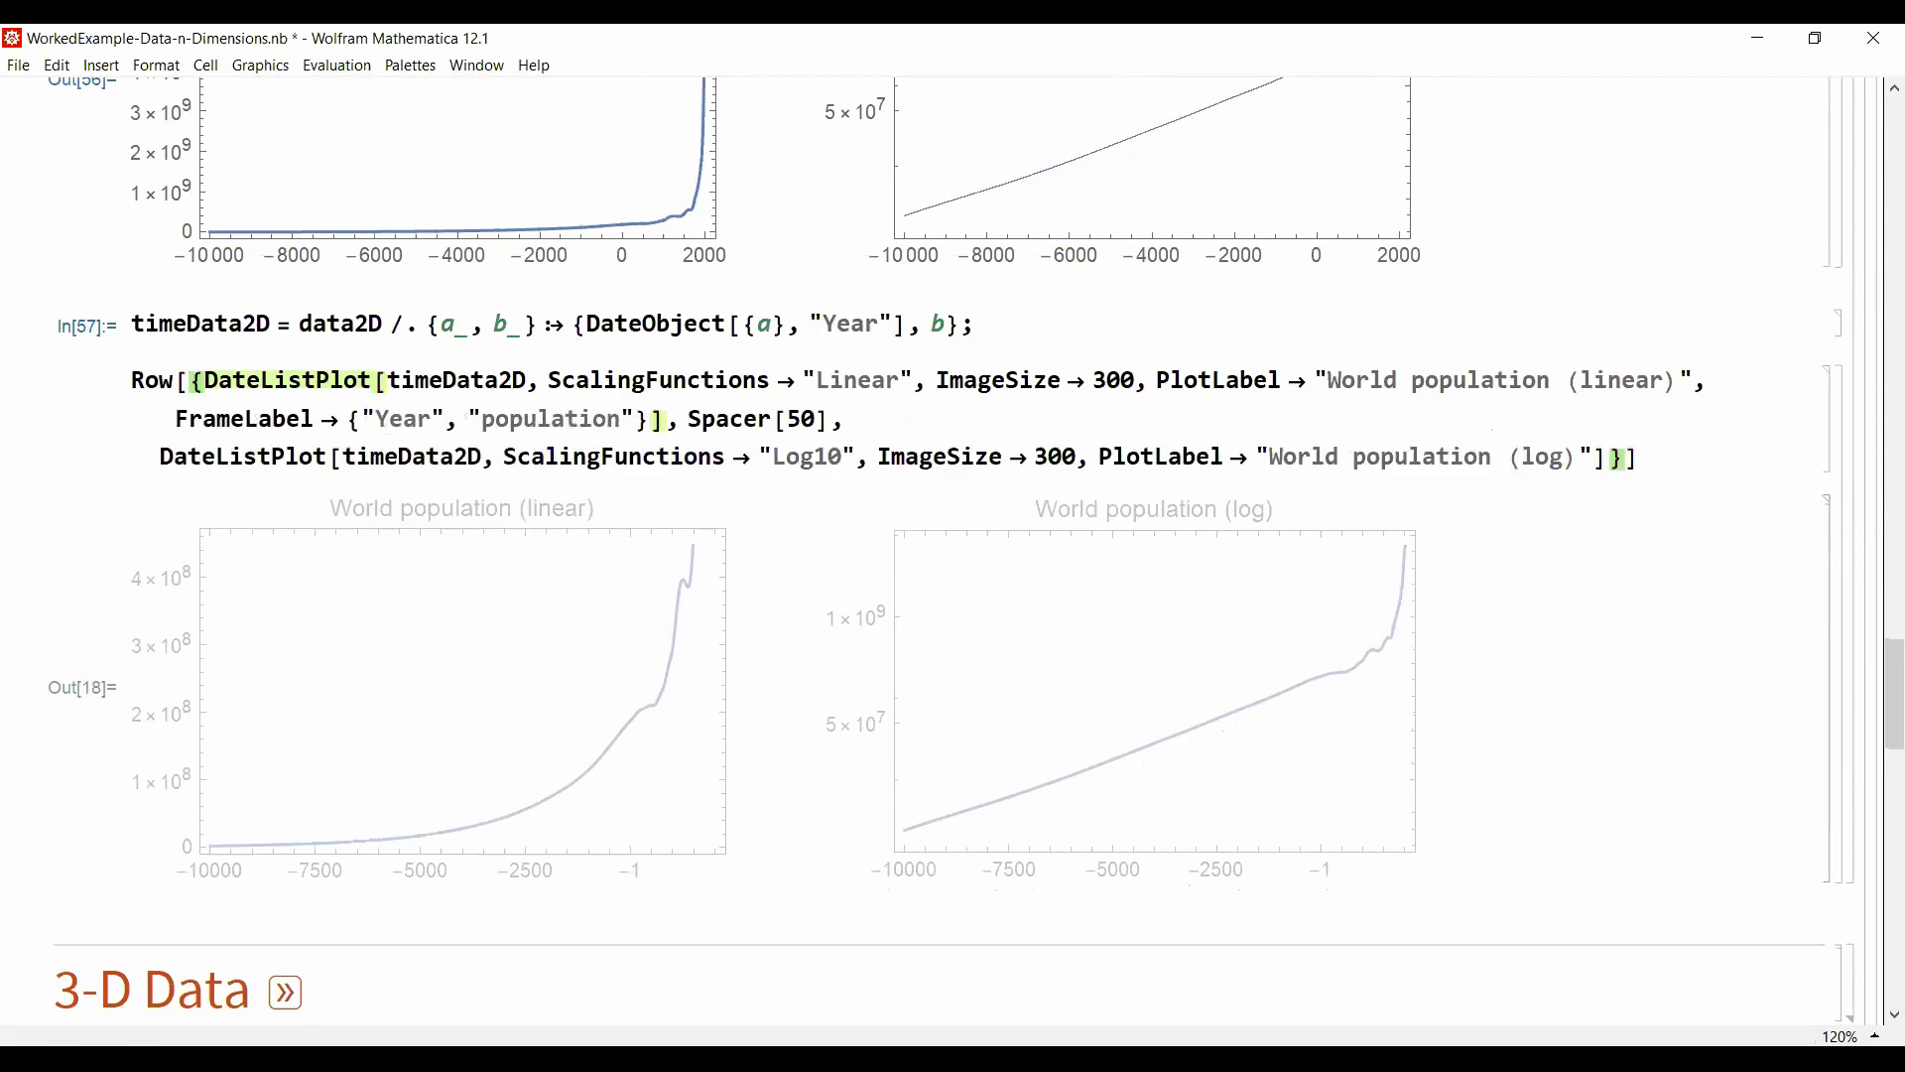
Step: Copy the FrameLabel rule into the log DateListPlot and redraw both plots
double_click(236, 422)
click(236, 422)
key(ctrl+c)
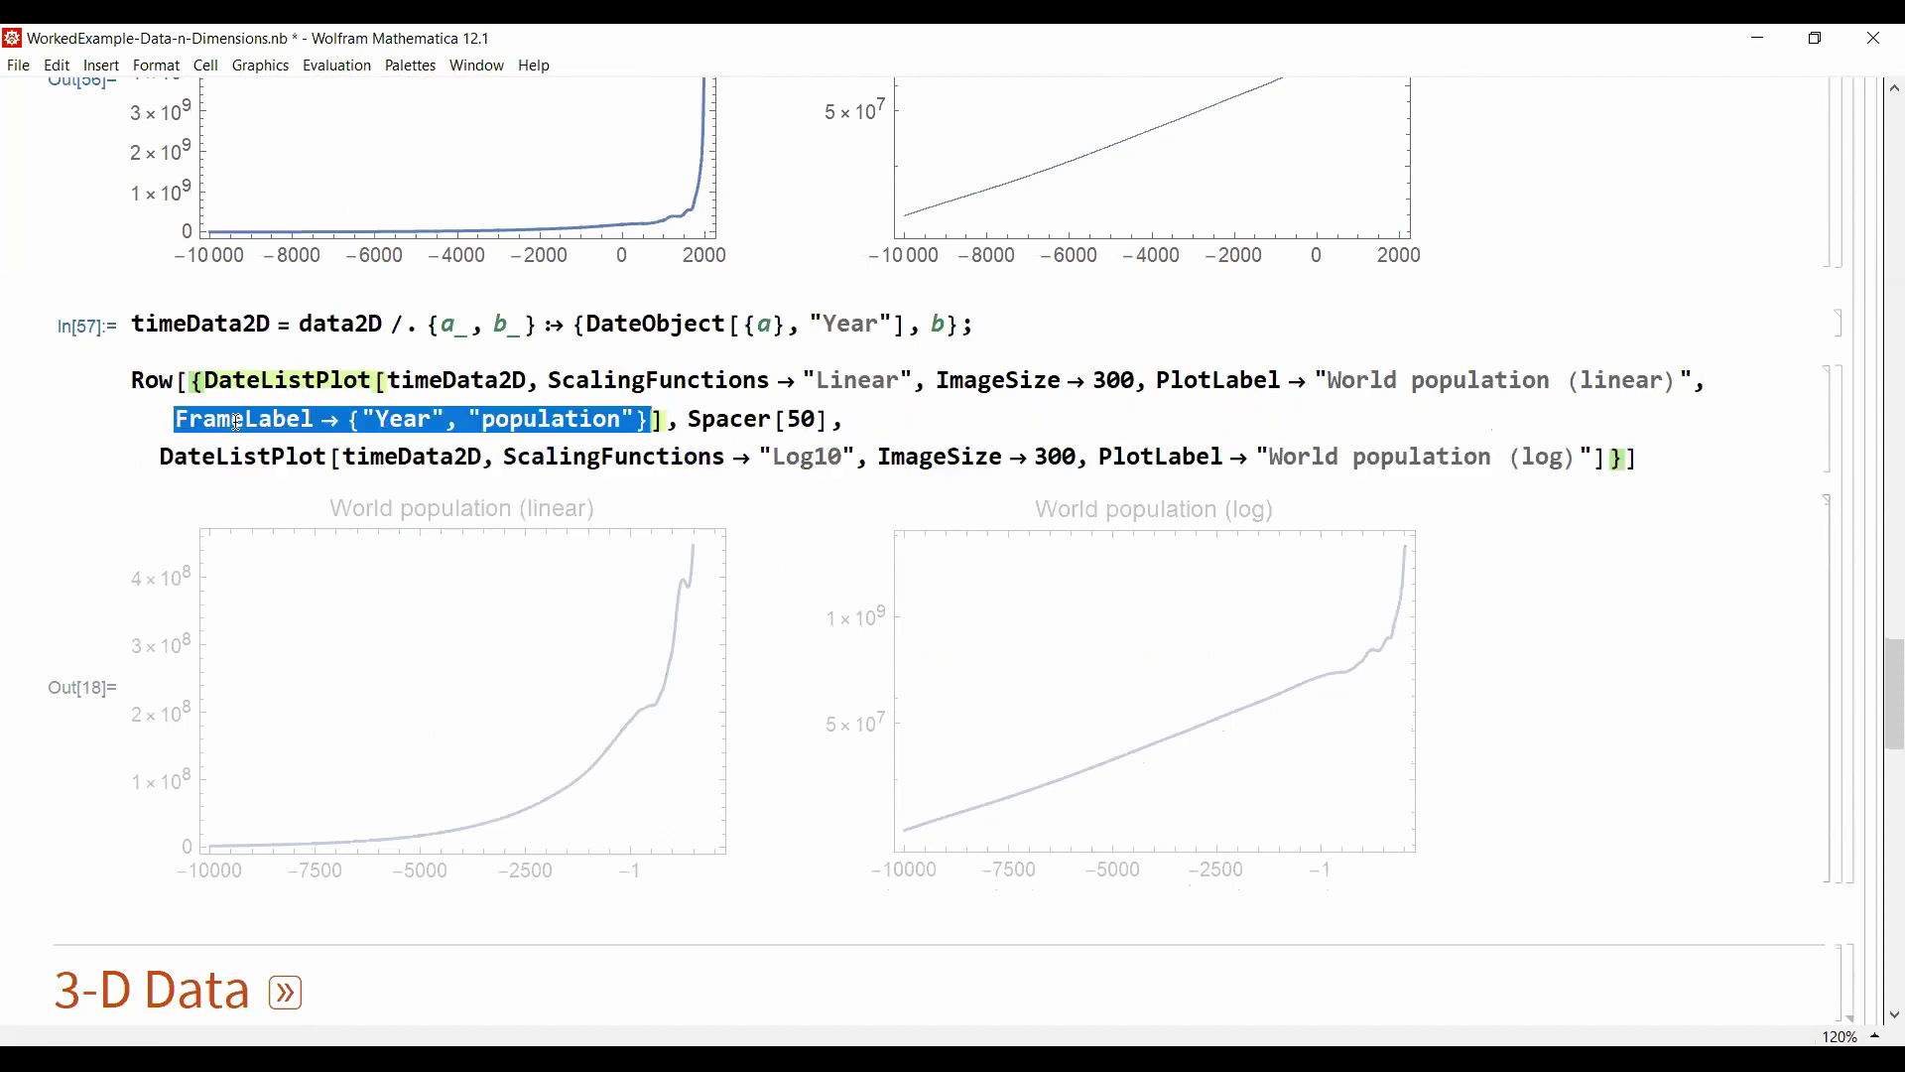
click(1593, 457)
text(,)
key(ctrl+v)
key(shift+Return)
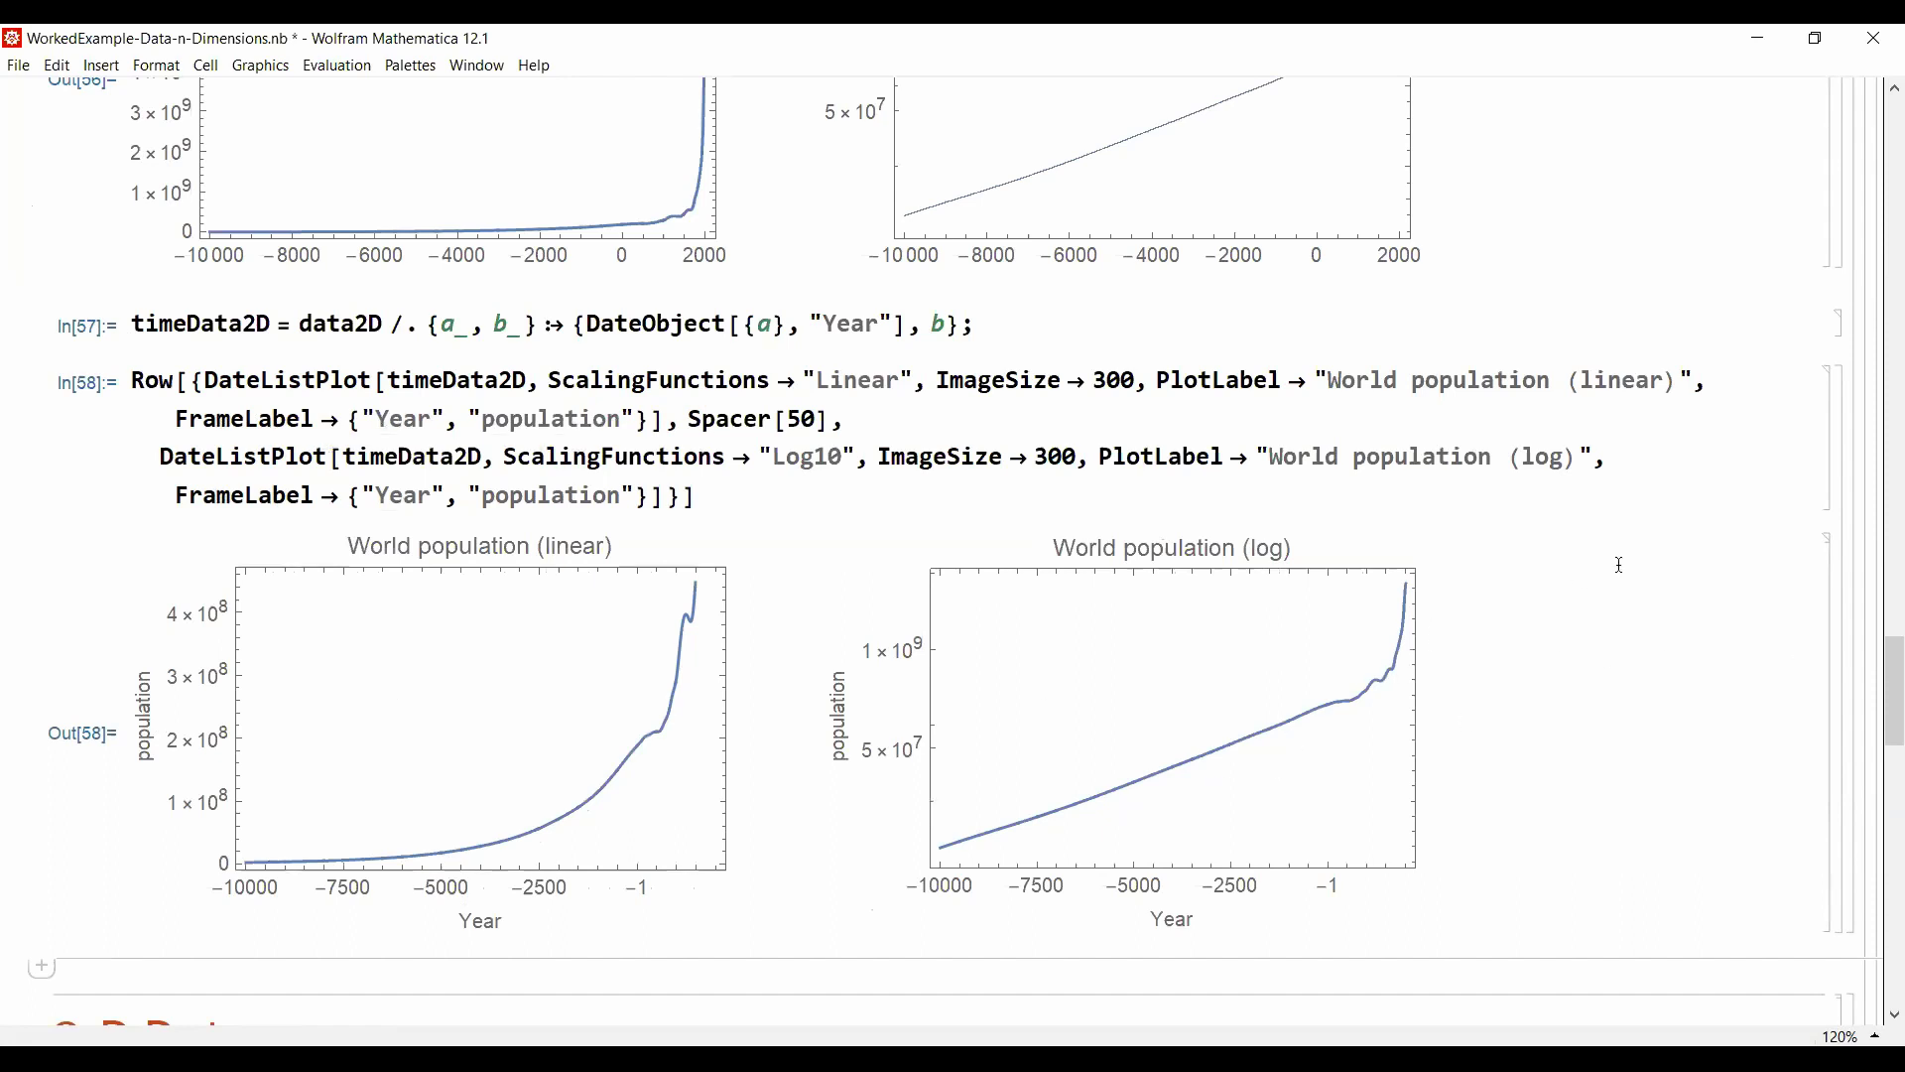
Step: Expand the 3-D Data section of the notebook
scroll(627, 315, down, 3)
scroll(397, 476, down, 5)
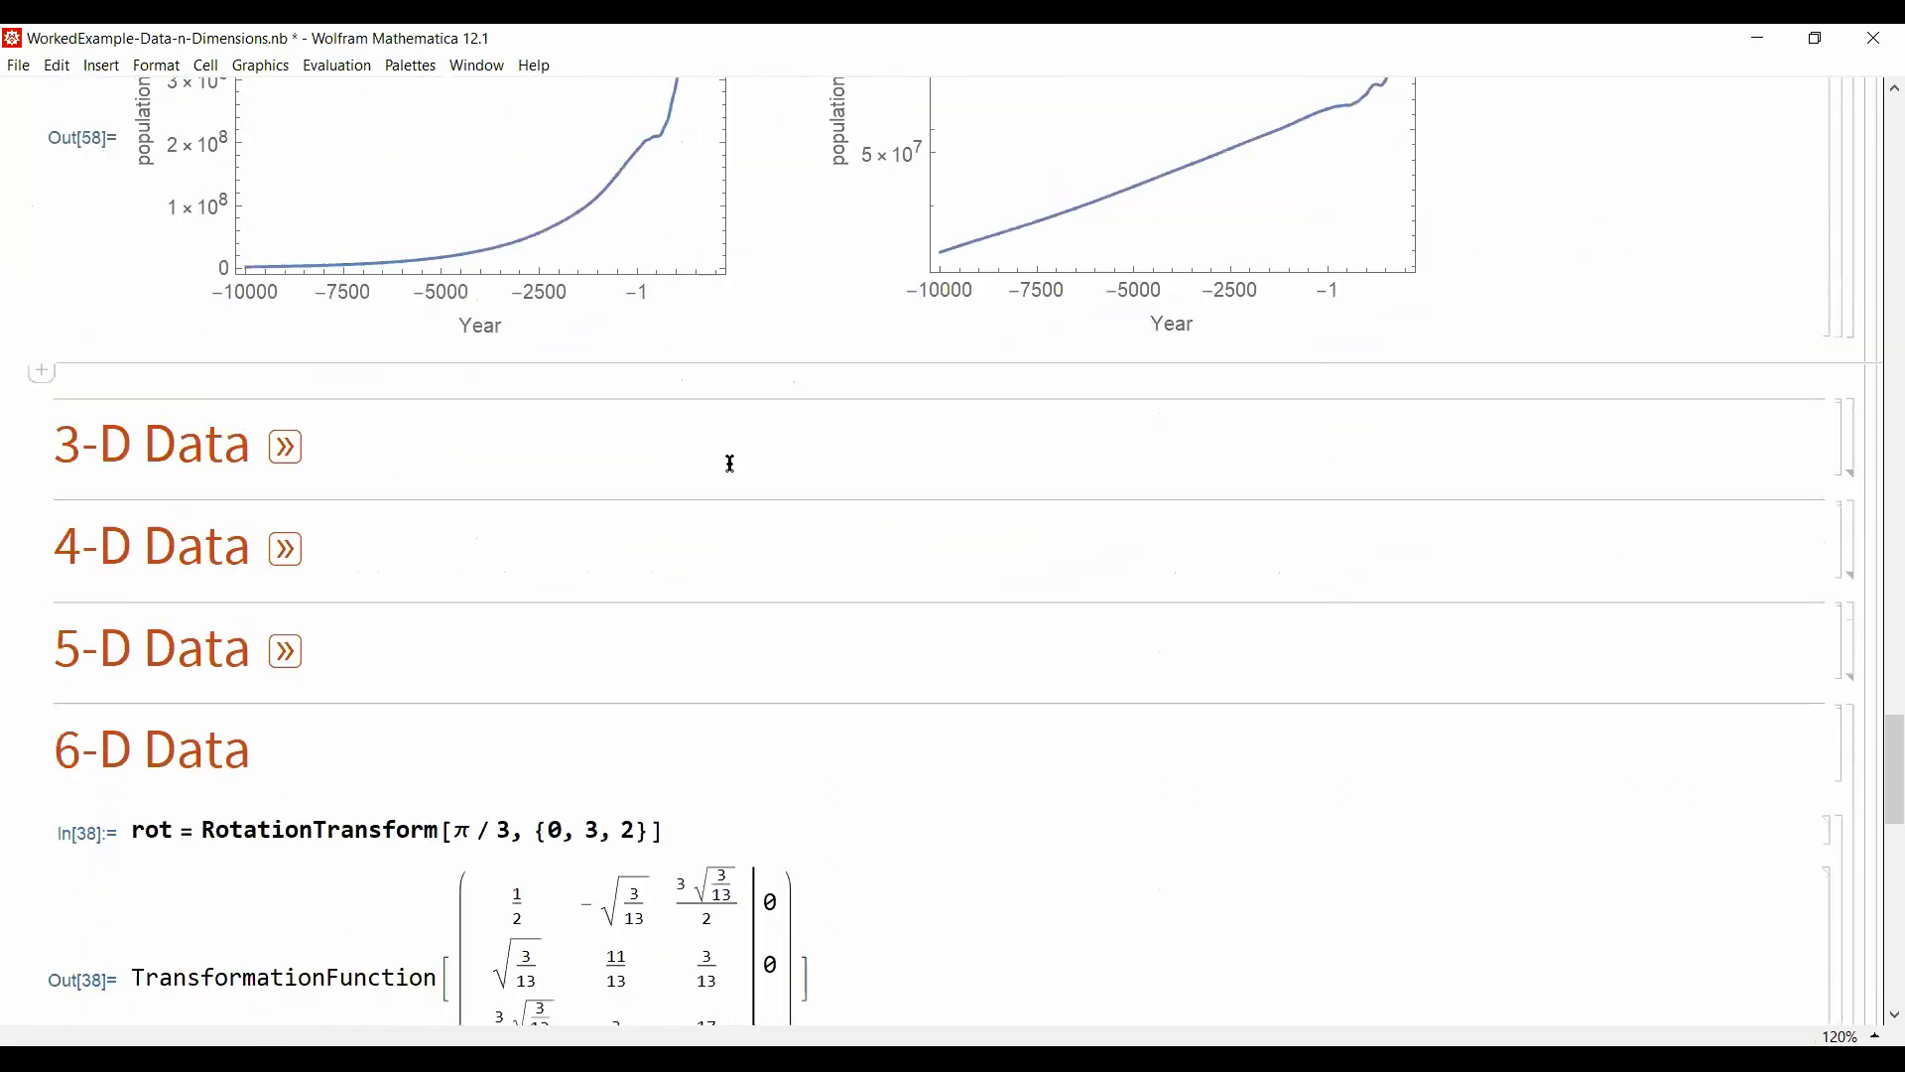
click(287, 448)
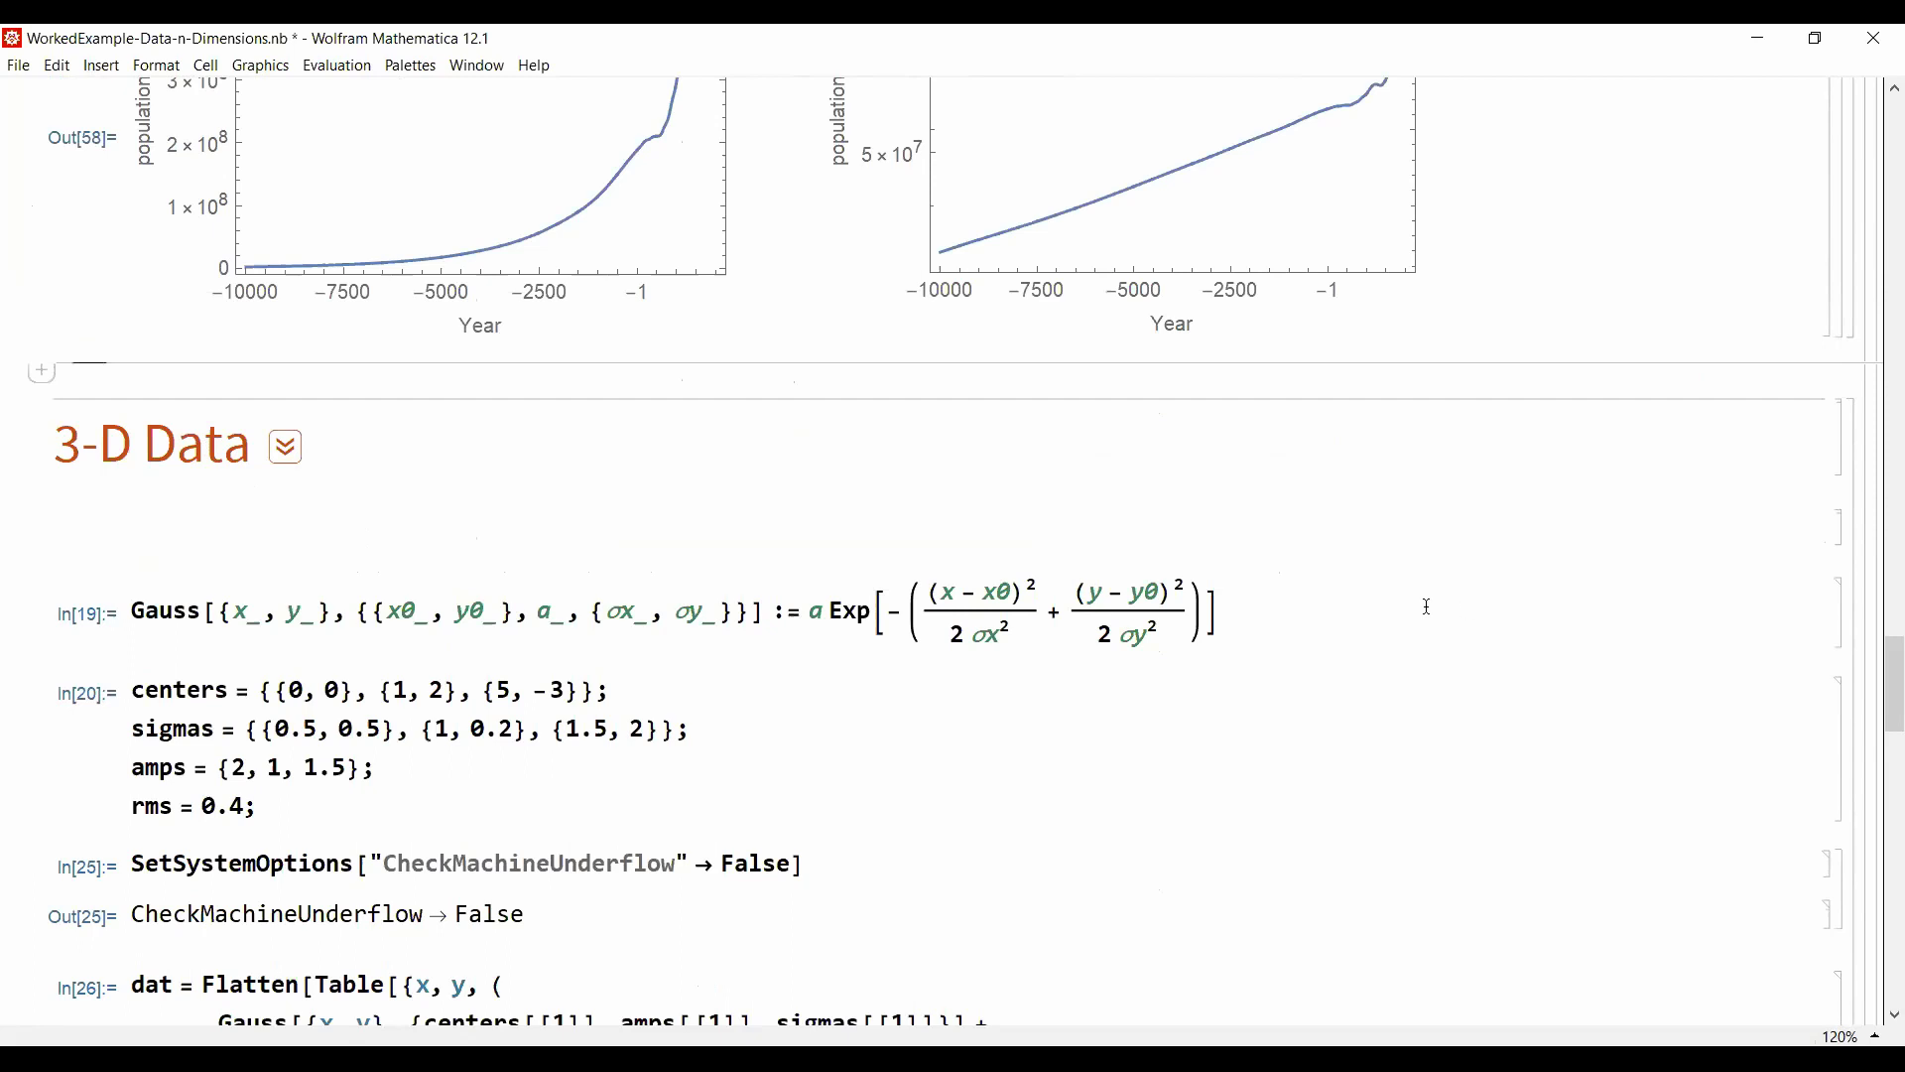
Step: Re-evaluate the Gauss definition and the centers, sigmas, amps and rms cell
click(1263, 600)
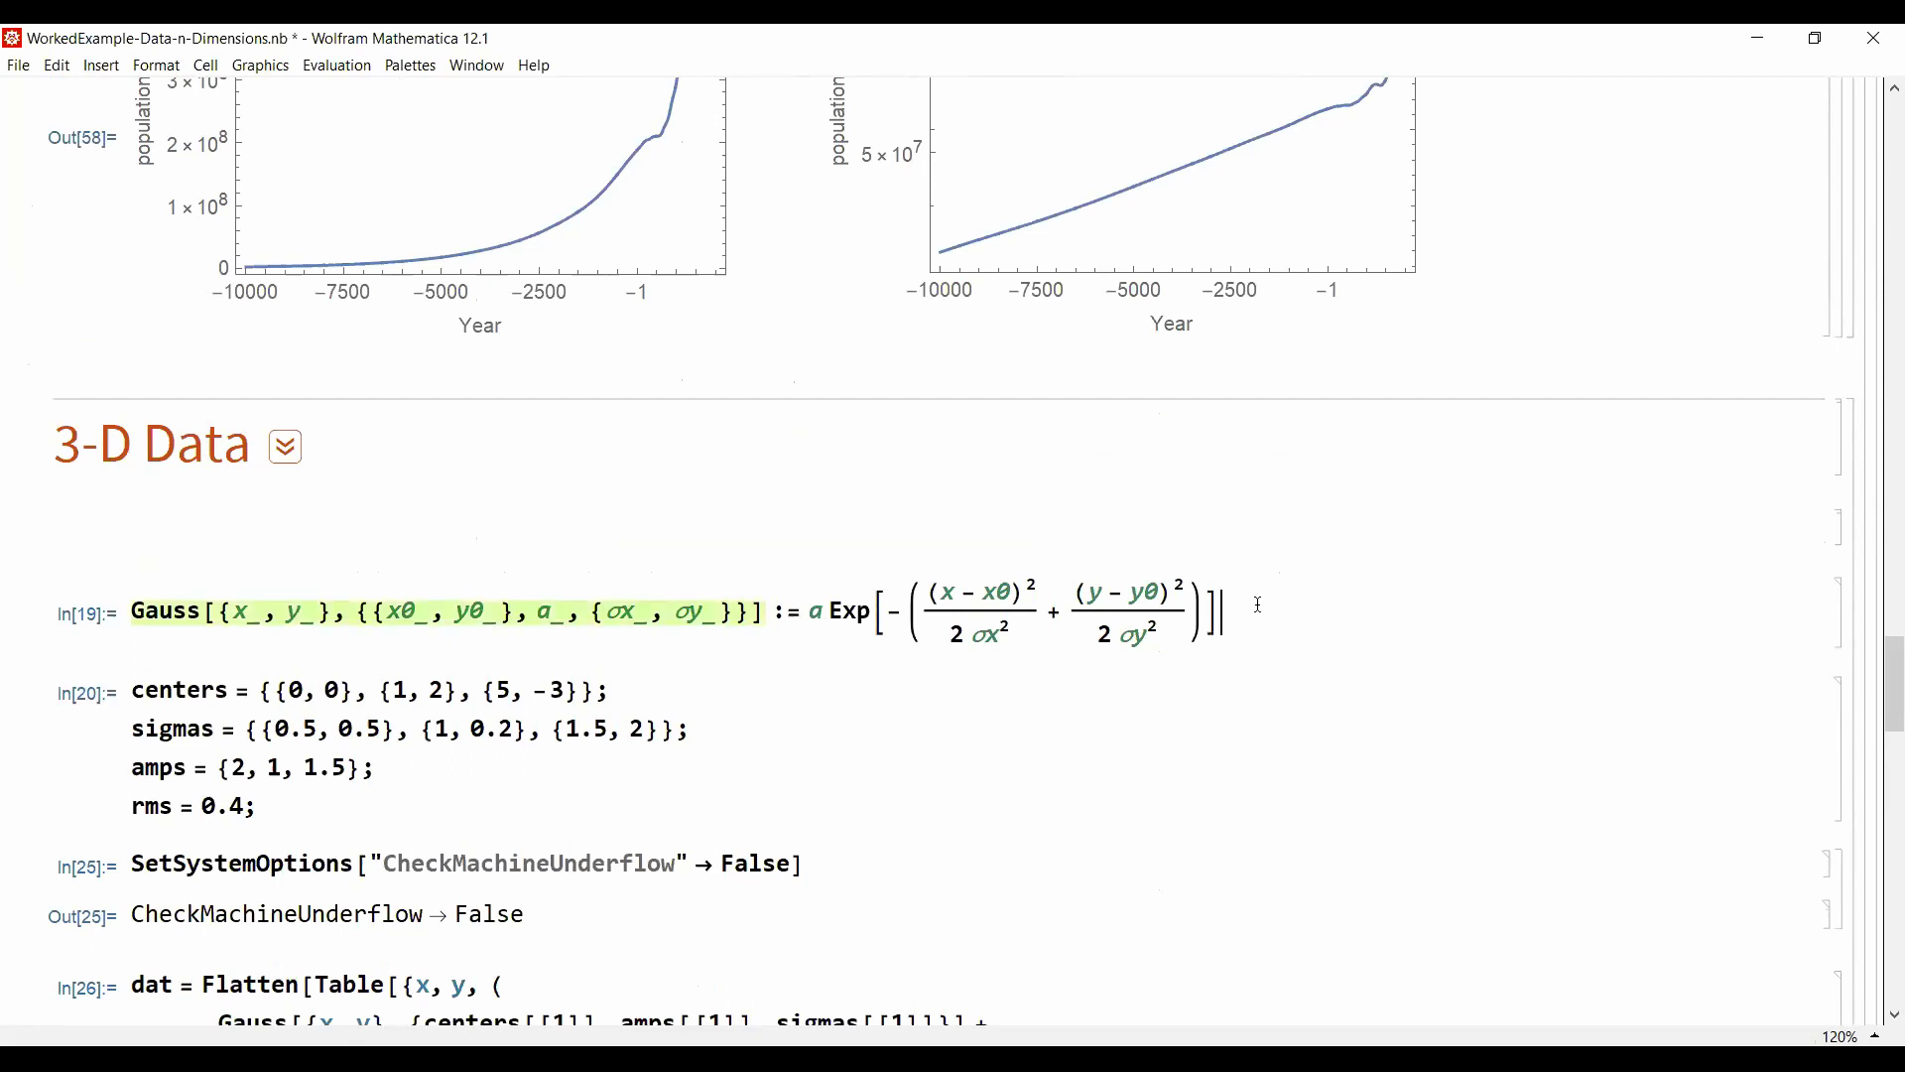
scroll(1255, 605, down, 3)
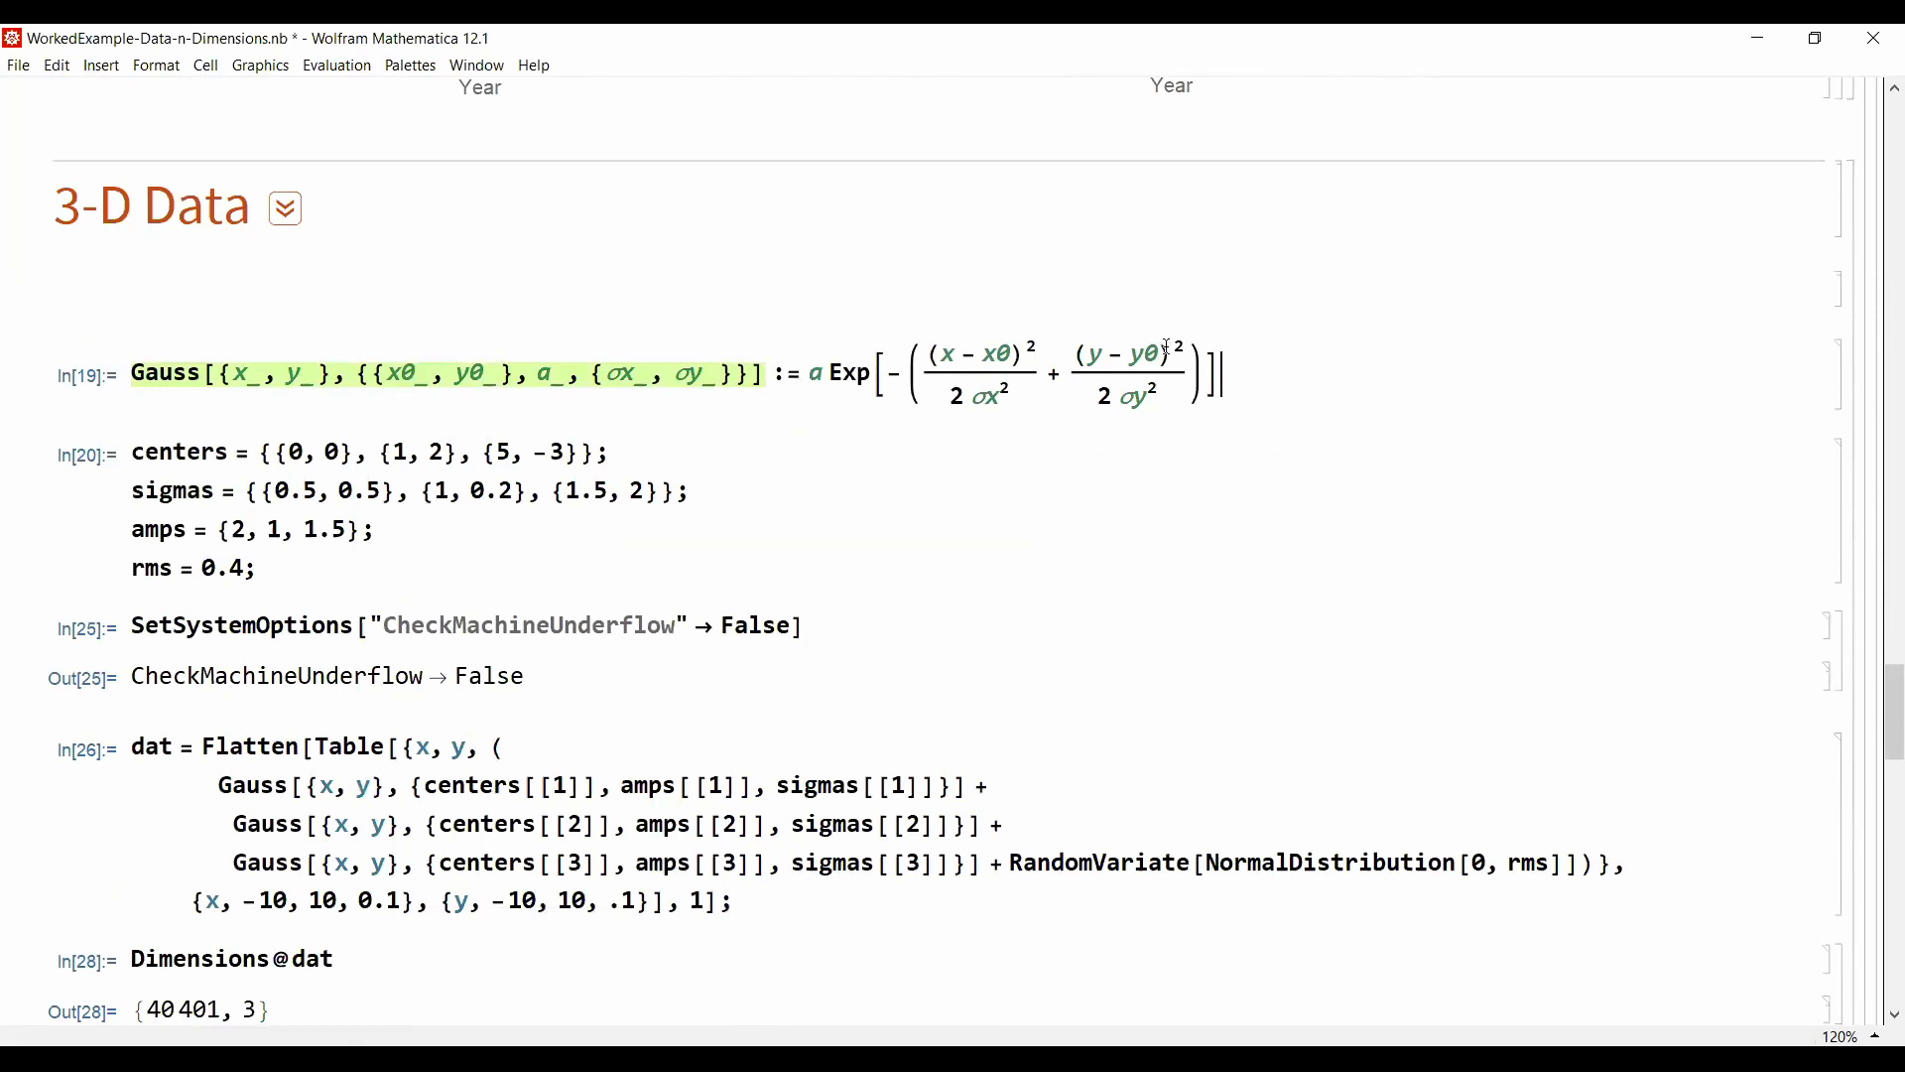
key(shift+Return)
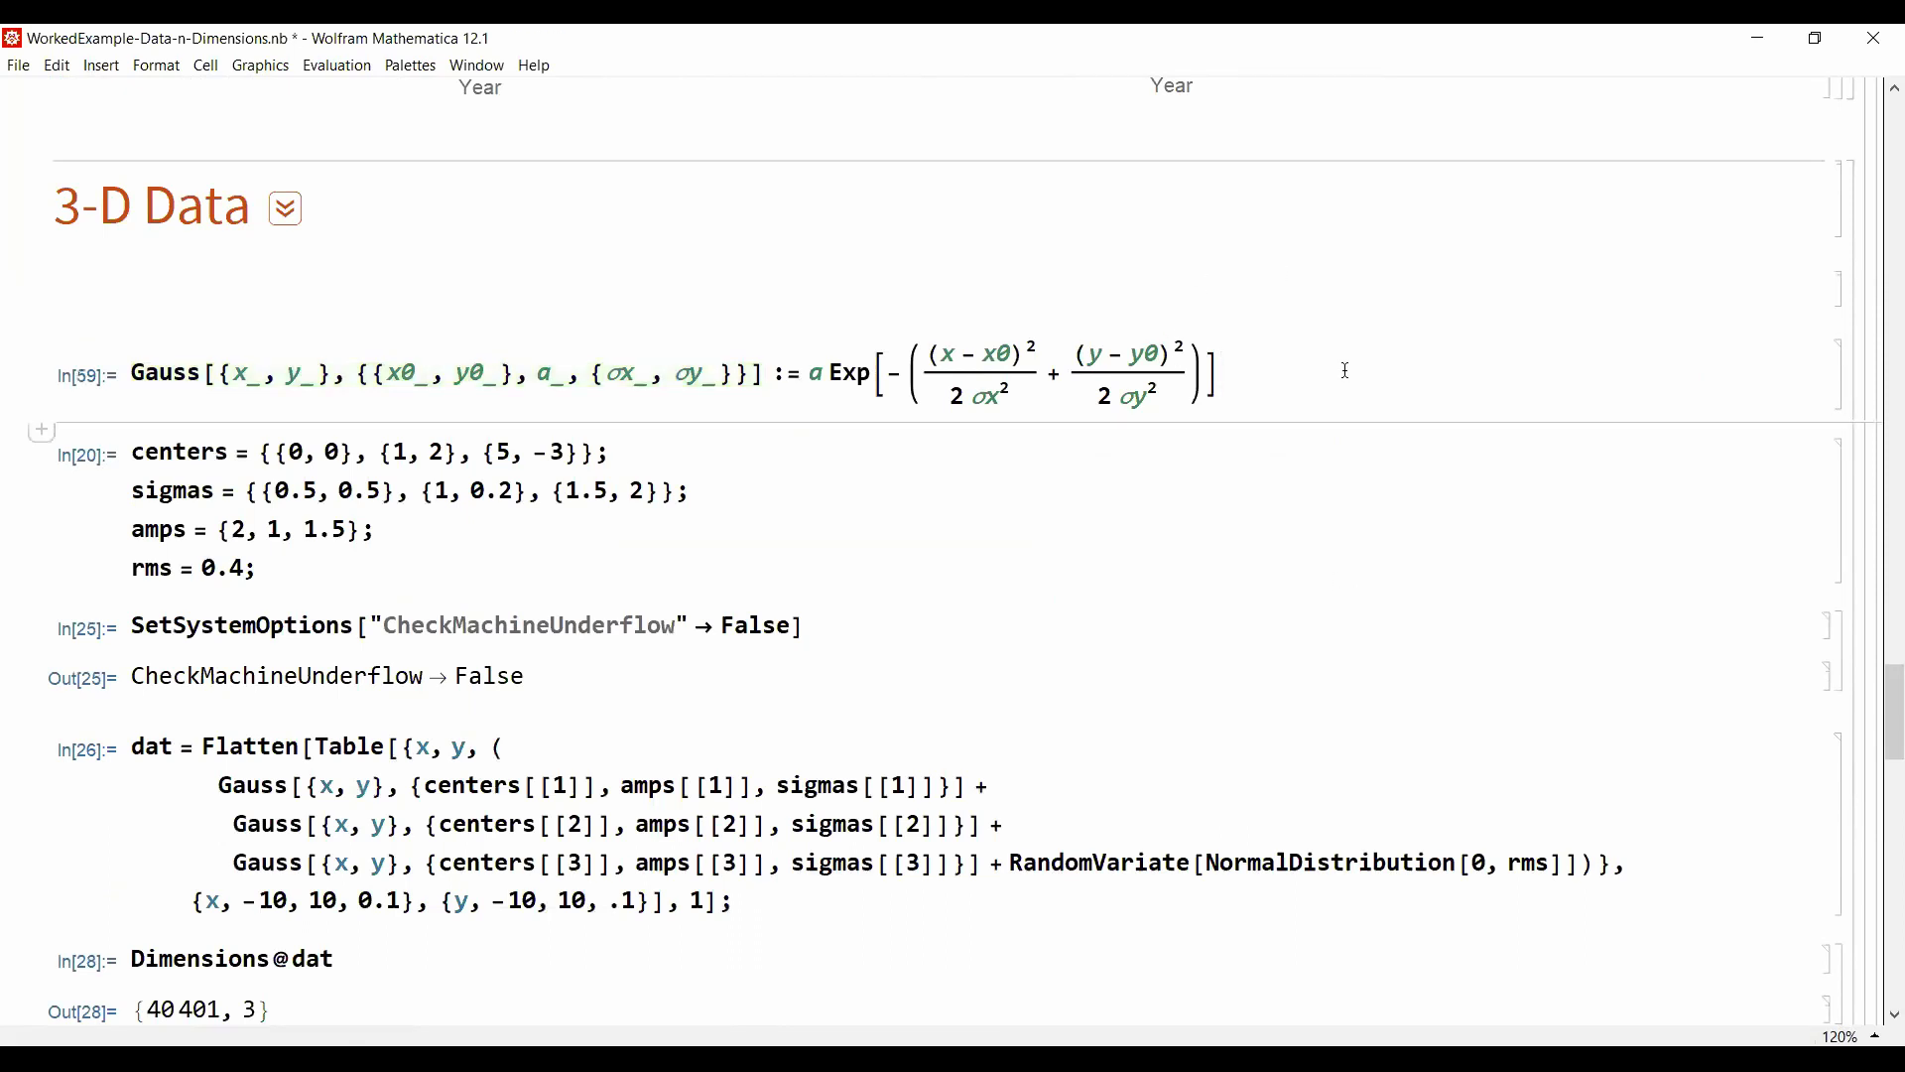
click(133, 453)
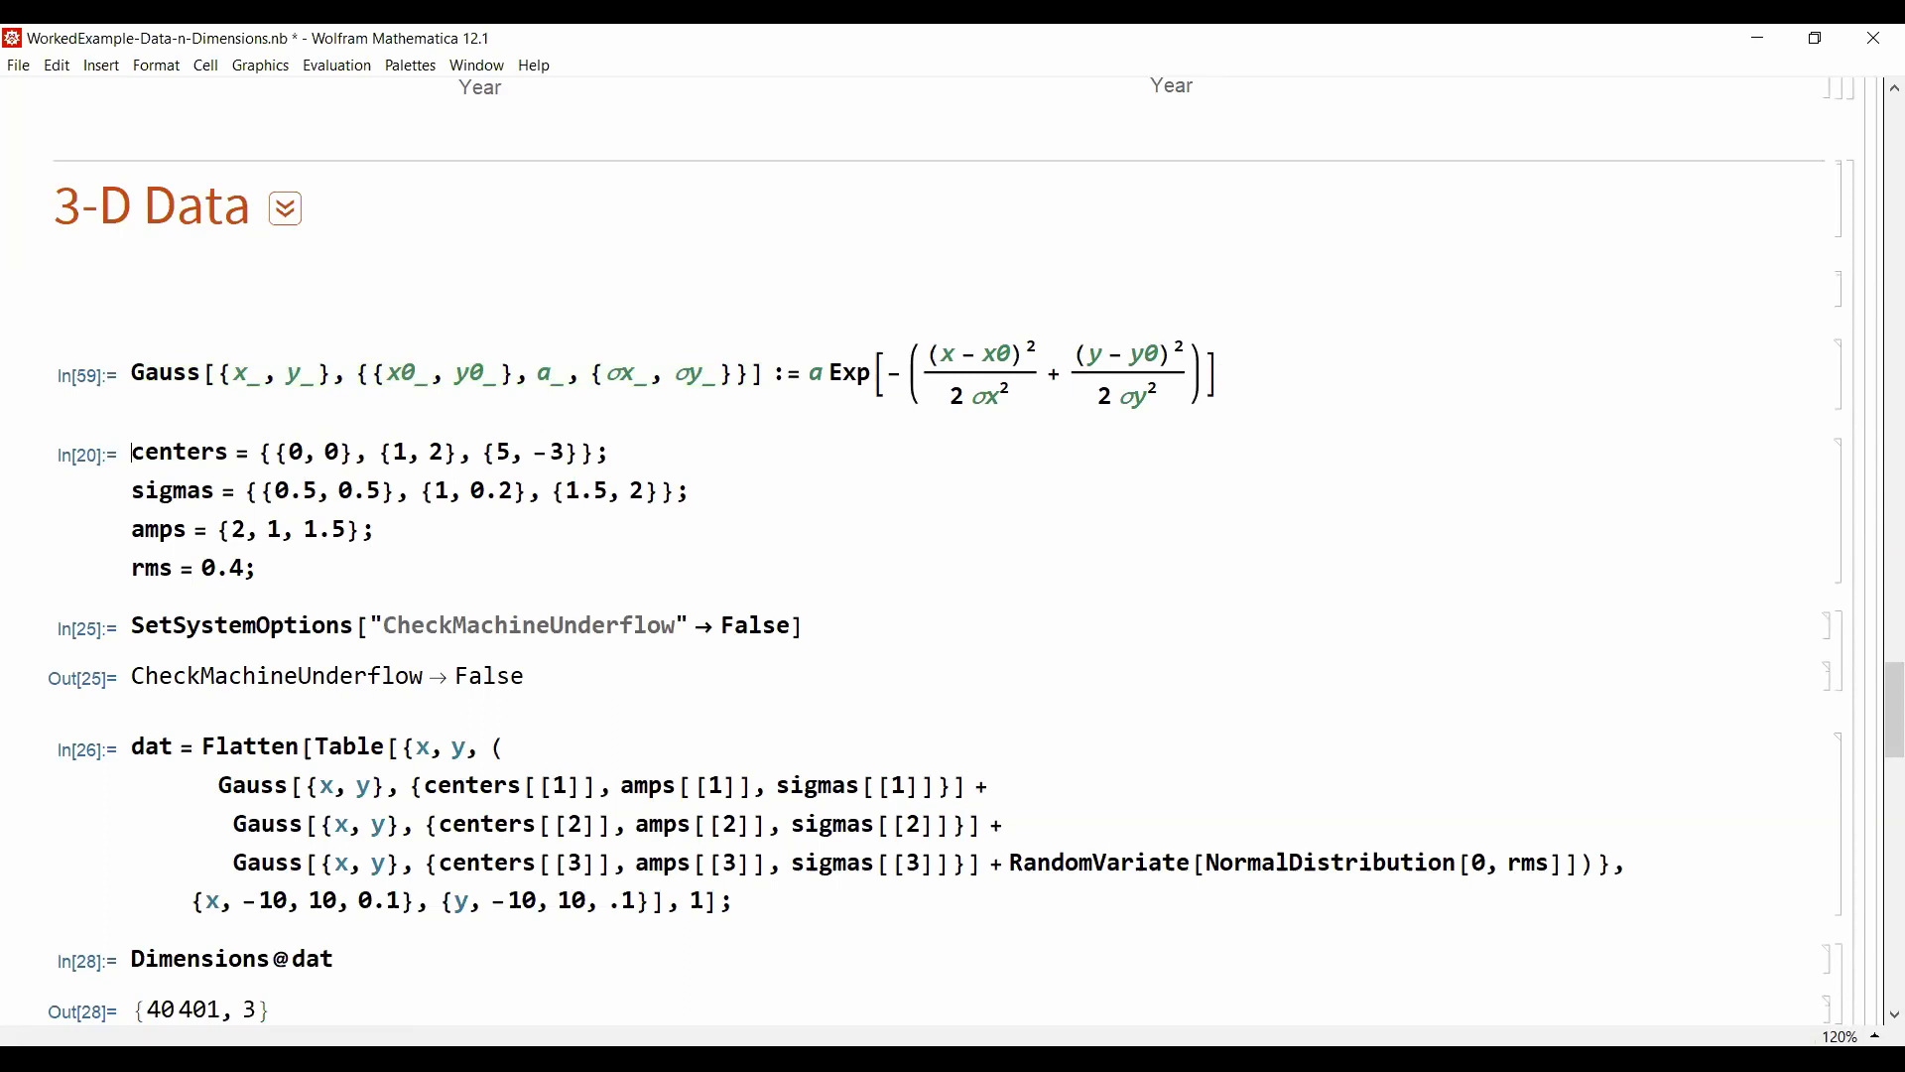
key(shift+Return)
key(shift+Return)
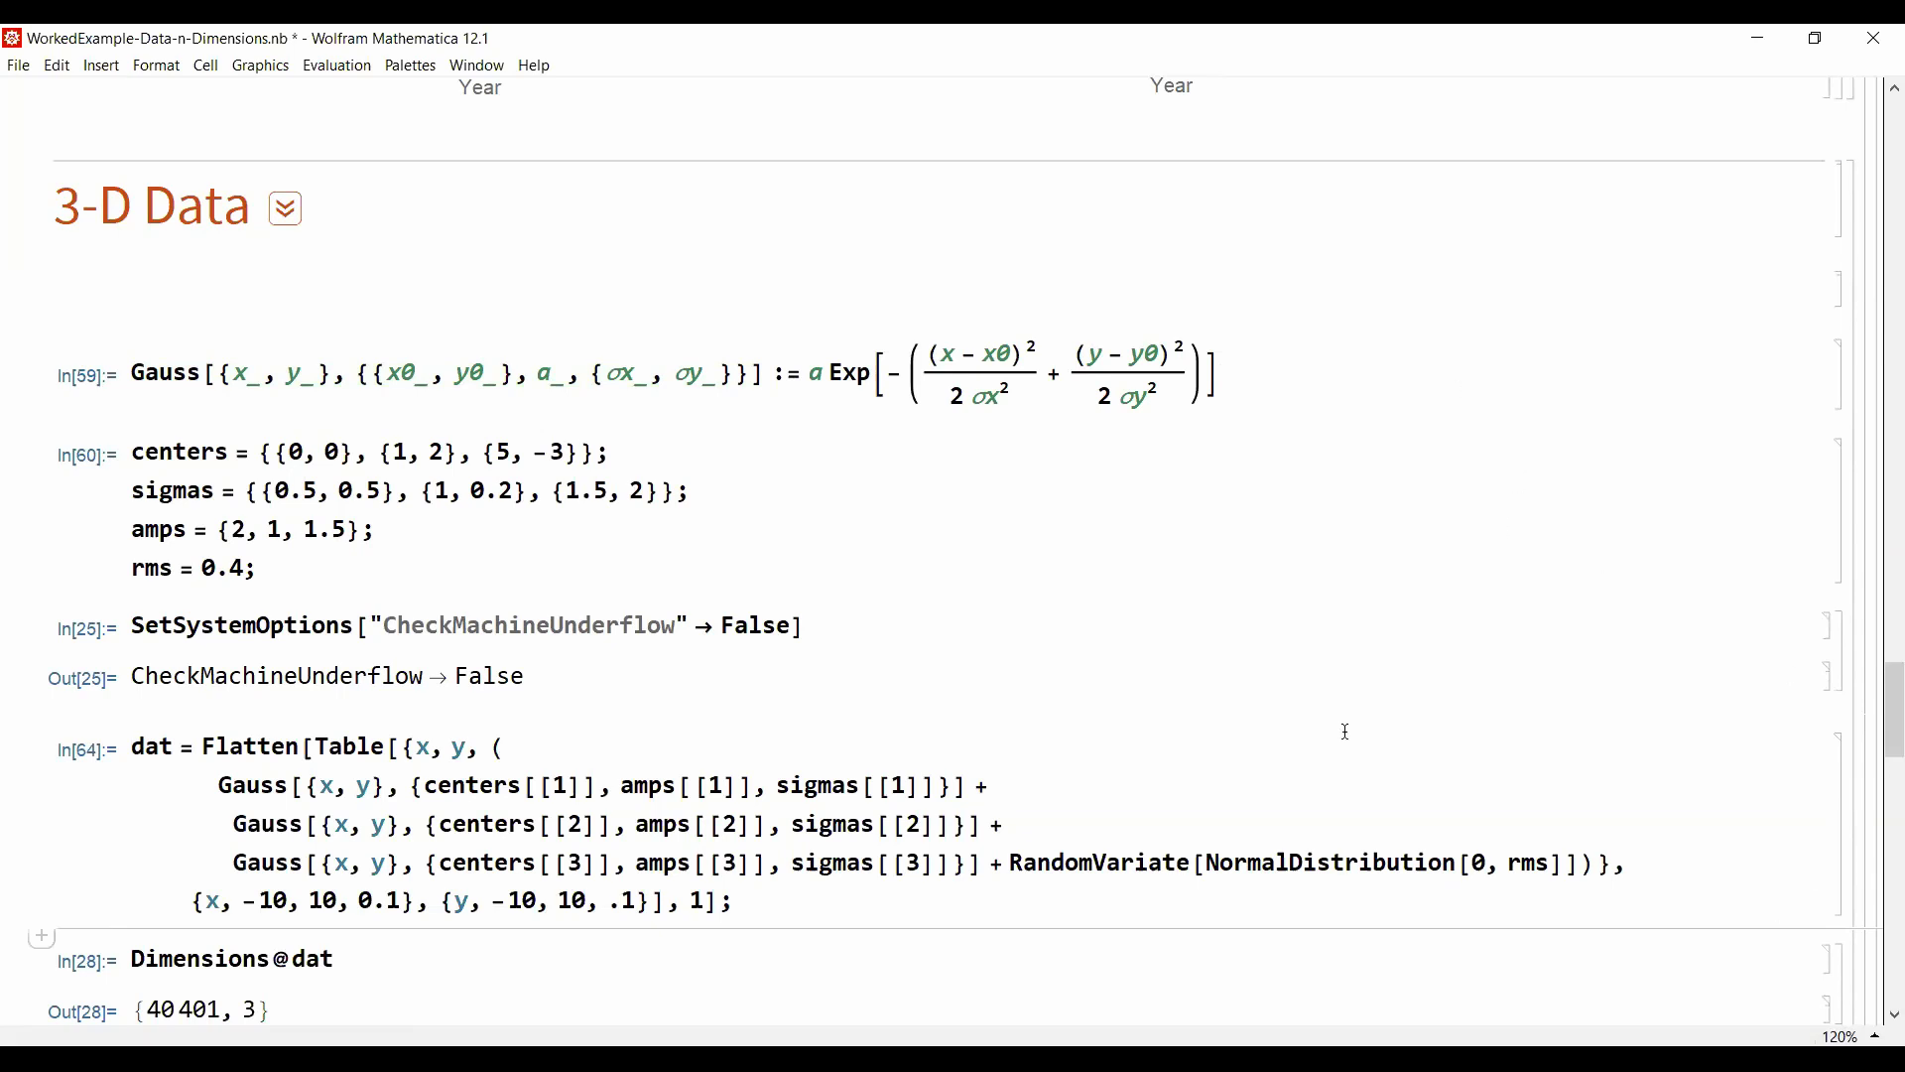
Step: Add and evaluate a dat[[1;;10]] cell listing the first ten x, y, z triples
scroll(1332, 751, down, 5)
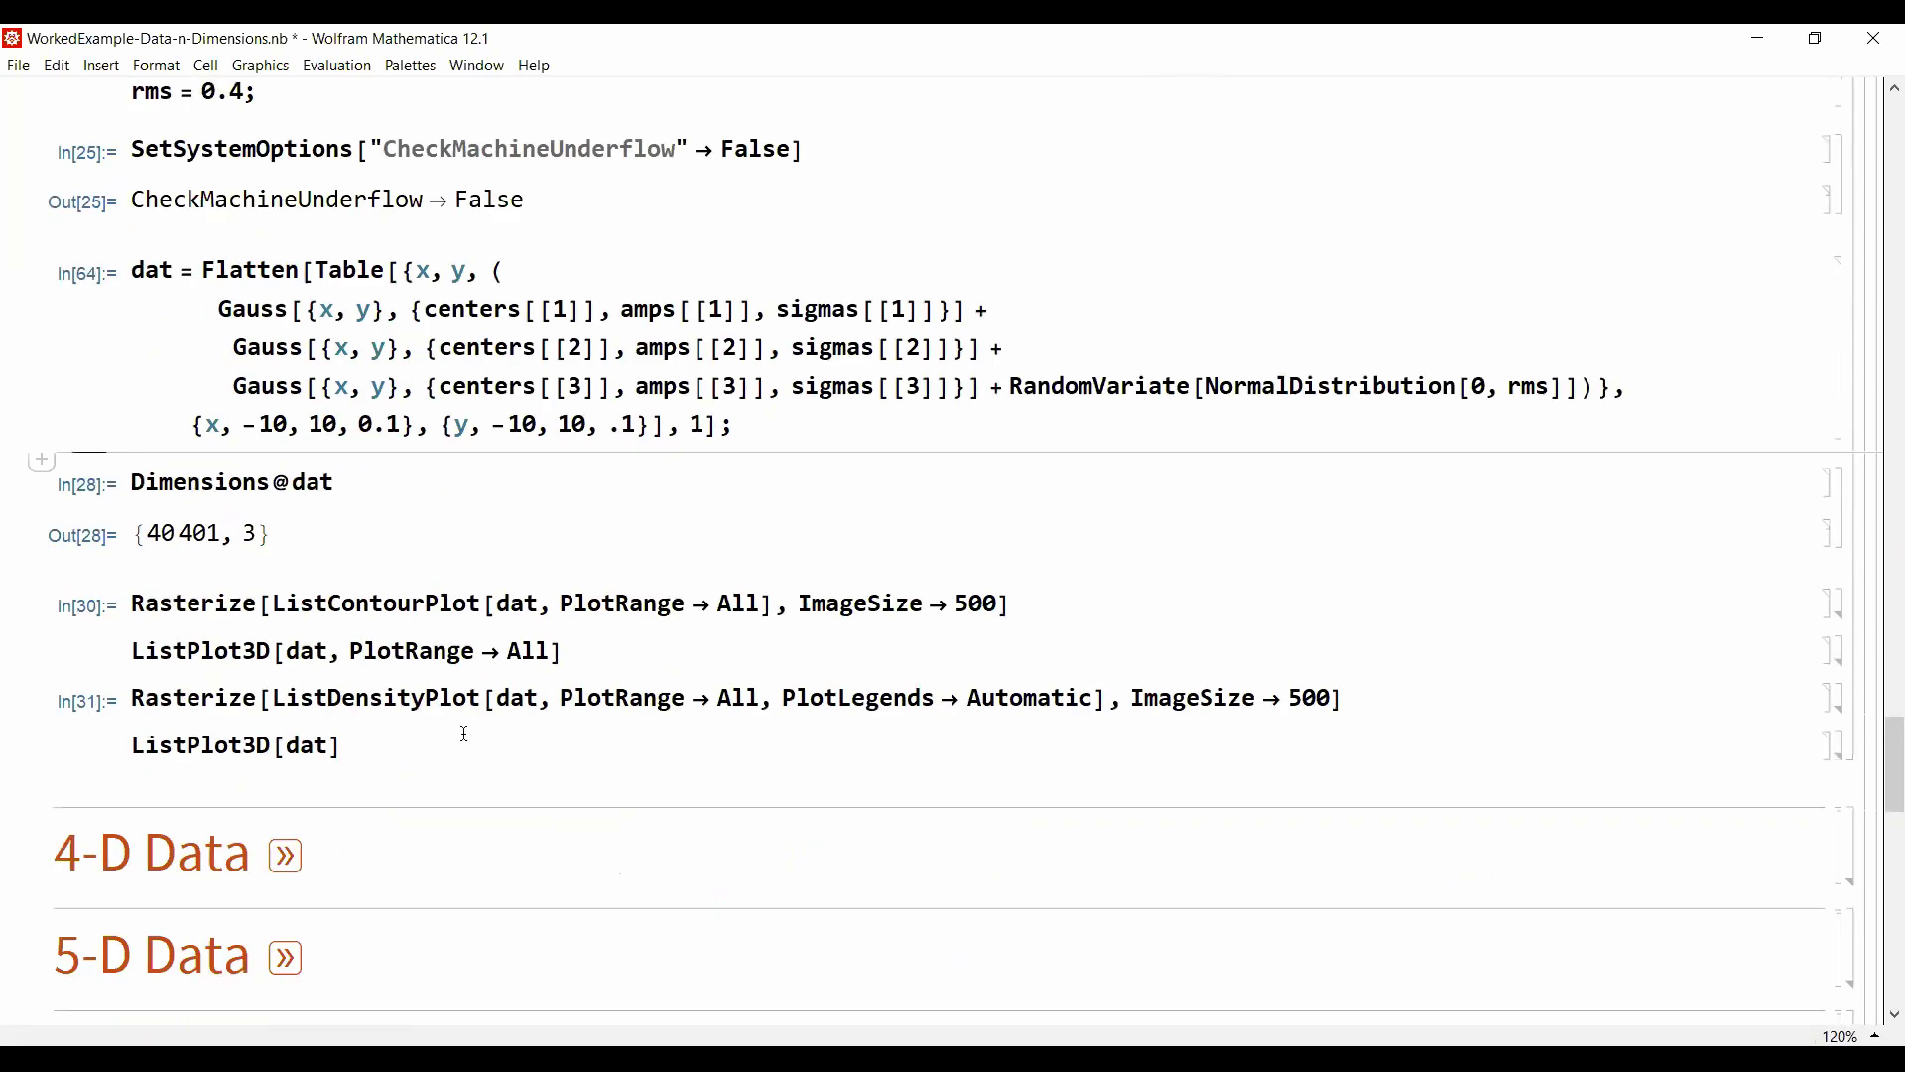
click(205, 563)
text(dat)
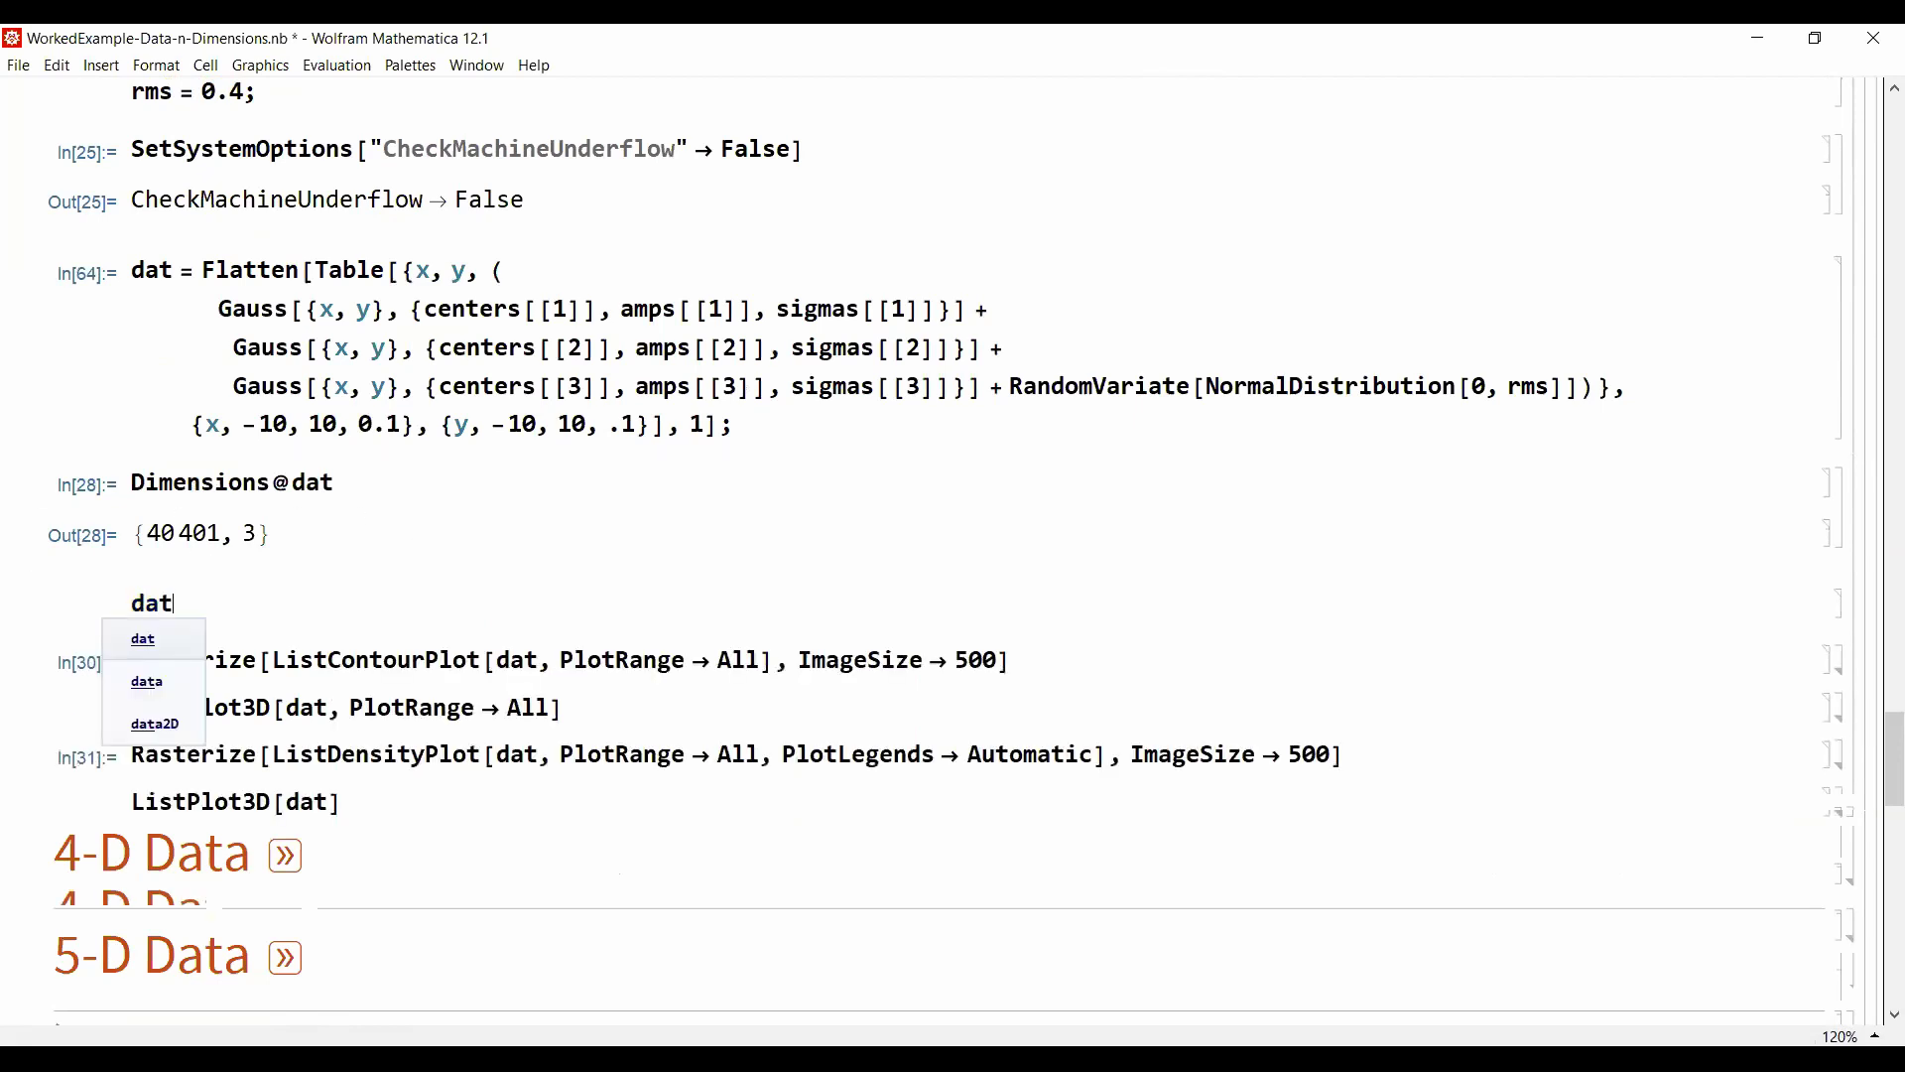
text([[)
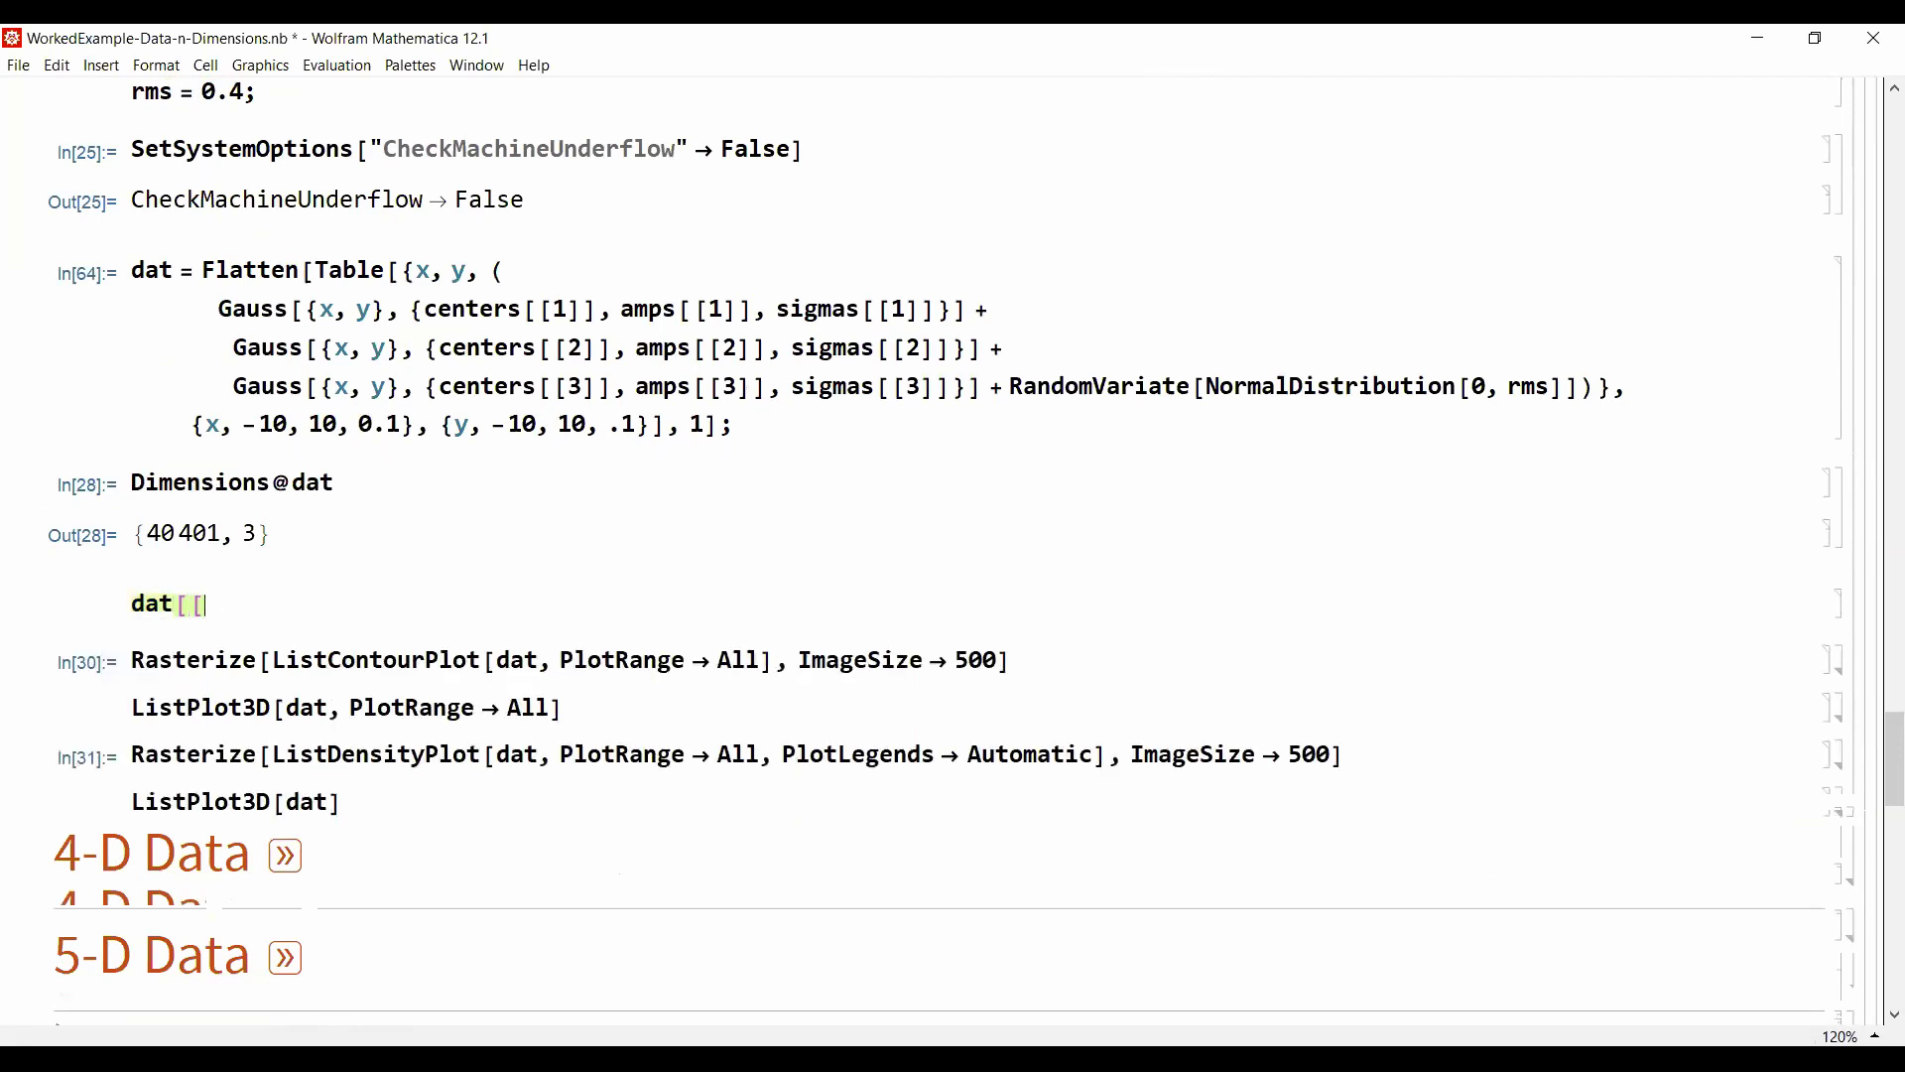
text(1;;10]])
key(shift+Return)
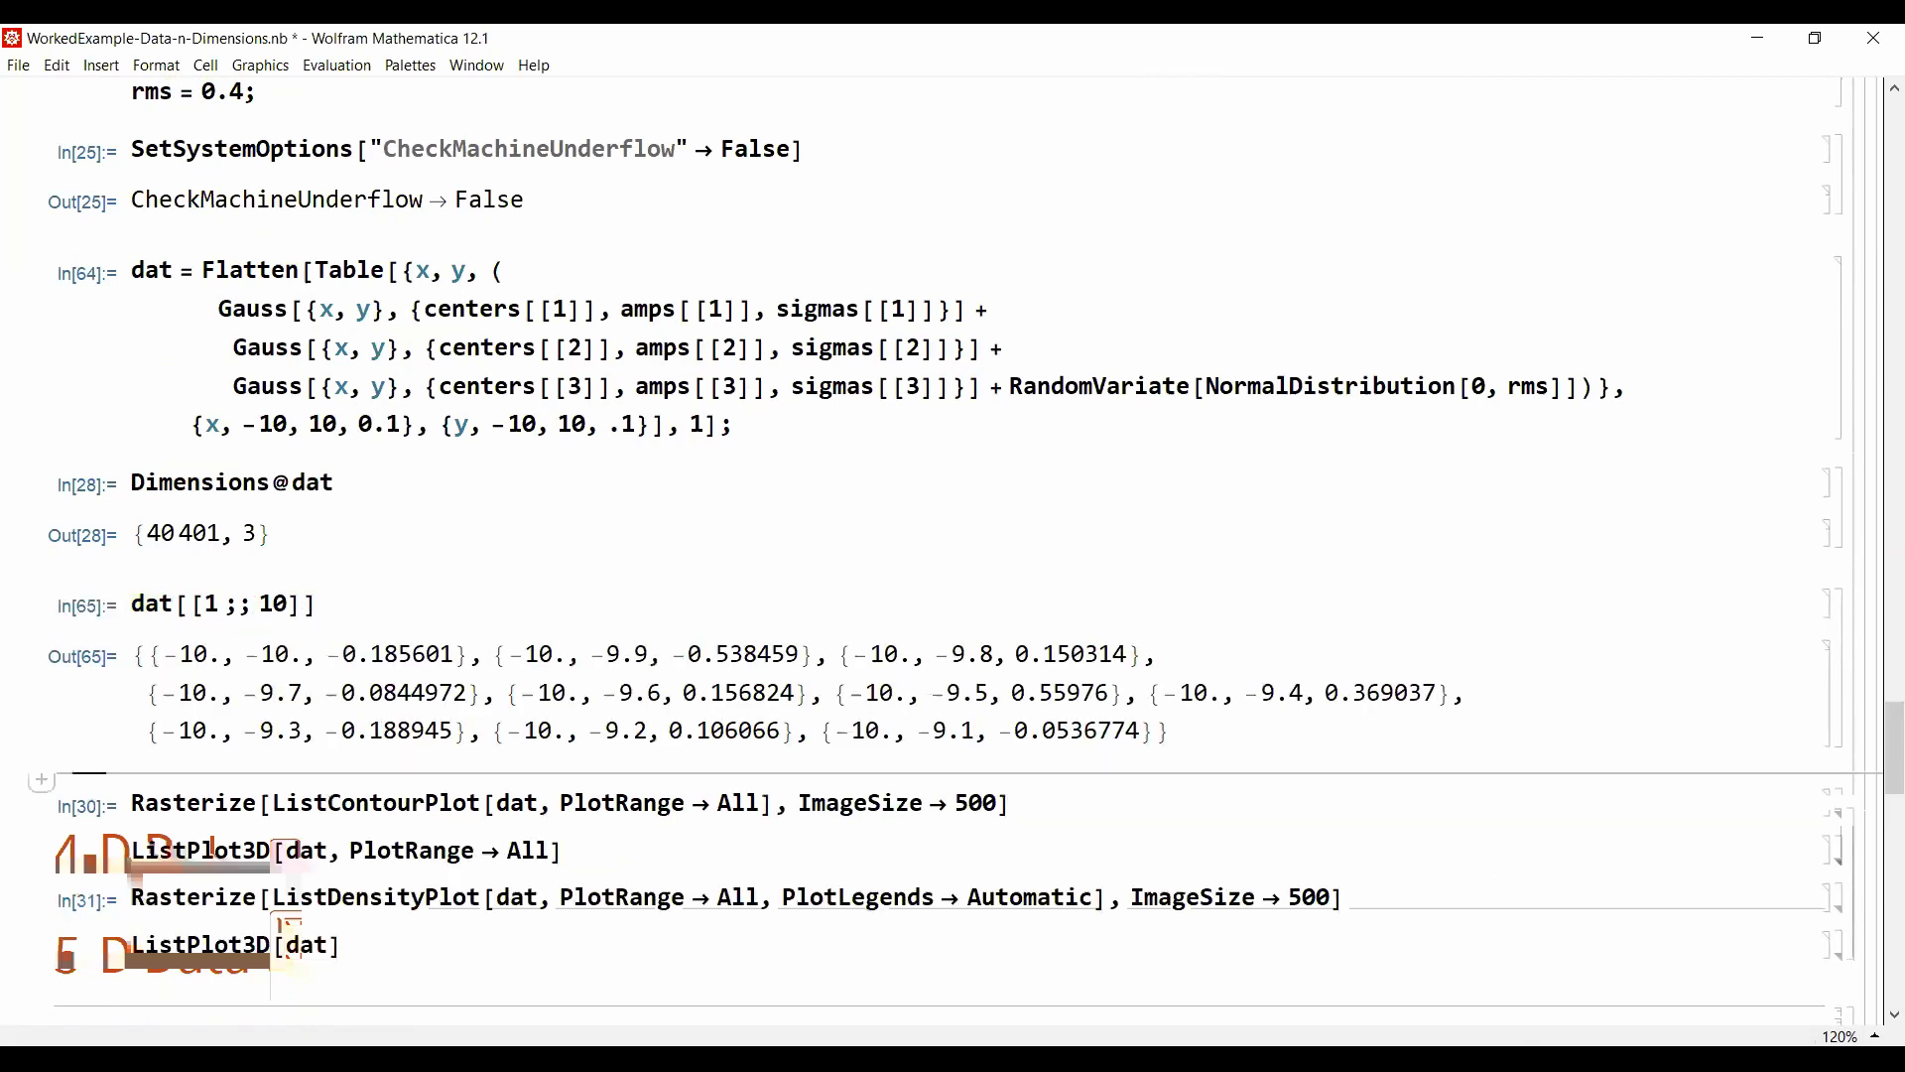
Step: Highlight the x and z values of the first triple, then generate the ListContourPlot of dat
double_click(179, 654)
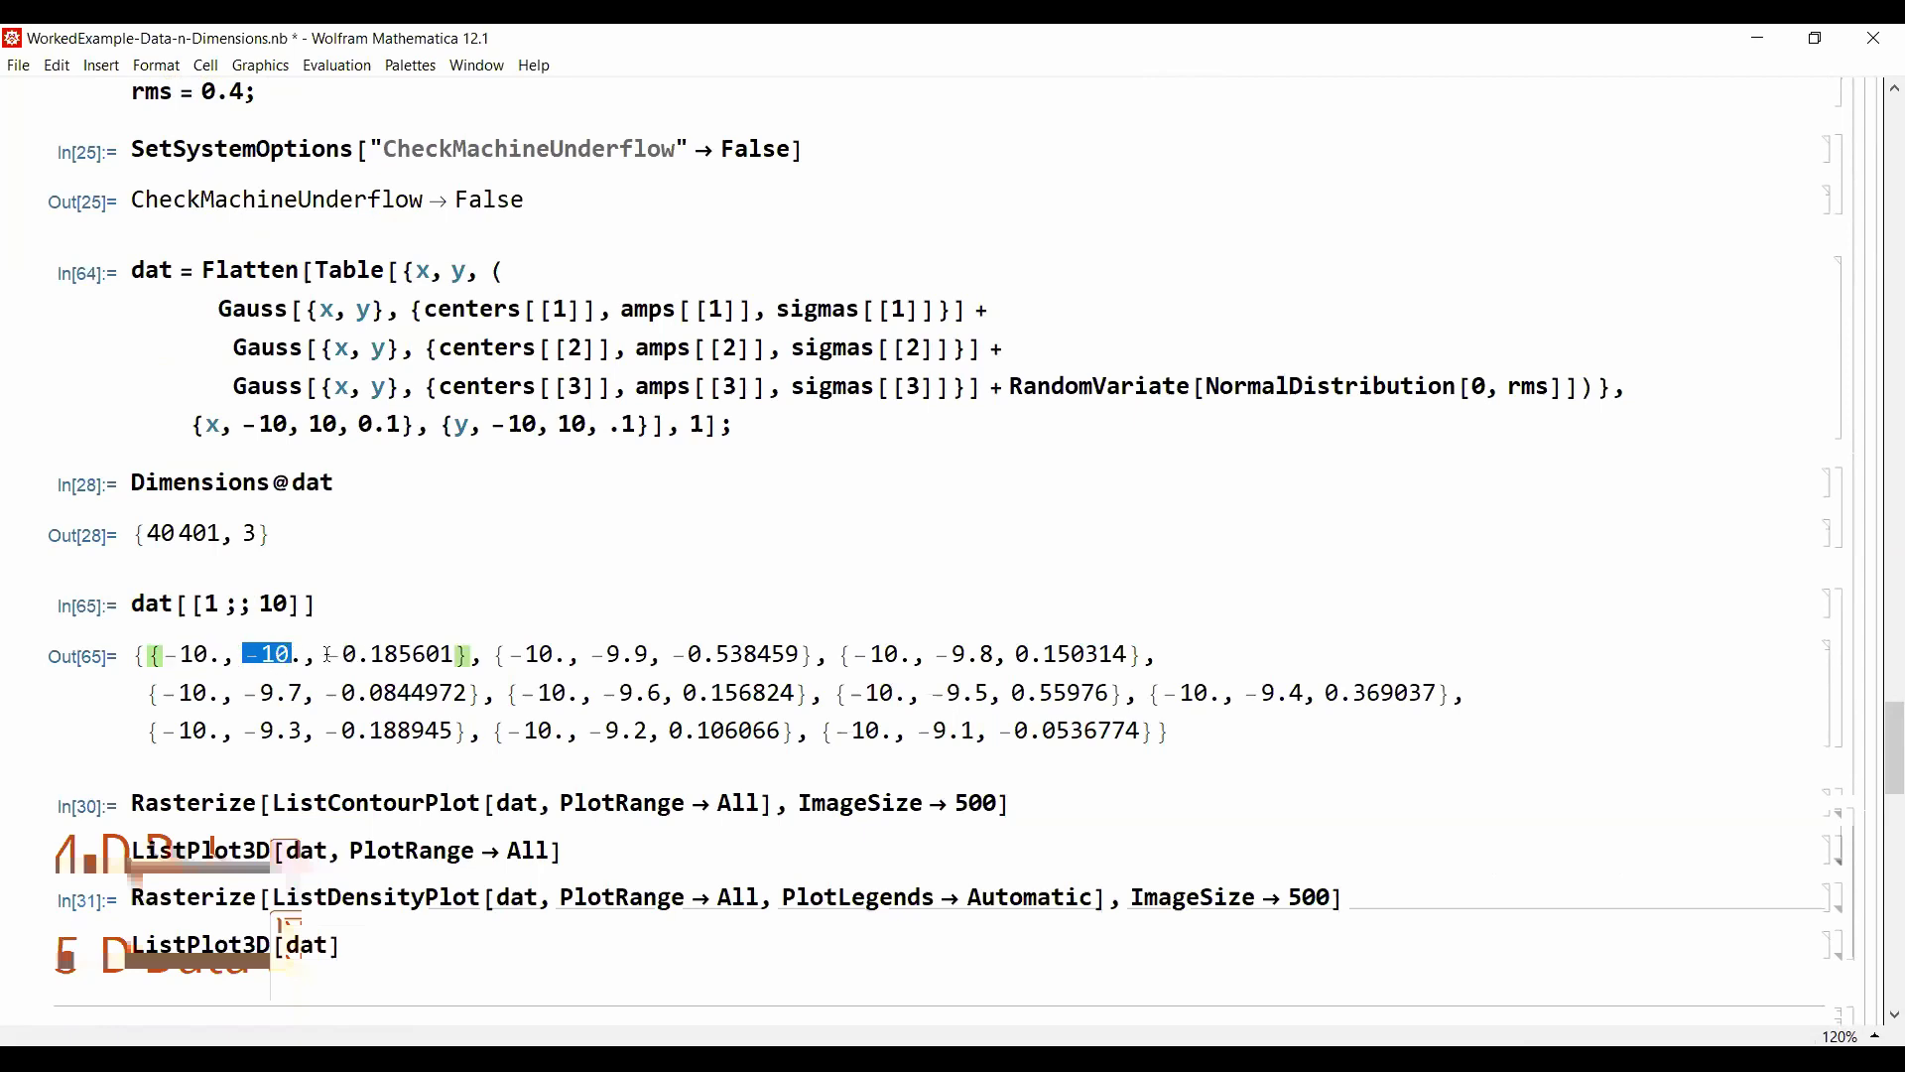
drag(325, 655, 450, 655)
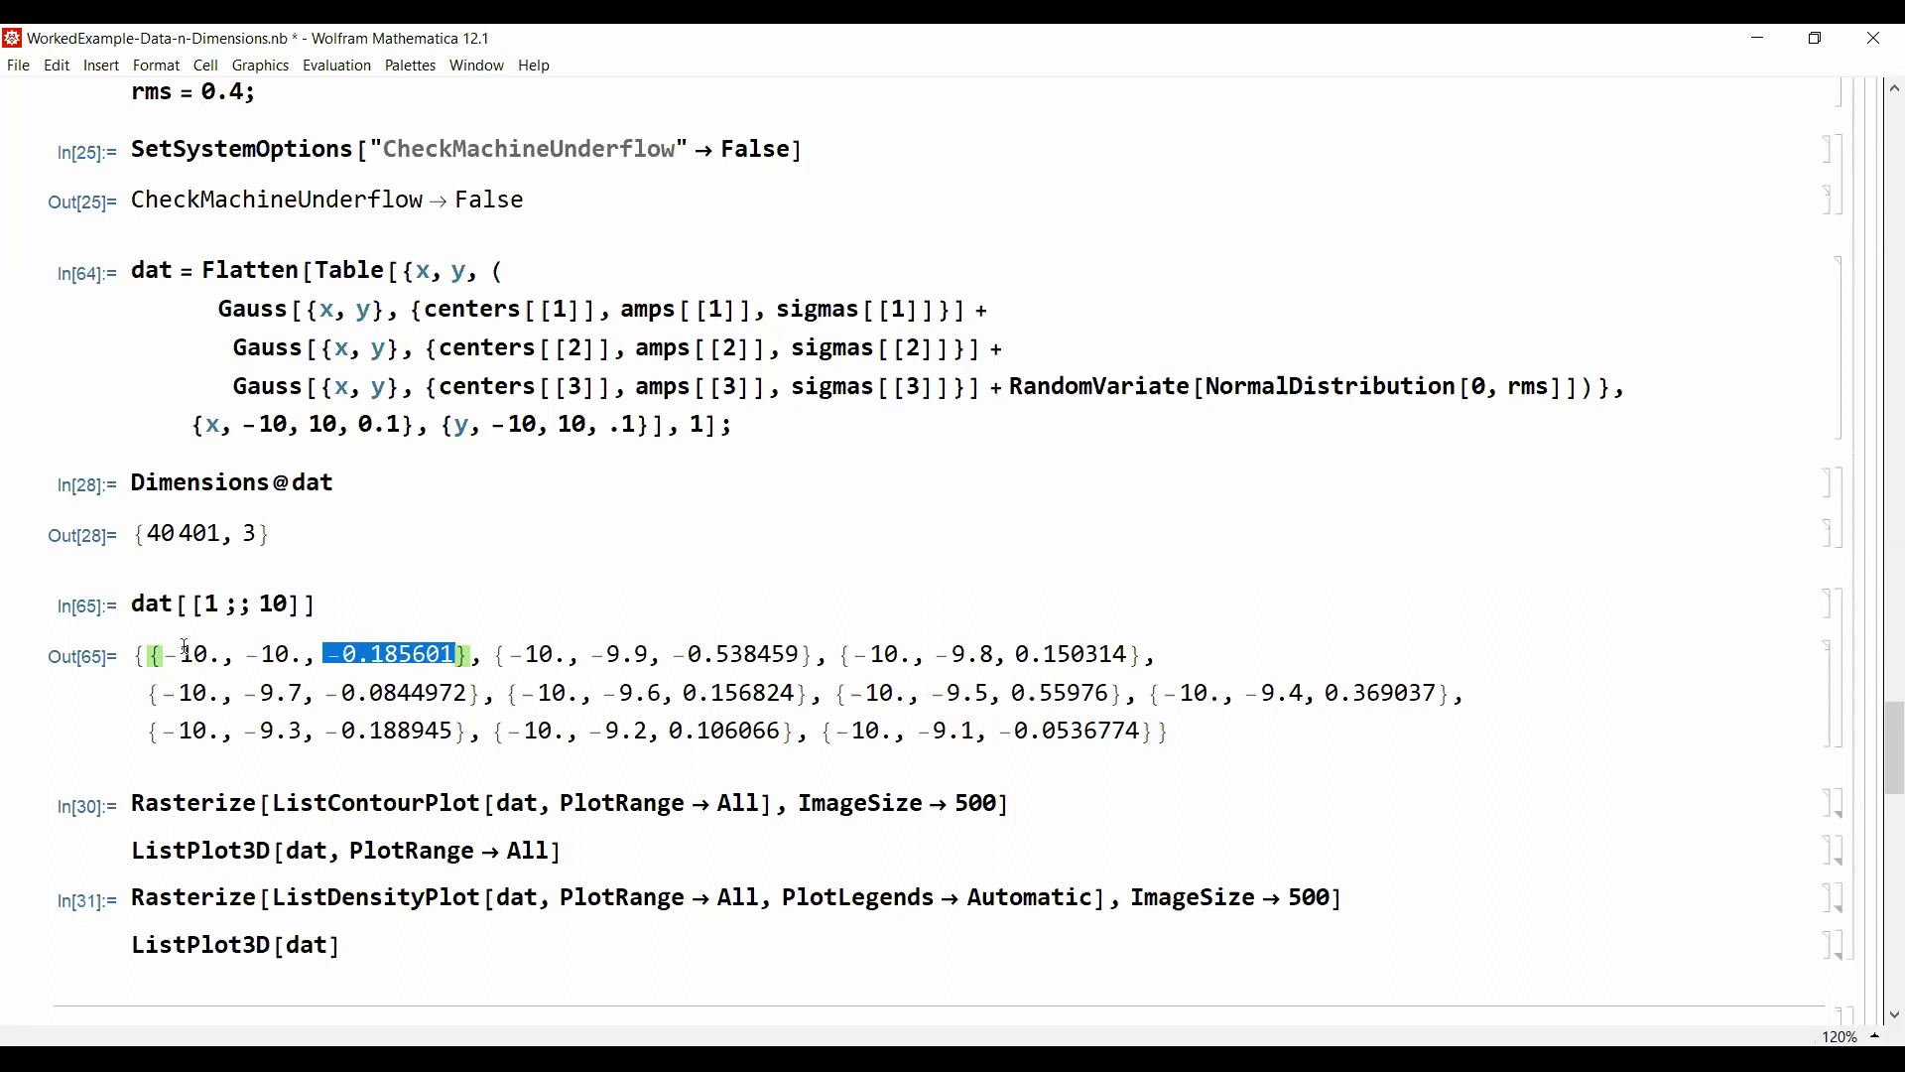
drag(167, 653, 378, 650)
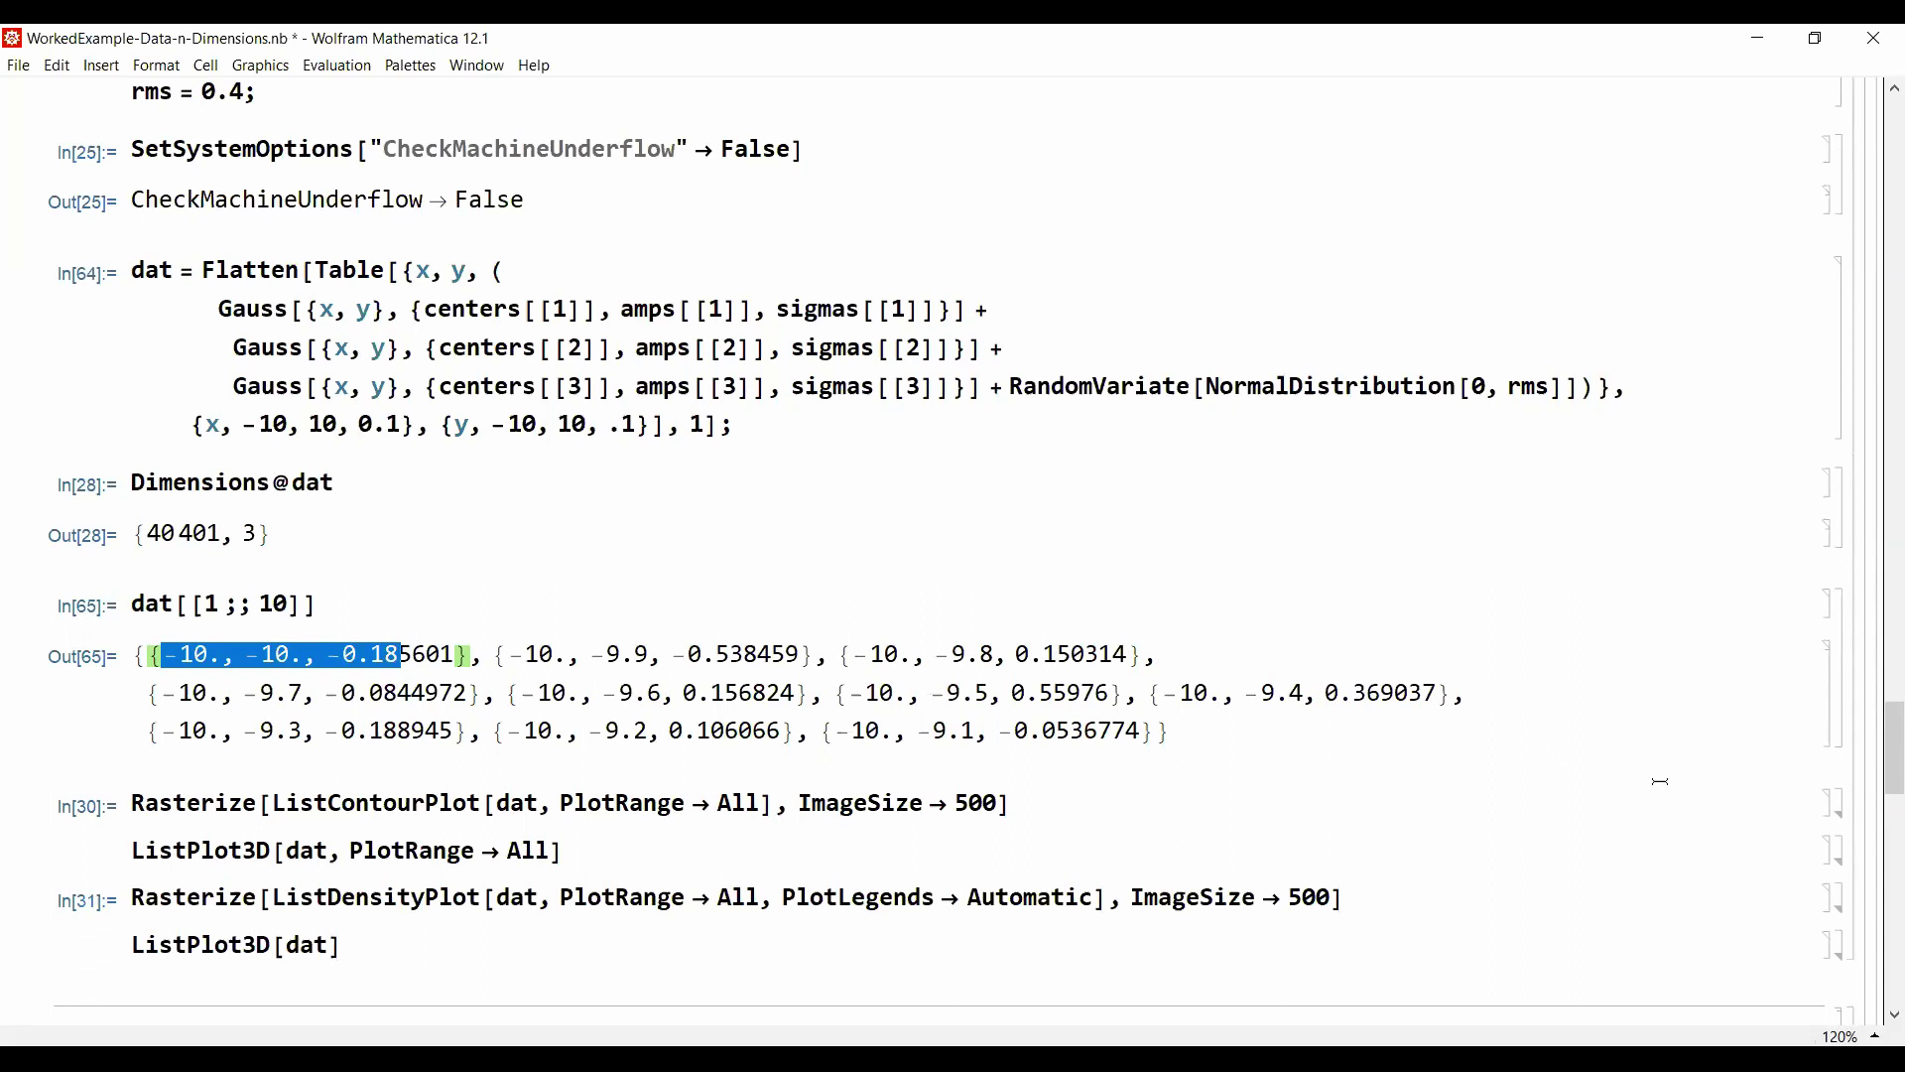
click(1848, 798)
key(shift+Return)
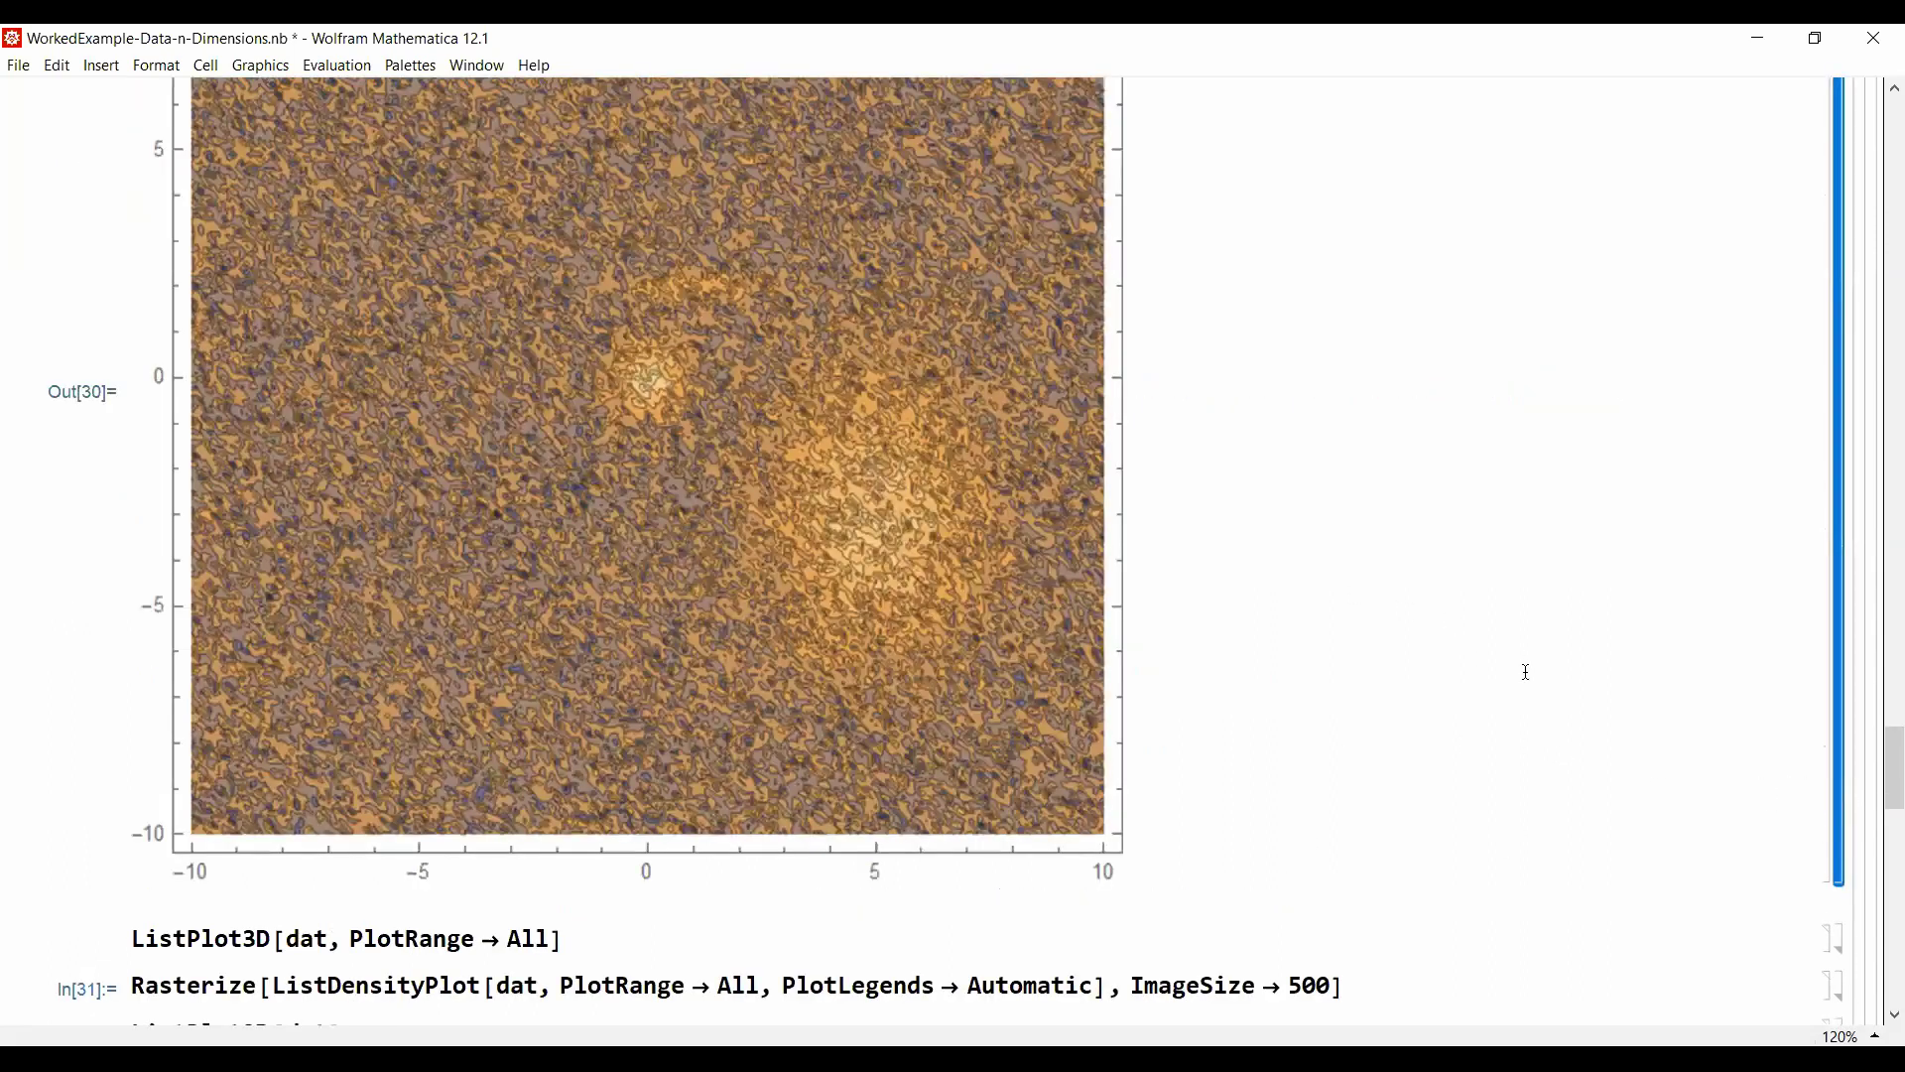
Step: Resize the Out[30] contour plot graphic by its corner, ending at about 462 × 458 pixels
scroll(1527, 672, up, 2)
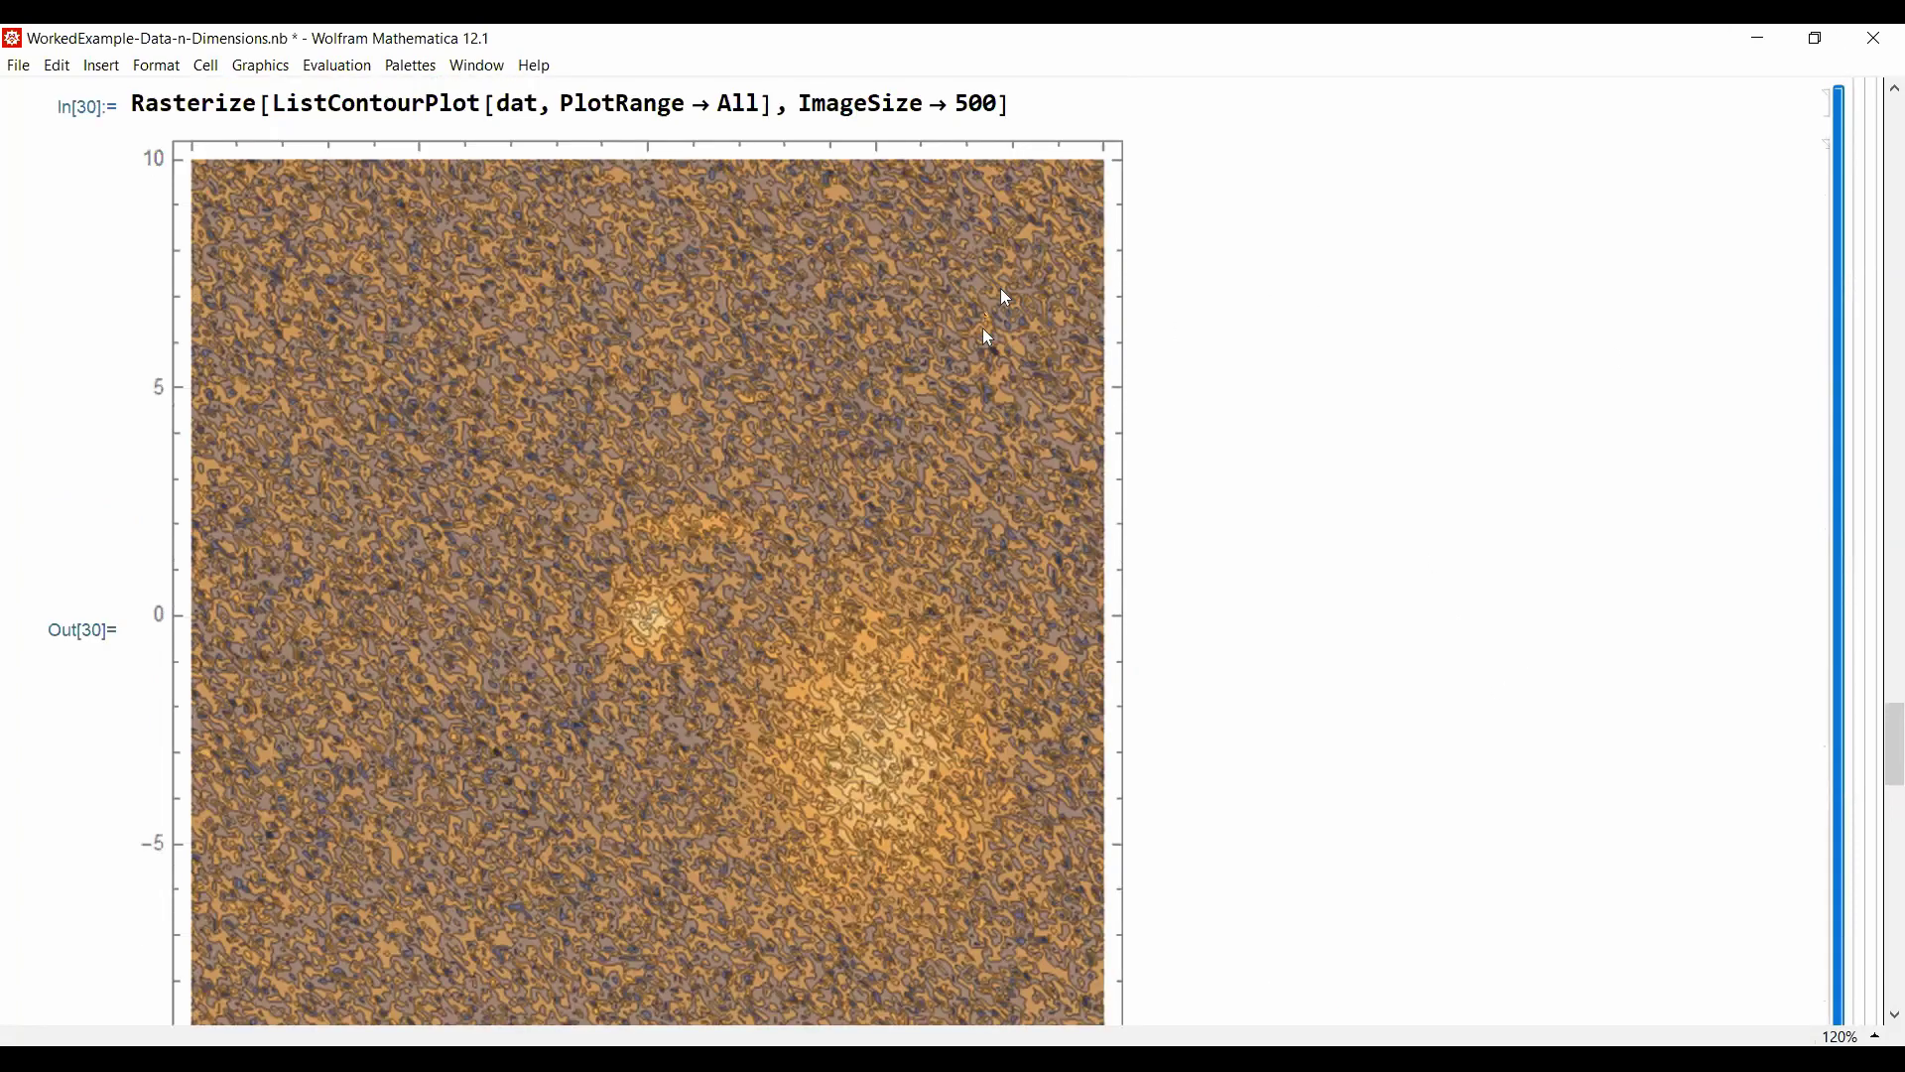
scroll(1000, 287, up, 1)
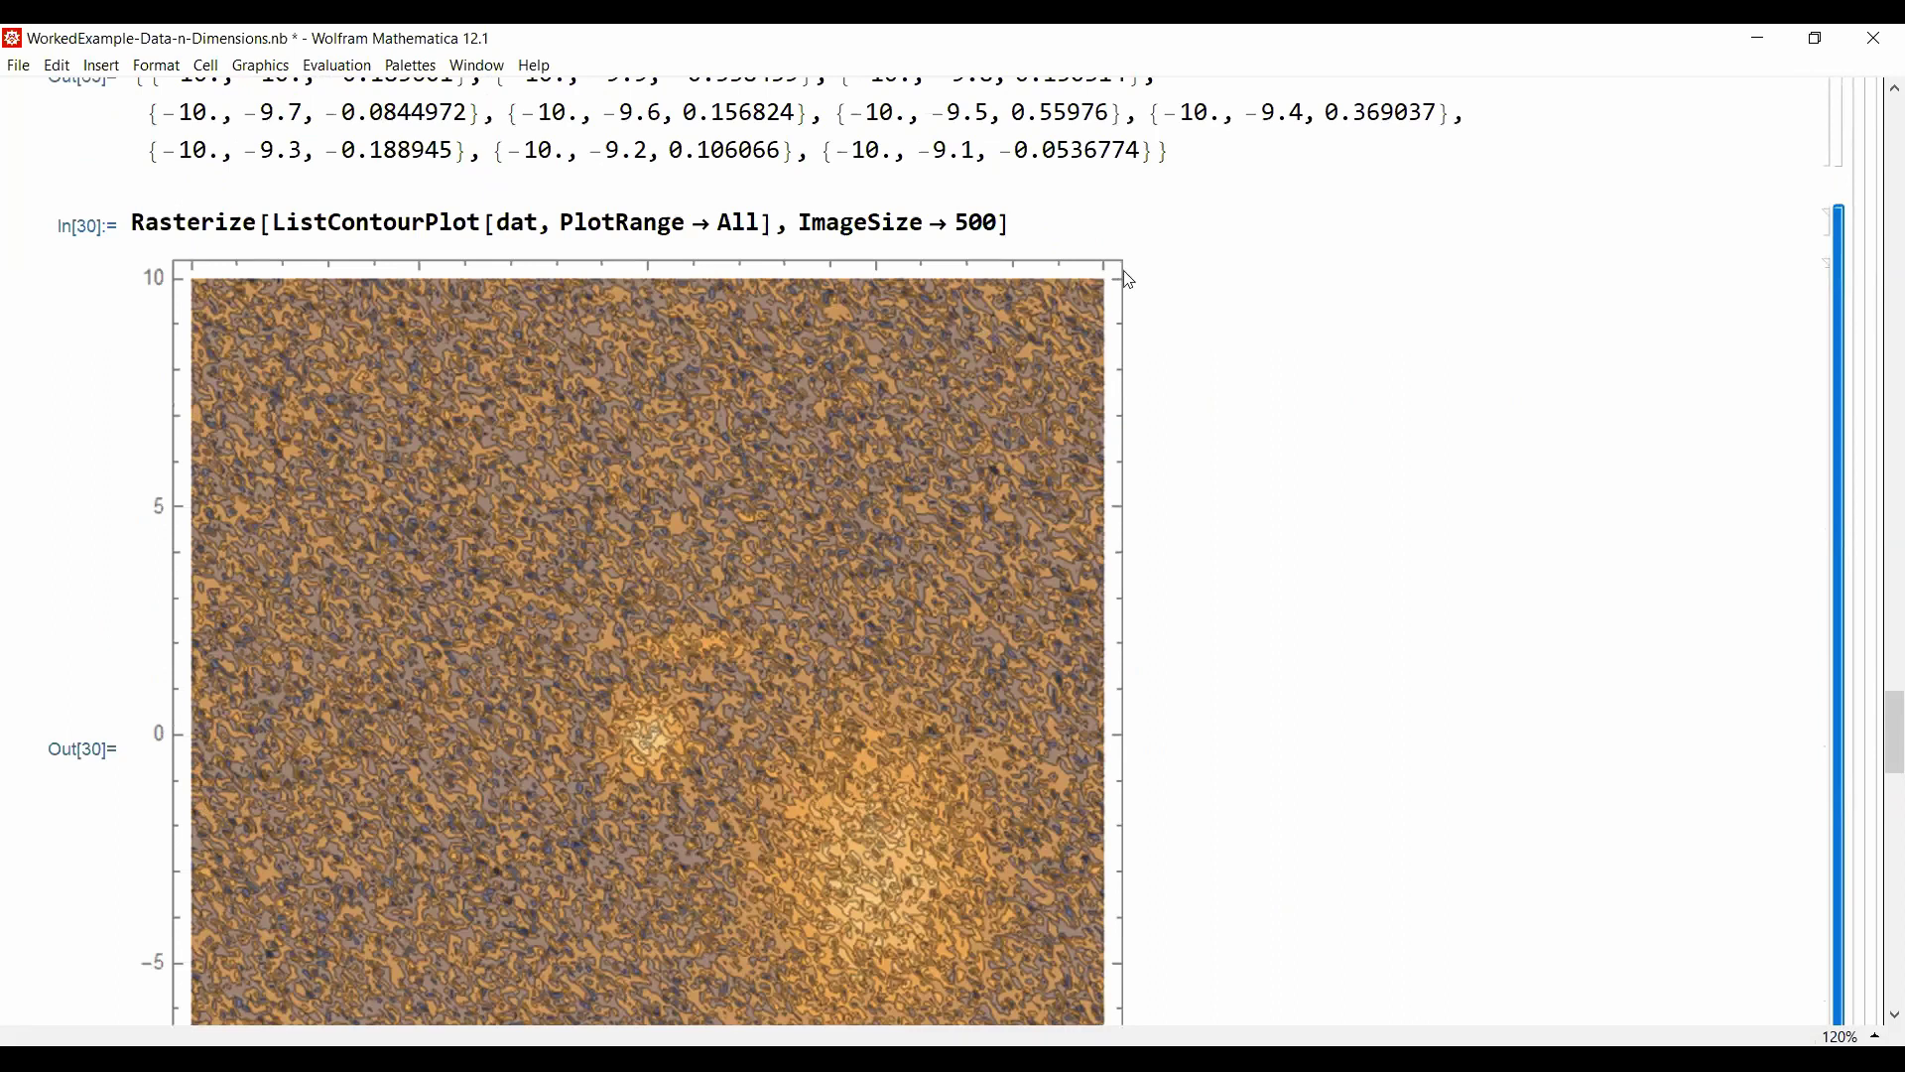
click(1116, 278)
drag(1118, 263, 833, 392)
click(1214, 412)
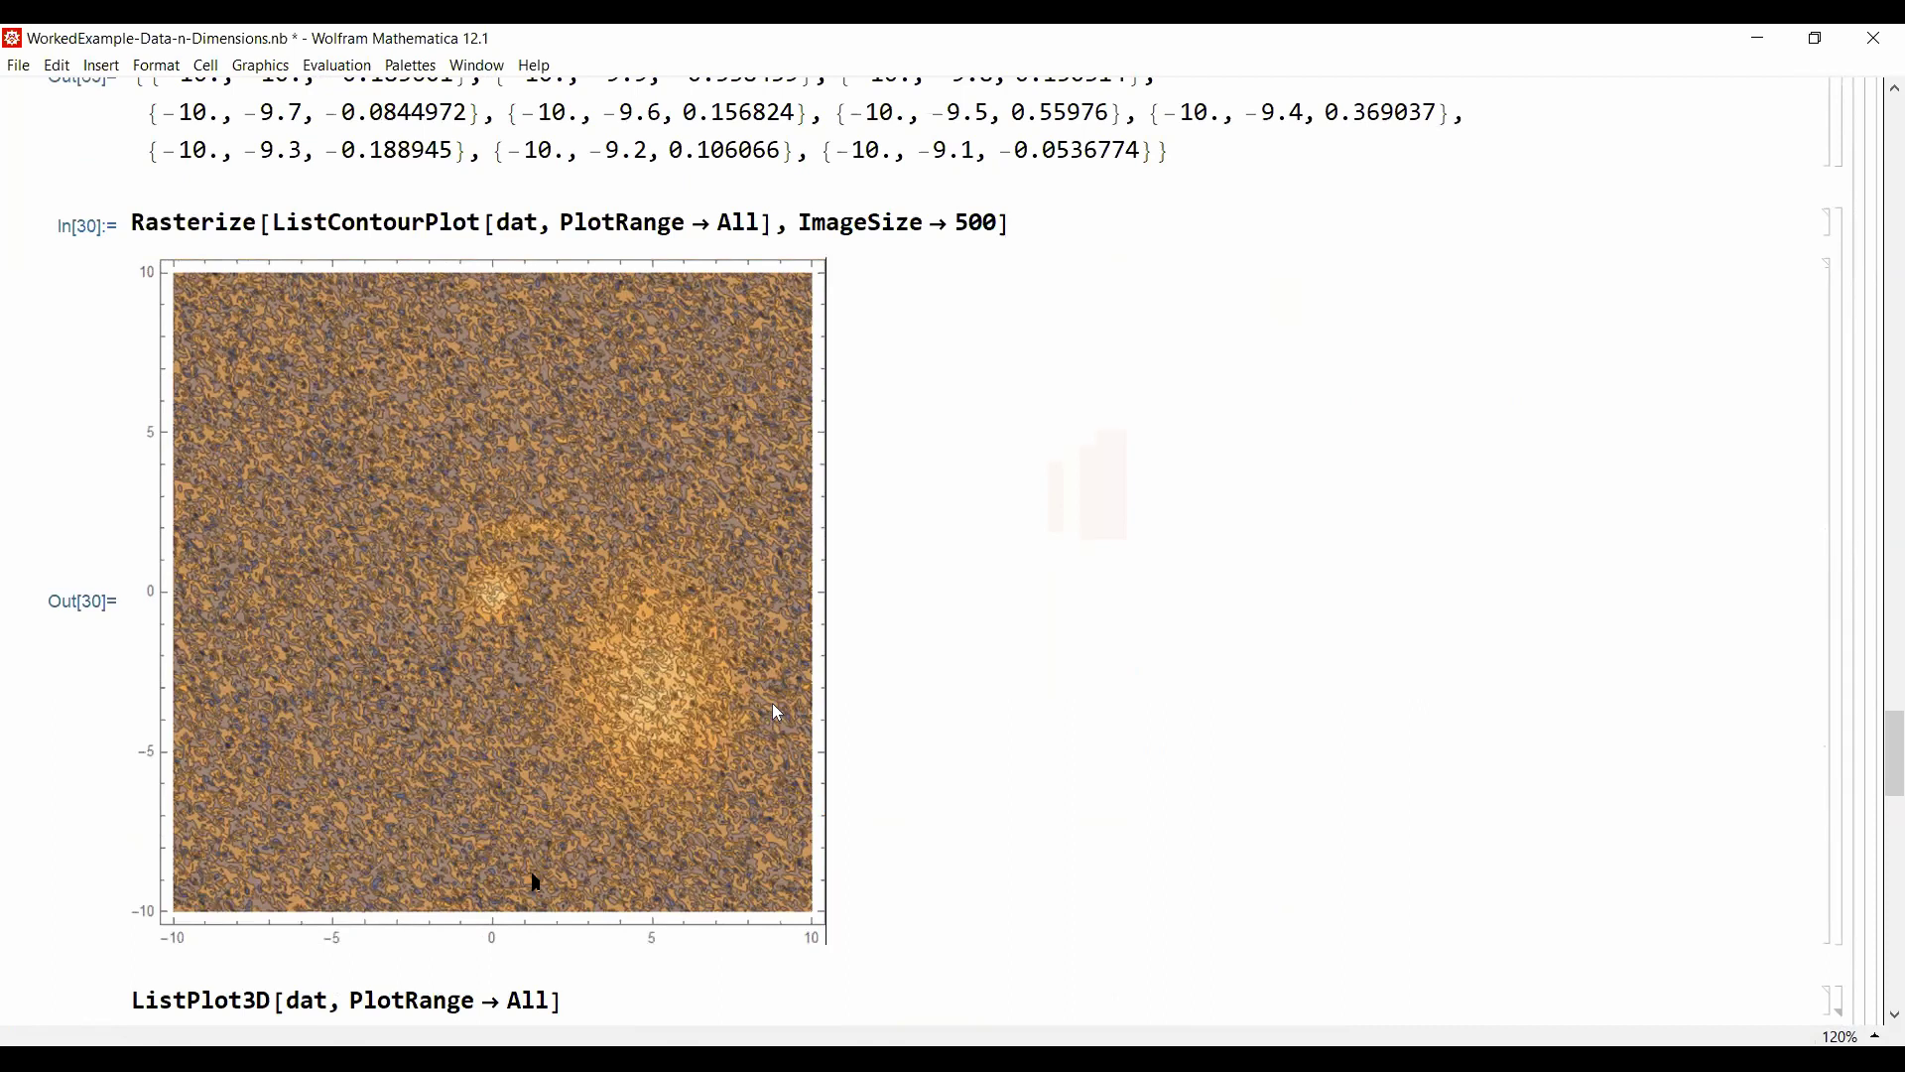
click(821, 931)
drag(820, 940, 1579, 1042)
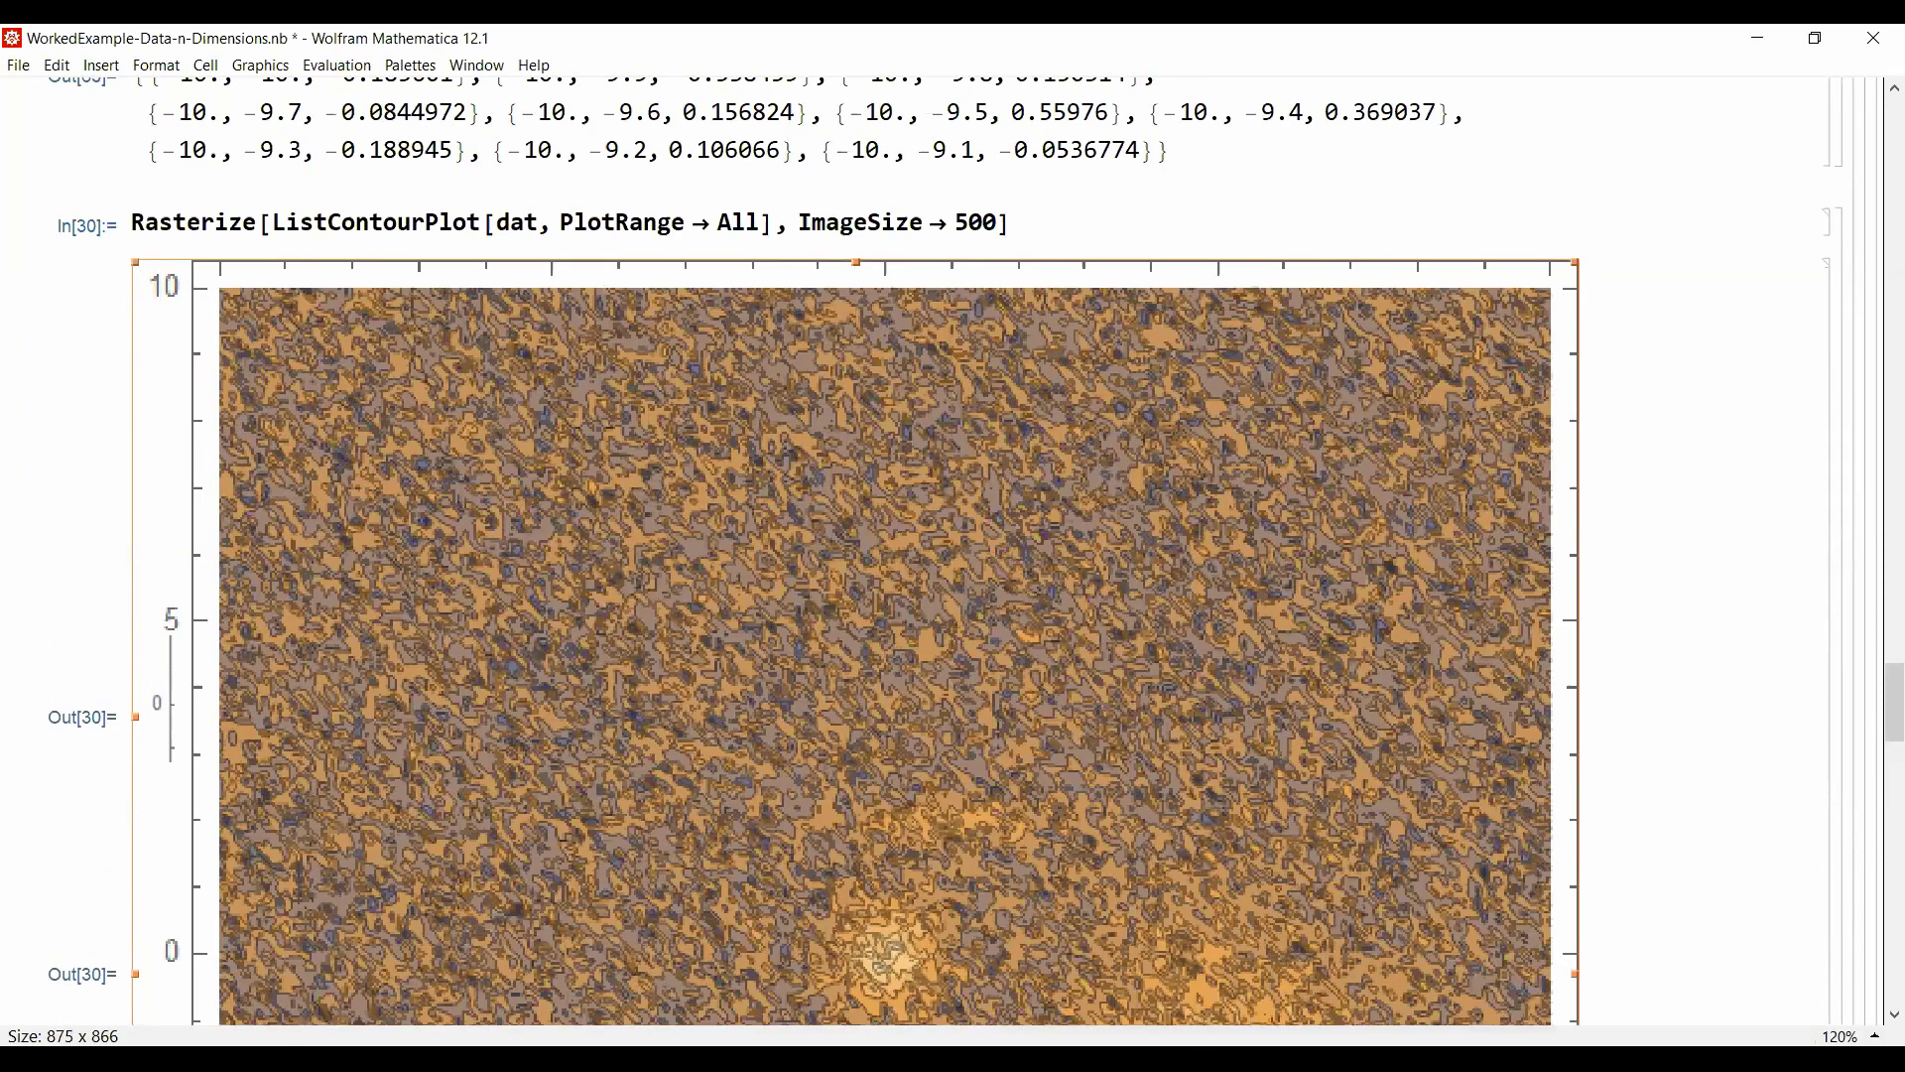
drag(1579, 1042, 904, 710)
scroll(1092, 536, up, 10)
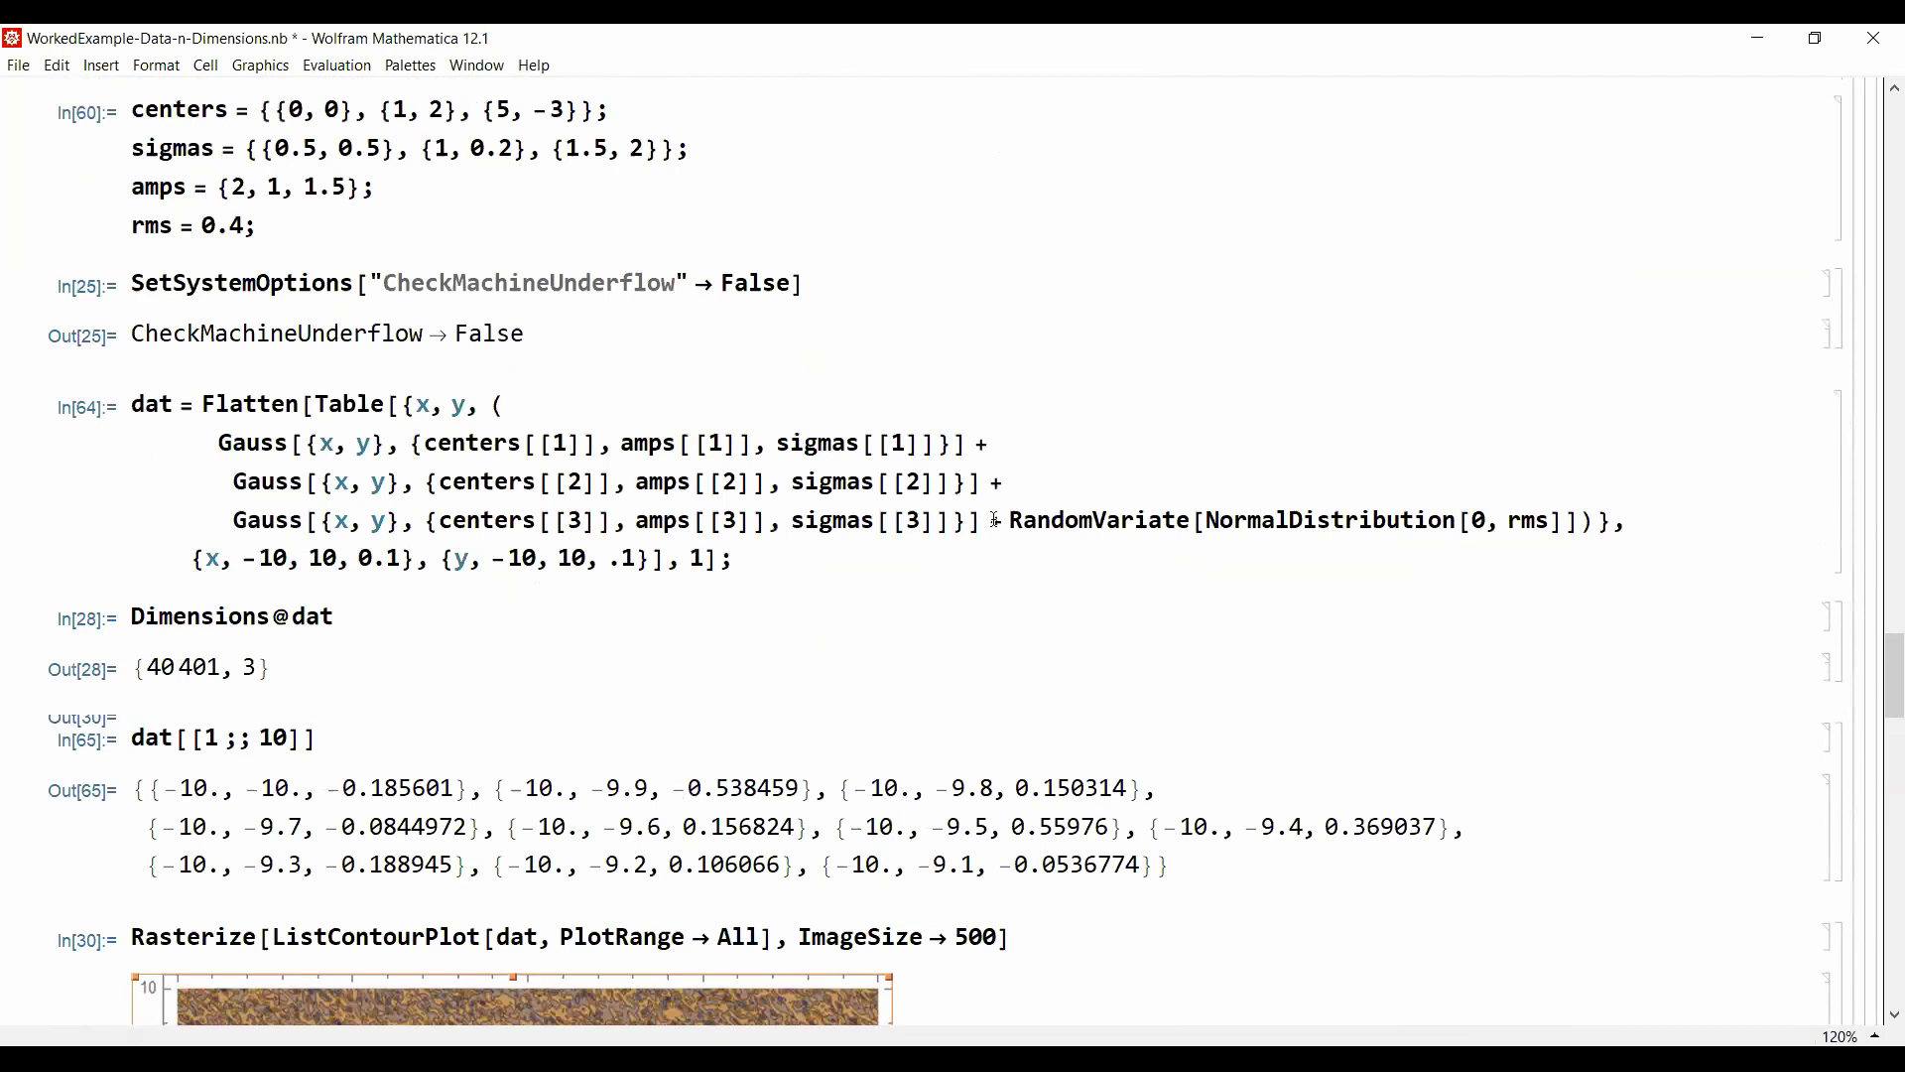
Step: Comment out the RandomVariate noise term in dat and re-evaluate the data
drag(990, 521, 1576, 527)
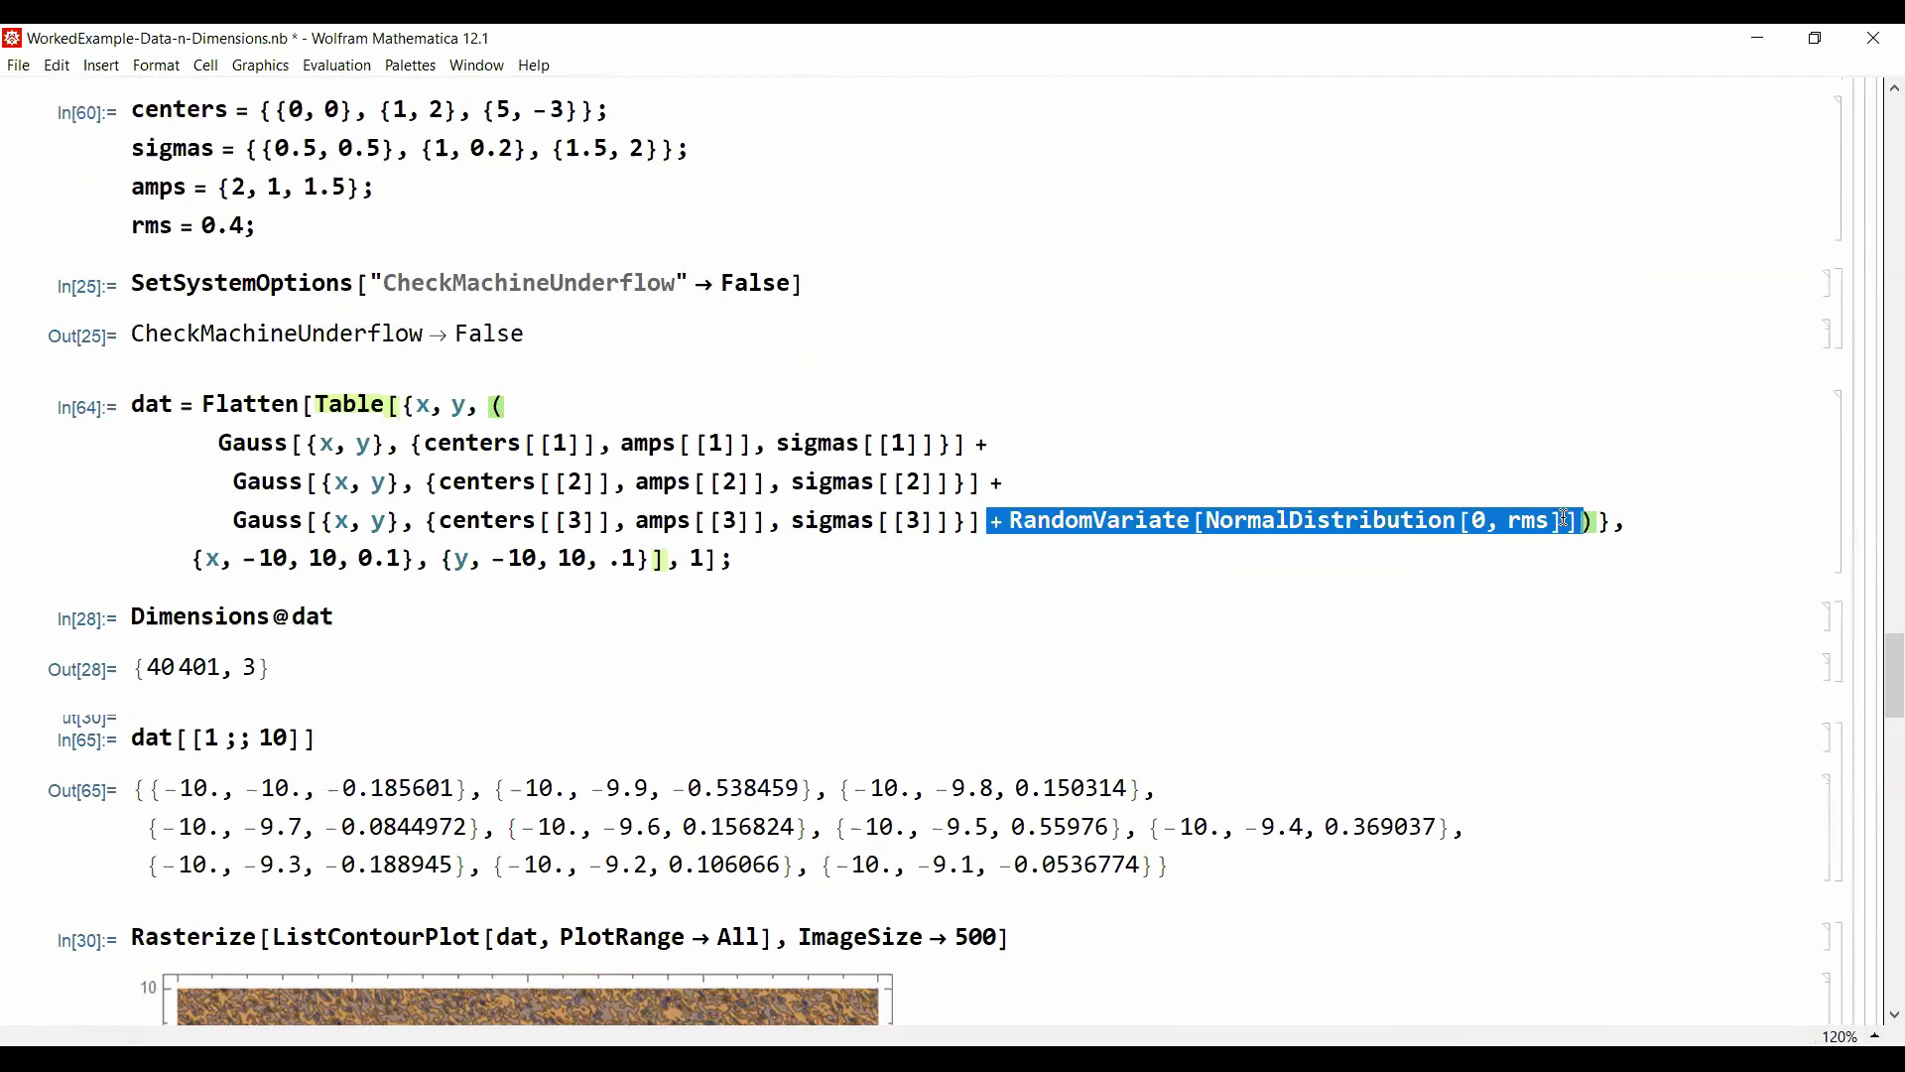
scroll(888, 614, down, 5)
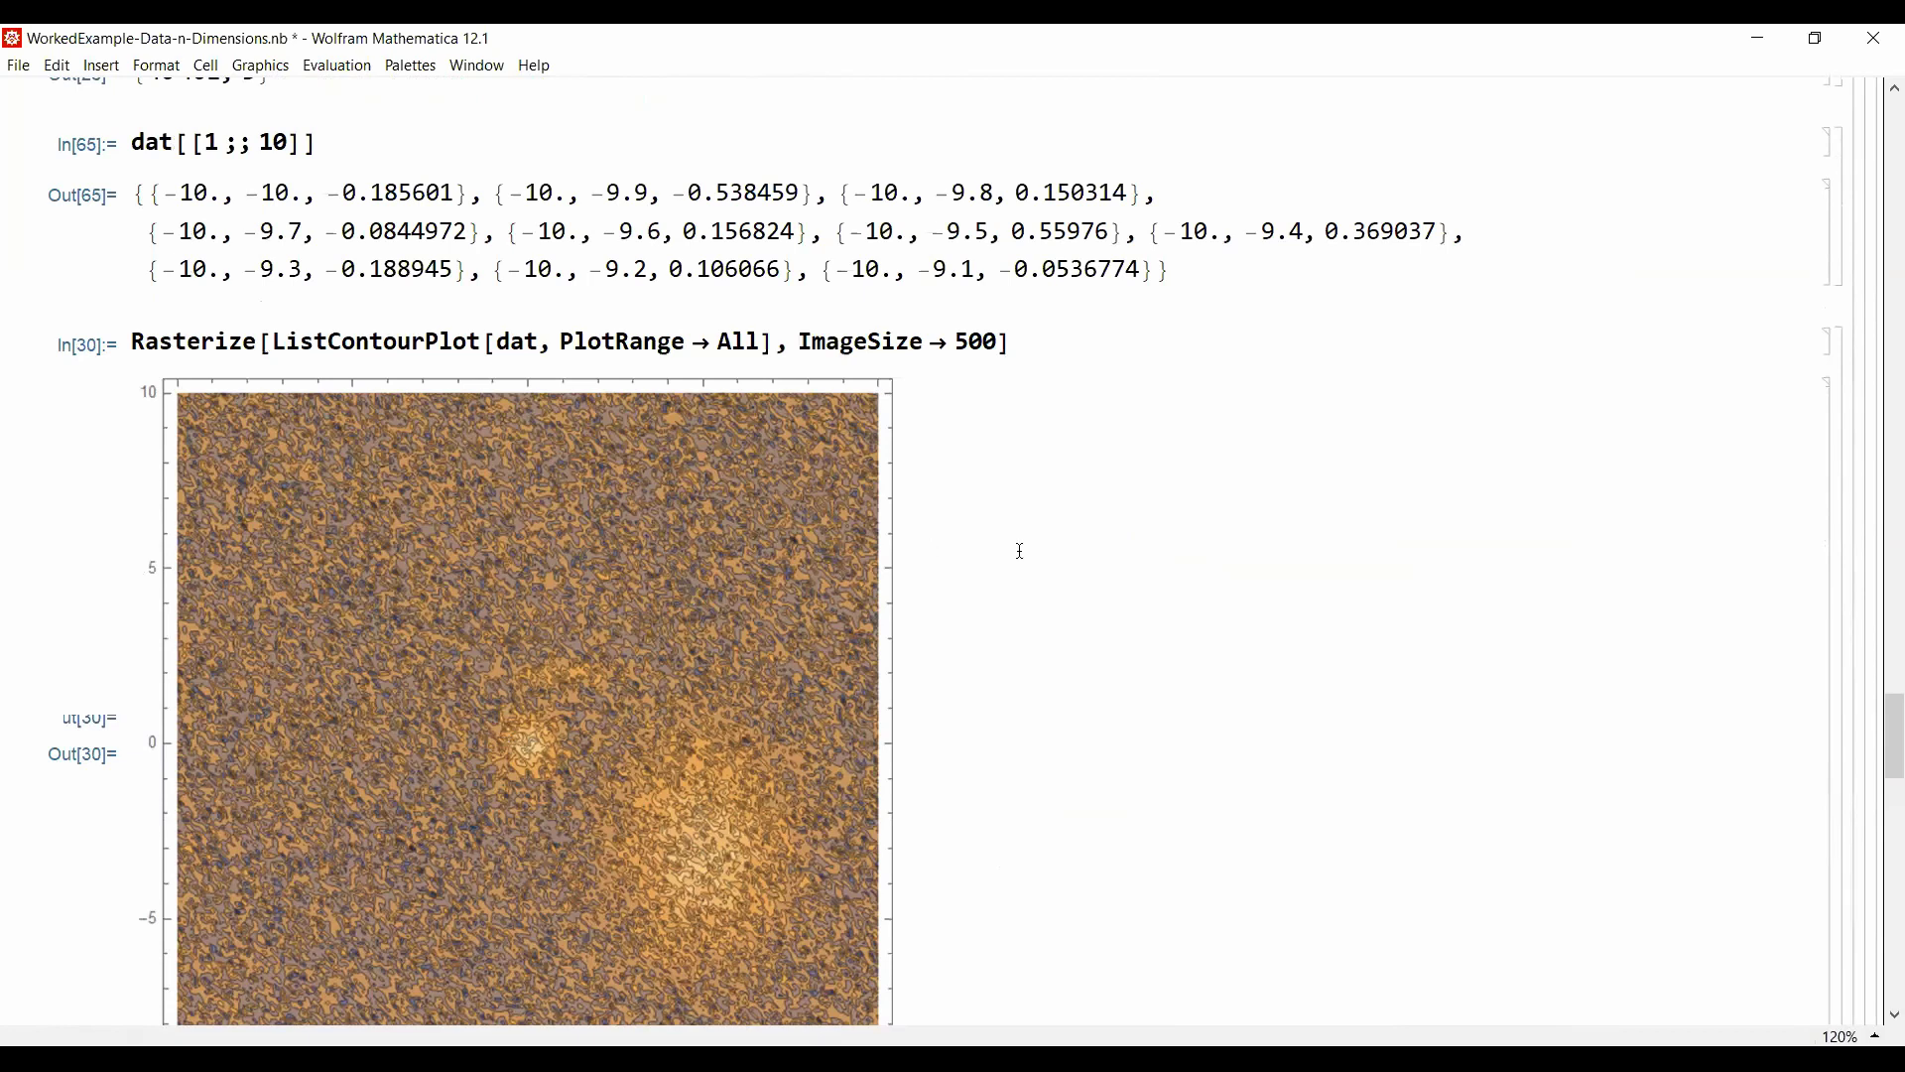
scroll(1012, 553, up, 5)
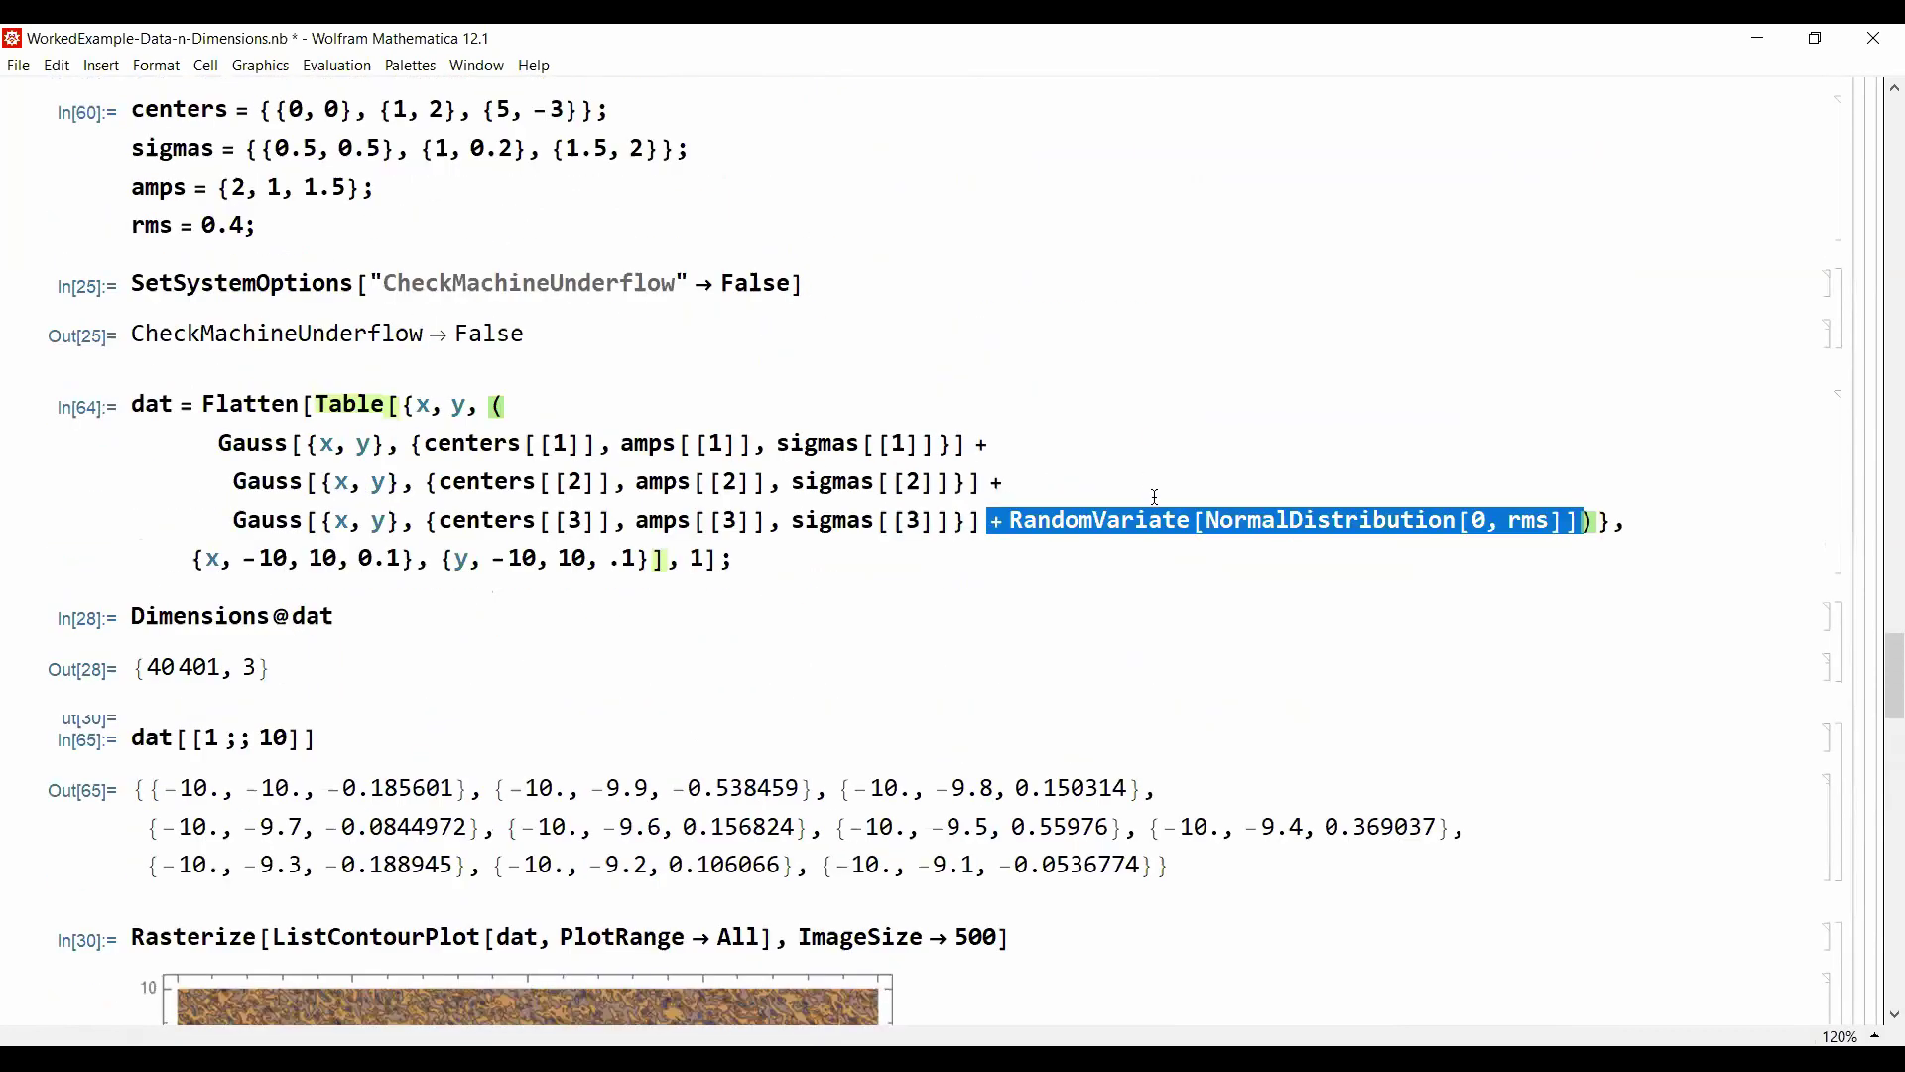
right_click(1152, 520)
click(1236, 862)
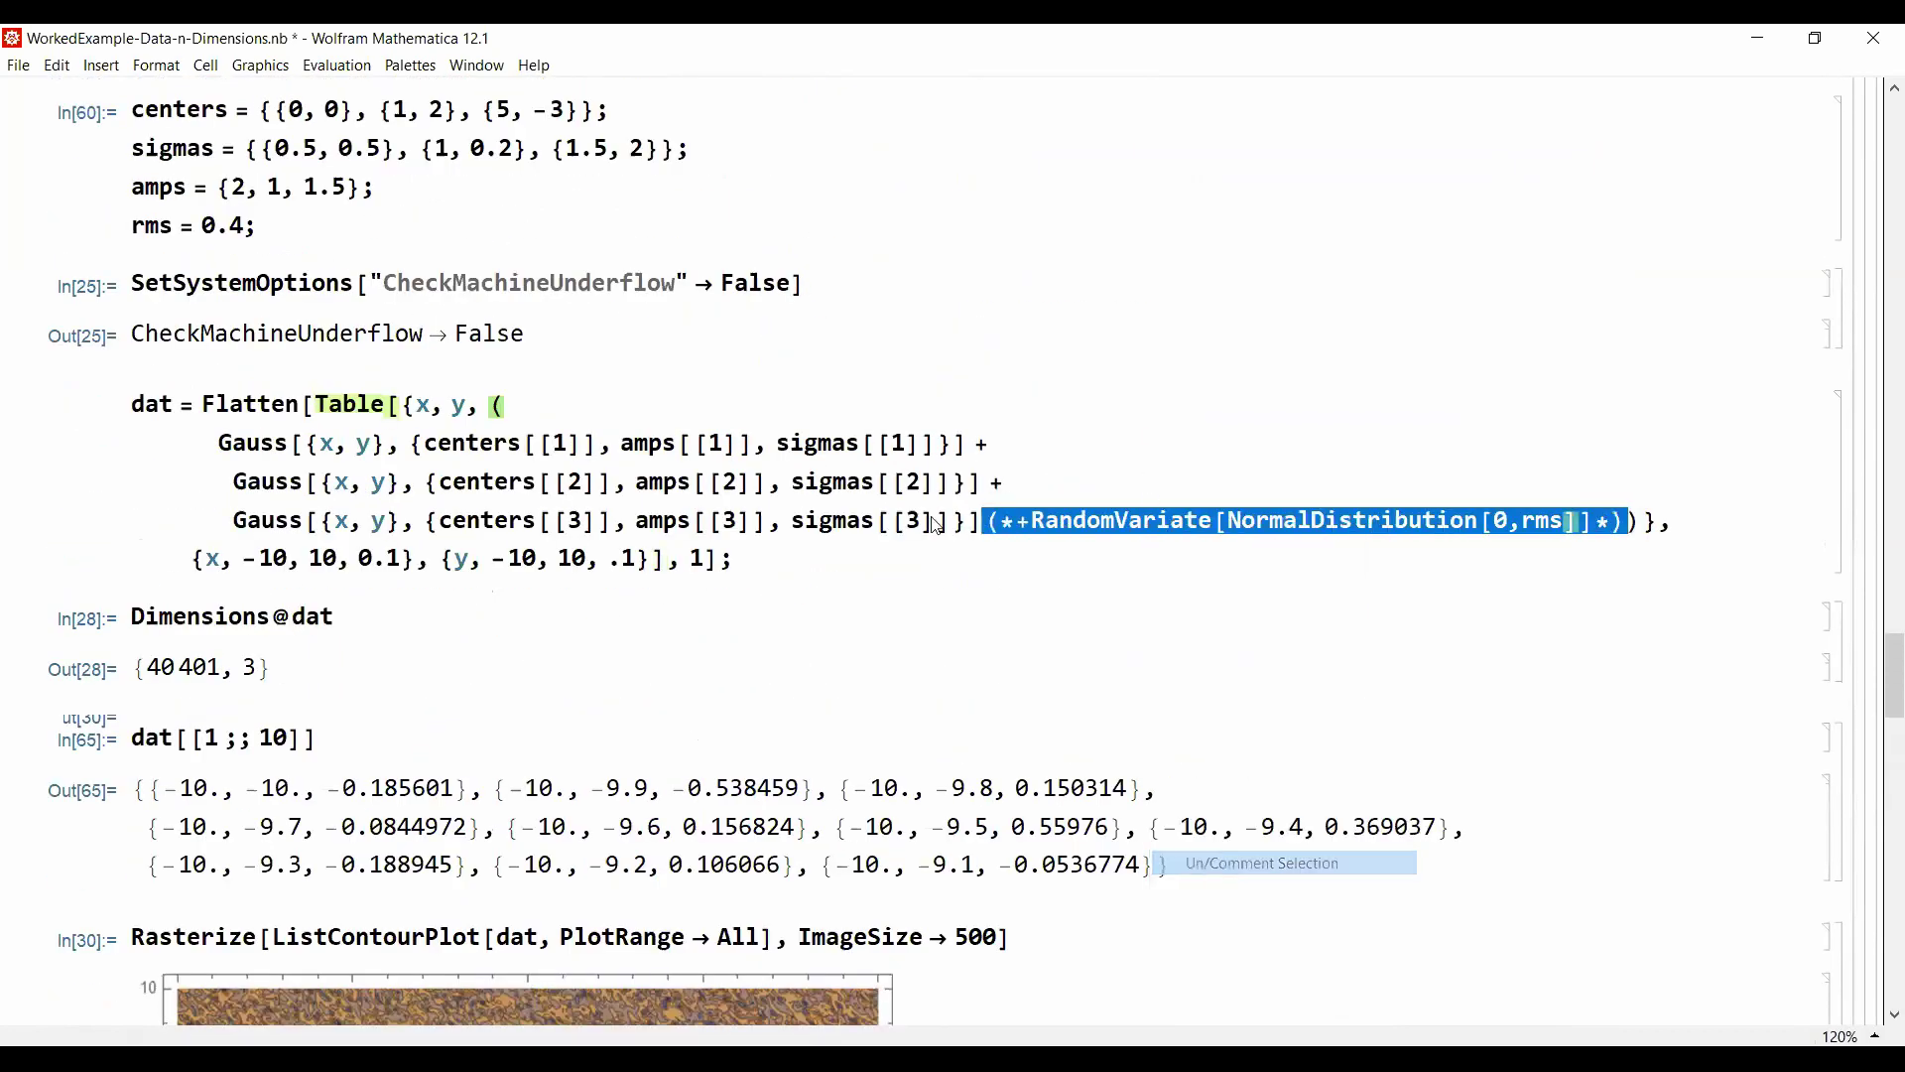
click(1000, 480)
key(shift+Return)
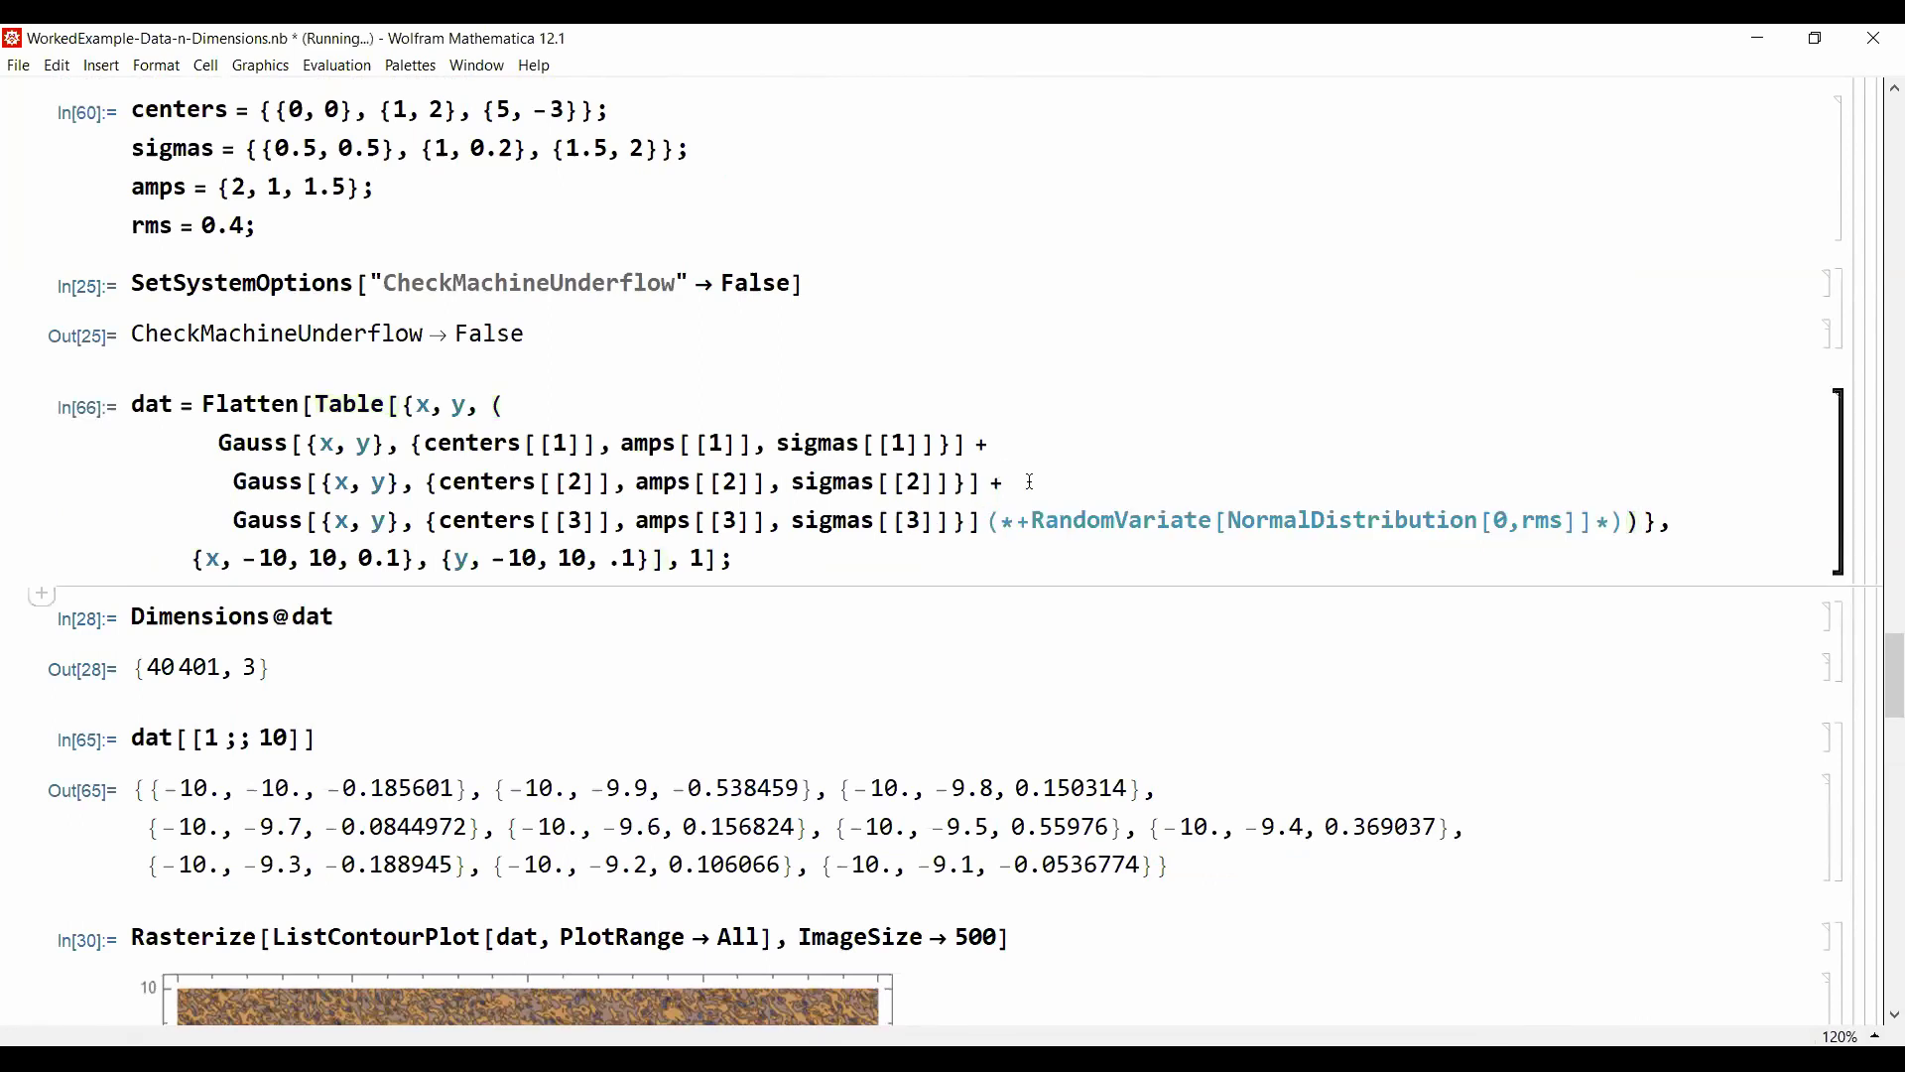
Step: Inspect the Rasterize[ListContourPlot[dat, PlotRange → All], ImageSize → 500] input
scroll(755, 625, down, 3)
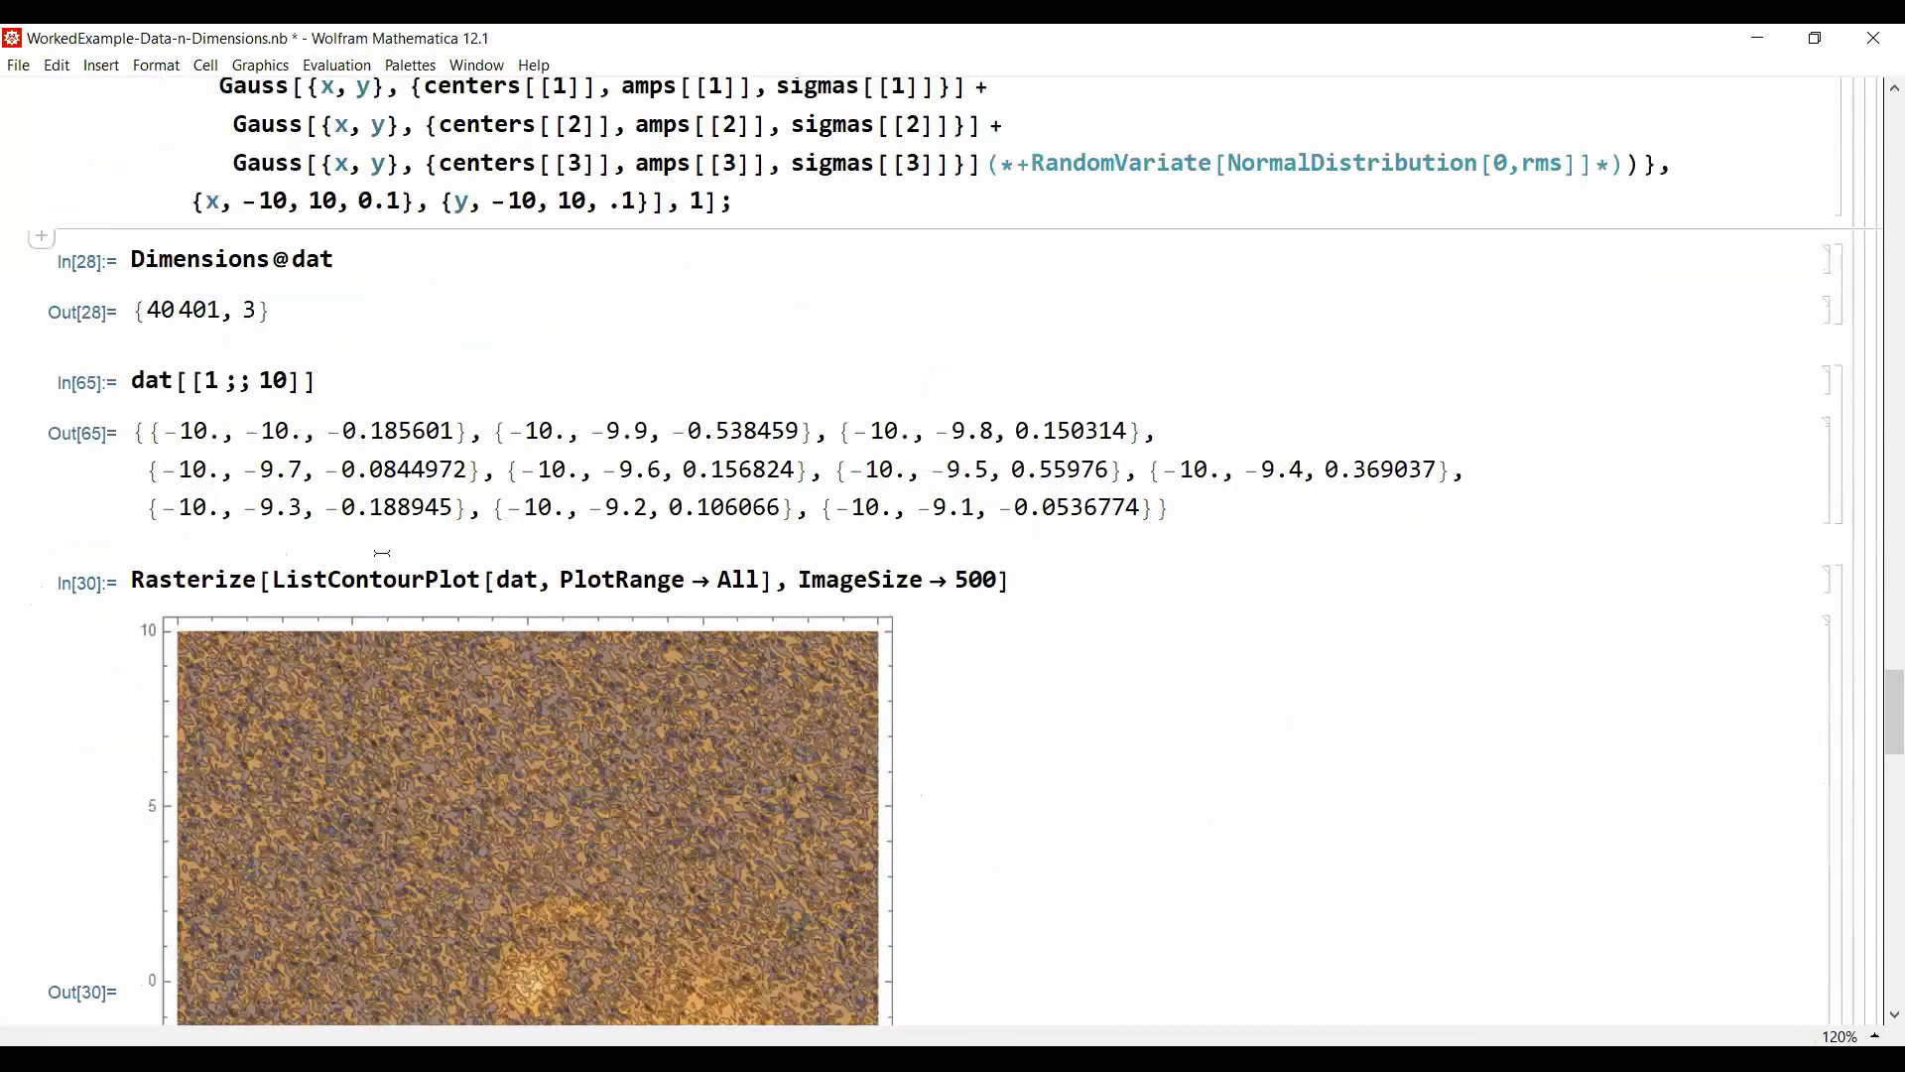
triple_click(367, 580)
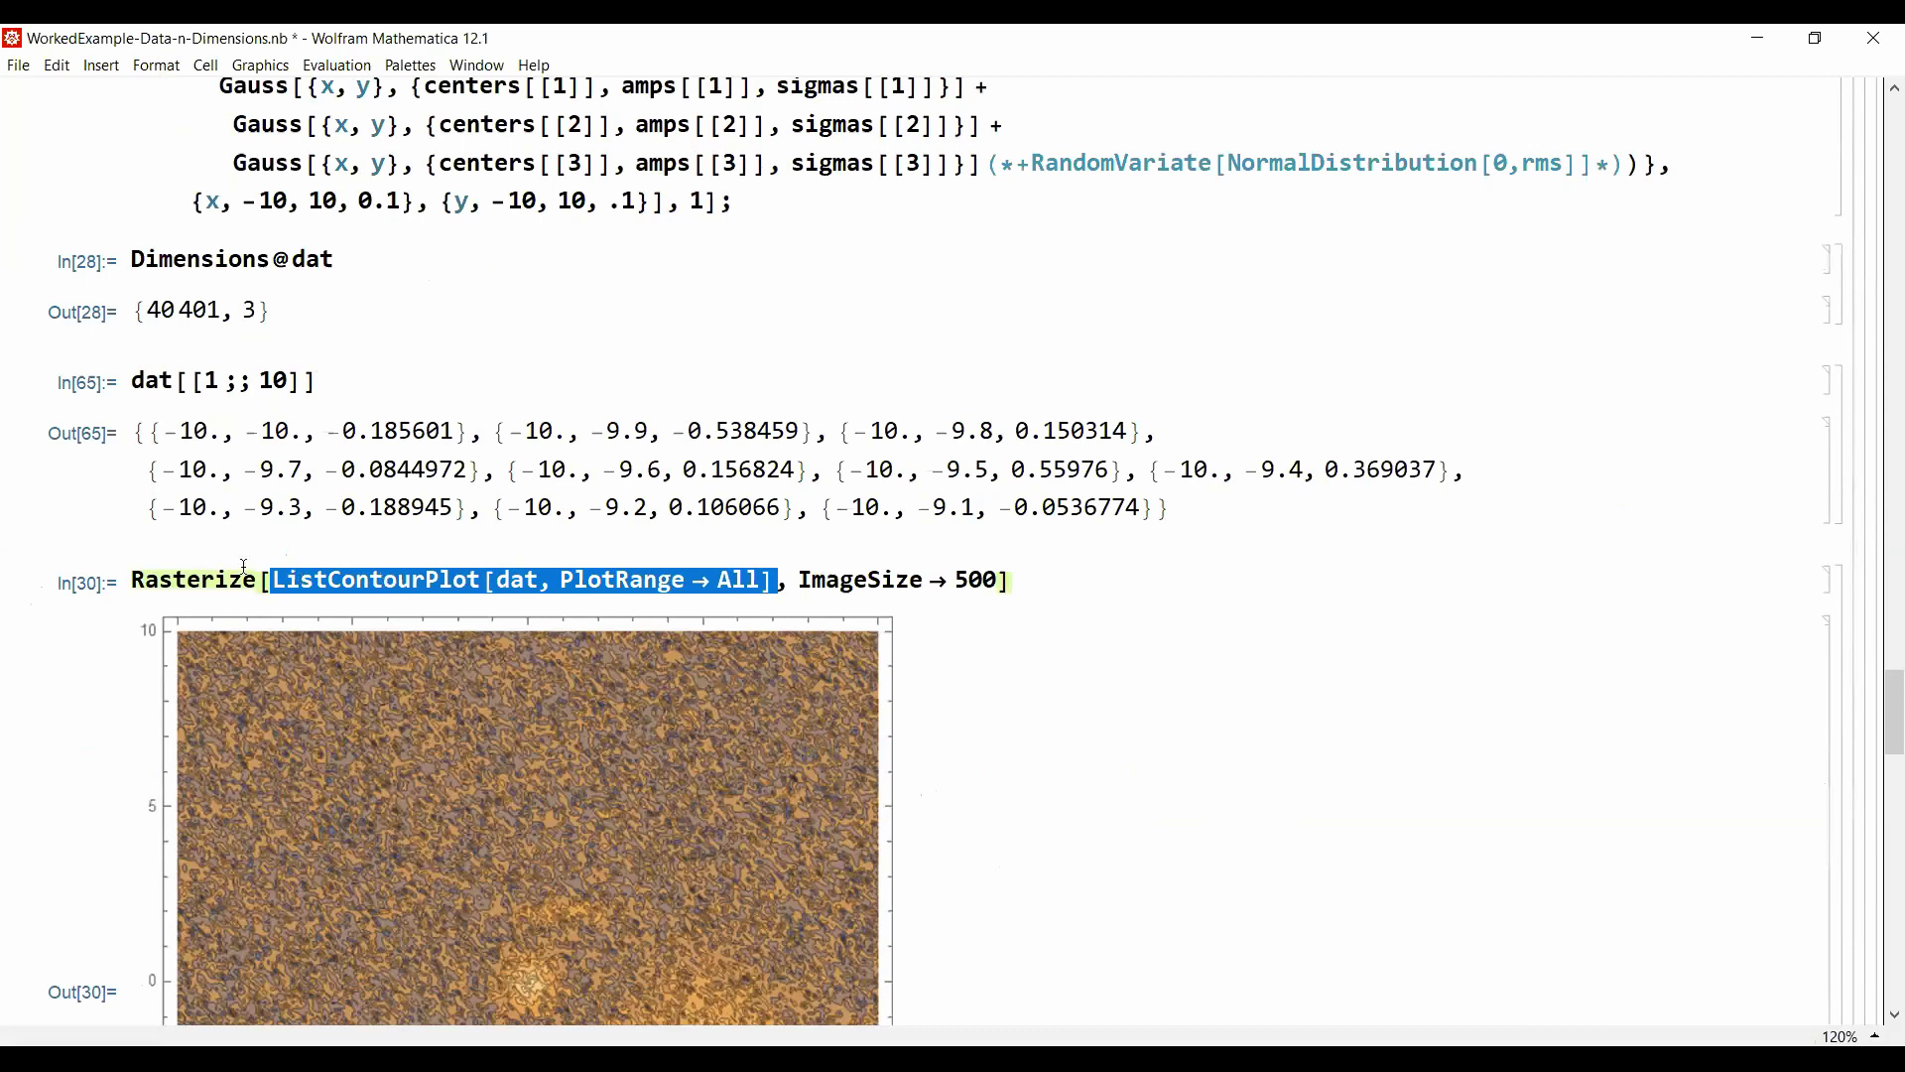
click(203, 581)
triple_click(204, 580)
click(178, 544)
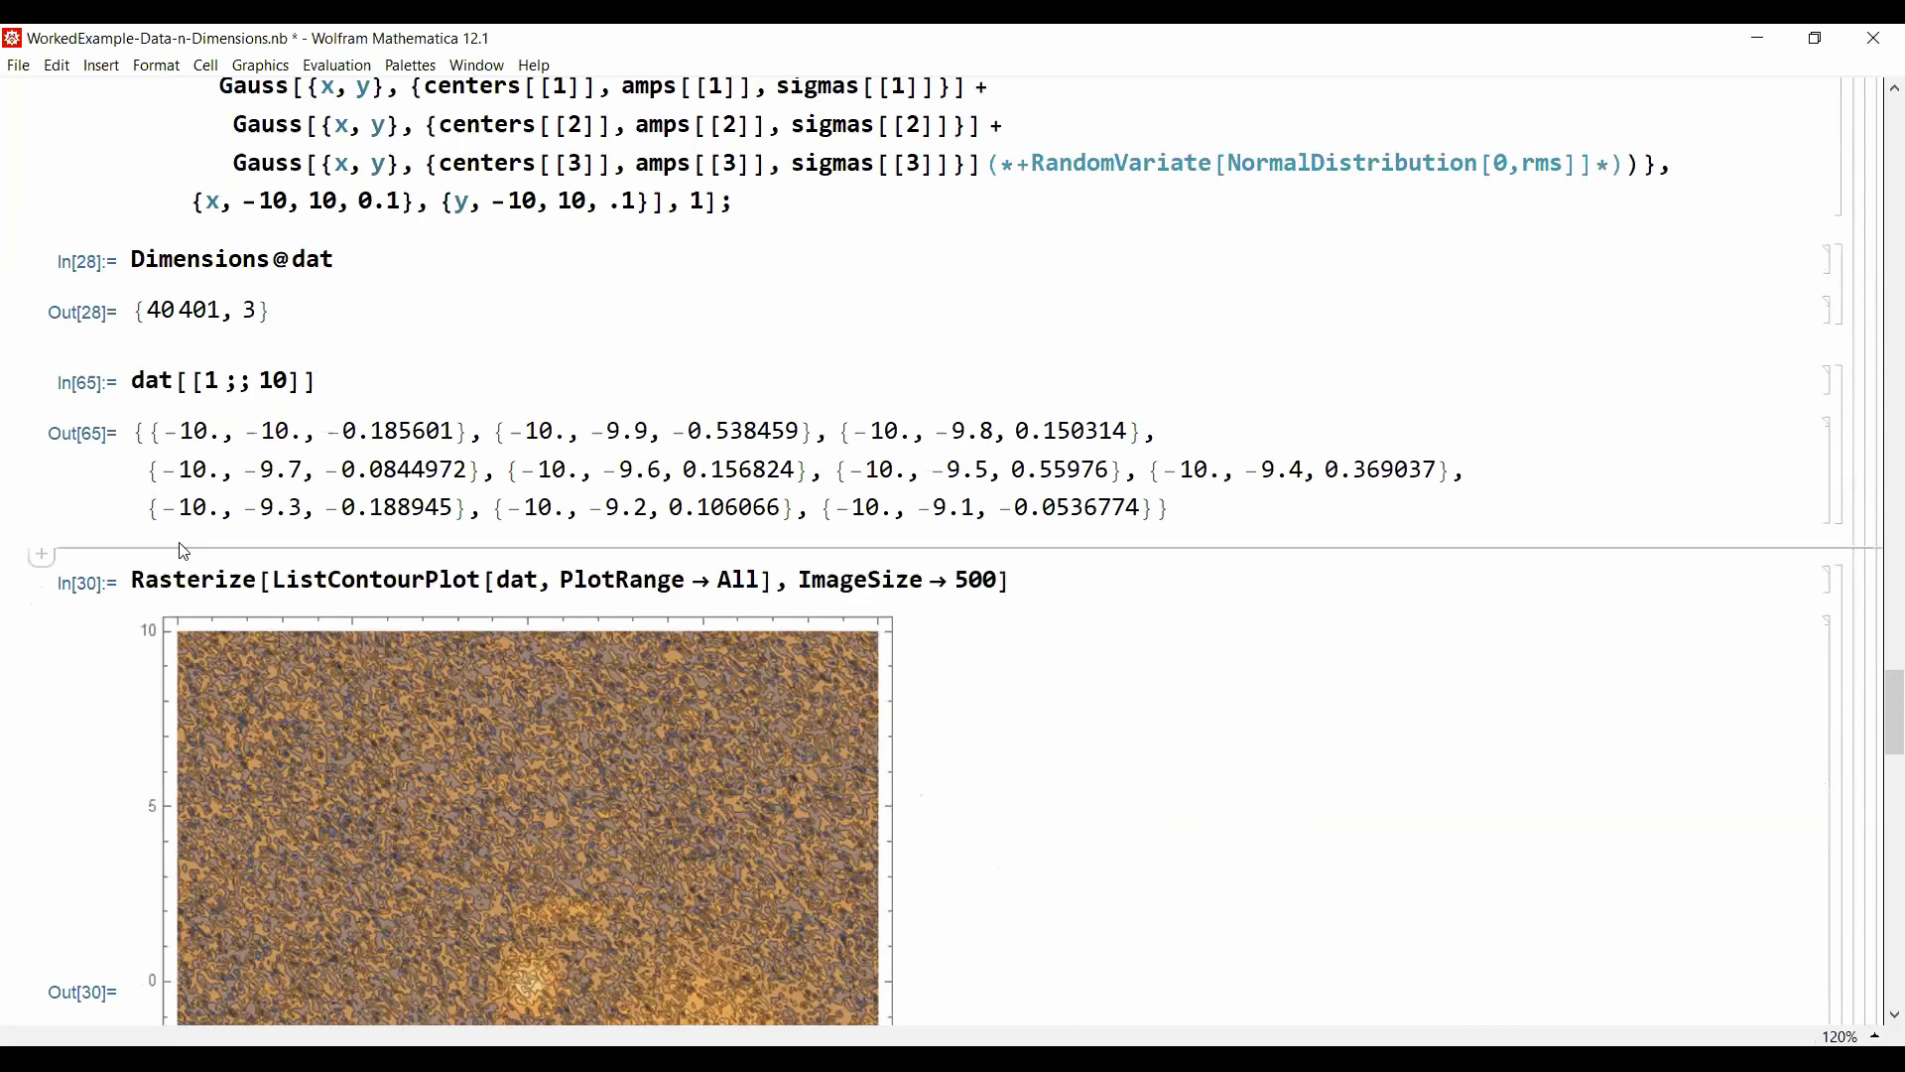
Step: Add a comma after the Rasterize input and rename the data definition to dat2
click(1078, 601)
text(,)
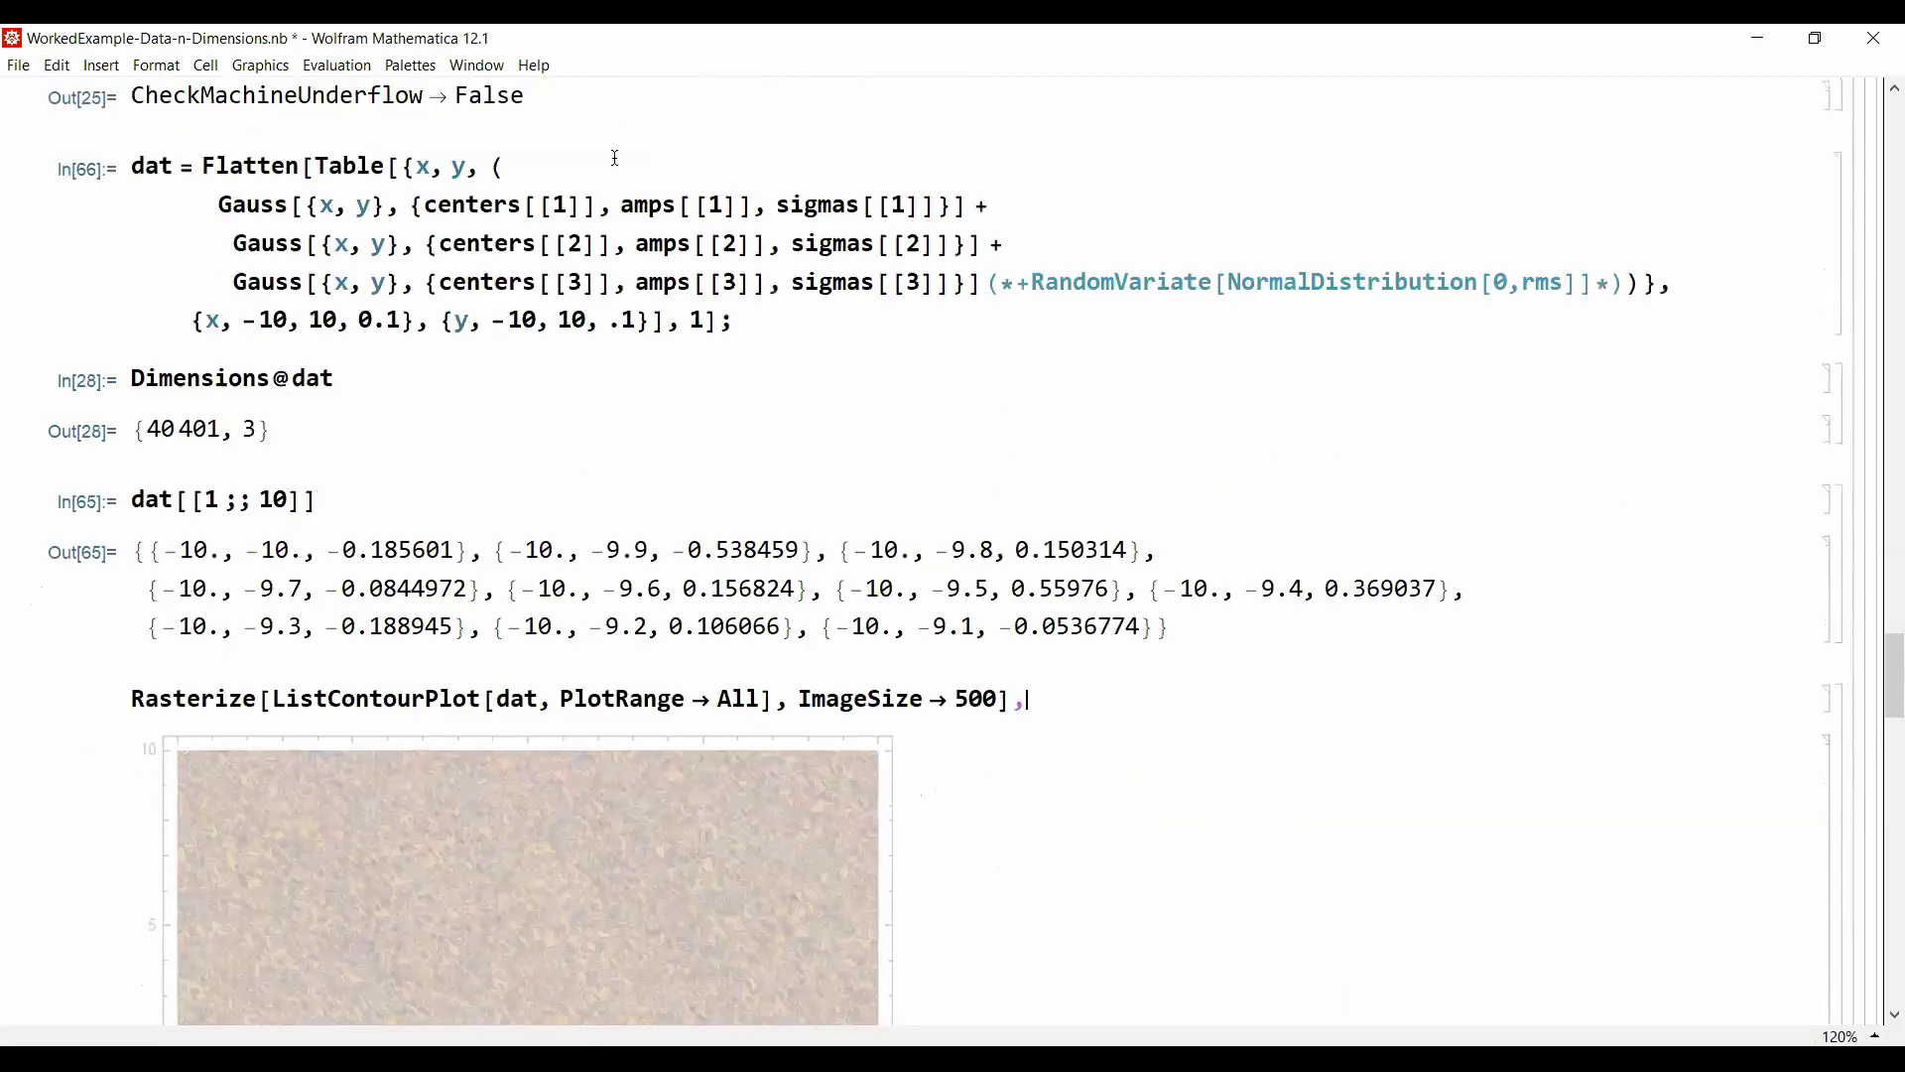
scroll(141, 453, up, 3)
click(167, 405)
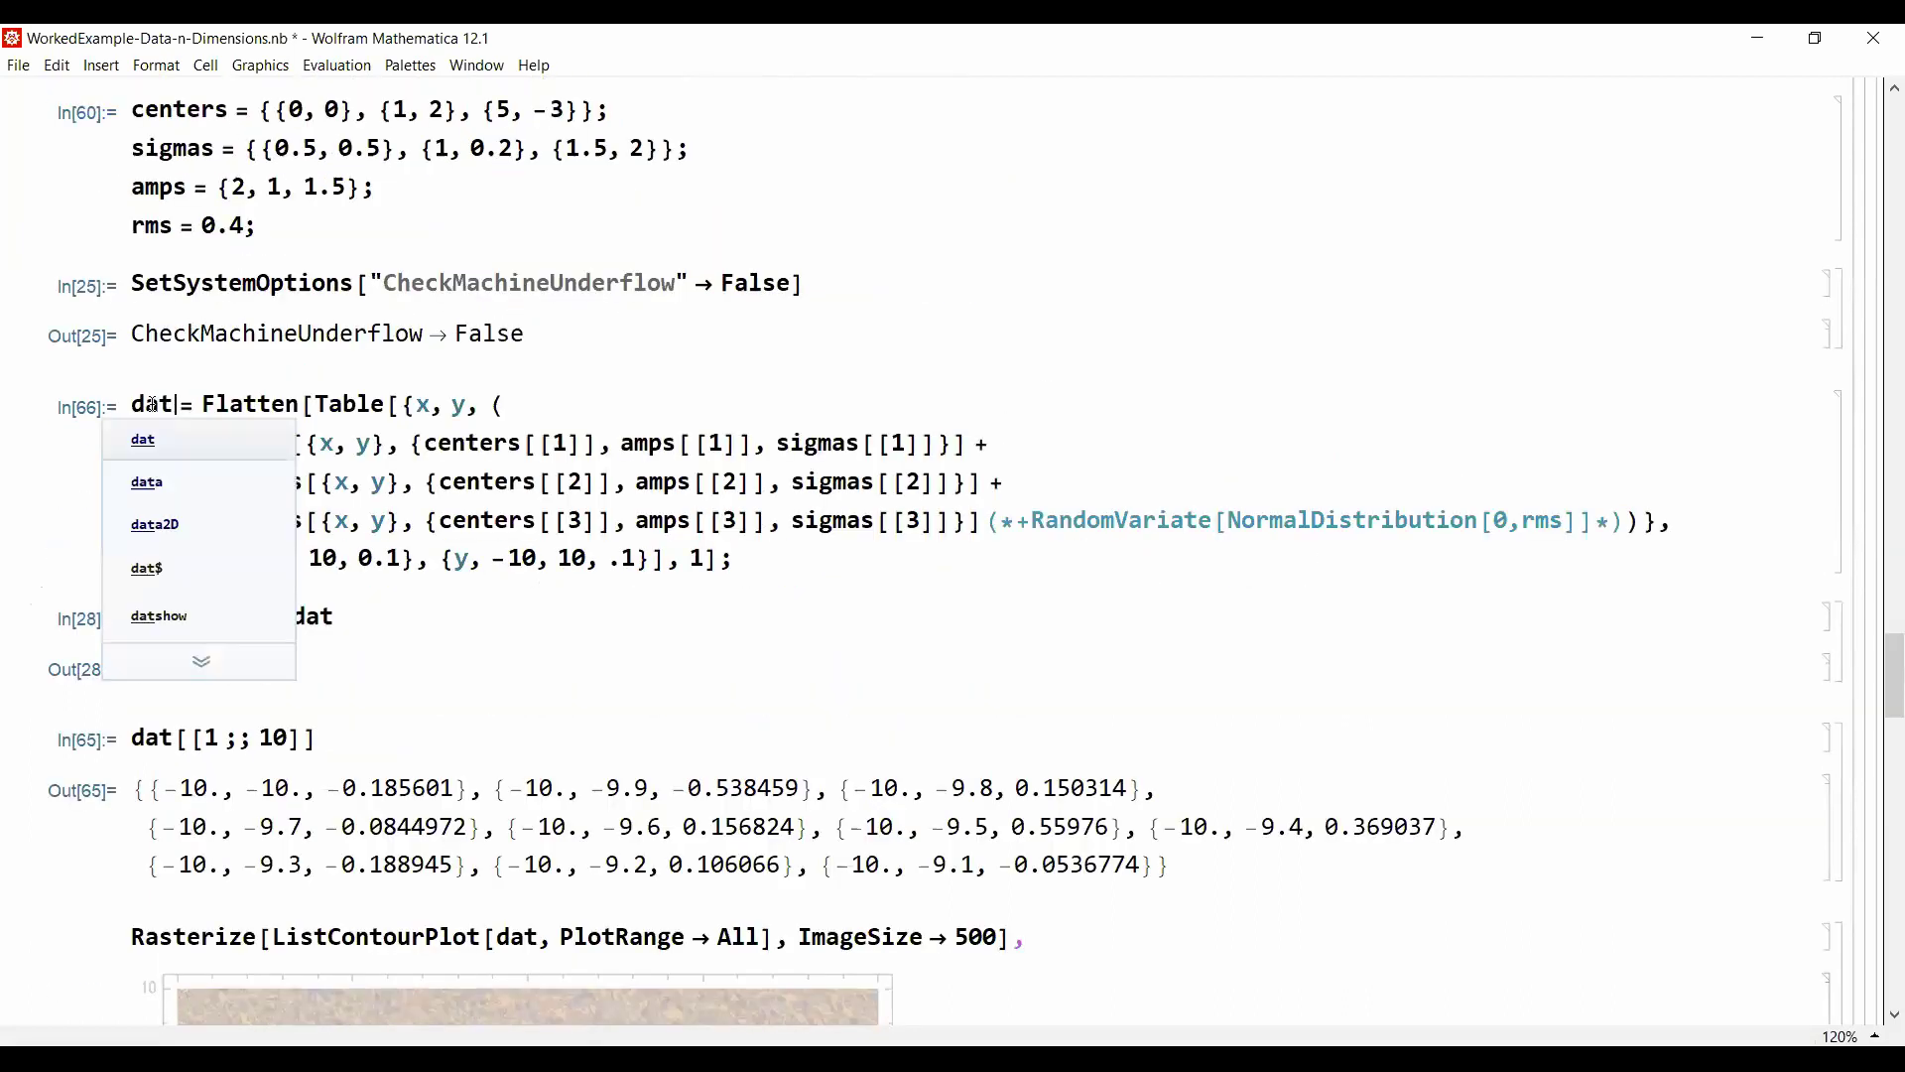
text(2)
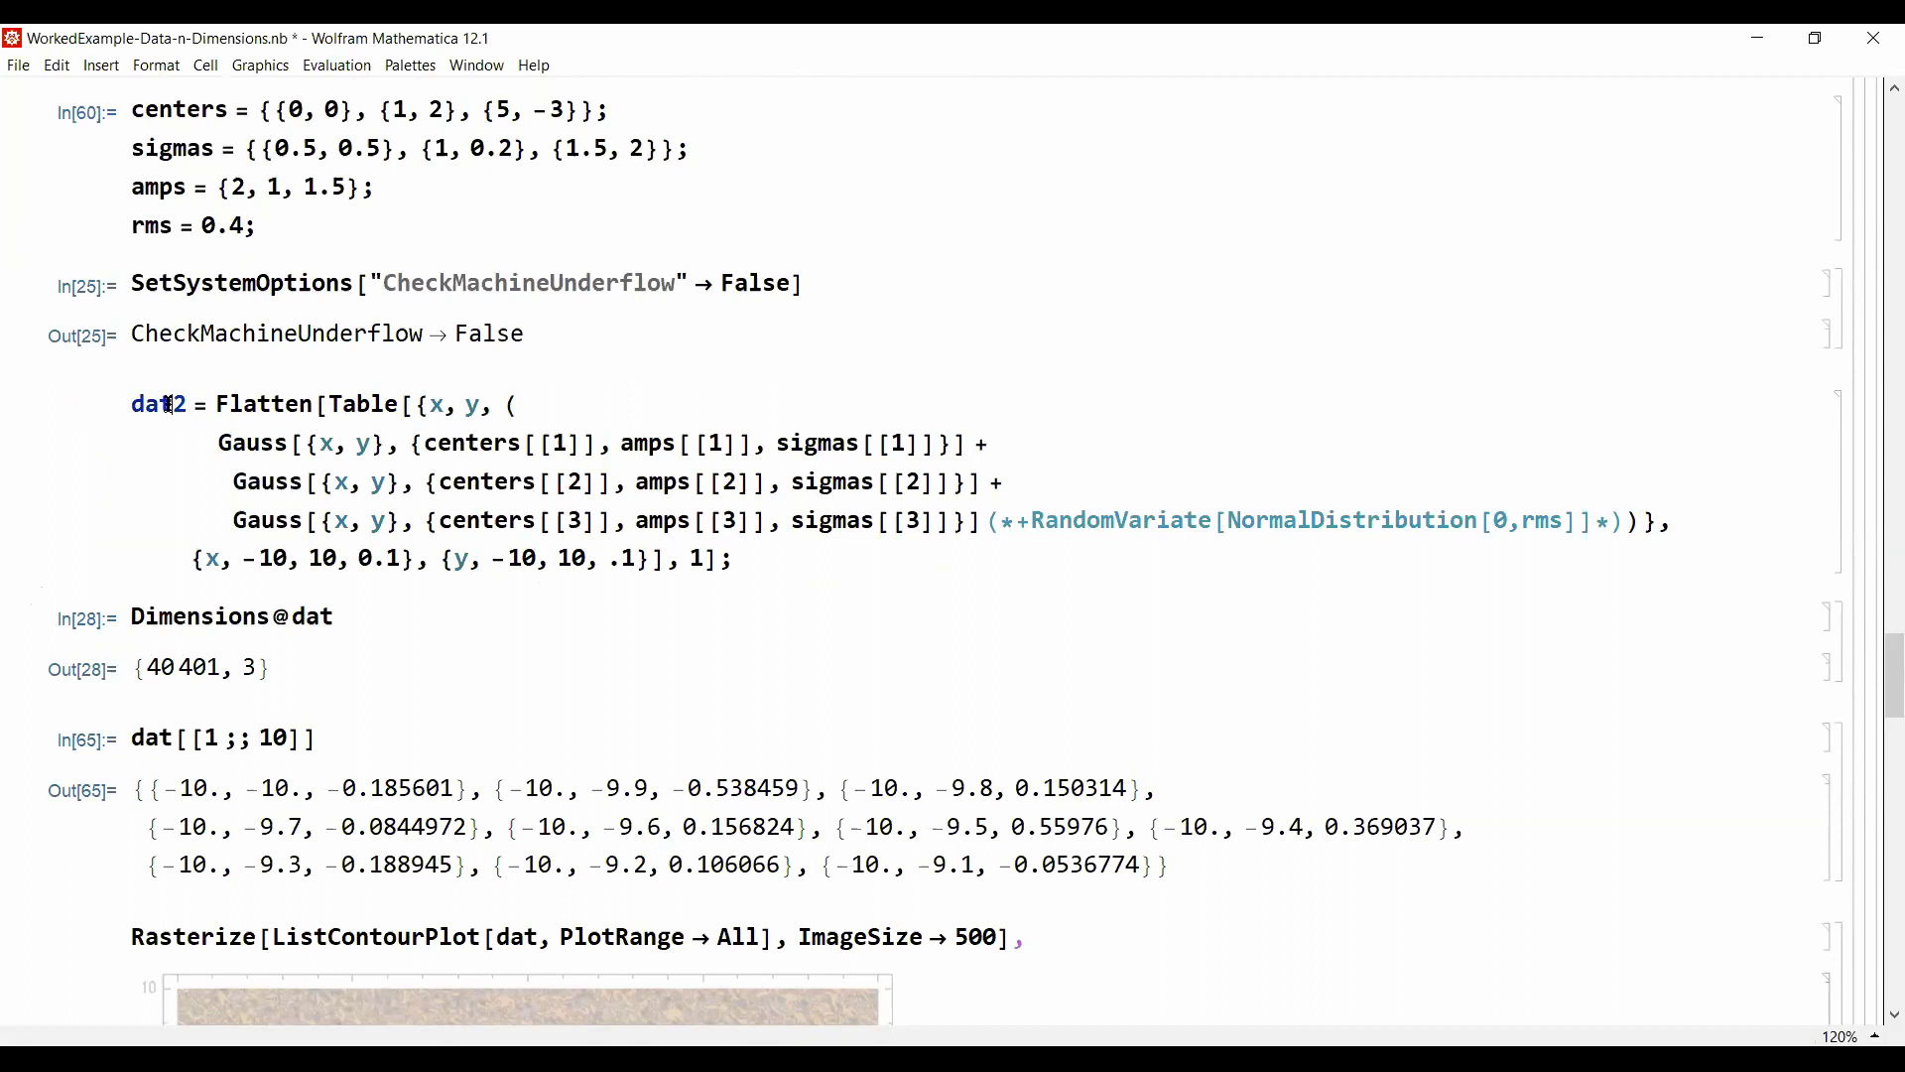
triple_click(167, 405)
key(ctrl+c)
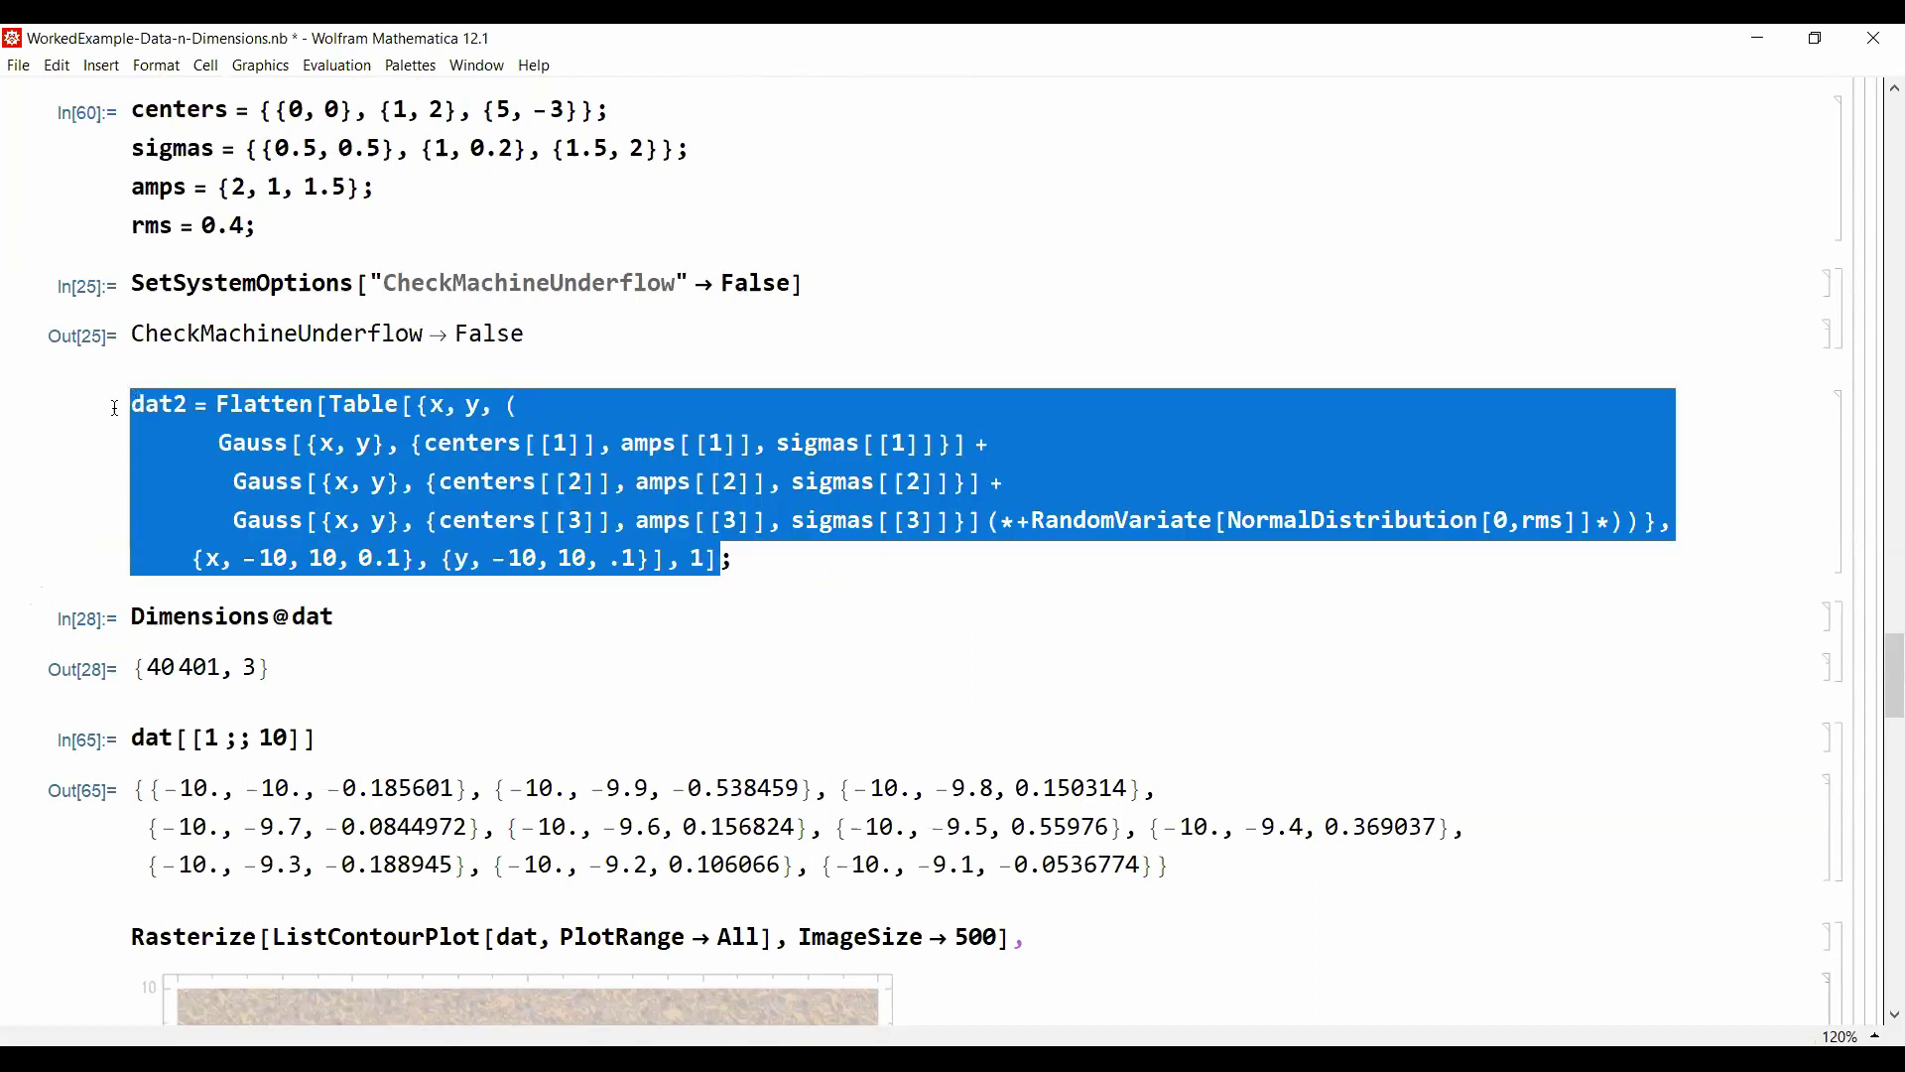
Step: Paste a copy of the dat2 definition above it and rename the copy to dat
click(130, 405)
text(#)
key(Return)
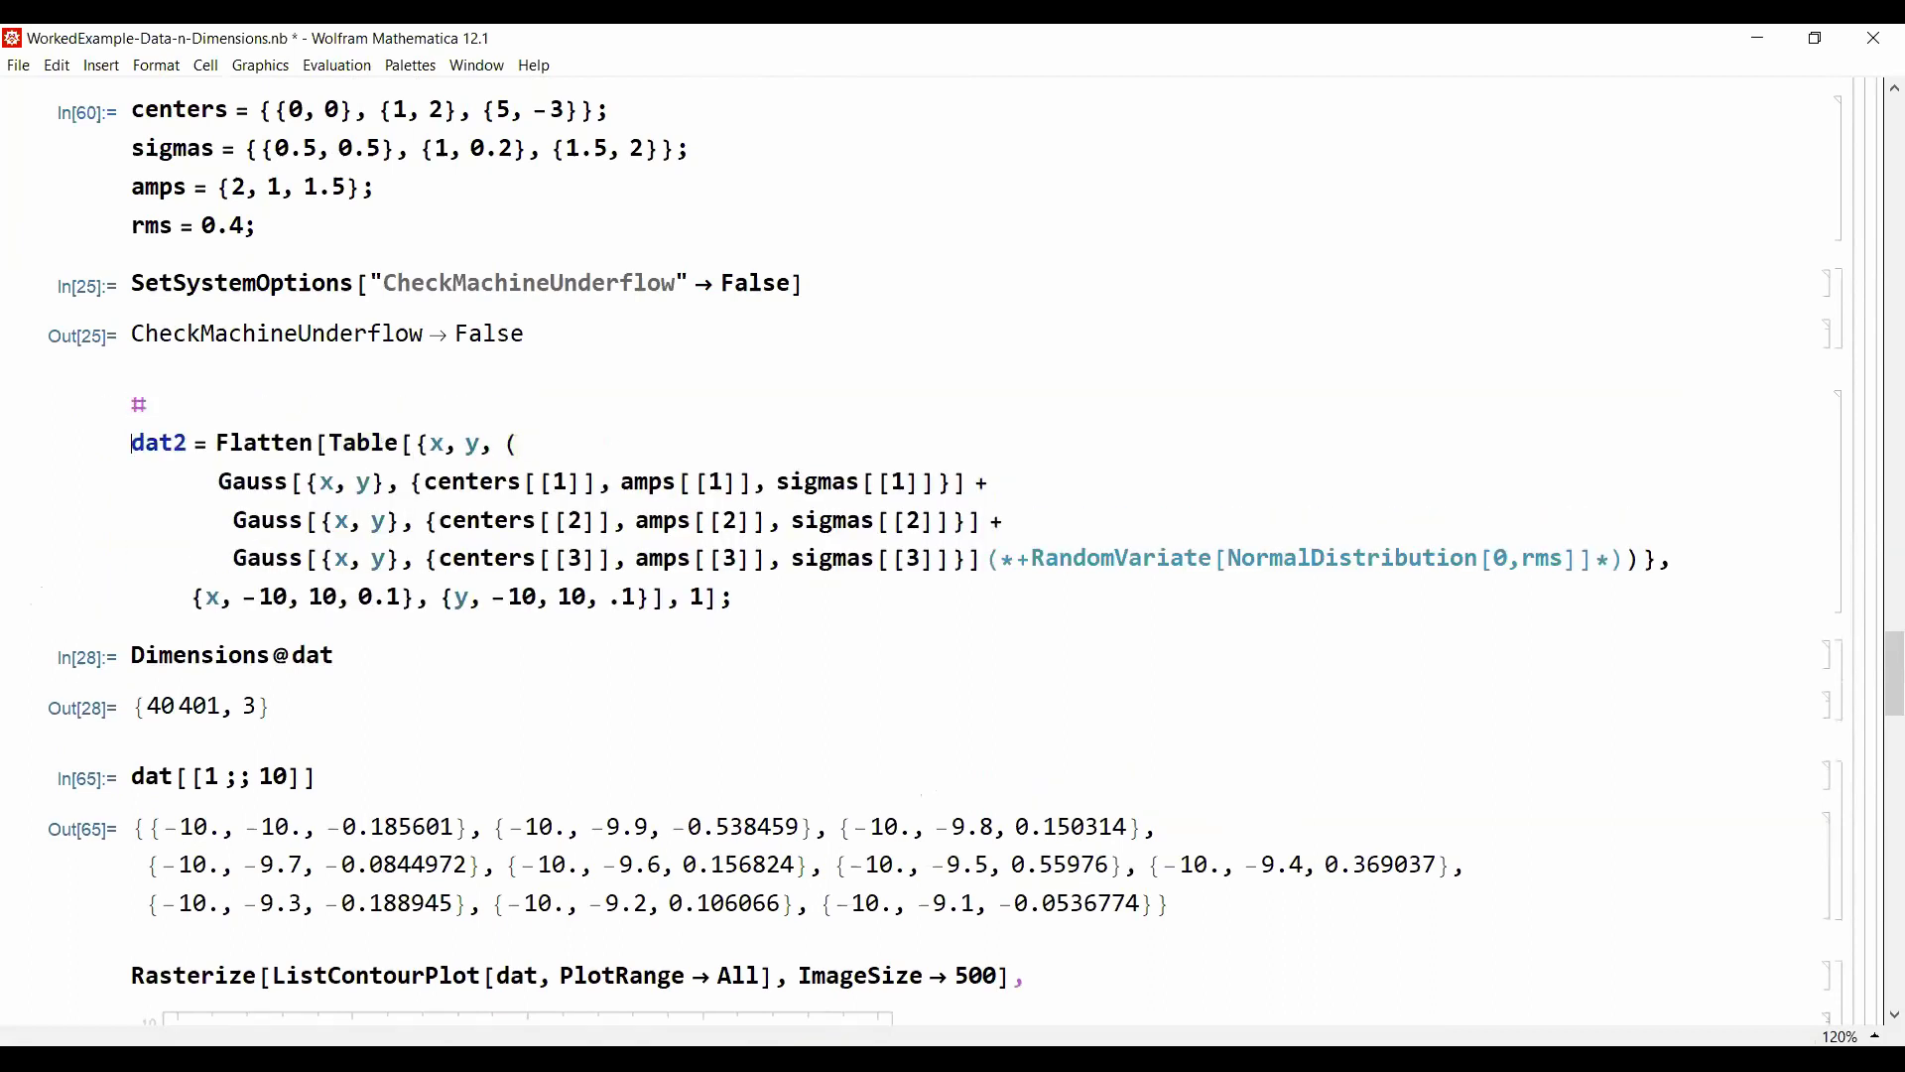
key(BackSpace)
key(BackSpace)
key(Return)
key(ctrl+v)
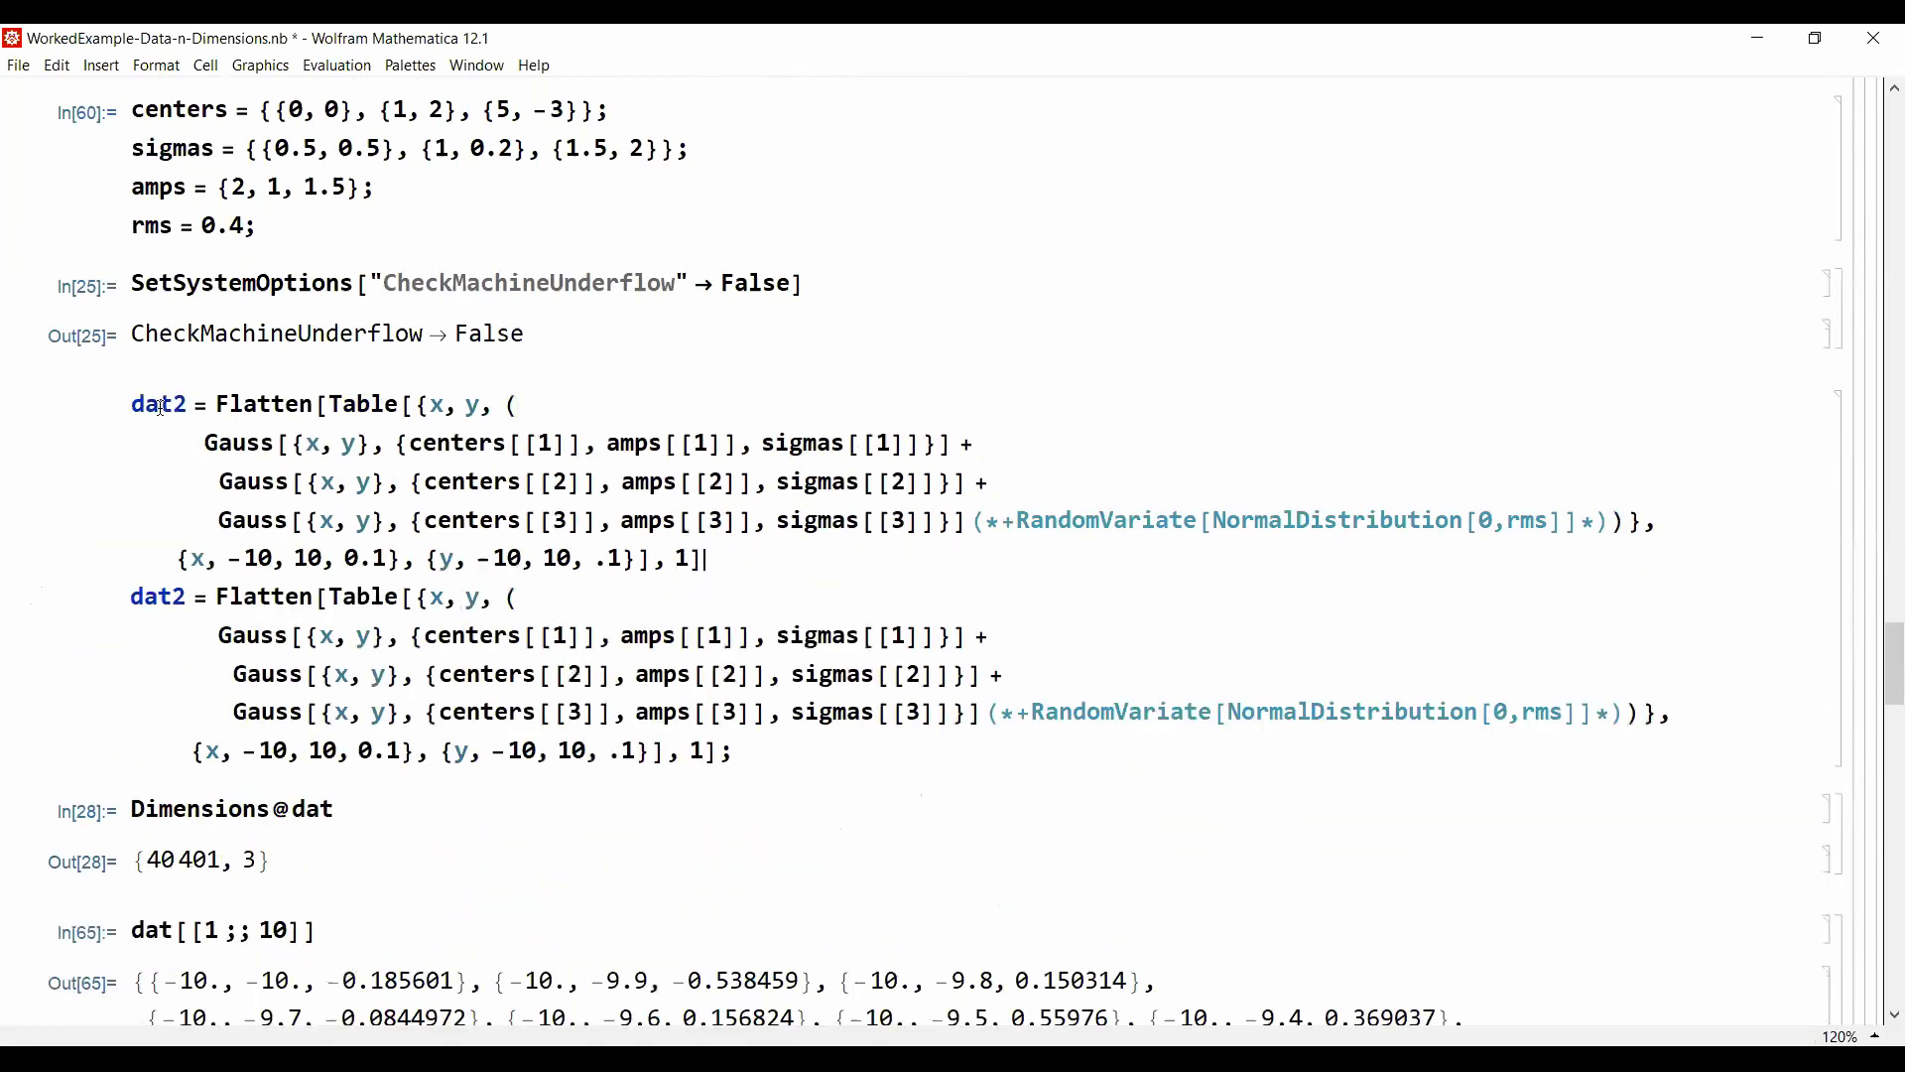
click(189, 402)
key(BackSpace)
Step: Uncomment the RandomVariate noise term in the dat definition
drag(974, 523, 1608, 523)
right_click(1479, 523)
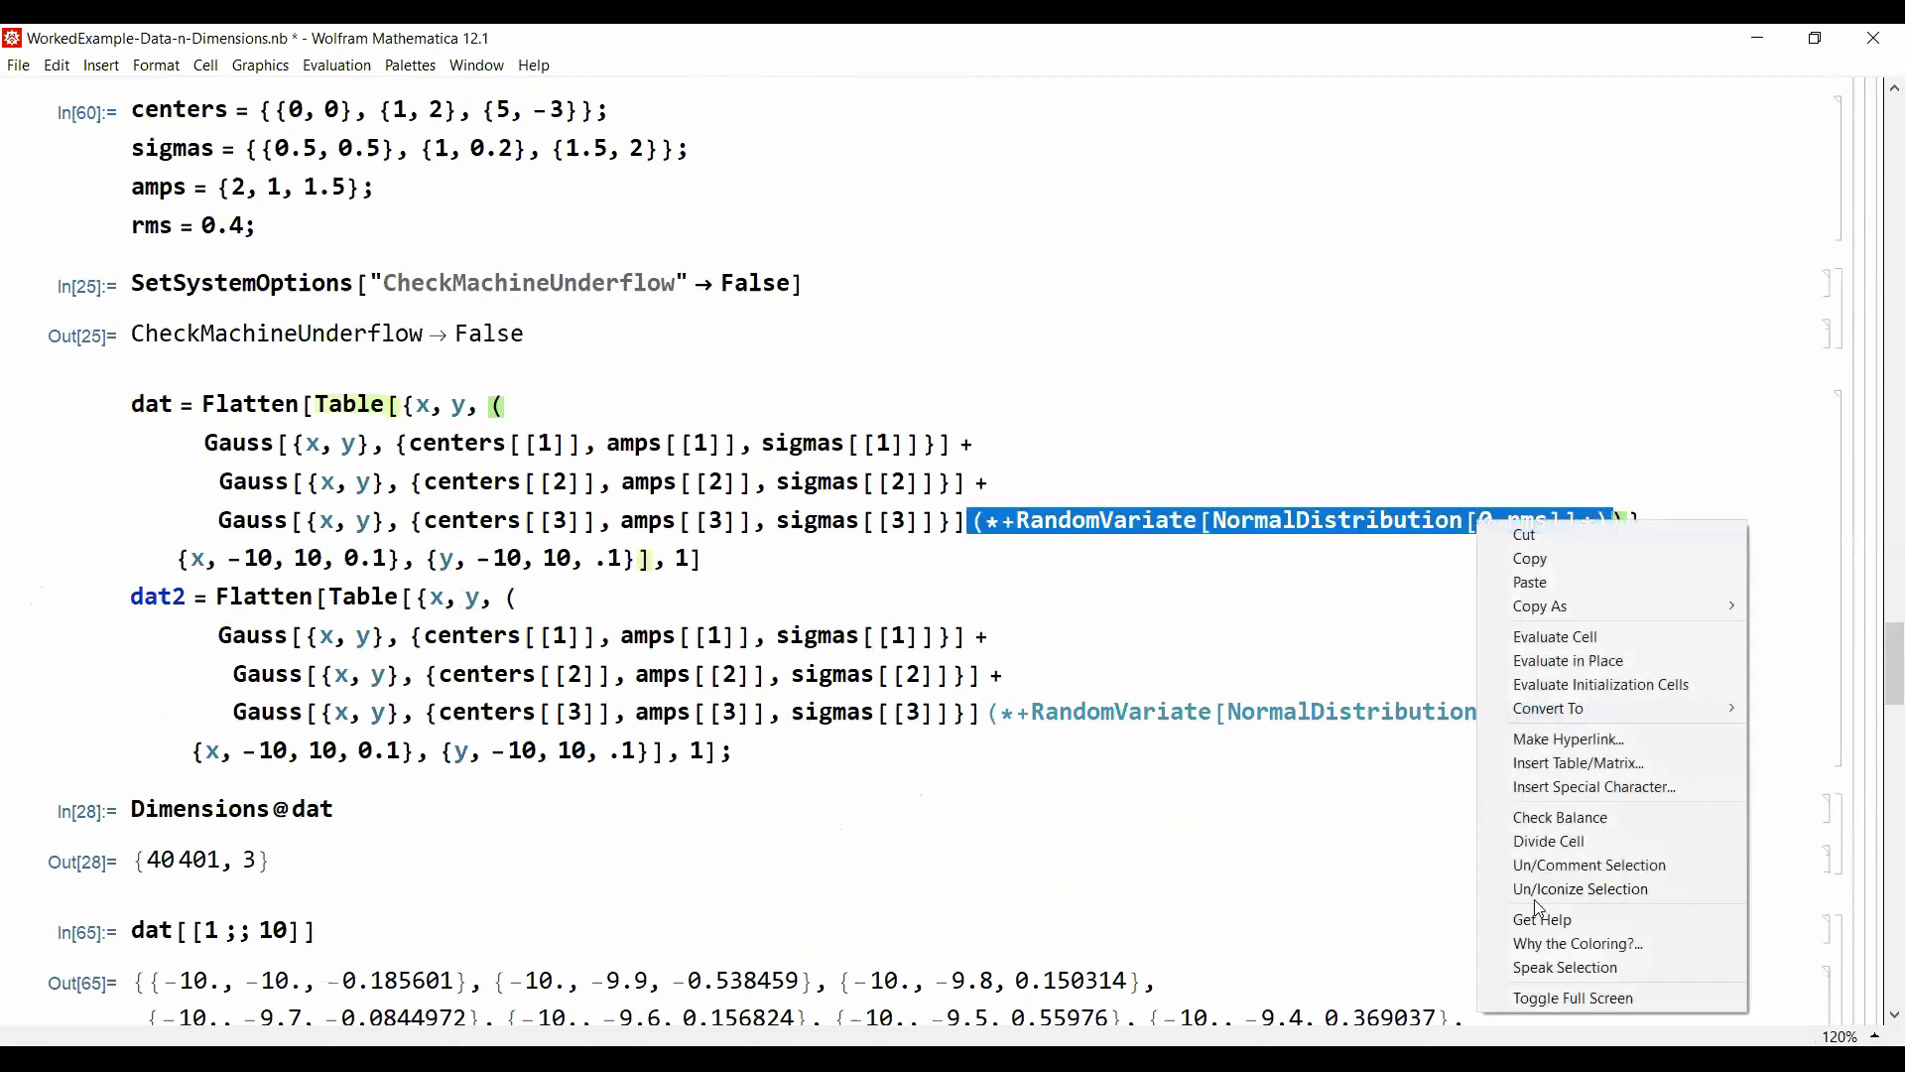
click(1586, 865)
click(1315, 493)
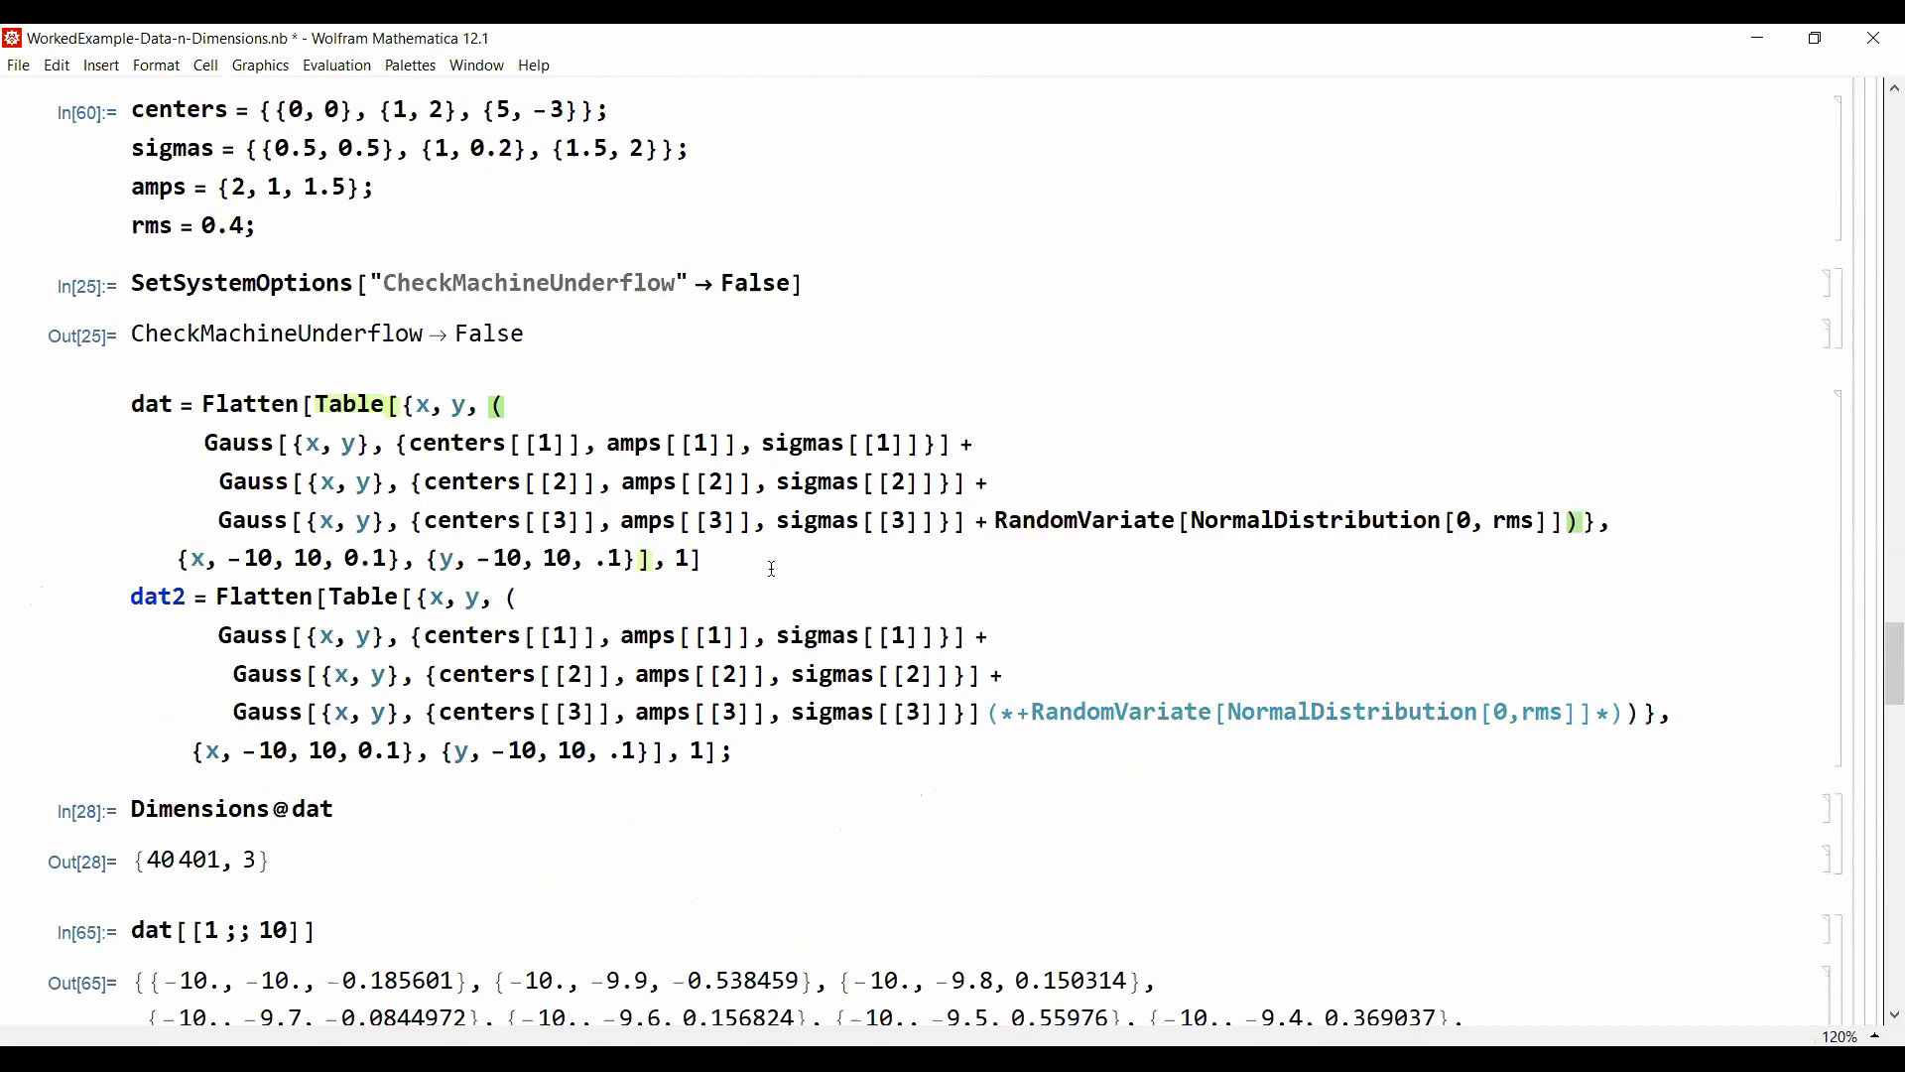
click(778, 566)
Step: End the dat definition with ';', evaluate it, and duplicate the Rasterize contour line
text(;)
key(shift+Return)
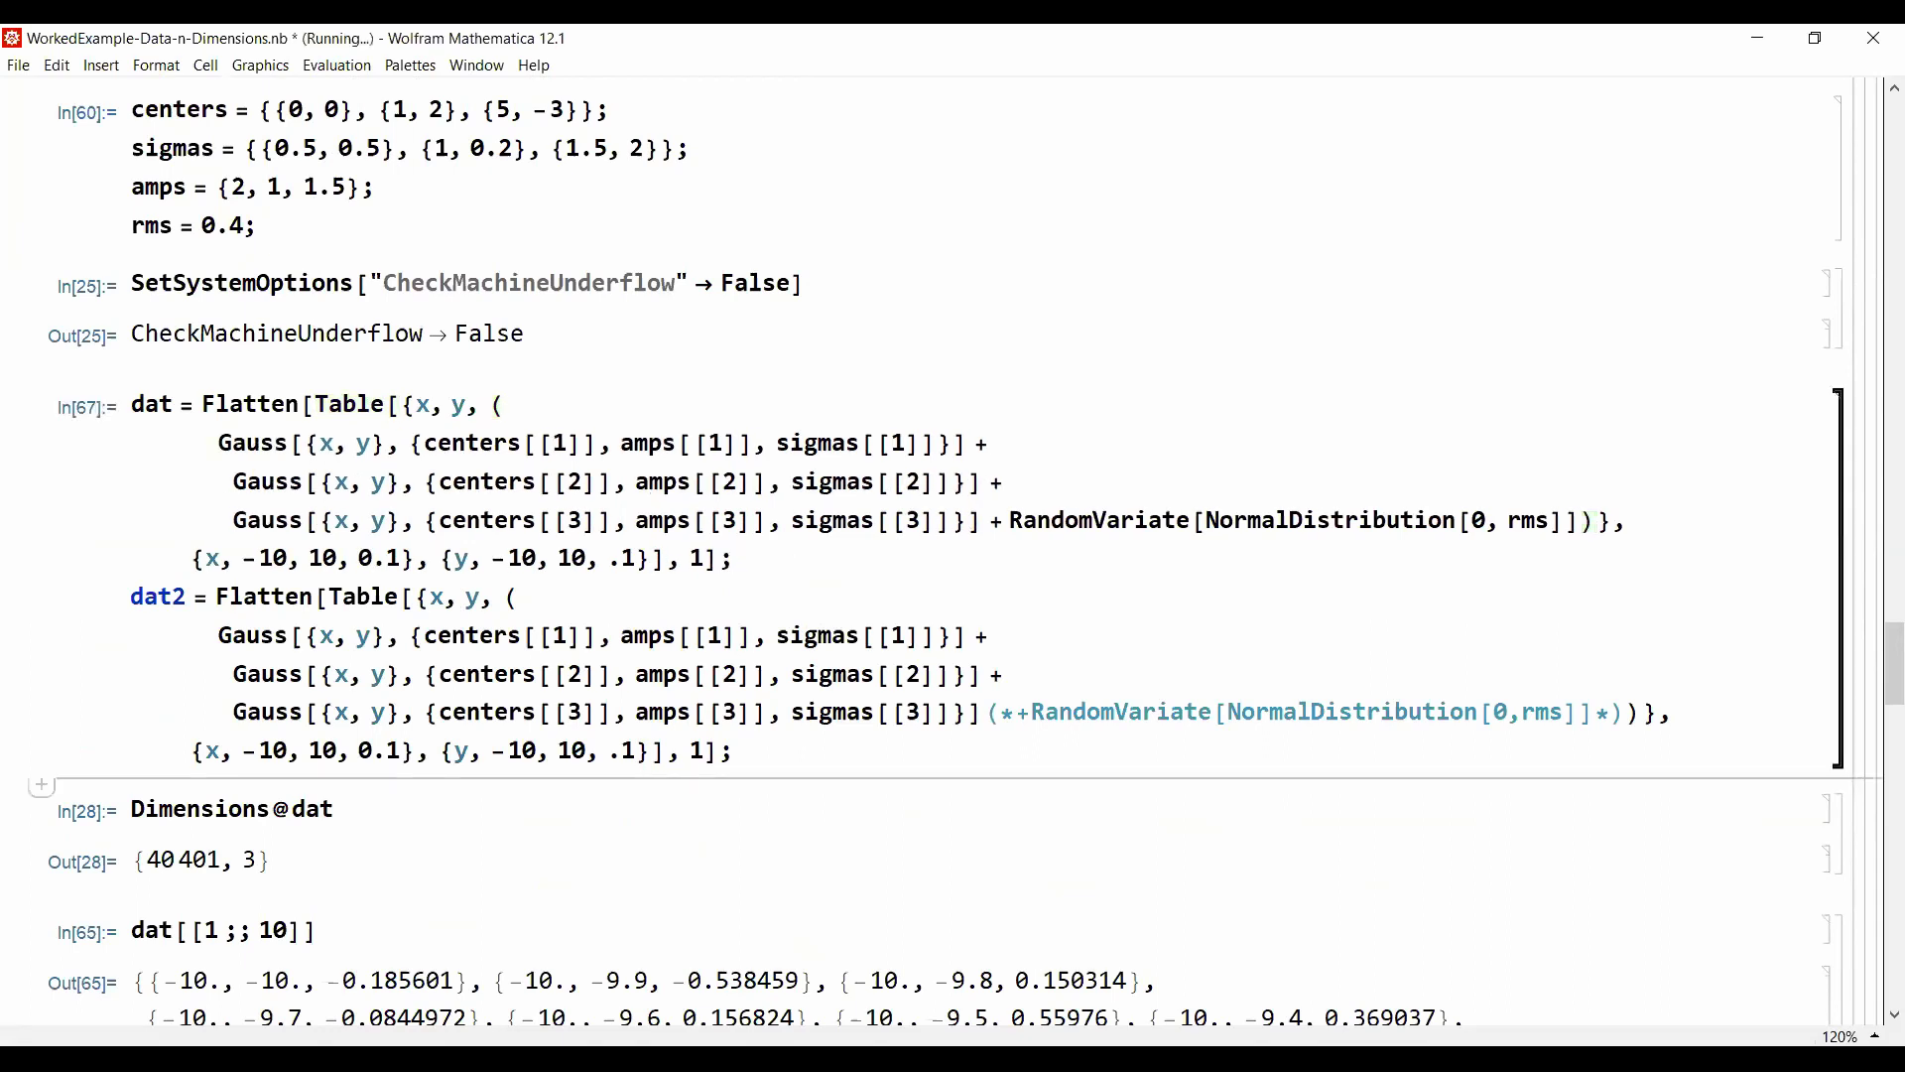
scroll(1040, 590, down, 5)
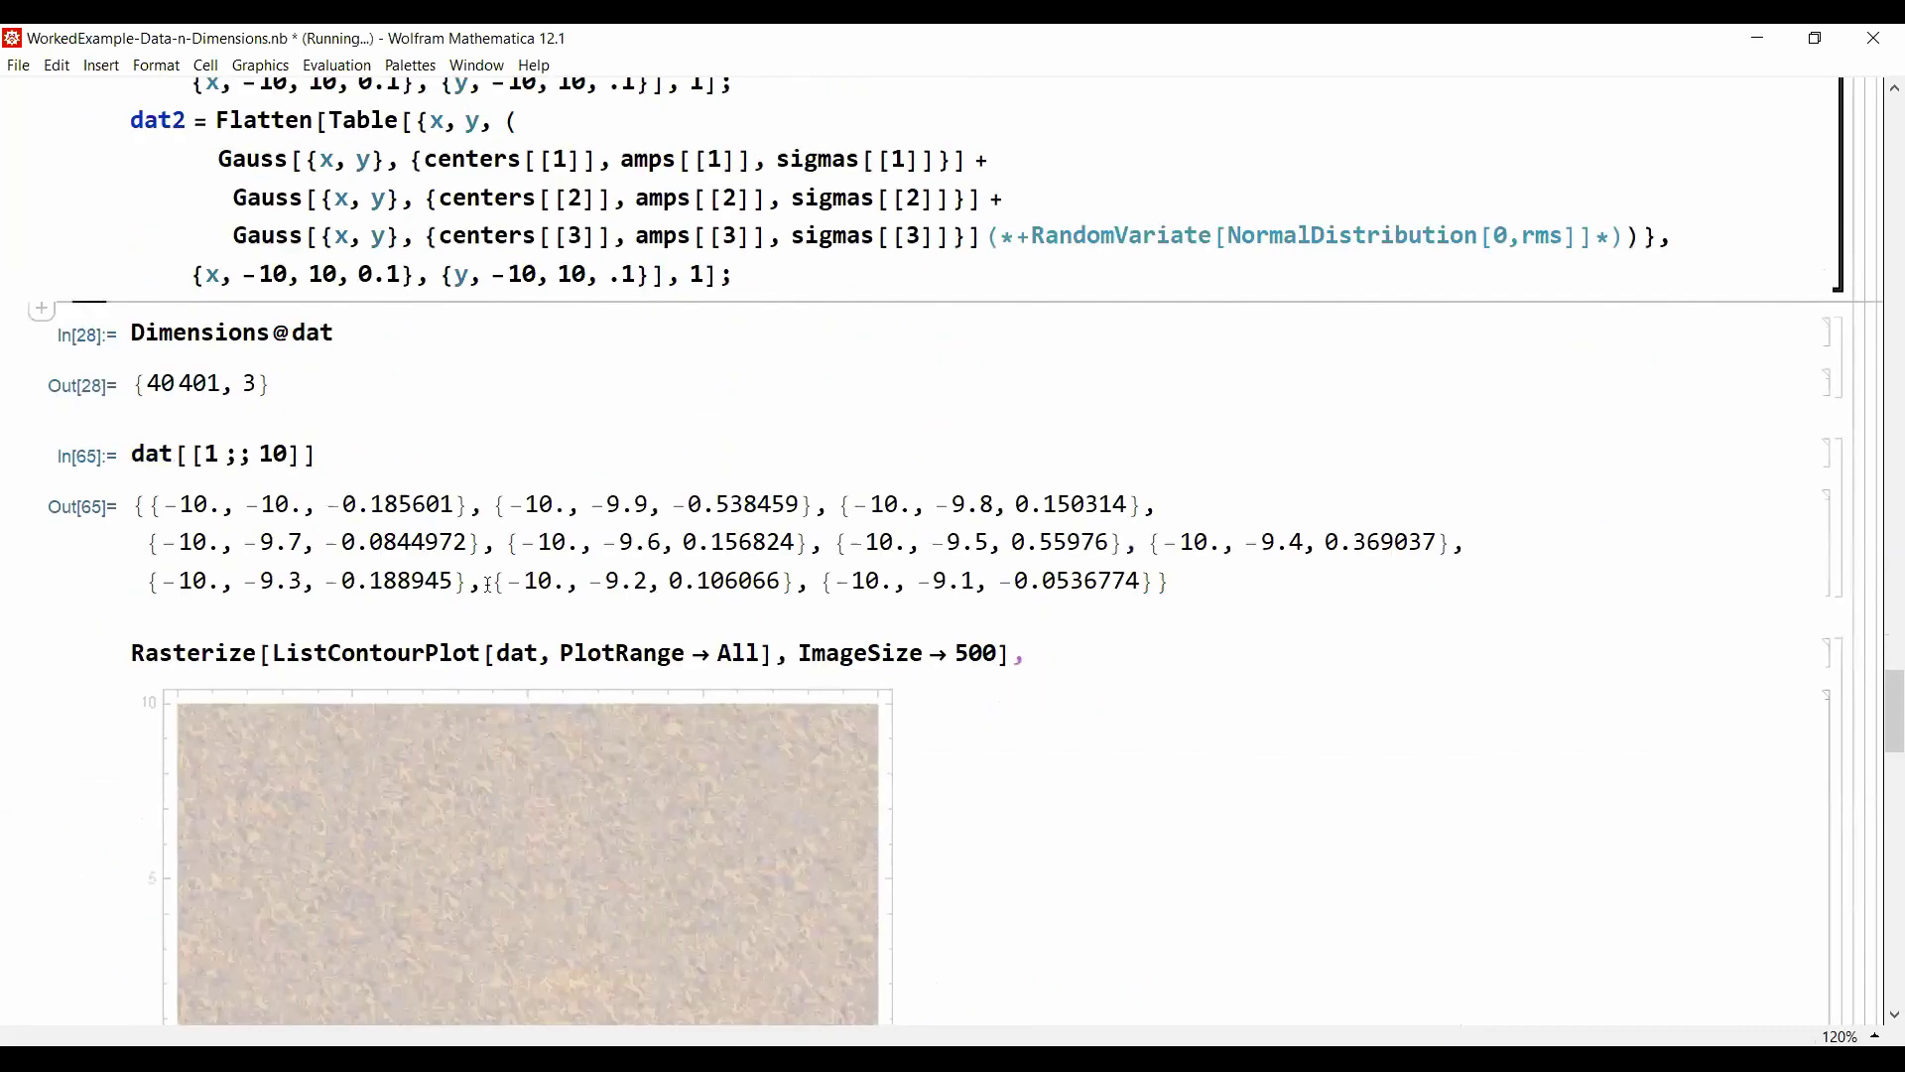
click(193, 655)
triple_click(193, 655)
key(ctrl+c)
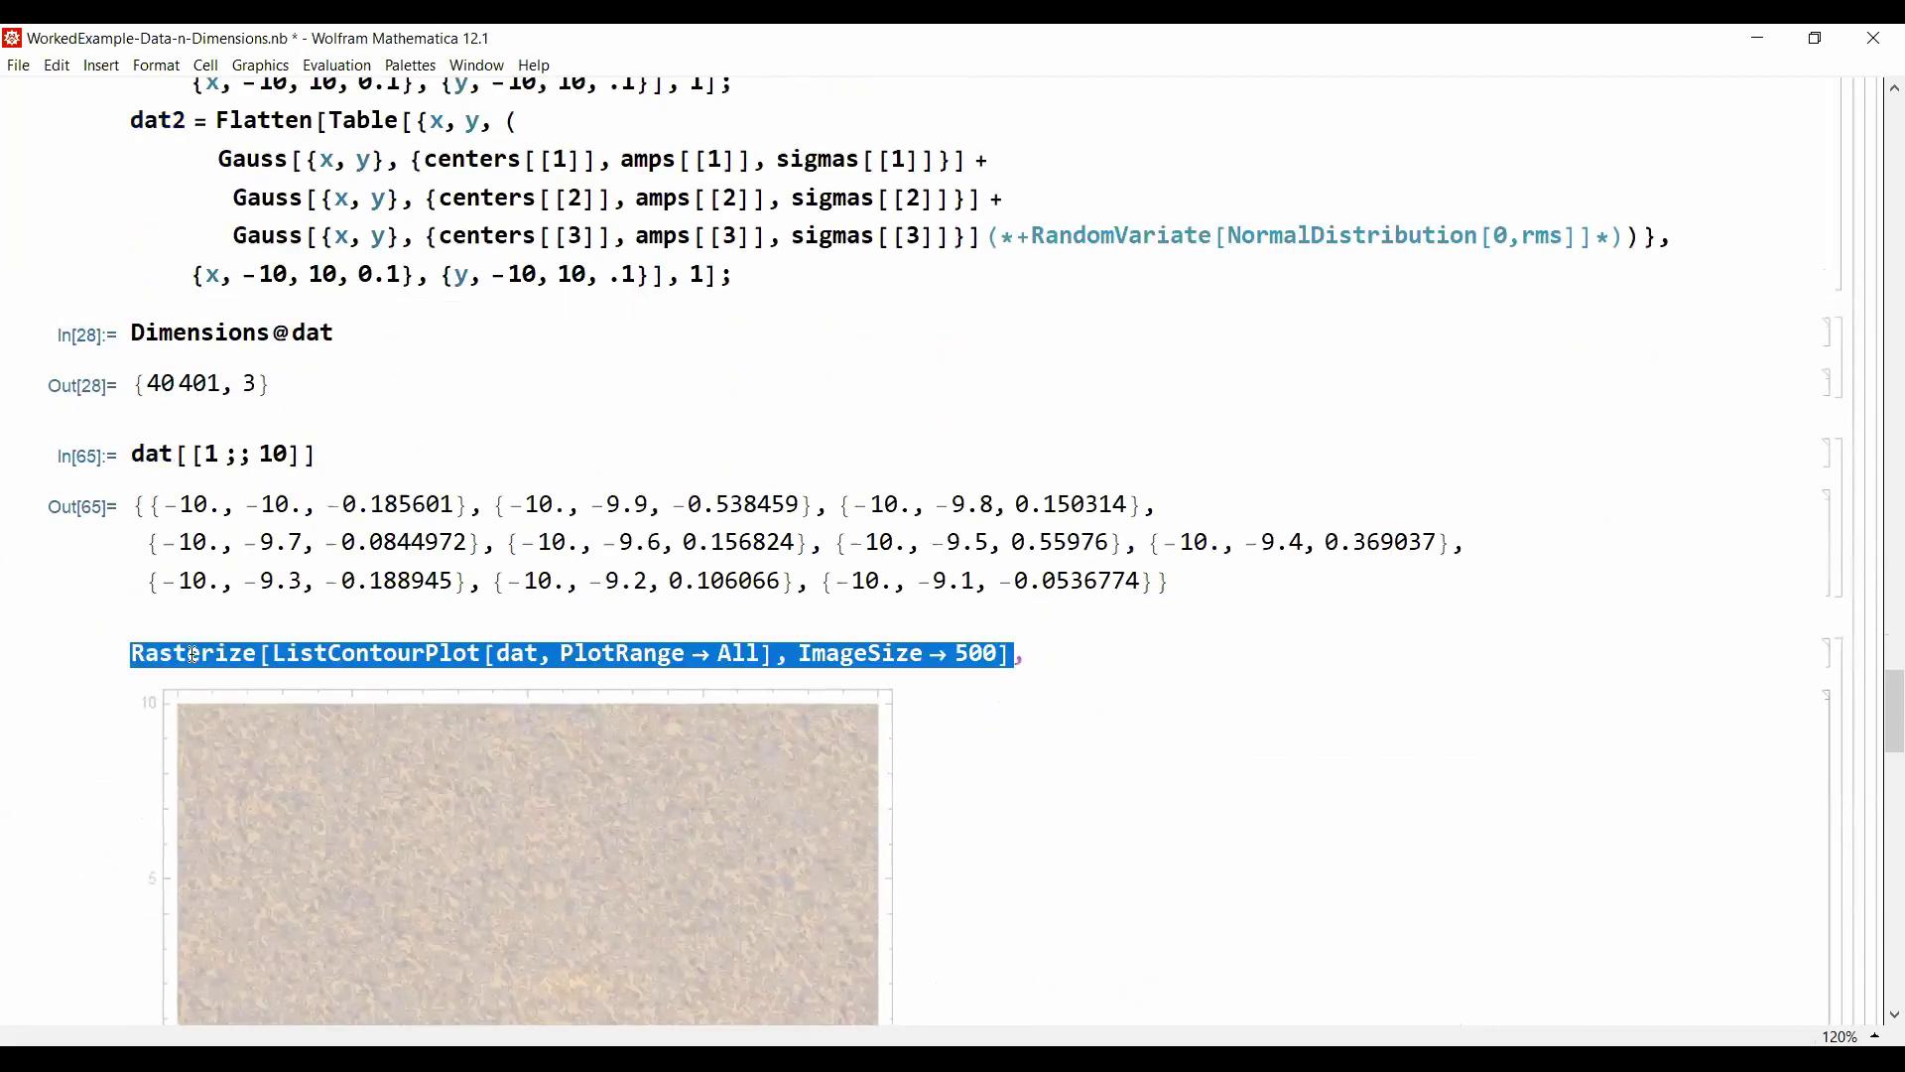
click(127, 653)
key(Return)
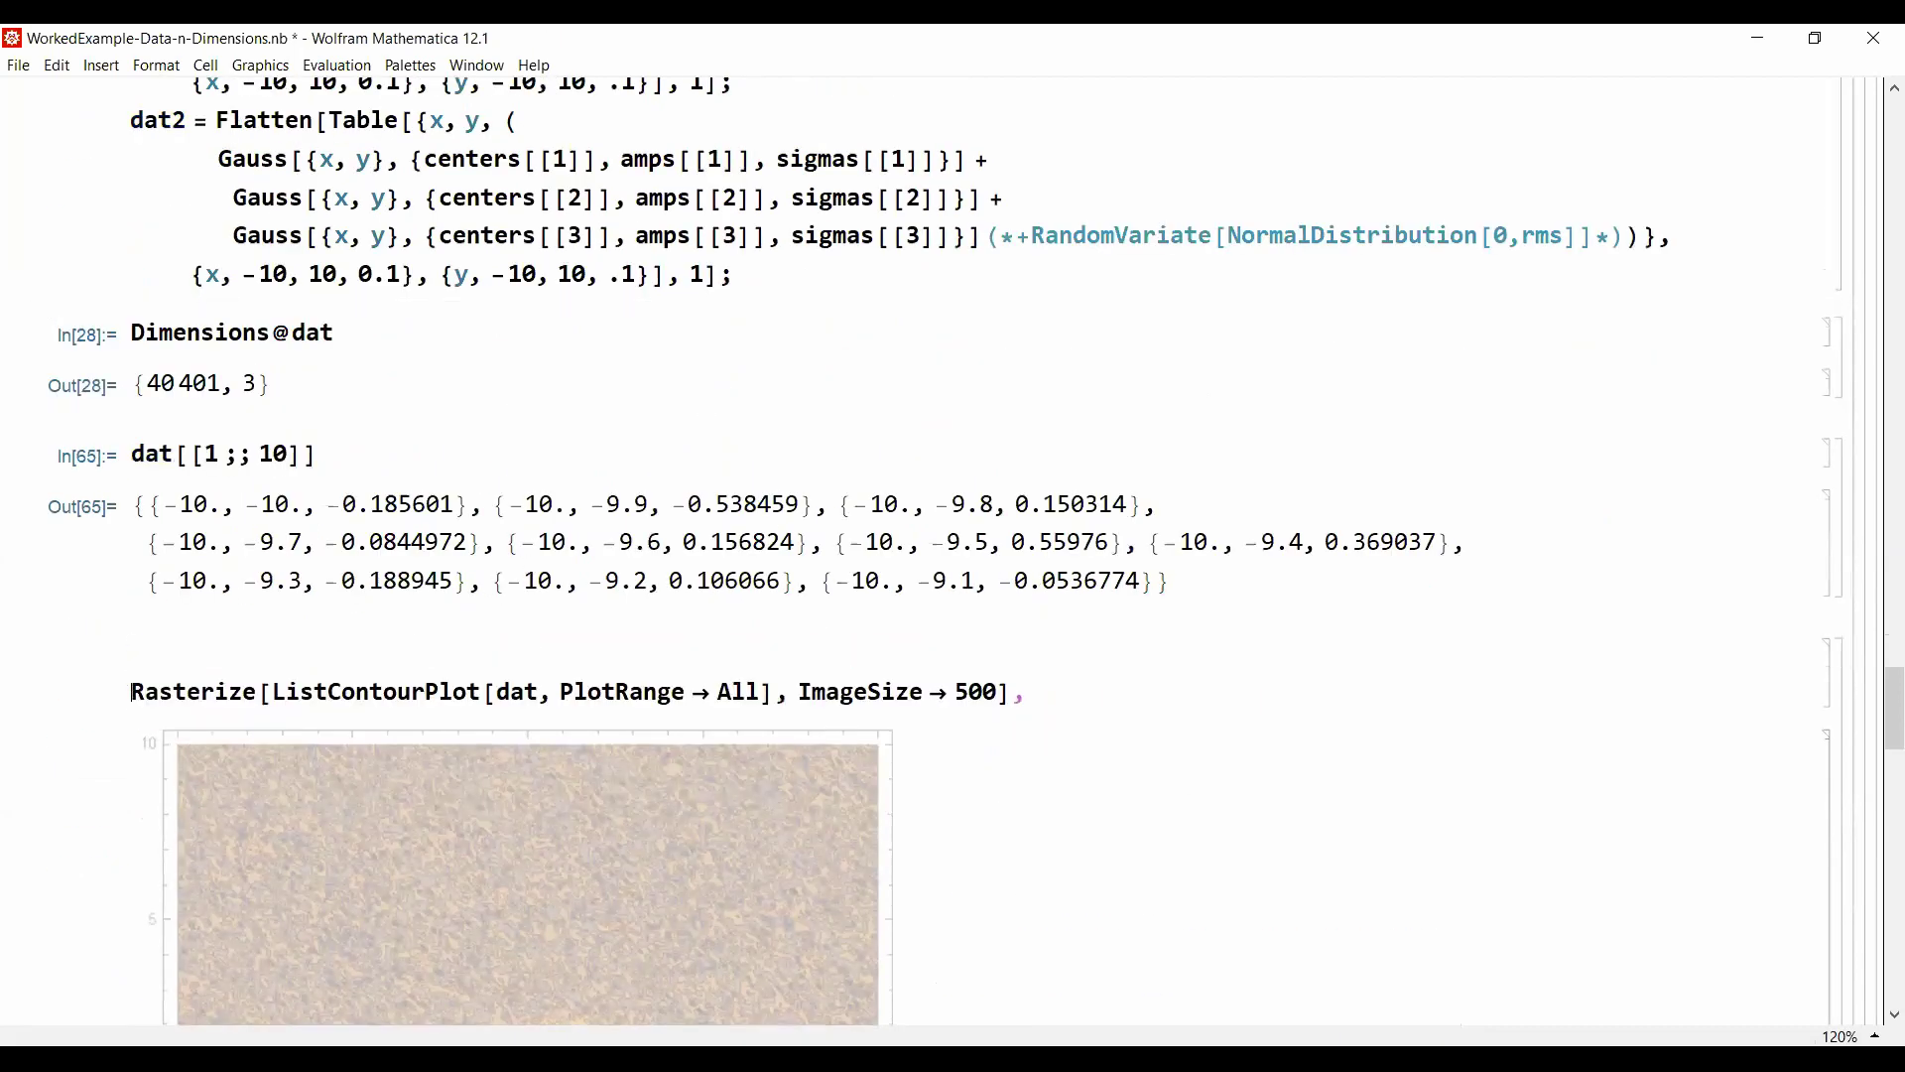
key(ctrl+v)
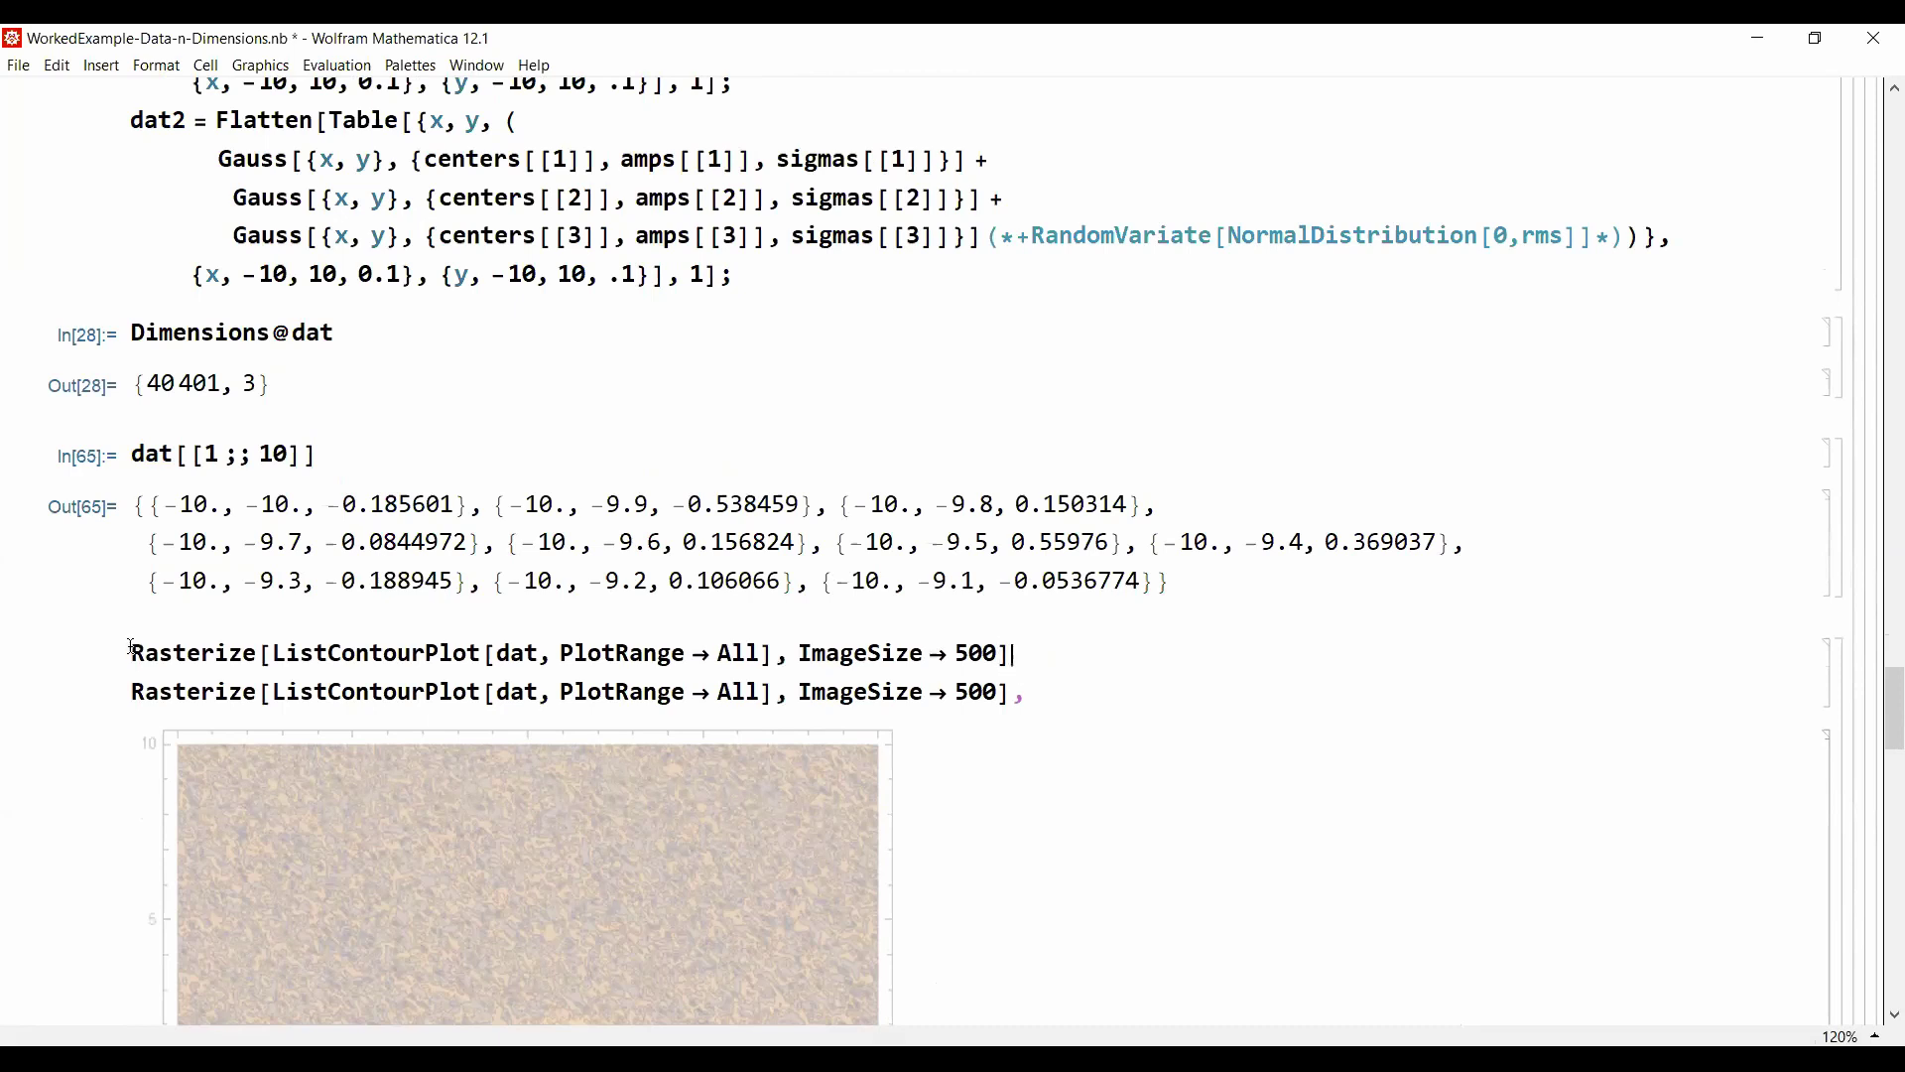
Step: Point the two Rasterize lines at dat1 and dat2 and start wrapping them in Row[{
click(543, 655)
text(1)
click(543, 692)
text(2)
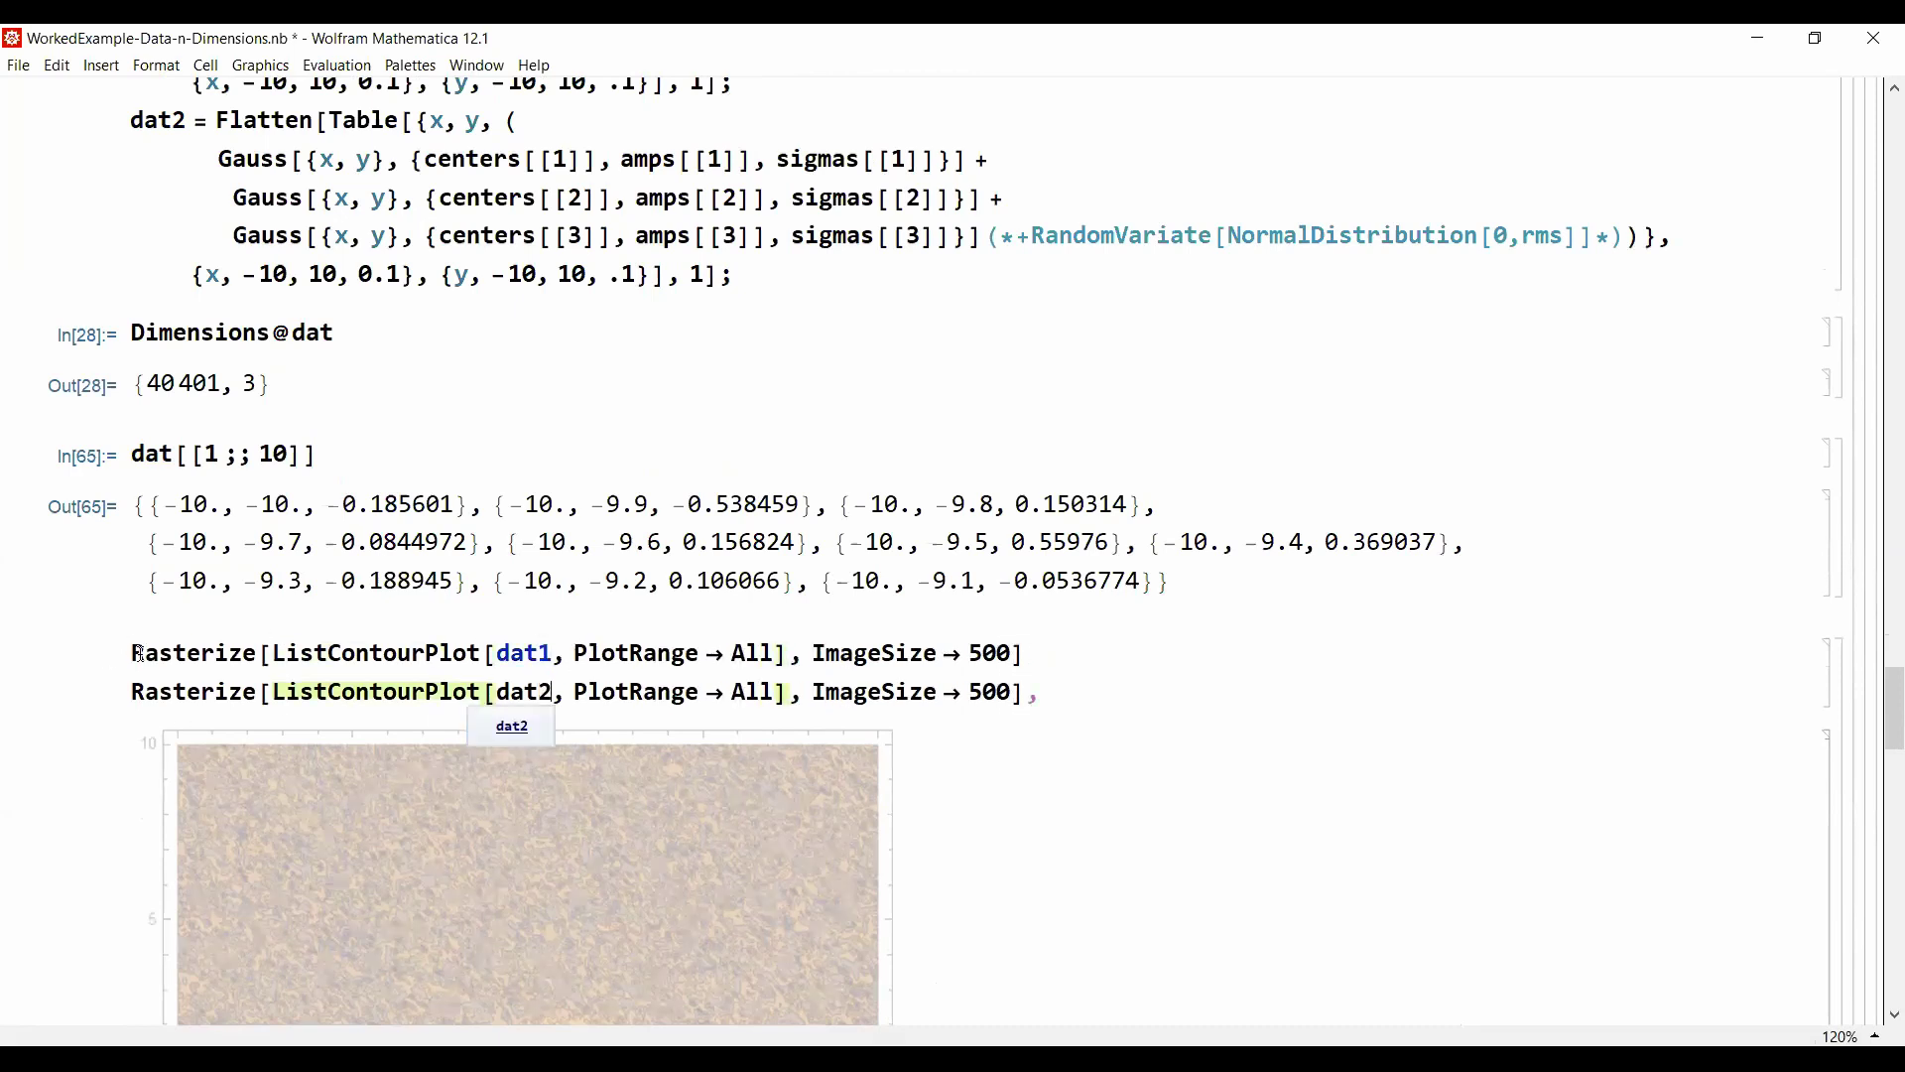
click(134, 652)
text(Row[{)
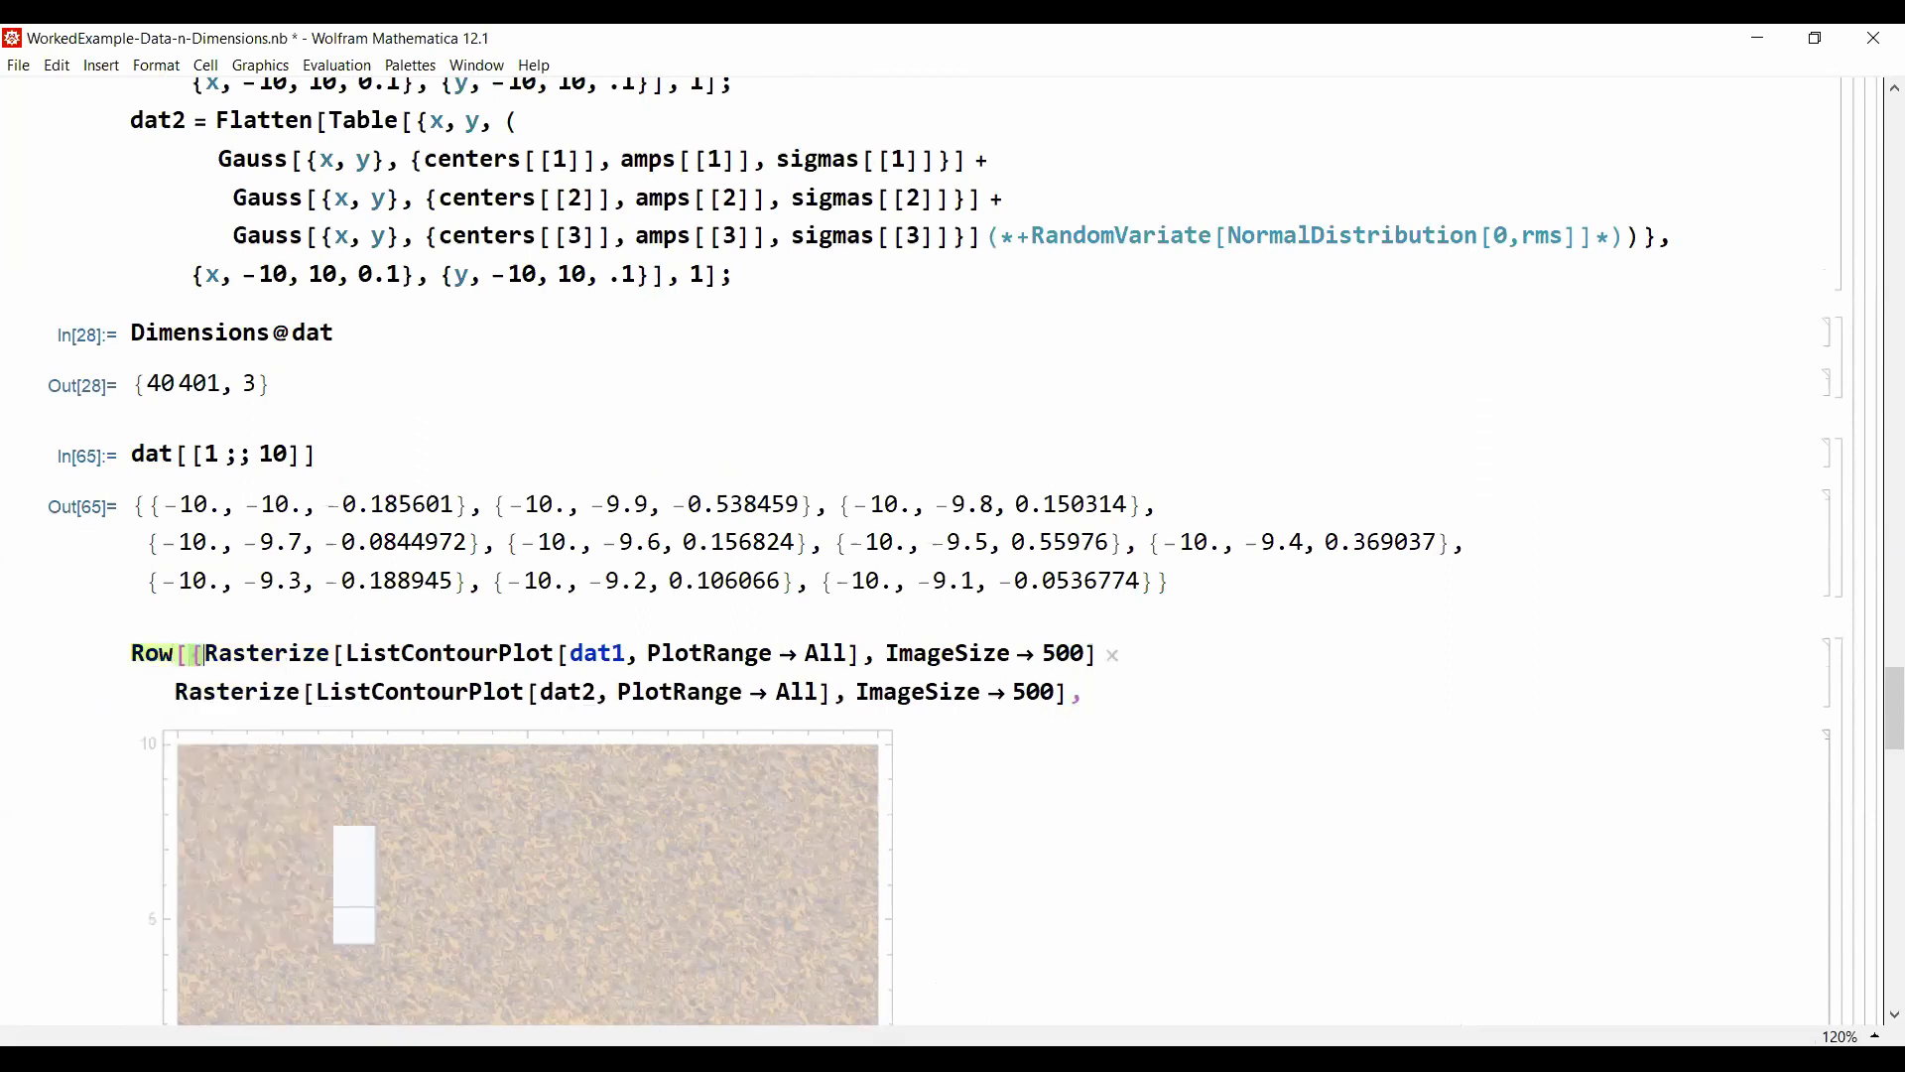
Step: Set ImageSize → 300 on both plots and close the Row list with }]
double_click(1064, 653)
text(300)
click(1021, 692)
key(Delete)
text(3)
click(1159, 652)
text(,)
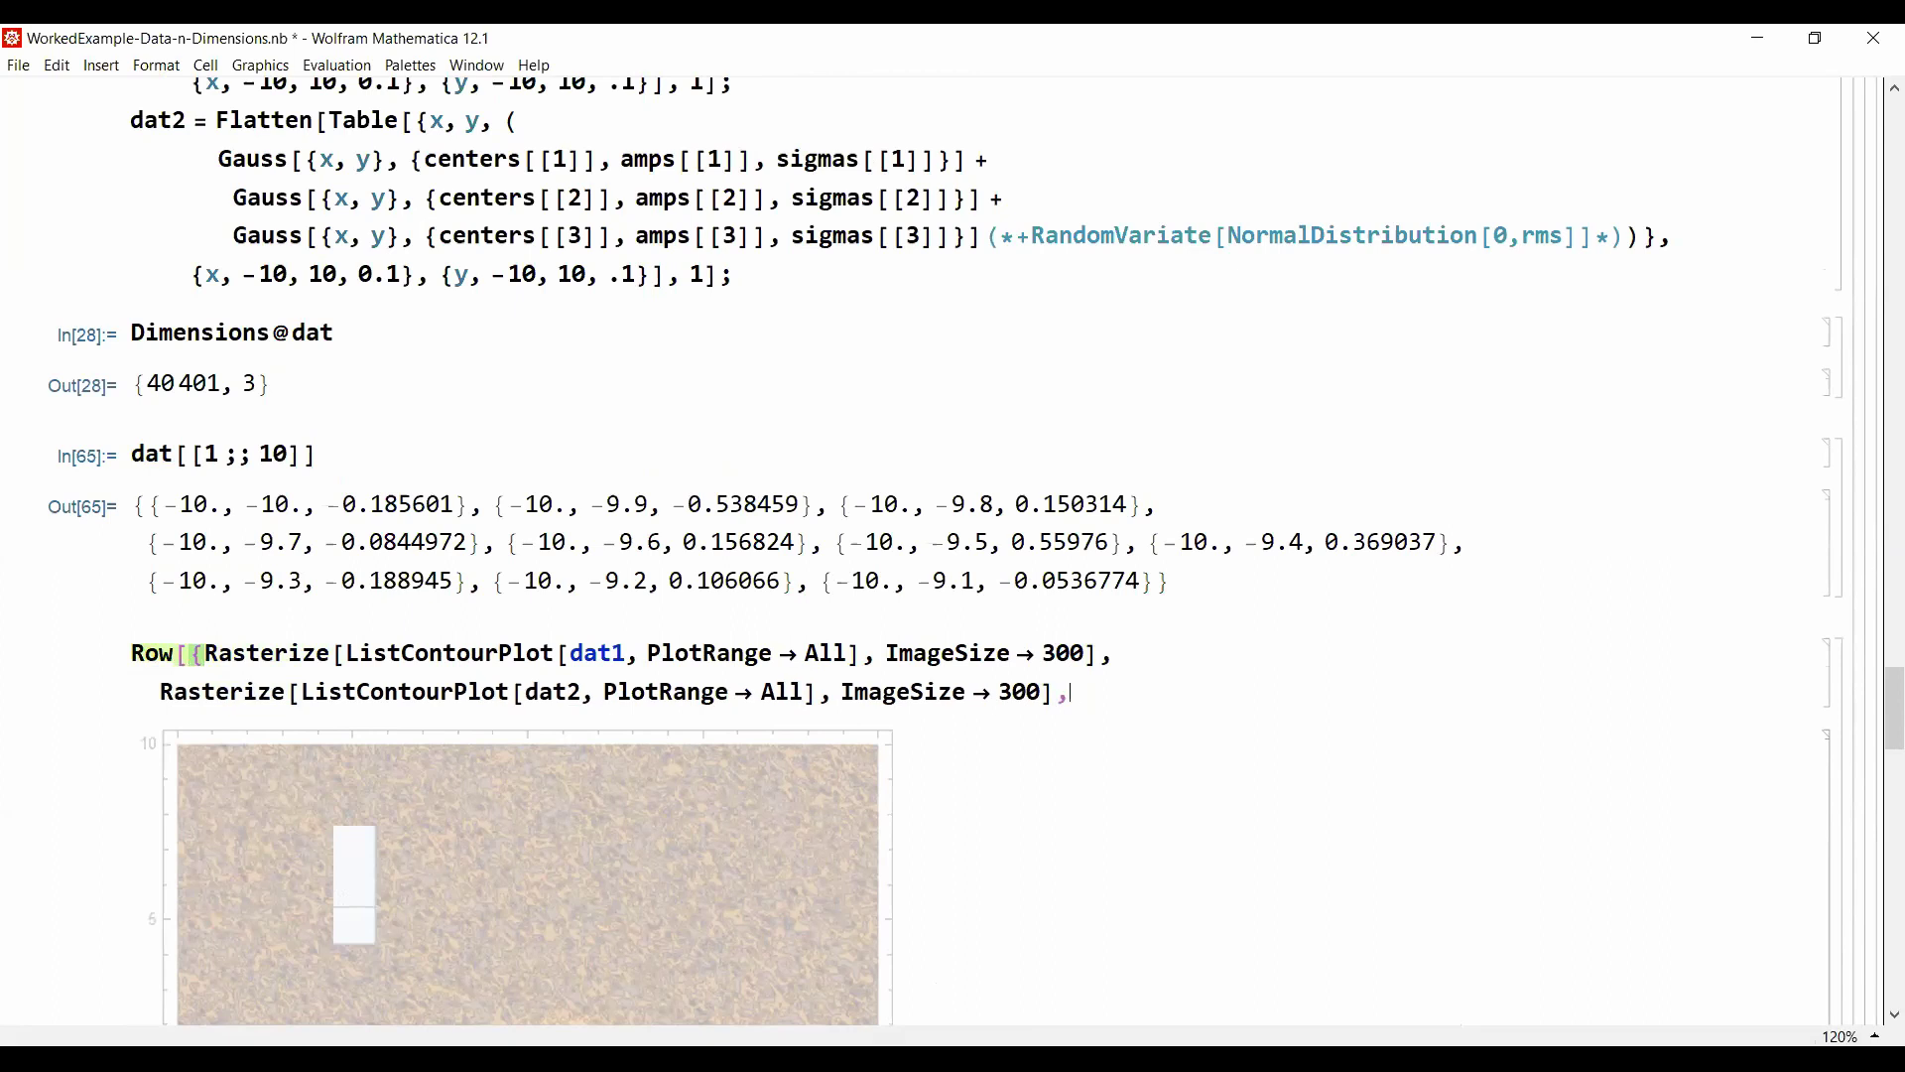
key(BackSpace)
text(}])
Step: Change dat1 back to dat and evaluate the side-by-side contour plot cell
scroll(1439, 517, up, 3)
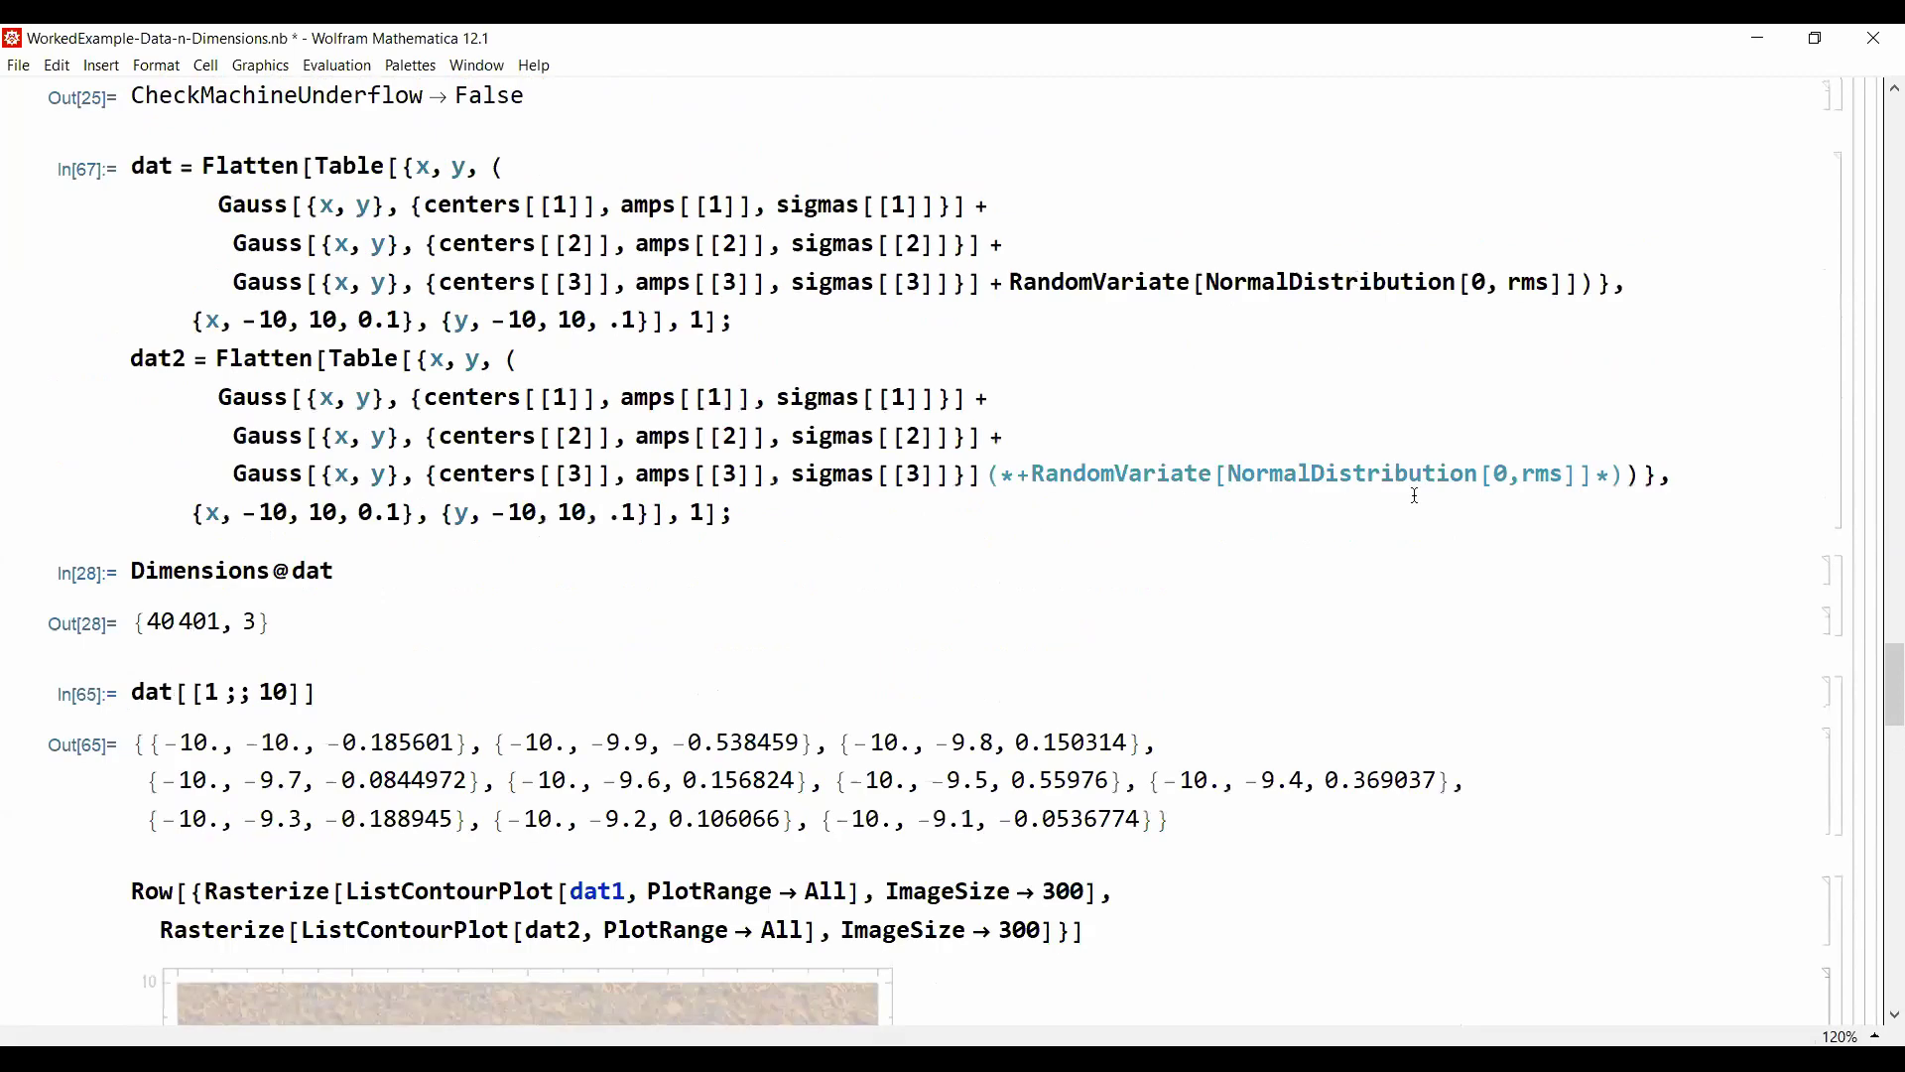
click(630, 892)
key(BackSpace)
key(shift+Return)
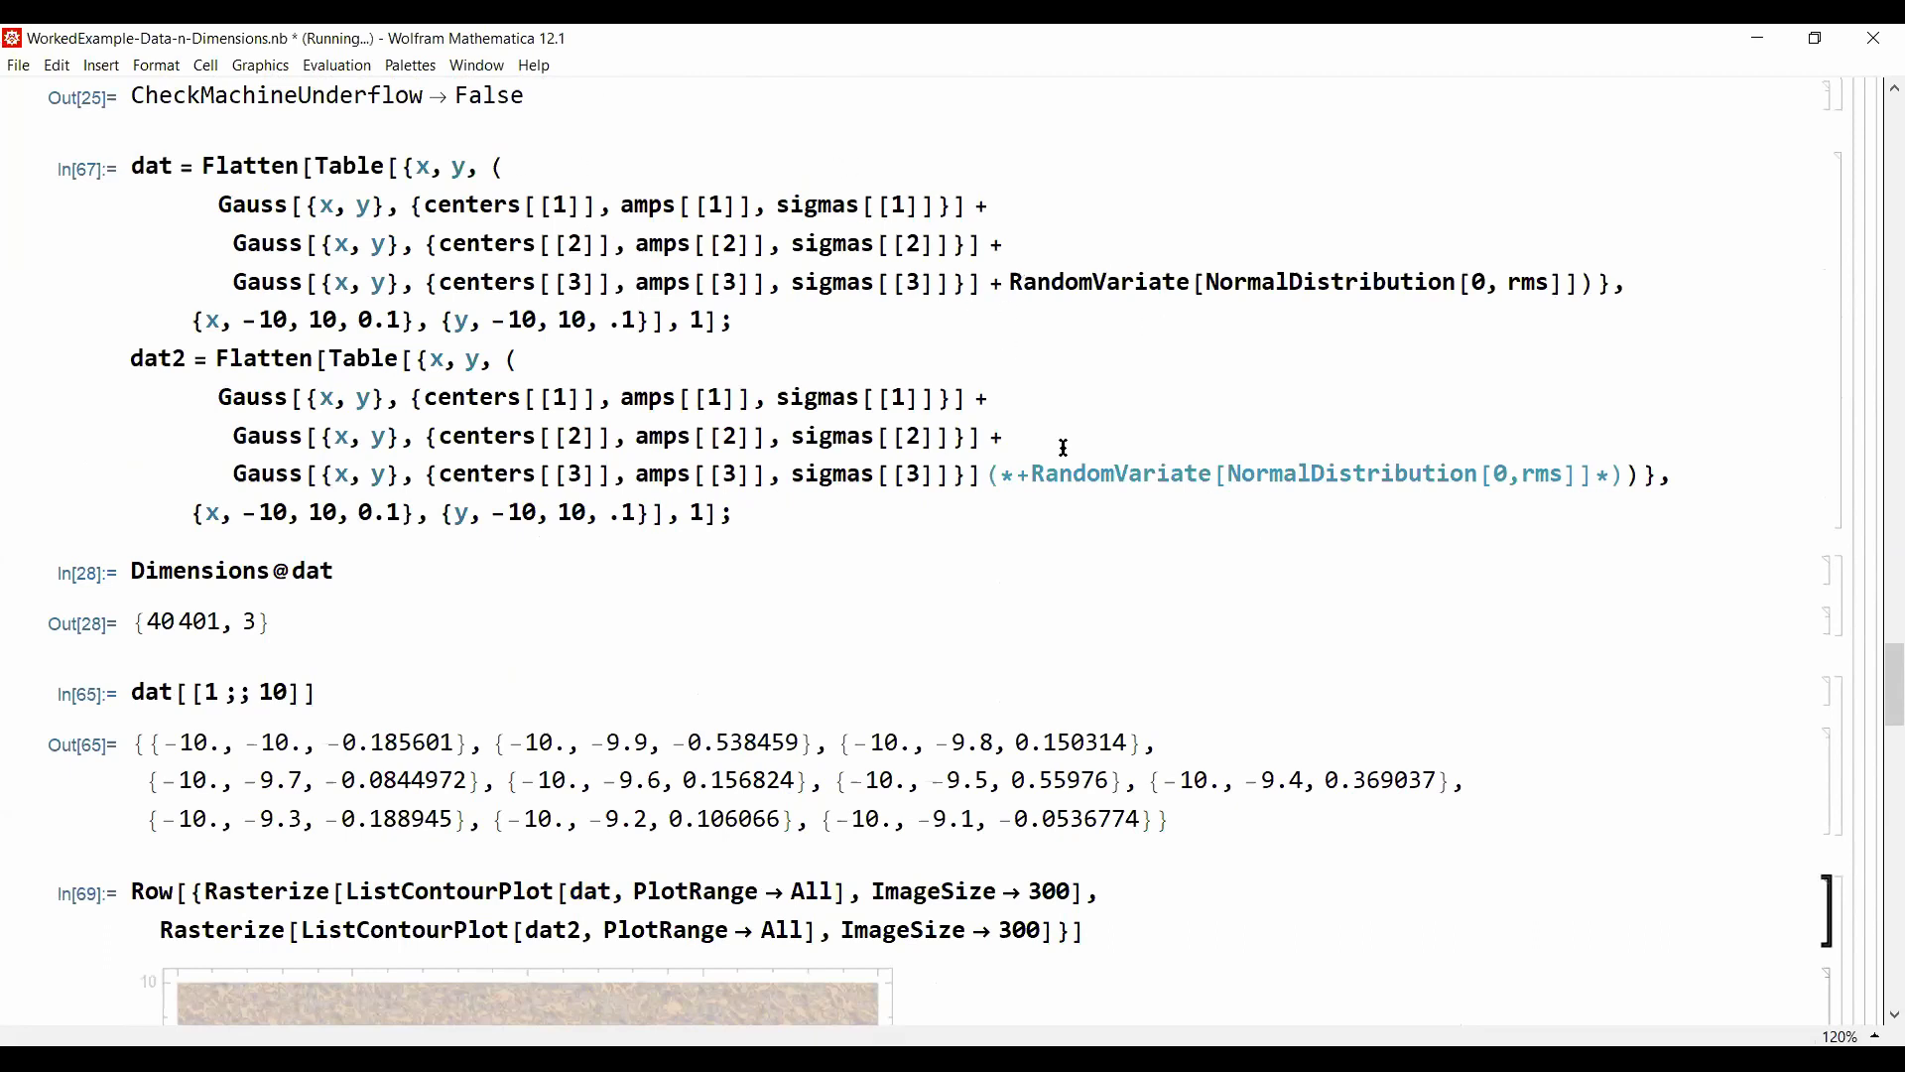
Step: Try adding 0.1 to the amps values, revert it, and re-run the Row of dat and dat2 contour plots
scroll(1091, 582, down, 2)
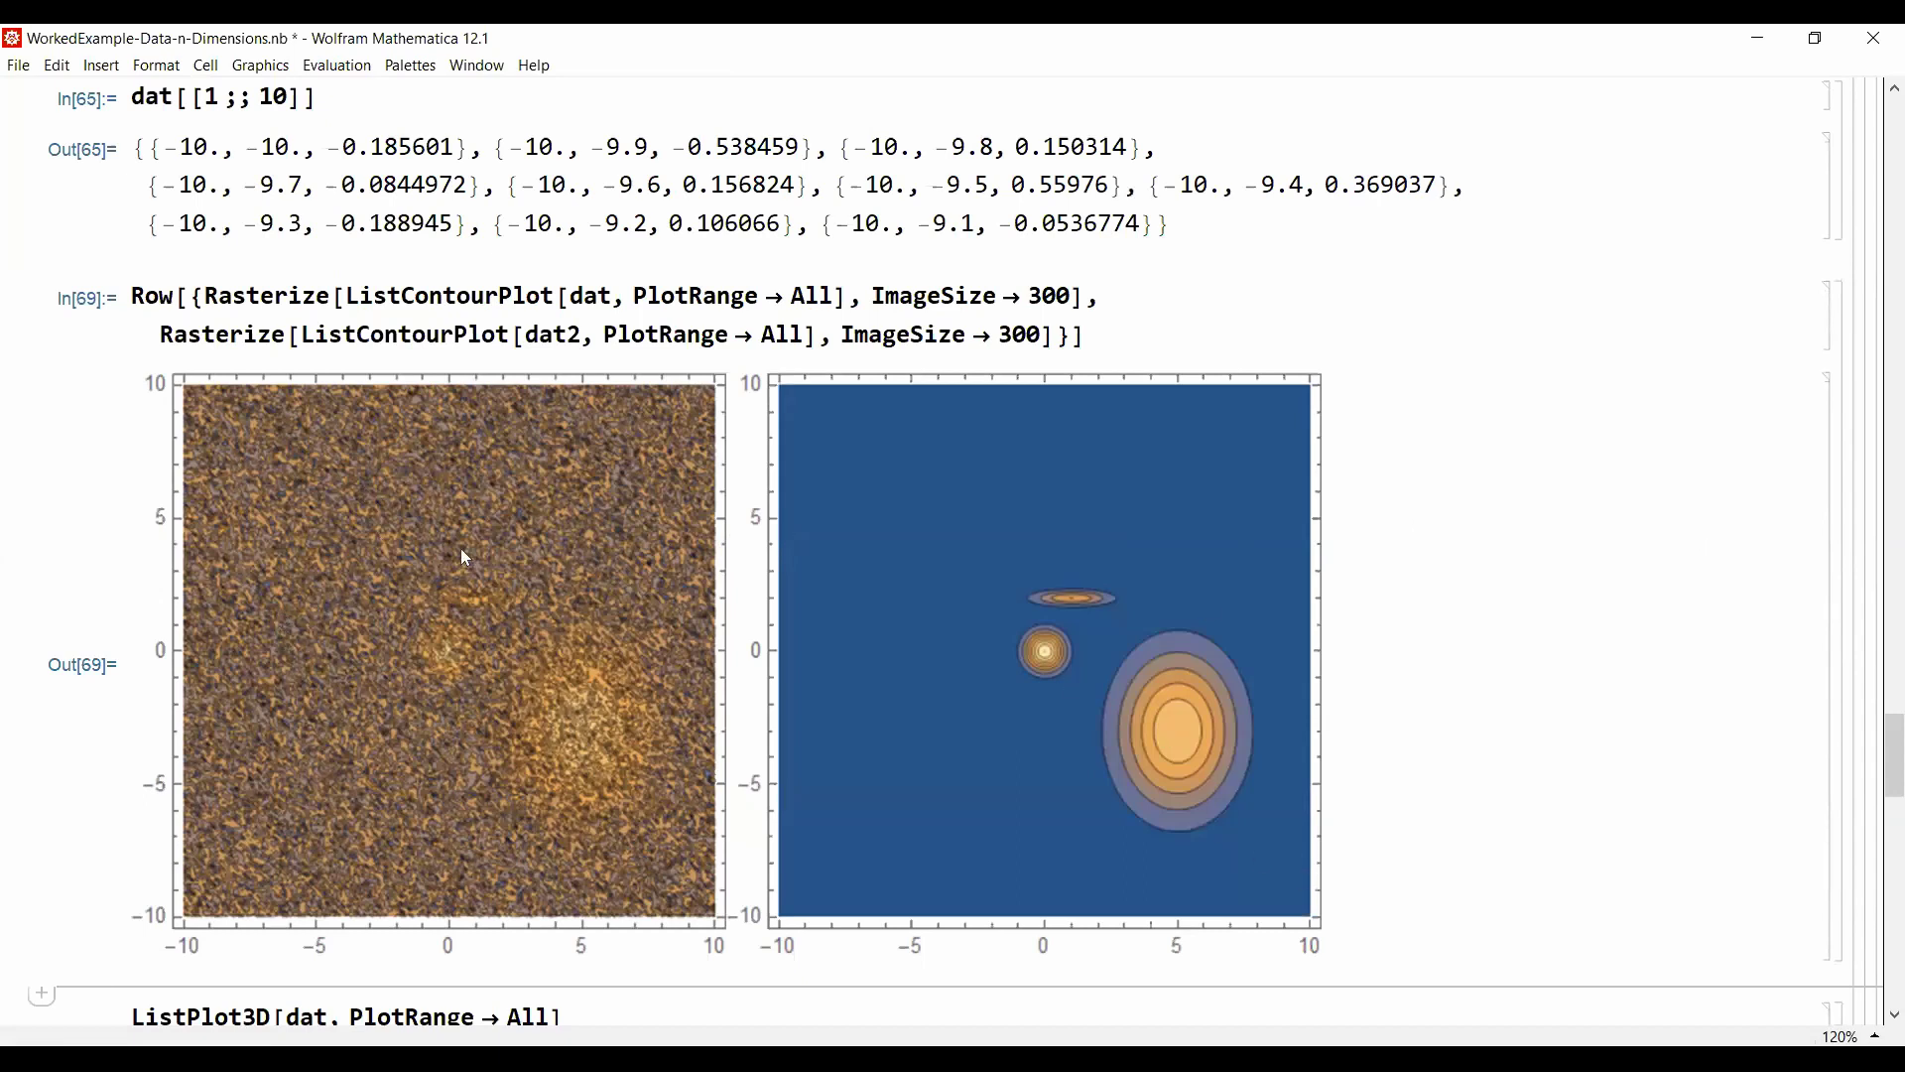
scroll(1375, 499, up, 5)
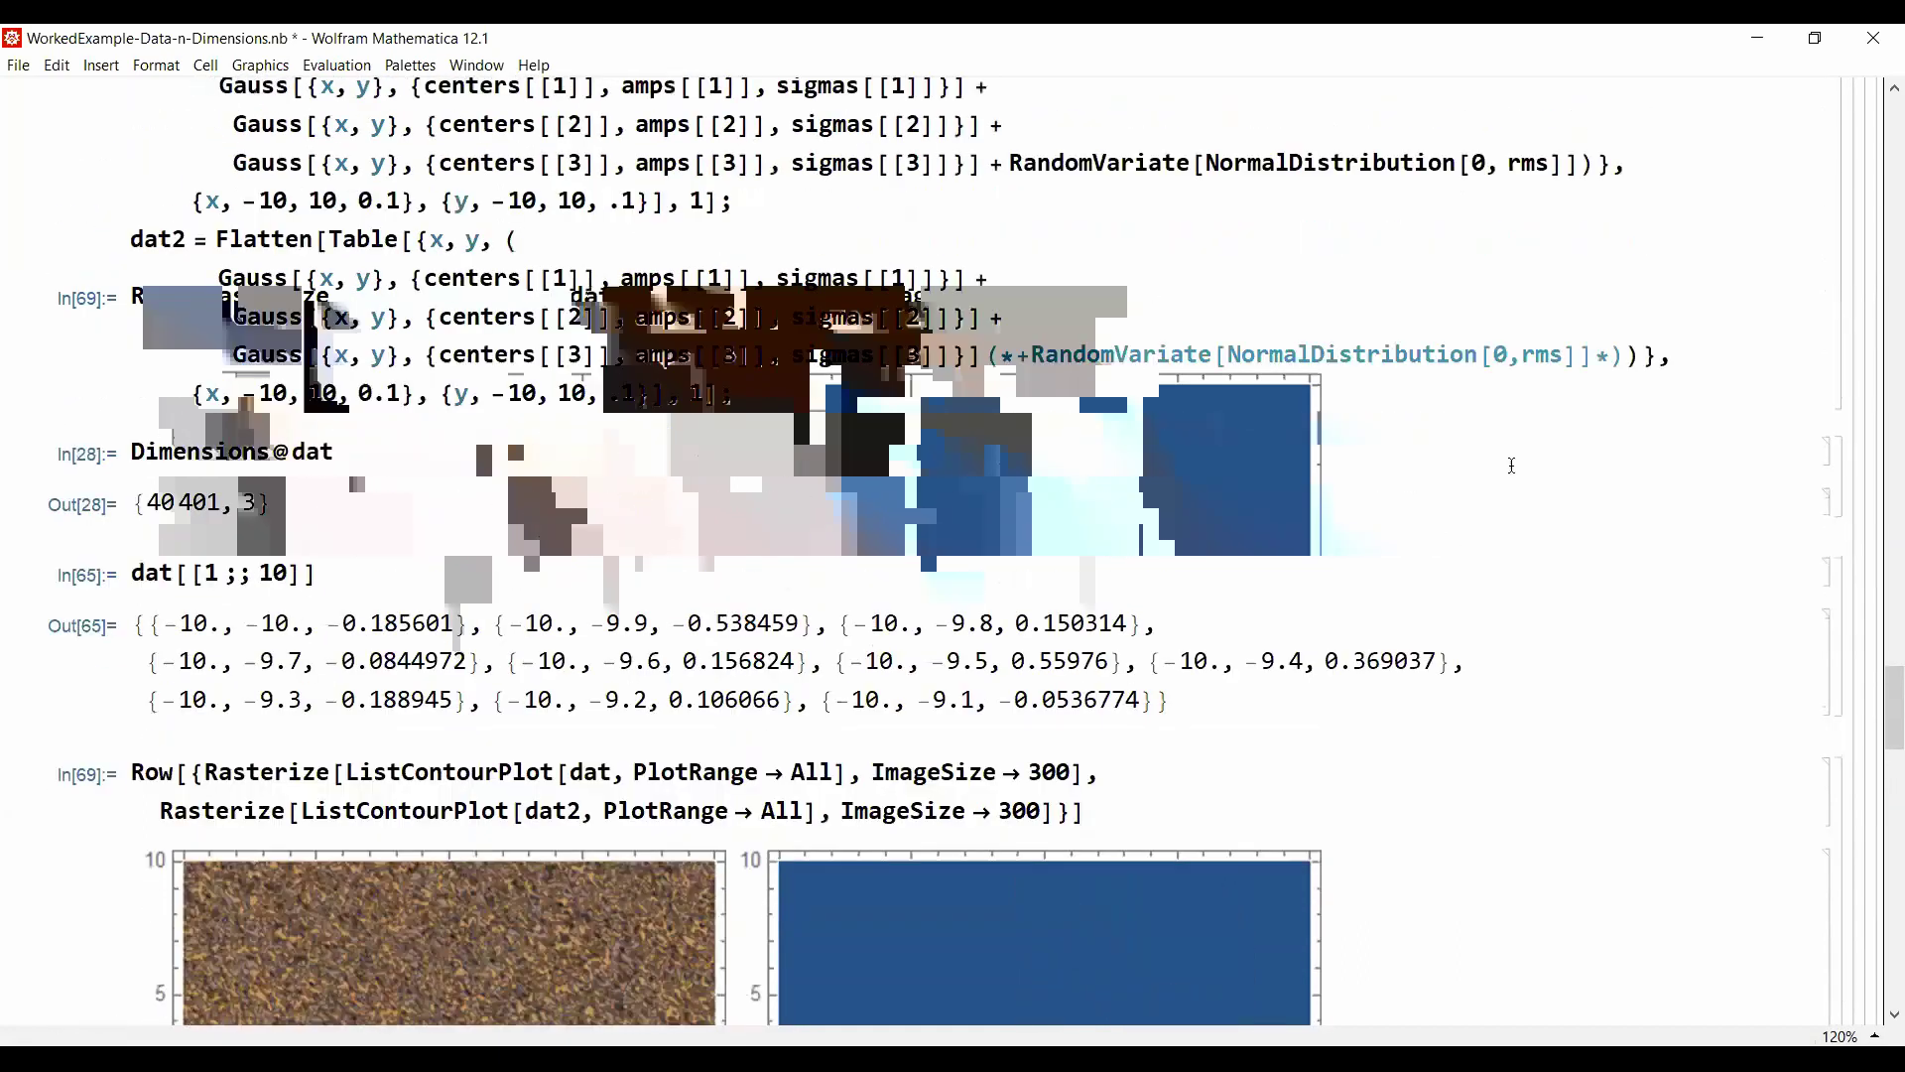
scroll(1563, 220, up, 4)
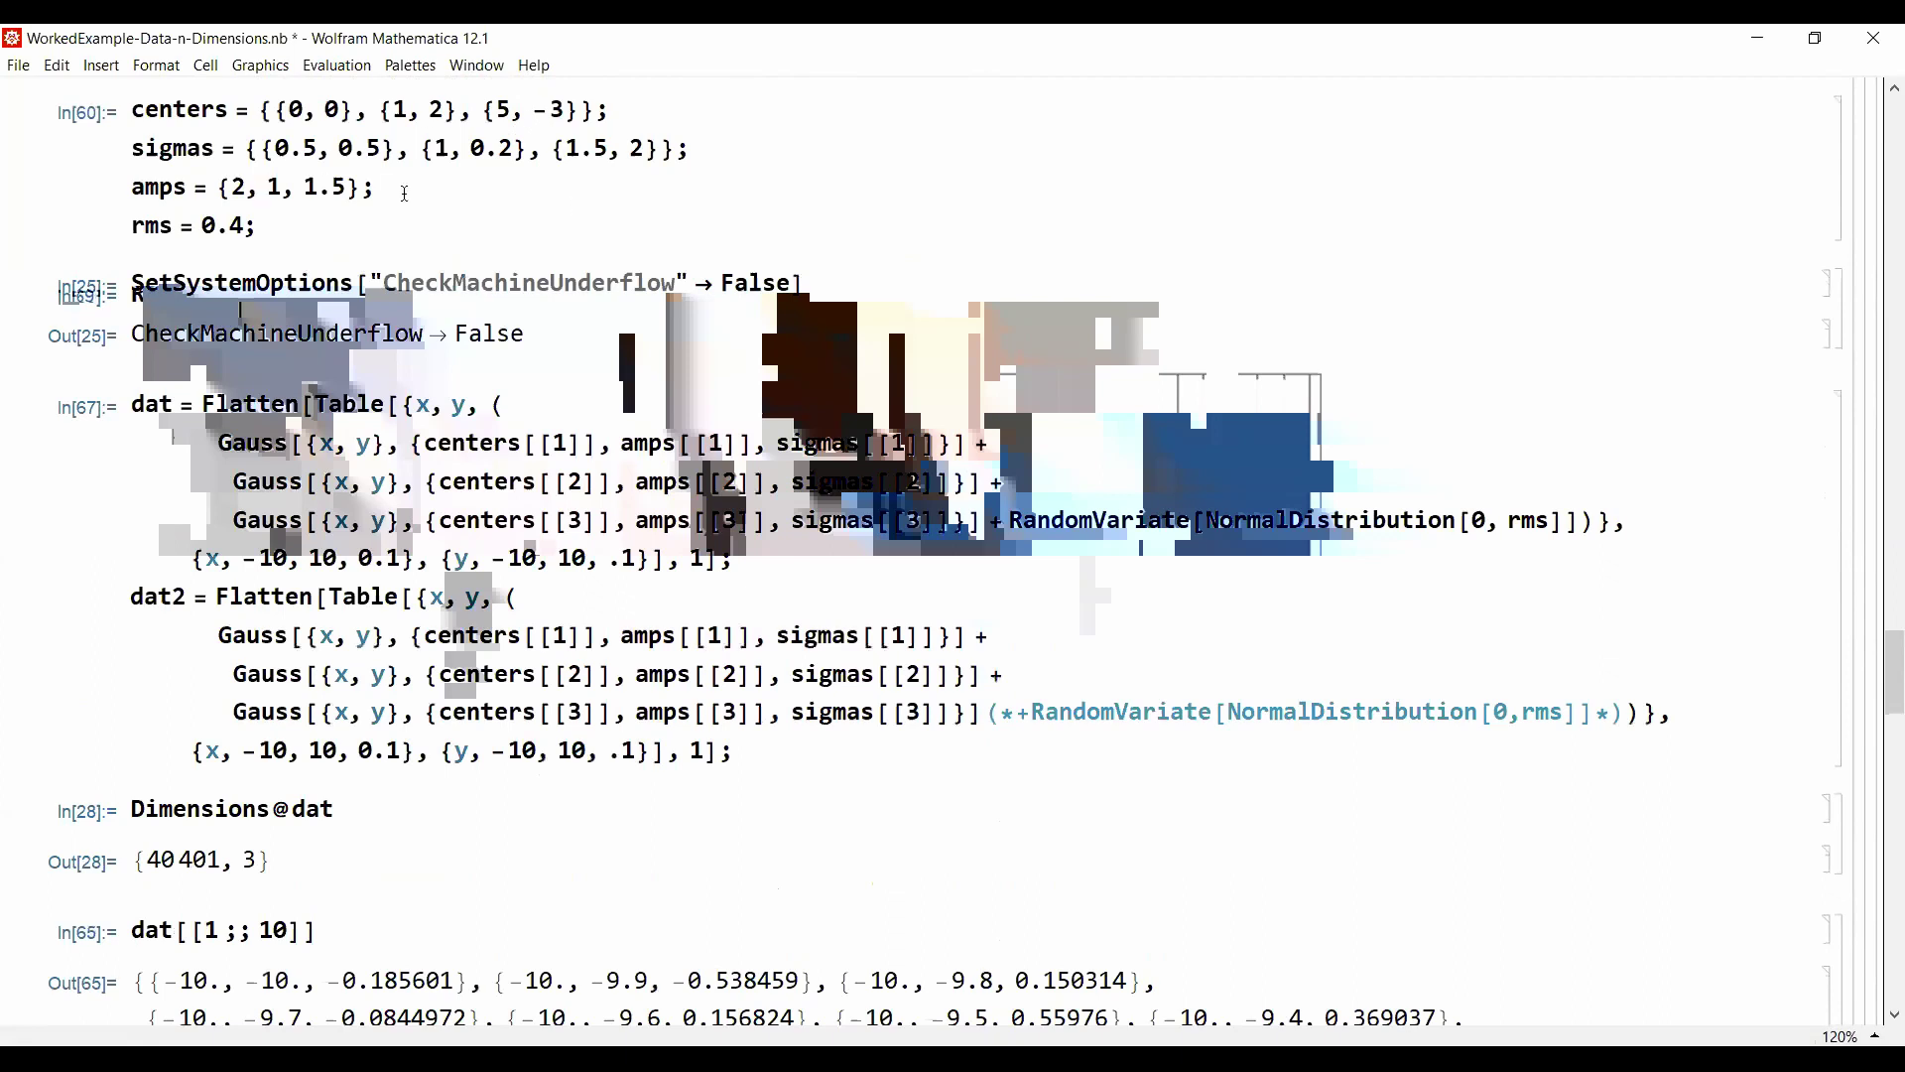
click(215, 190)
text(0.1)
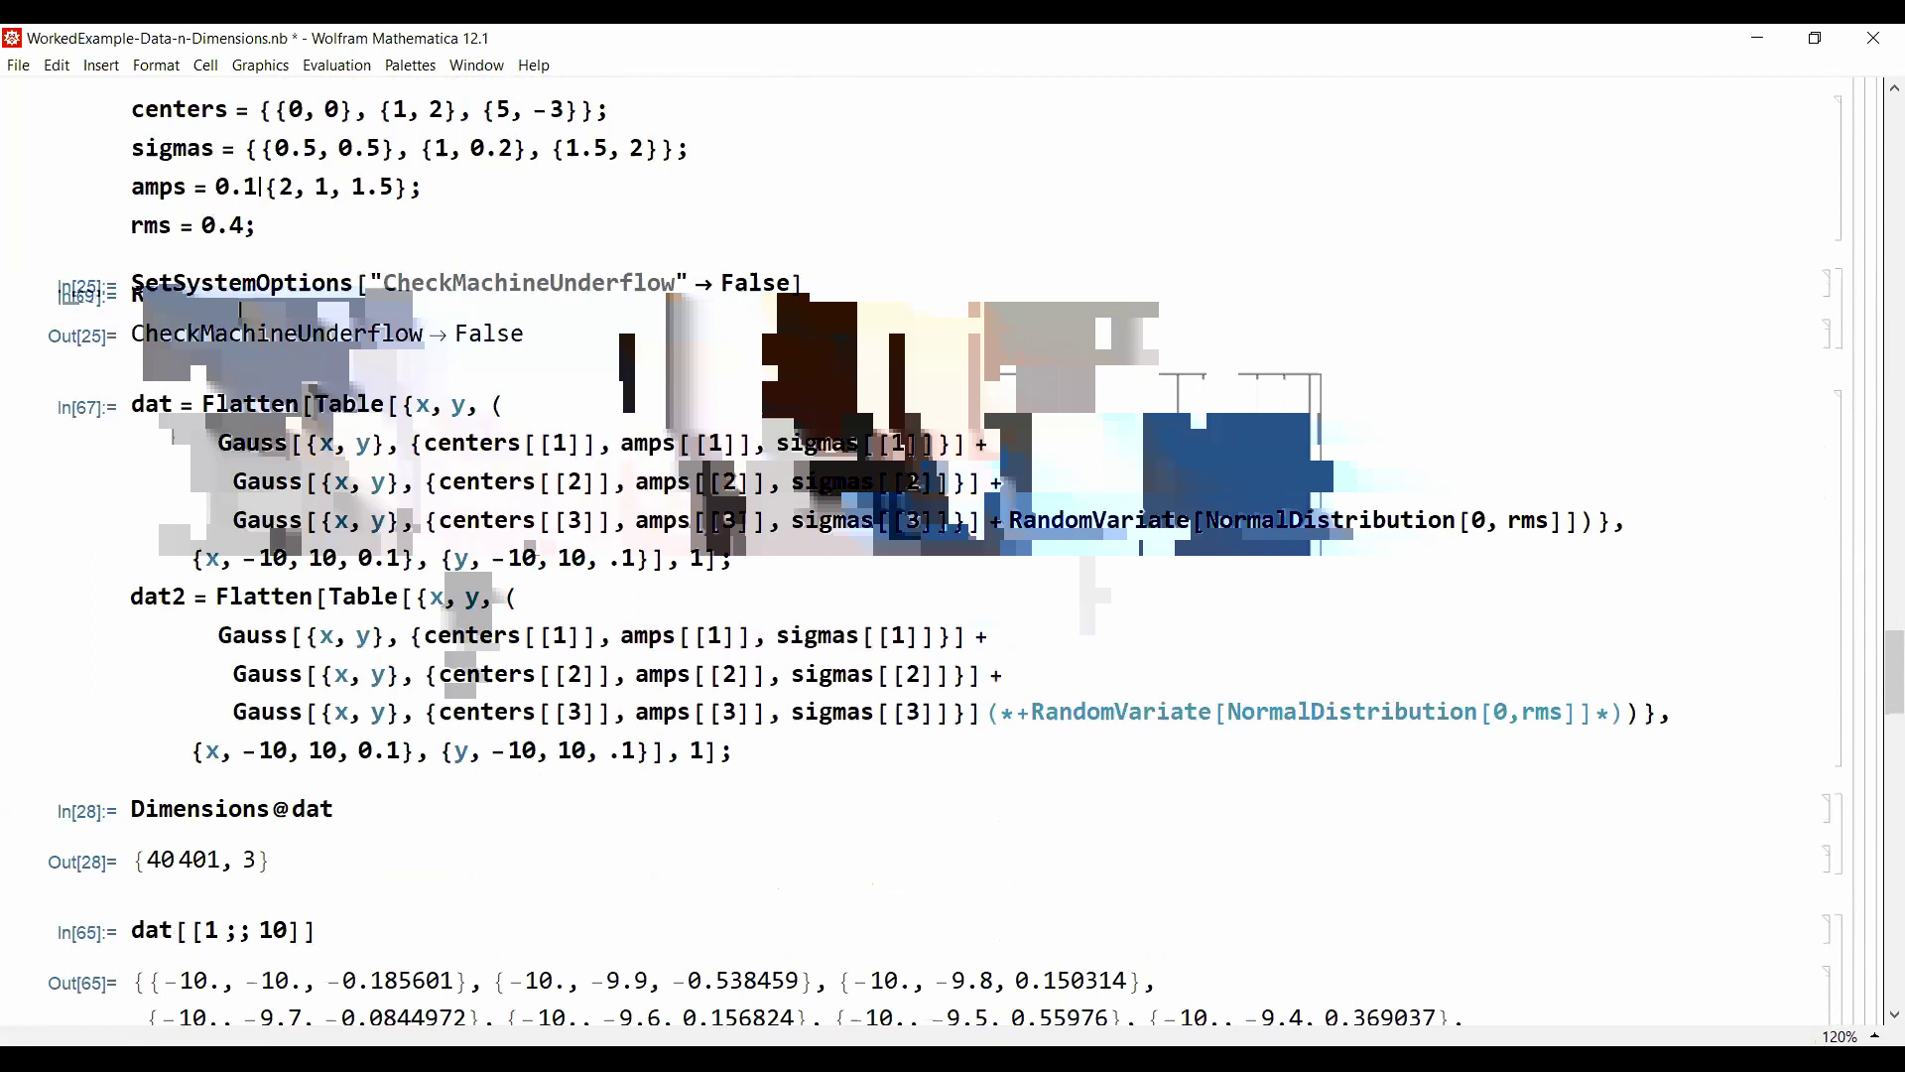
key(BackSpace)
key(BackSpace)
key(BackSpace)
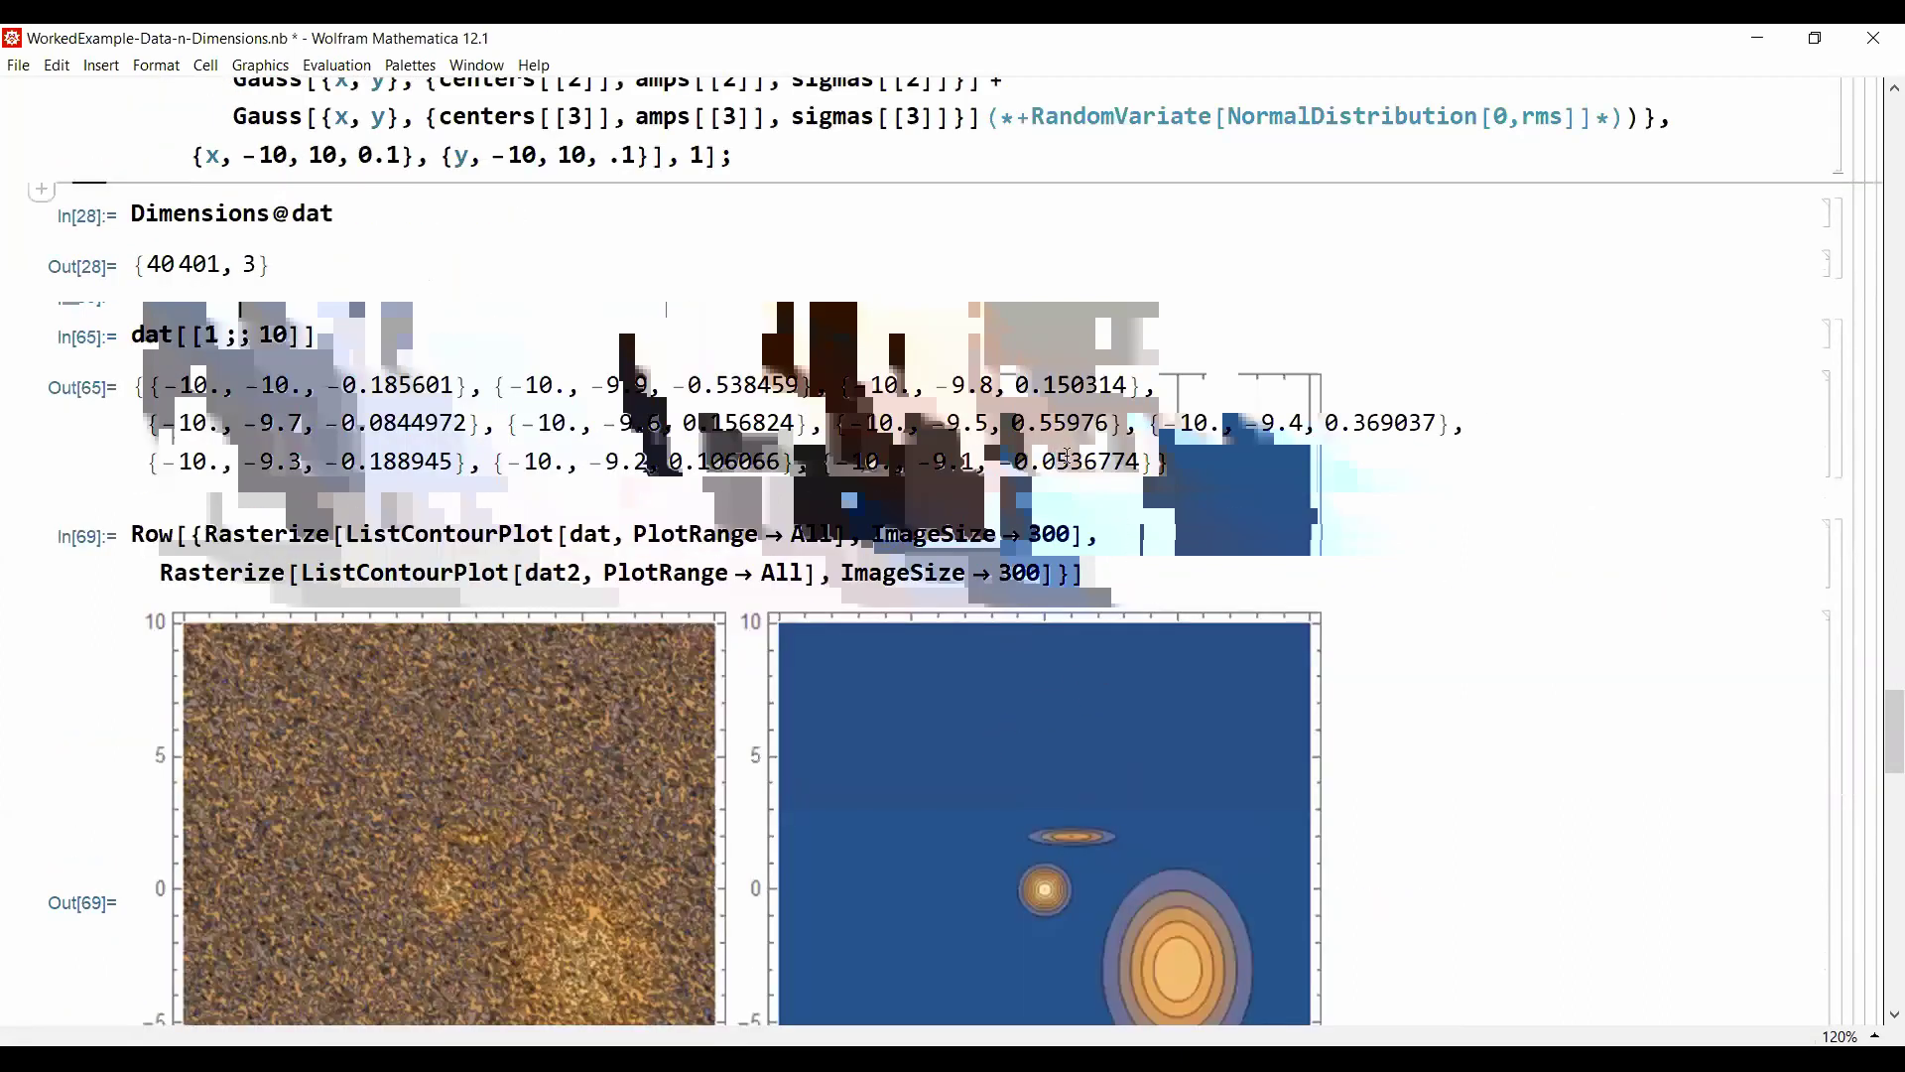
click(1077, 558)
key(shift+Return)
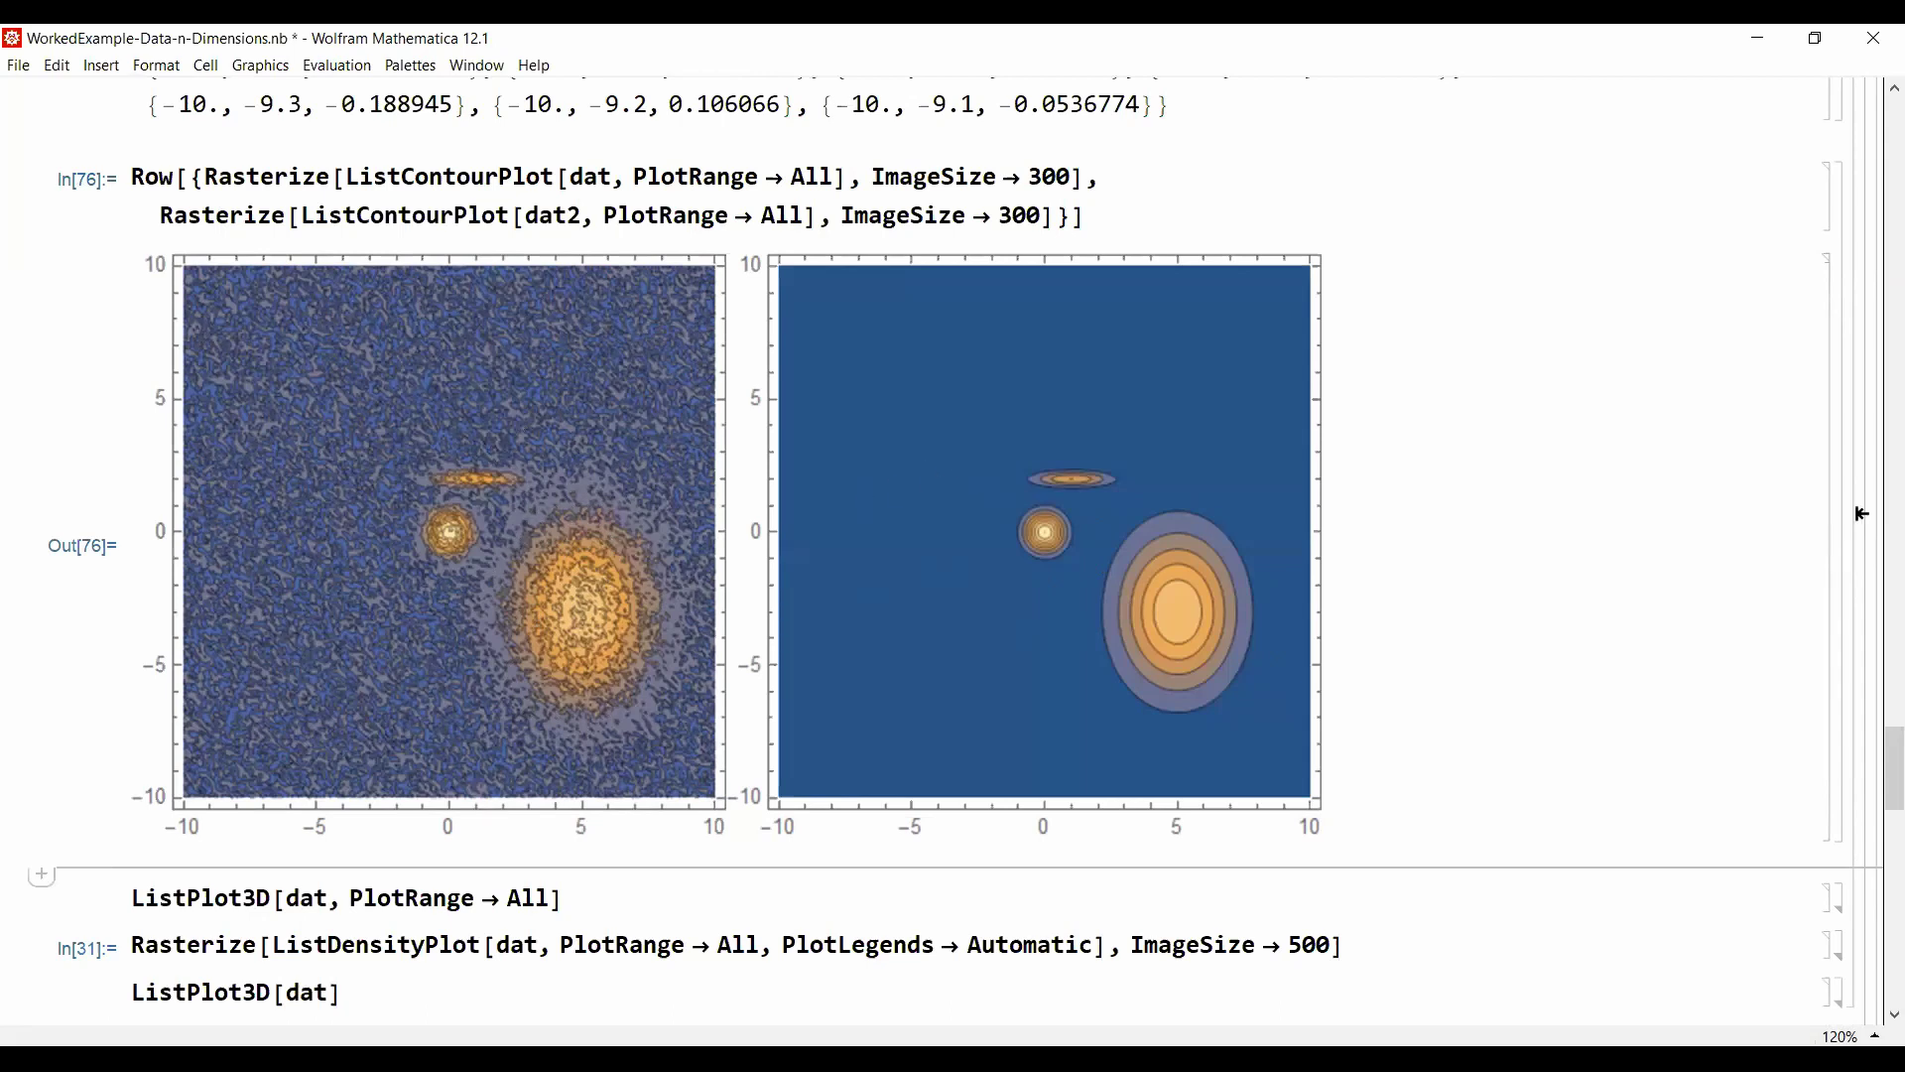
Step: Select the ListPlot3D cell and rotate its 3-D surface toward a top-down view
scroll(1859, 513, down, 3)
click(574, 661)
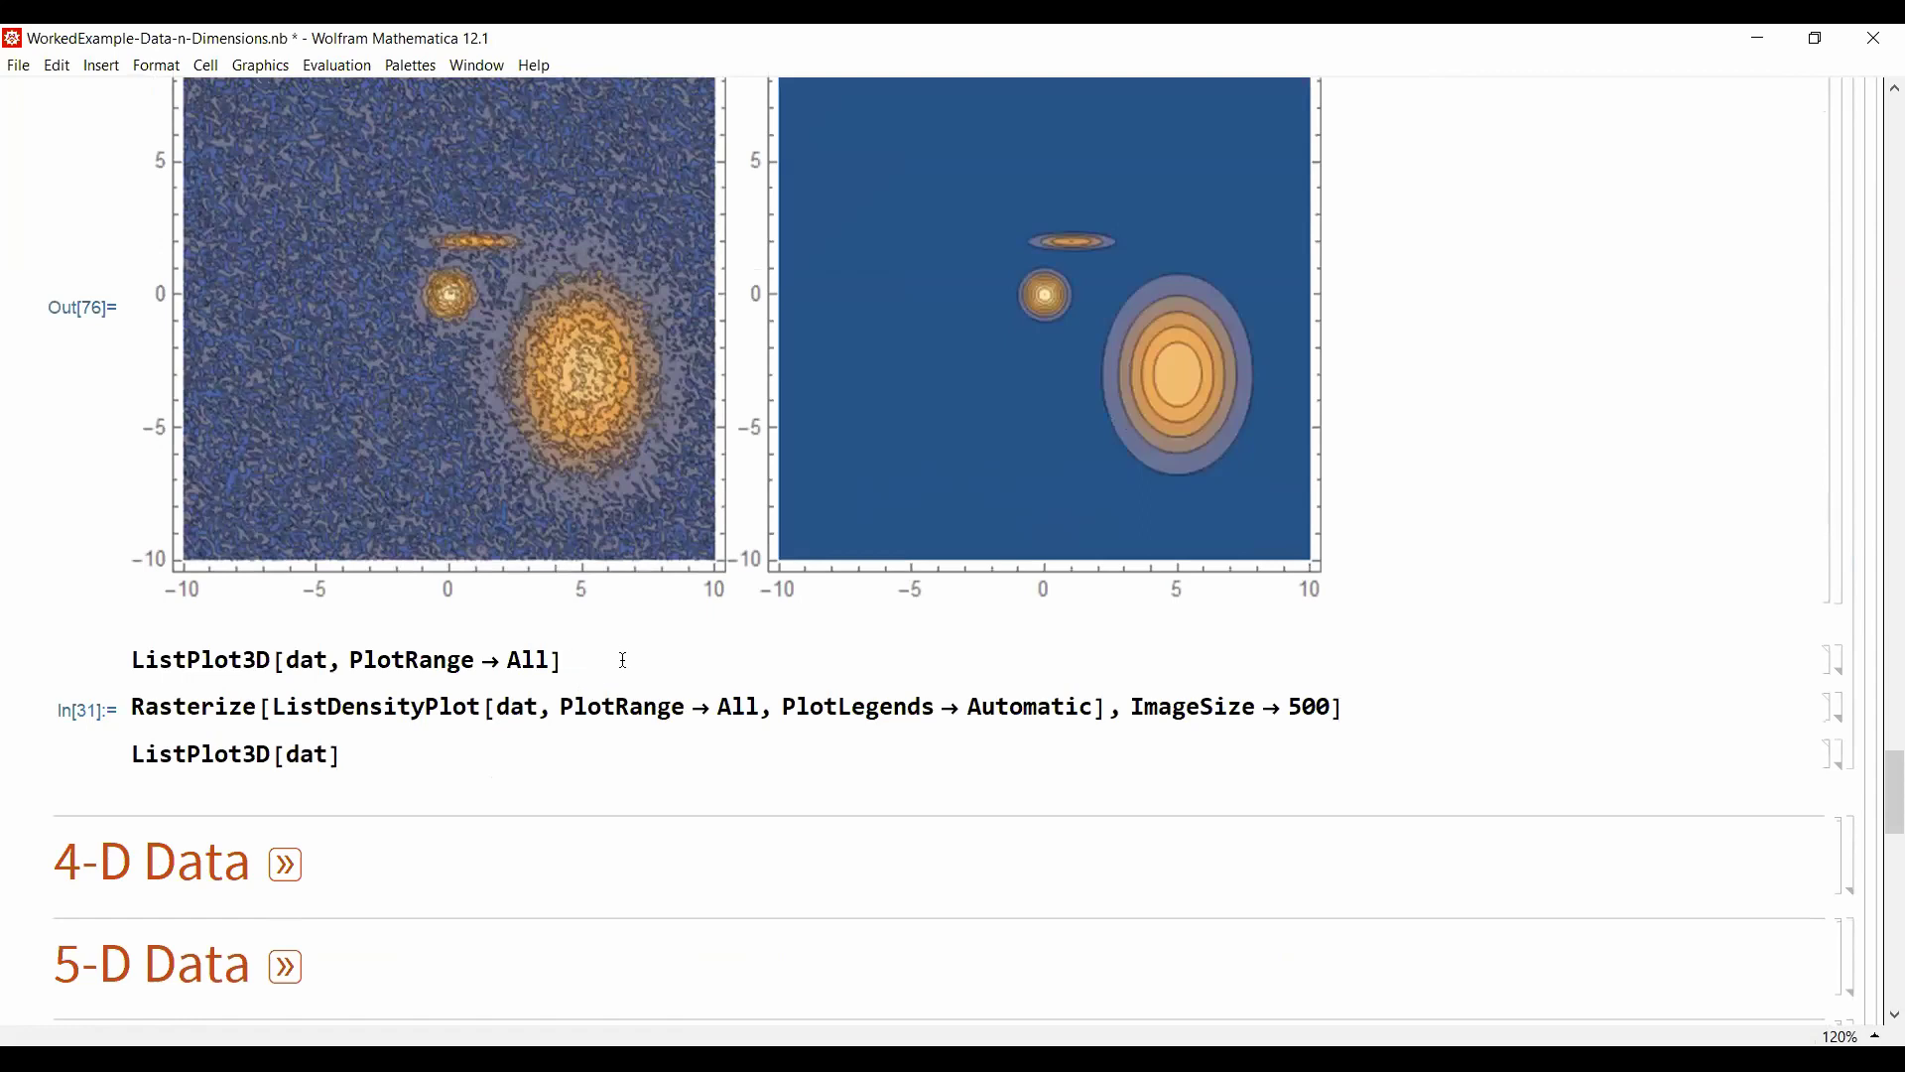
click(1839, 660)
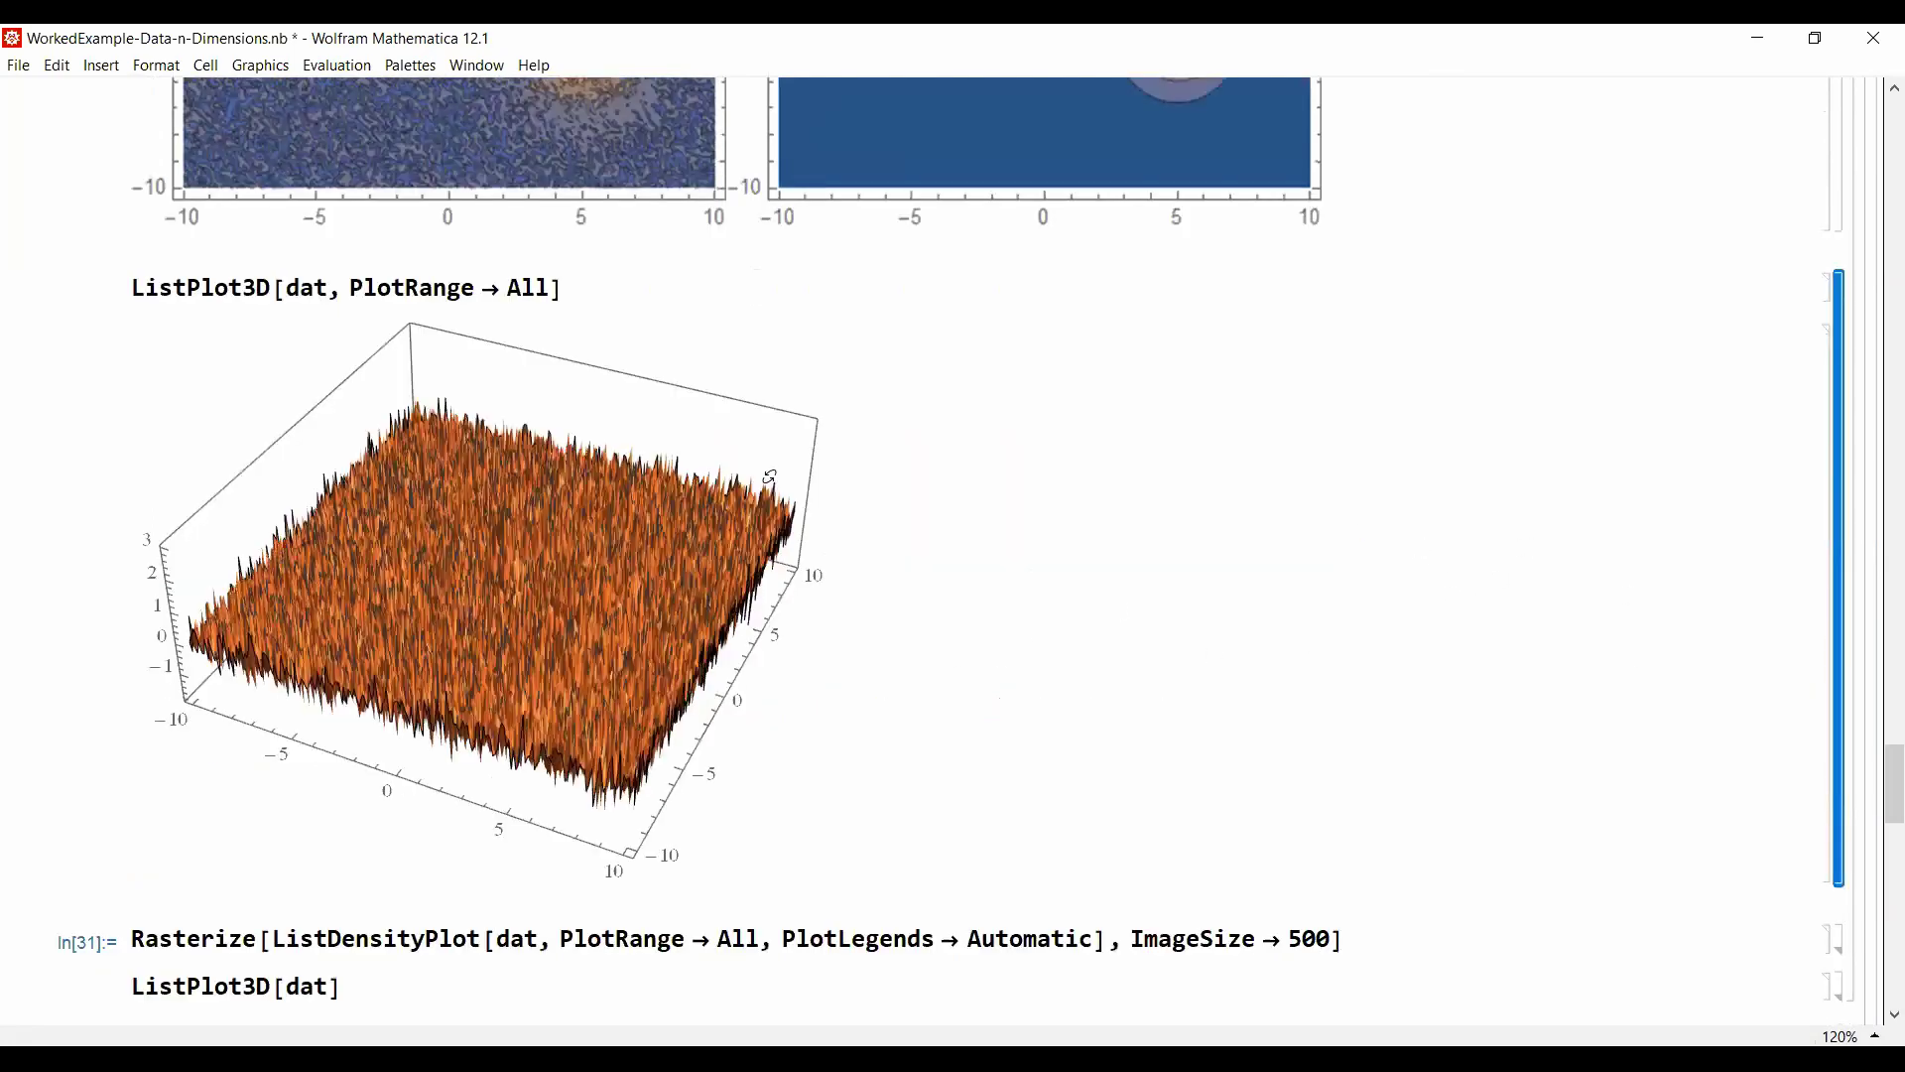
drag(770, 477, 840, 459)
Step: Open the Rasterize cell group to show the ListDensityPlot of dat with its -1 to 2 legend
scroll(915, 434, down, 5)
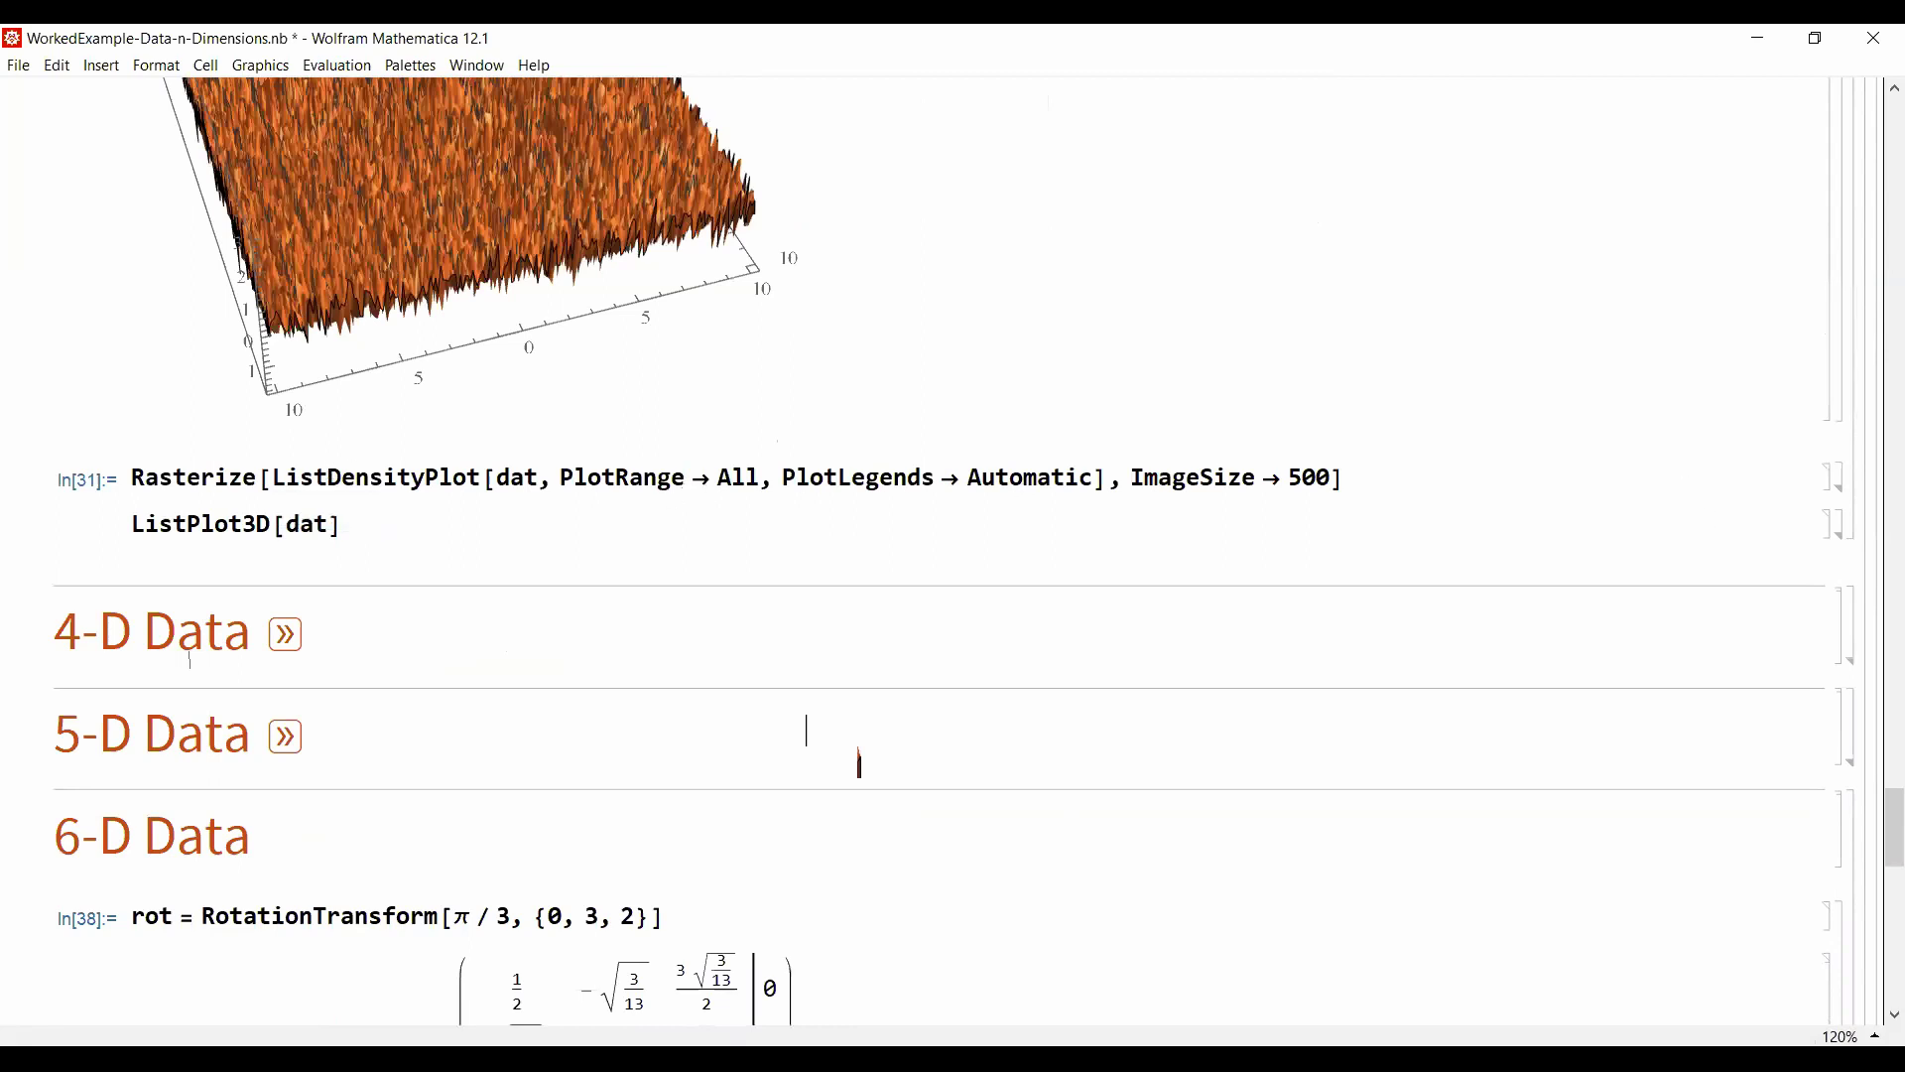
double_click(1838, 475)
scroll(1538, 446, up, 20)
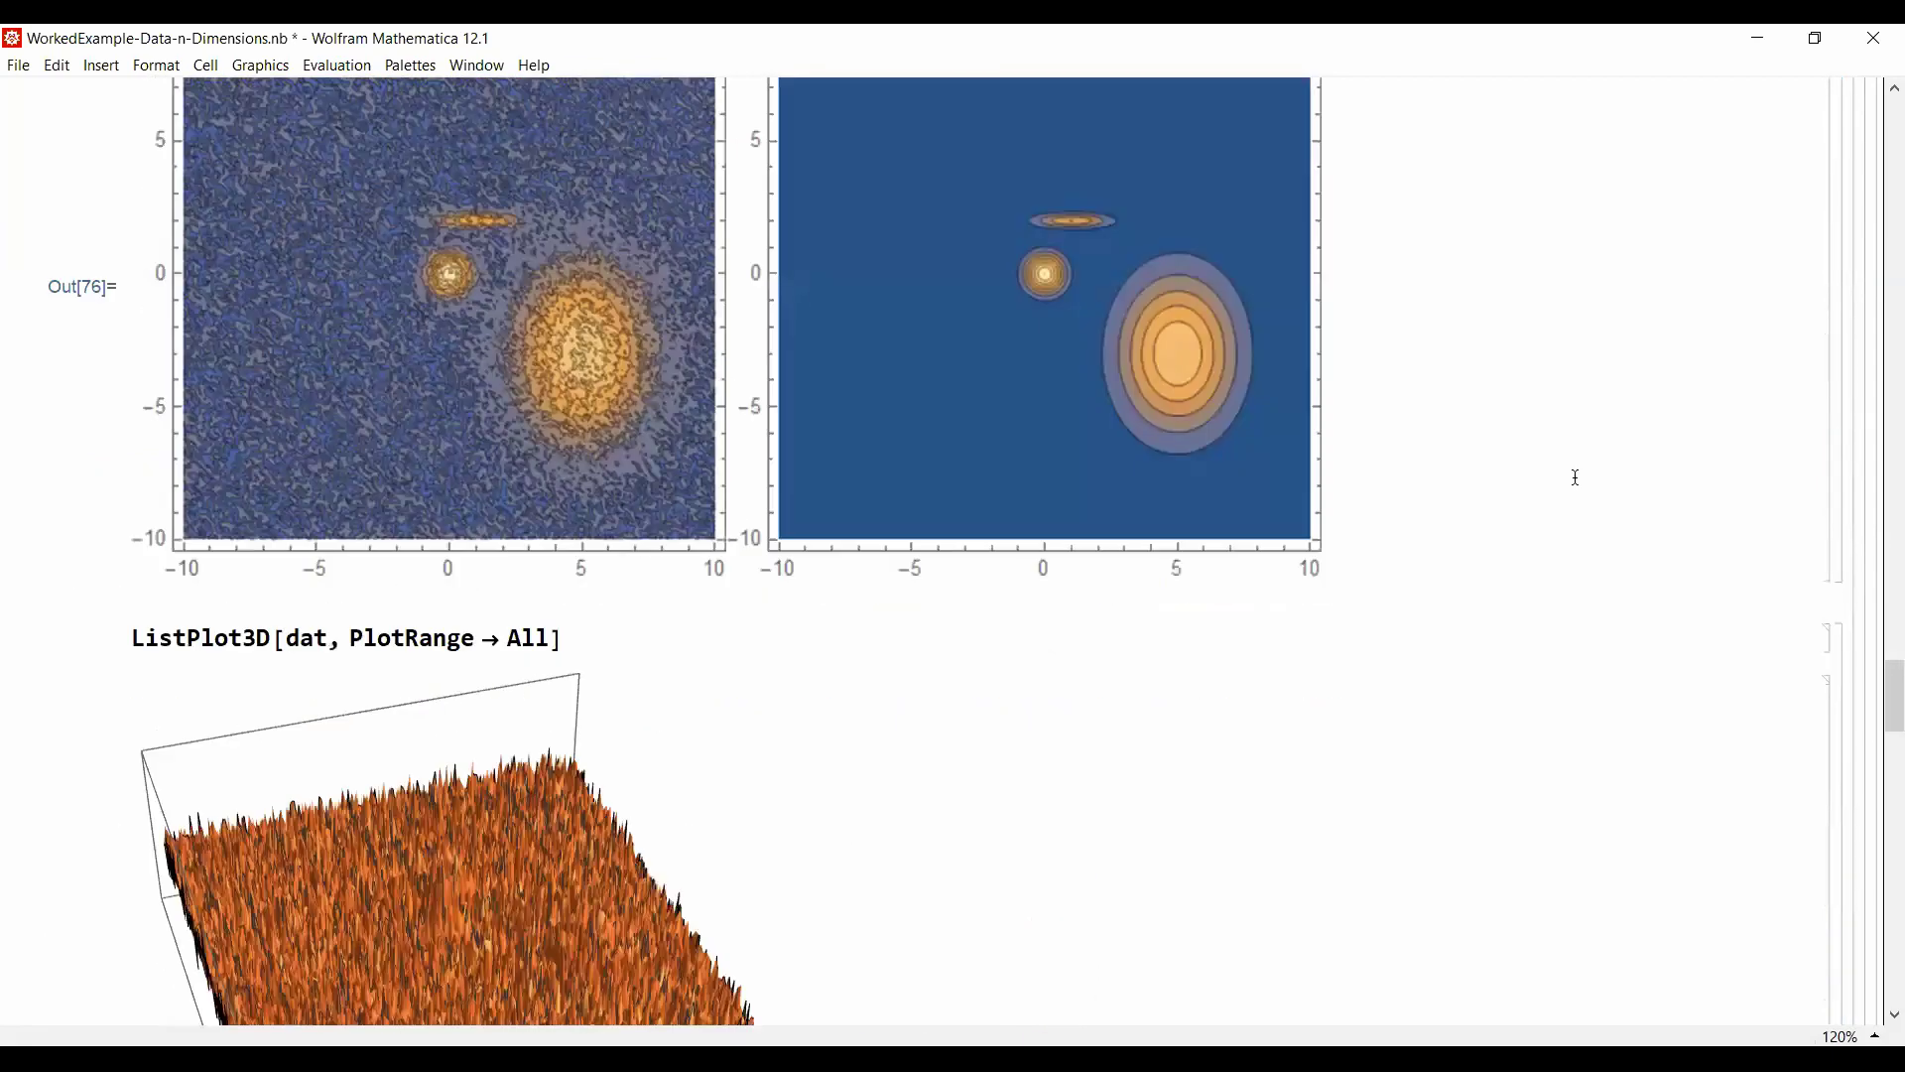
scroll(1102, 463, down, 3)
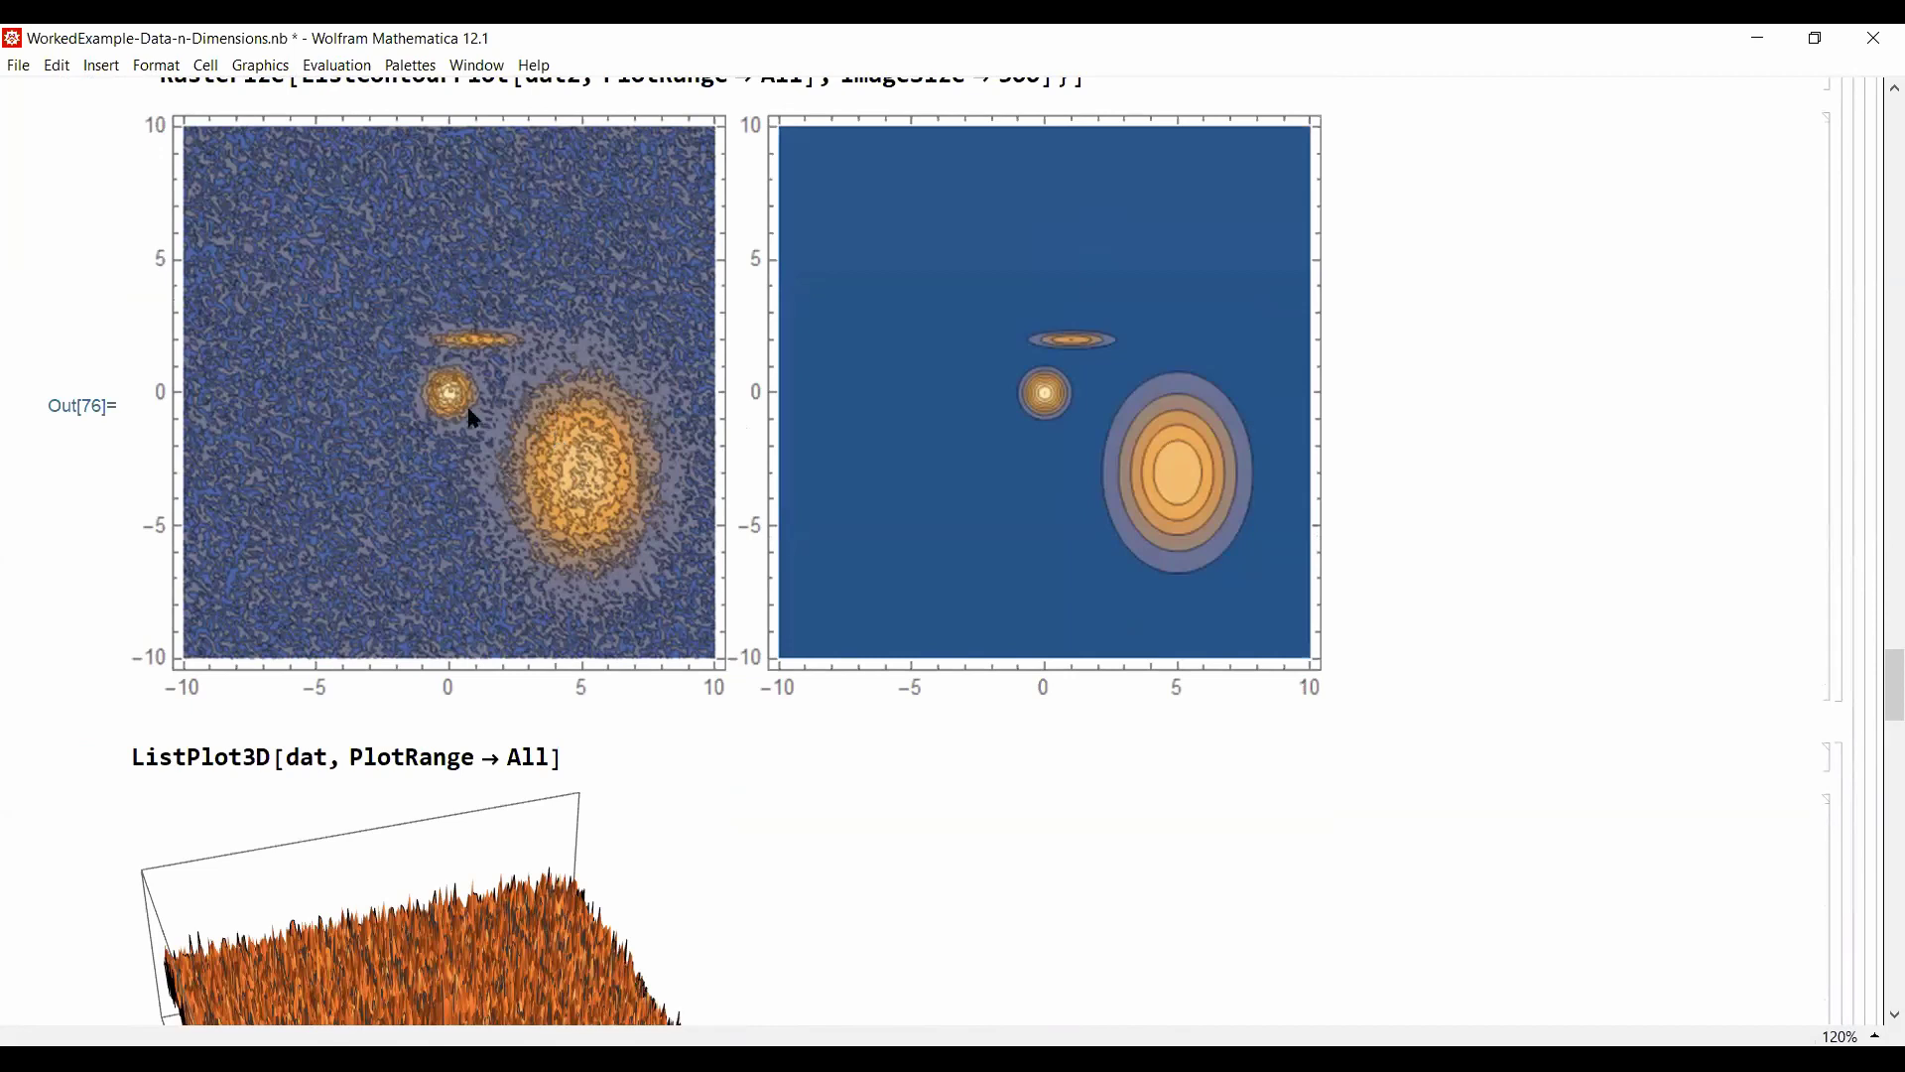
scroll(644, 395, down, 12)
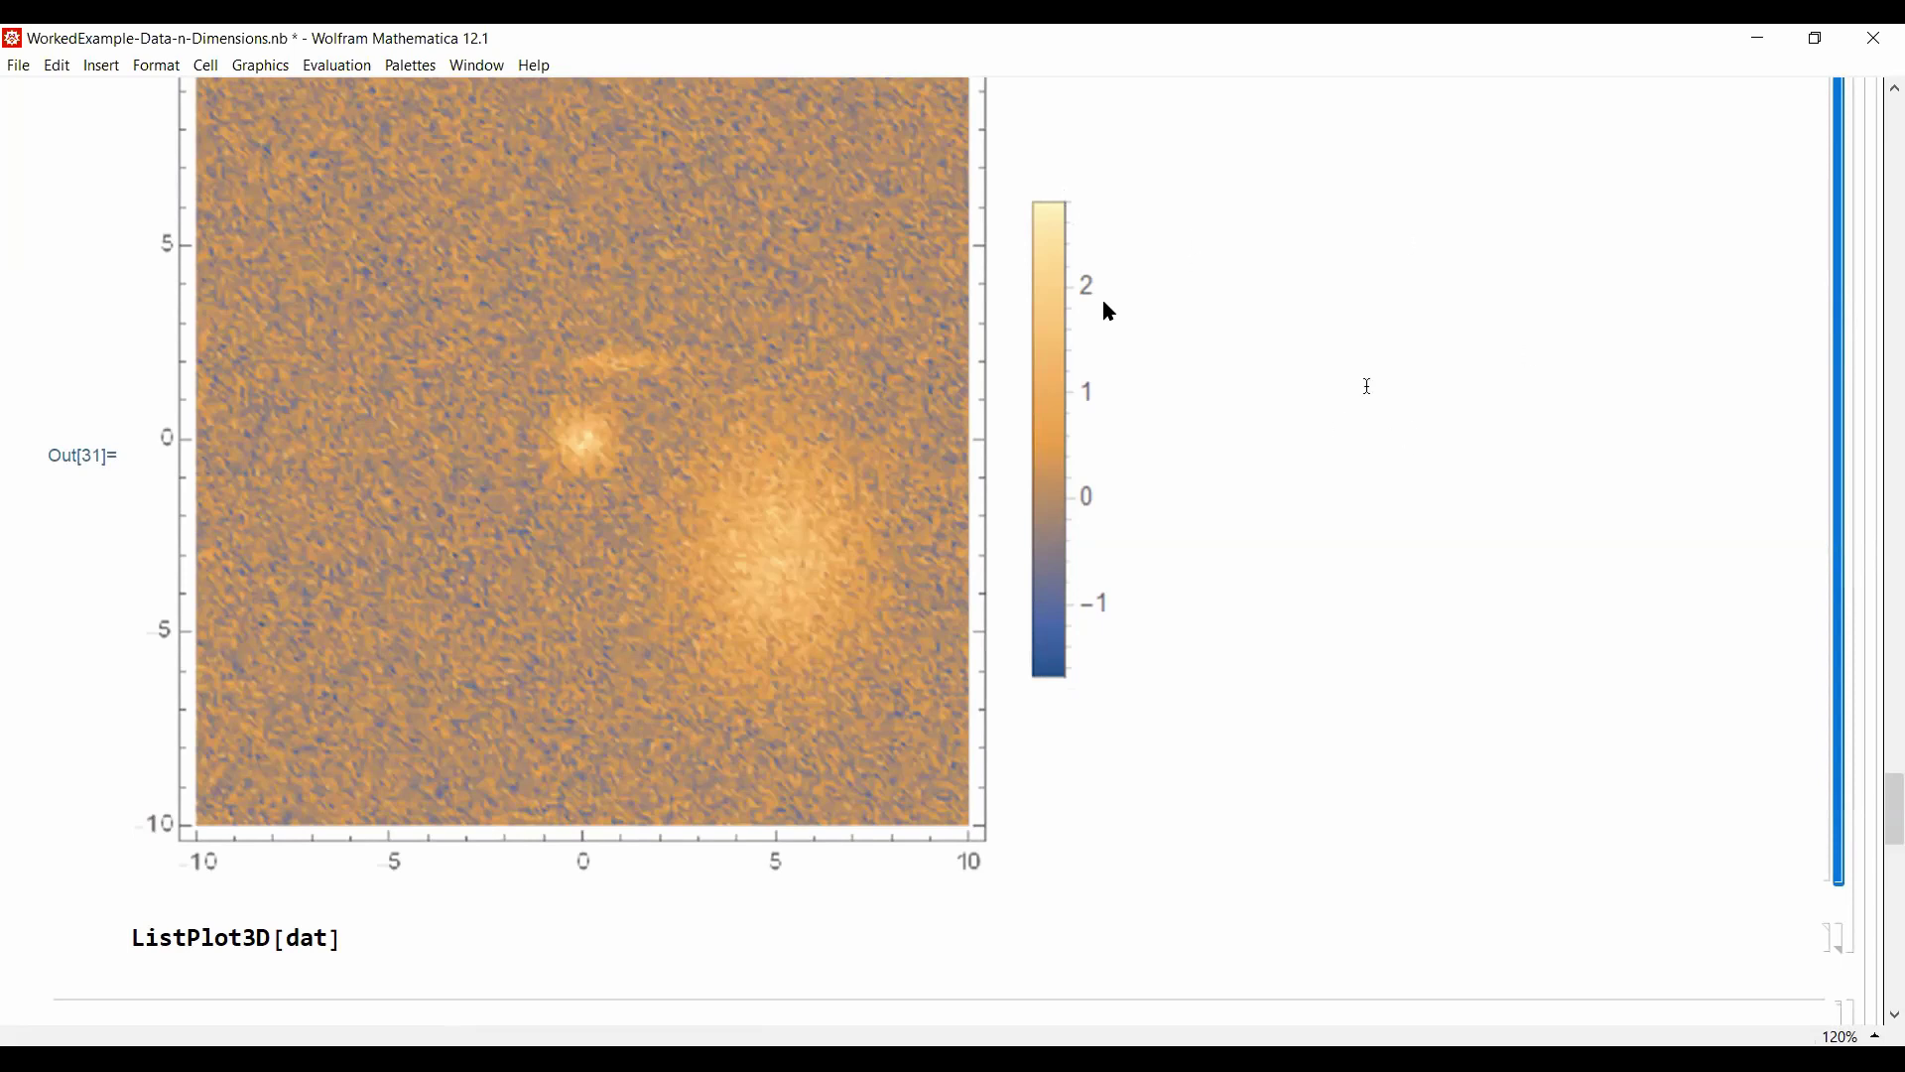
Step: Collapse the 3-D Data group and expand the 4-D Data section
scroll(1331, 396, down, 5)
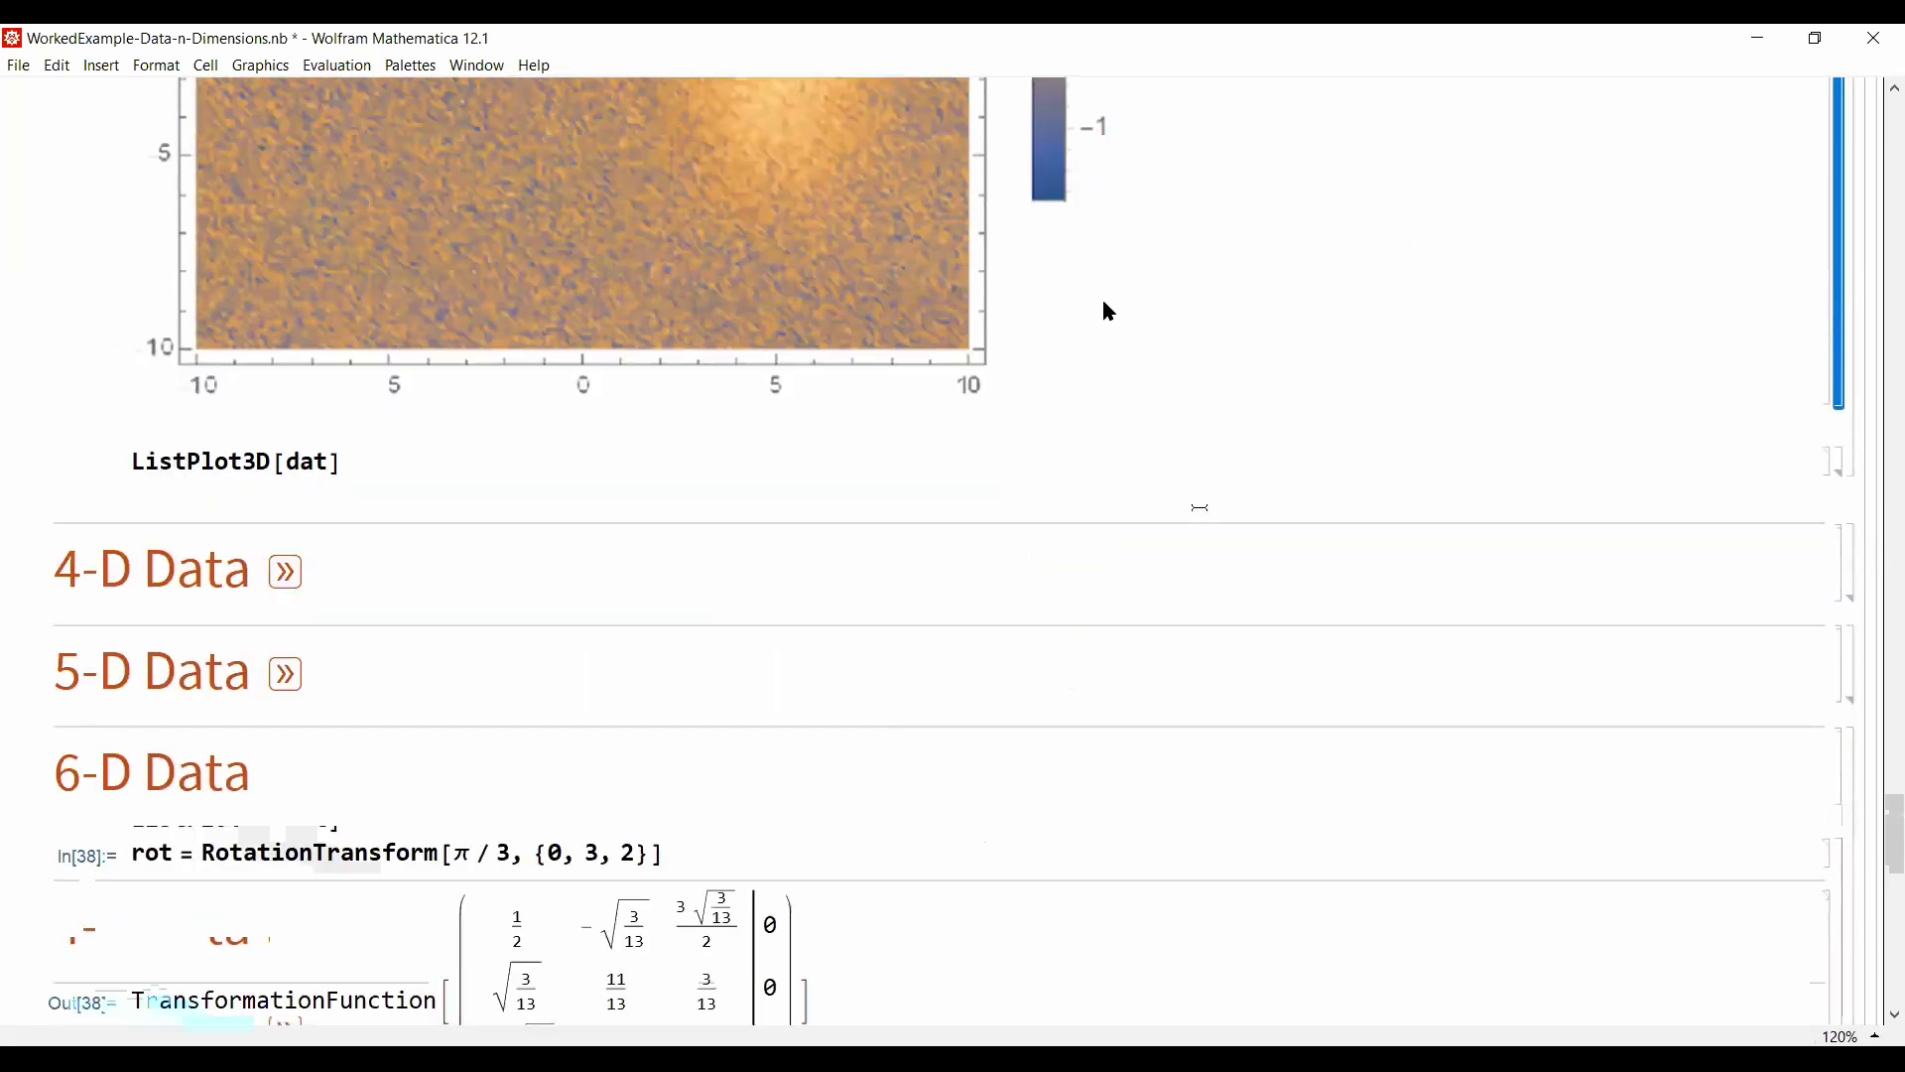
key(ctrl+period)
key(ctrl+period)
key(ctrl+apostrophe)
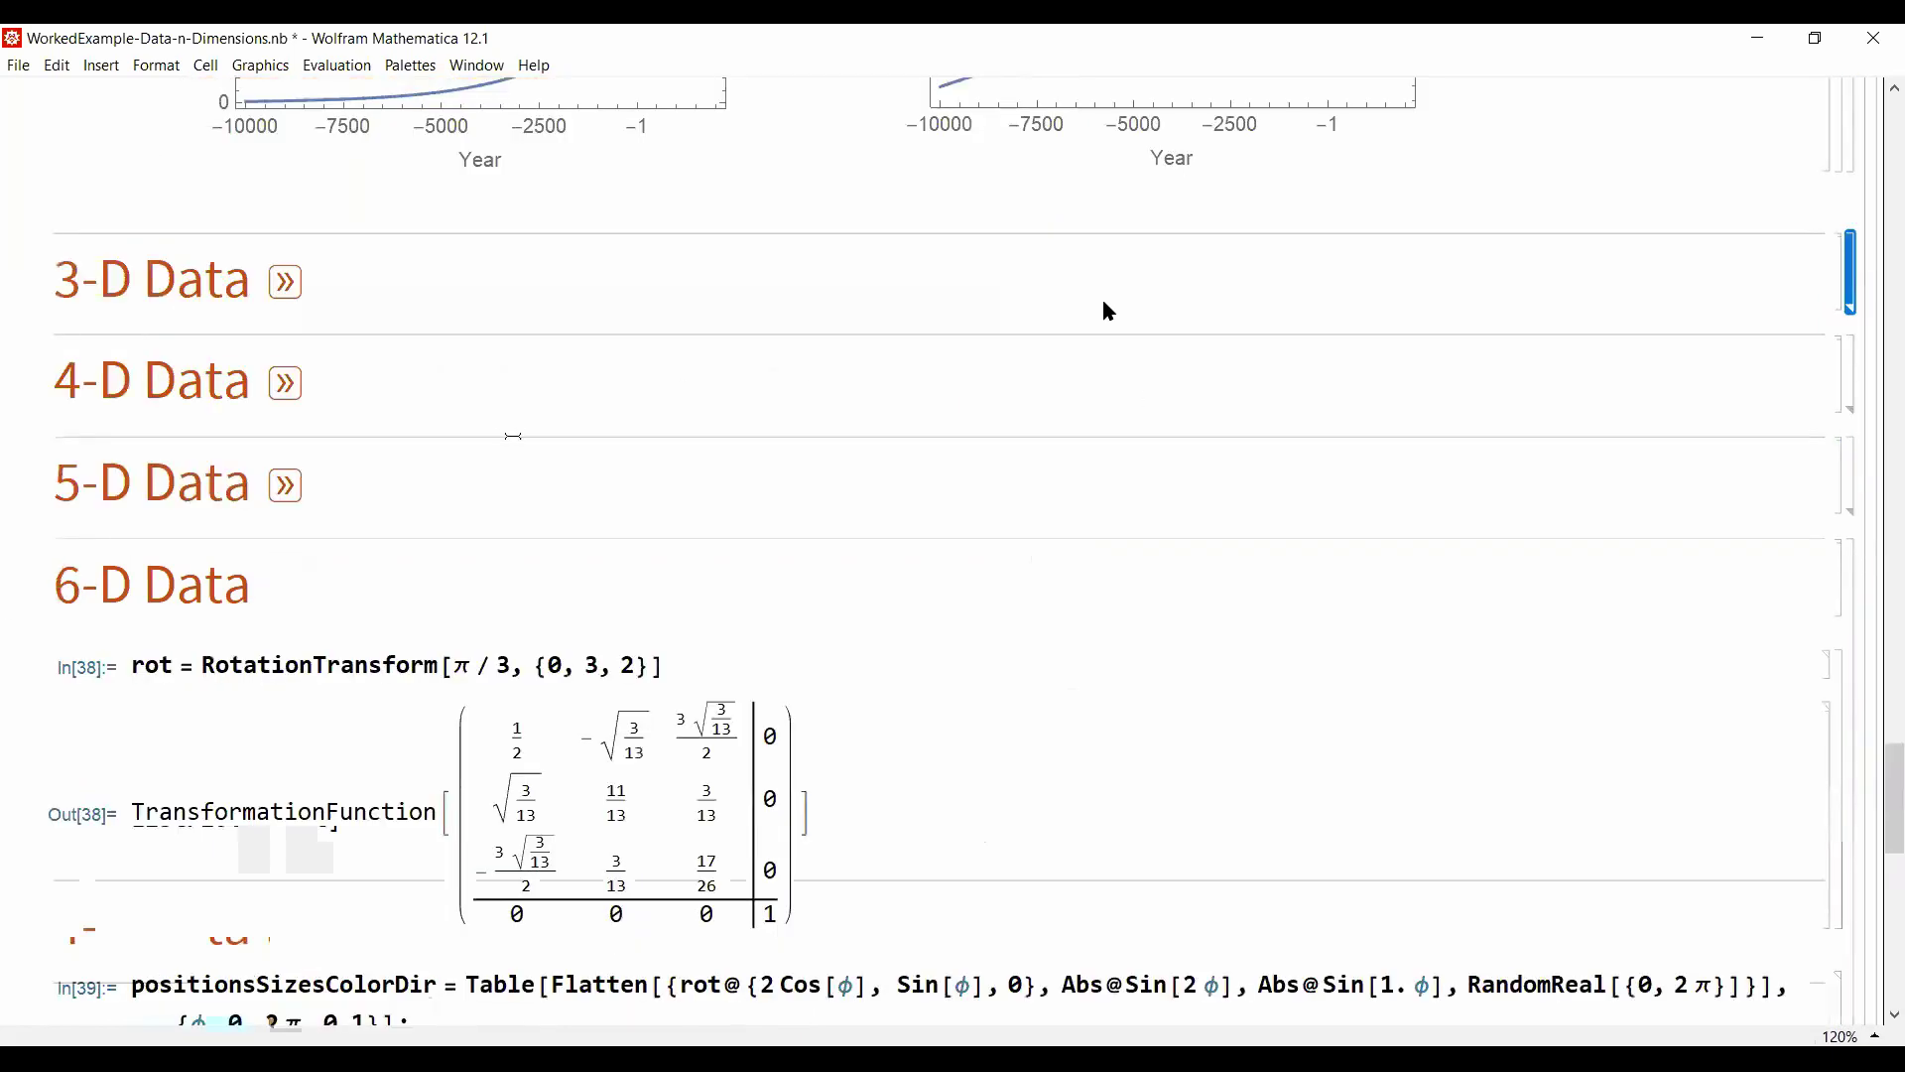
click(285, 382)
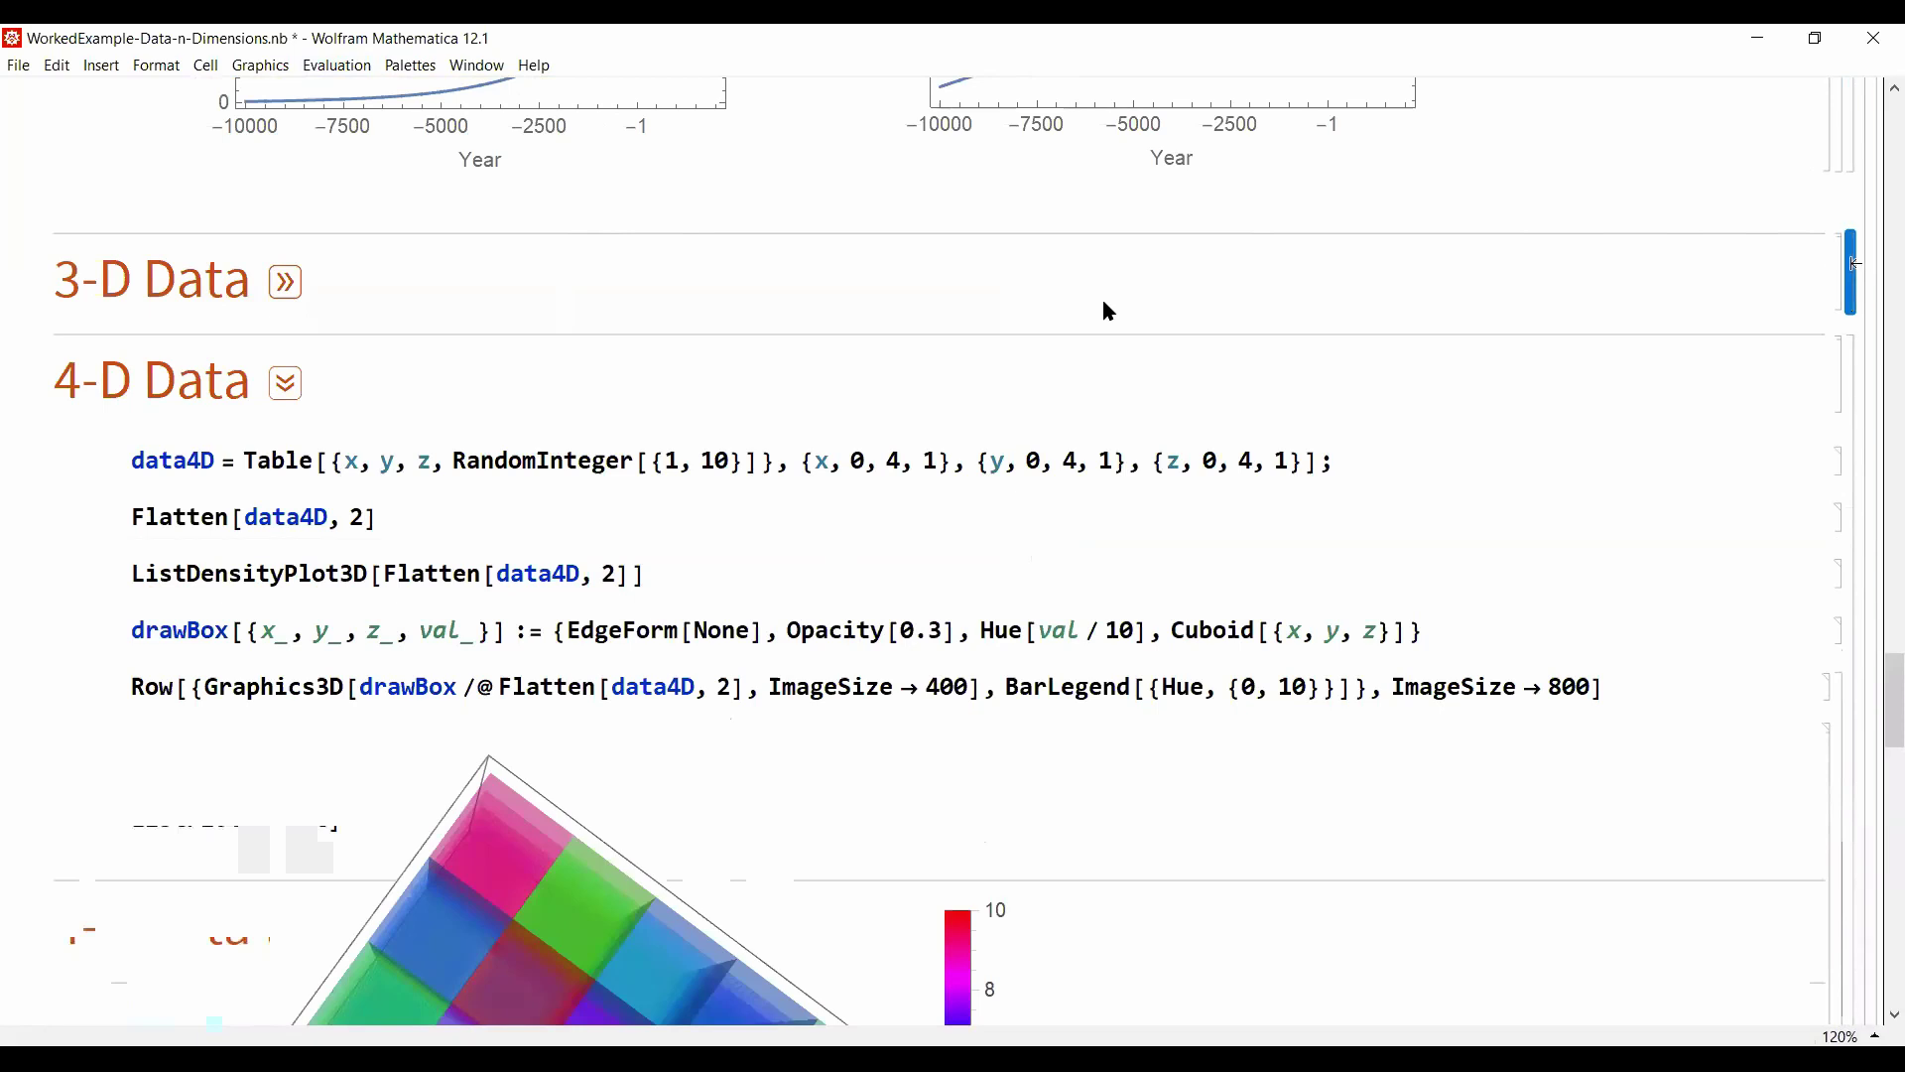
Step: Reopen the 3-D Data section and rotate its ListPlot3D surface to a new angle
key(ctrl+apostrophe)
scroll(1109, 311, up, 10)
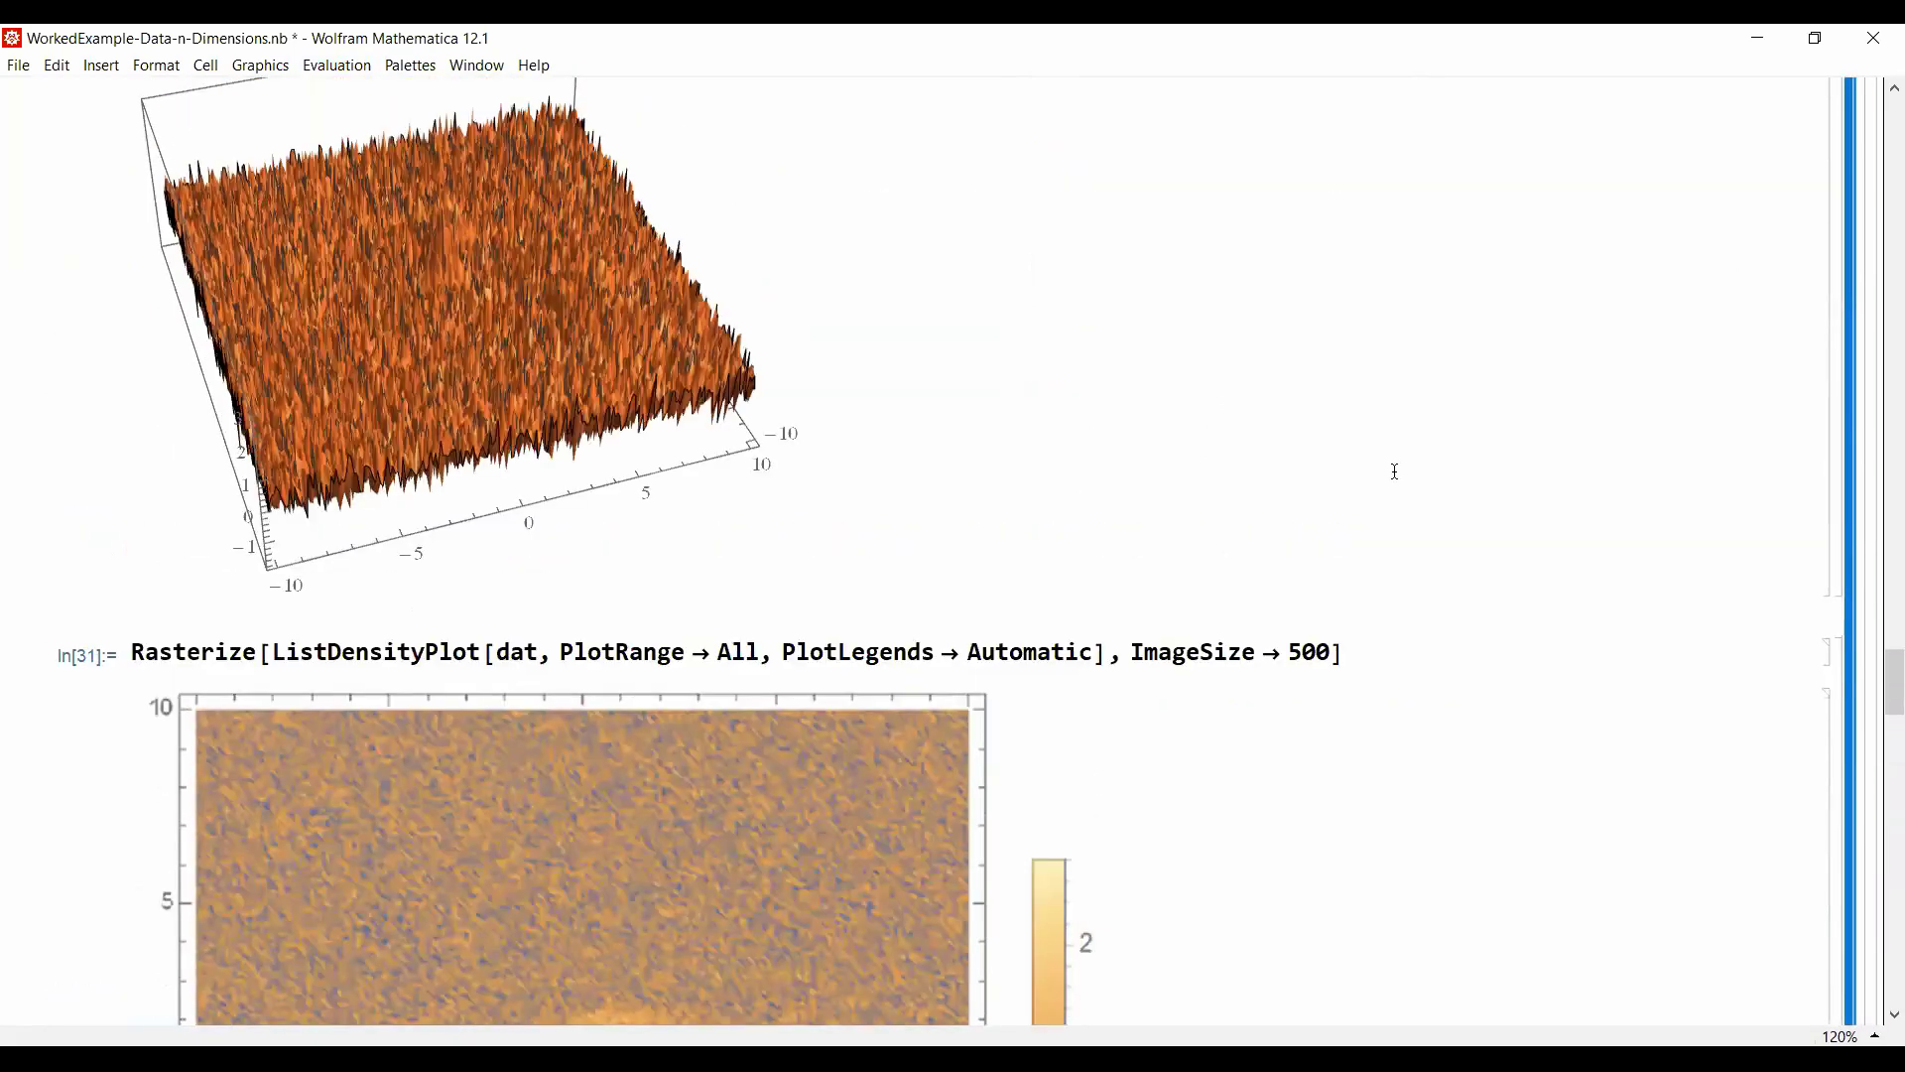
drag(637, 628, 774, 554)
scroll(1054, 507, down, 10)
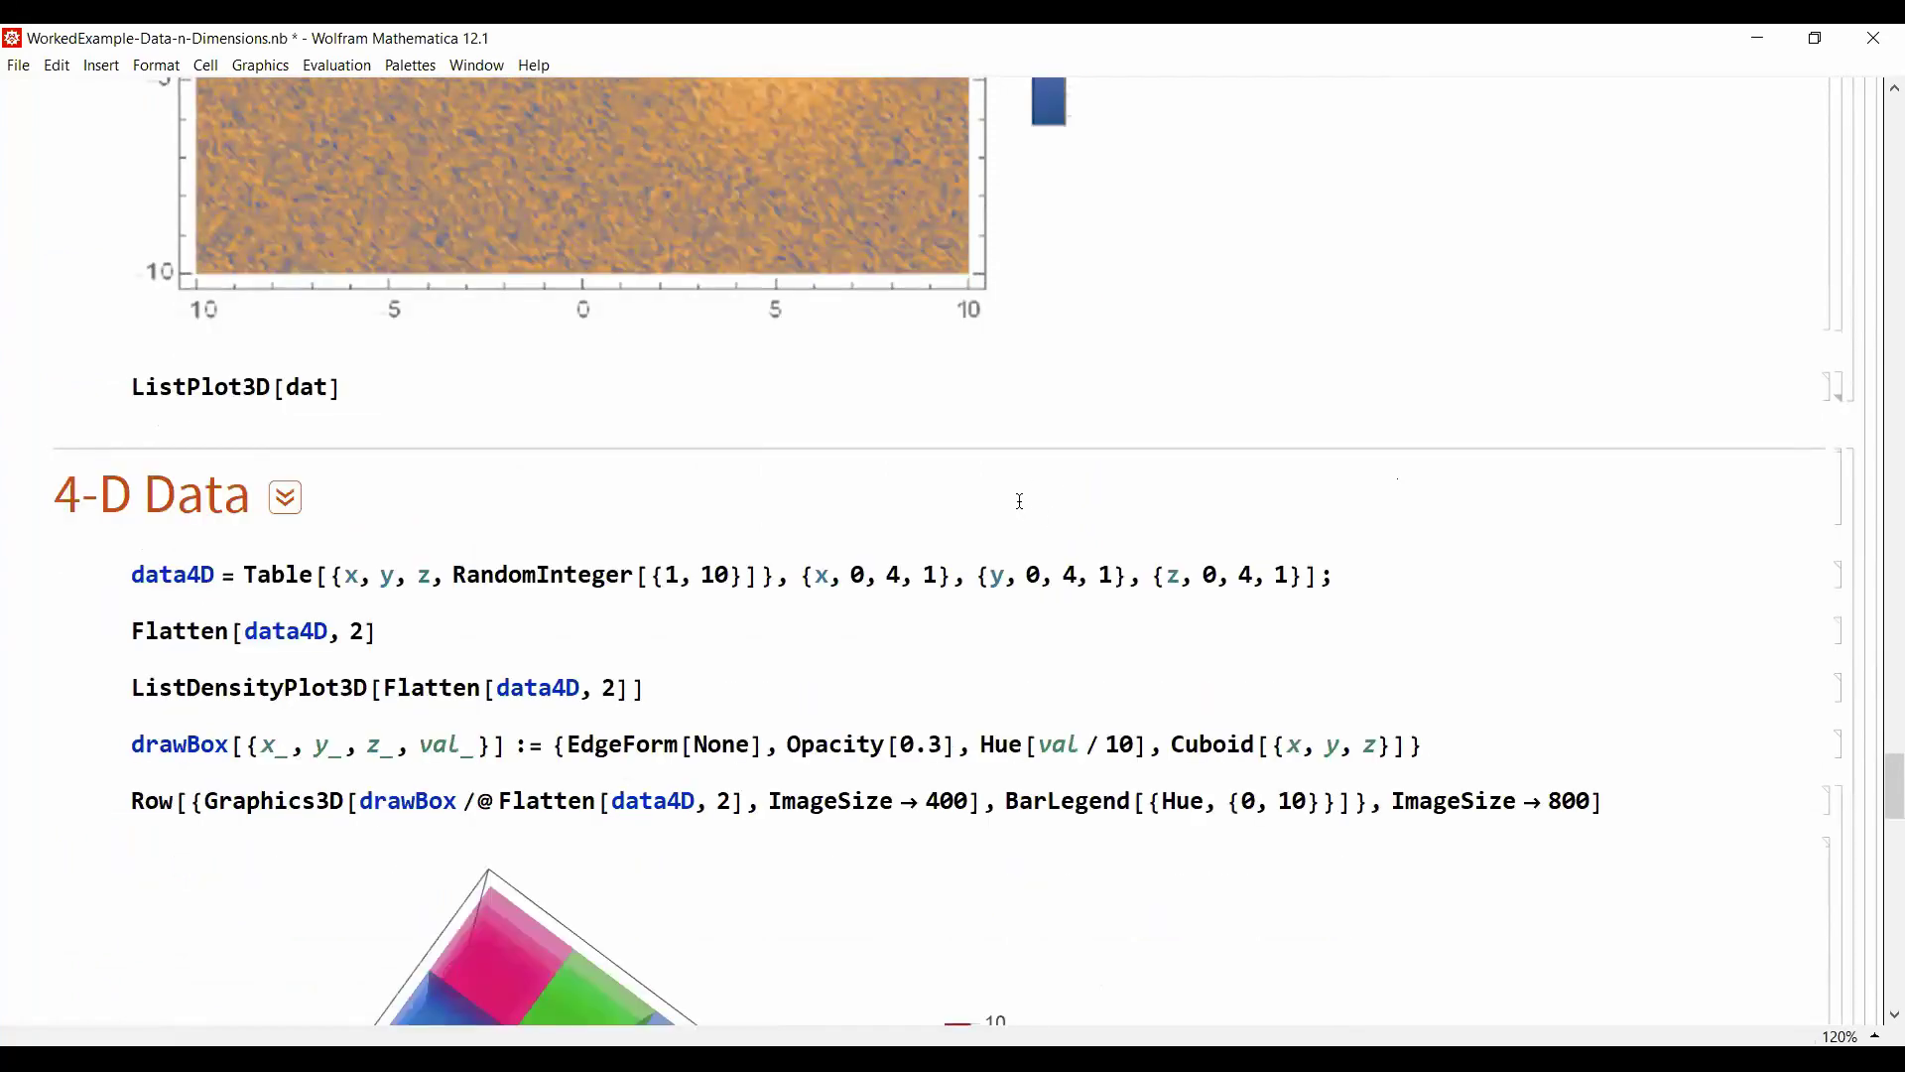
scroll(1096, 370, up, 5)
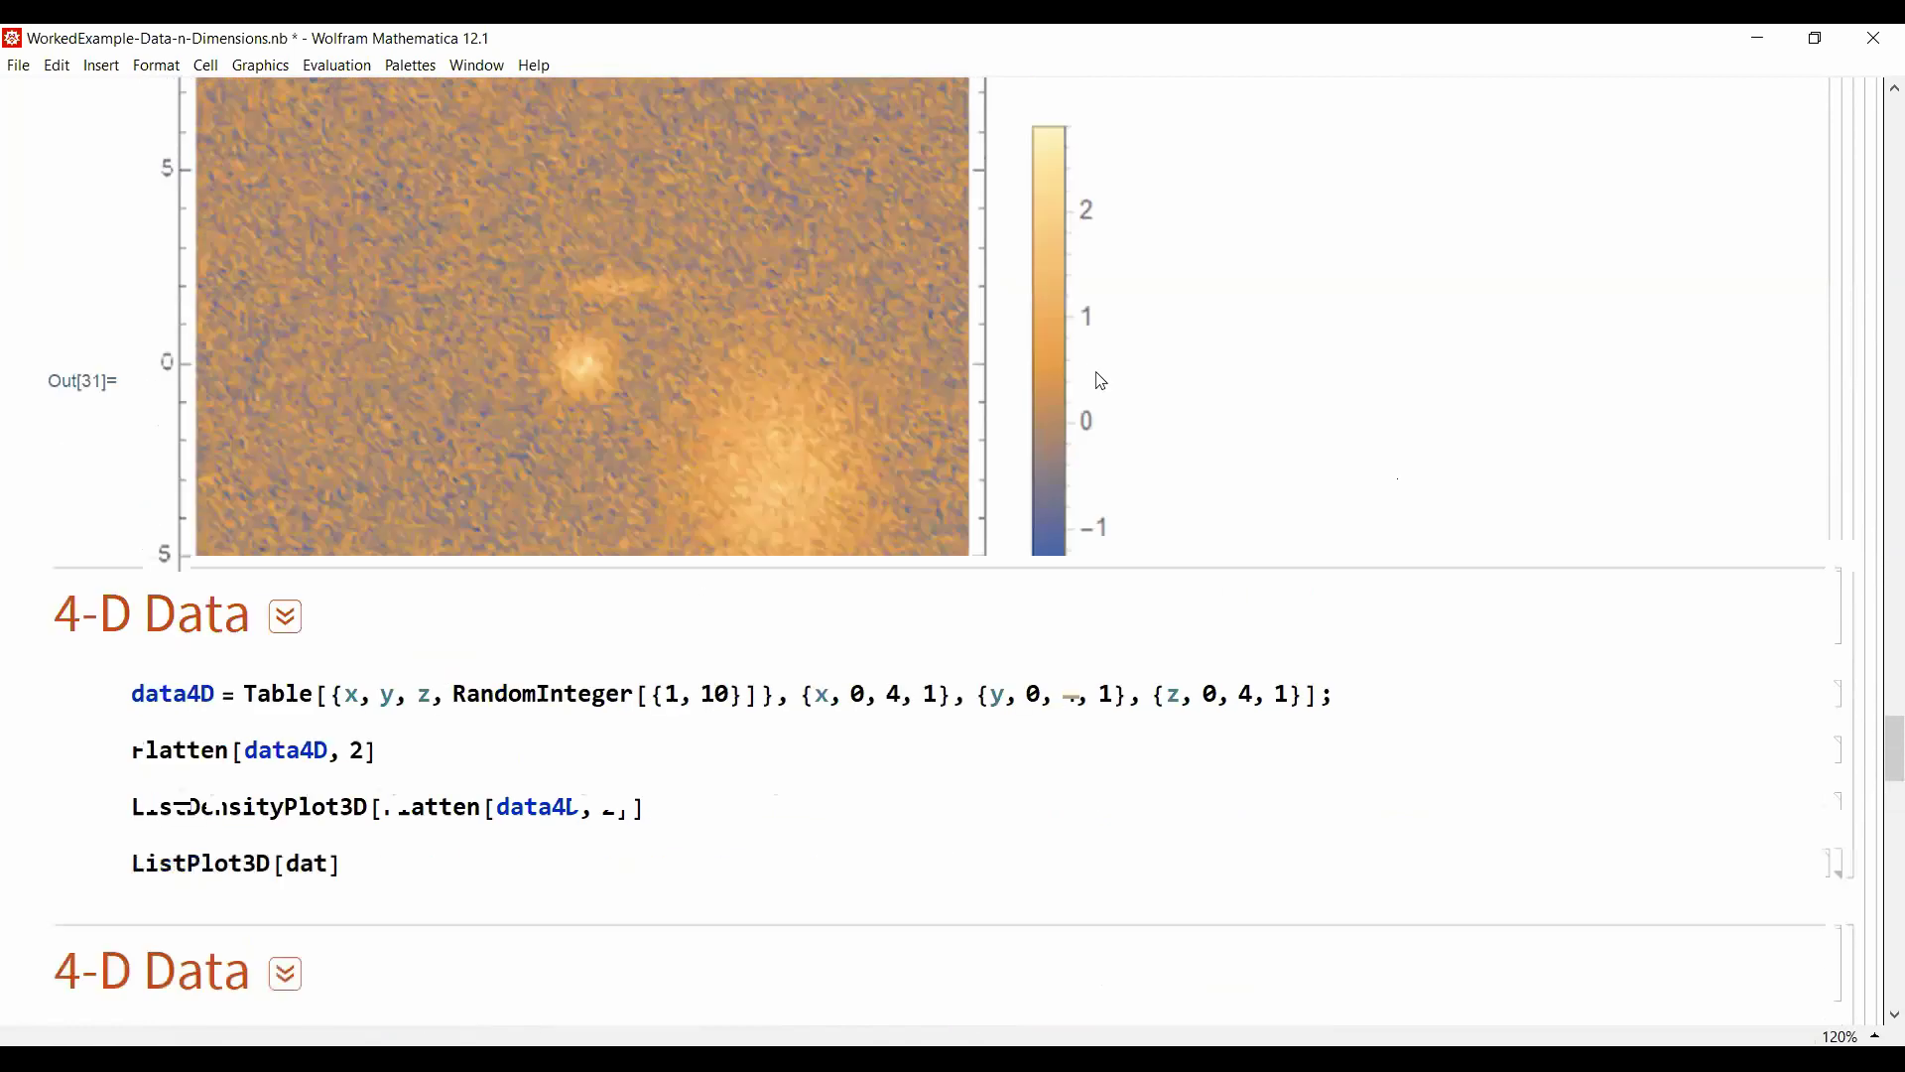
Step: Place the caret in the data4D Table cell and scroll to the cells below it
click(1187, 706)
scroll(1355, 673, down, 1)
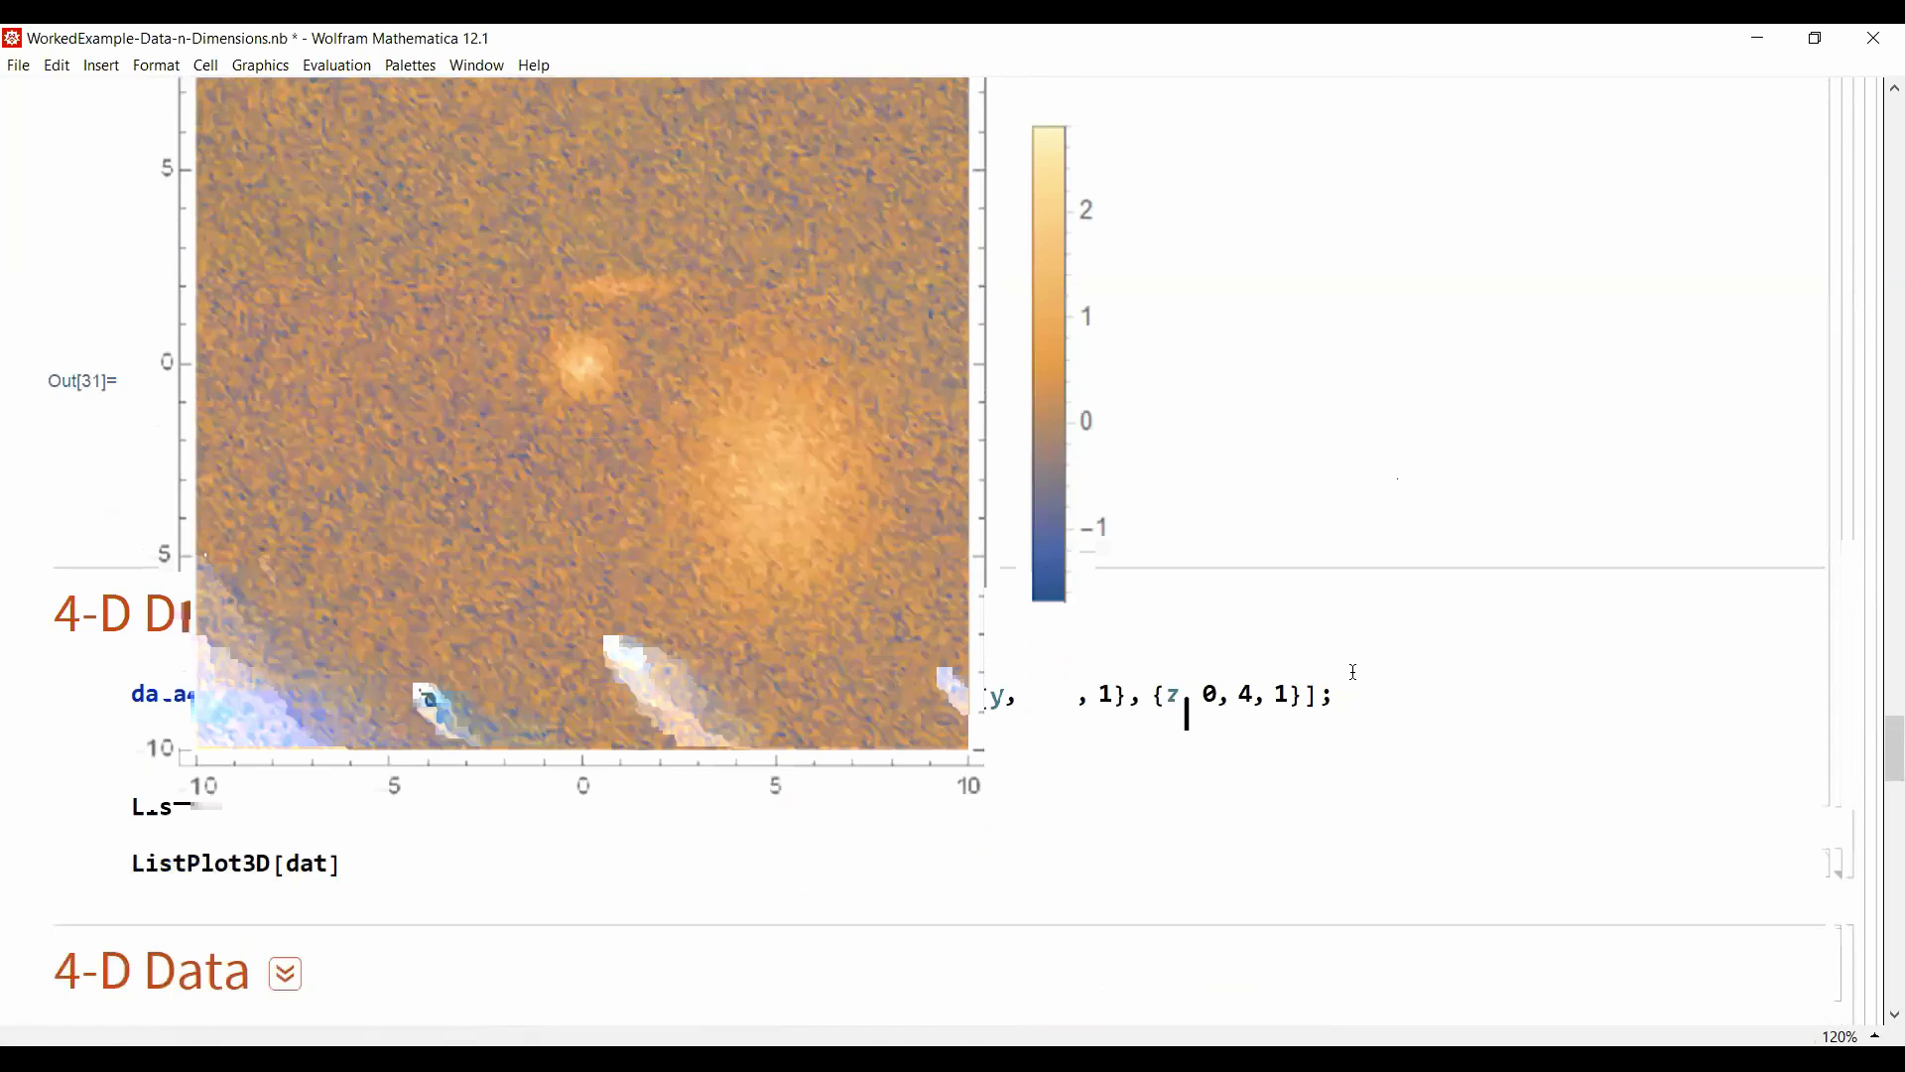
scroll(1323, 685, down, 5)
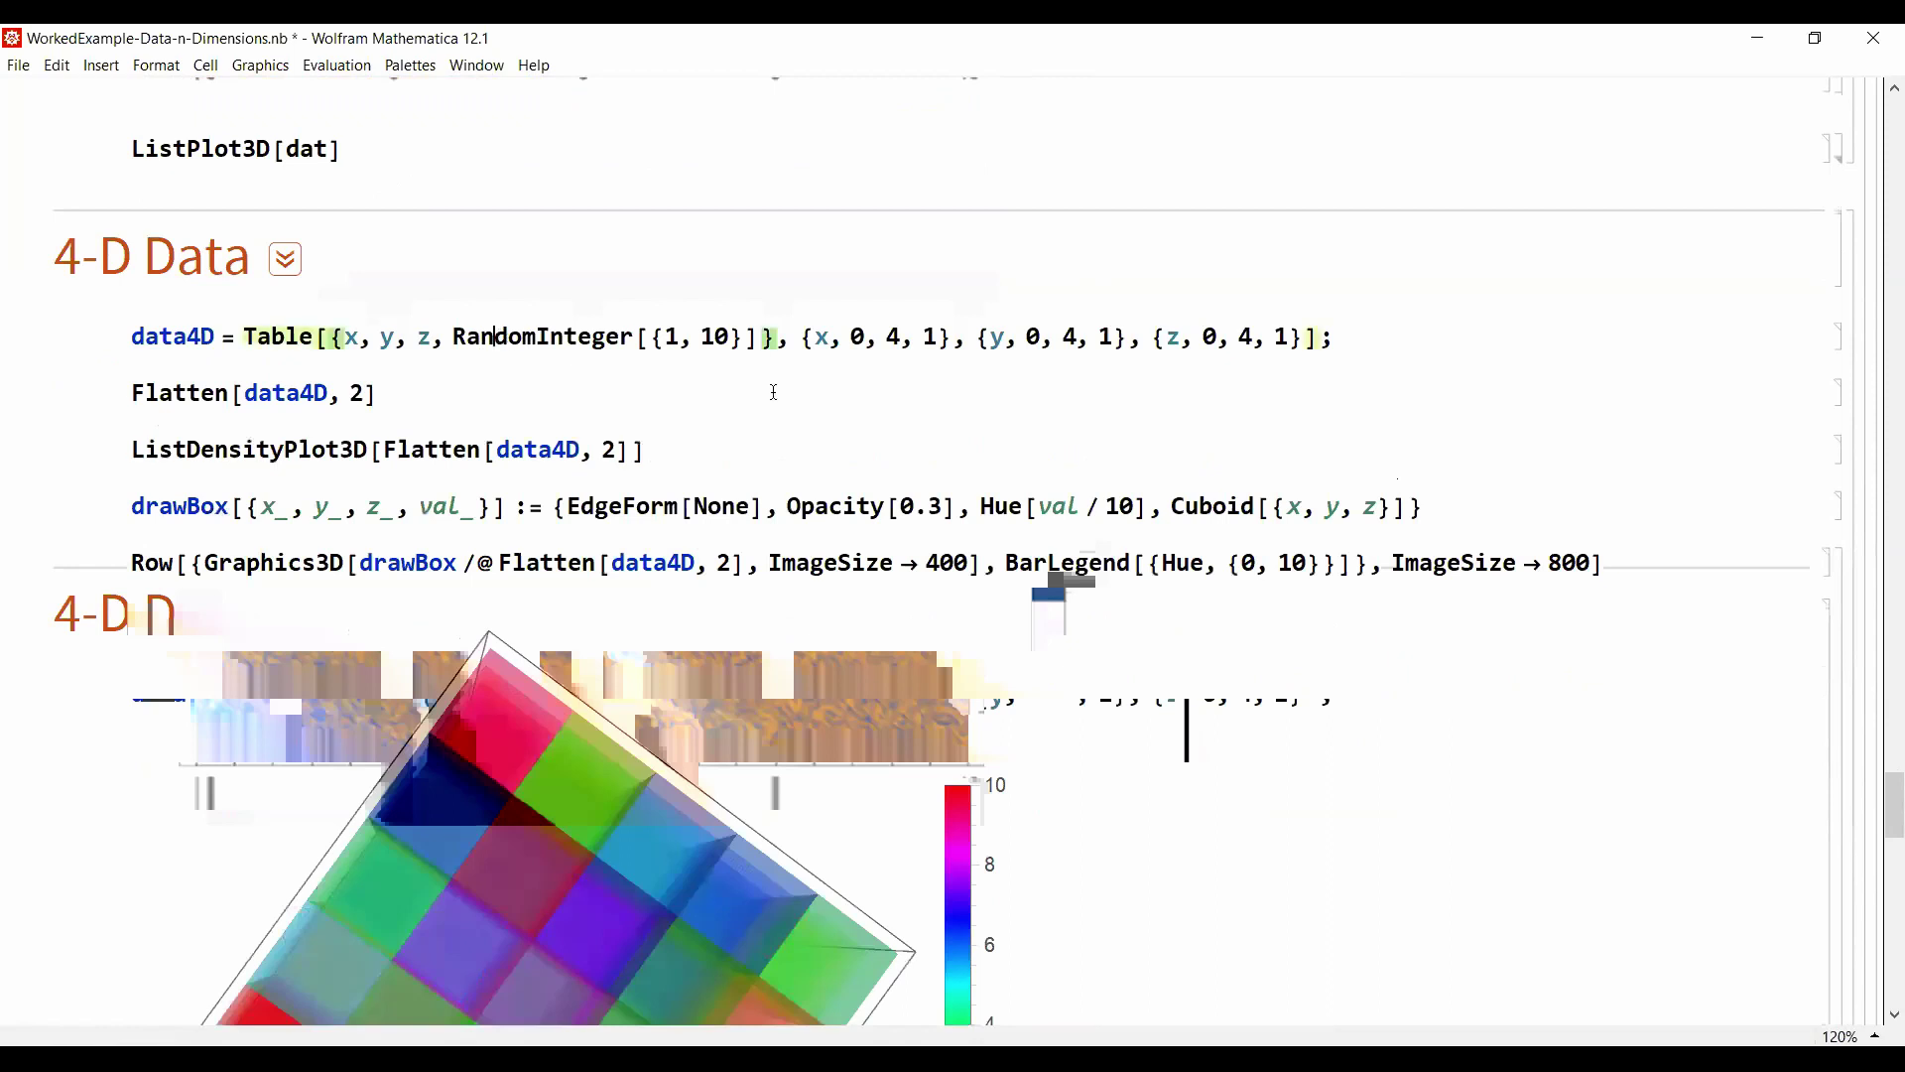
Step: Evaluate data4D, highlighting its x, y, z coordinates and RandomInteger[{1, 10}] values
key(shift+Return)
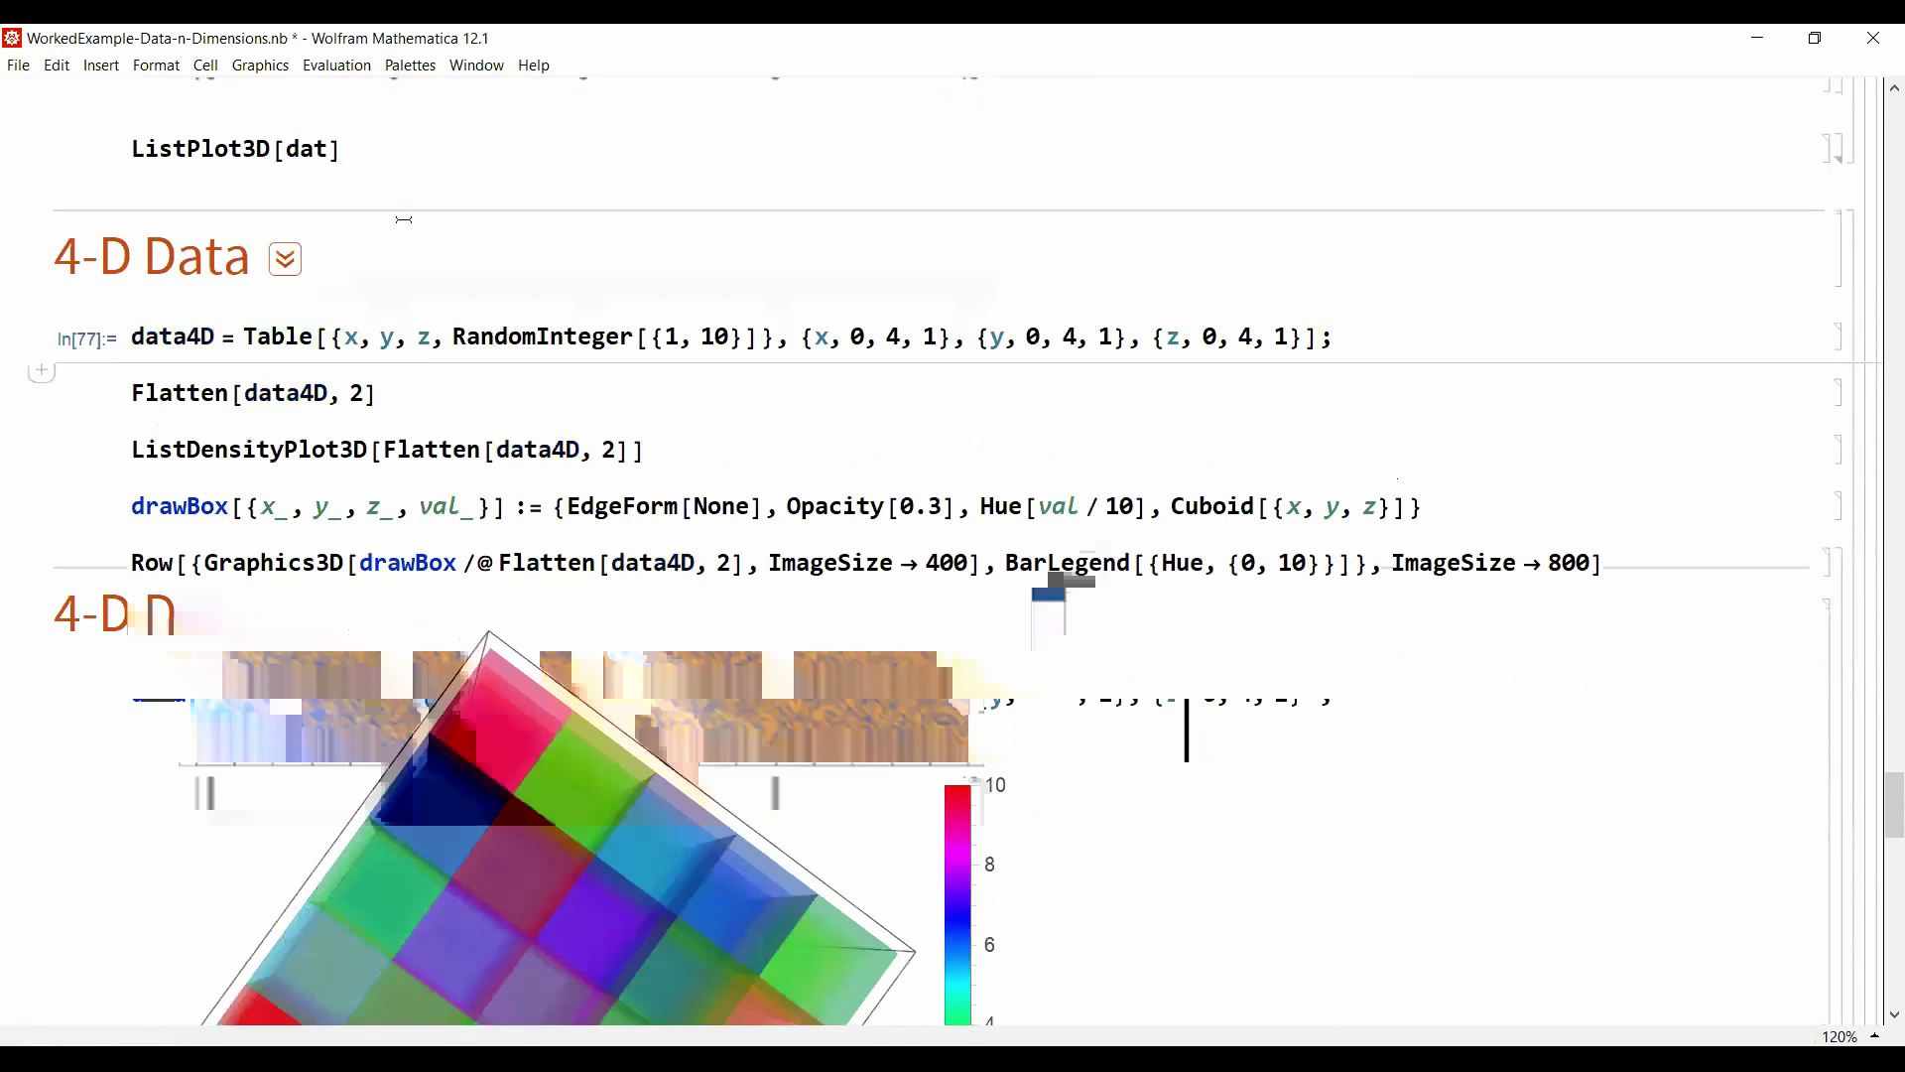
drag(346, 338, 459, 359)
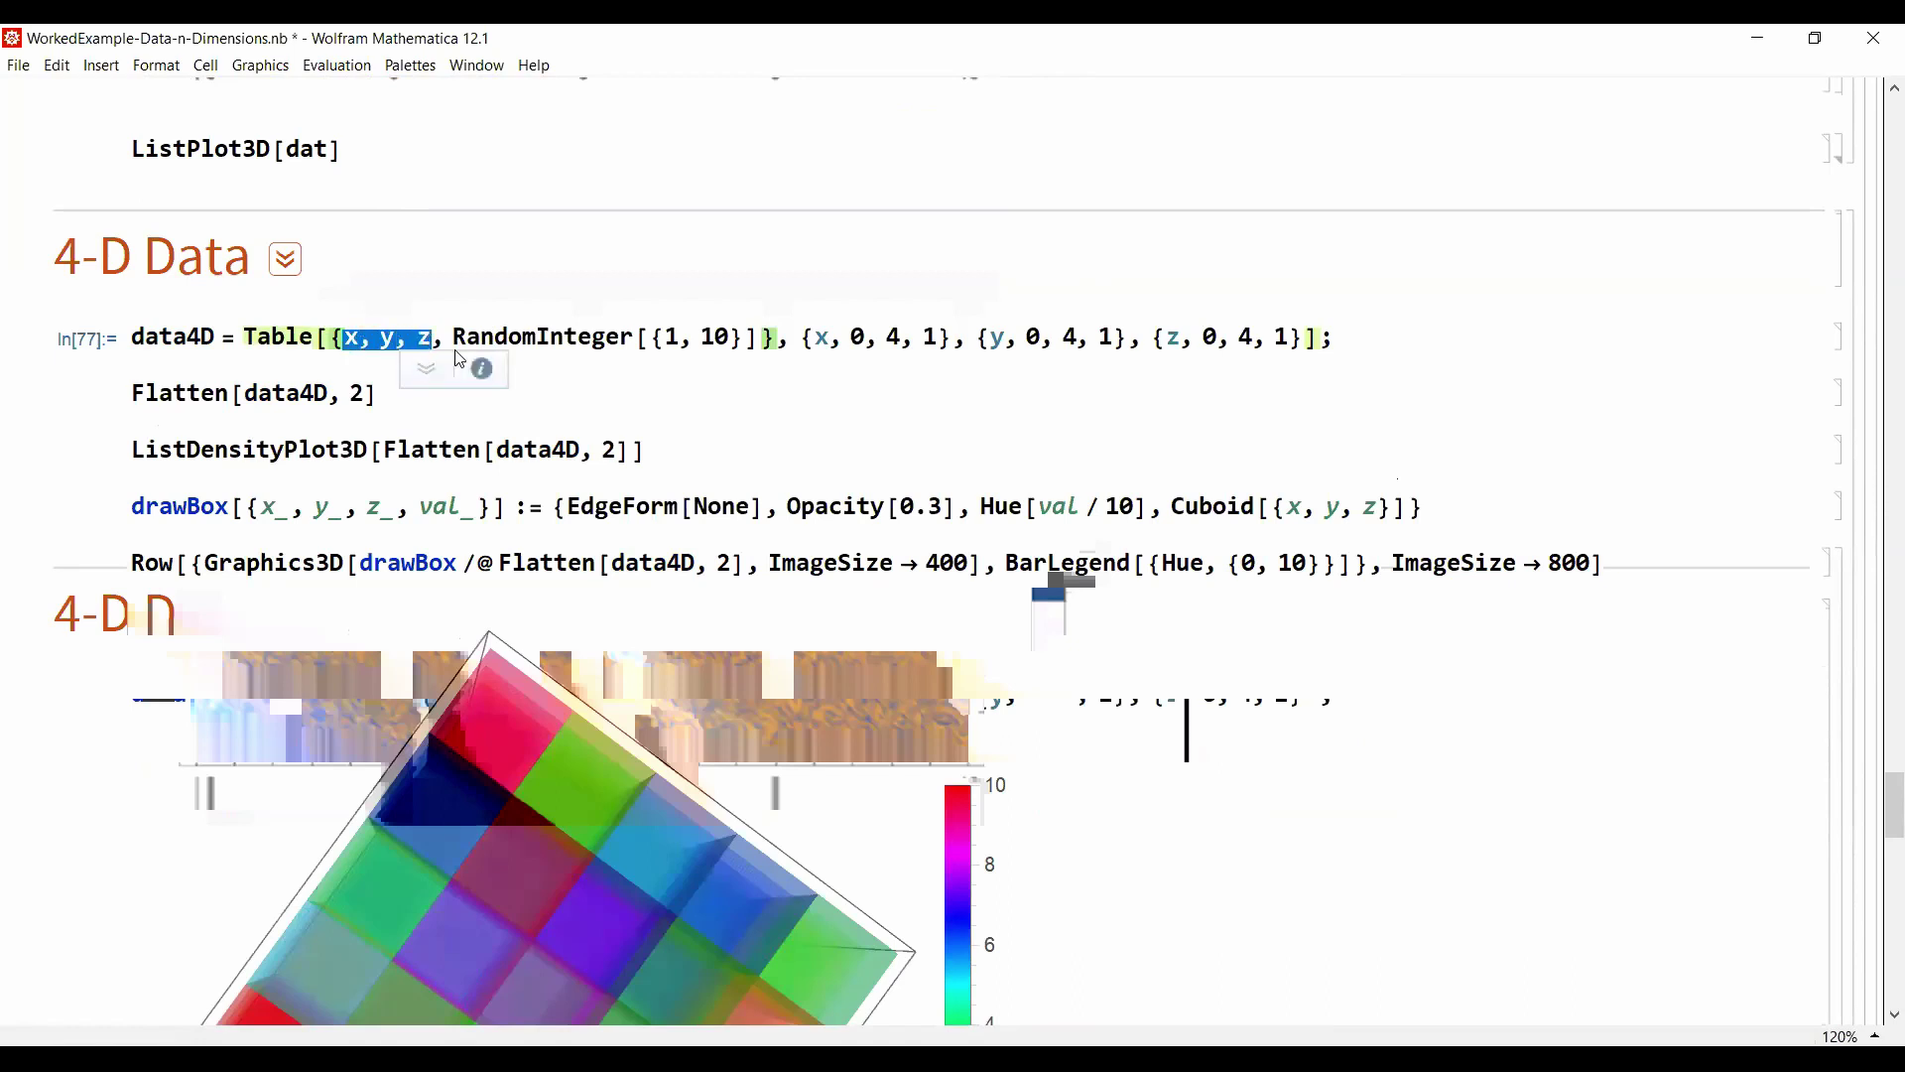
double_click(518, 338)
double_click(518, 338)
click(518, 339)
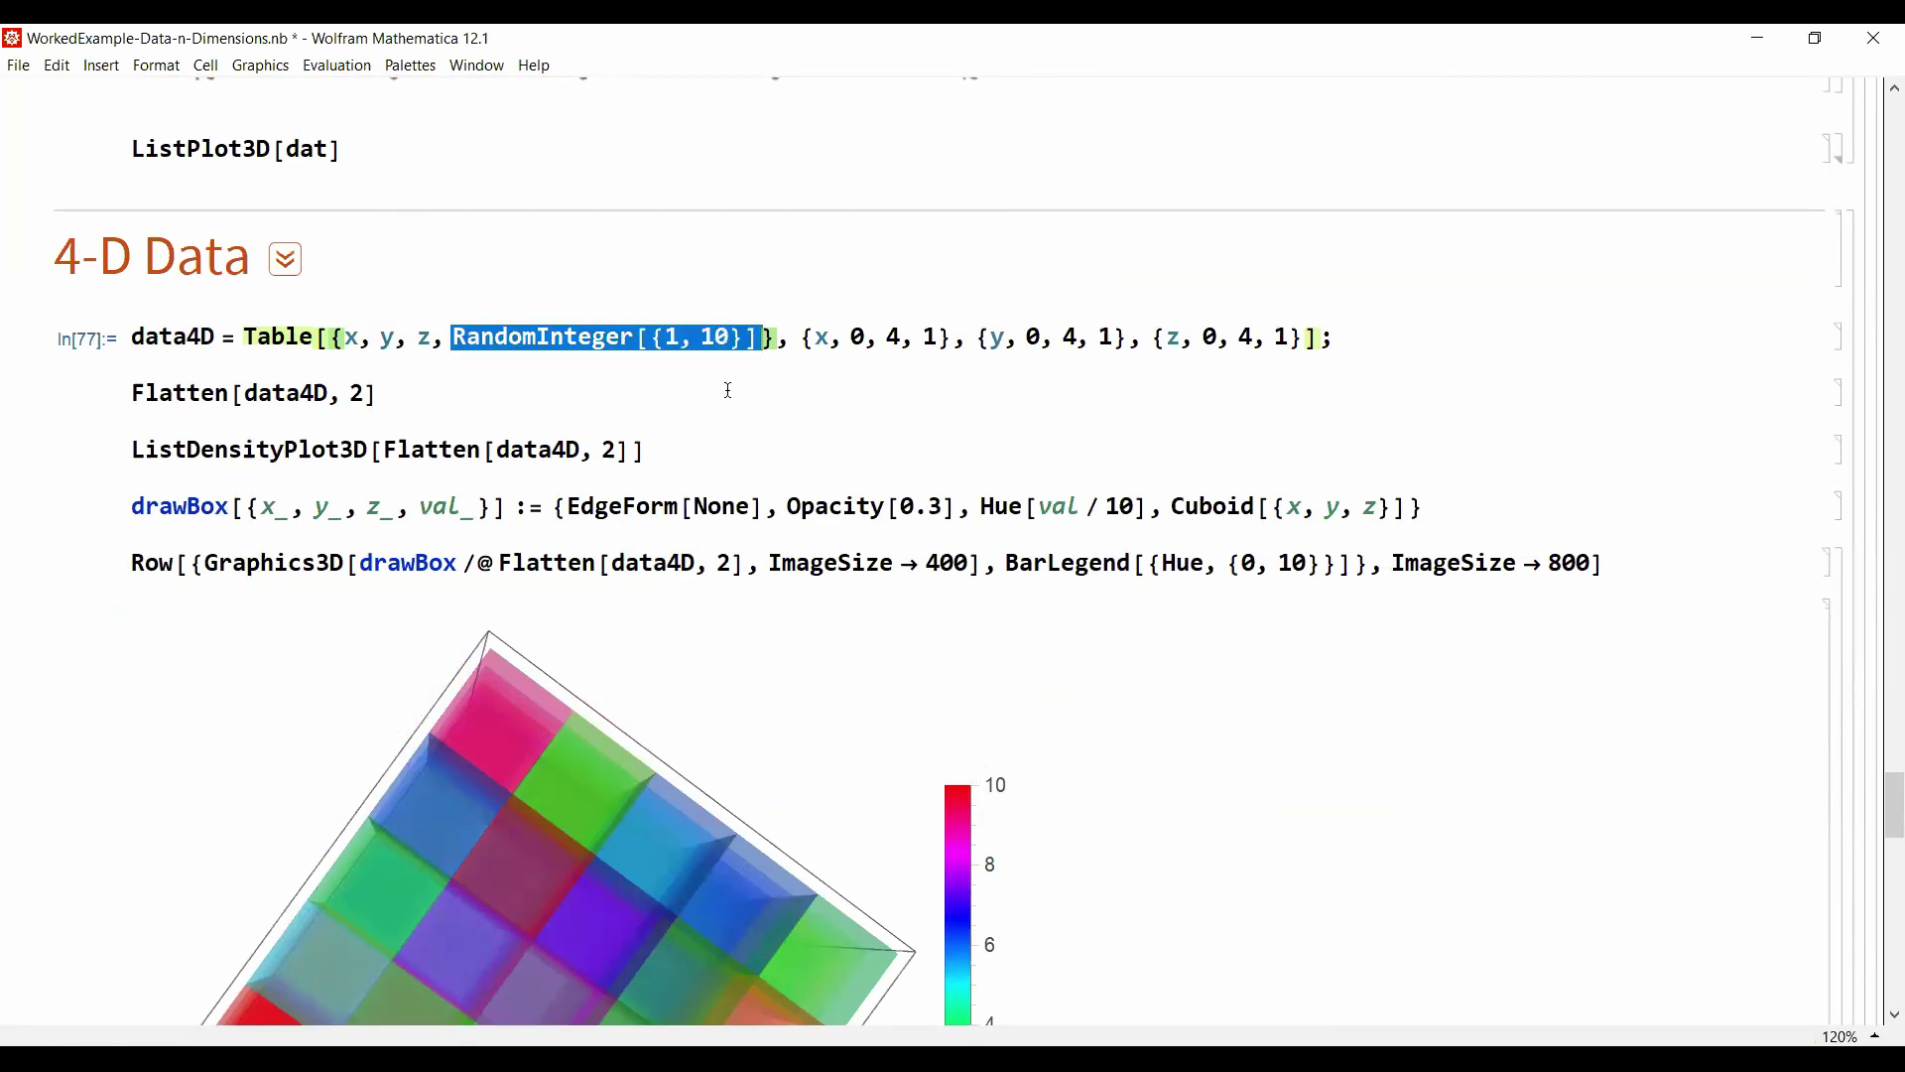
Step: Evaluate Flatten[data4D, 2] with output suppressed by ';', then compute ListDensityPlot3D
click(512, 386)
key(shift+Return)
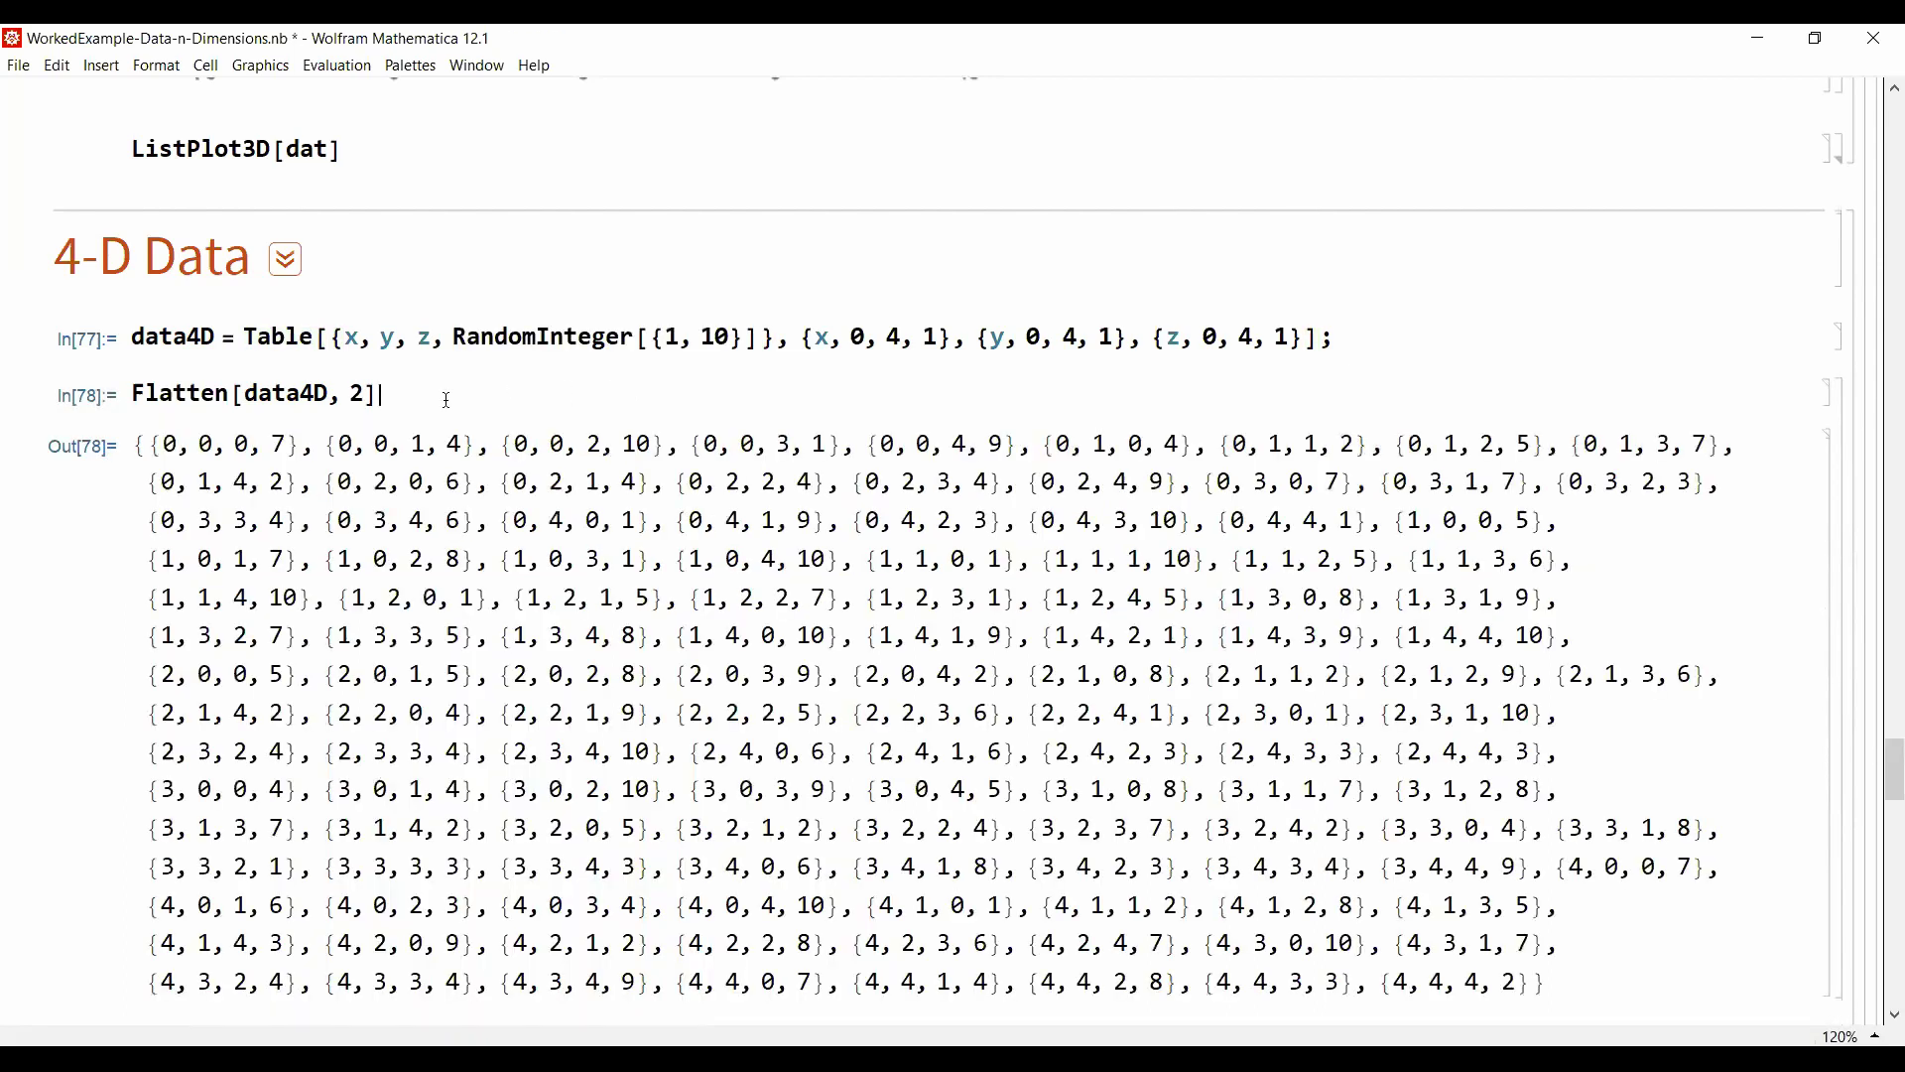
text(;)
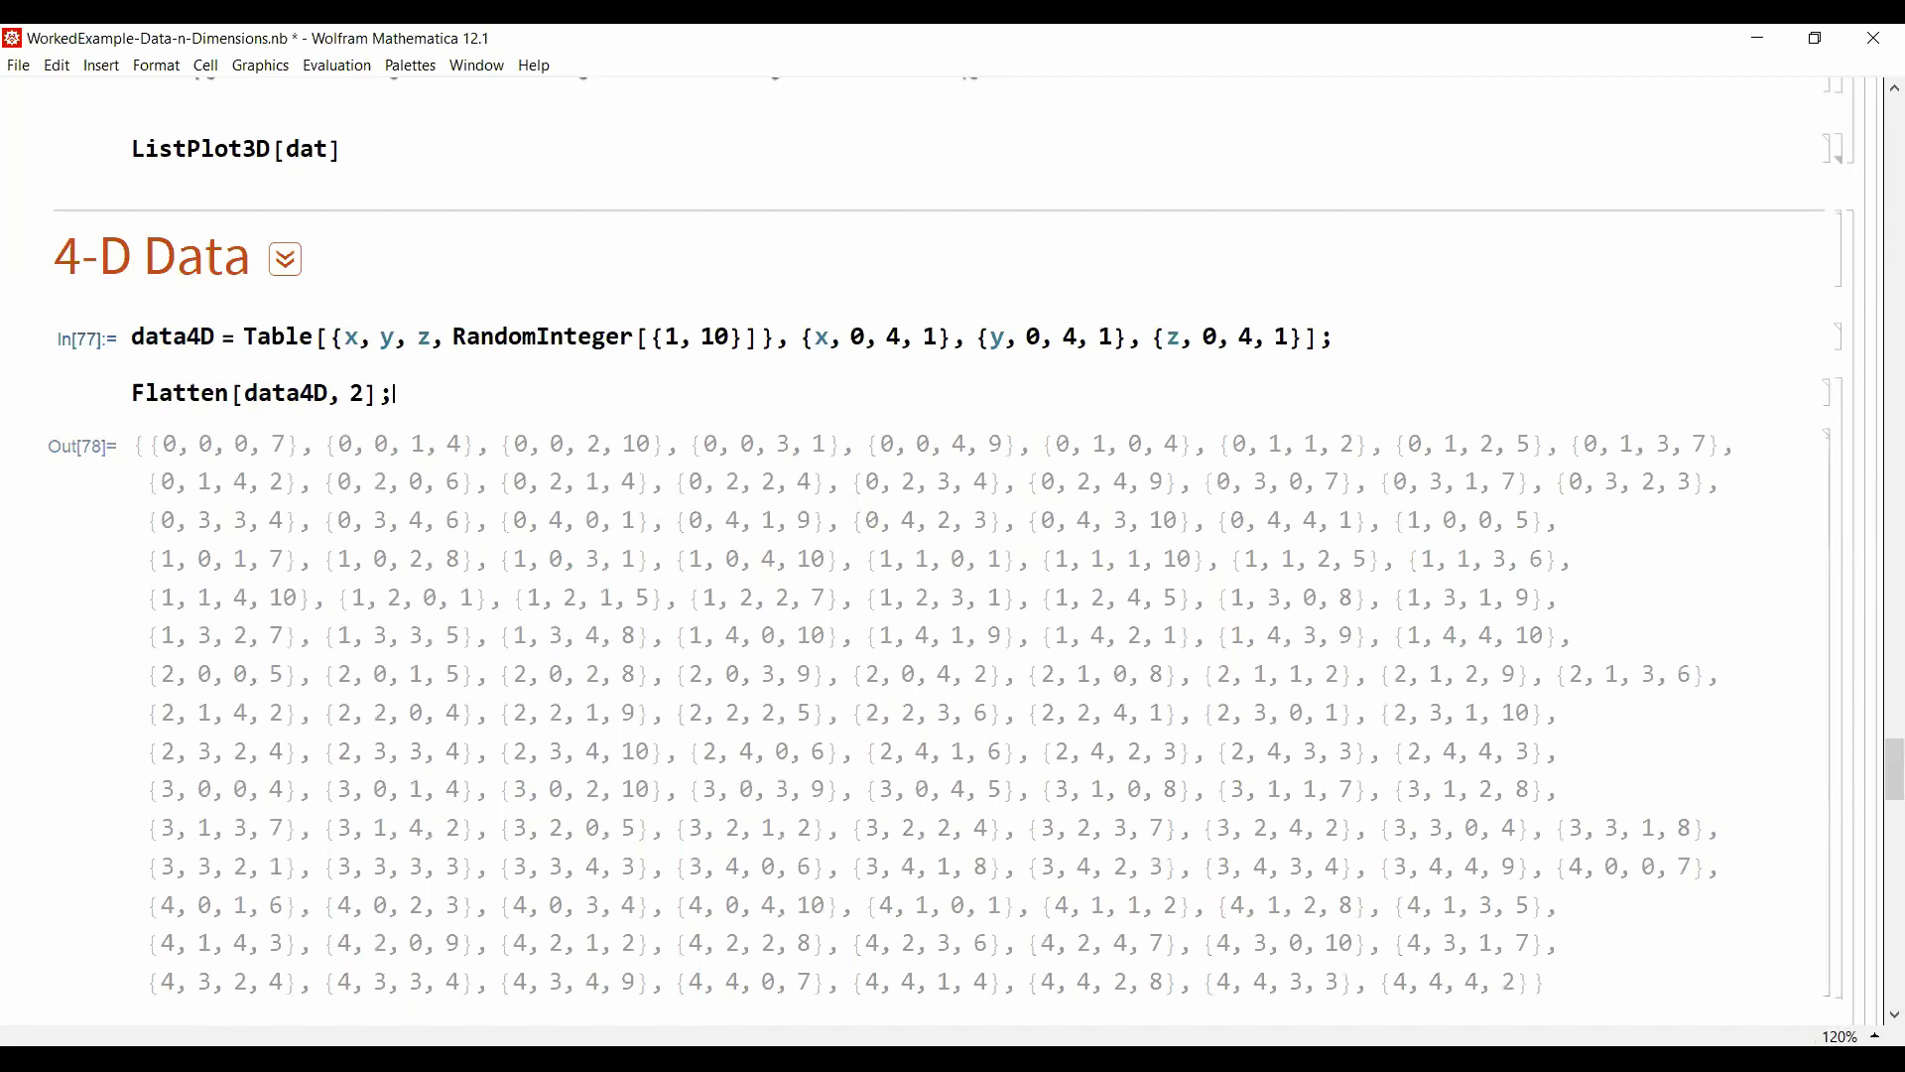
key(shift+Return)
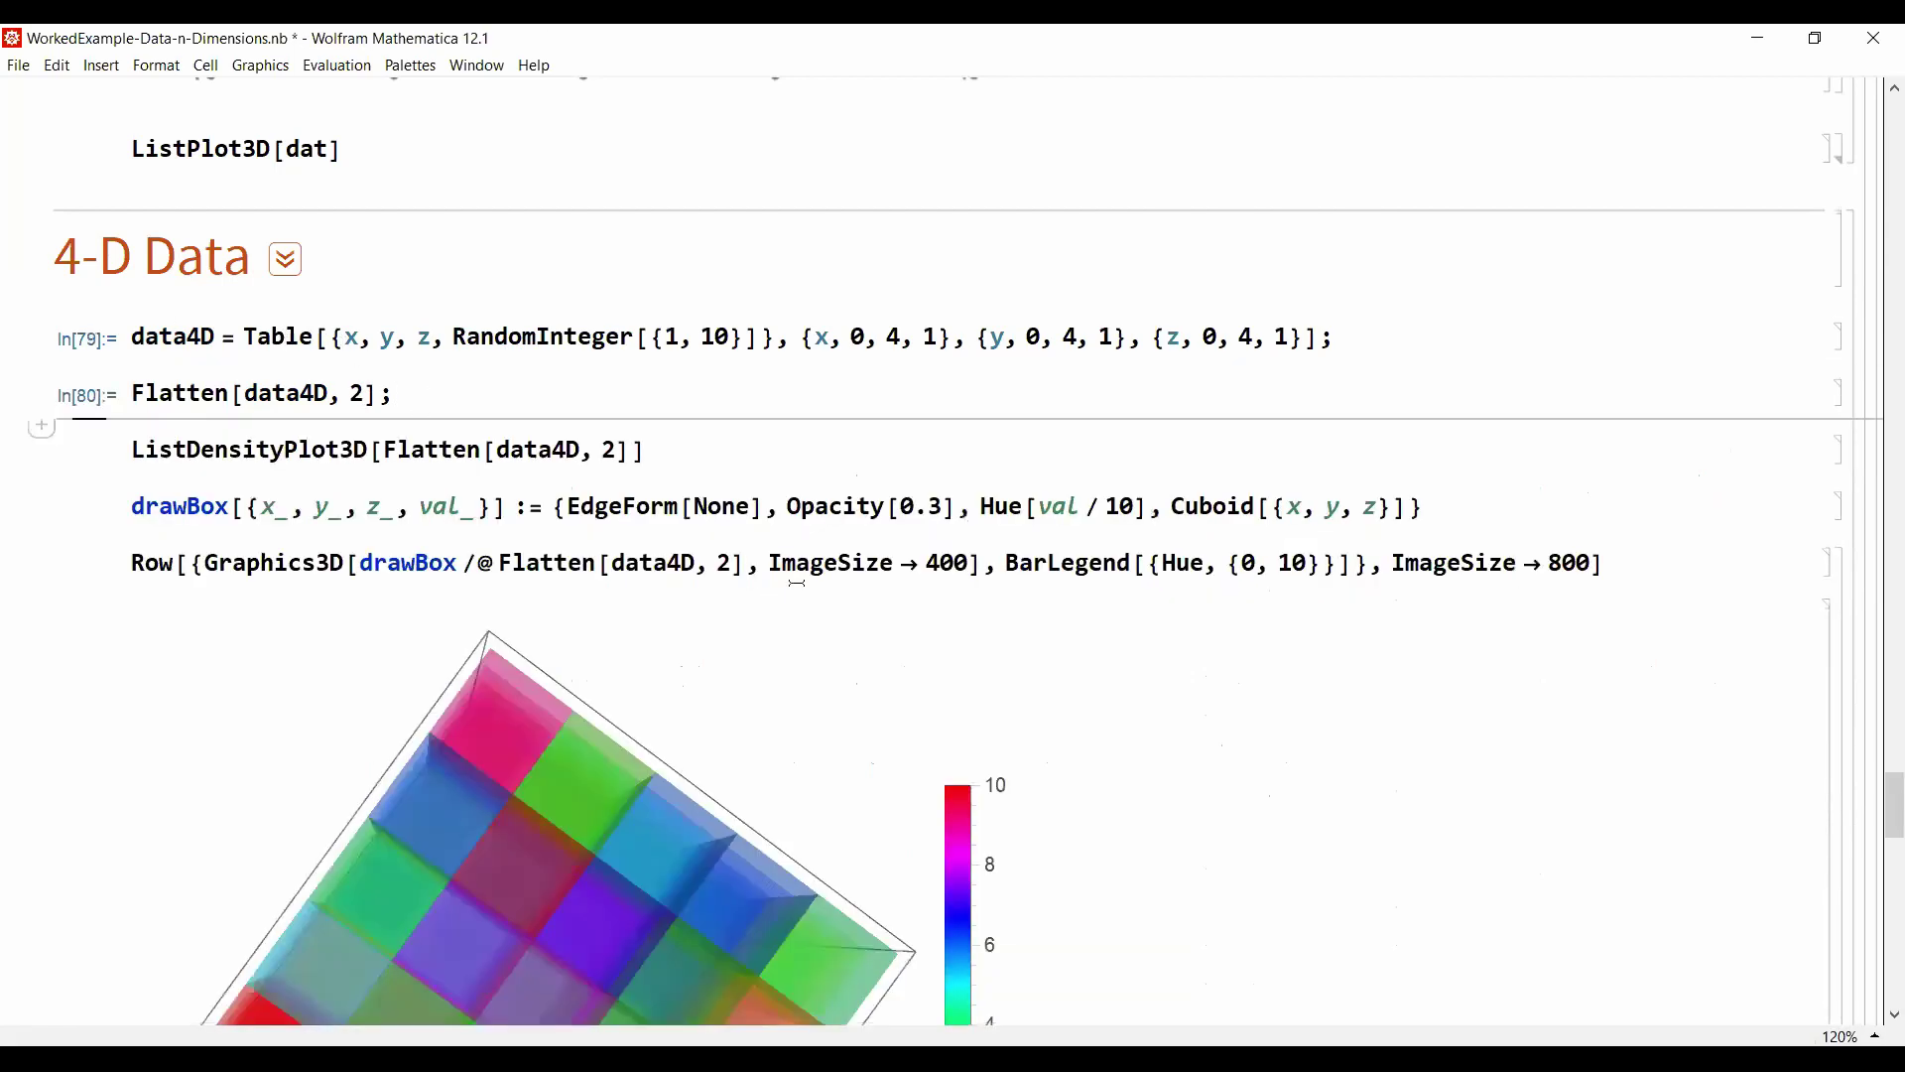
click(678, 459)
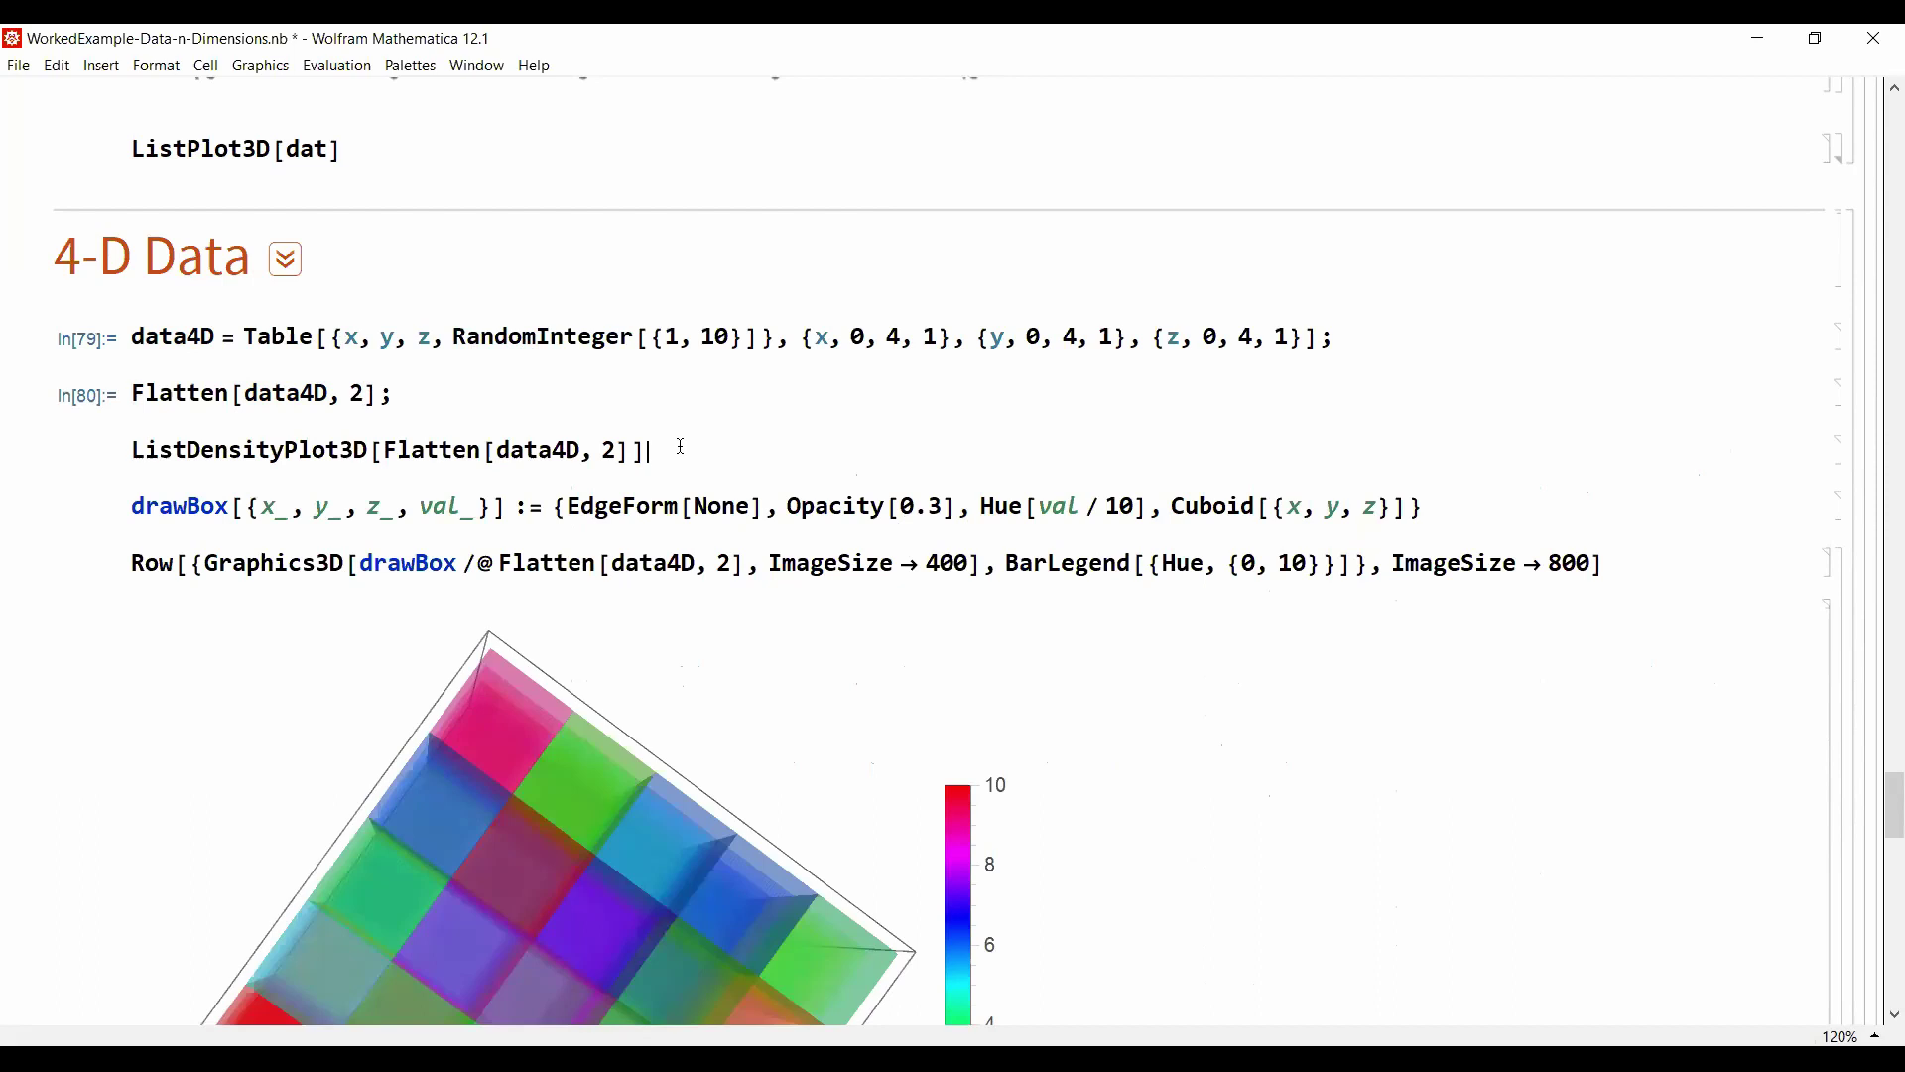
key(shift+Return)
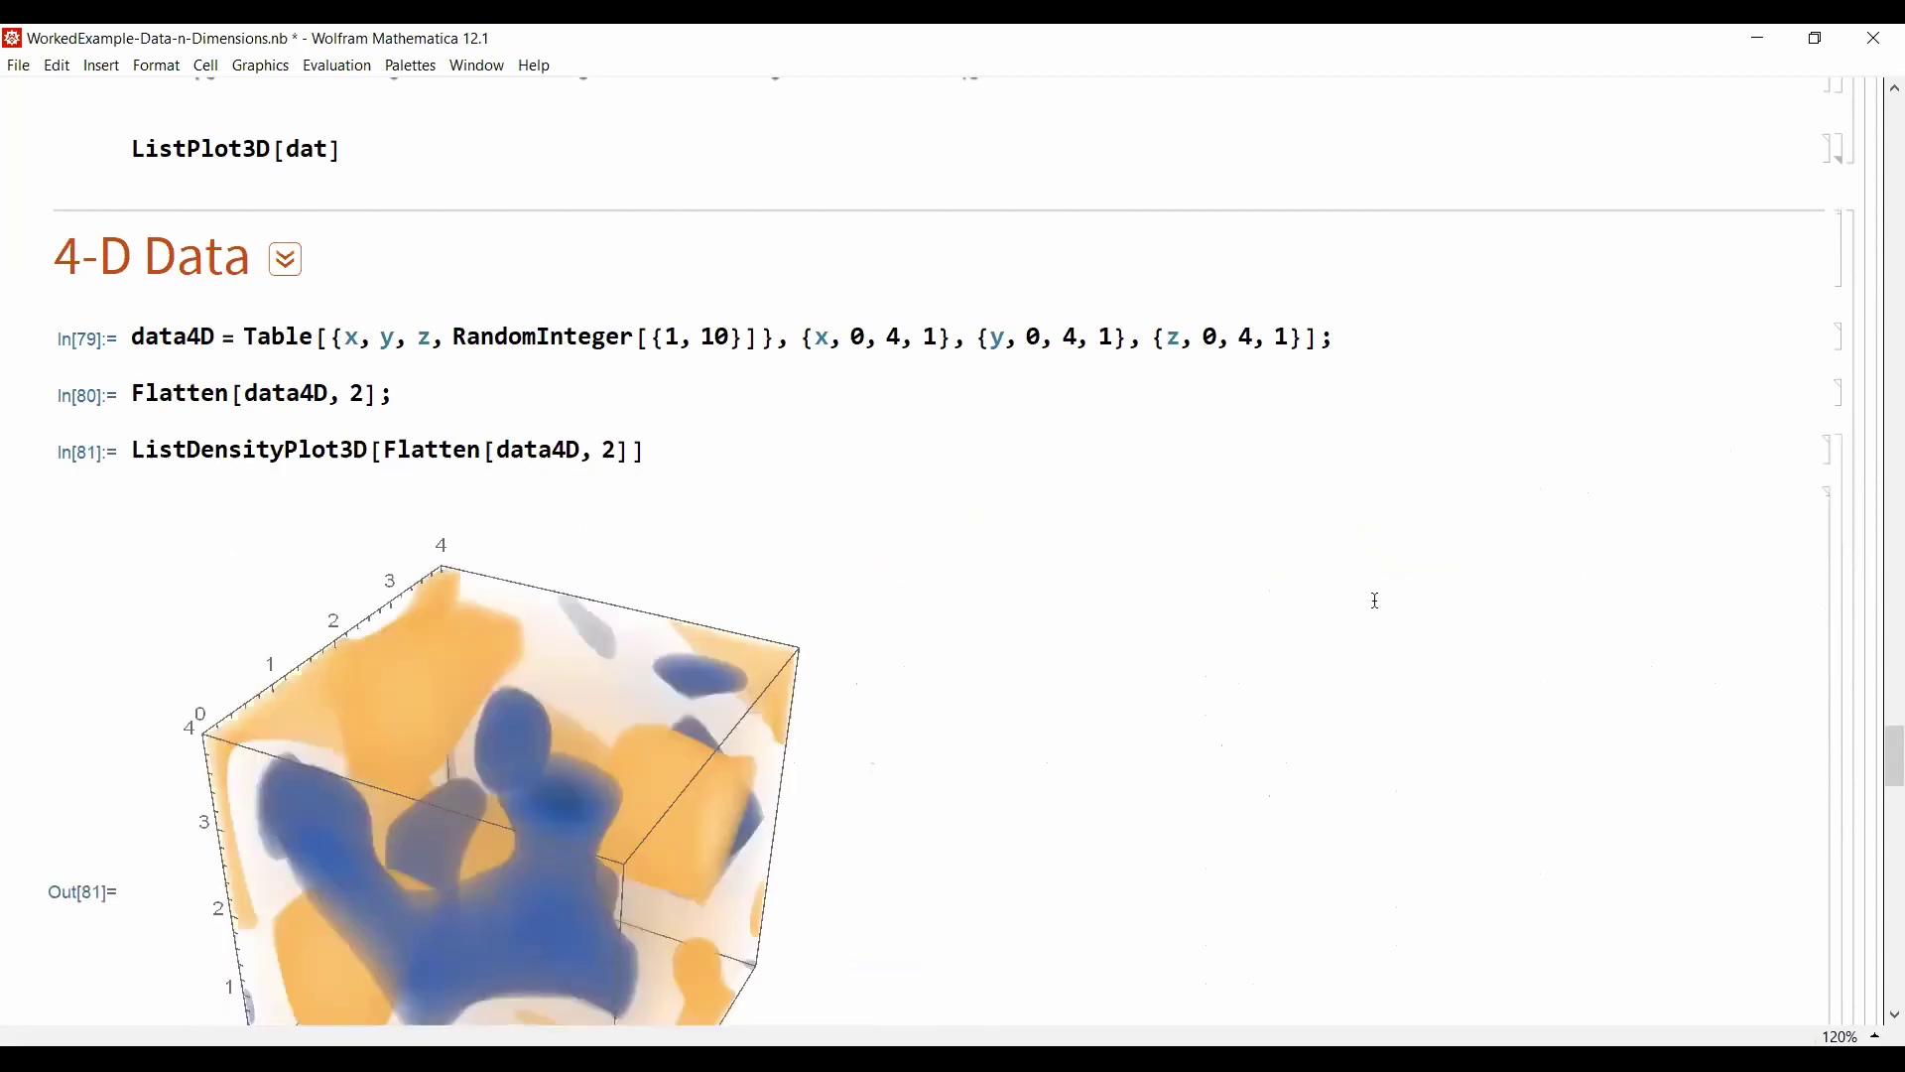
Step: Rotate the finished ListDensityPlot3D of data4D to view it from another side
scroll(1364, 597, down, 3)
drag(463, 858, 746, 855)
Step: Highlight drawBox's x_, y_, z position, val argument and Hue[val / 10] colouring
scroll(1308, 730, down, 5)
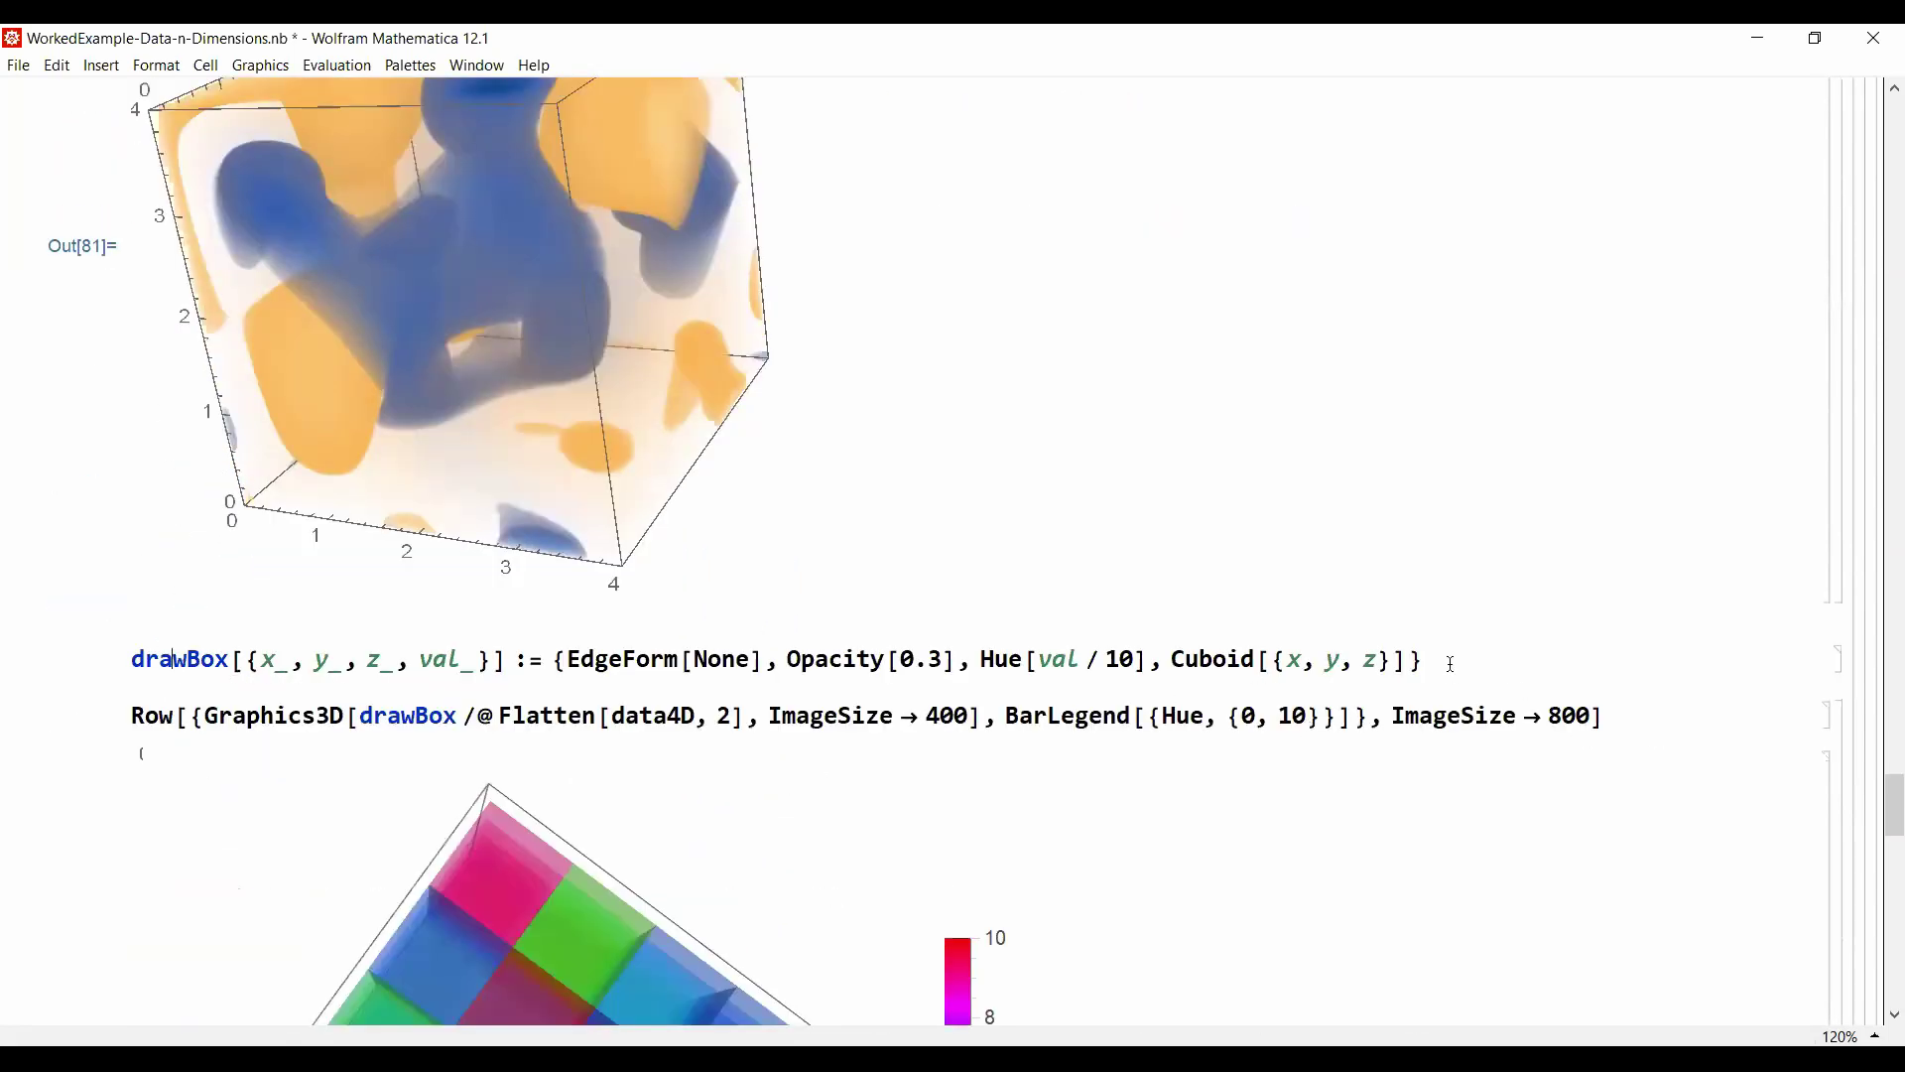
scroll(1411, 666, down, 3)
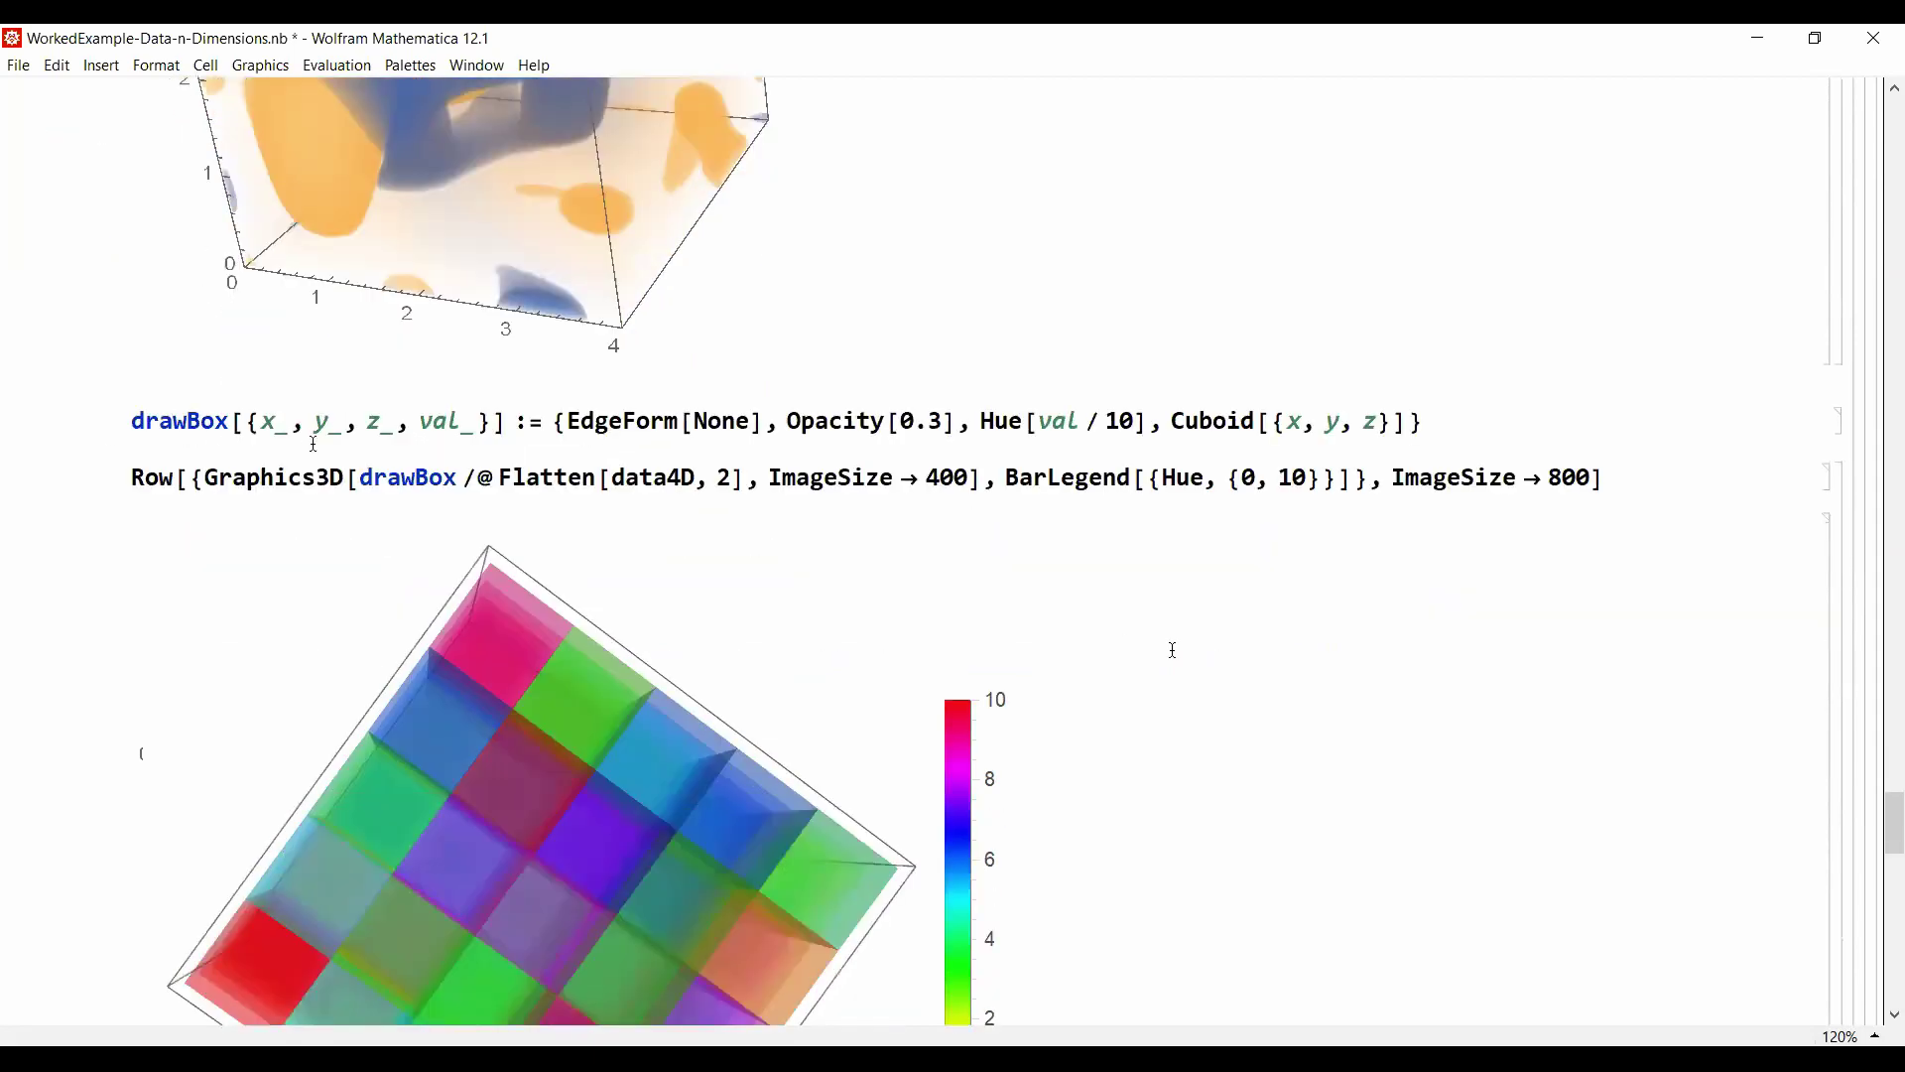
drag(258, 424, 384, 427)
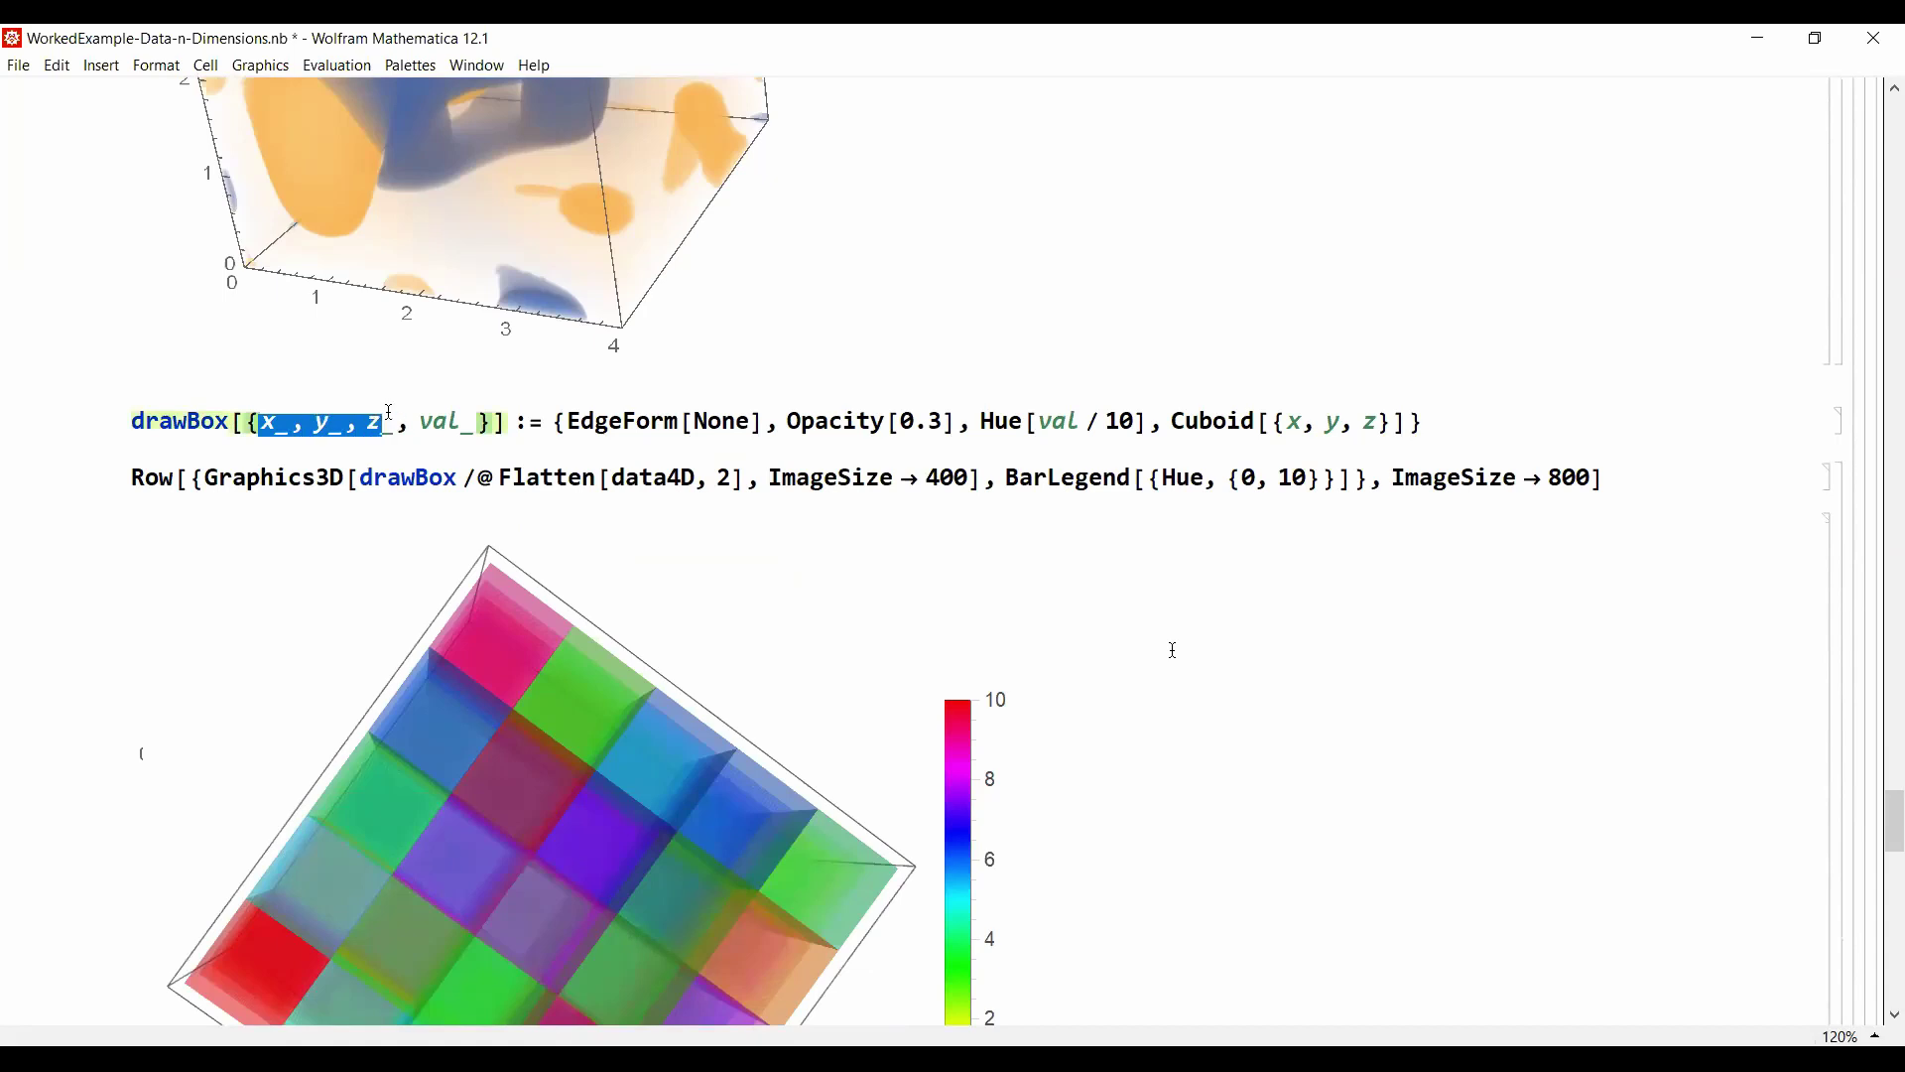
drag(417, 423, 463, 421)
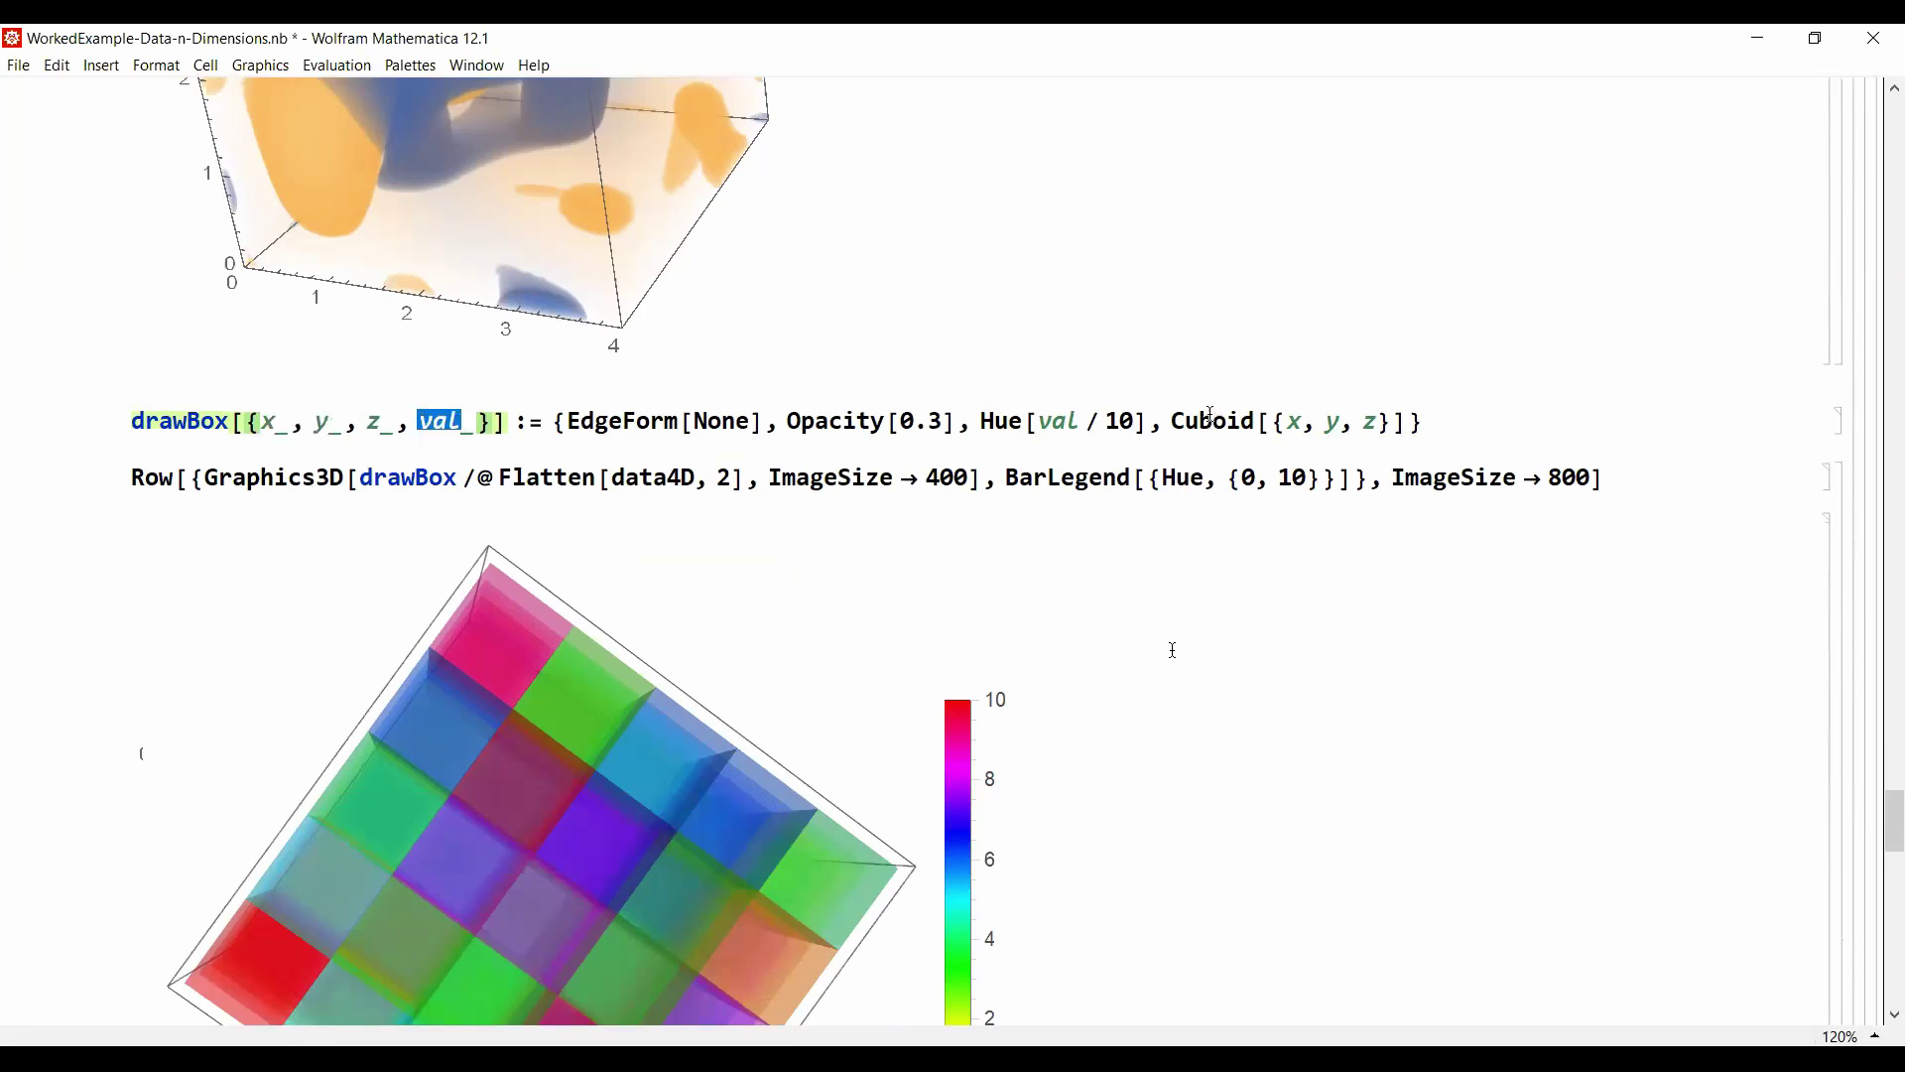
drag(984, 420, 1150, 420)
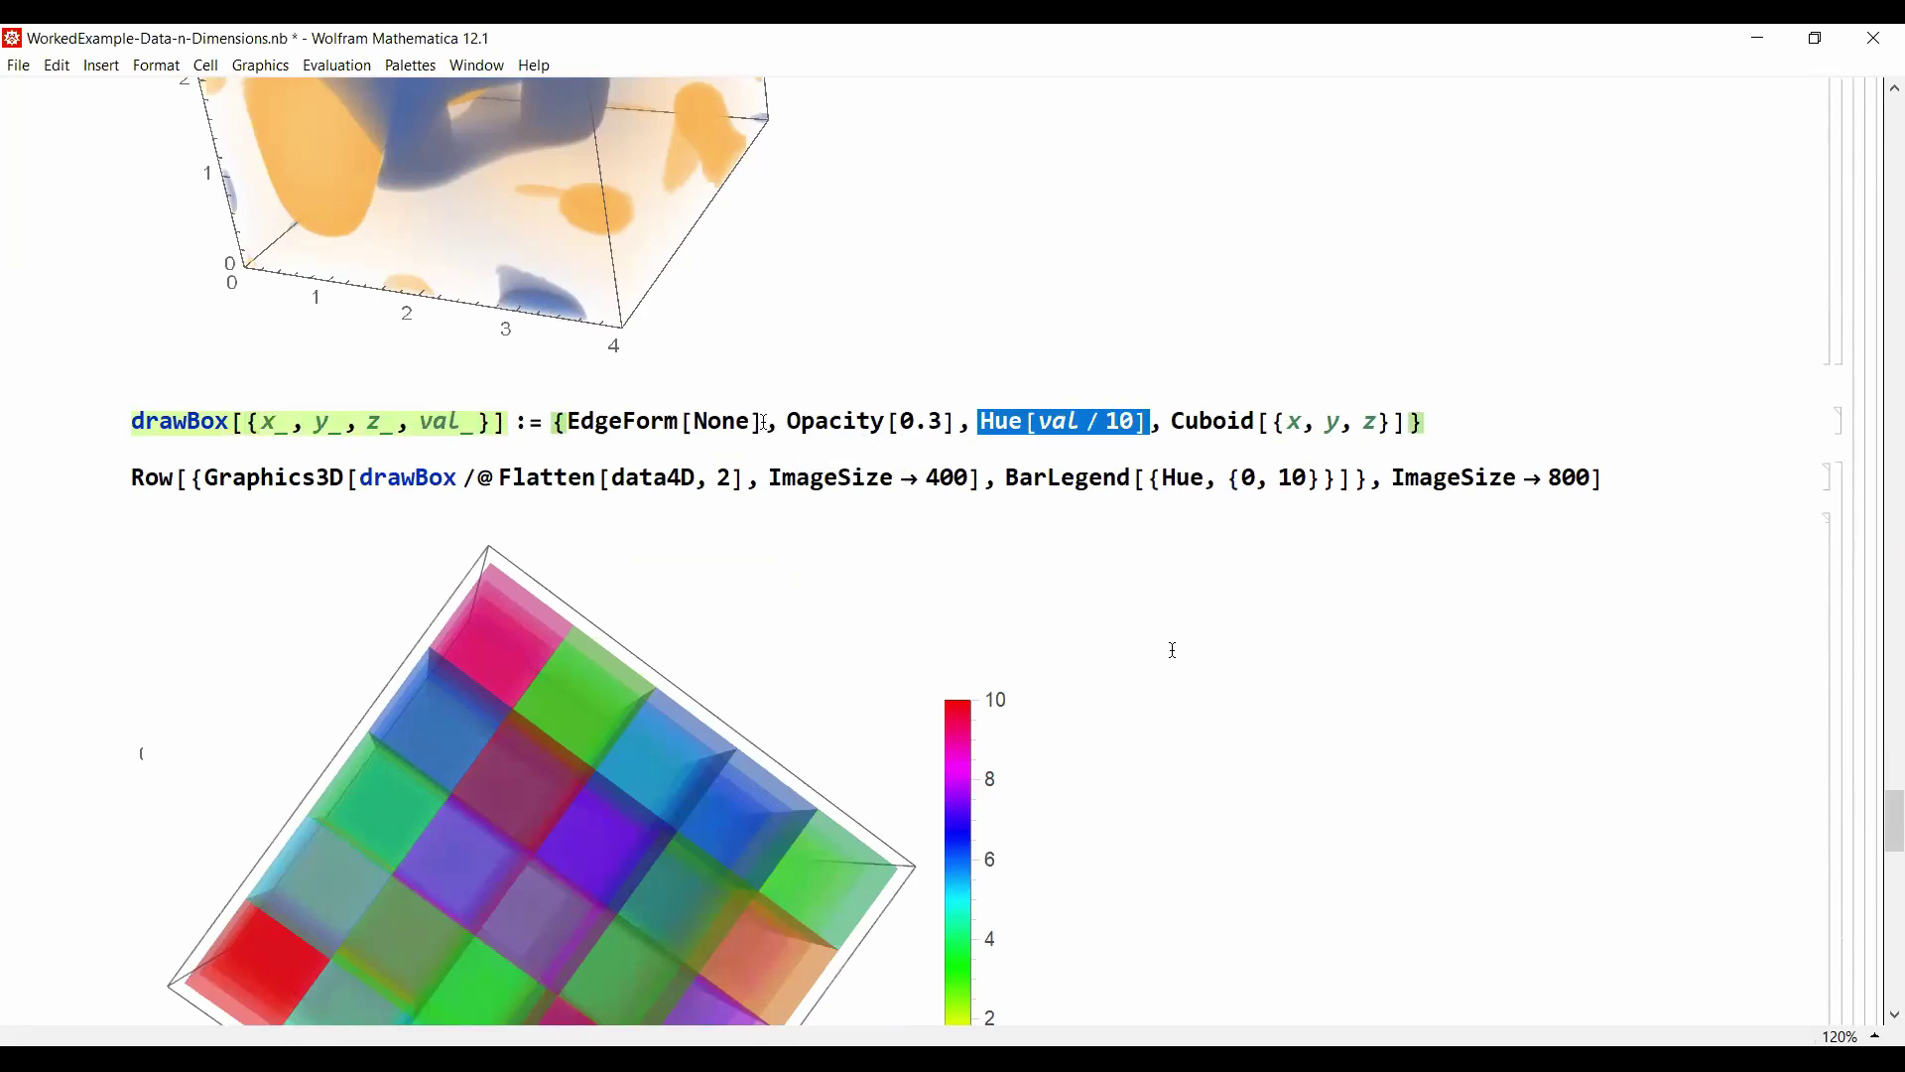
click(1460, 424)
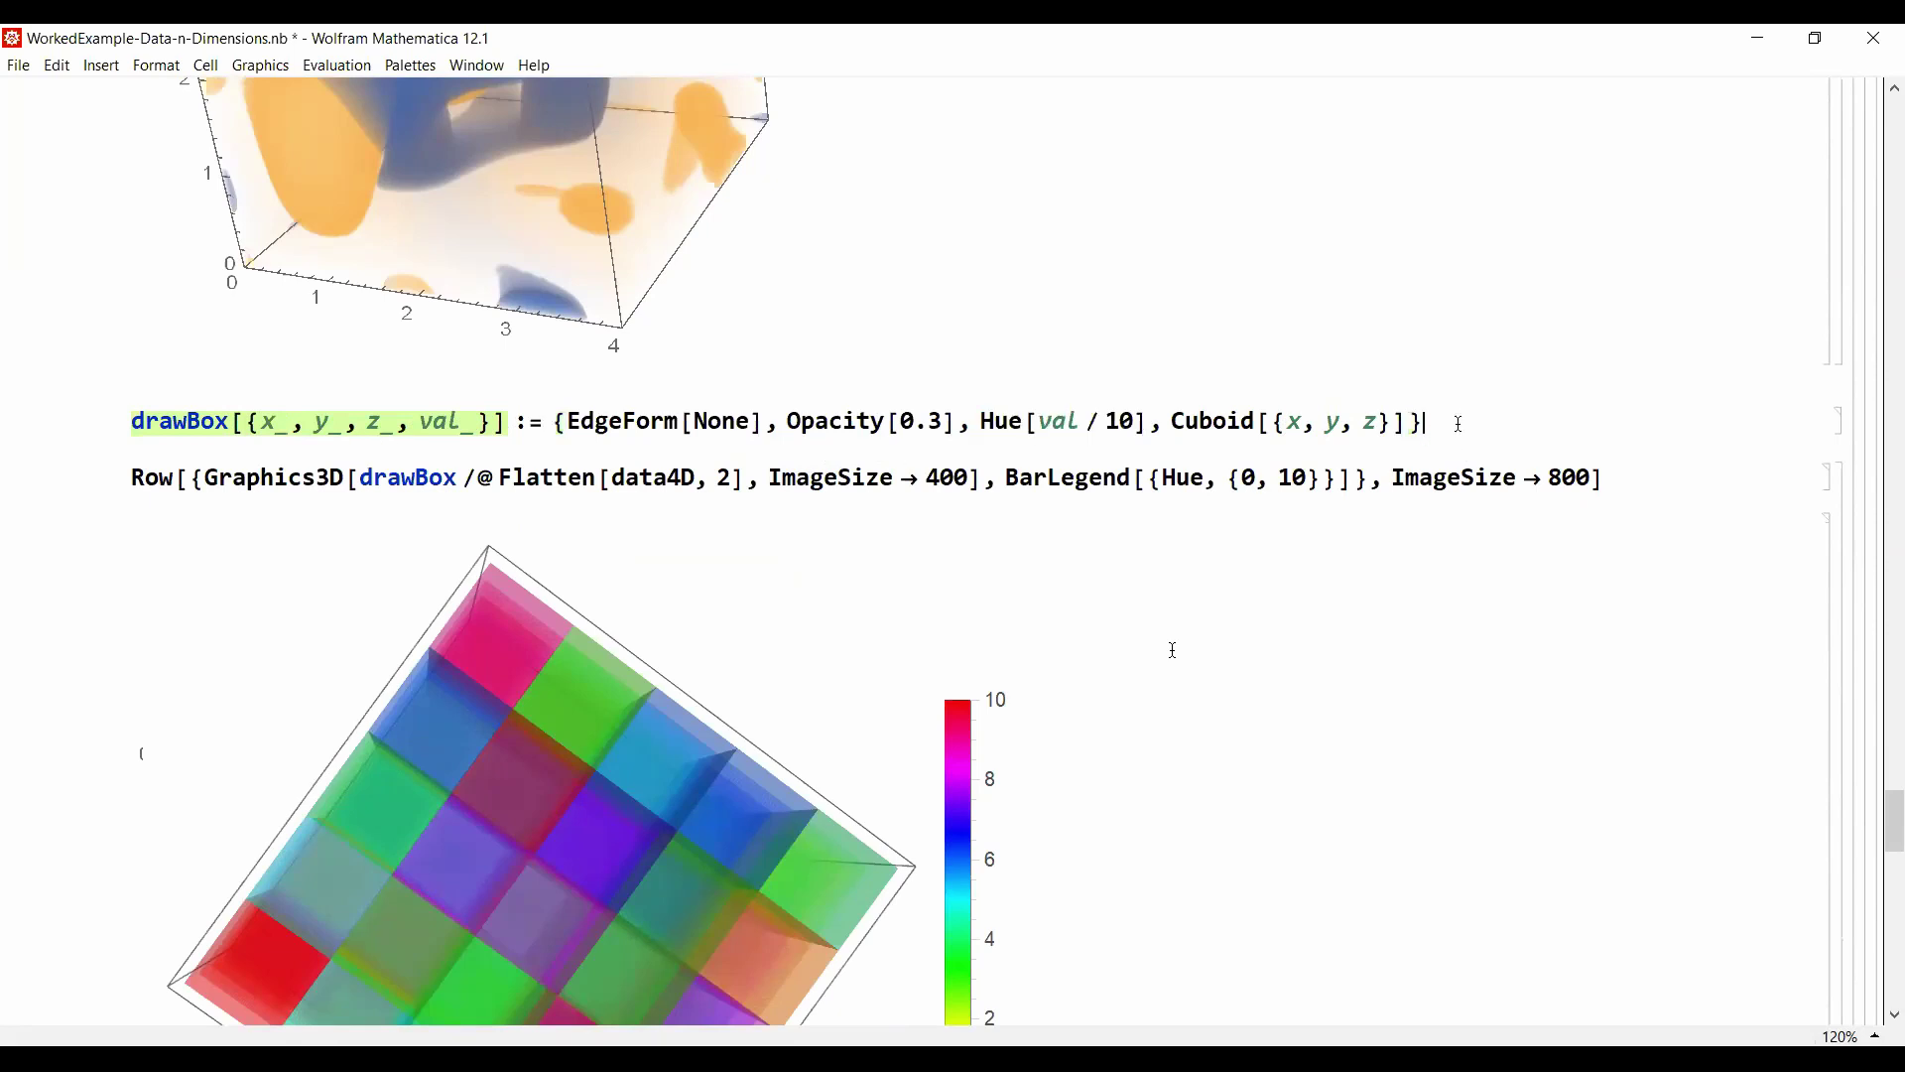
Step: Evaluate drawBox and rotate the translucent cuboid grid face-on beside its 0–10 legend
key(shift+Return)
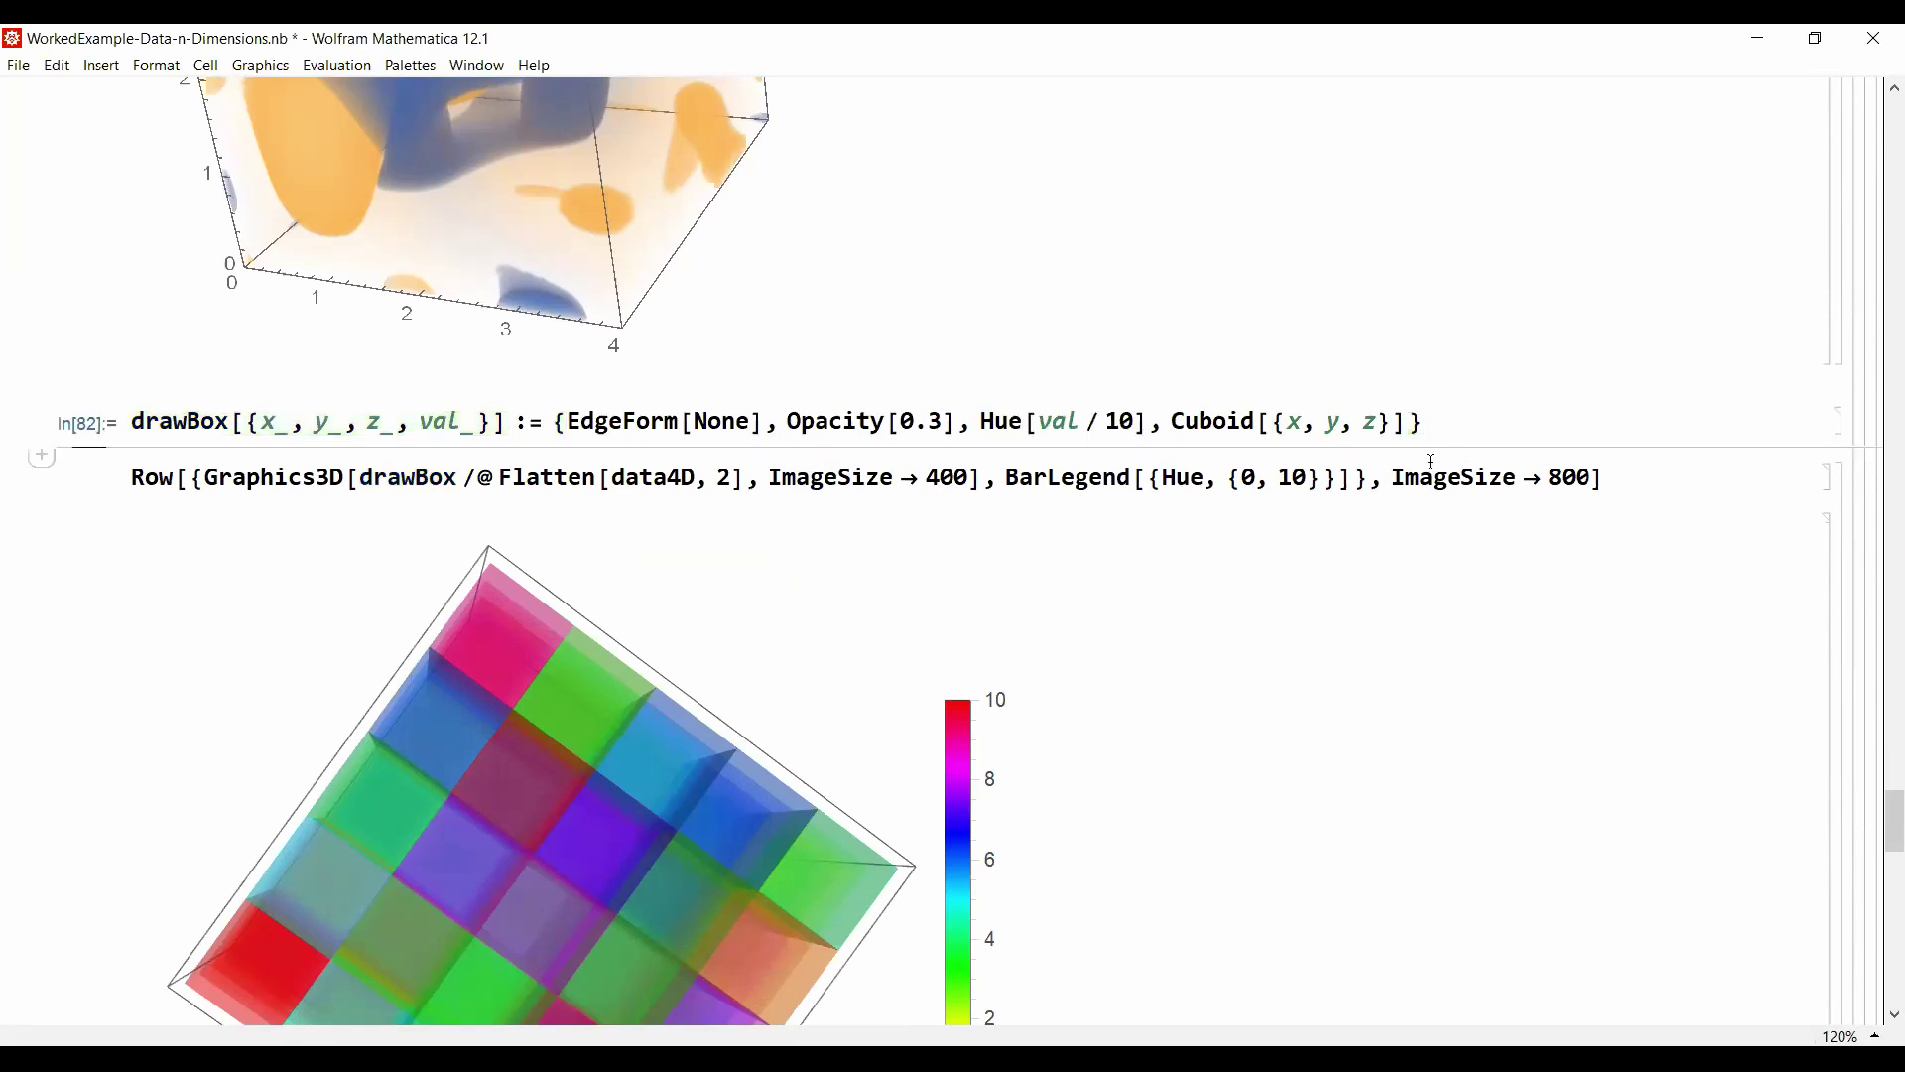
scroll(1306, 676, down, 3)
scroll(1306, 676, down, 3)
scroll(1204, 417, up, 3)
drag(535, 659, 460, 749)
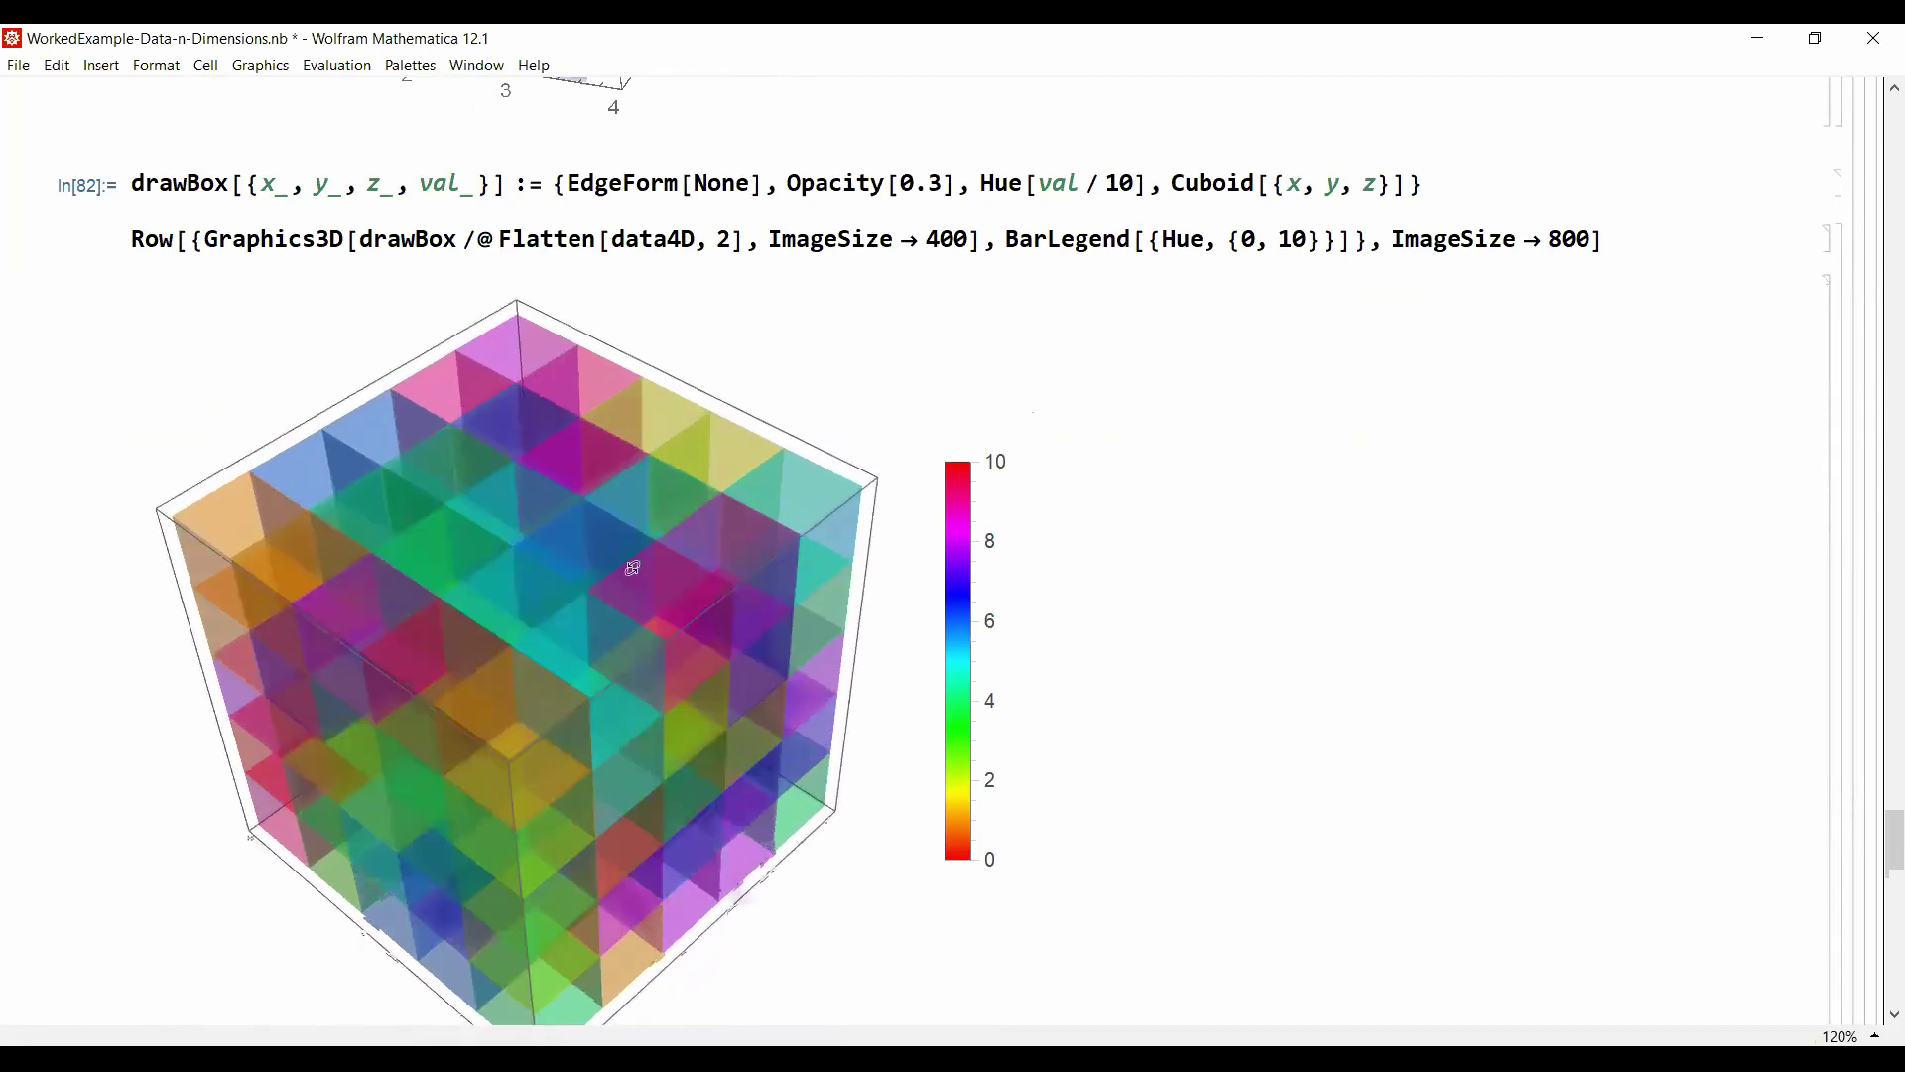
drag(714, 549, 671, 613)
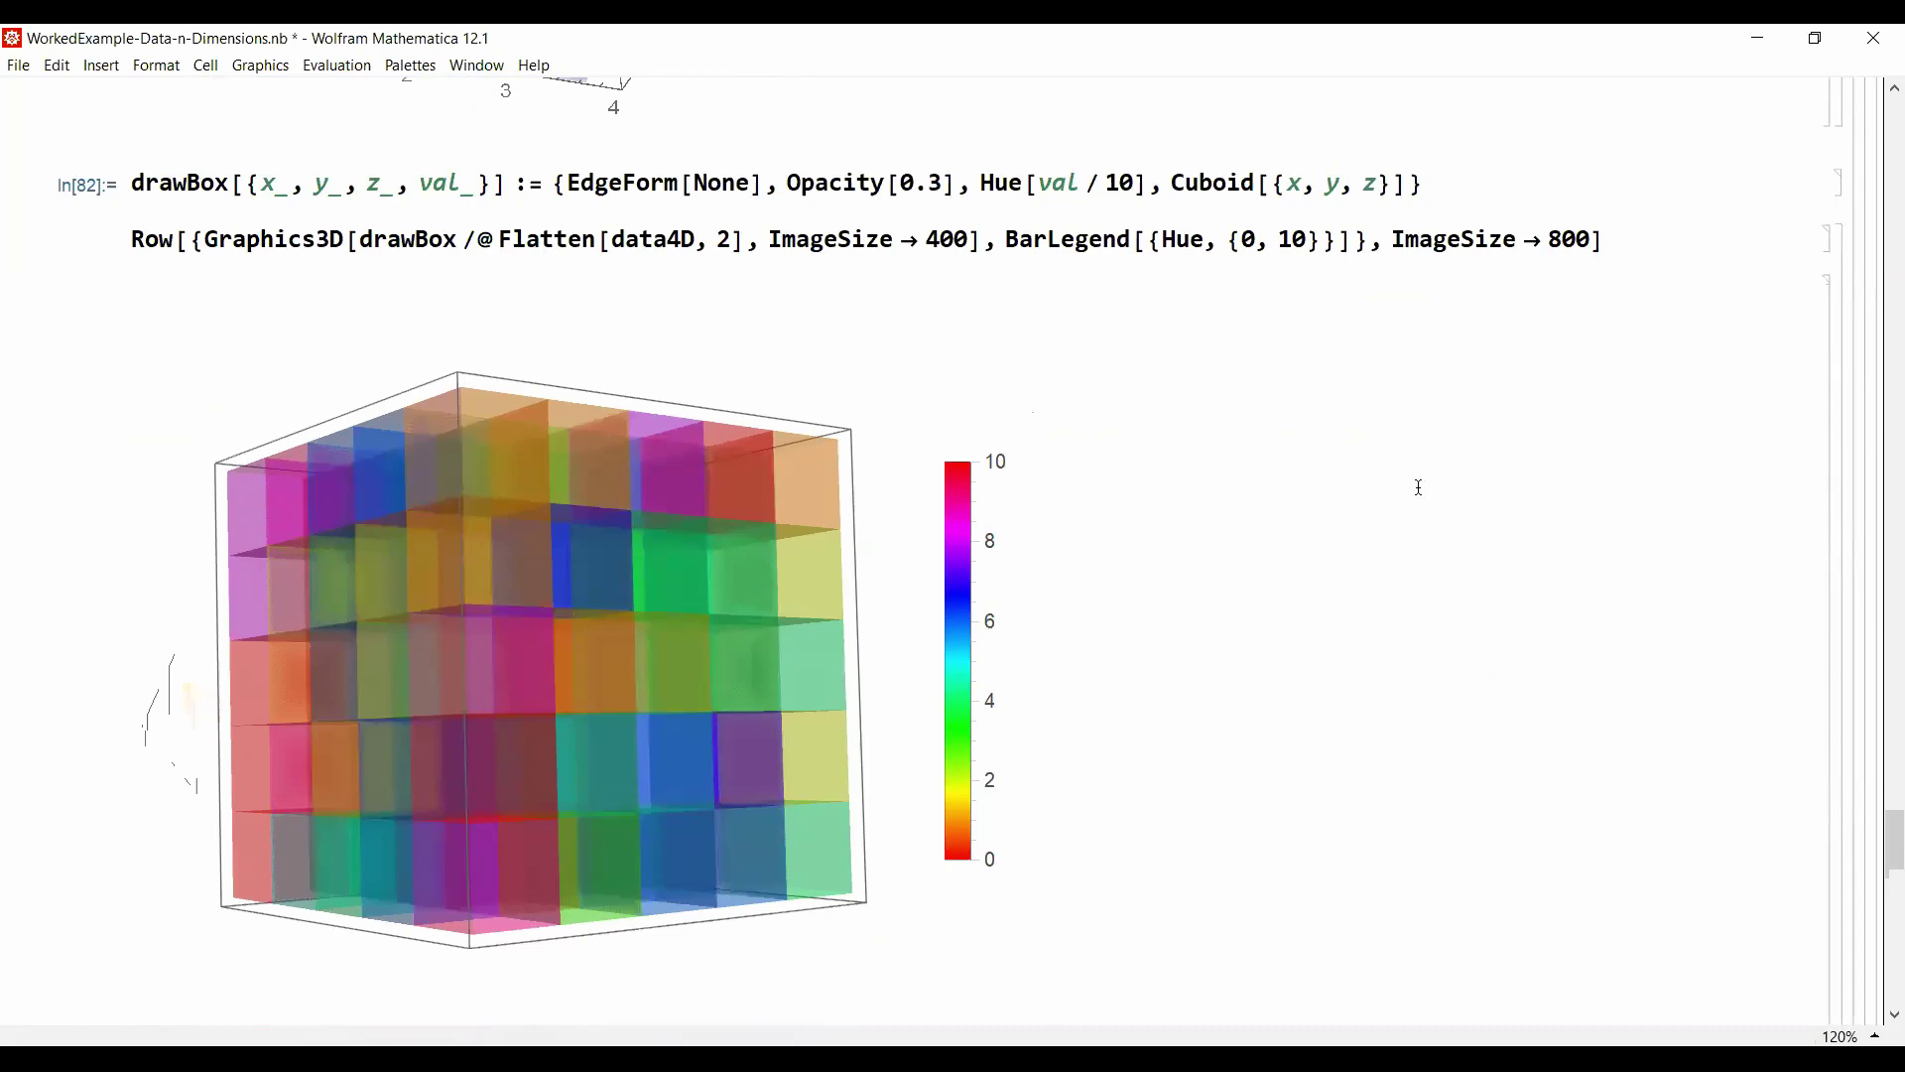
Step: Scroll to the 6-D Data cells with rot = RotationTransform[π/3, {0, 3, 2}] and drawSphereVec
scroll(1421, 482, down, 5)
scroll(639, 562, down, 2)
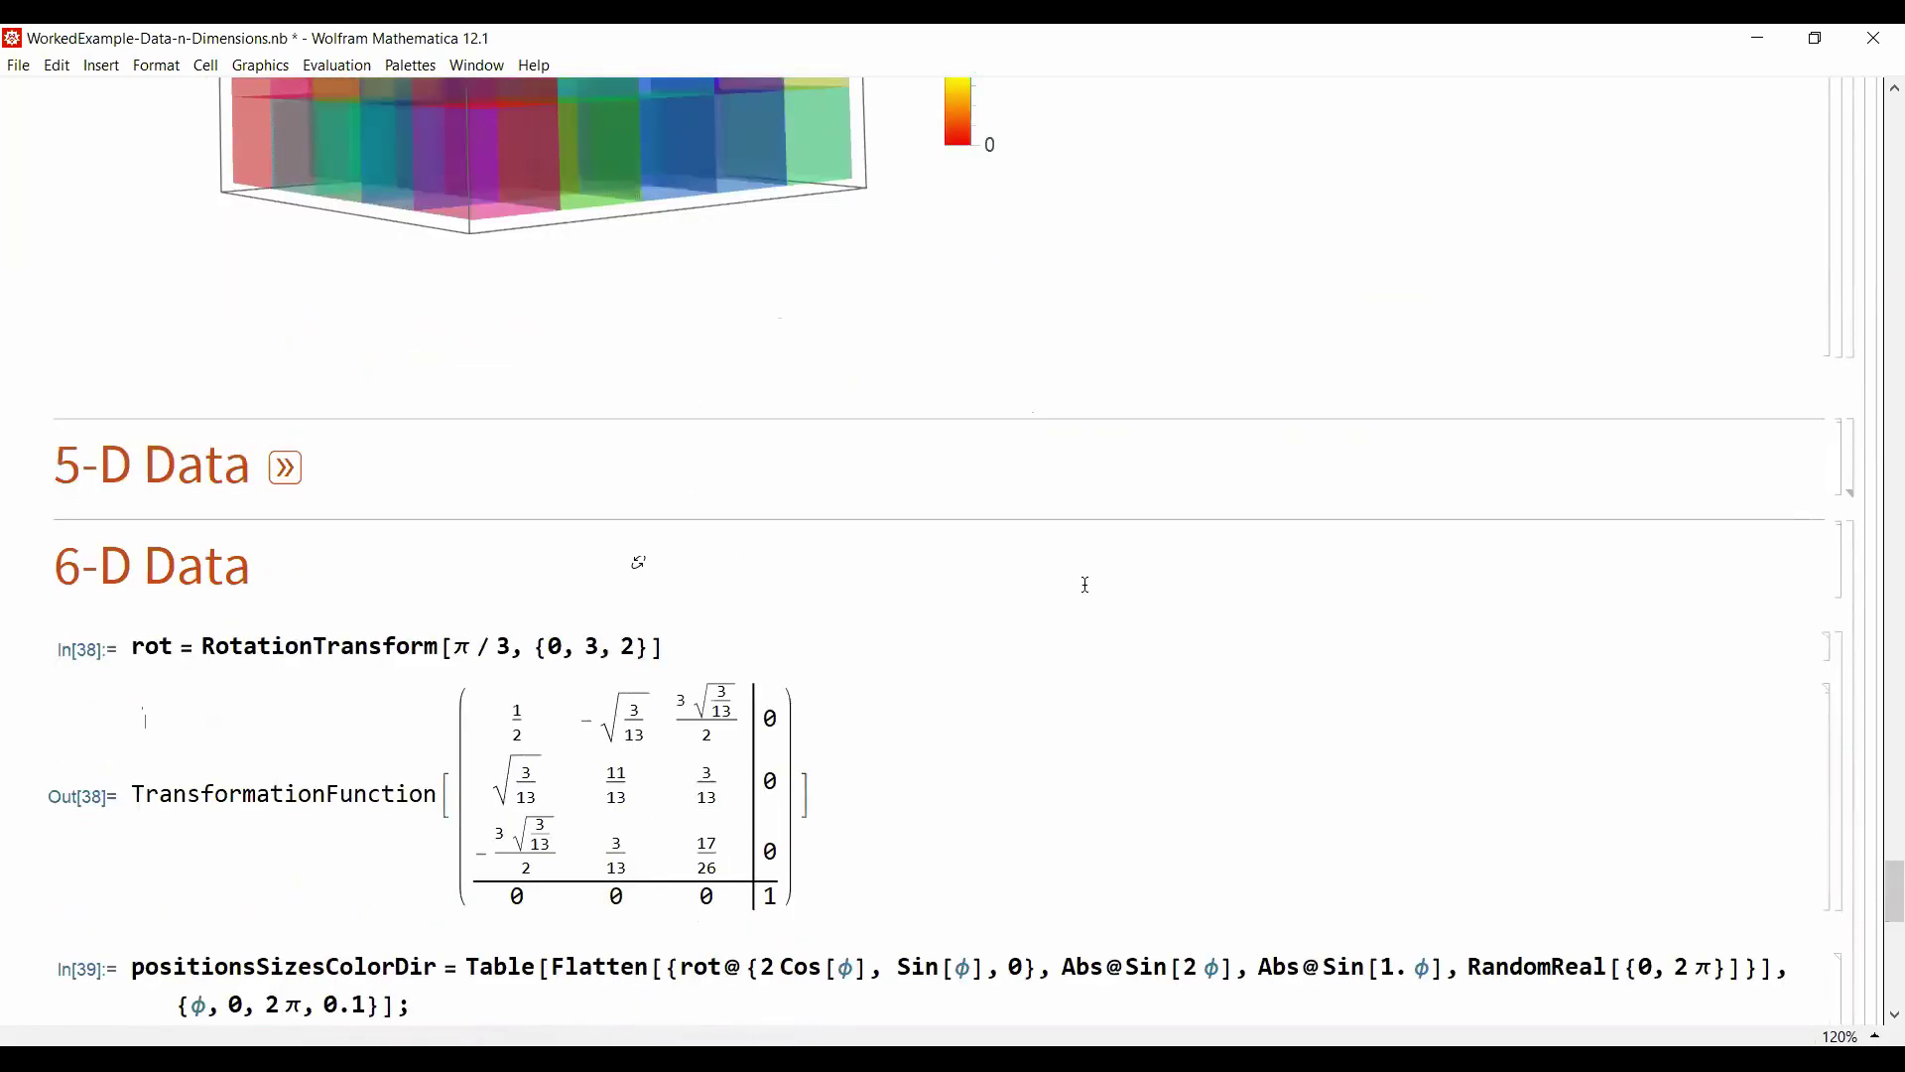
scroll(1059, 577, down, 3)
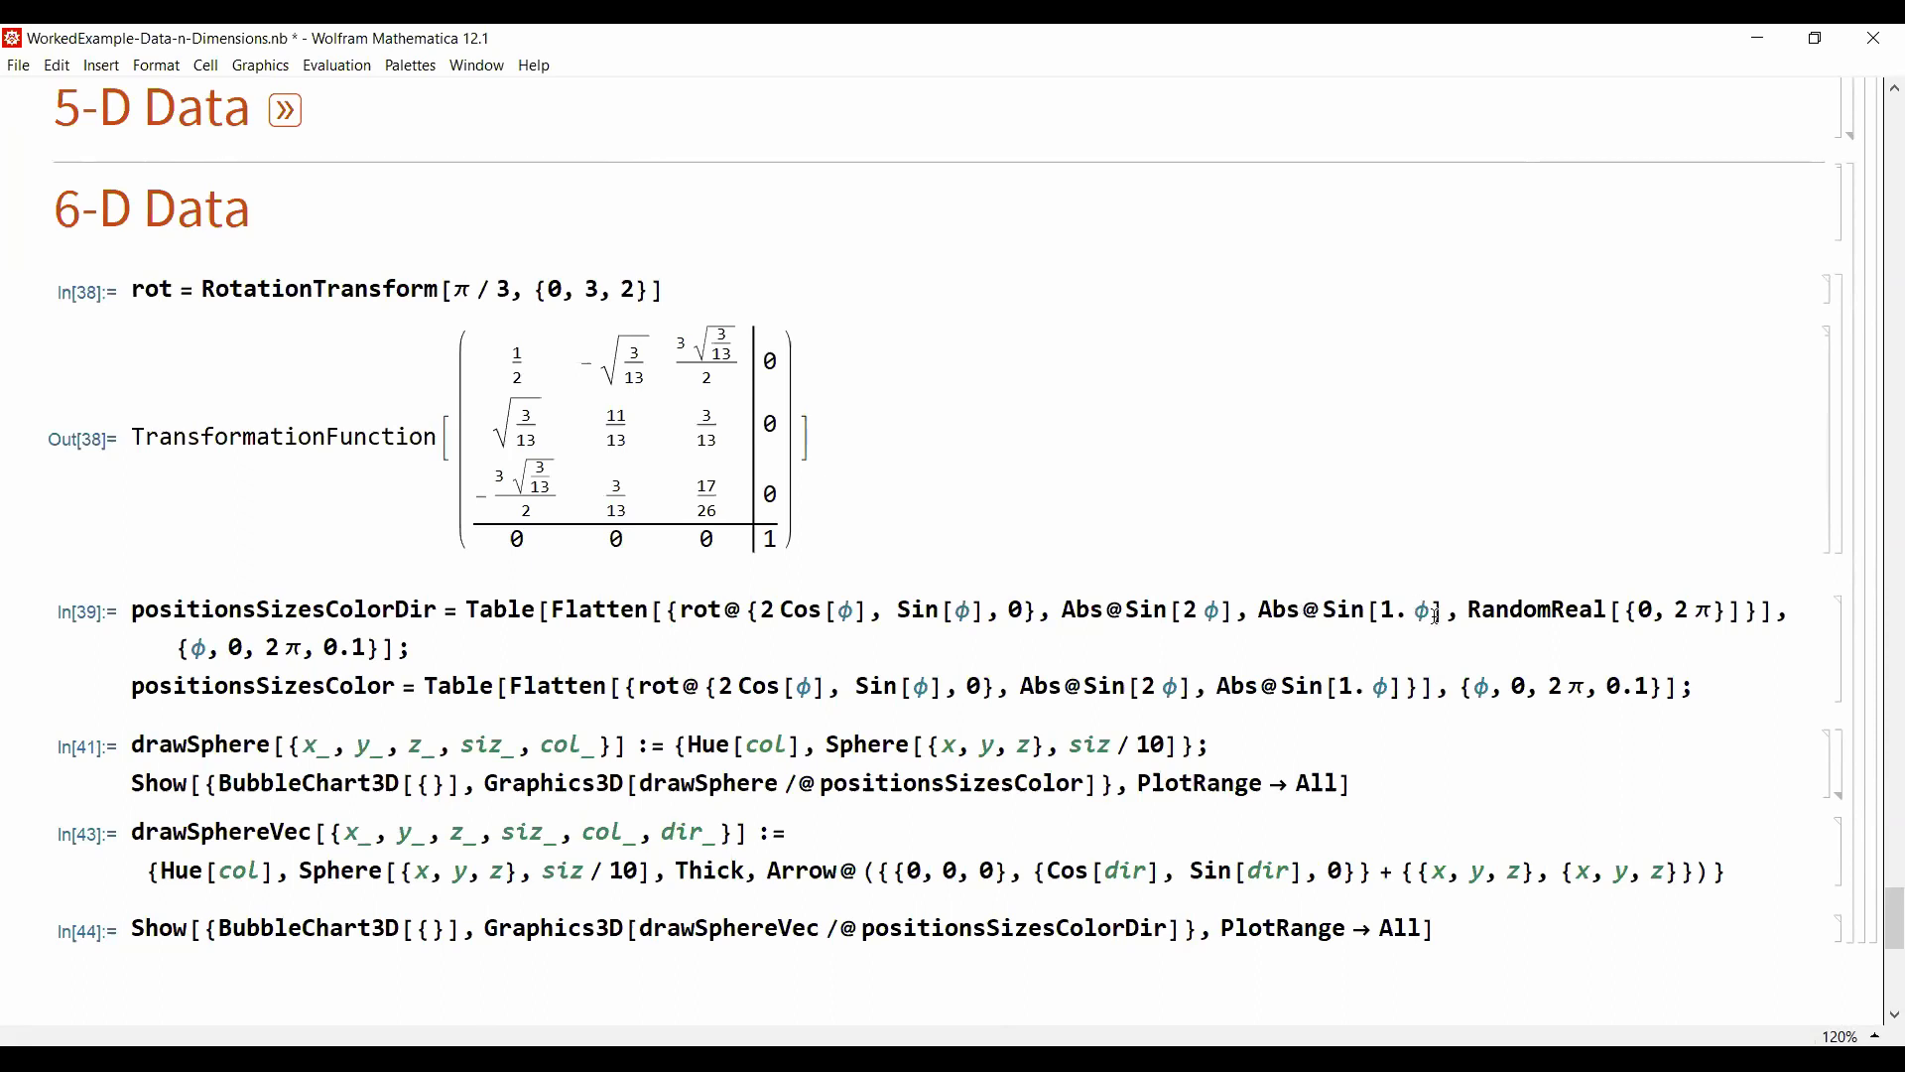
Step: Expand the drawSphere cell group and rotate its sphere plot to a nearly edge-on view
scroll(1667, 1037, down, 5)
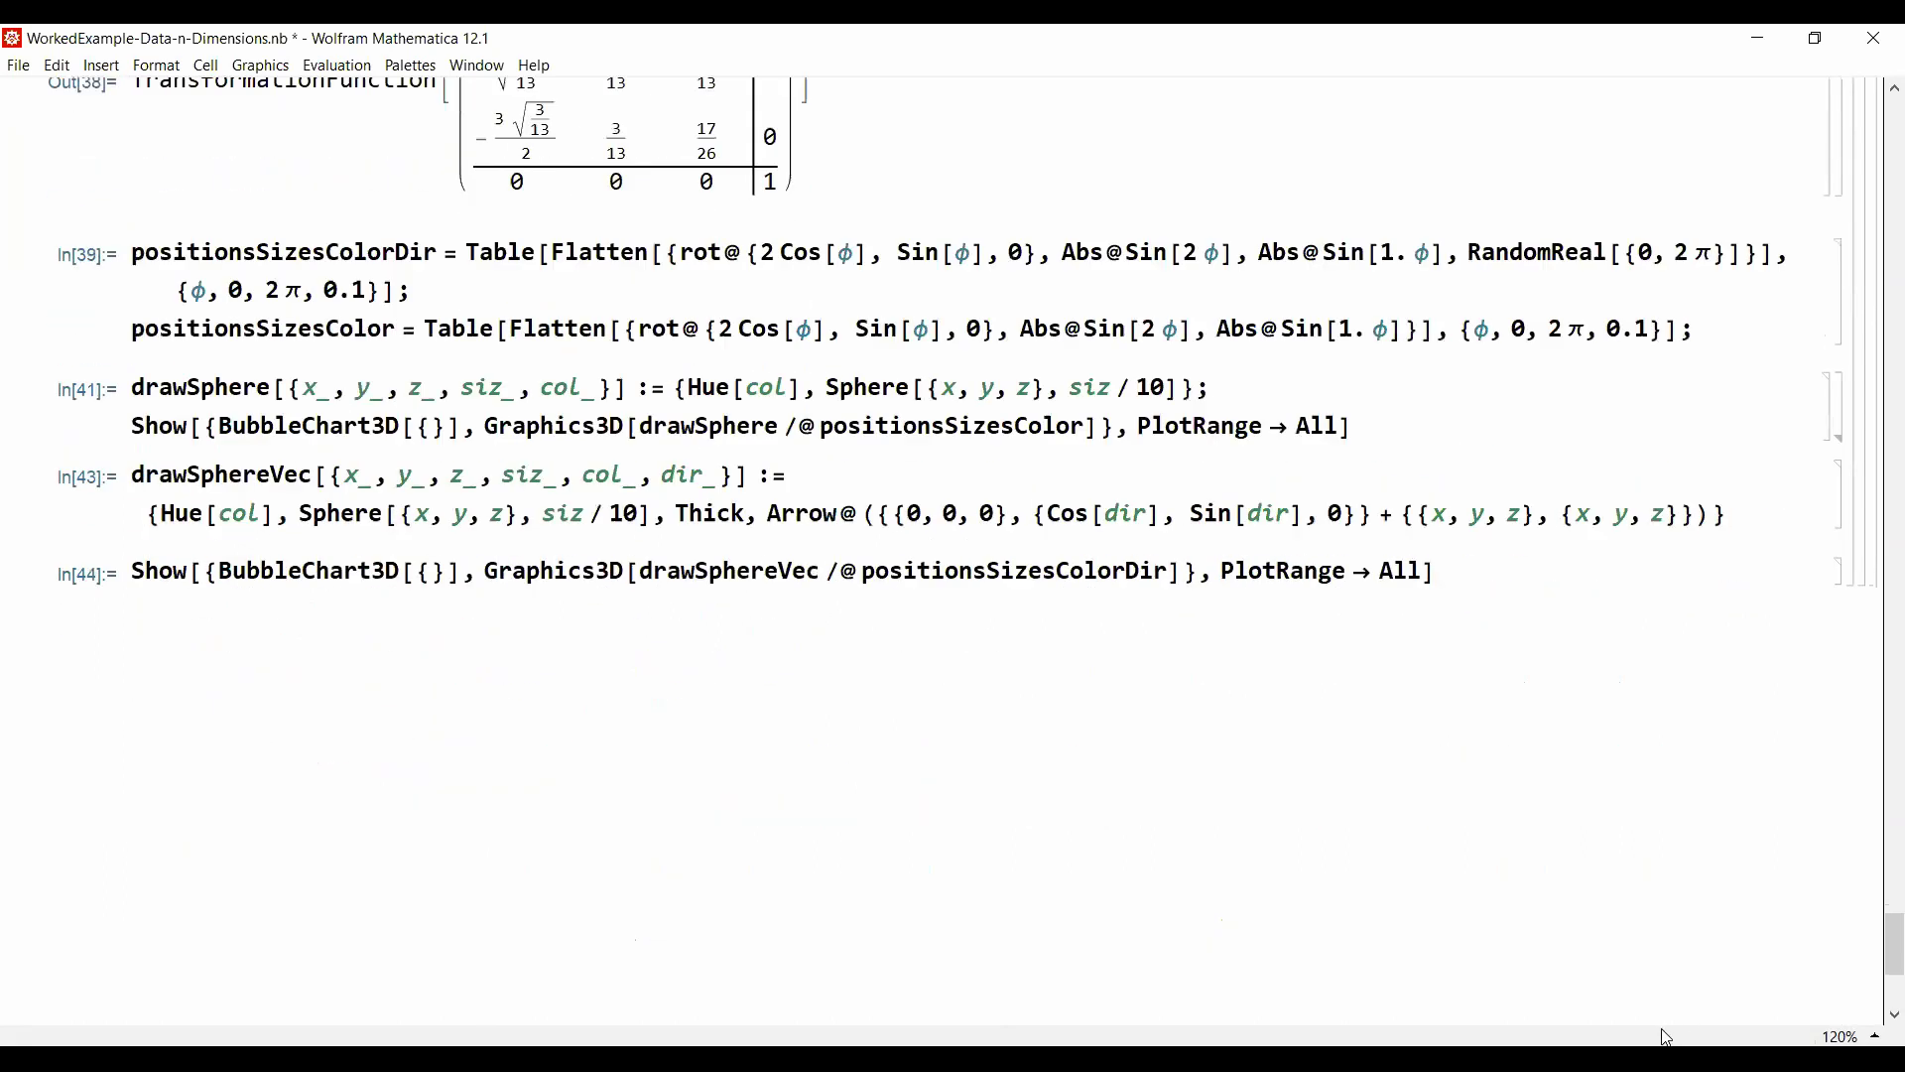
scroll(1377, 756, up, 6)
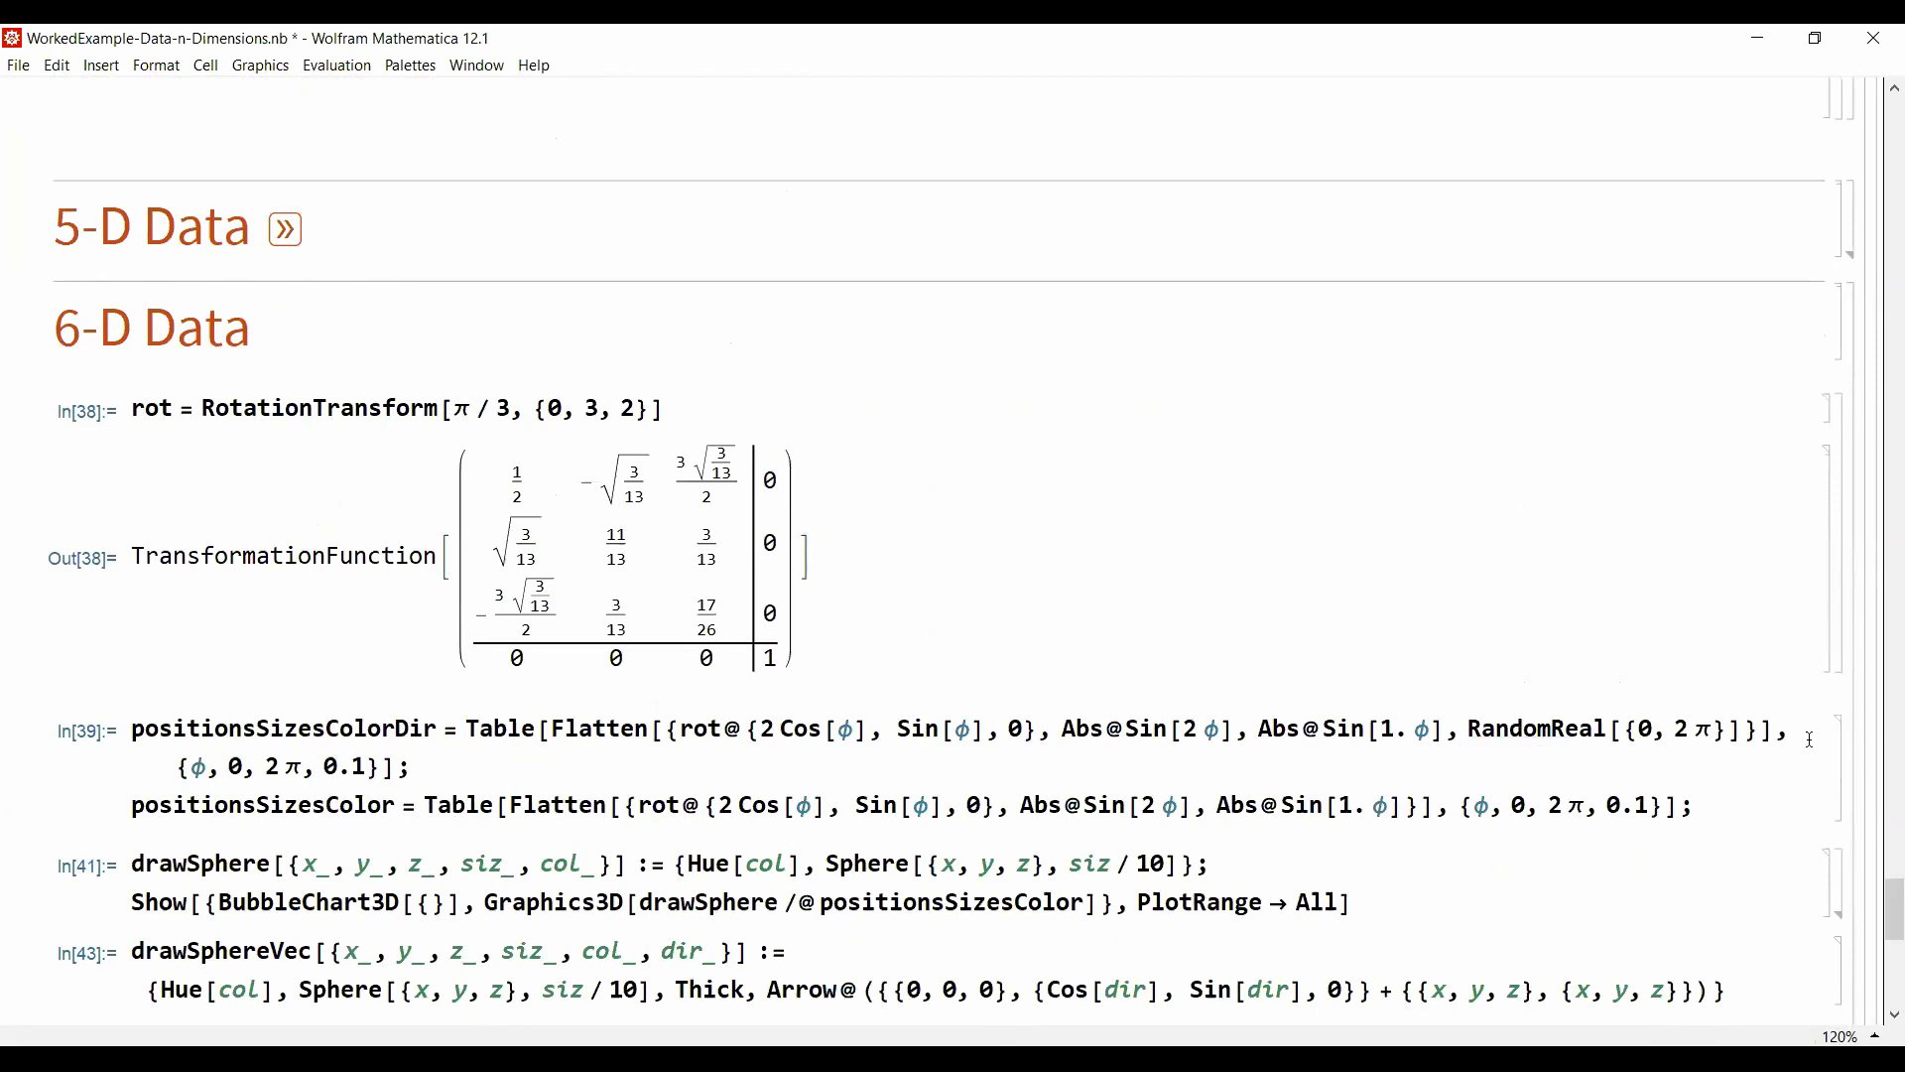
double_click(1840, 884)
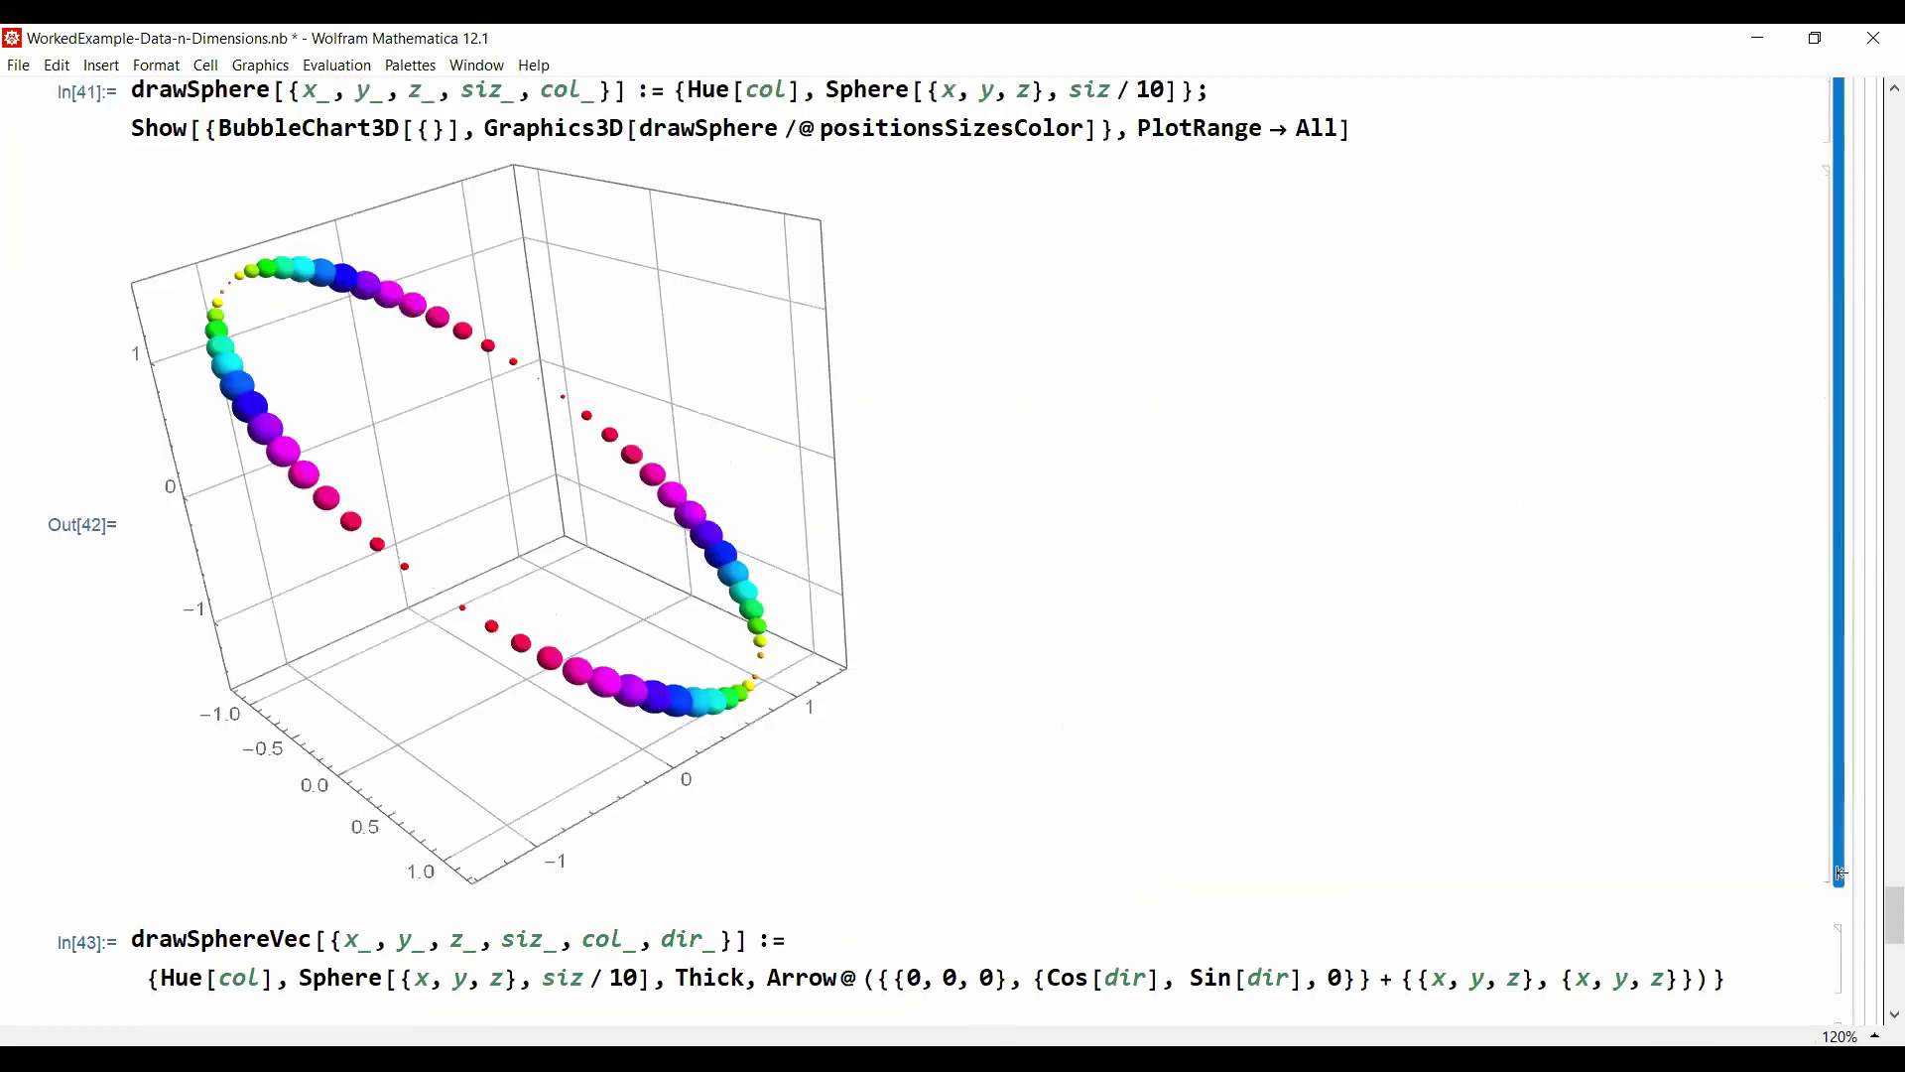
scroll(1350, 617, up, 3)
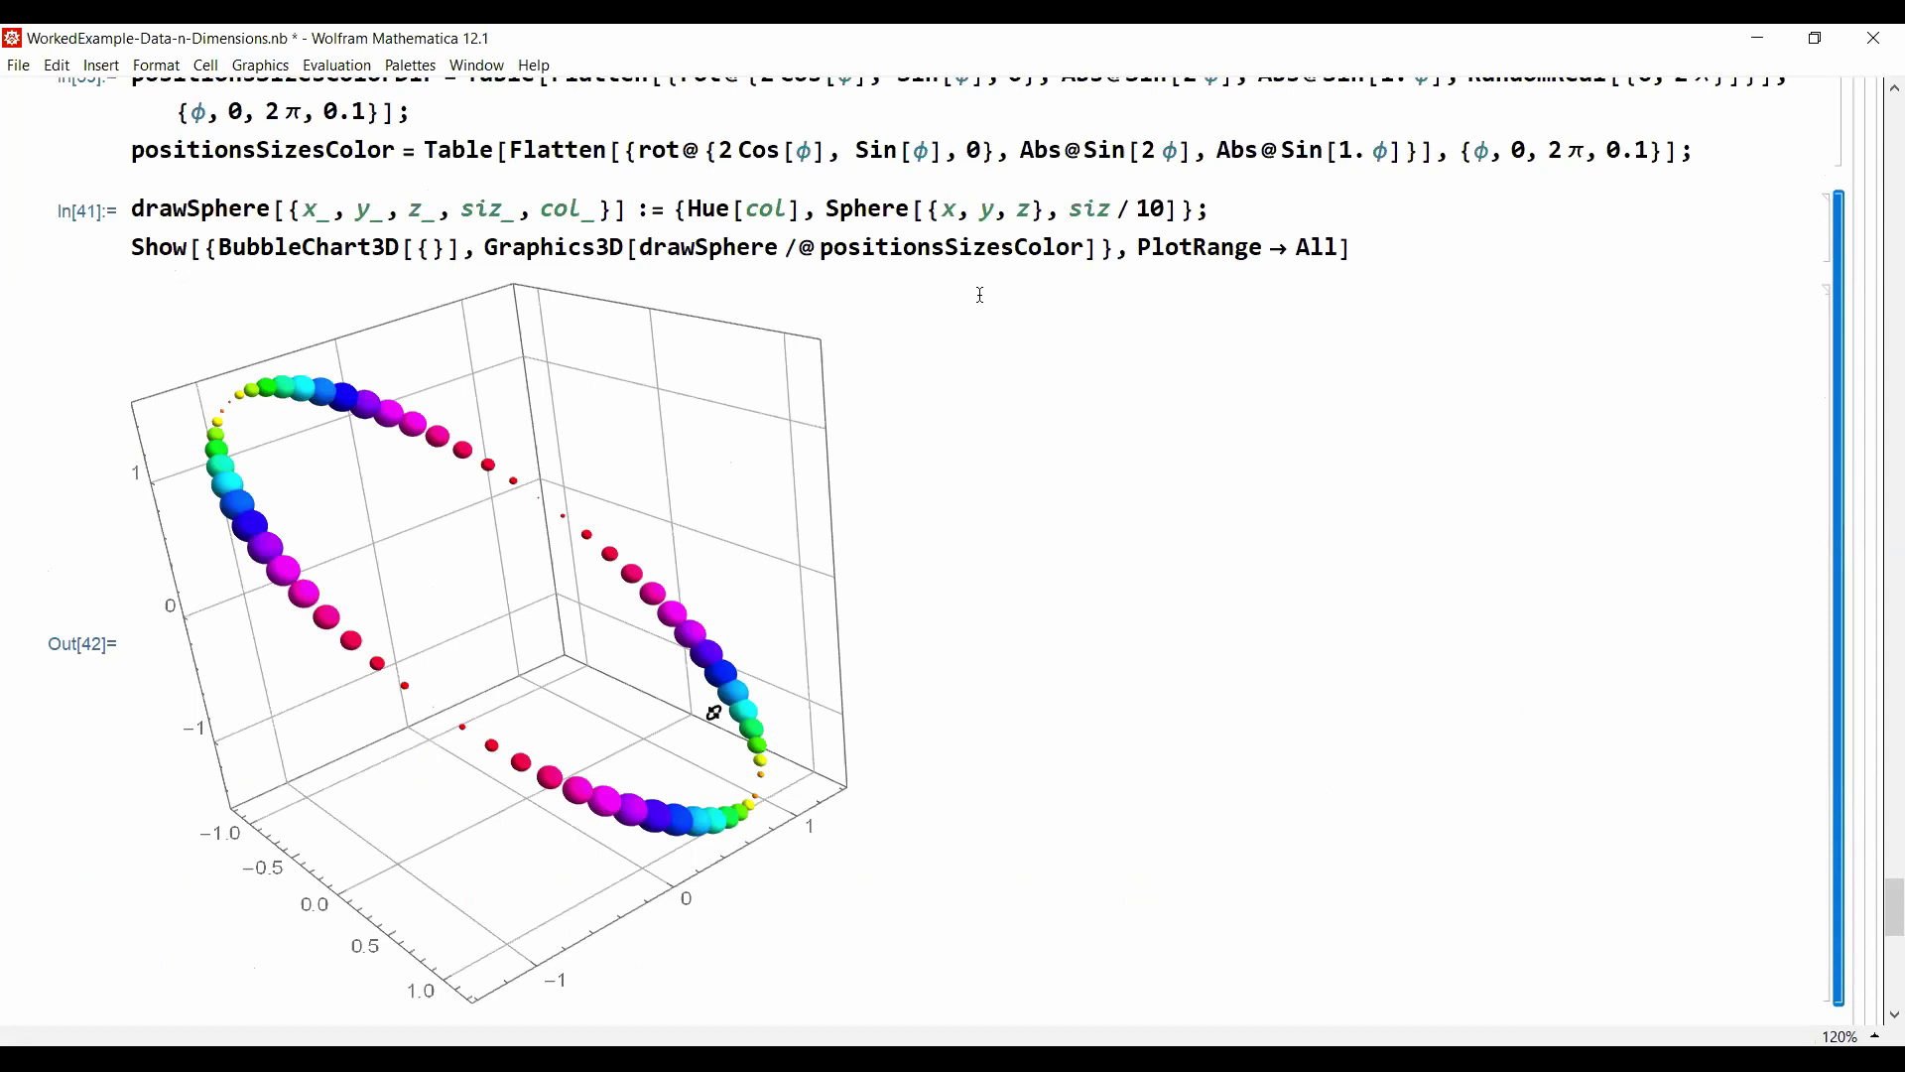
drag(462, 738, 563, 607)
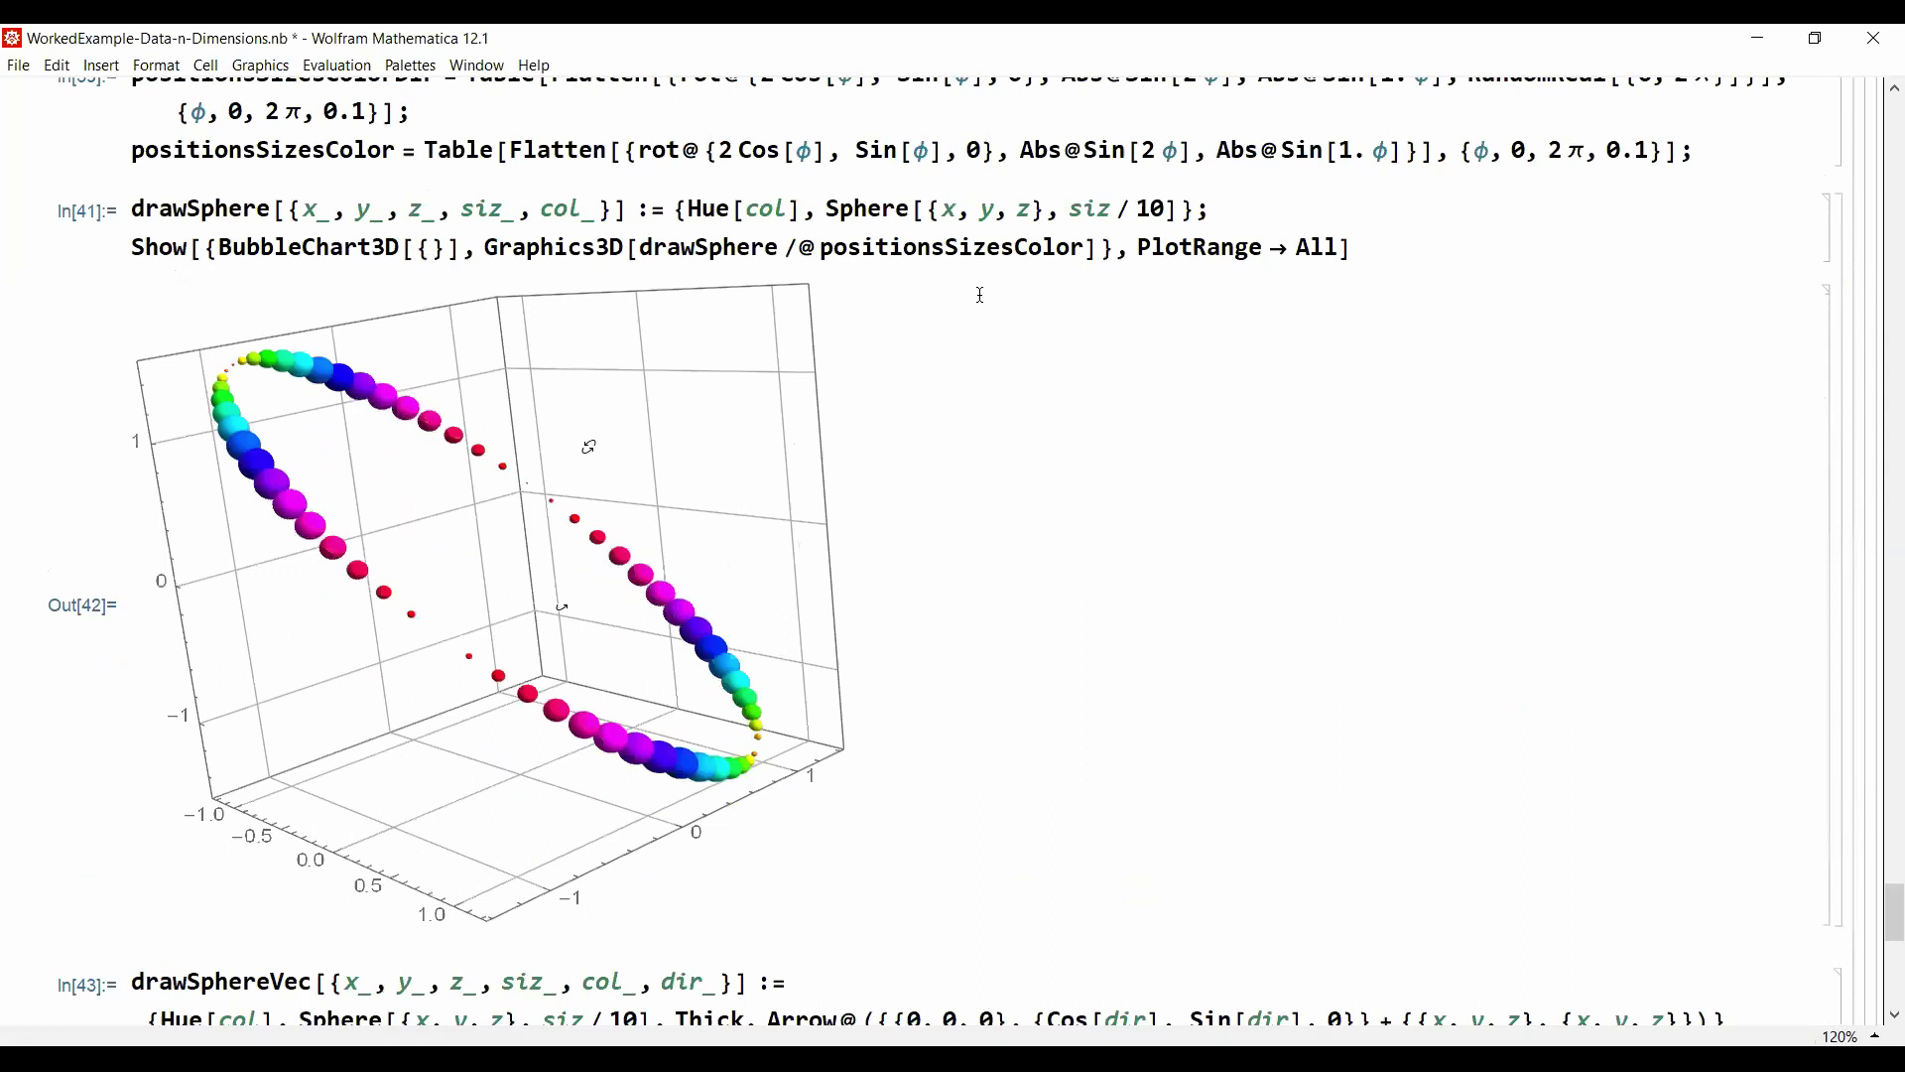
Step: Highlight drawSphere's siz_ and col_ parameters while rotating the ring of spheres
double_click(469, 210)
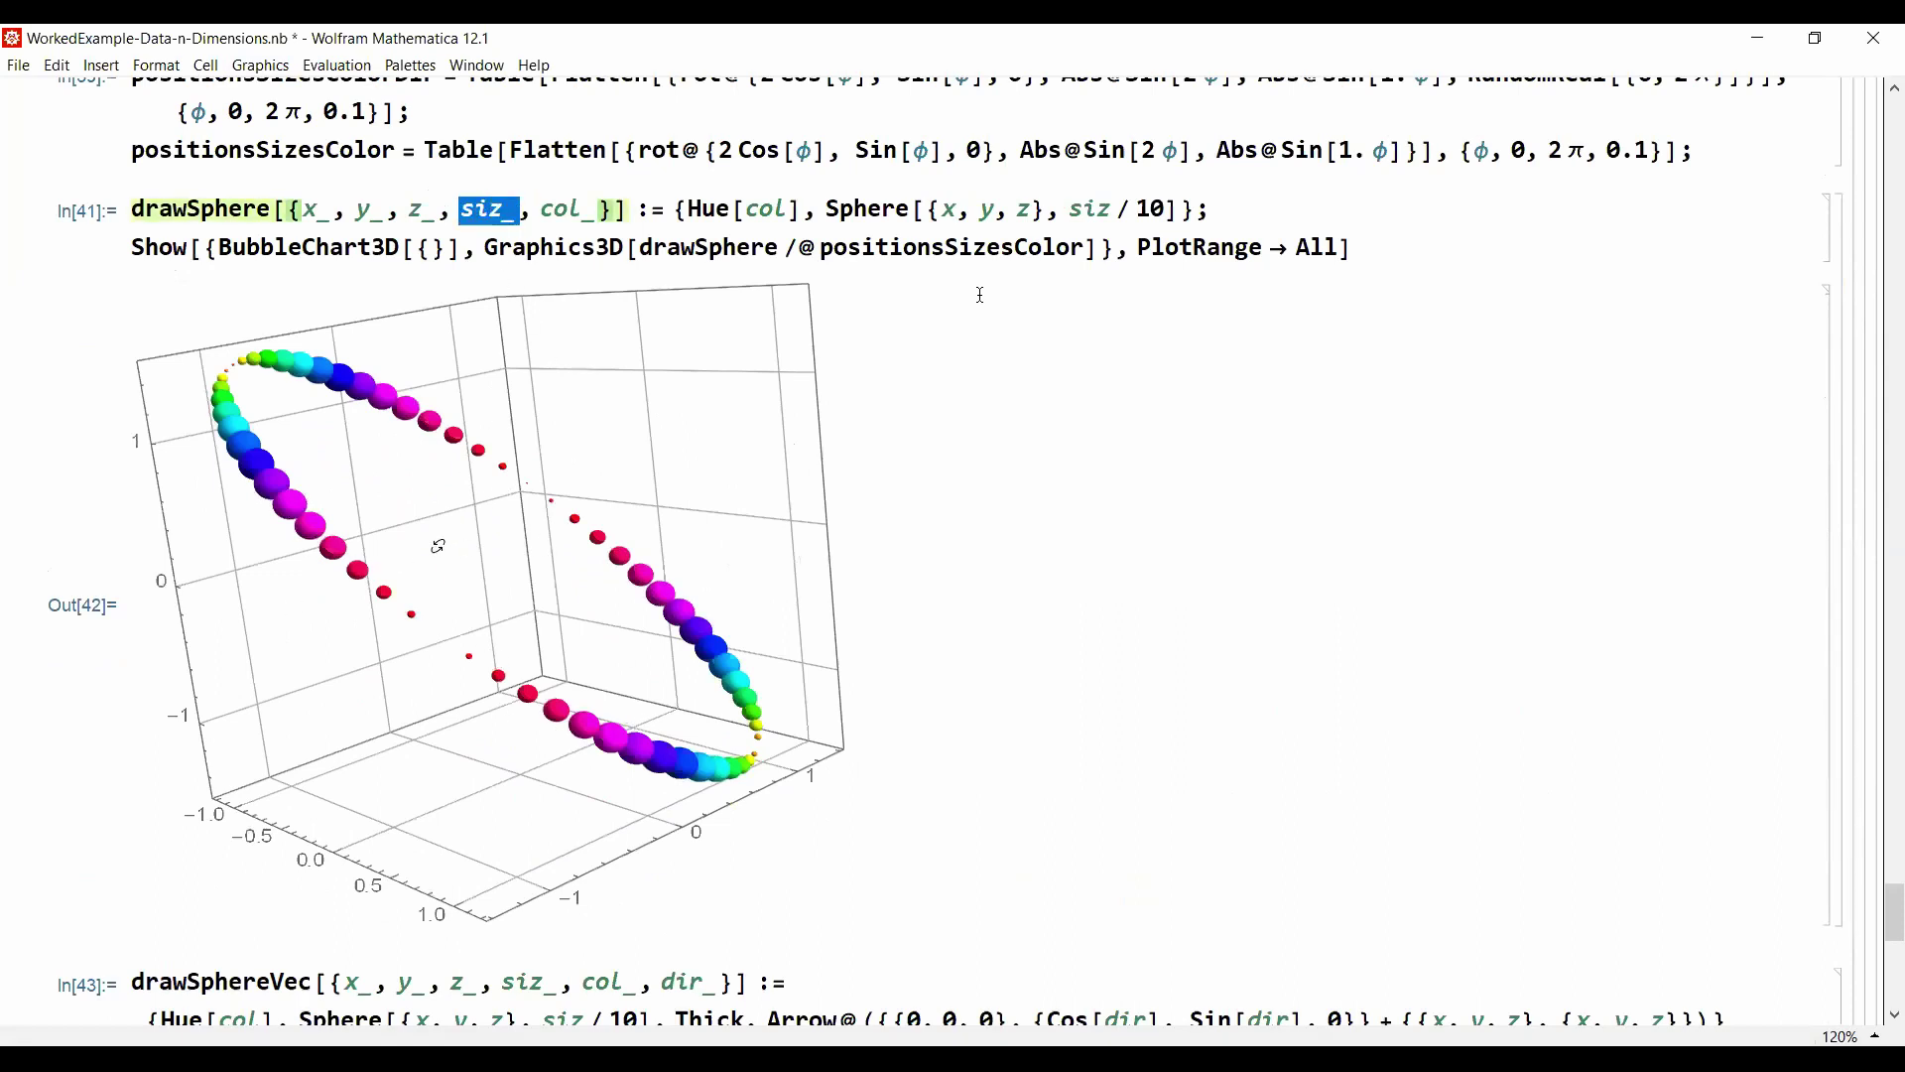
drag(431, 595, 367, 616)
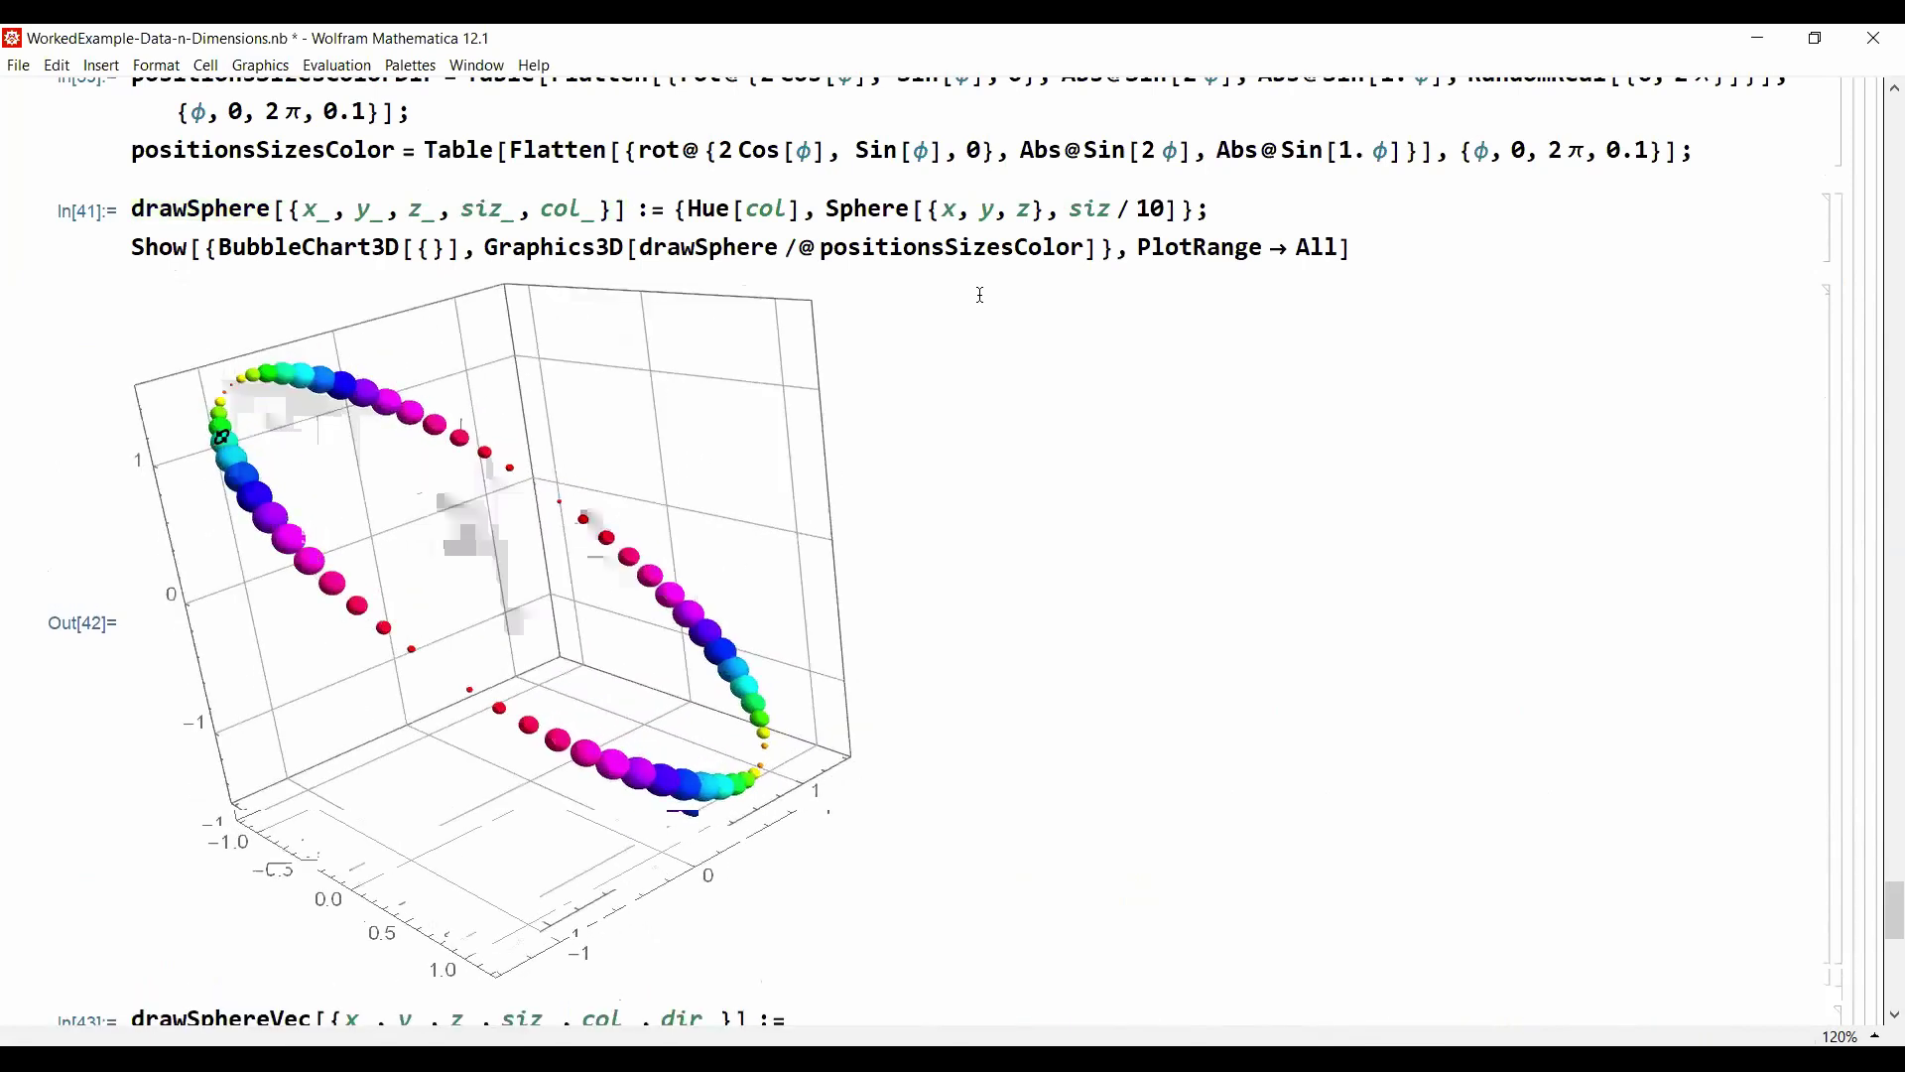
double_click(542, 207)
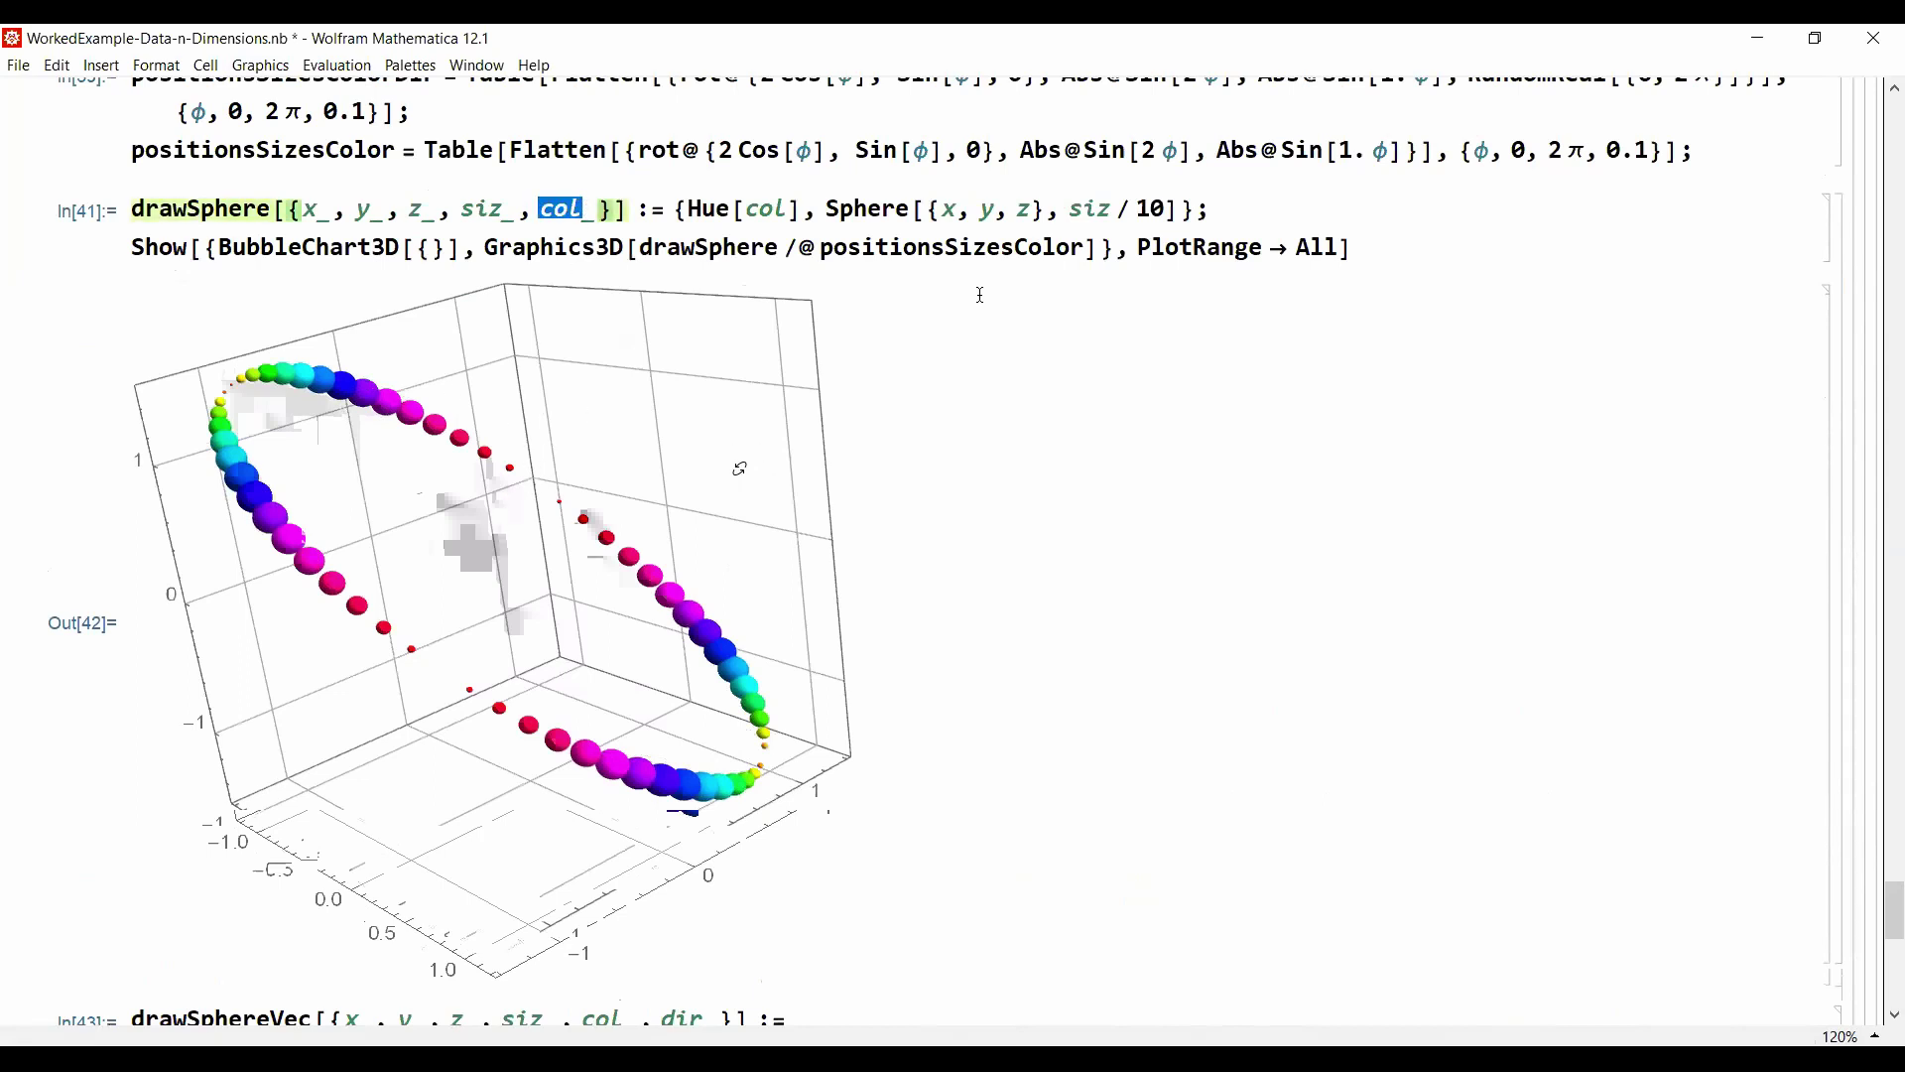
drag(734, 474, 595, 434)
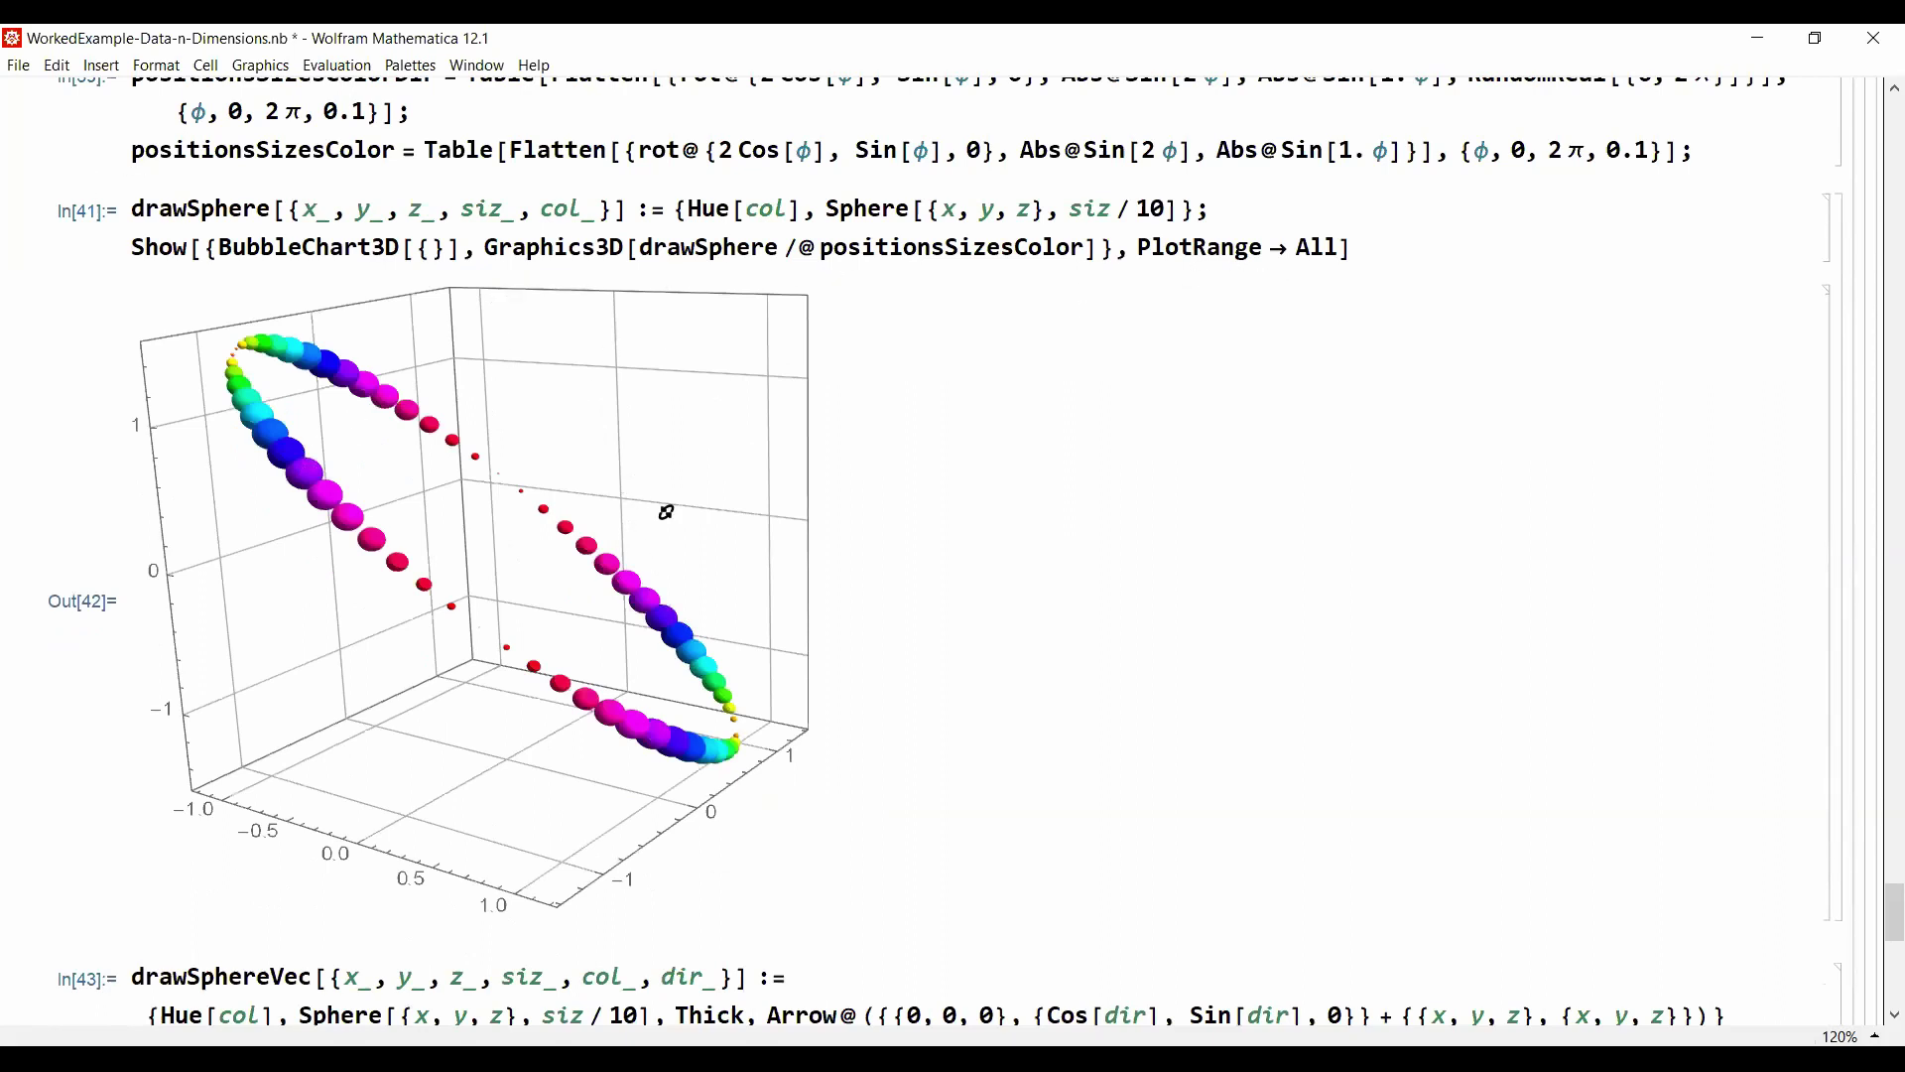
Step: Evaluate positionsSizesColor // Short in a new cell above drawSphere
double_click(938, 247)
key(ctrl+c)
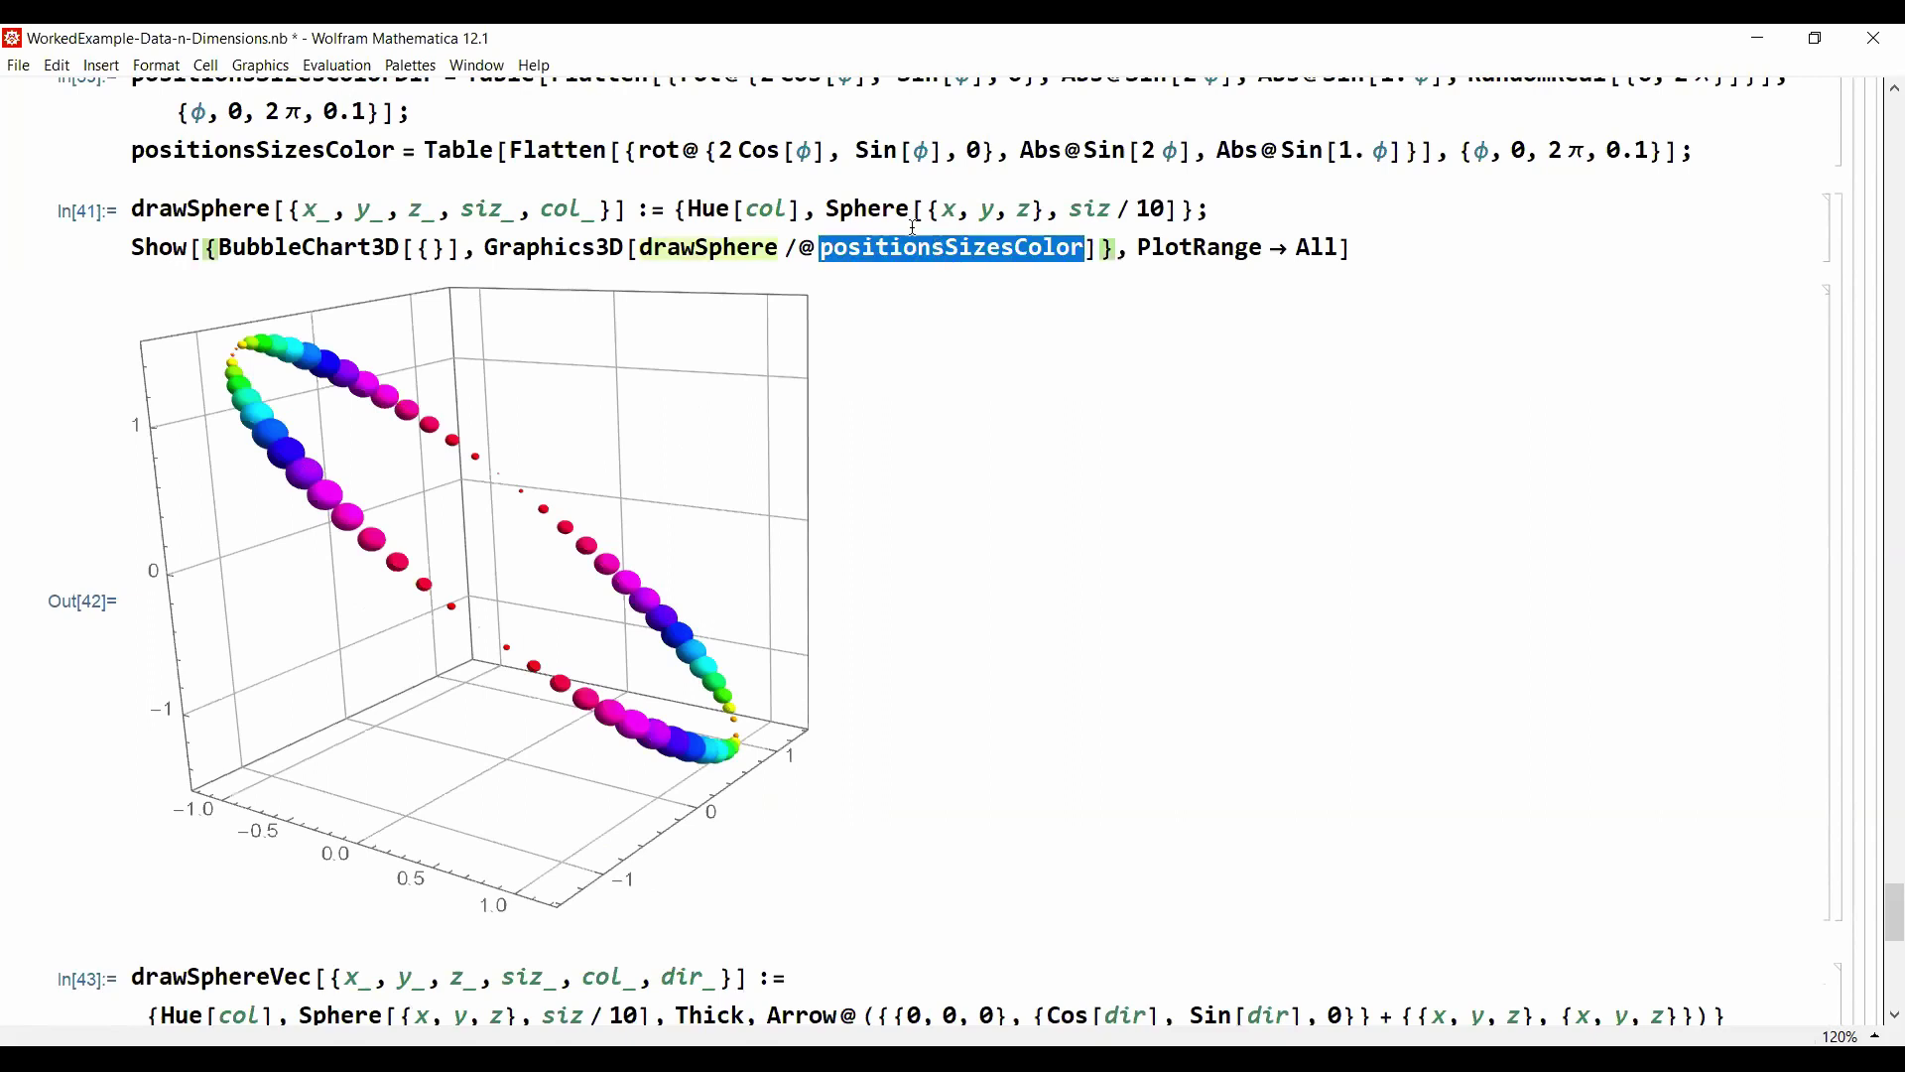
click(168, 176)
key(ctrl+v)
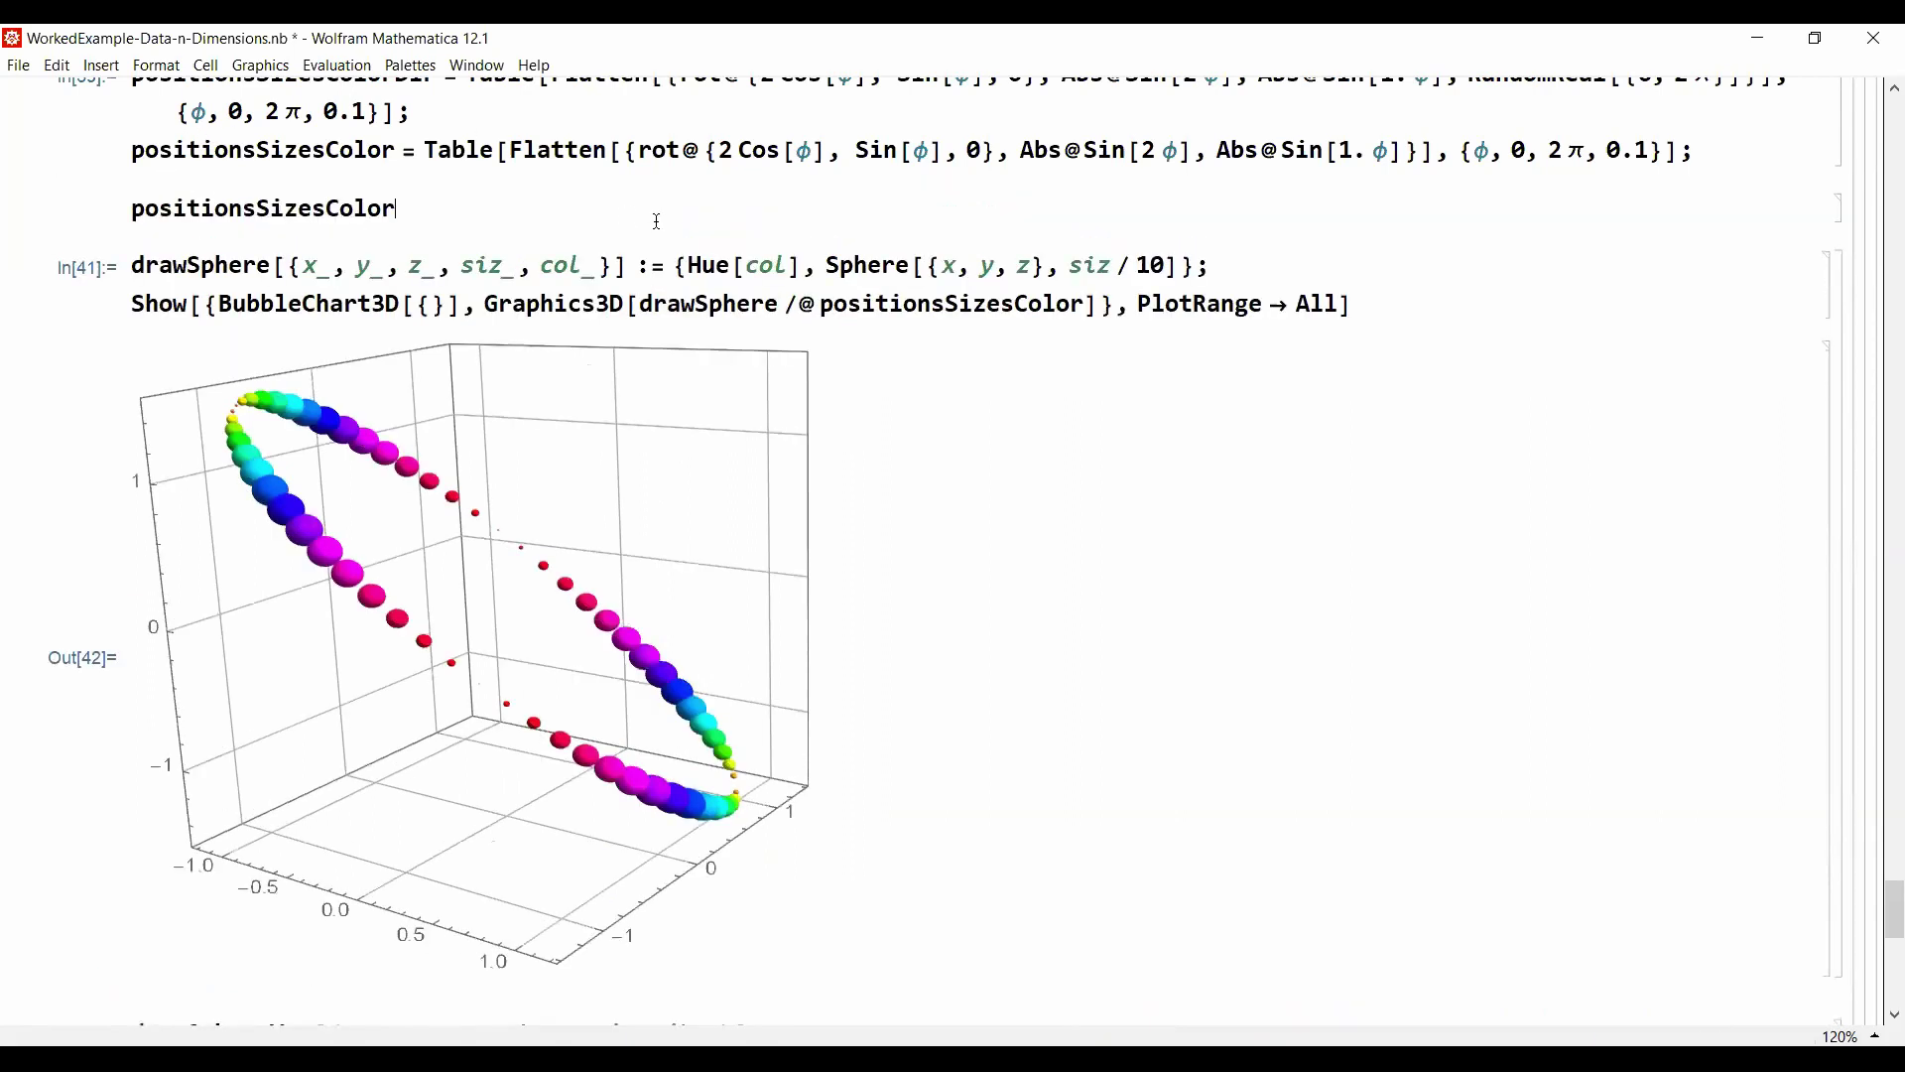
text(// Short)
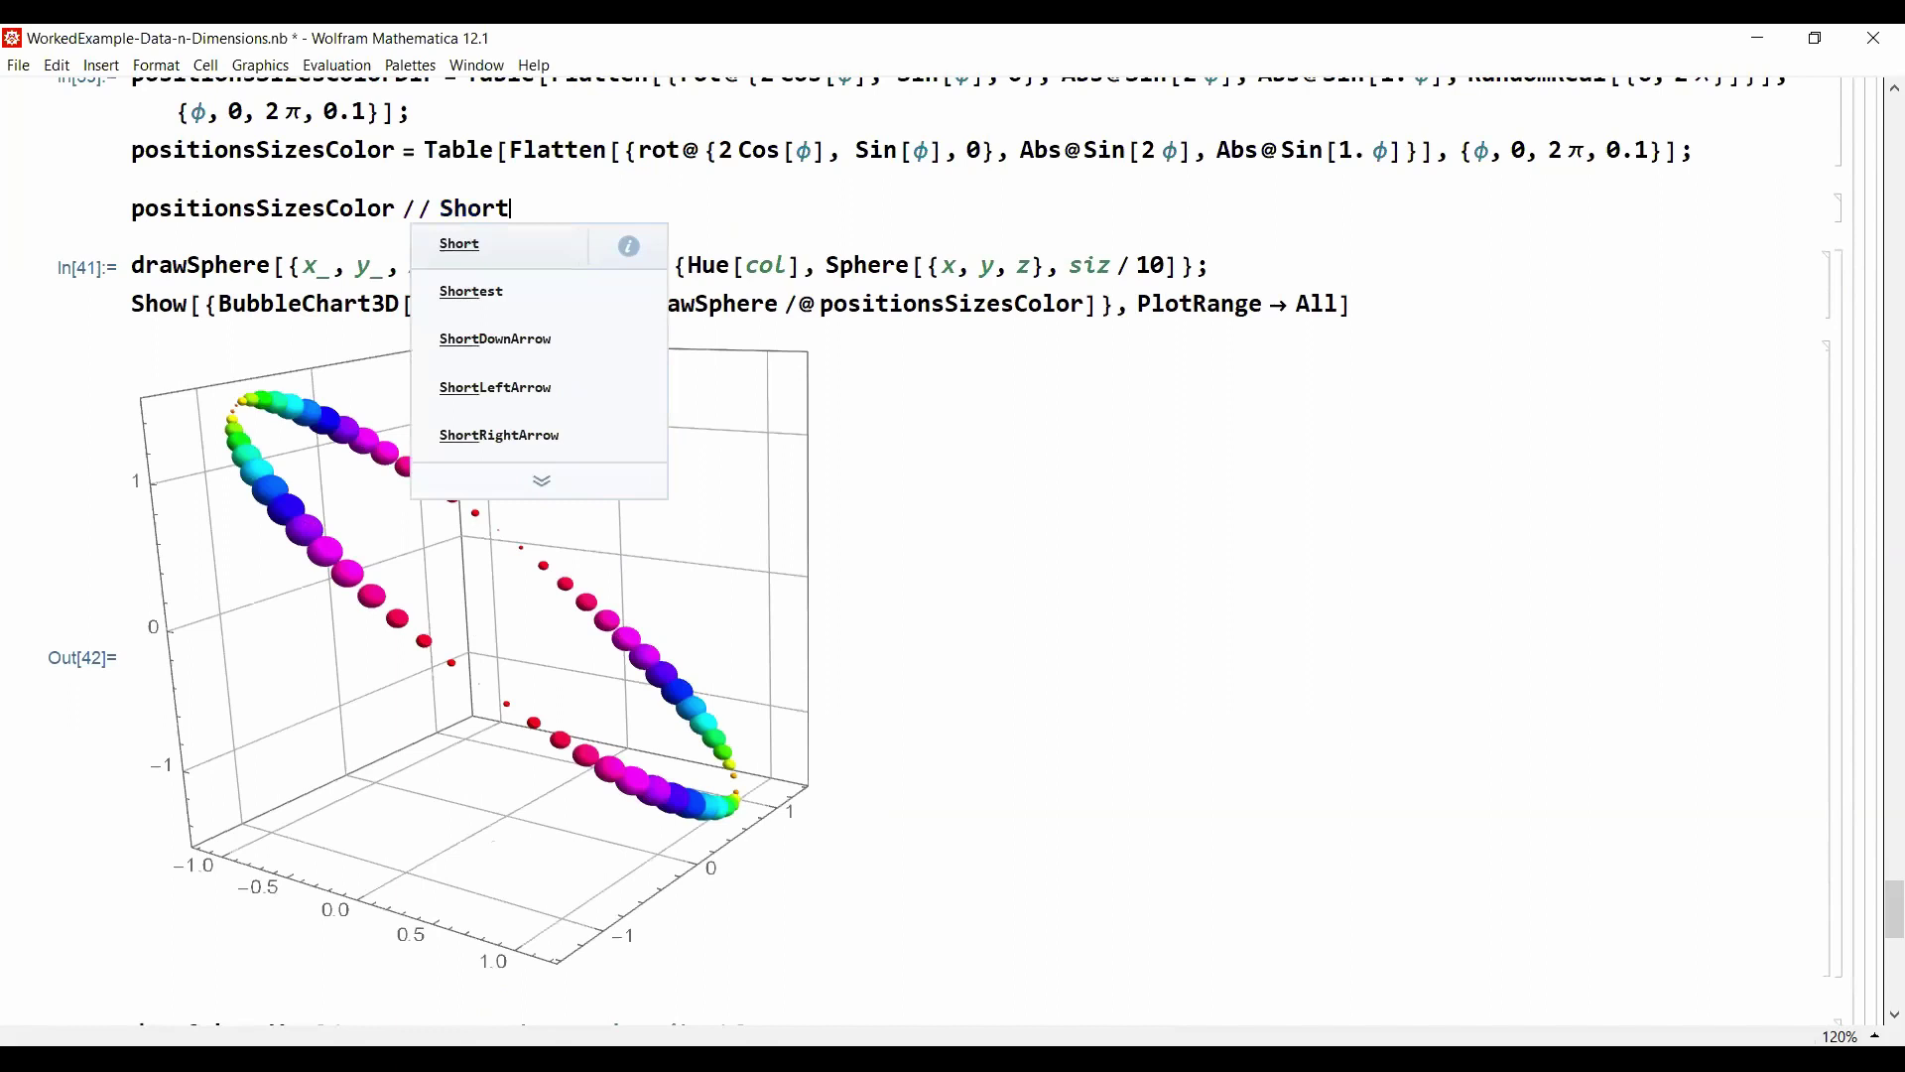
key(shift+Return)
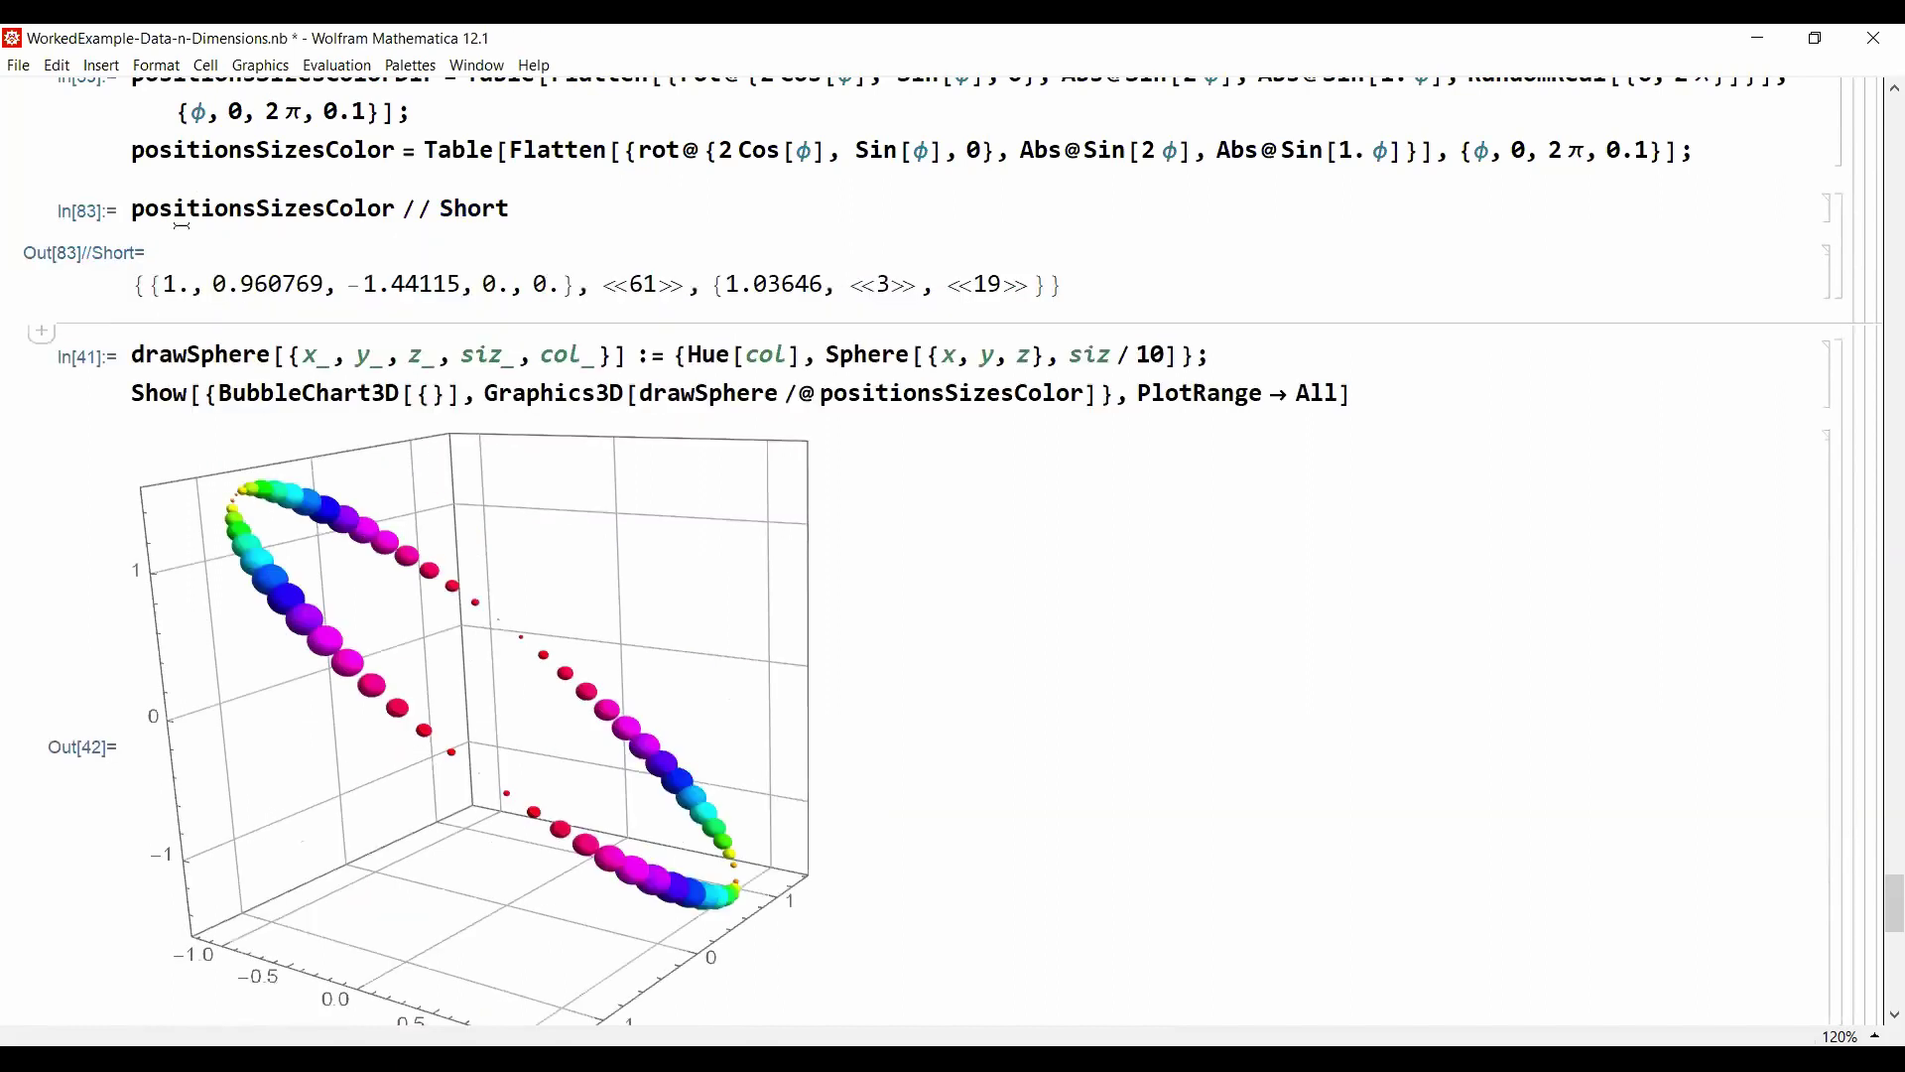
Step: Replace // Short with [[1;;100]], then narrow it to positionsSizesColor[[1;;10]]
drag(400, 210, 512, 210)
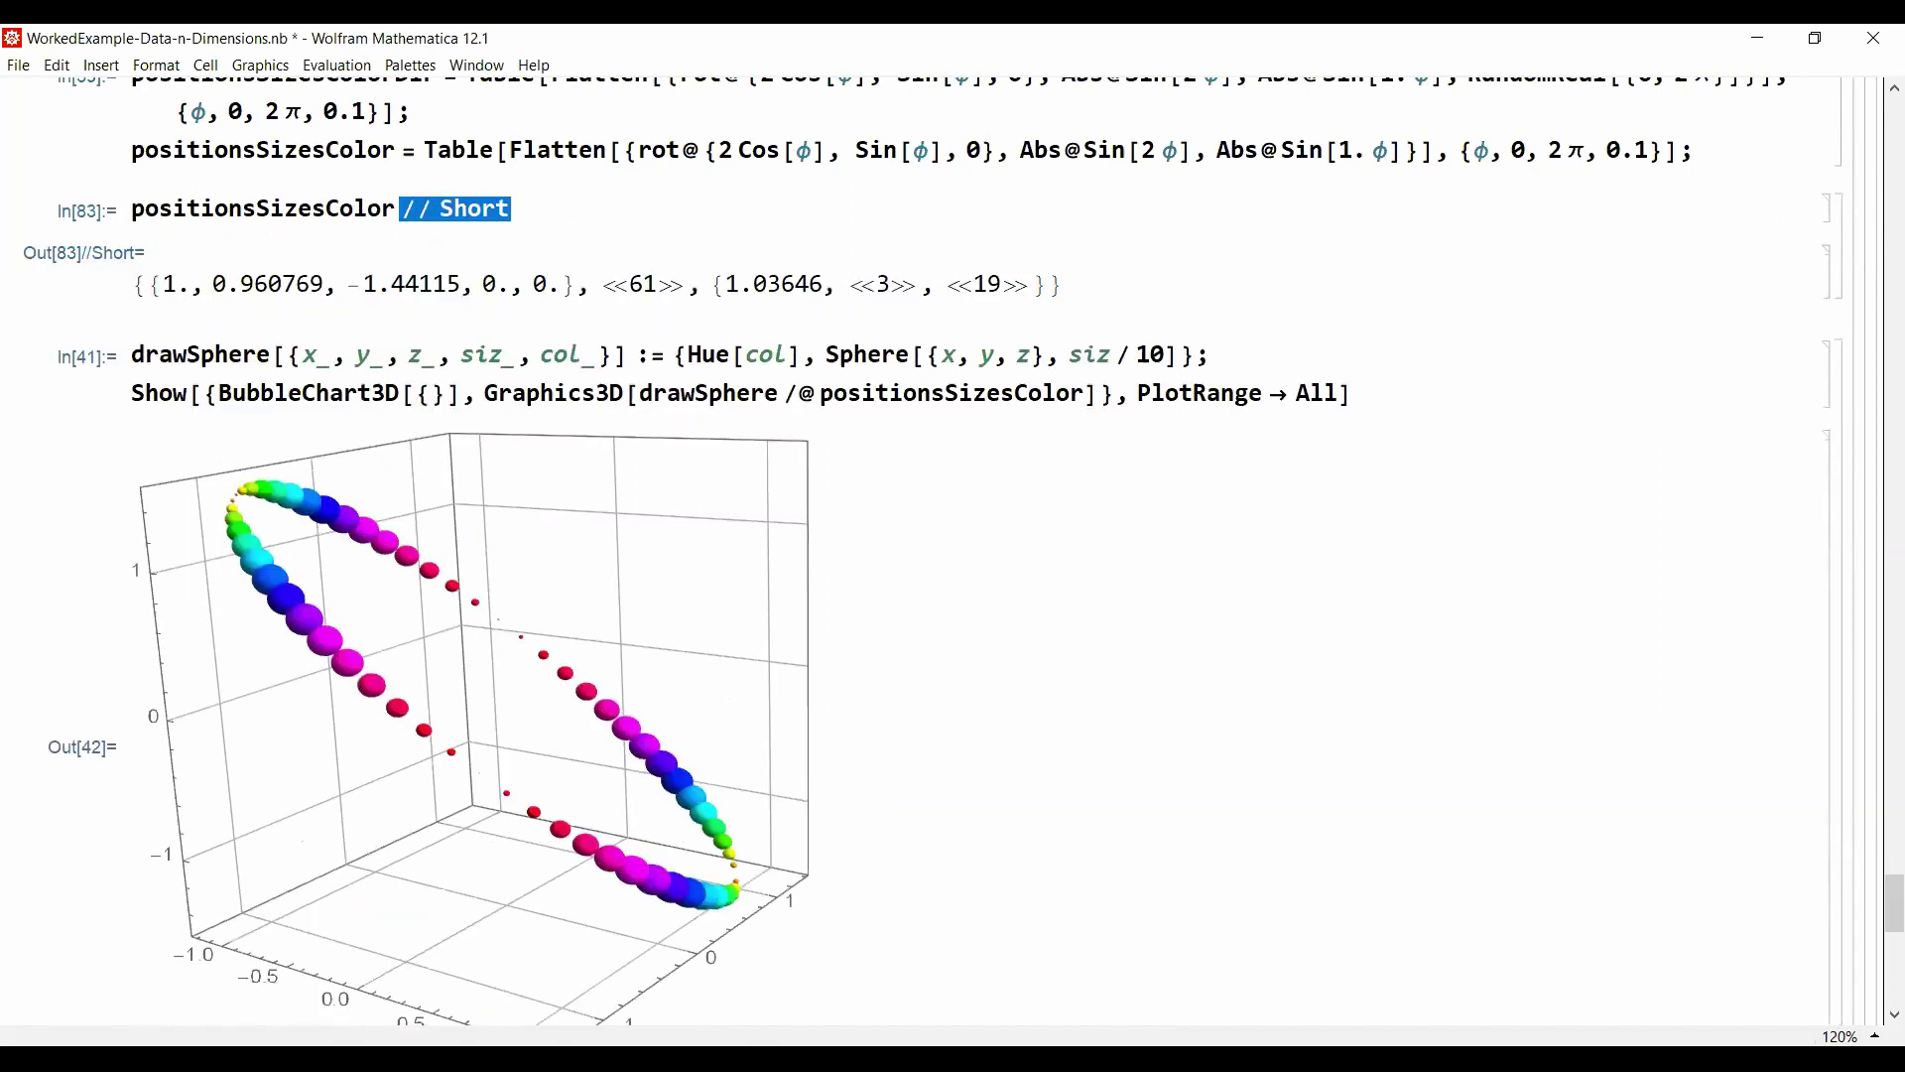
text([[1;;100]])
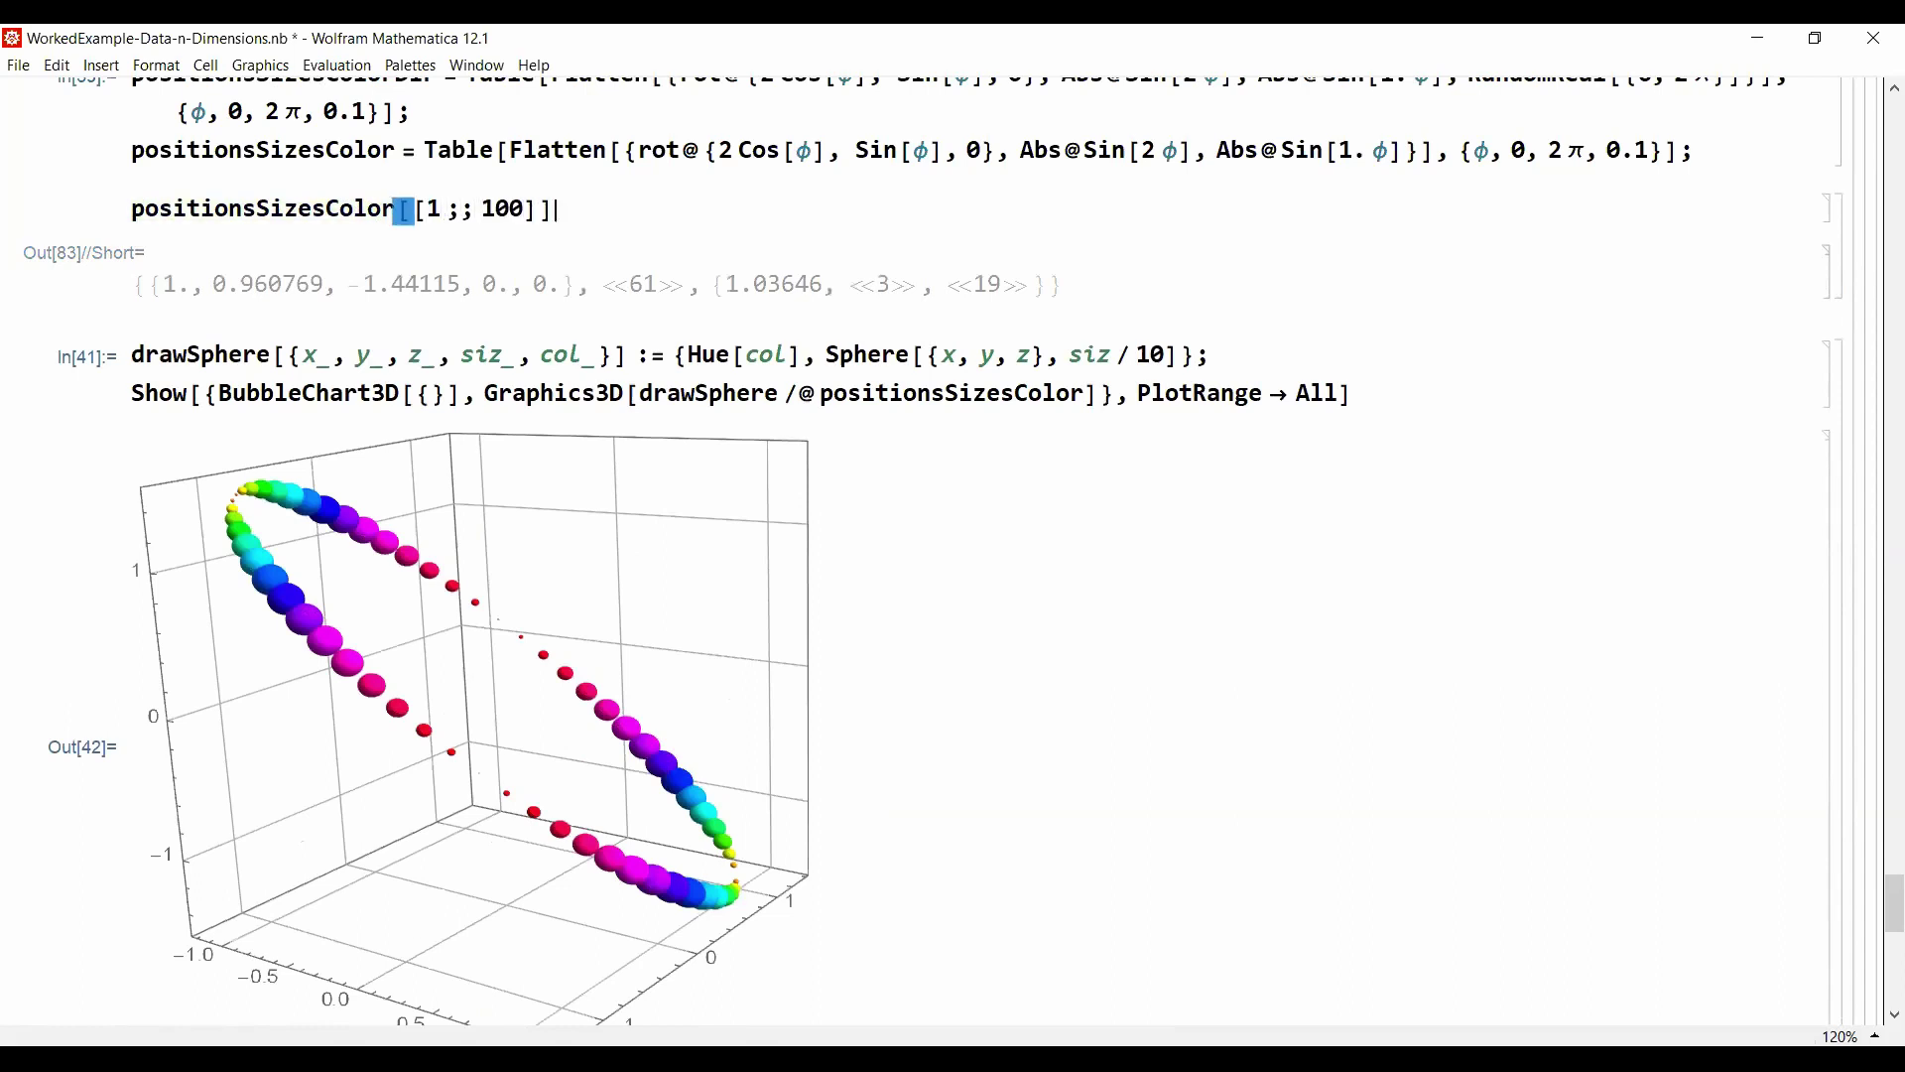
key(shift+Return)
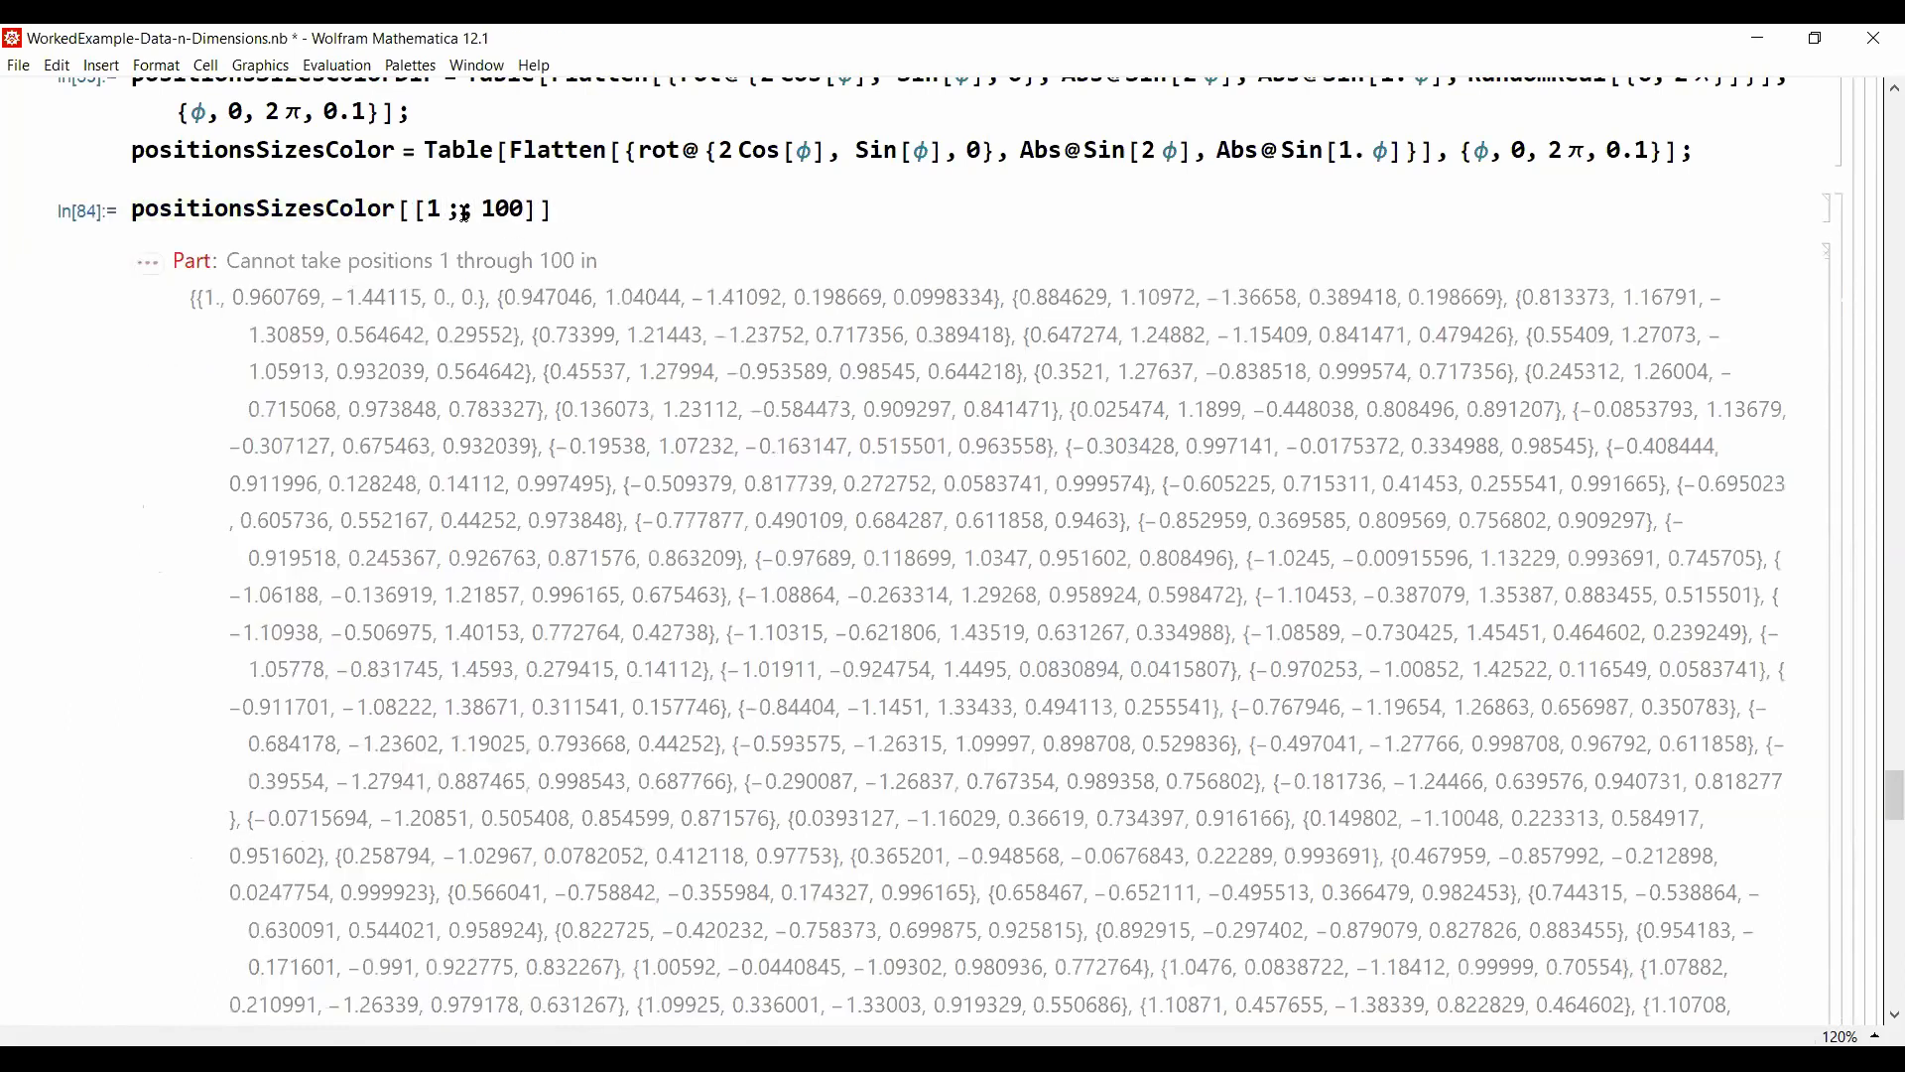
click(526, 210)
key(BackSpace)
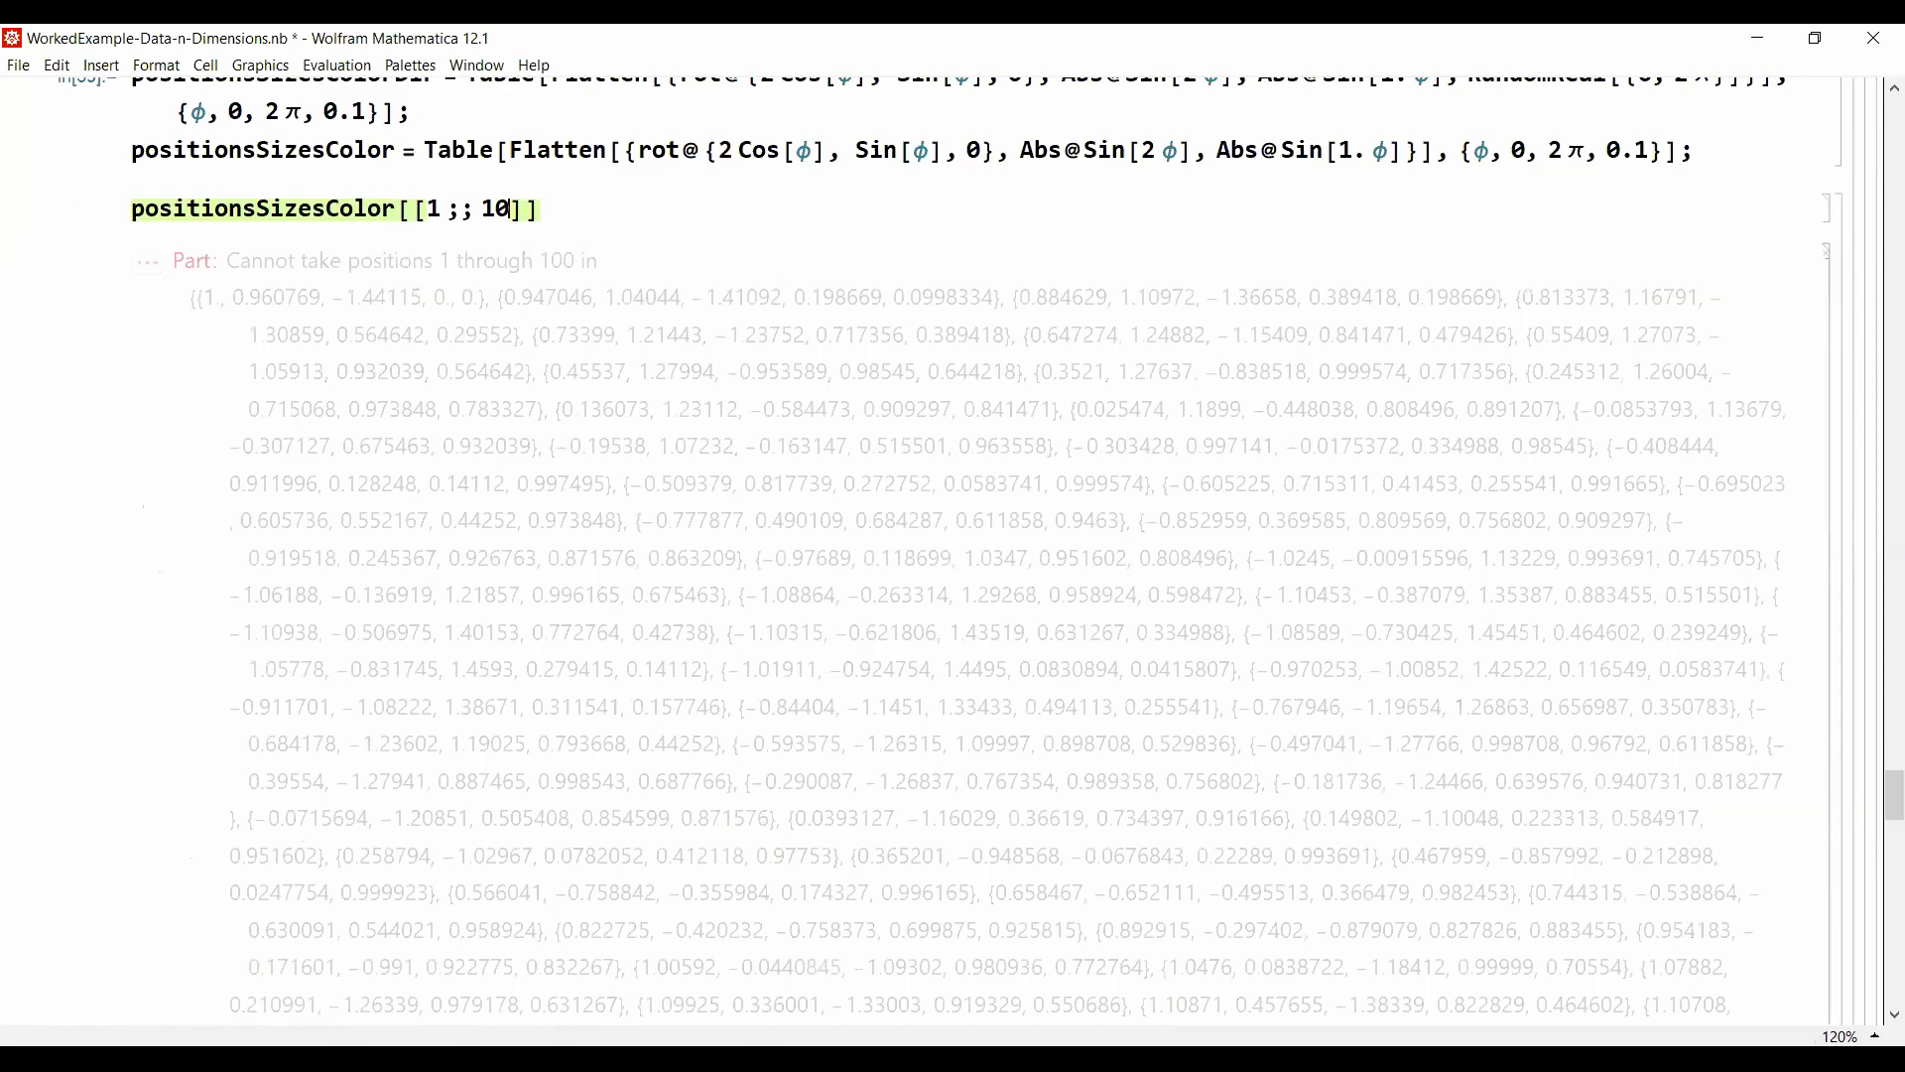
key(shift+Return)
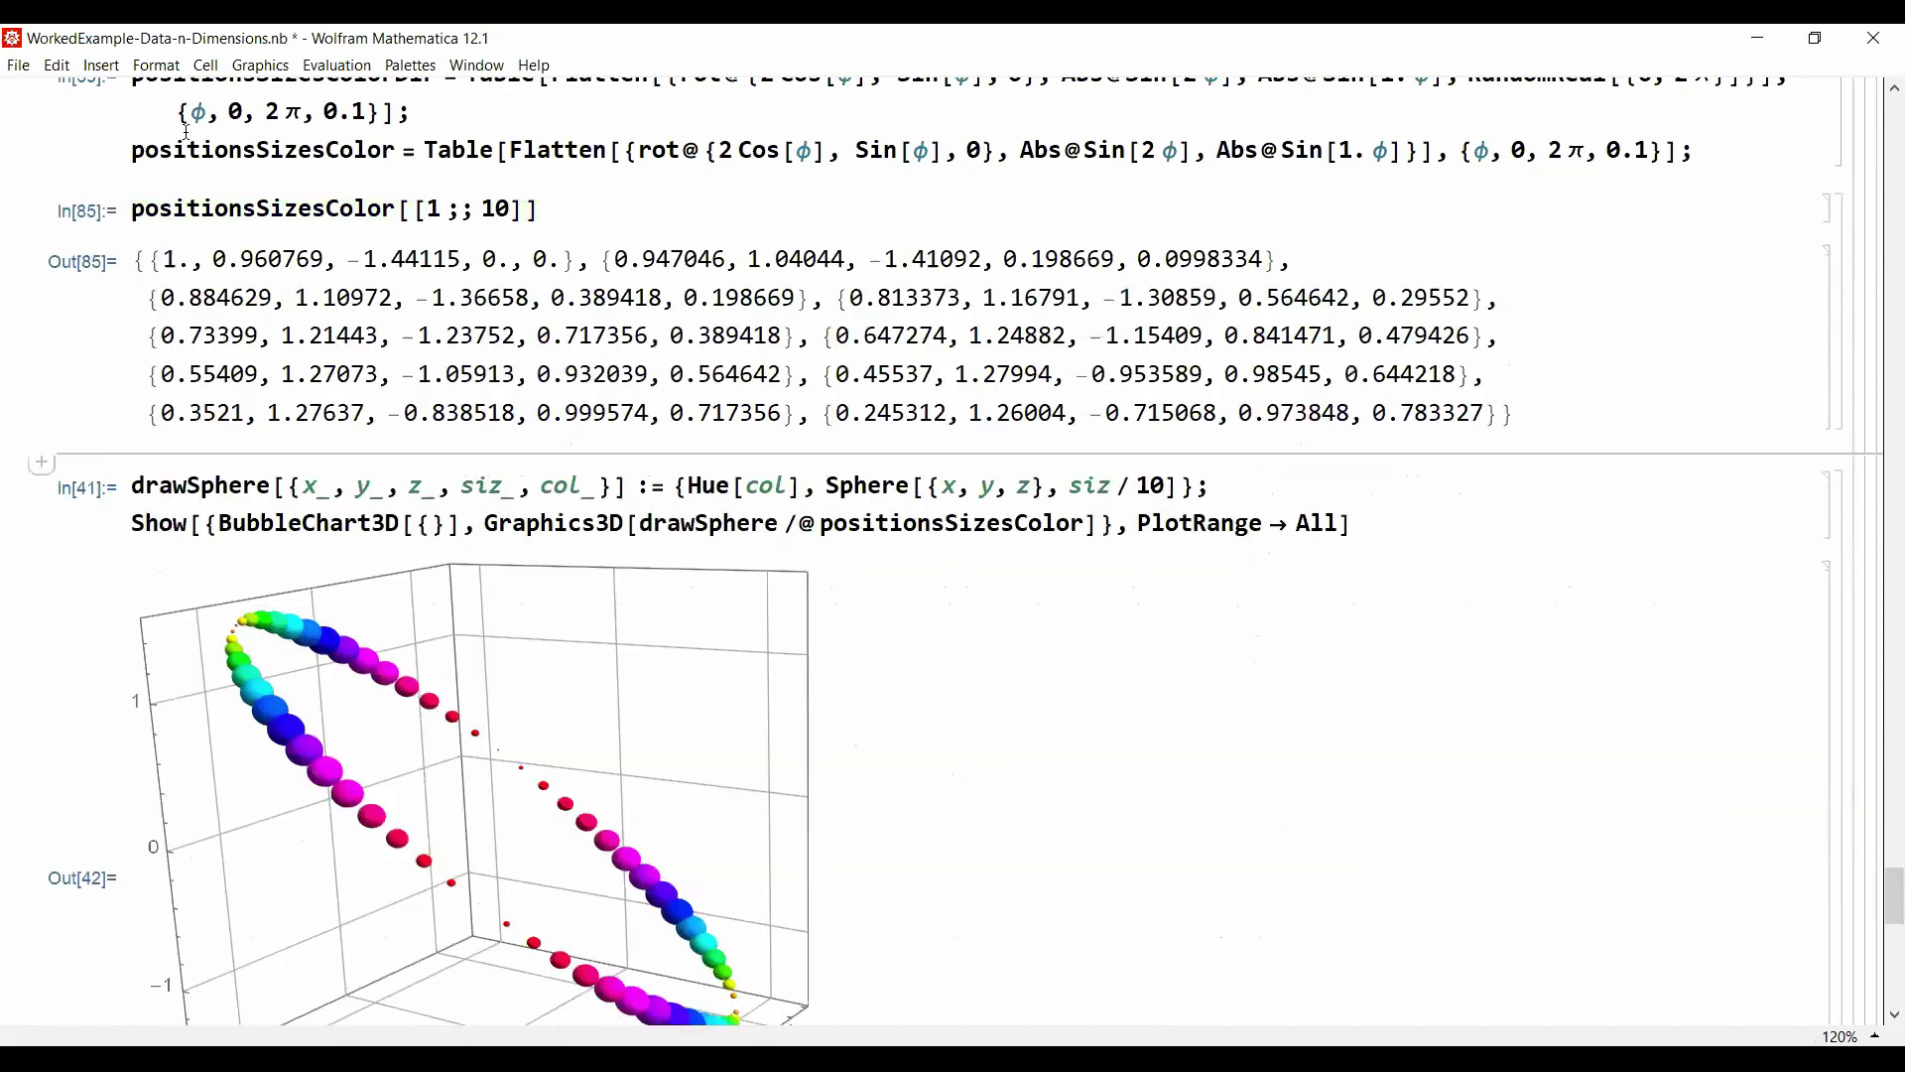
Step: Highlight the ten-entry output, pointing to the first entry's five values
click(155, 260)
double_click(155, 260)
click(258, 262)
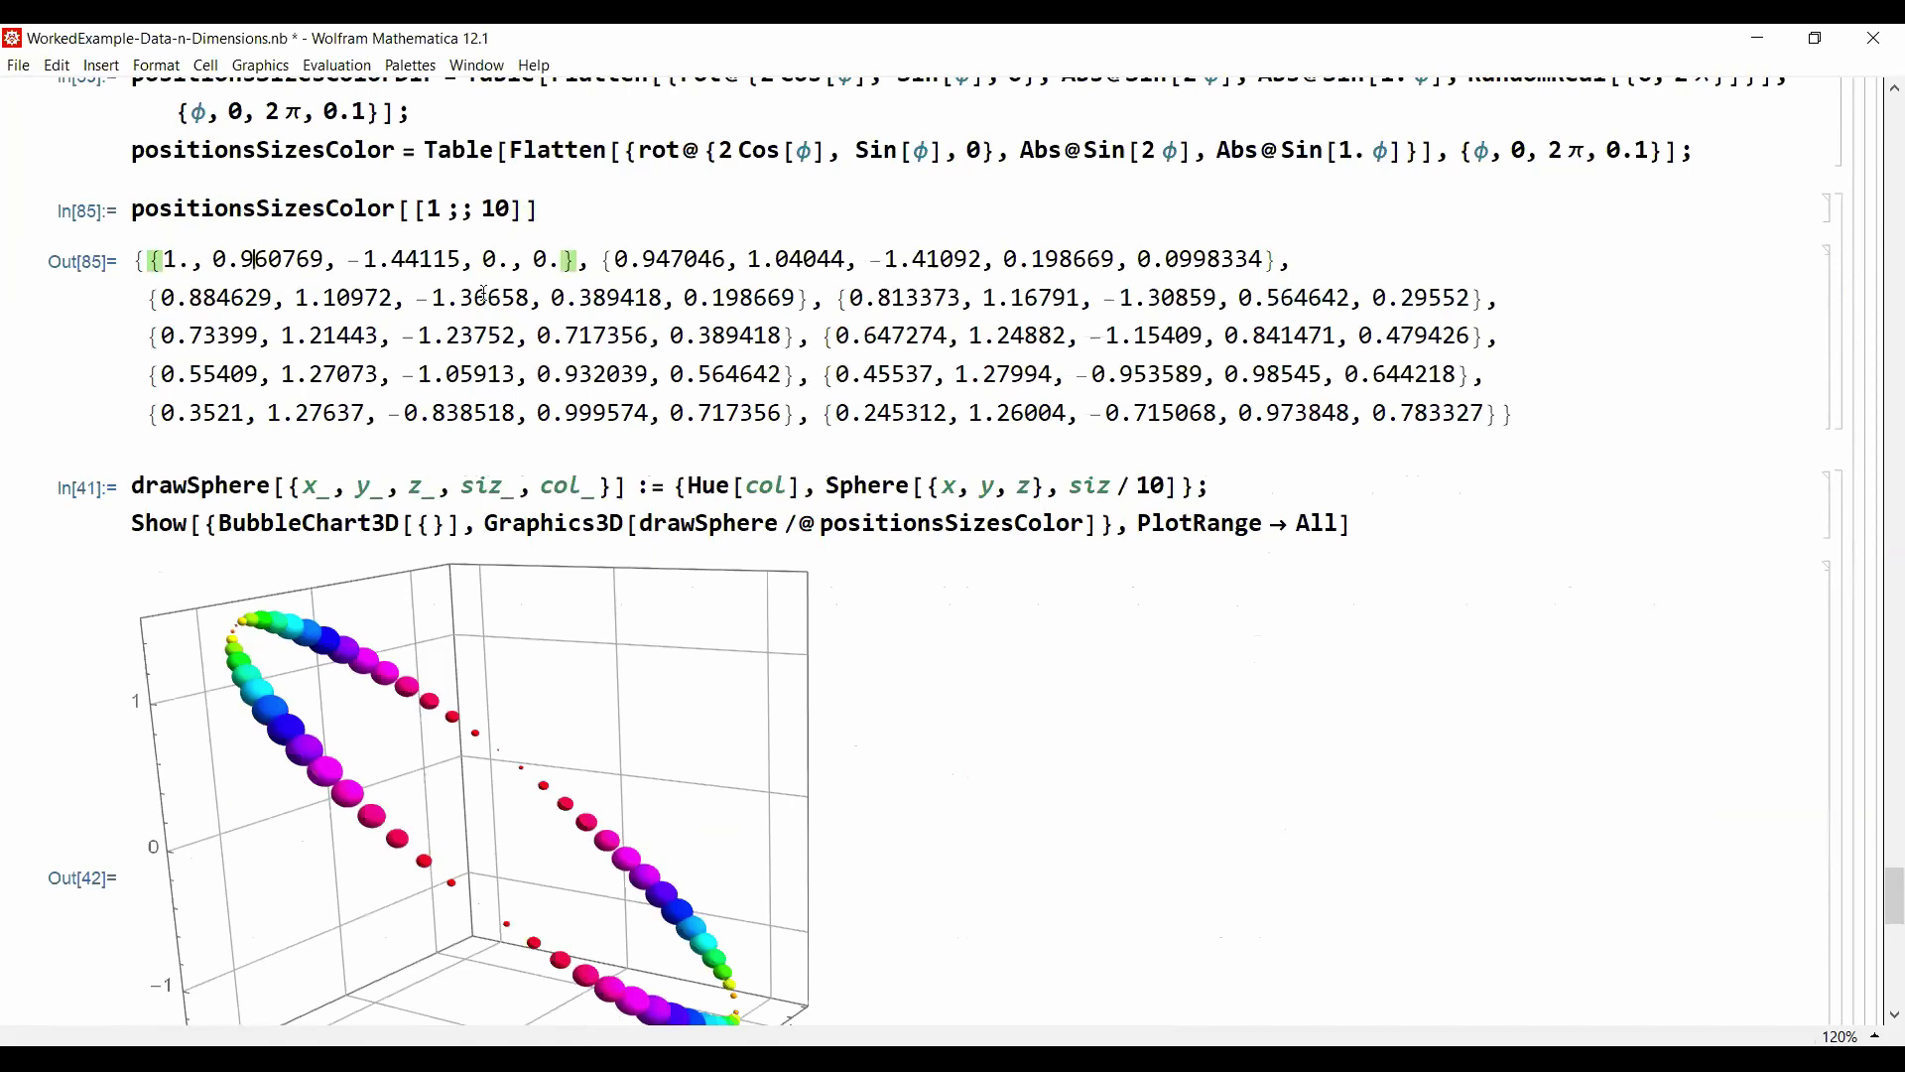
scroll(480, 295, down, 4)
drag(709, 611, 616, 744)
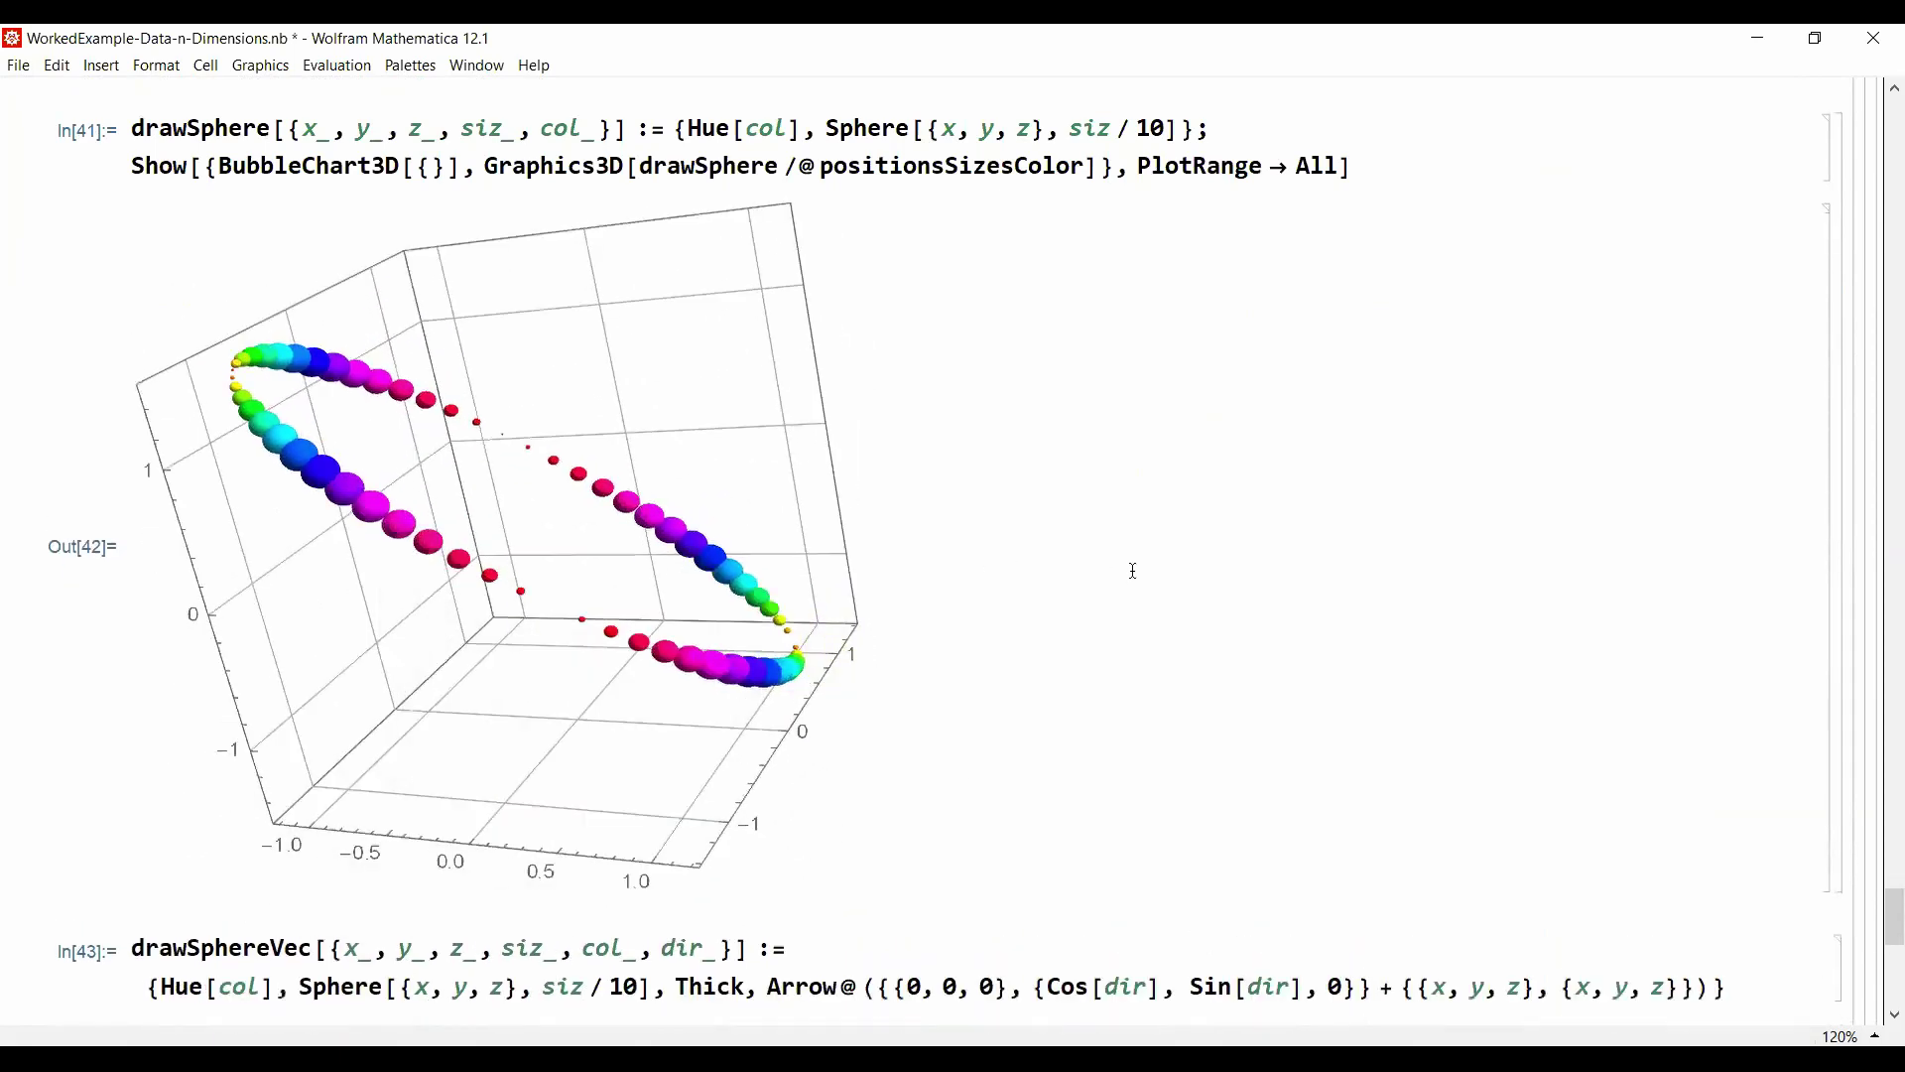
Step: Evaluate drawSphereVec and the Show cell to draw spheres with direction arrows, PlotRange → All
scroll(1131, 567, down, 3)
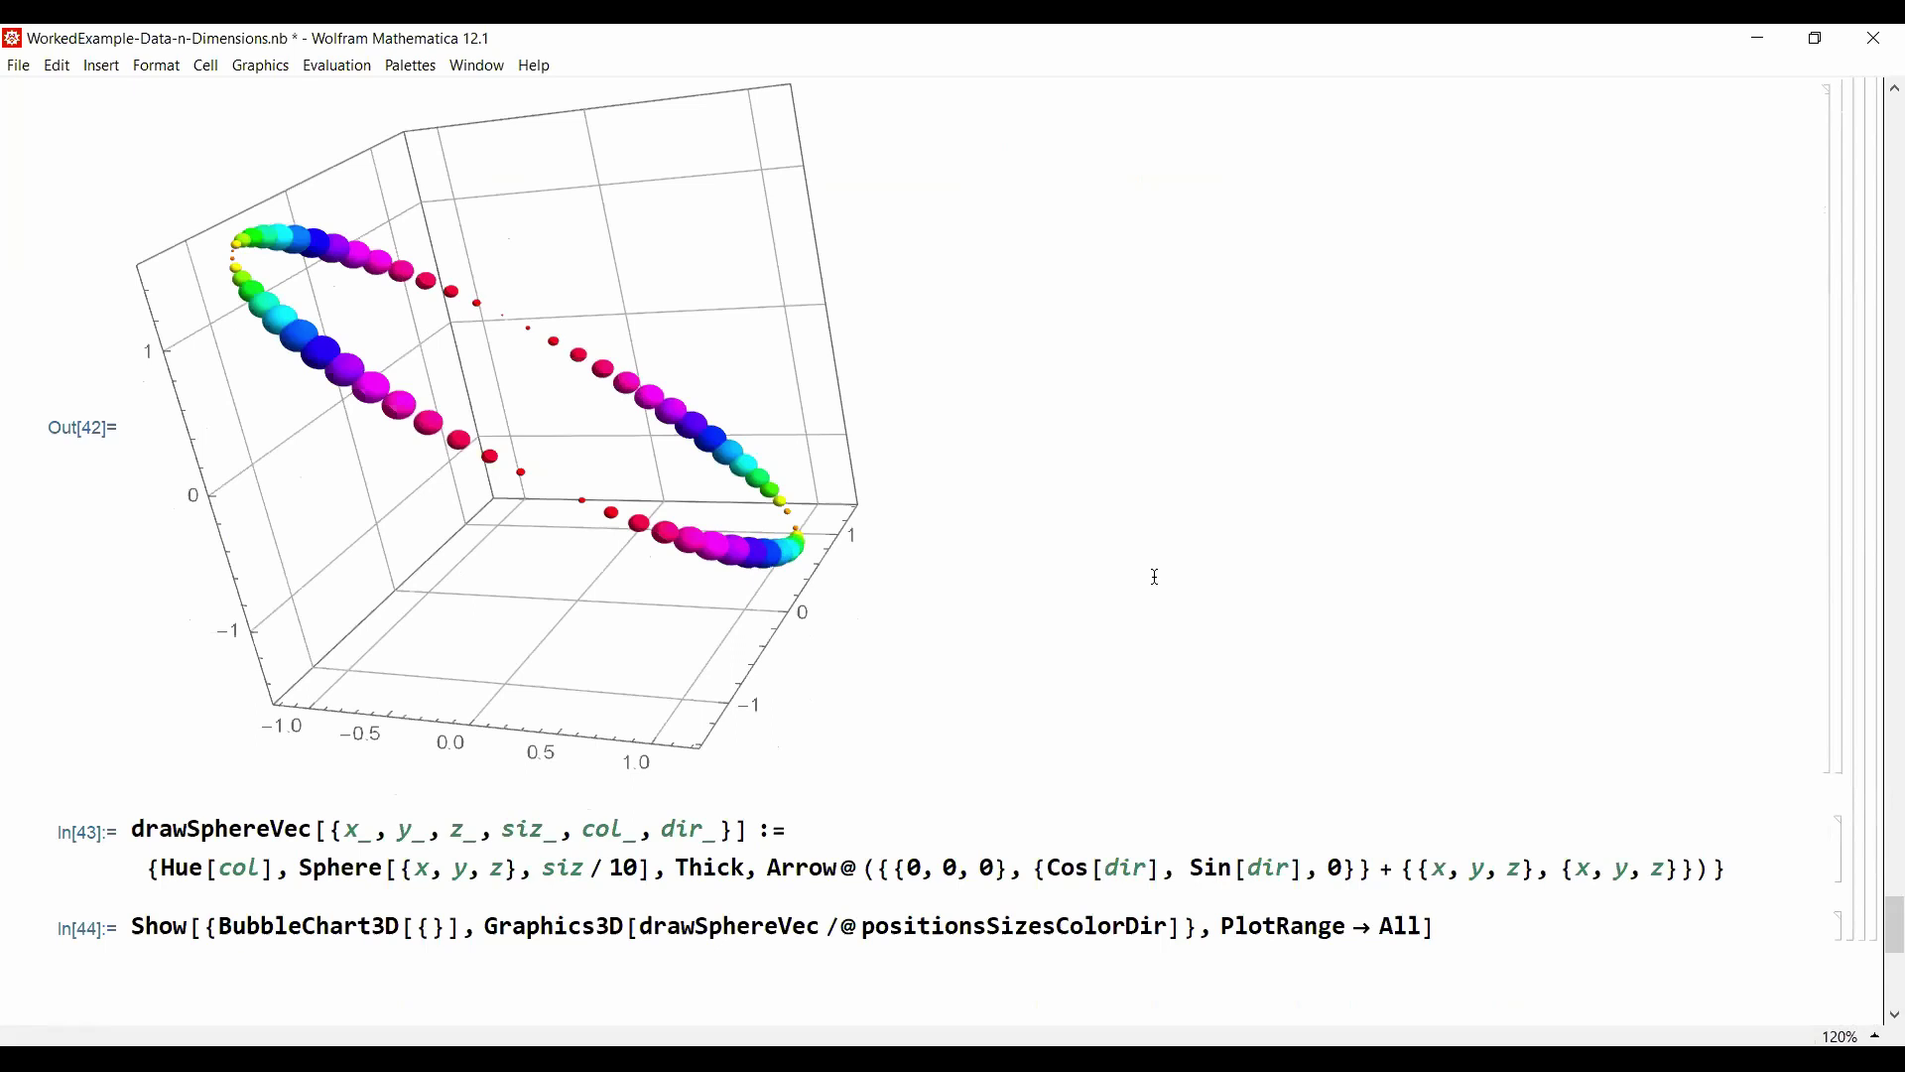
scroll(1157, 577, down, 6)
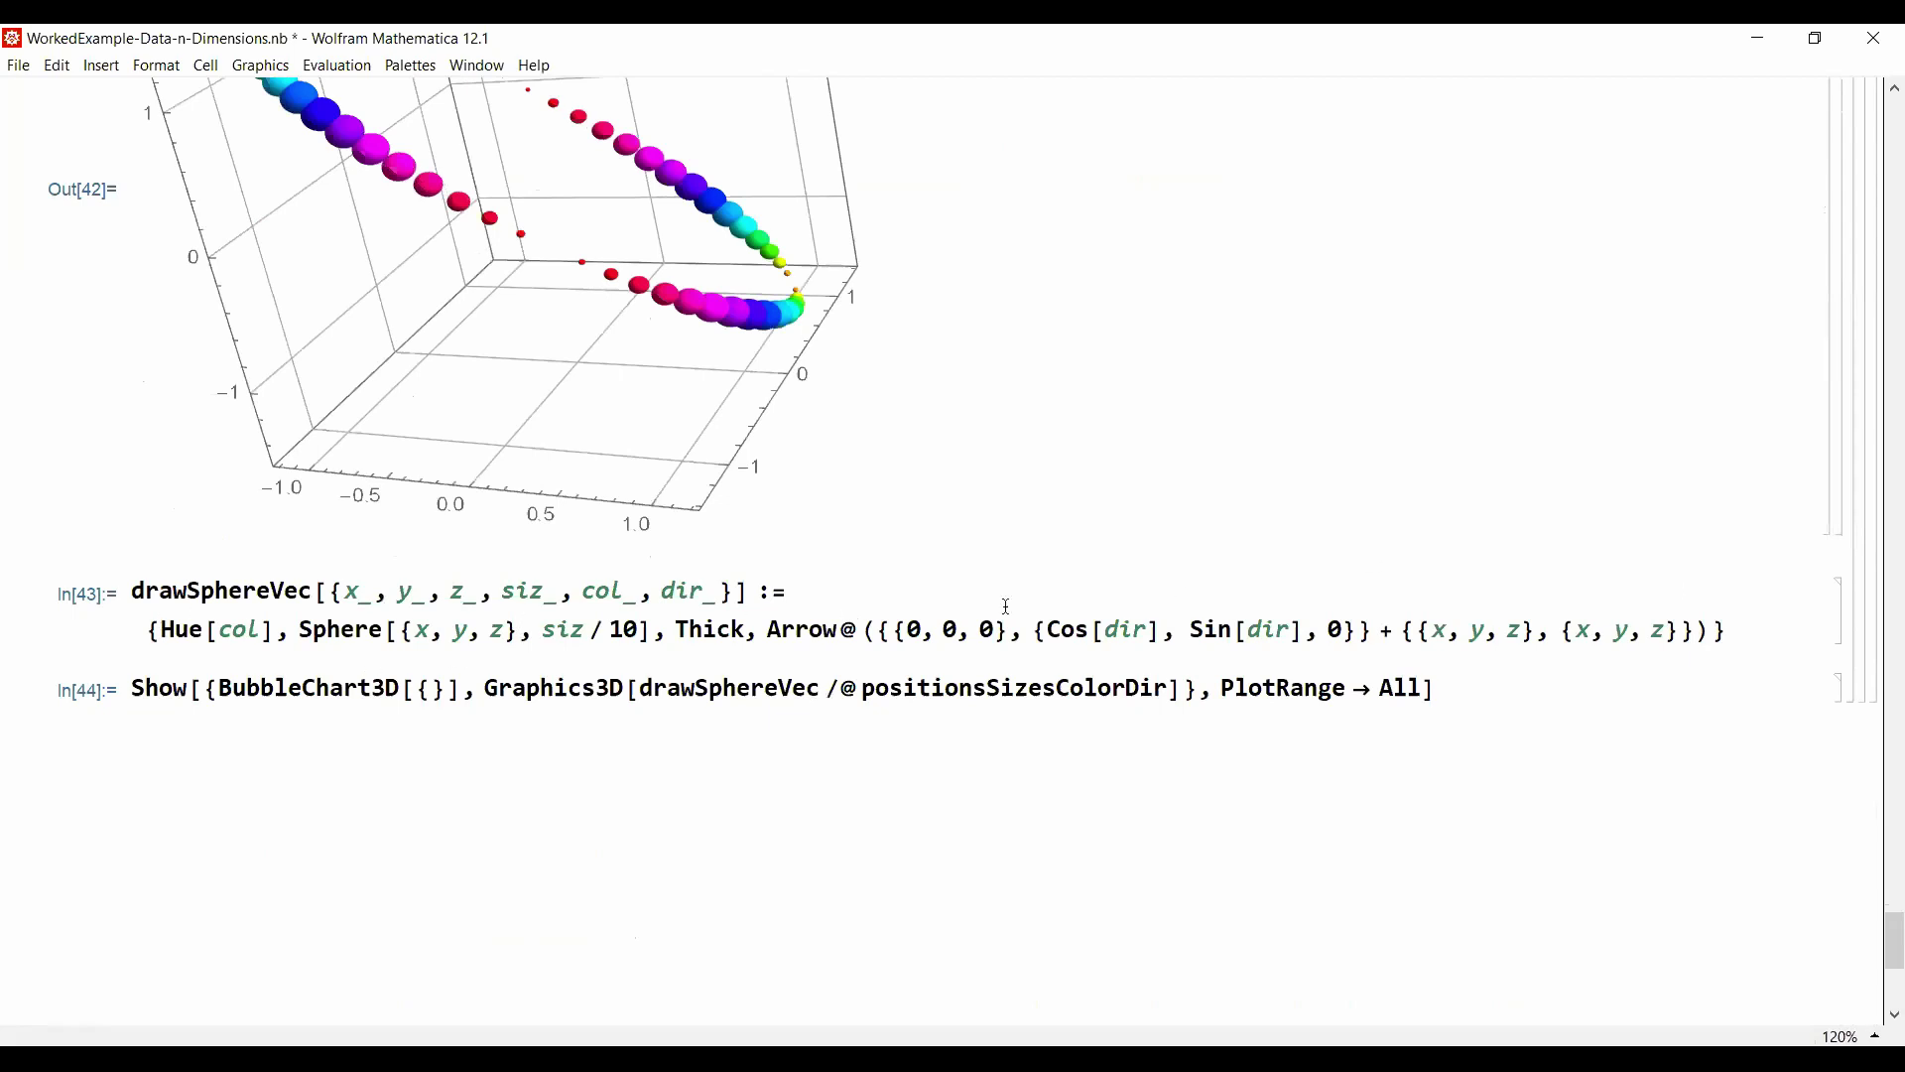
click(264, 613)
key(shift+Return)
key(Down)
key(shift+Return)
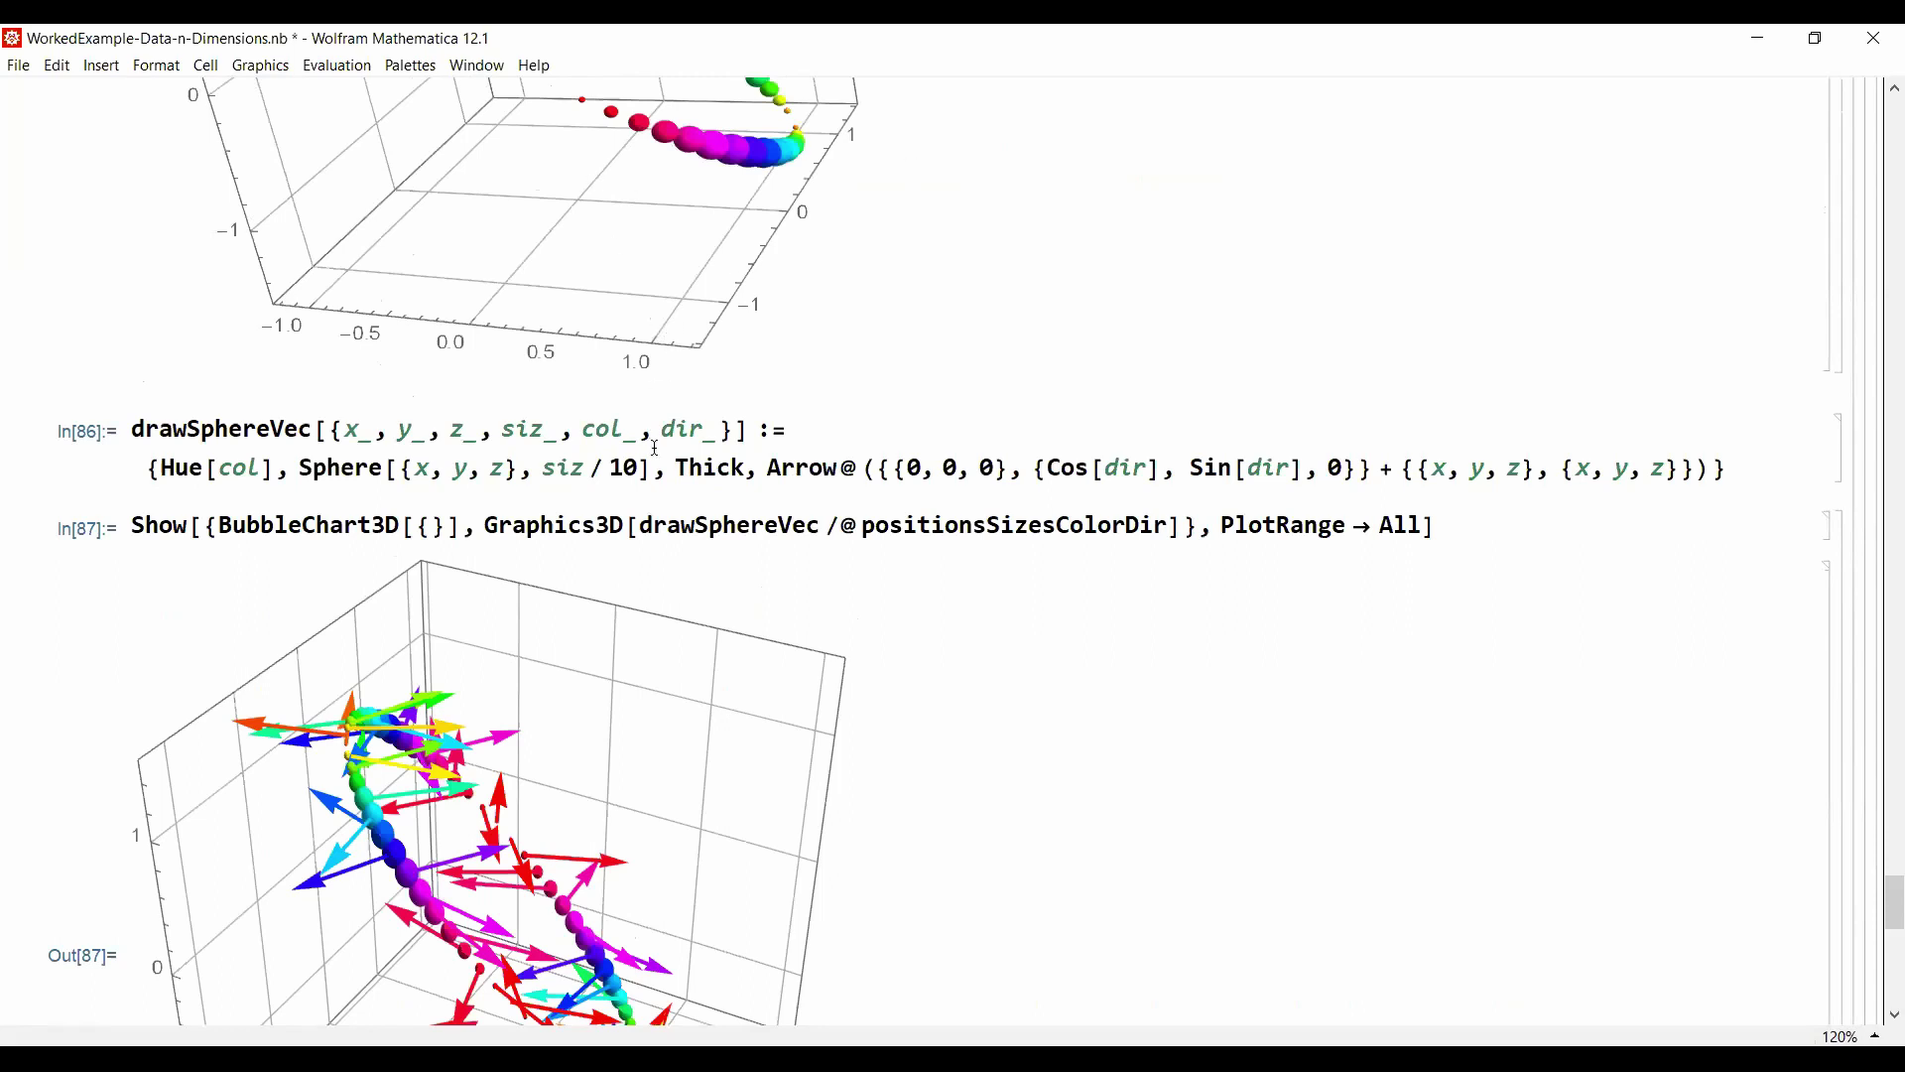
Step: Highlight drawSphereVec's dir_ parameter and rotate the arrow plot to look down on the ring
drag(659, 433, 716, 433)
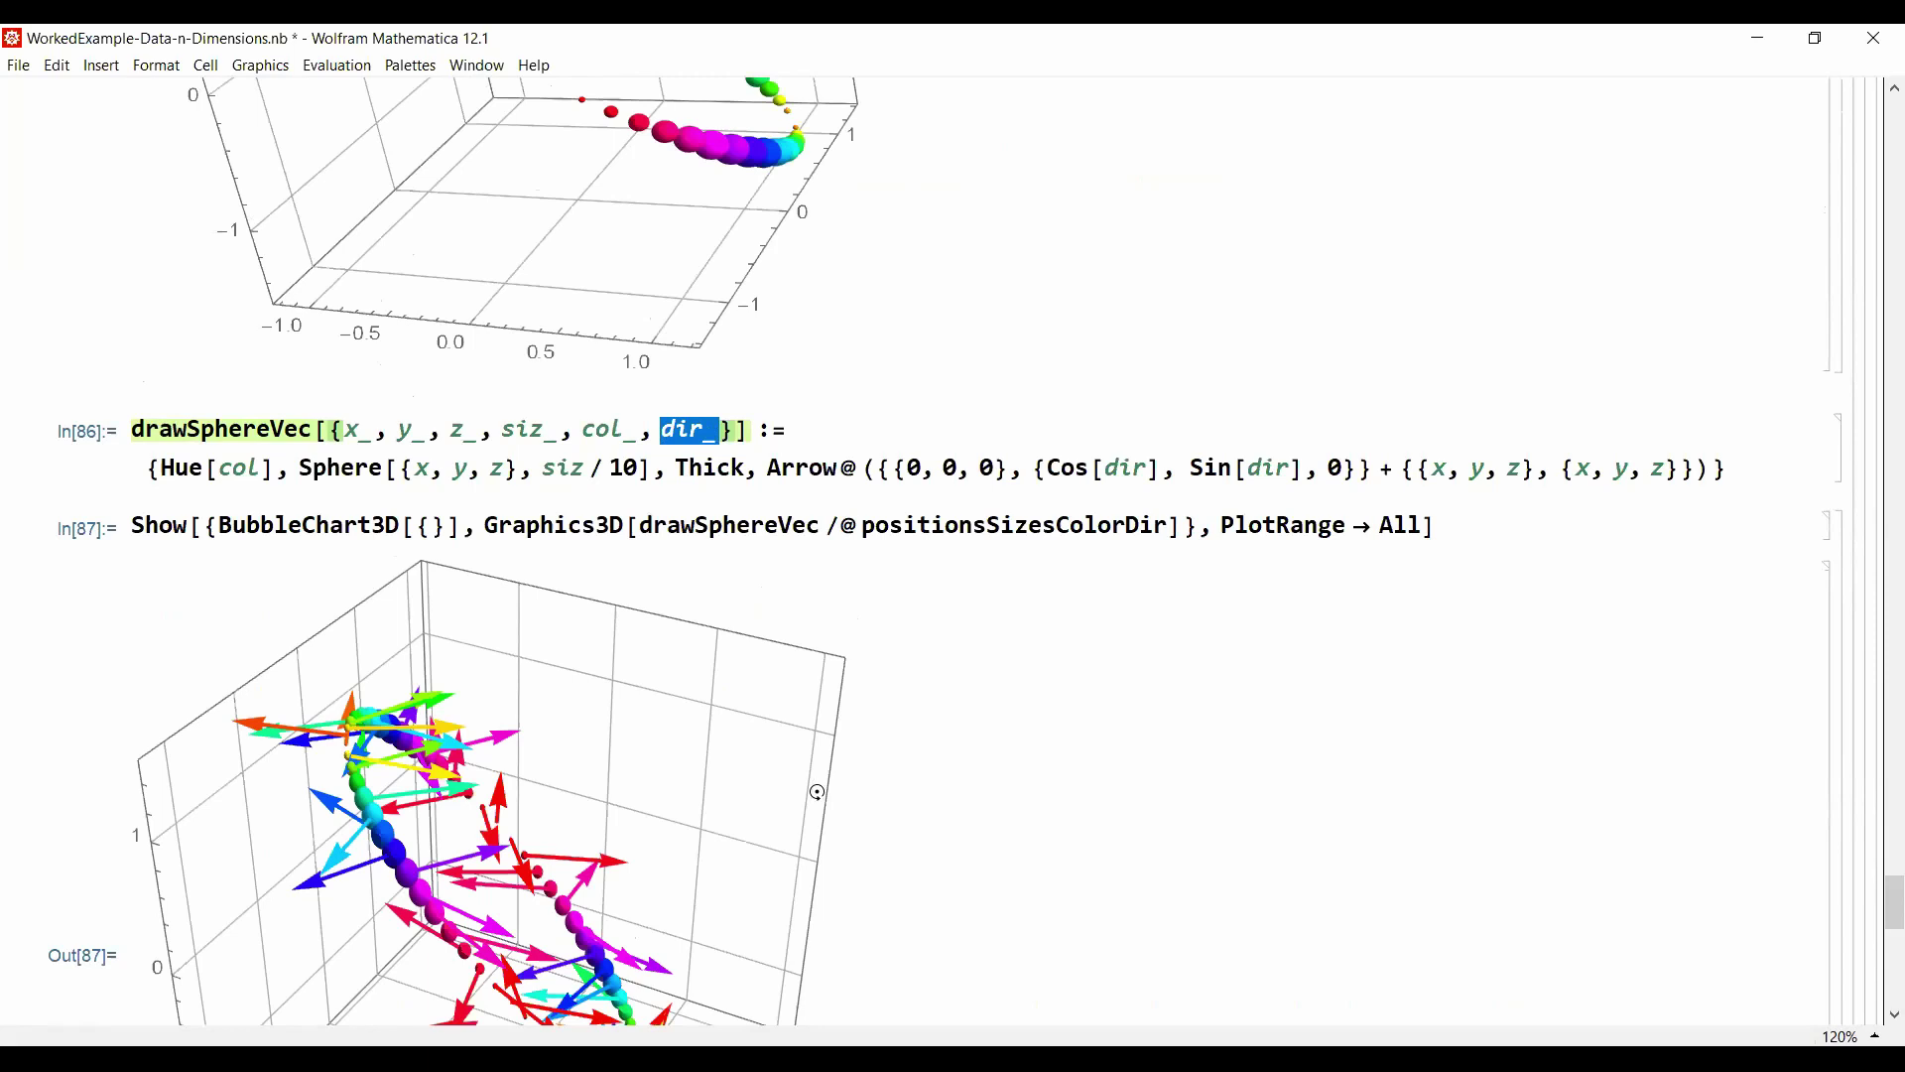
scroll(1185, 748, down, 3)
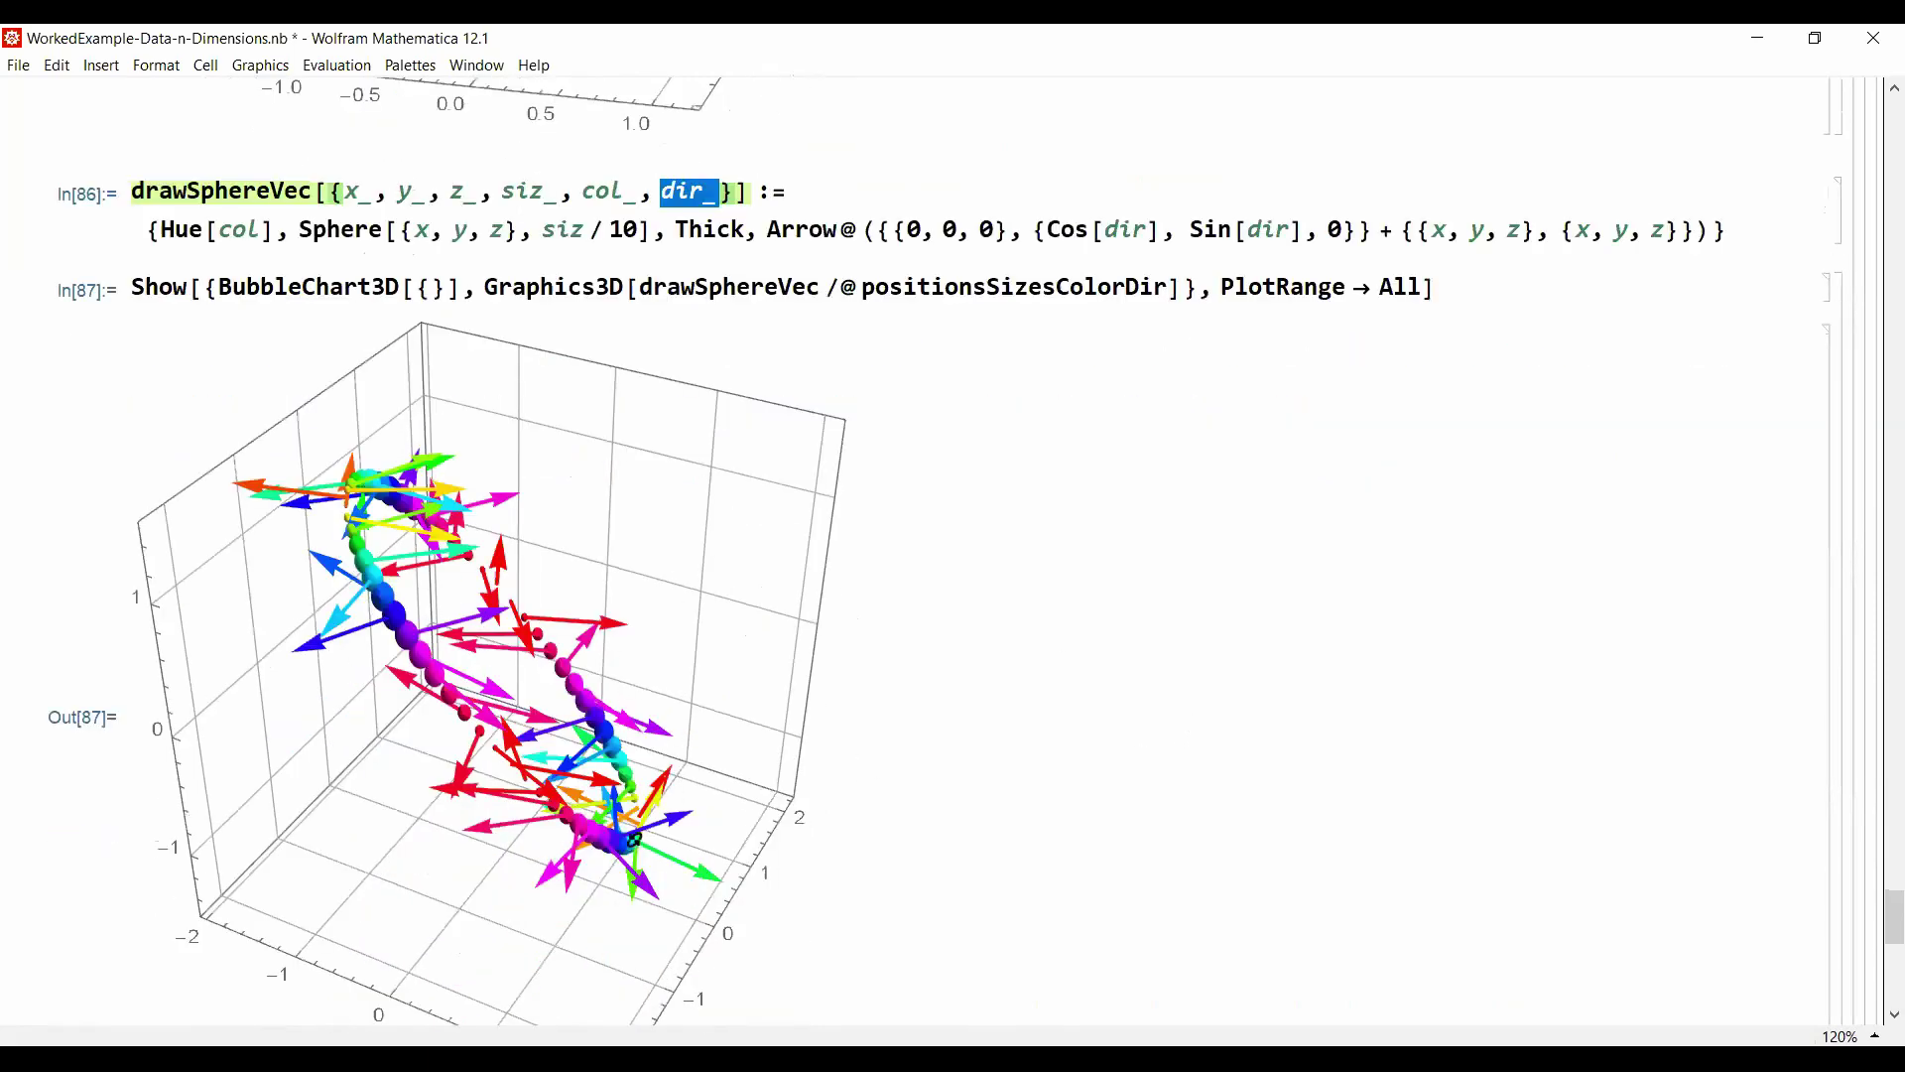
drag(754, 750, 660, 740)
drag(537, 587, 528, 677)
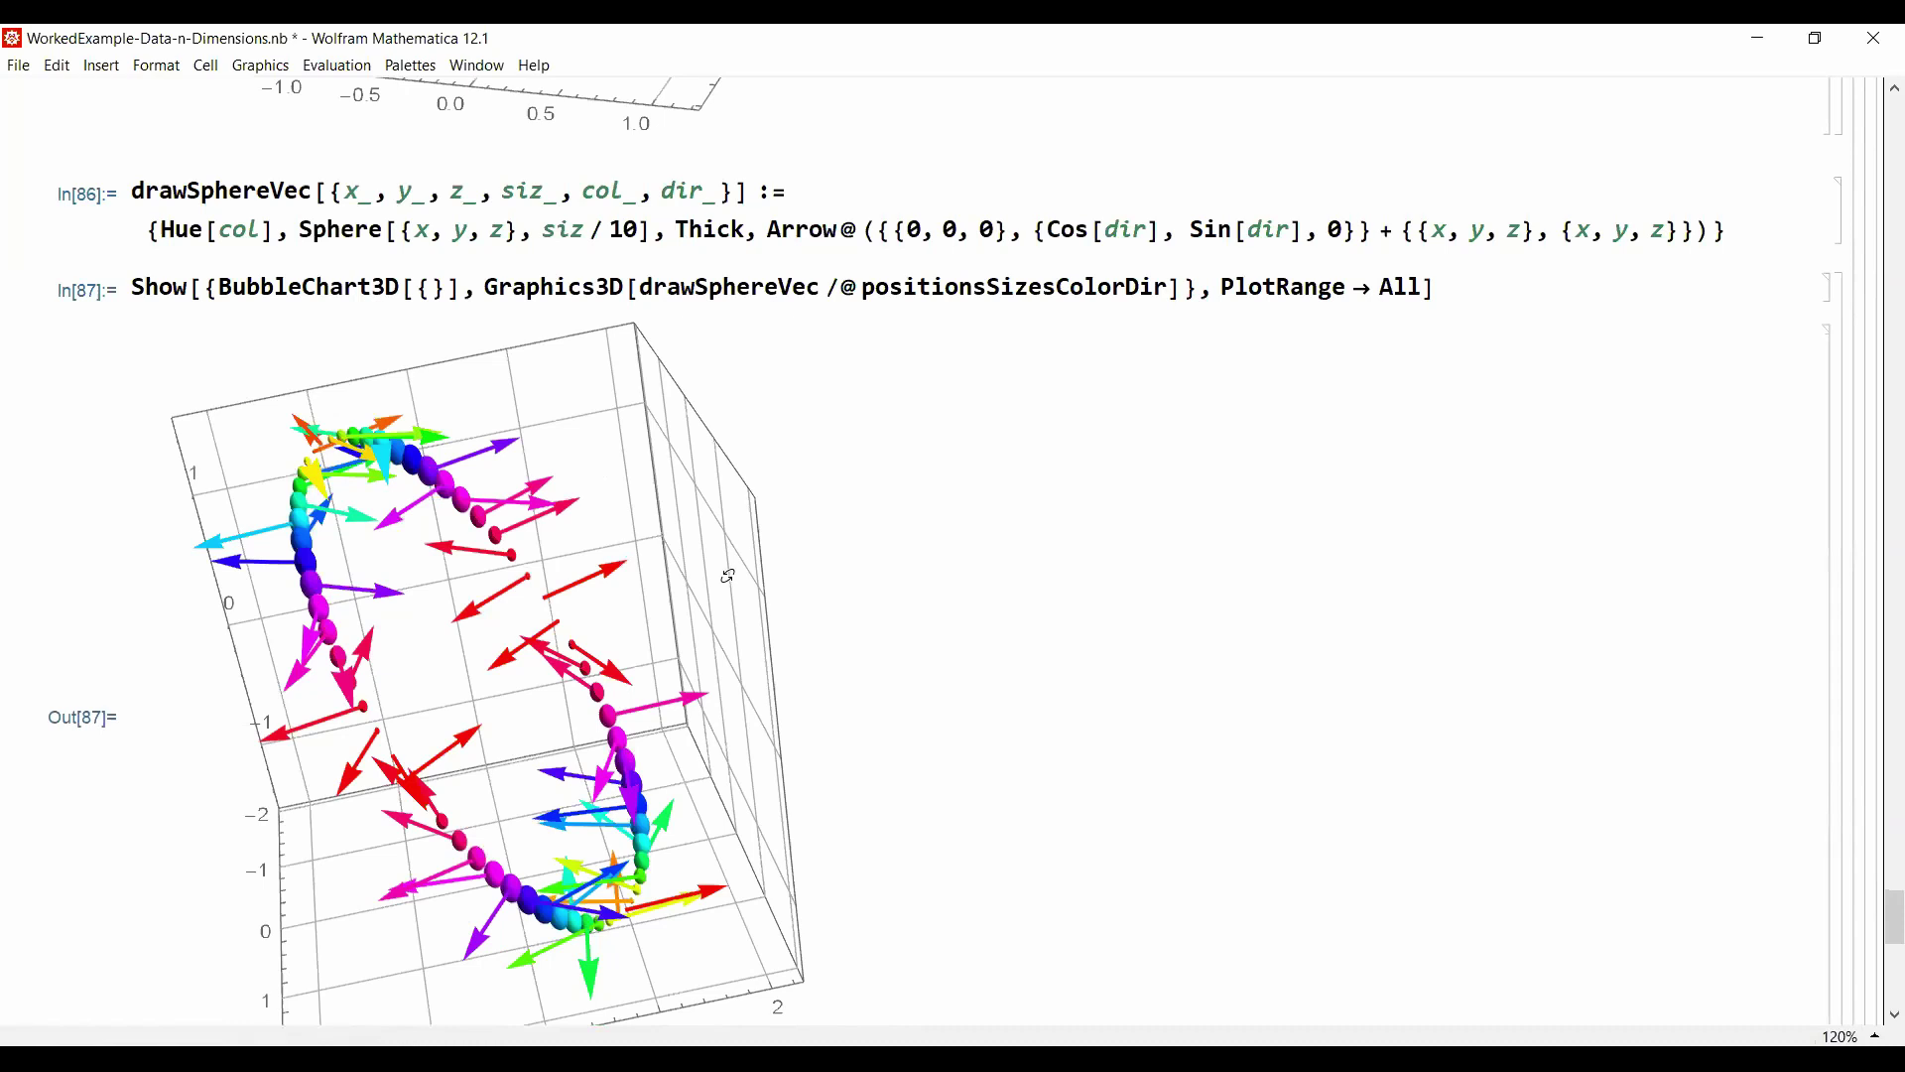